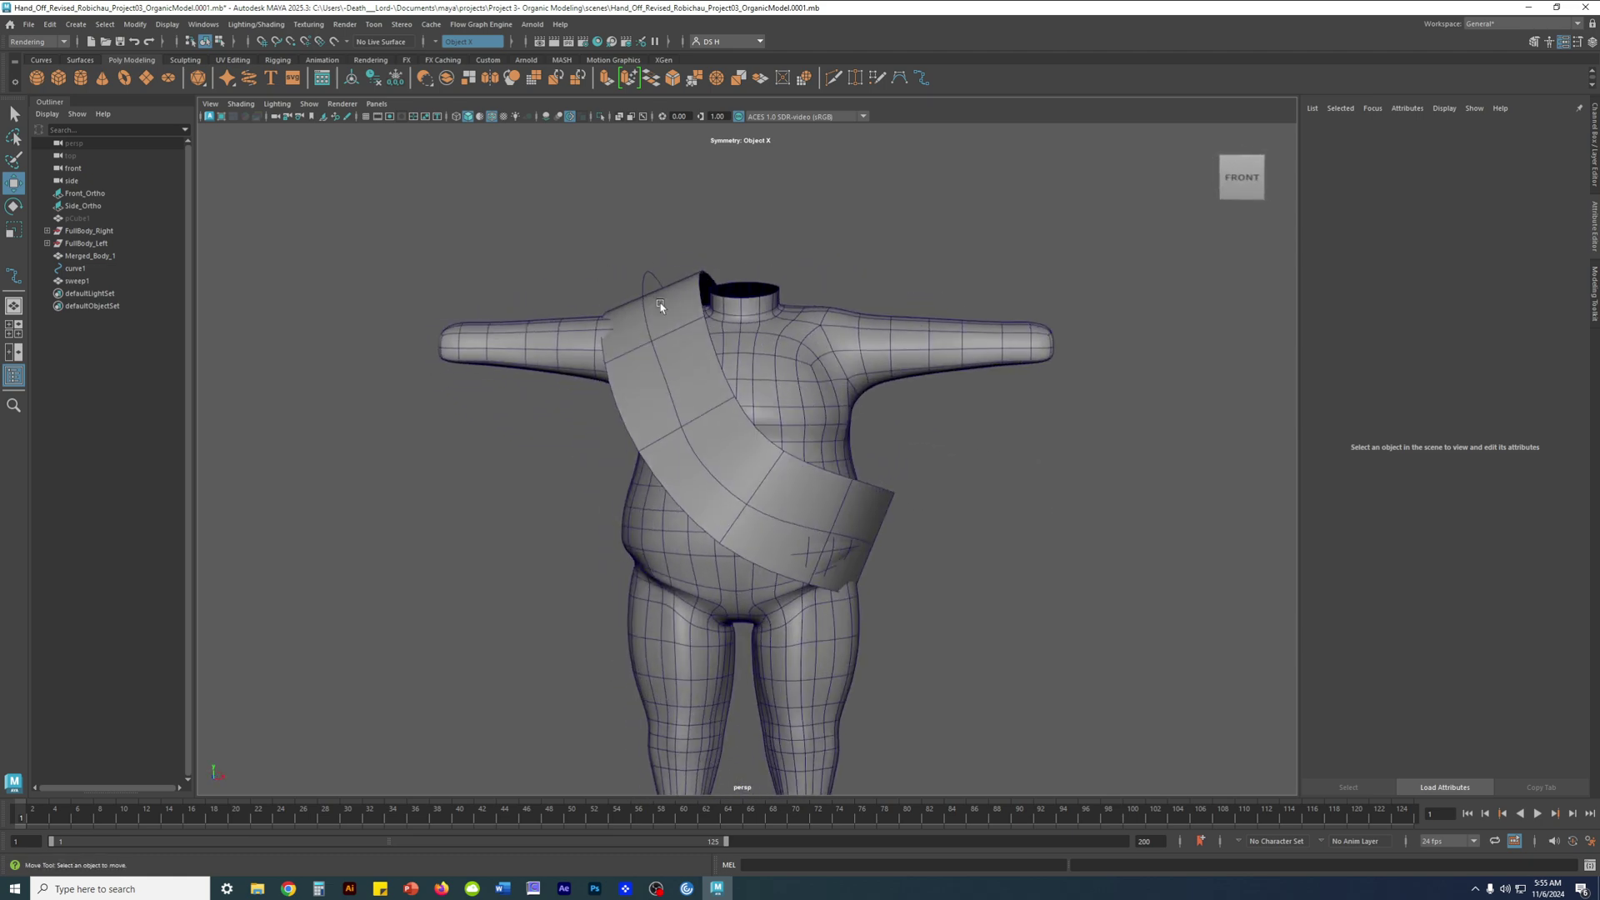
# Examine the sash sweep mesh wrapped over the shoulder from the front, back and side of the body
pyautogui.keyDown('alt'); pyautogui.moveTo(932, 564); pyautogui.dragTo(1038, 525); pyautogui.keyUp('alt')
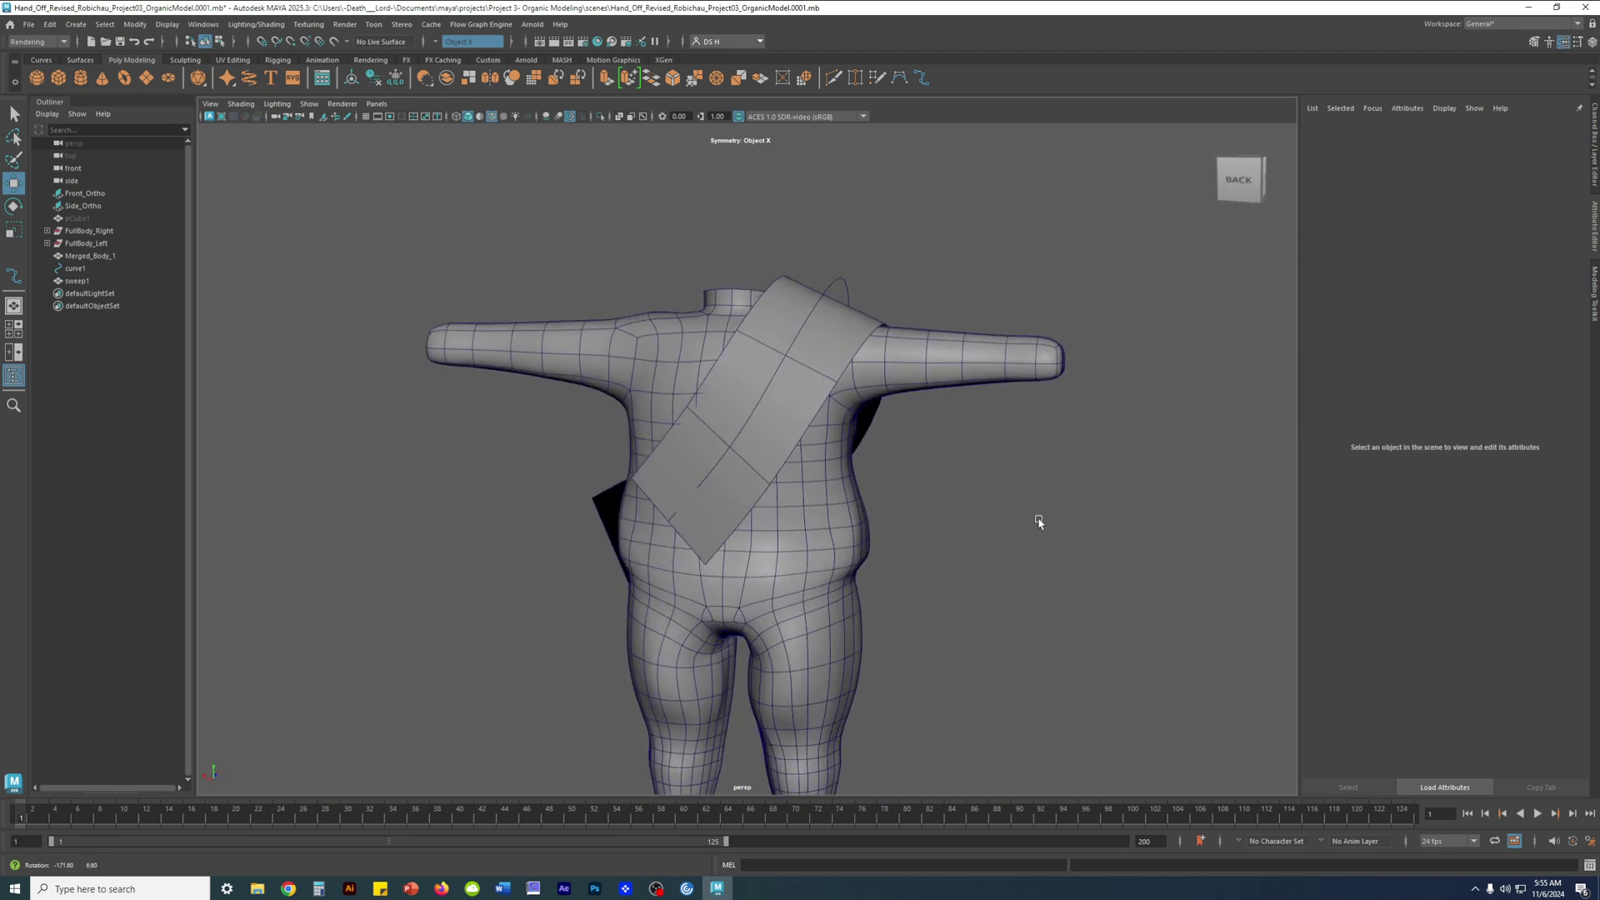
pyautogui.keyDown('alt'); pyautogui.moveTo(634, 459); pyautogui.dragTo(721, 415); pyautogui.keyUp('alt')
pyautogui.click(671, 314)
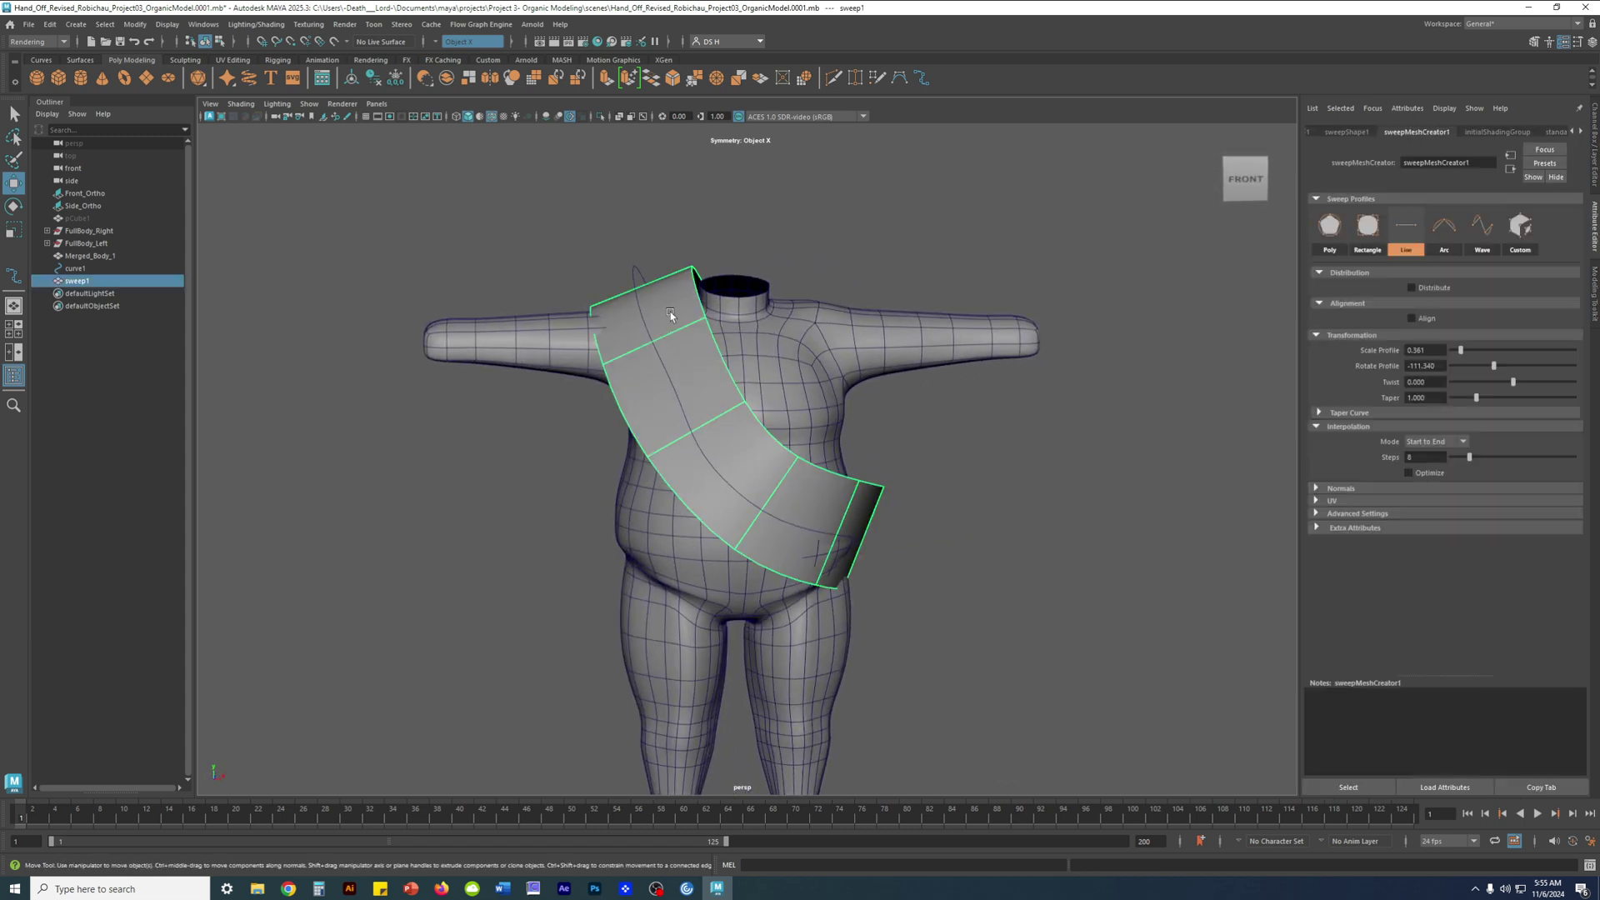
pyautogui.keyDown('alt'); pyautogui.moveTo(746, 364); pyautogui.dragTo(958, 367); pyautogui.keyUp('alt')
pyautogui.keyDown('alt'); pyautogui.moveTo(651, 389); pyautogui.dragTo(925, 398); pyautogui.keyUp('alt')
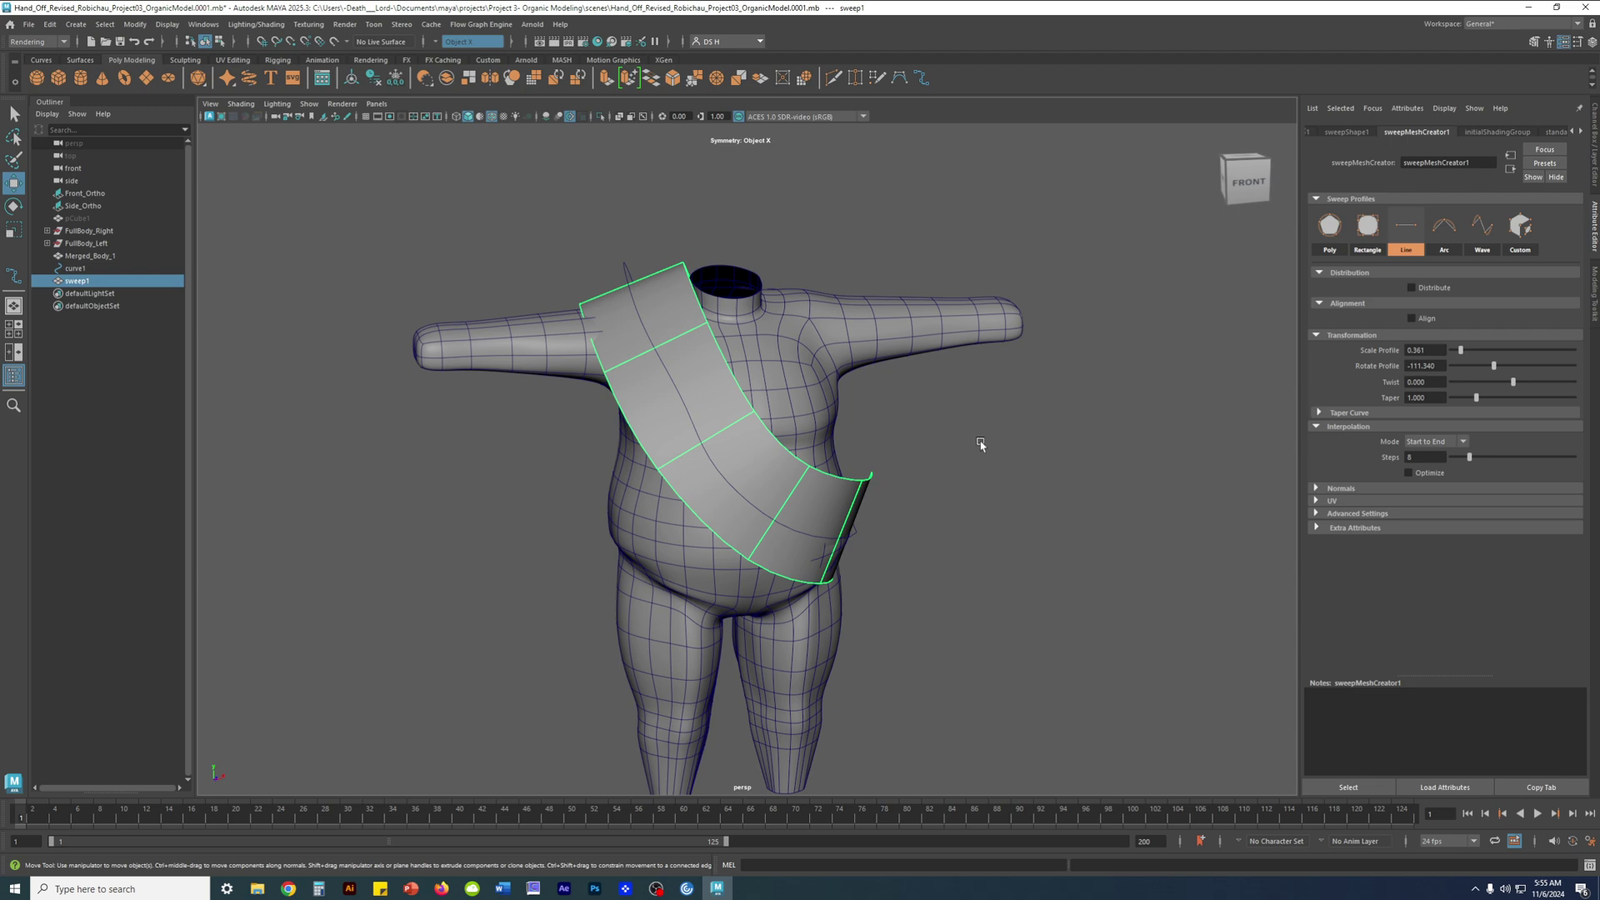
pyautogui.keyDown('alt'); pyautogui.moveTo(1010, 558); pyautogui.dragTo(518, 363); pyautogui.keyUp('alt')
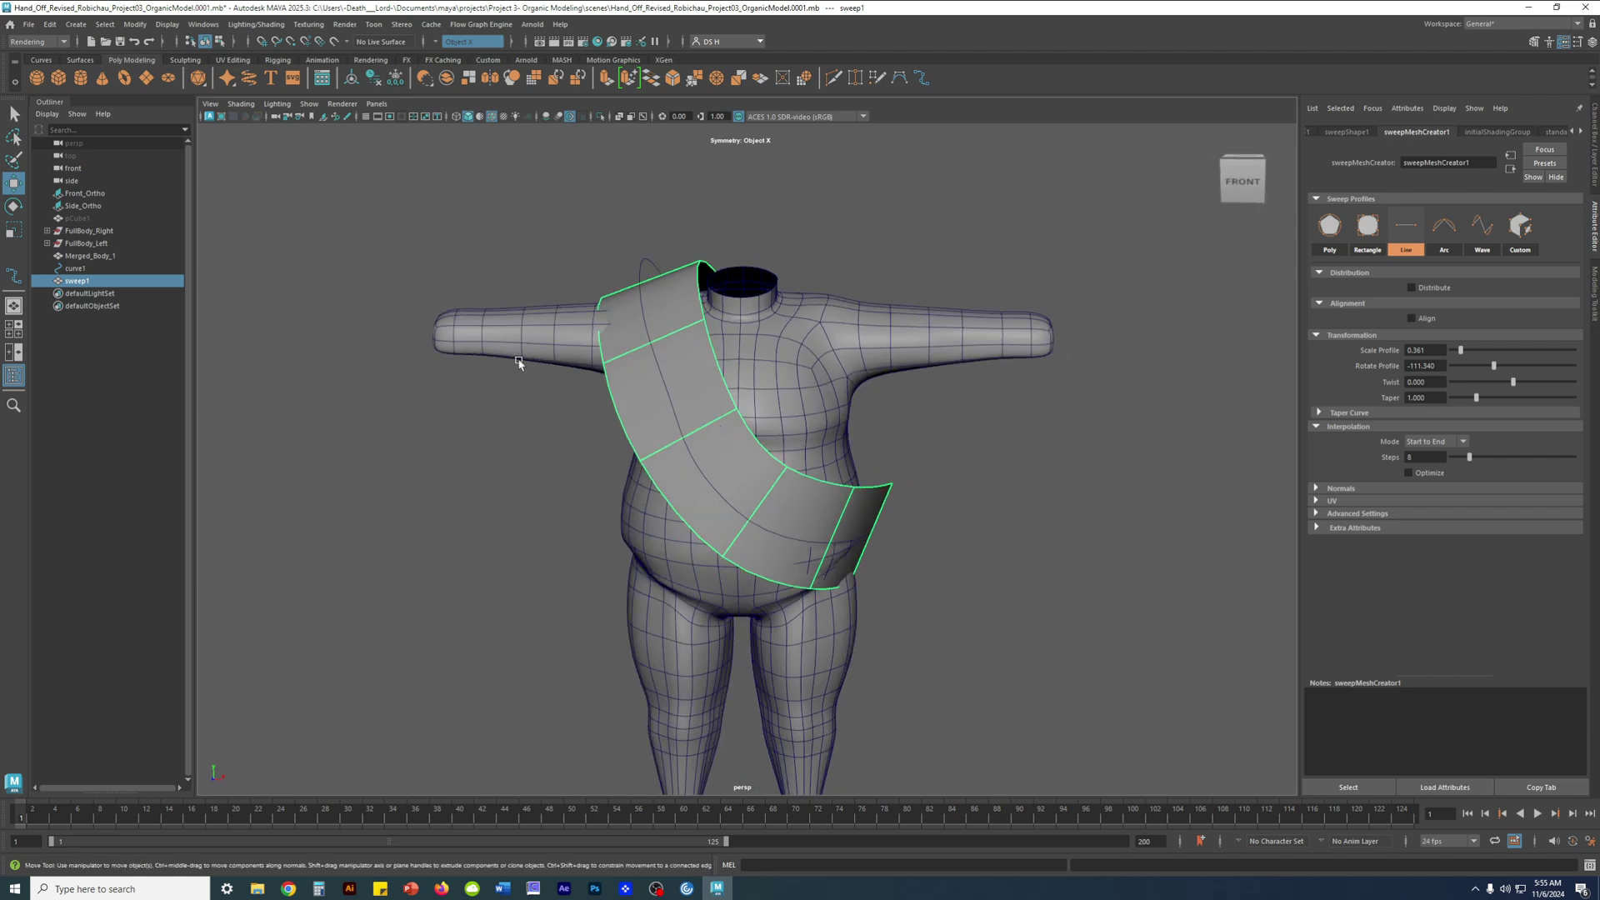
pyautogui.keyDown('alt'); pyautogui.moveTo(691, 275); pyautogui.dragTo(760, 343); pyautogui.keyUp('alt')
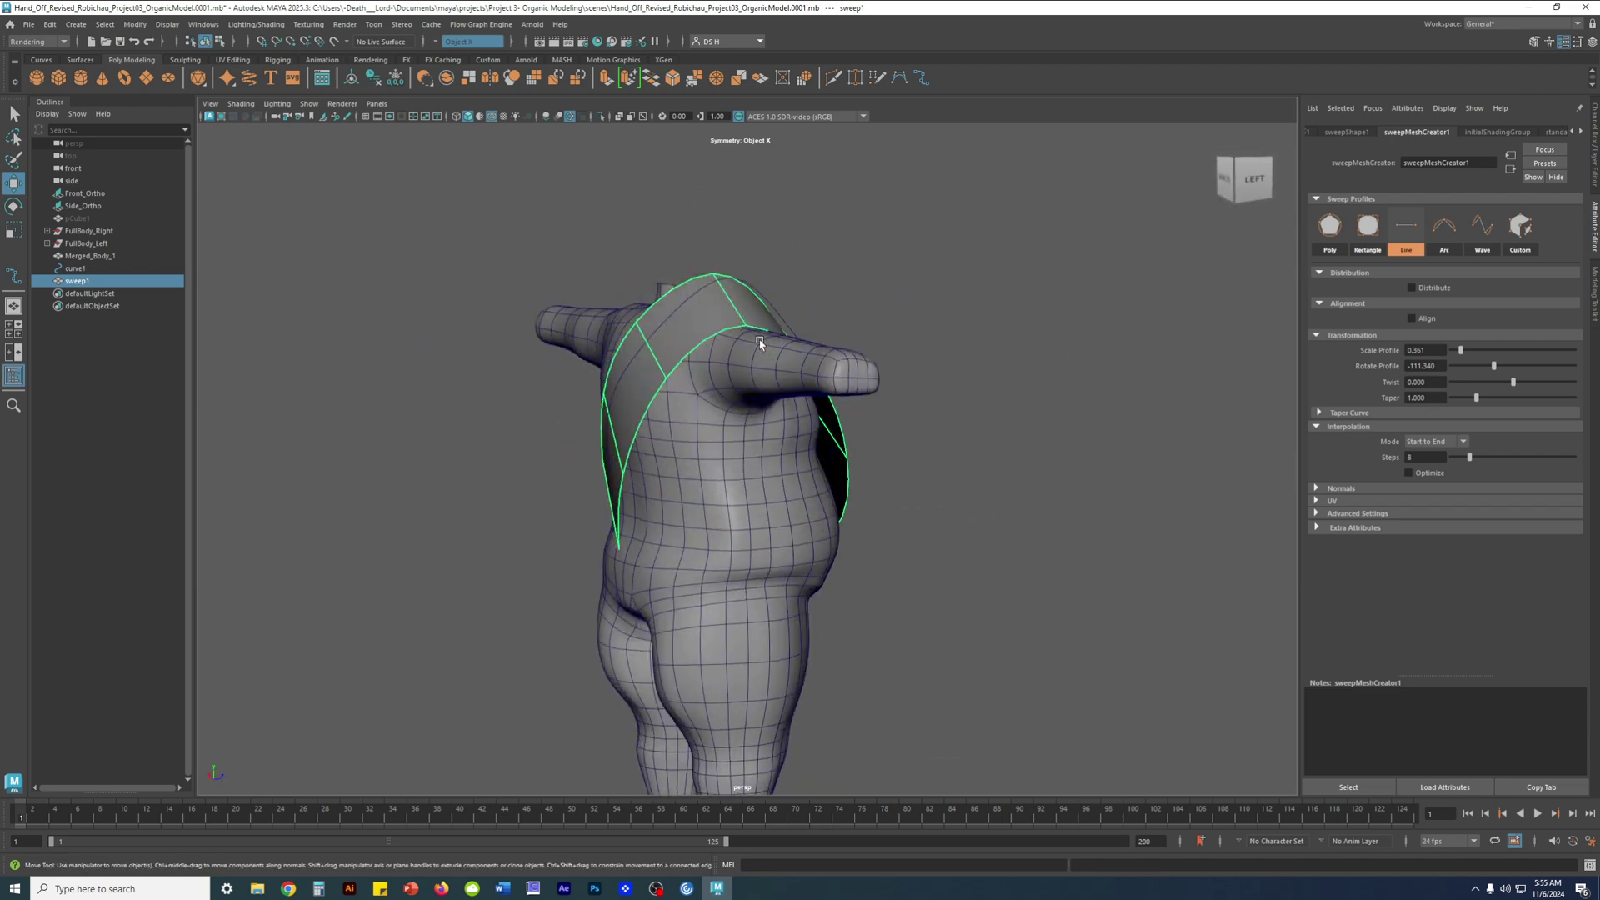
pyautogui.keyDown('alt'); pyautogui.moveTo(929, 345); pyautogui.dragTo(885, 427); pyautogui.keyUp('alt')
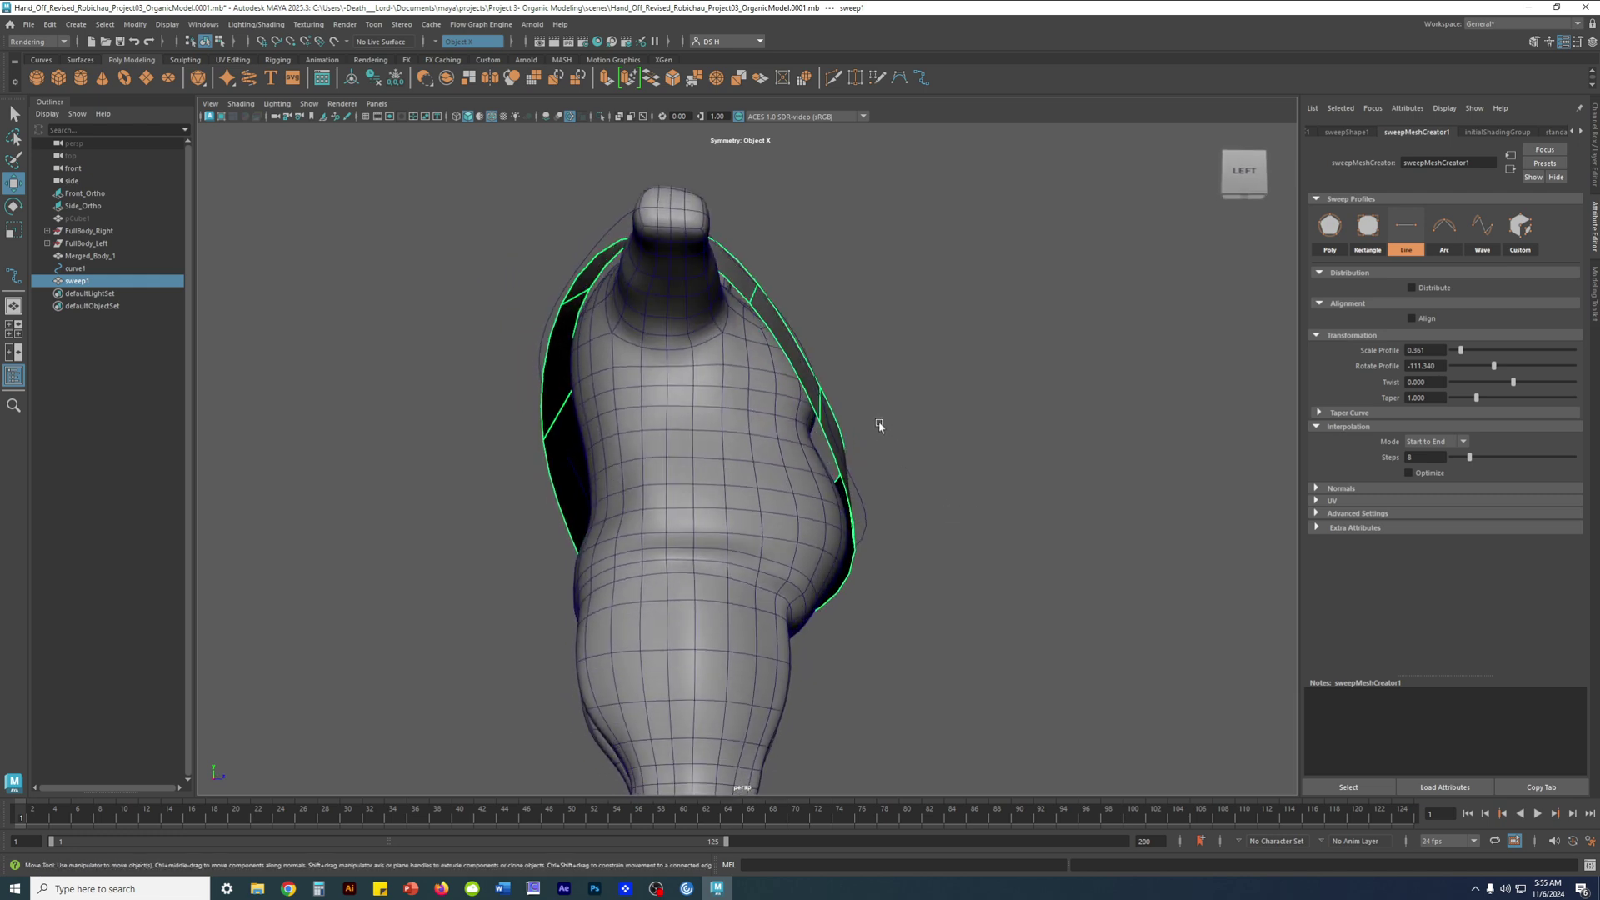
# Inspect the sash's guide curve, the body mesh and the sweep mesh, selecting each in turn
pyautogui.click(865, 514)
pyautogui.keyDown('alt'); pyautogui.moveTo(917, 510); pyautogui.dragTo(1132, 261); pyautogui.keyUp('alt')
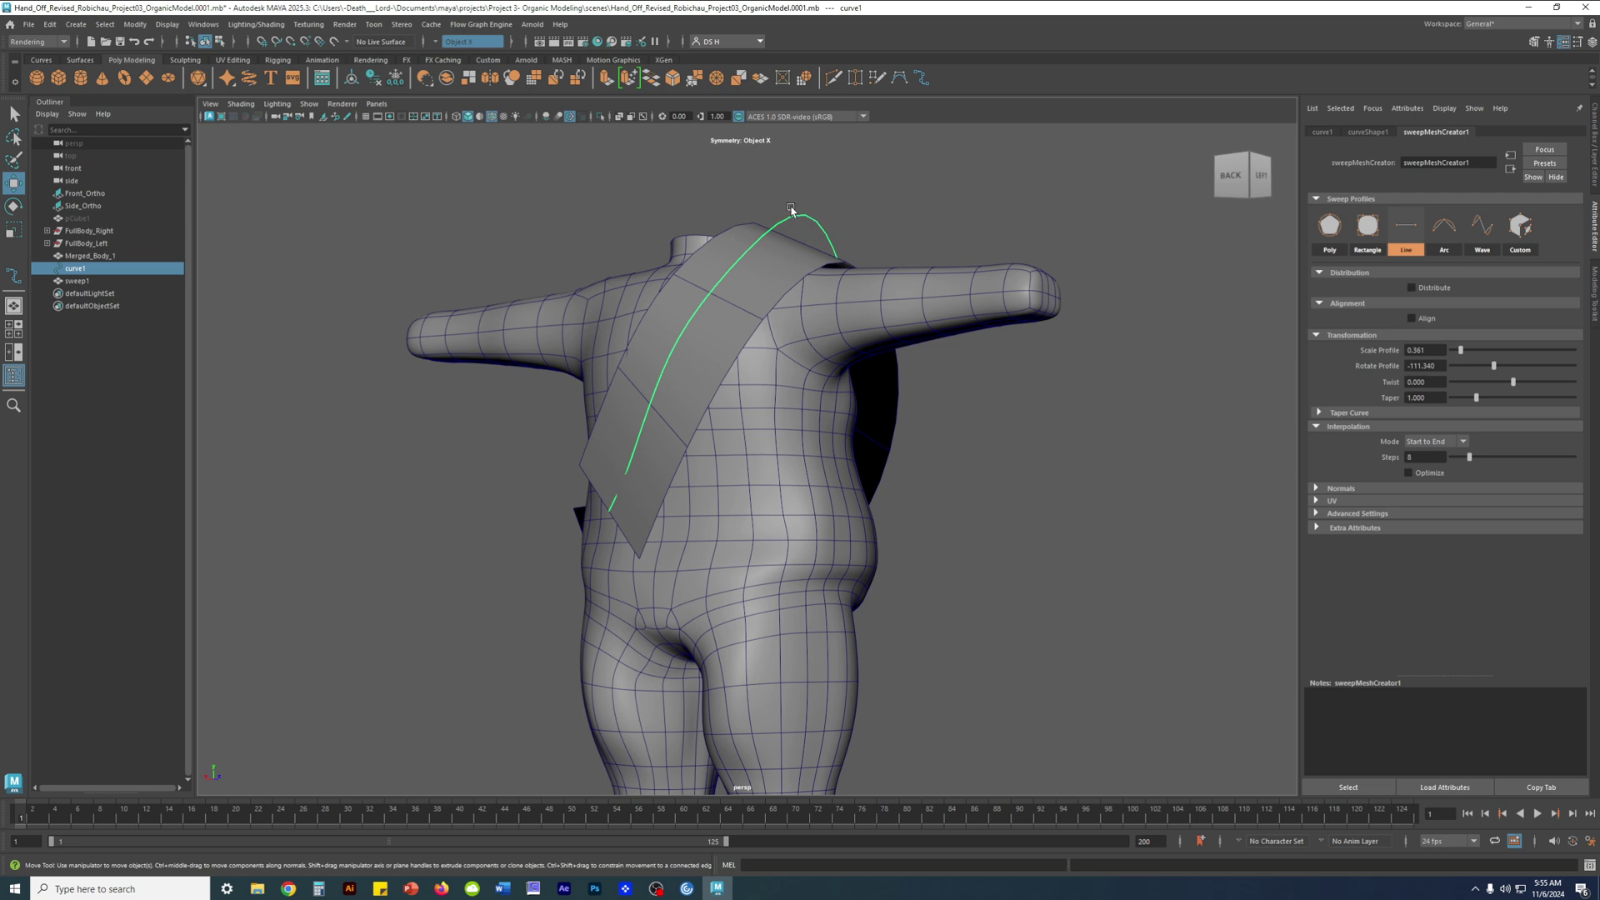
pyautogui.keyDown('alt'); pyautogui.moveTo(927, 297); pyautogui.dragTo(816, 441); pyautogui.keyUp('alt')
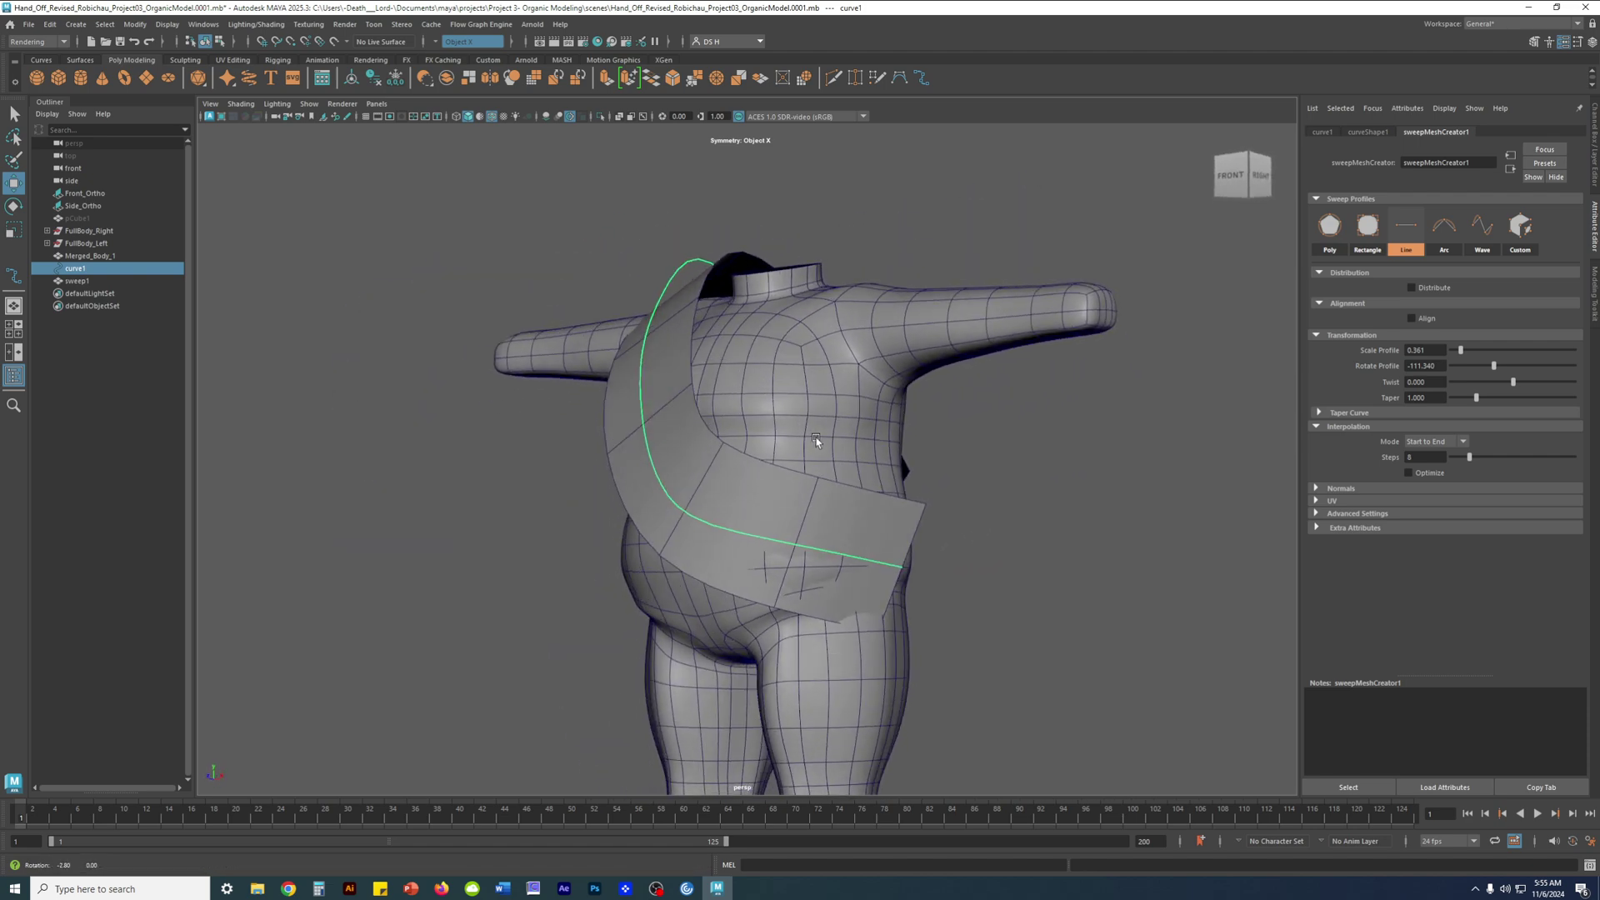
pyautogui.click(819, 394)
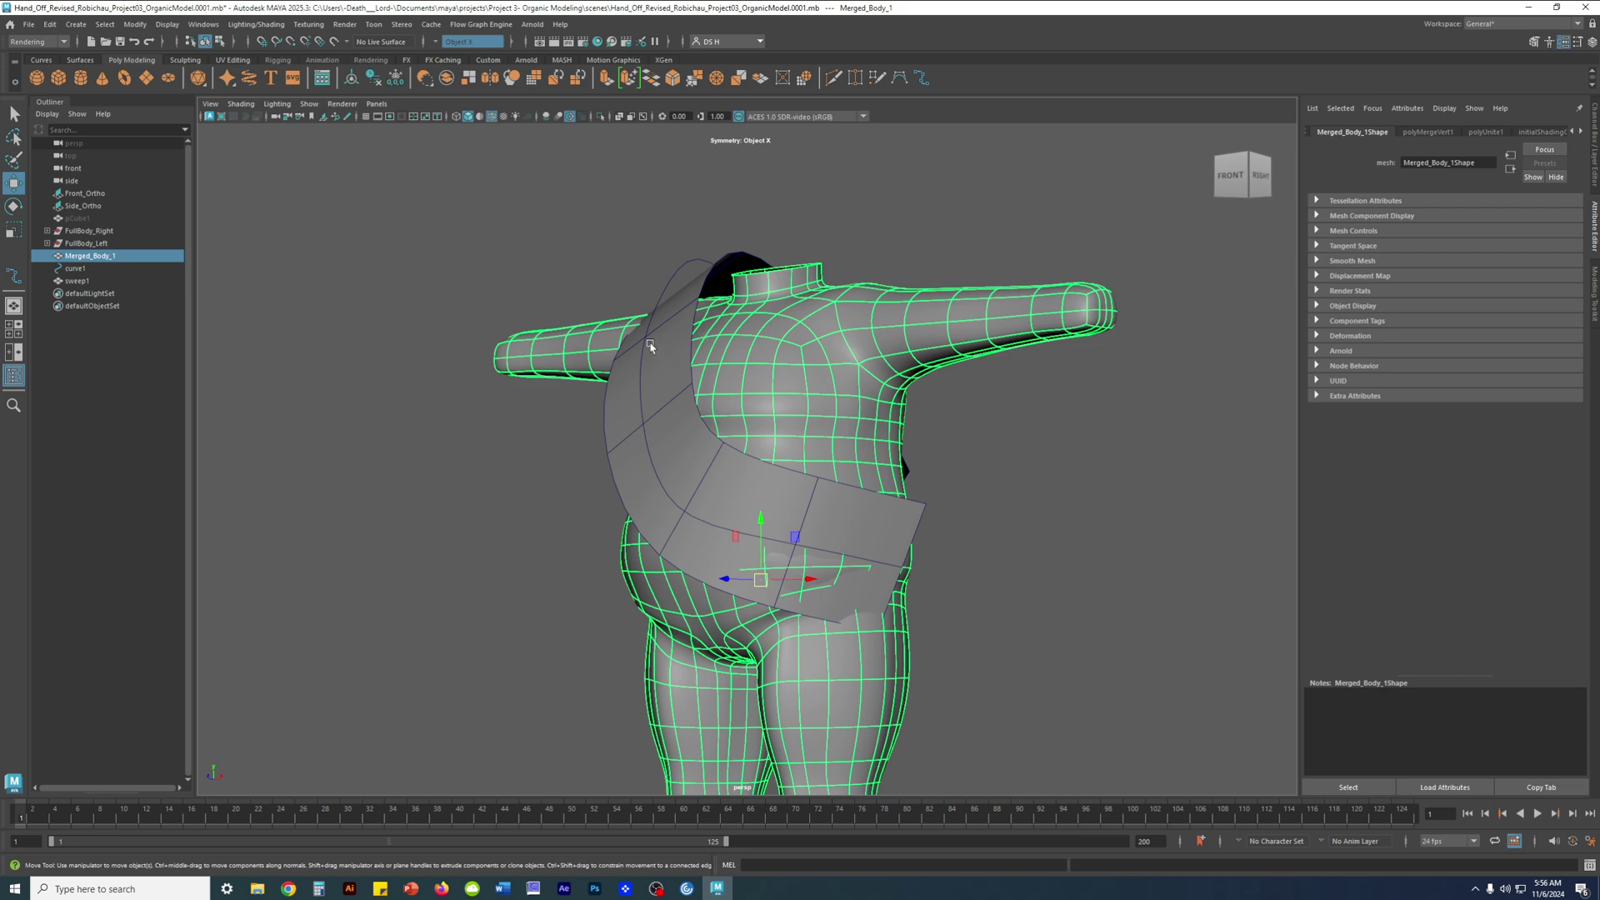
pyautogui.keyDown('alt'); pyautogui.moveTo(815, 393); pyautogui.dragTo(850, 413); pyautogui.keyUp('alt')
pyautogui.keyDown('alt'); pyautogui.moveTo(598, 385); pyautogui.dragTo(597, 358); pyautogui.keyUp('alt')
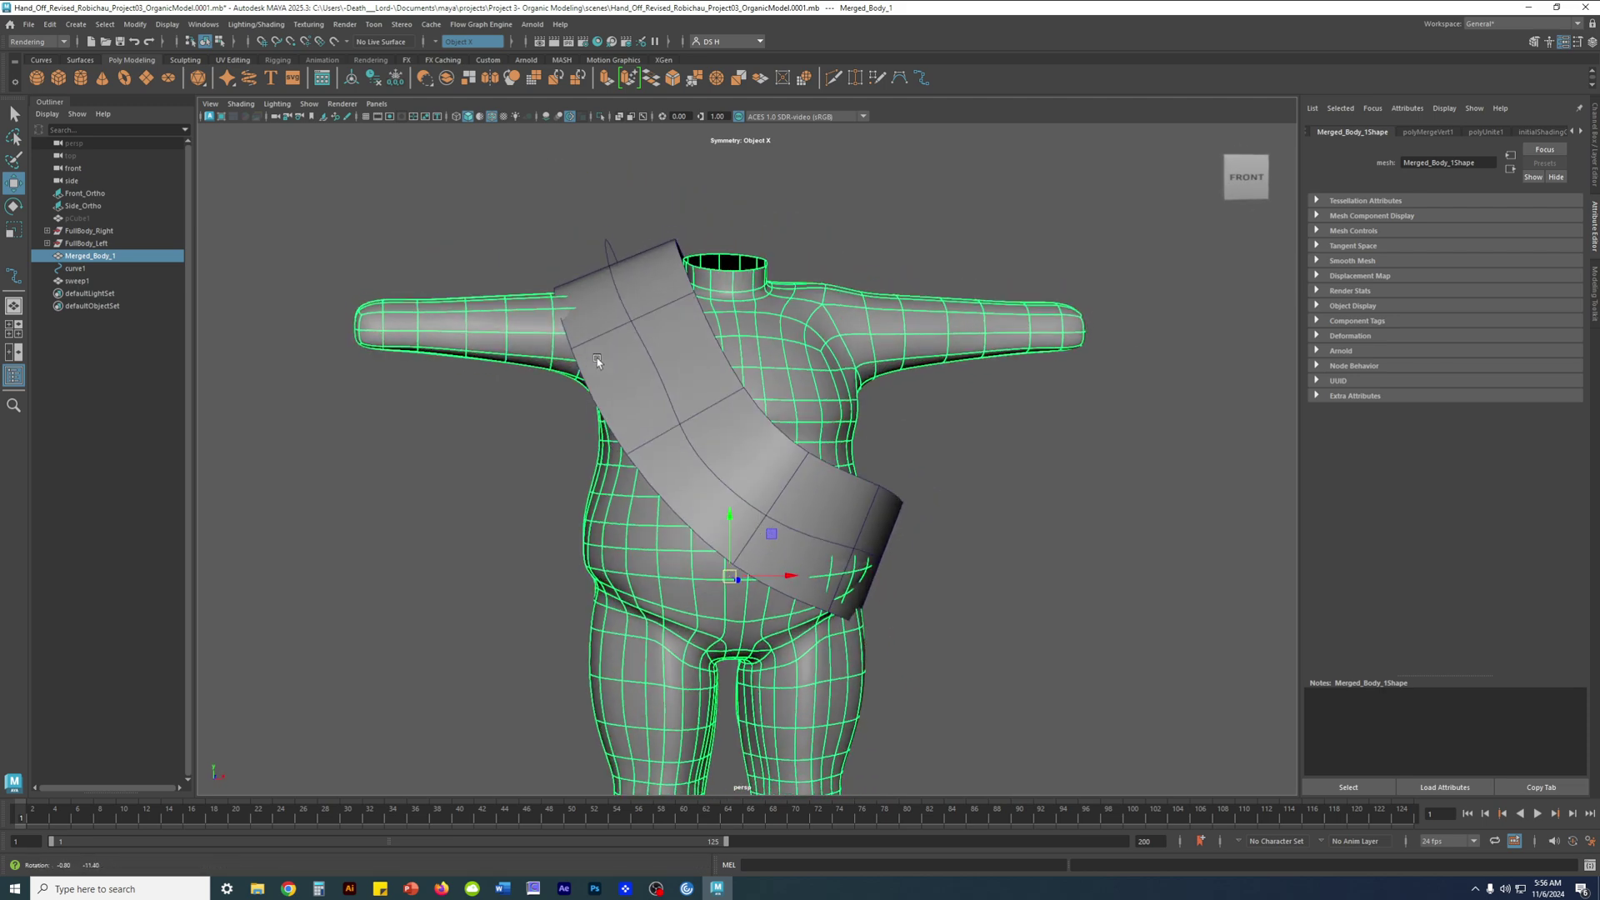
pyautogui.keyDown('alt'); pyautogui.moveTo(916, 531); pyautogui.dragTo(571, 384); pyautogui.keyUp('alt')
pyautogui.click(869, 536)
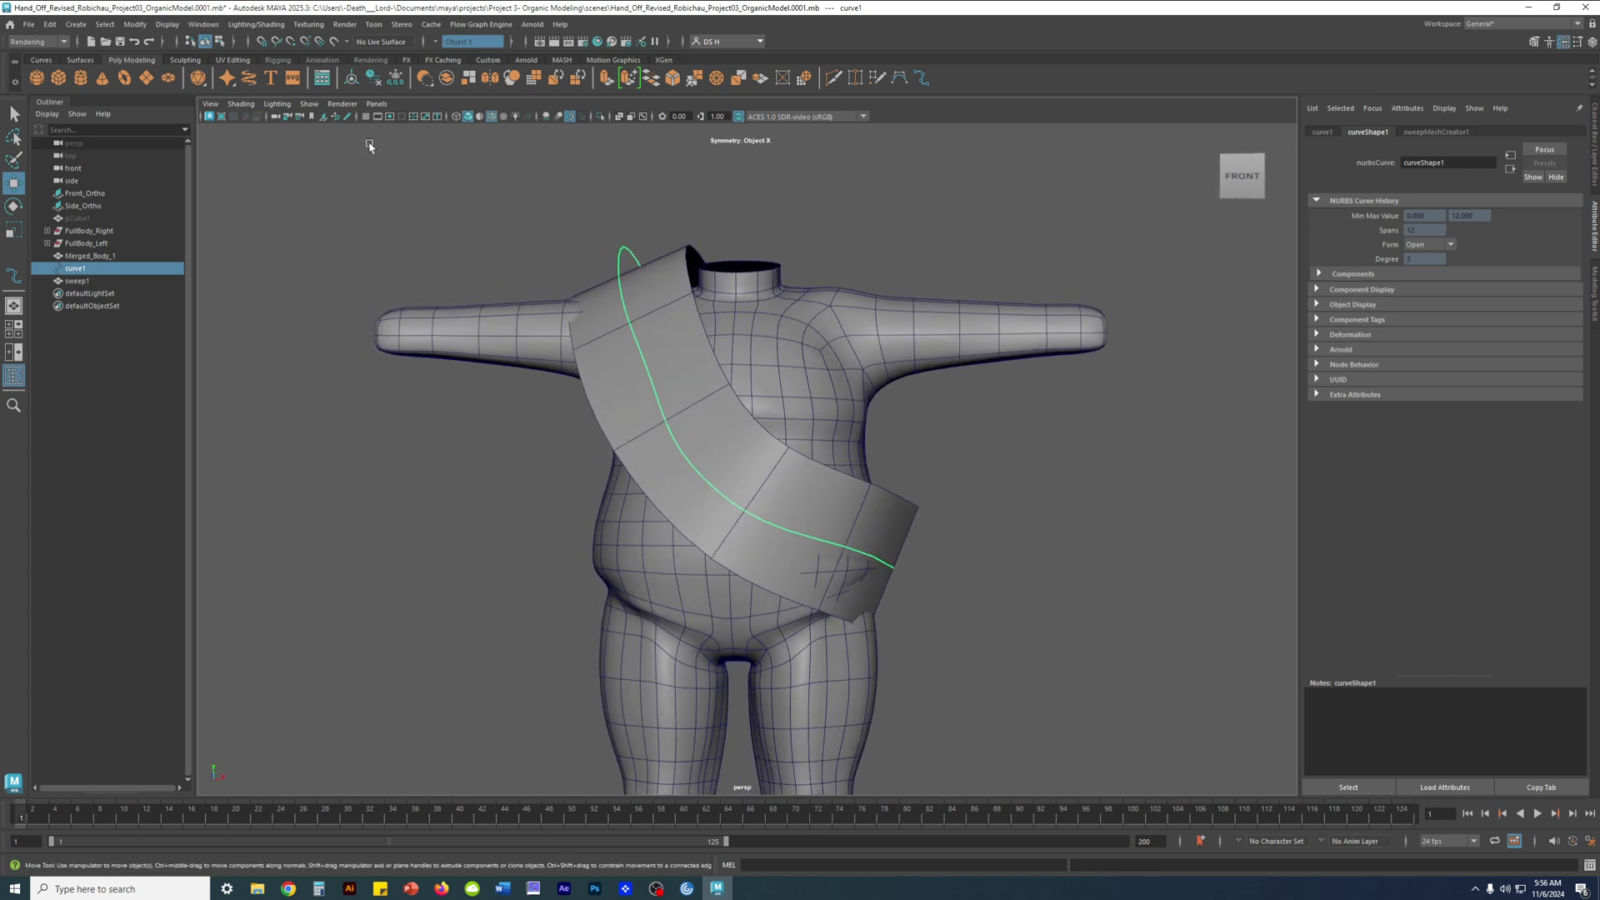
pyautogui.click(81, 28)
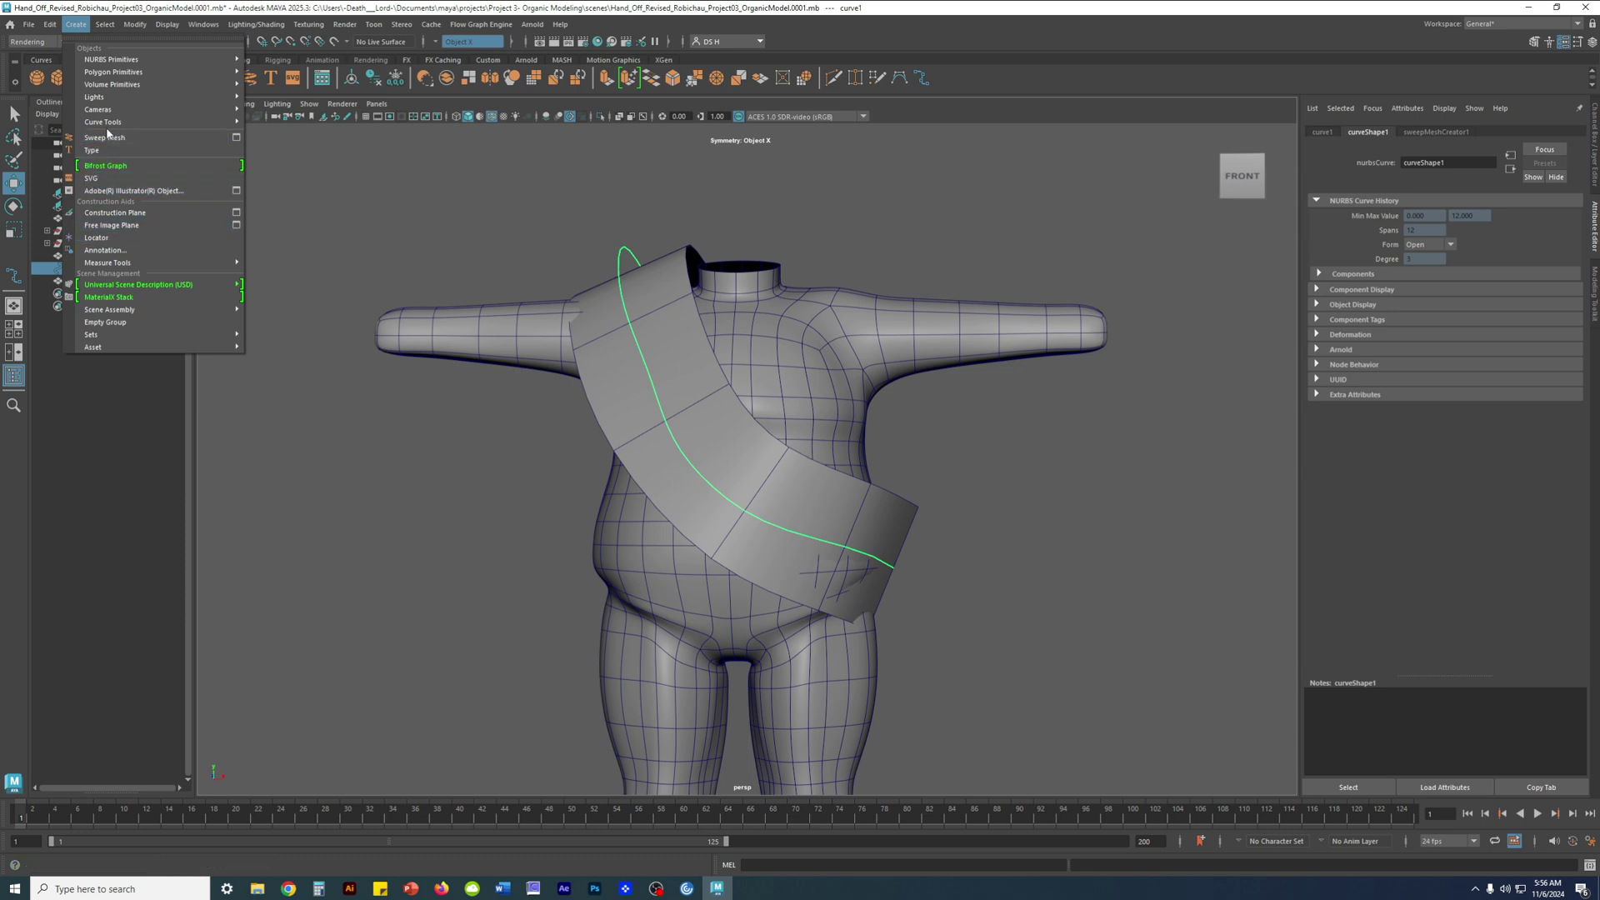
pyautogui.click(1025, 52)
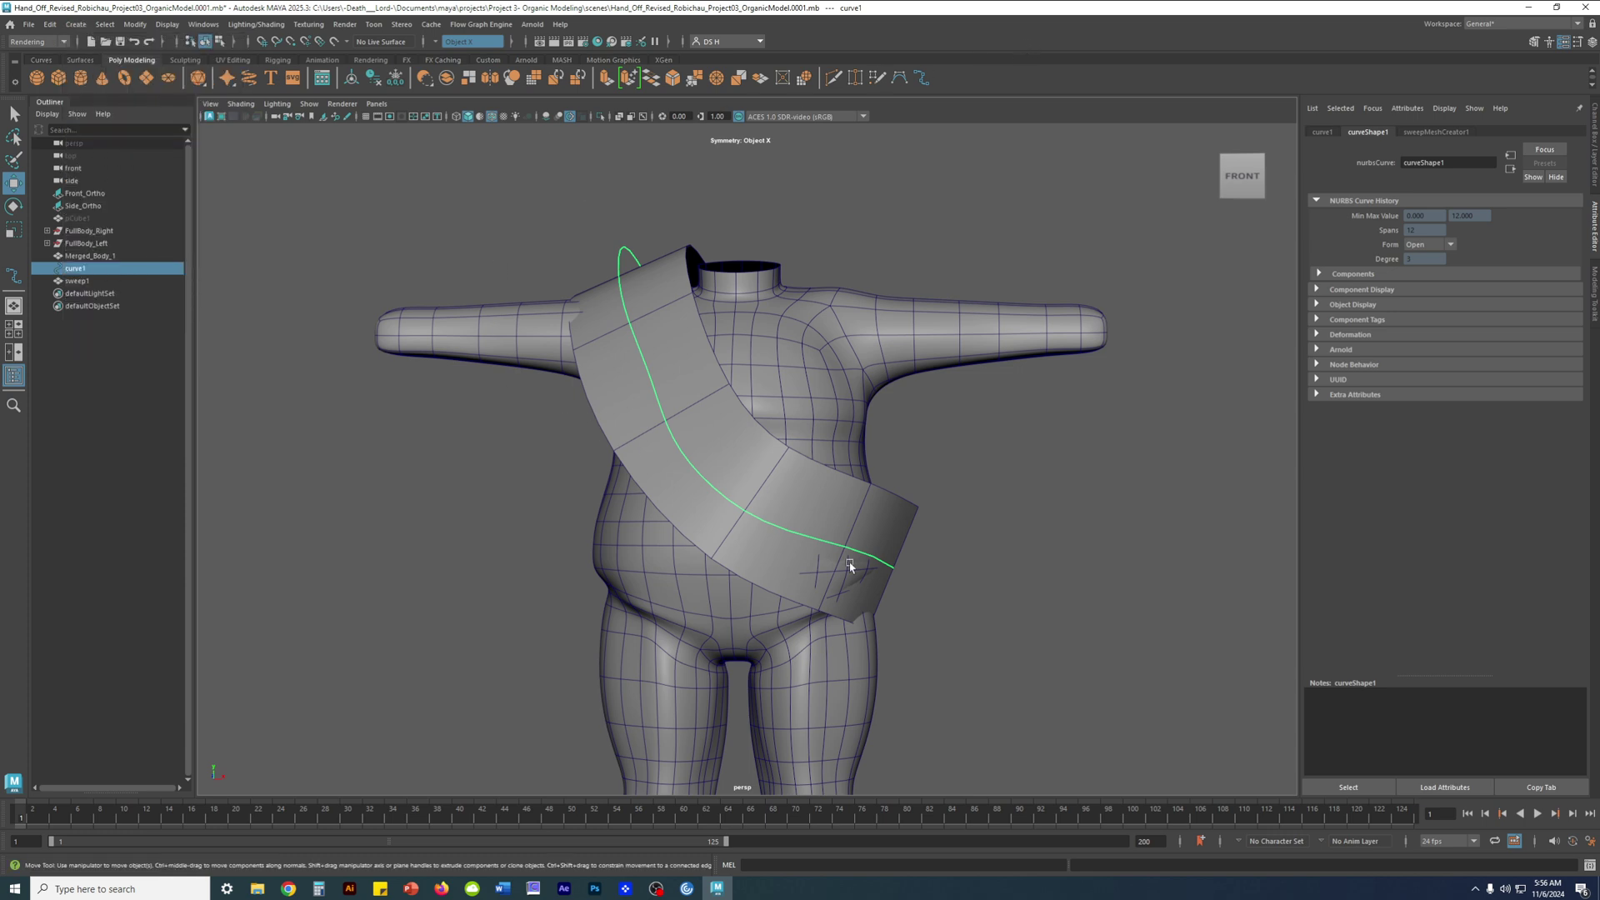
pyautogui.keyDown('alt'); pyautogui.moveTo(607, 379); pyautogui.dragTo(521, 575); pyautogui.keyUp('alt')
pyautogui.scroll(-4, 510, 550)
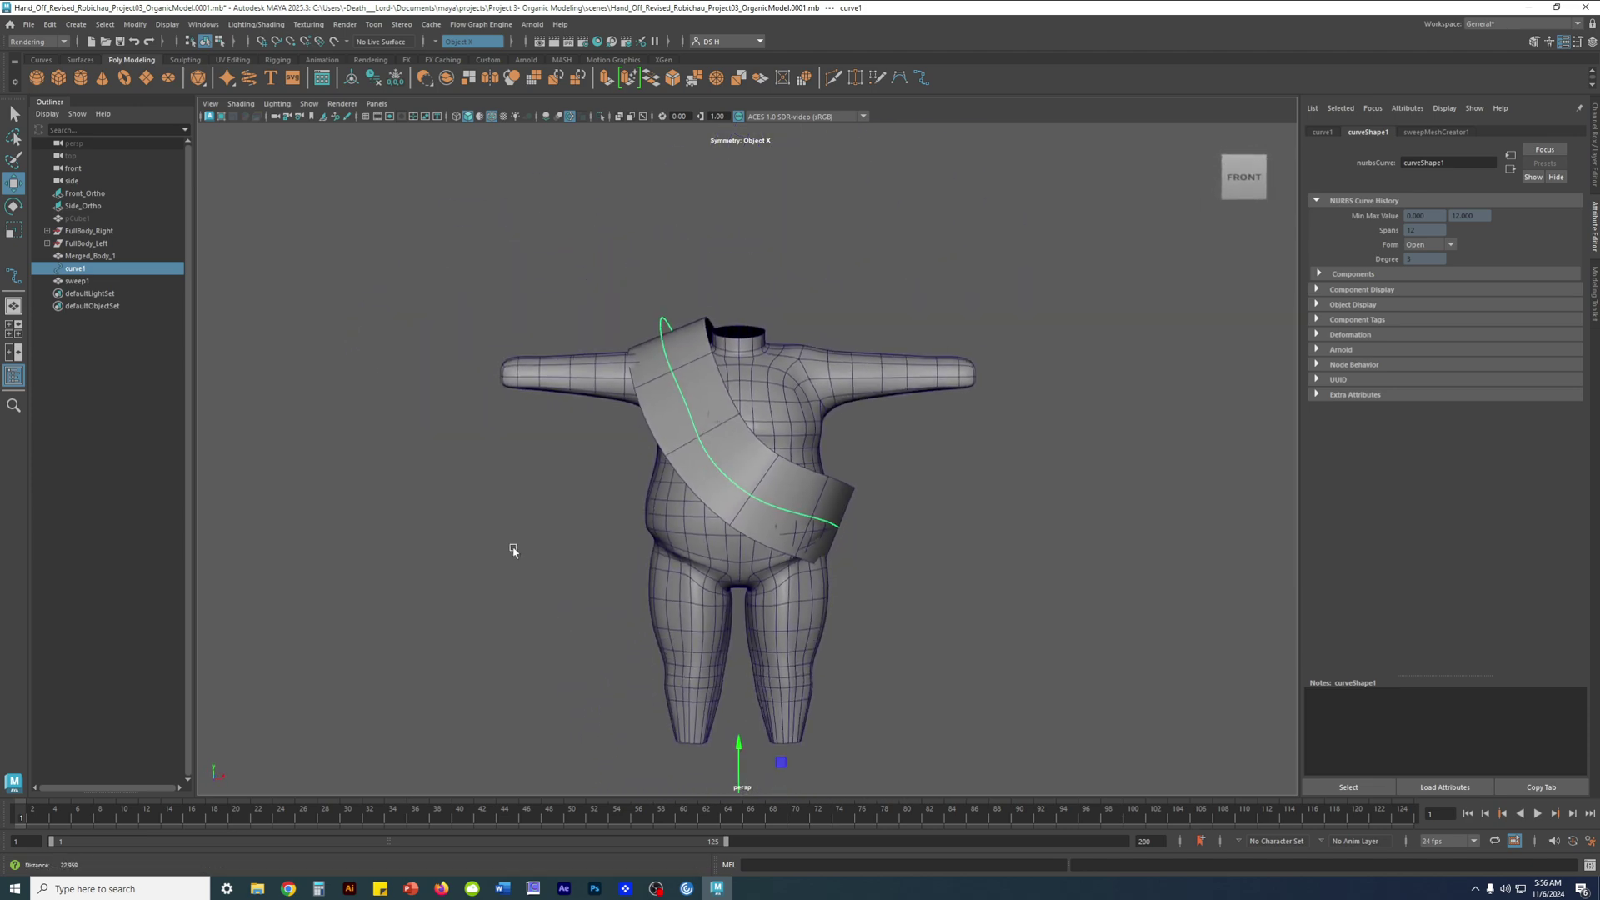
pyautogui.click(78, 281)
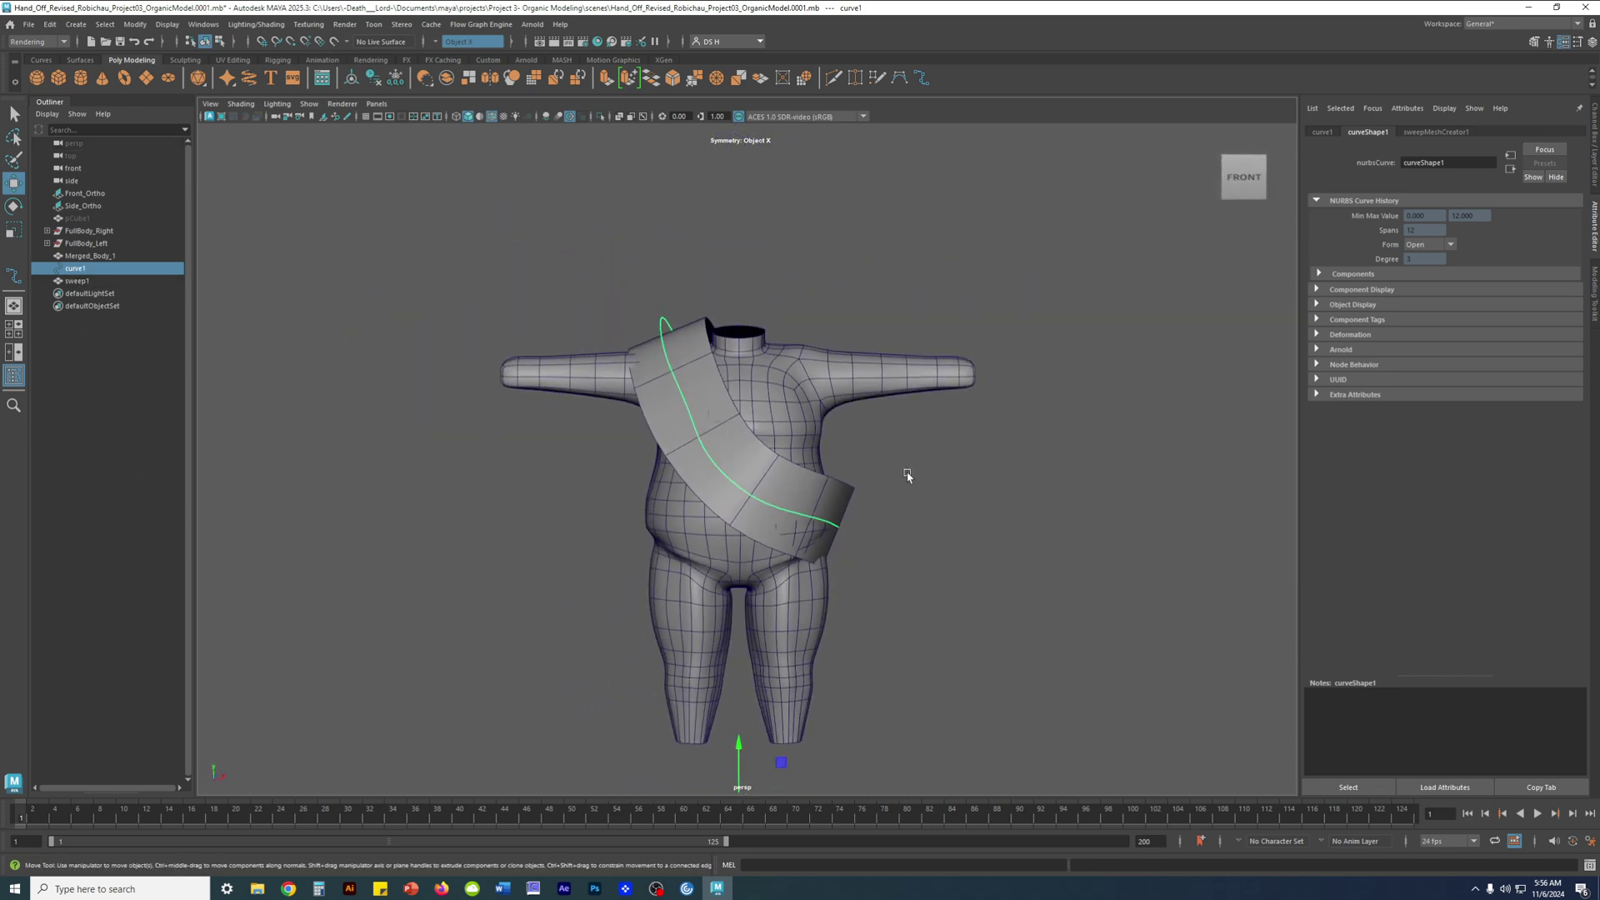
pyautogui.scroll(3, 908, 500)
pyautogui.keyDown('alt'); pyautogui.moveTo(813, 501); pyautogui.dragTo(749, 464); pyautogui.keyUp('alt')
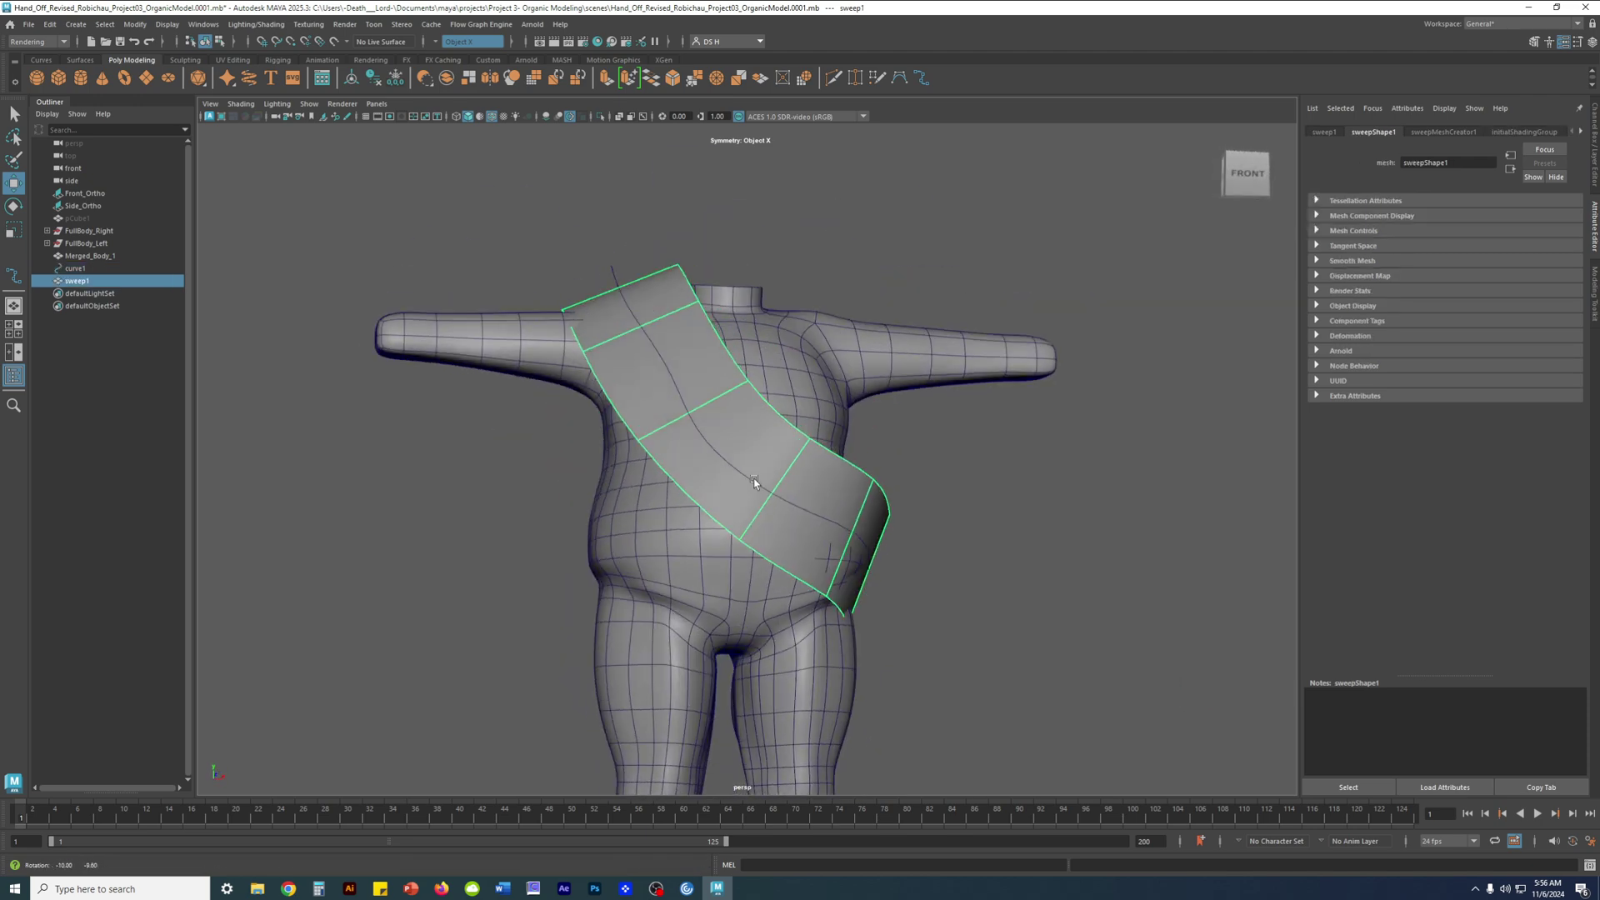
# Try lowering the guide curve's control vertex above the shoulder, and undo the move
pyautogui.moveTo(592, 248)
pyautogui.mouseDown()
pyautogui.moveTo(626, 279)
pyautogui.moveTo(589, 221)
pyautogui.moveTo(564, 223)
pyautogui.moveTo(642, 256)
pyautogui.moveTo(585, 248)
pyautogui.mouseUp()
pyautogui.moveTo(601, 247); pyautogui.dragTo(561, 255, button='right')
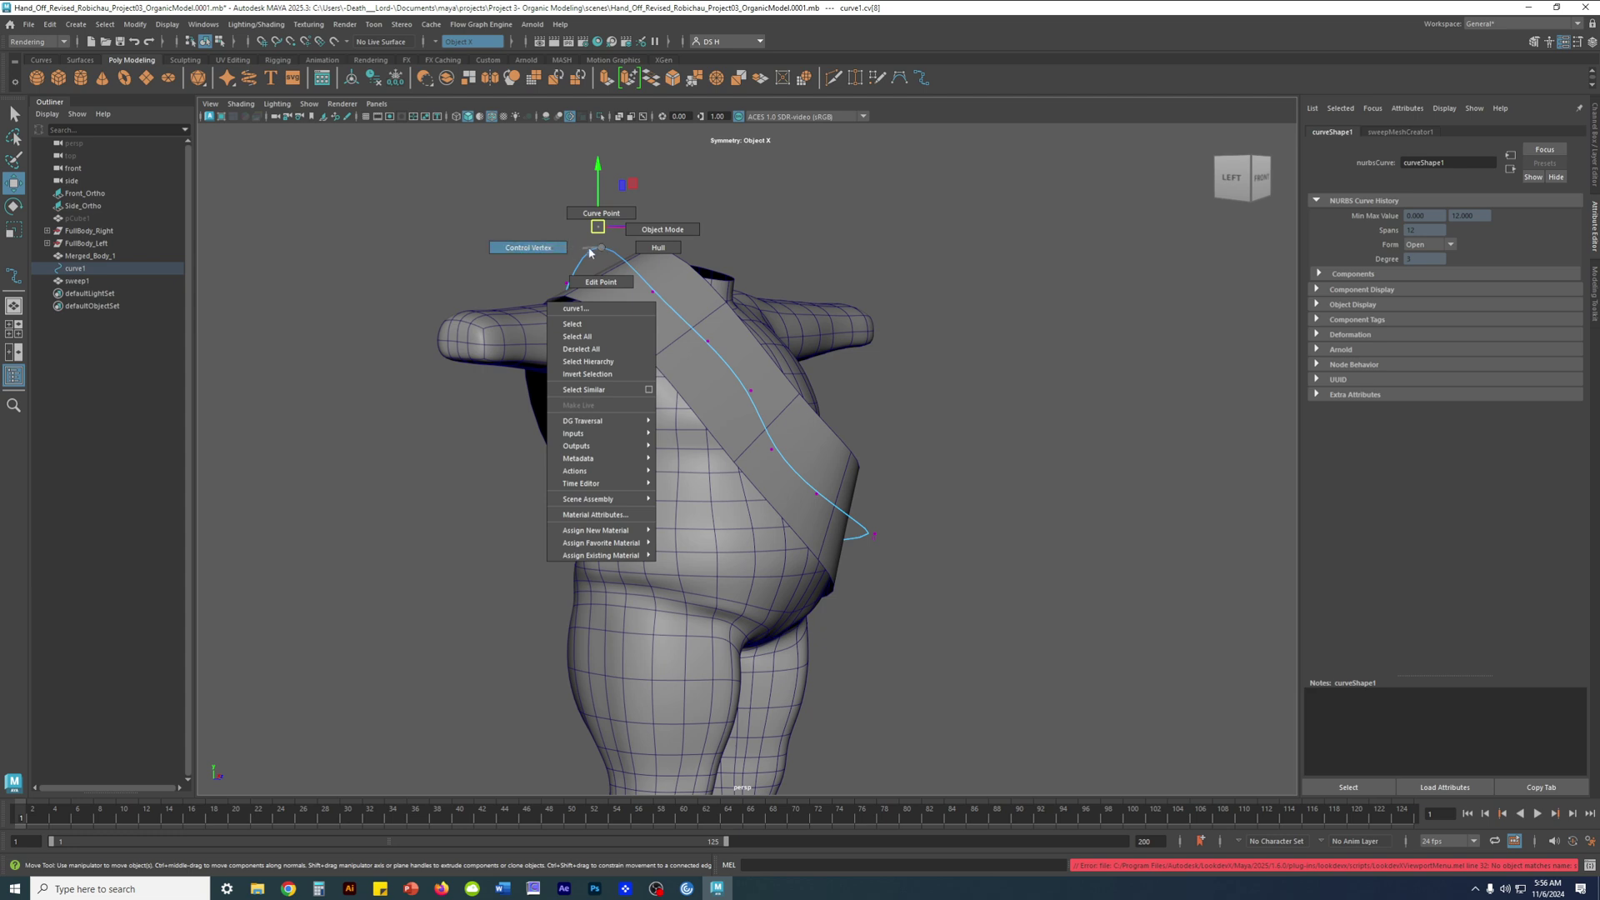
pyautogui.moveTo(554, 253); pyautogui.dragTo(554, 253, button='right')
pyautogui.moveTo(596, 188); pyautogui.dragTo(591, 202)
pyautogui.hotkey('ctrl', 'z')
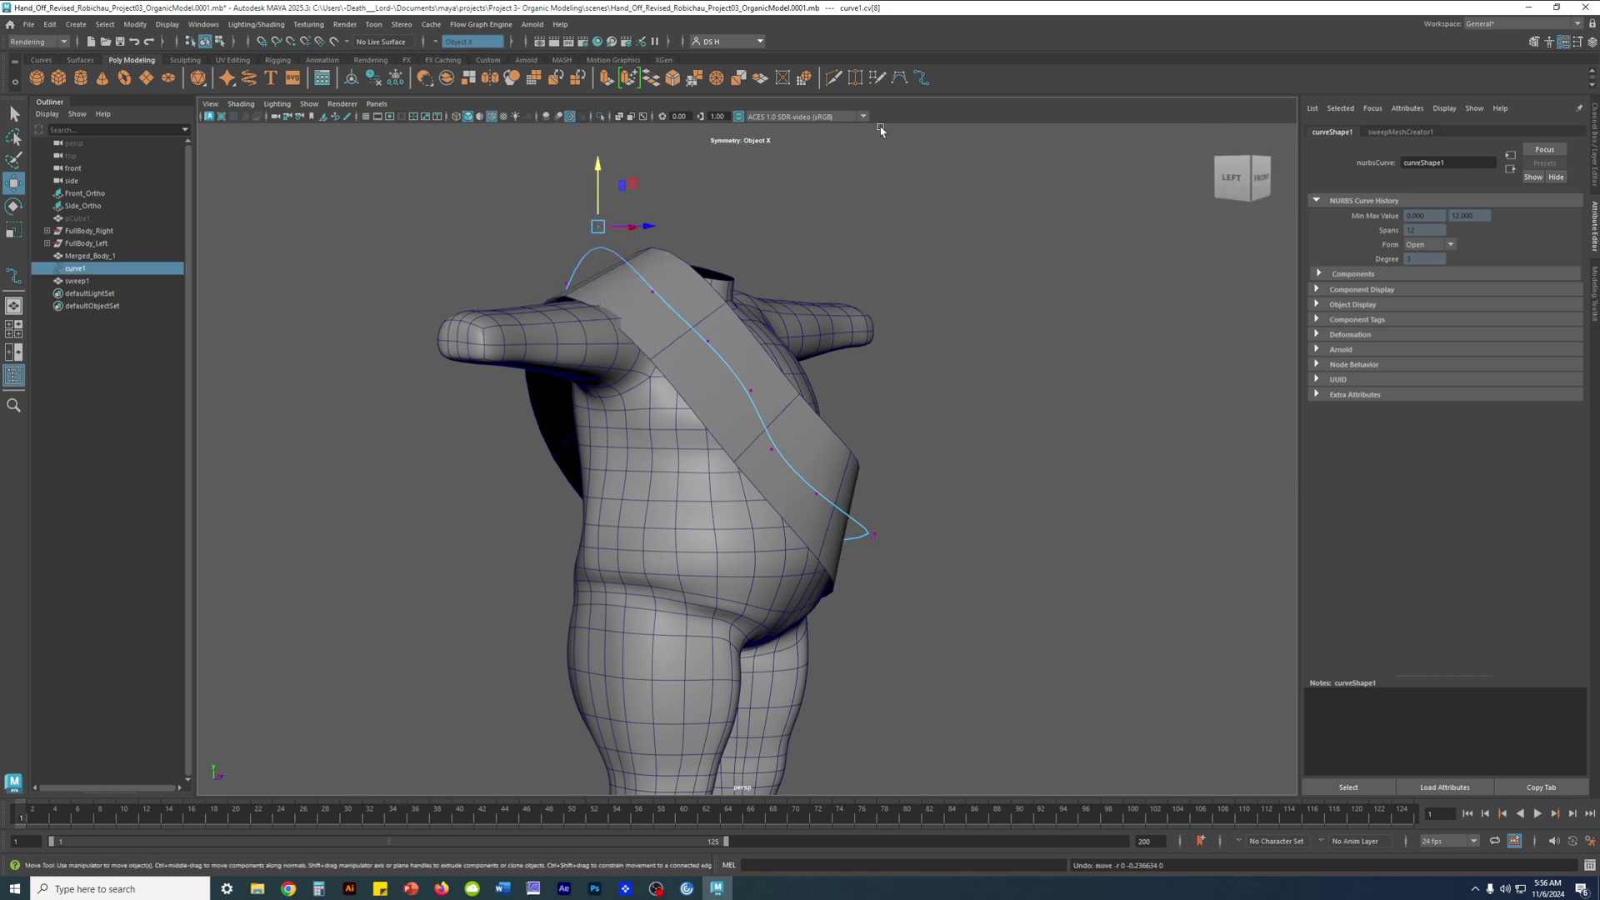
# Set the sash sweep's Scale Profile to 0.284 and its Rotate Profile to -103.918
pyautogui.click(653, 255)
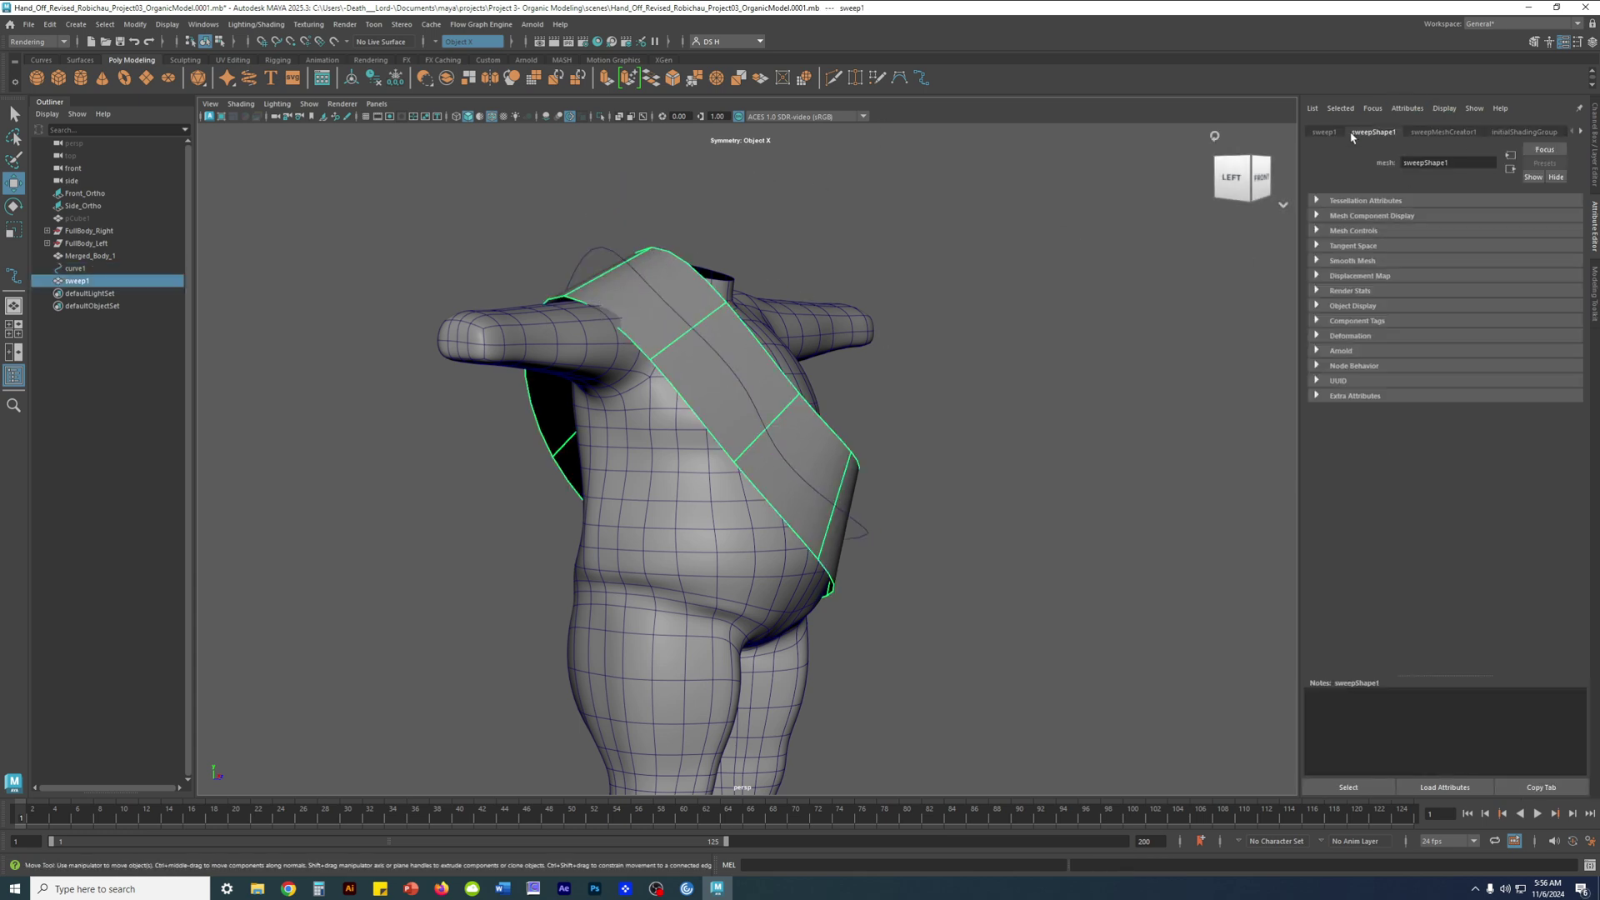
pyautogui.click(1433, 133)
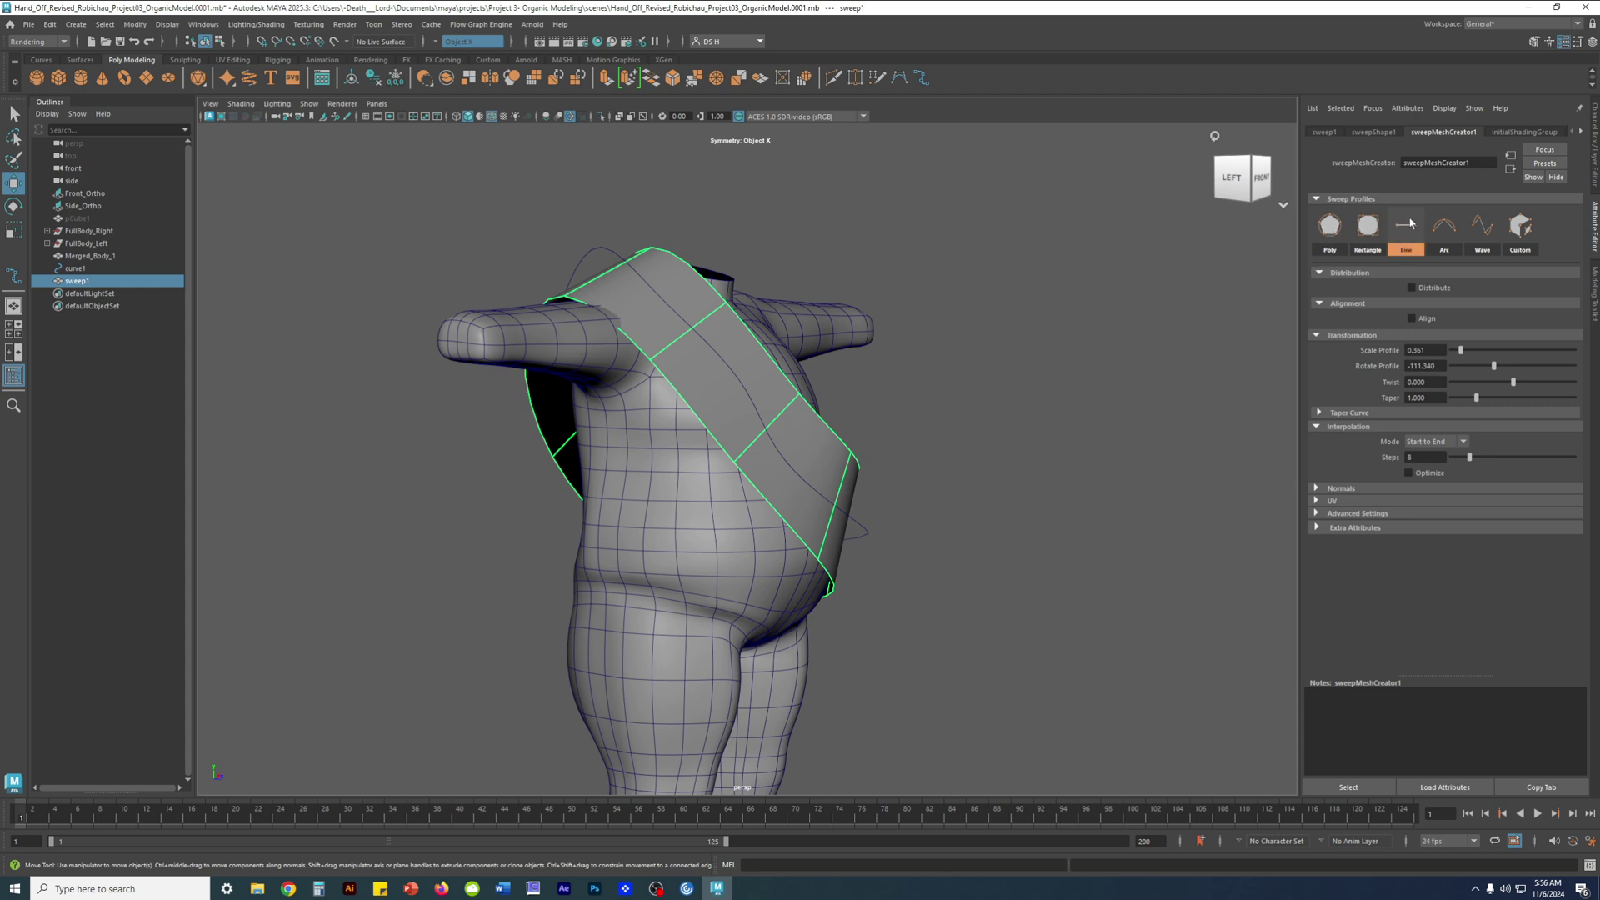
pyautogui.keyDown('alt'); pyautogui.moveTo(995, 400); pyautogui.dragTo(842, 499); pyautogui.keyUp('alt')
pyautogui.keyDown('alt'); pyautogui.moveTo(536, 314); pyautogui.dragTo(789, 270); pyautogui.keyUp('alt')
pyautogui.keyDown('alt'); pyautogui.moveTo(638, 348); pyautogui.dragTo(825, 508); pyautogui.keyUp('alt')
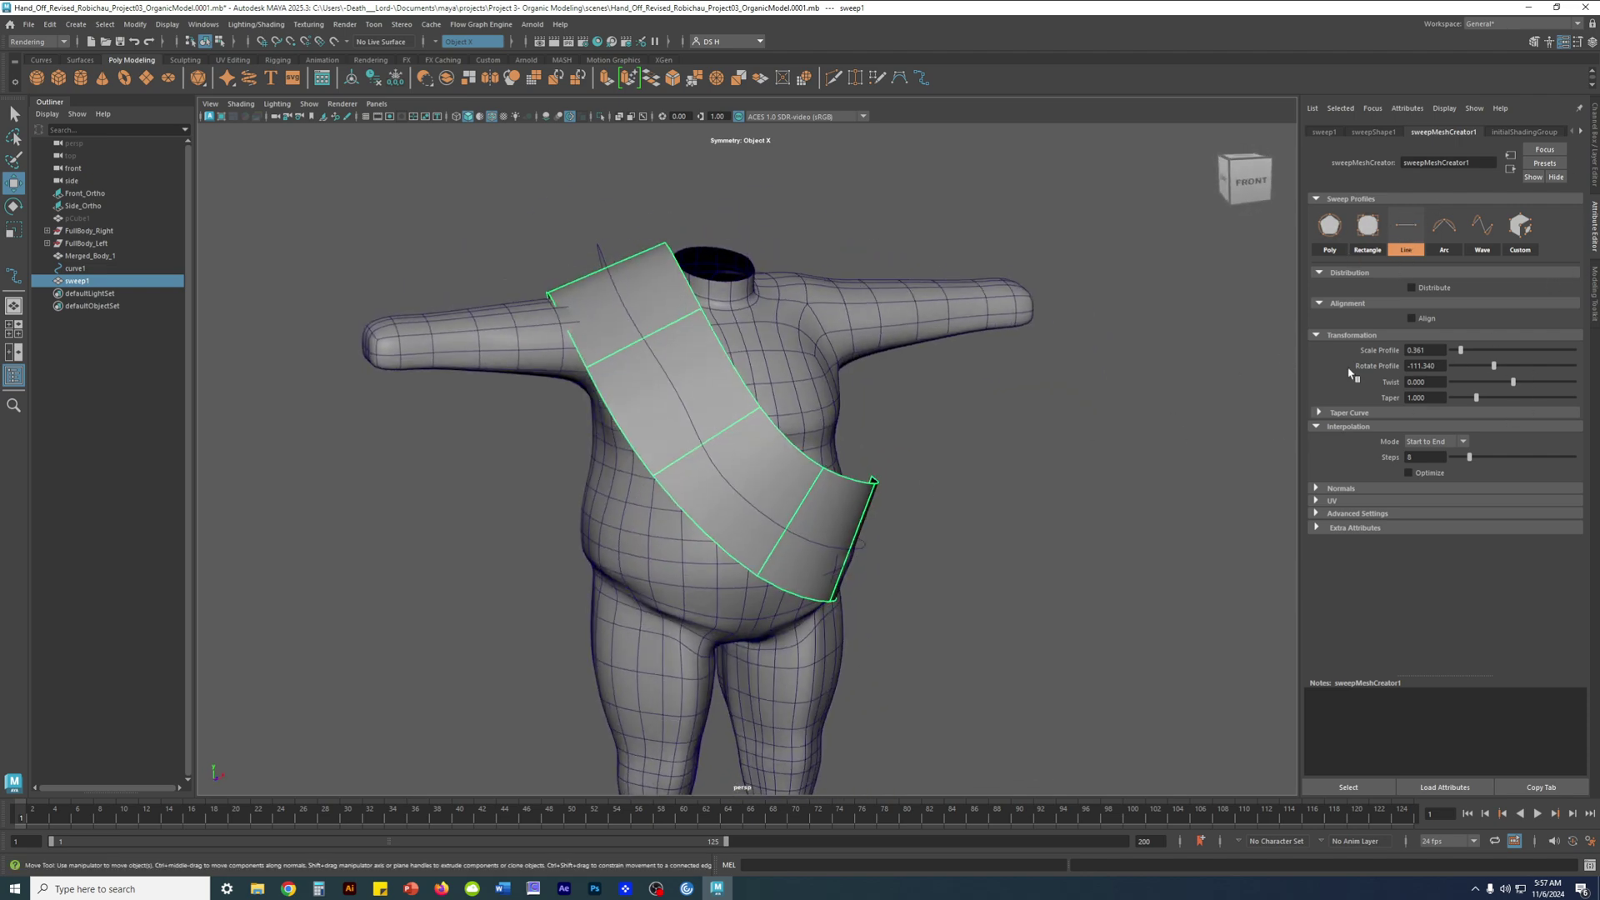
pyautogui.moveTo(1465, 354); pyautogui.dragTo(1496, 367)
# Try a different Taper value on the sash sweep from the back view, and undo it
pyautogui.keyDown('alt'); pyautogui.moveTo(789, 353); pyautogui.dragTo(1199, 358); pyautogui.keyUp('alt')
pyautogui.moveTo(1476, 397); pyautogui.dragTo(1469, 403)
pyautogui.hotkey('ctrl', 'z')
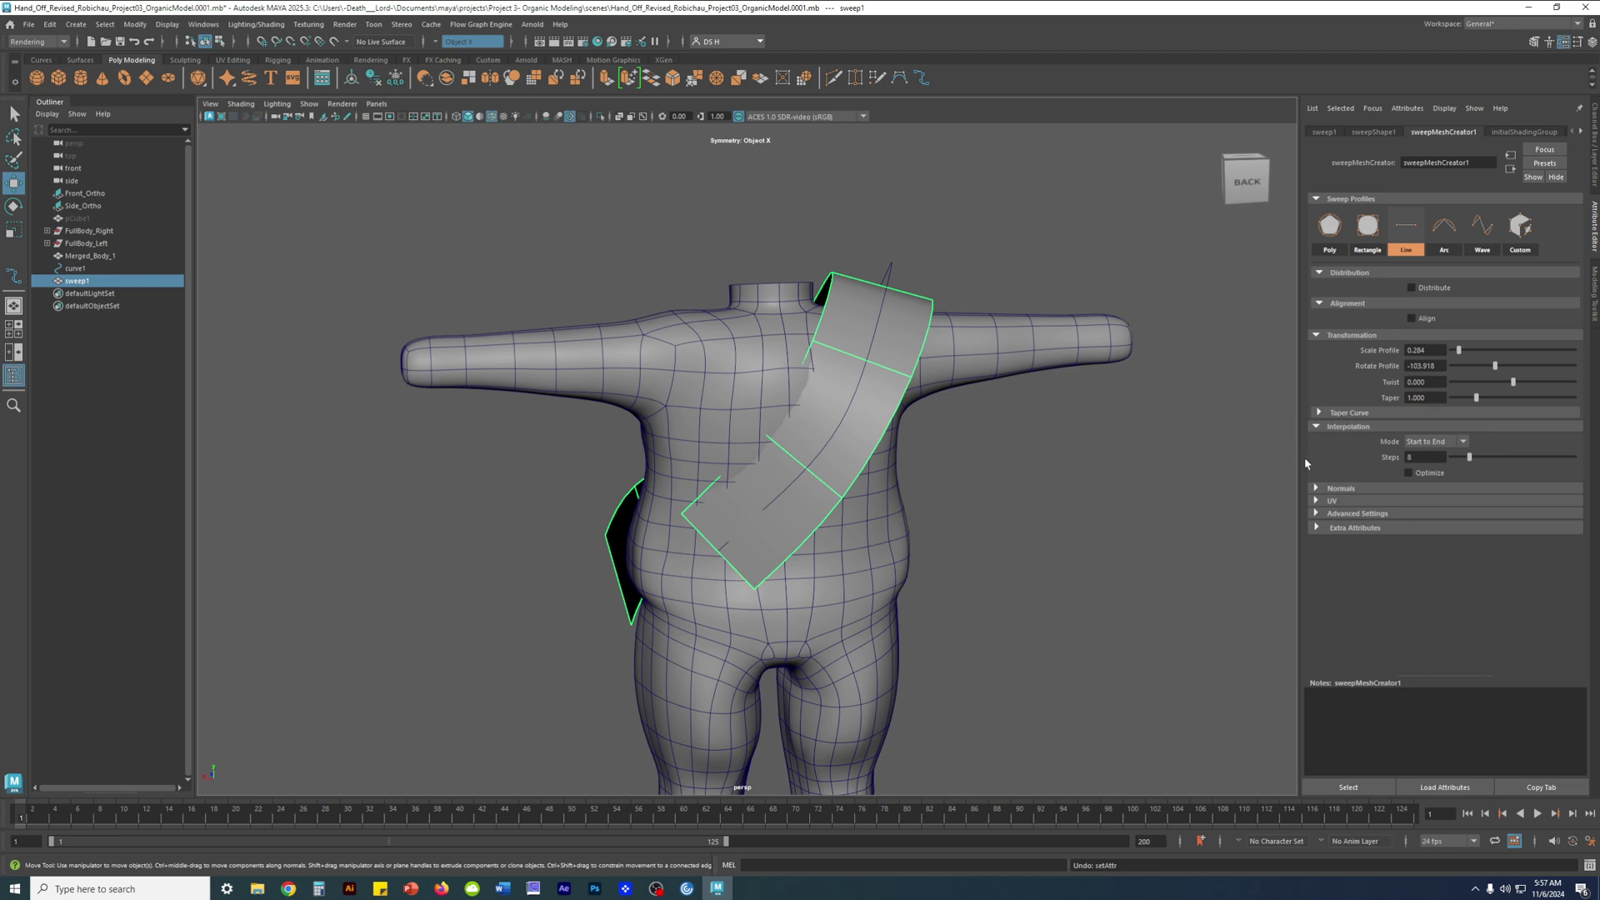
# Try moving the vertex on the sash's inner edge at the shoulder, beside the neck
pyautogui.keyDown('alt'); pyautogui.moveTo(713, 409); pyautogui.dragTo(982, 410); pyautogui.keyUp('alt')
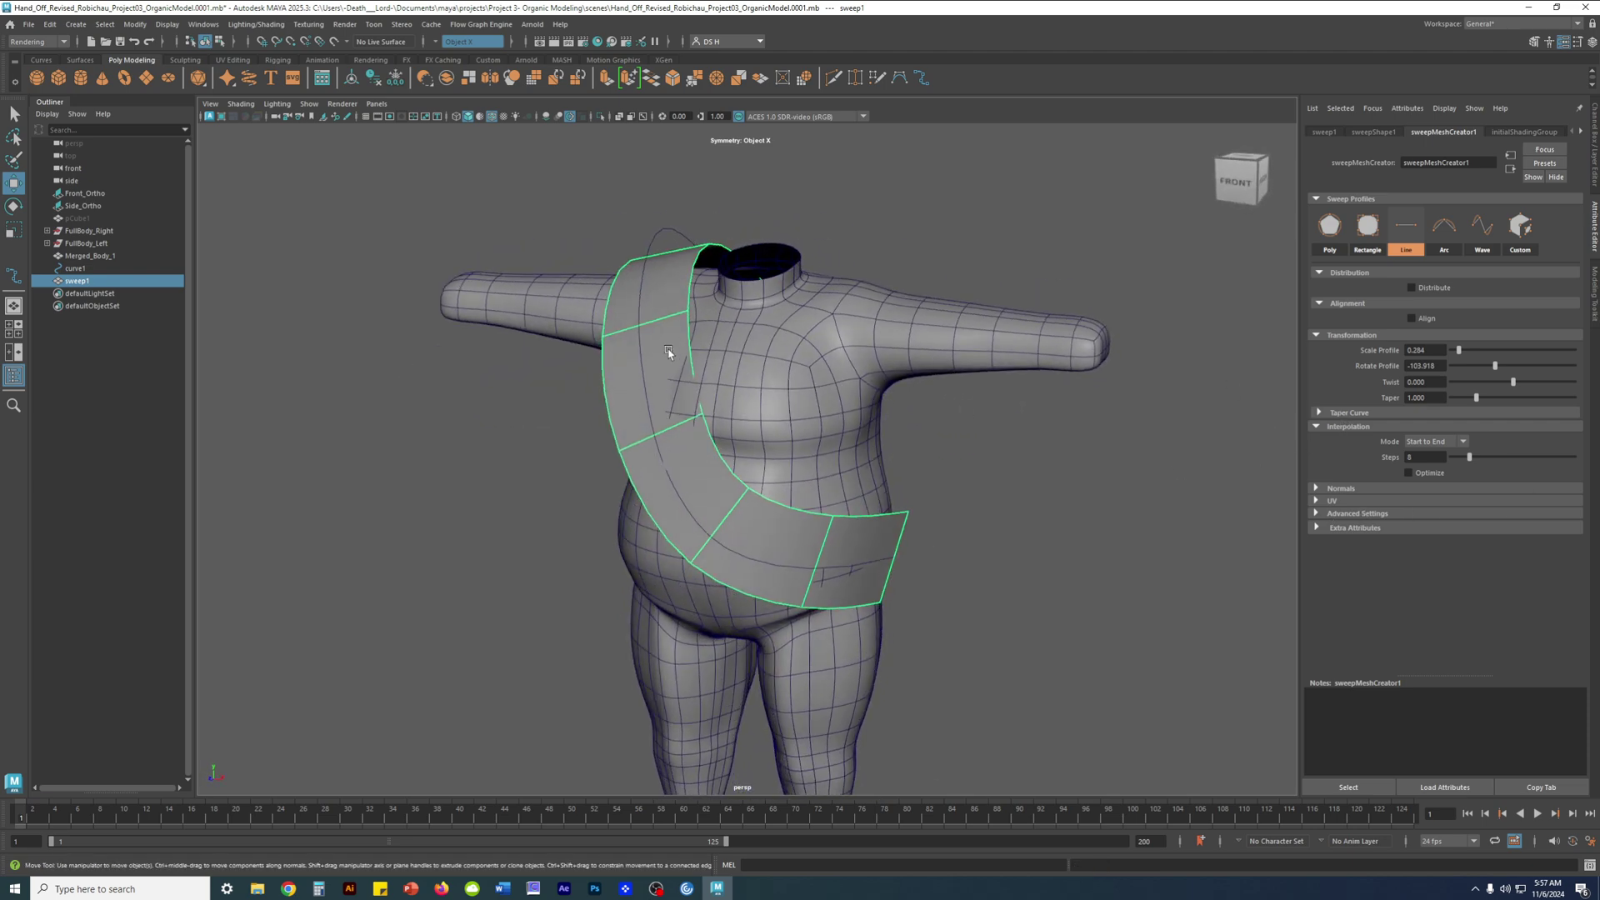
pyautogui.keyDown('alt'); pyautogui.moveTo(651, 341); pyautogui.dragTo(685, 310); pyautogui.keyUp('alt')
pyautogui.press('F9')
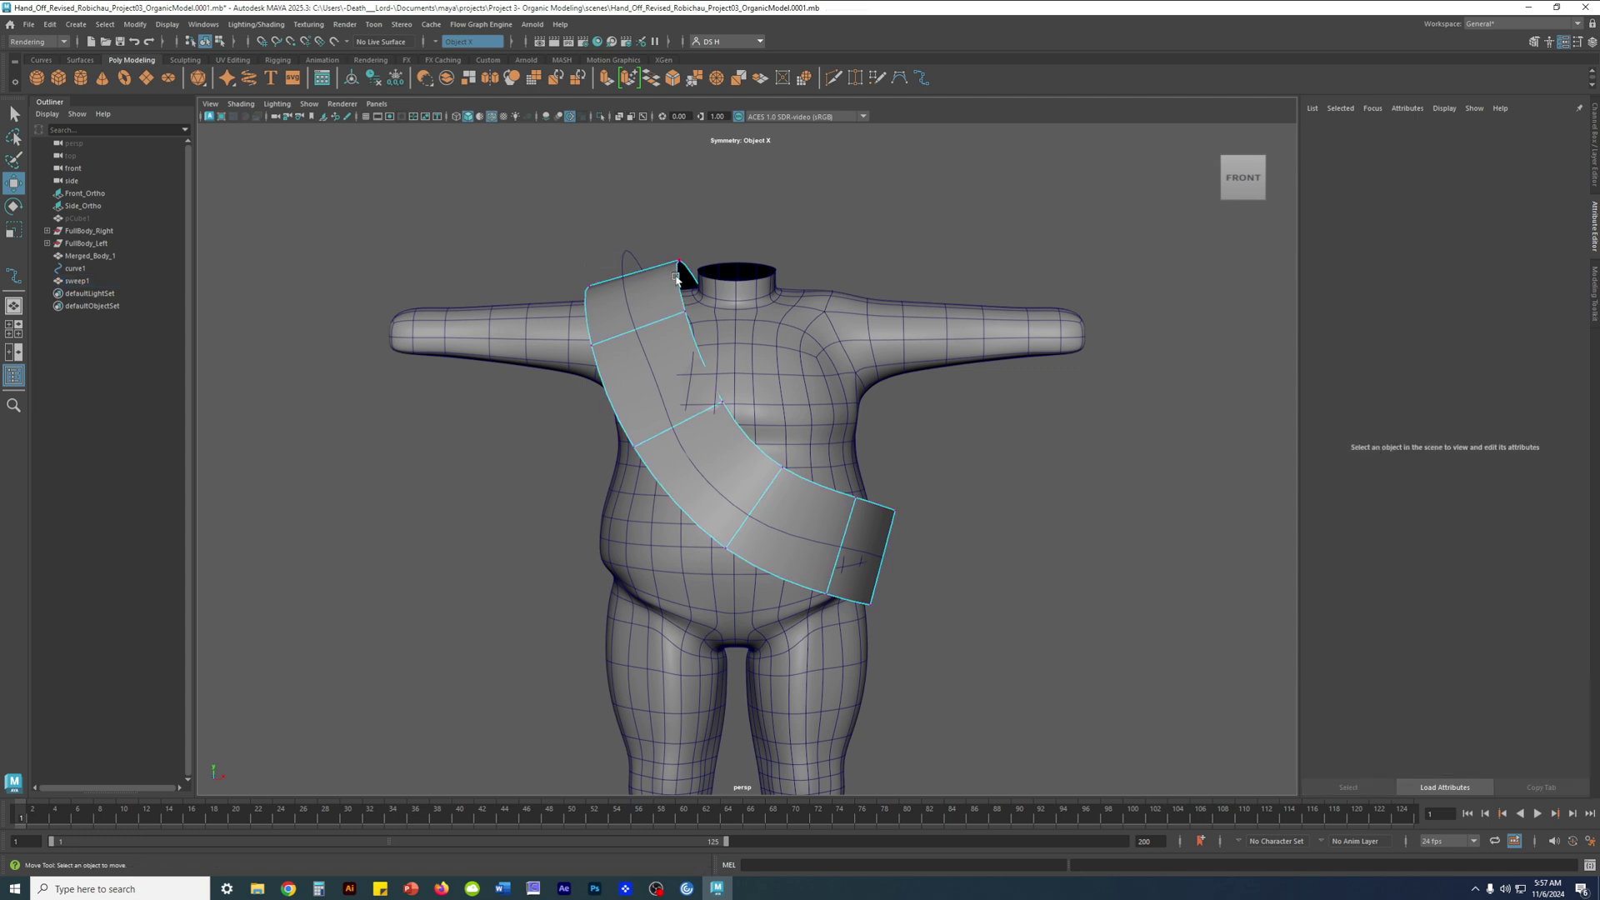
pyautogui.click(679, 265)
pyautogui.moveTo(676, 192); pyautogui.dragTo(693, 269)
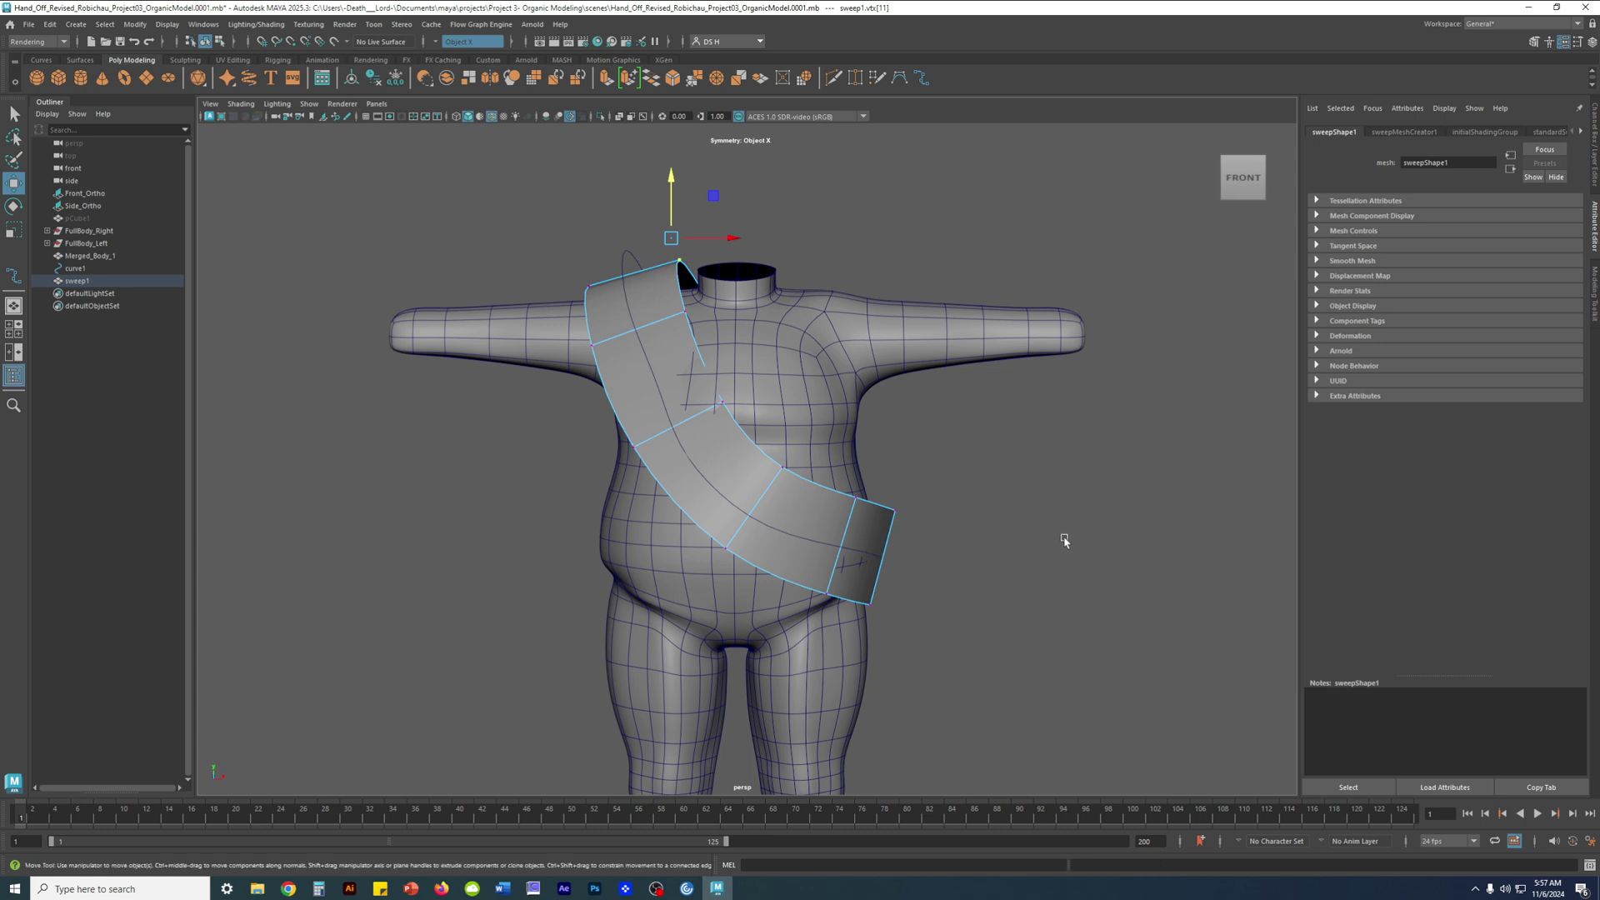
pyautogui.click(1064, 542)
pyautogui.click(688, 309)
pyautogui.click(724, 206)
pyautogui.click(657, 268)
pyautogui.click(869, 414)
# Hide both the guide curve and the sash sweep mesh
pyautogui.click(631, 249)
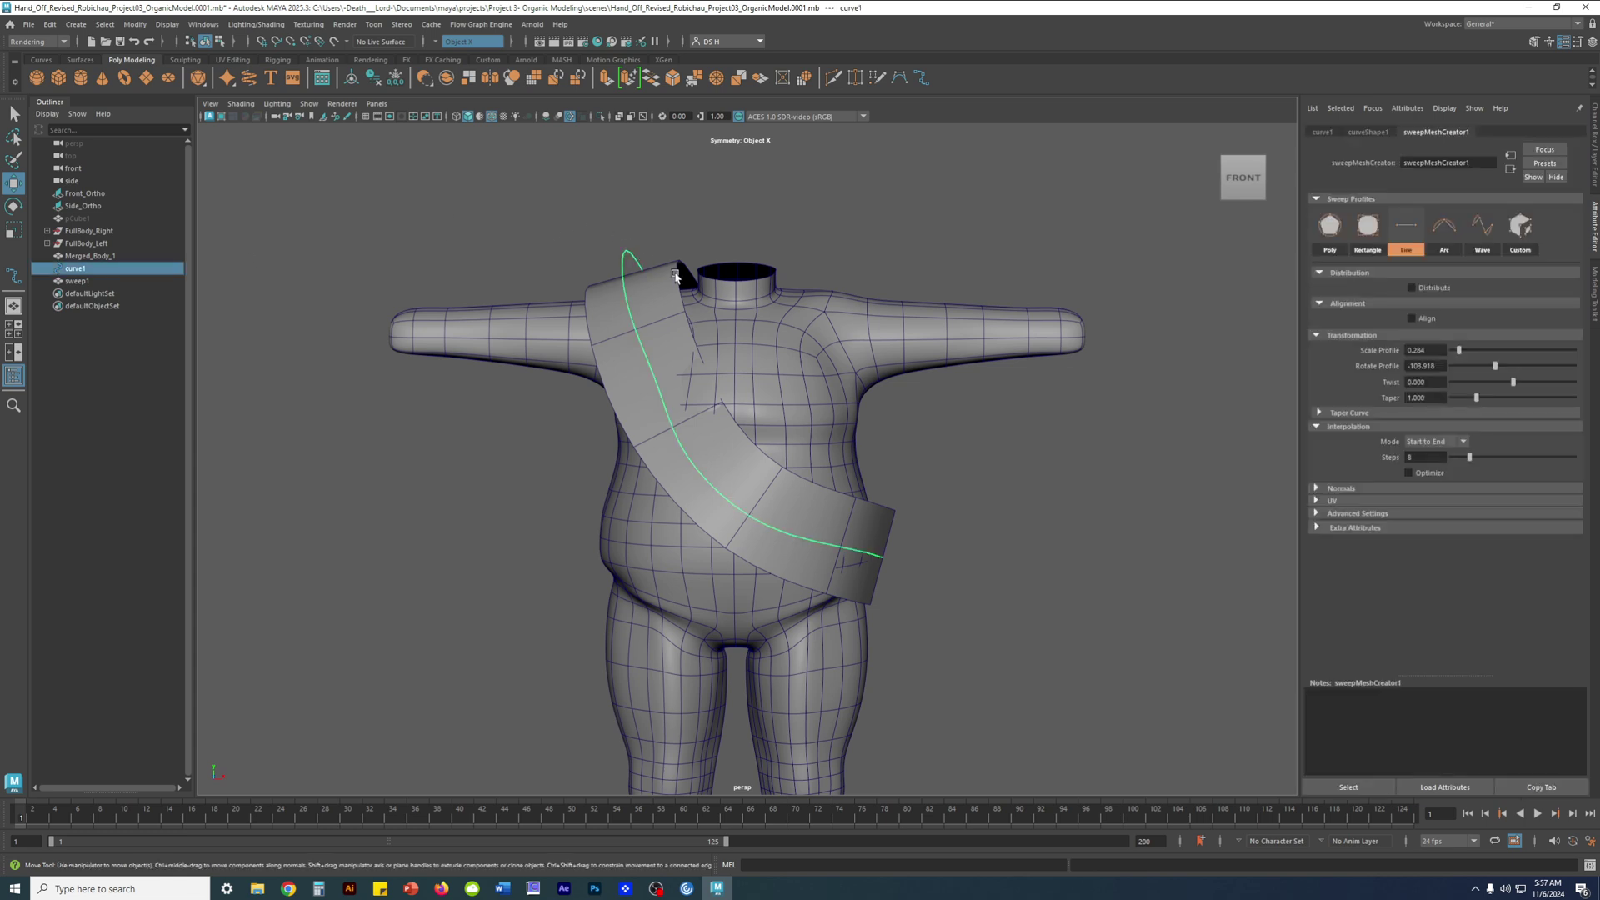
pyautogui.keyDown('shift'); pyautogui.click(676, 266); pyautogui.keyUp('shift')
pyautogui.hotkey('ctrl', 'h')
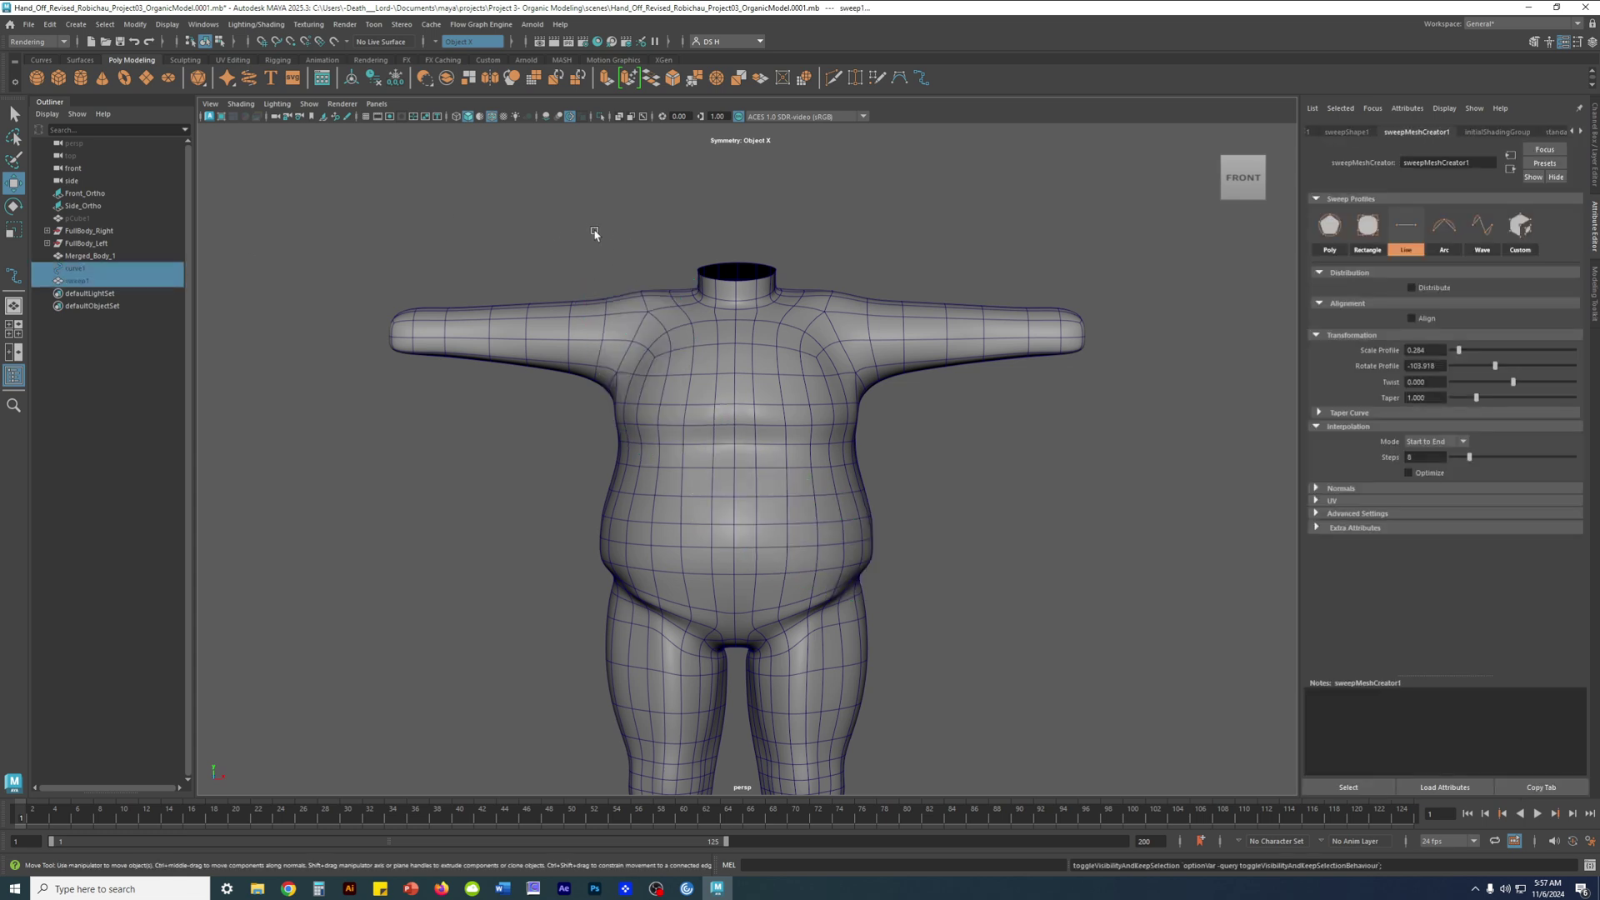
# Make the Merged_Body_1 mesh a live surface, with the Channel Box shown
pyautogui.click(818, 476)
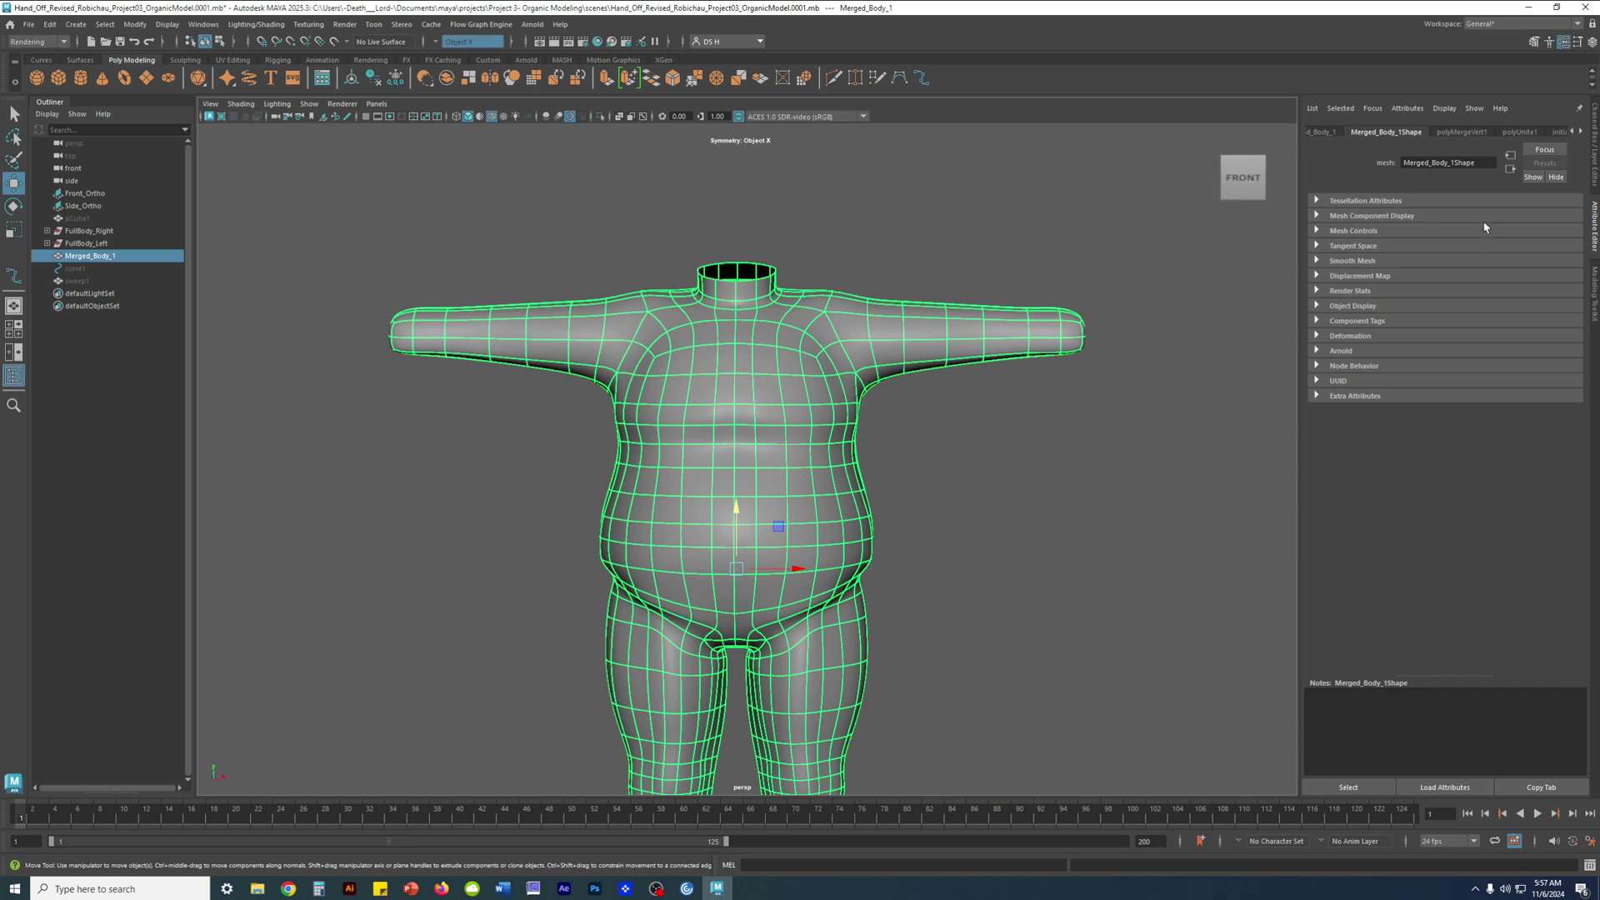
pyautogui.click(1593, 140)
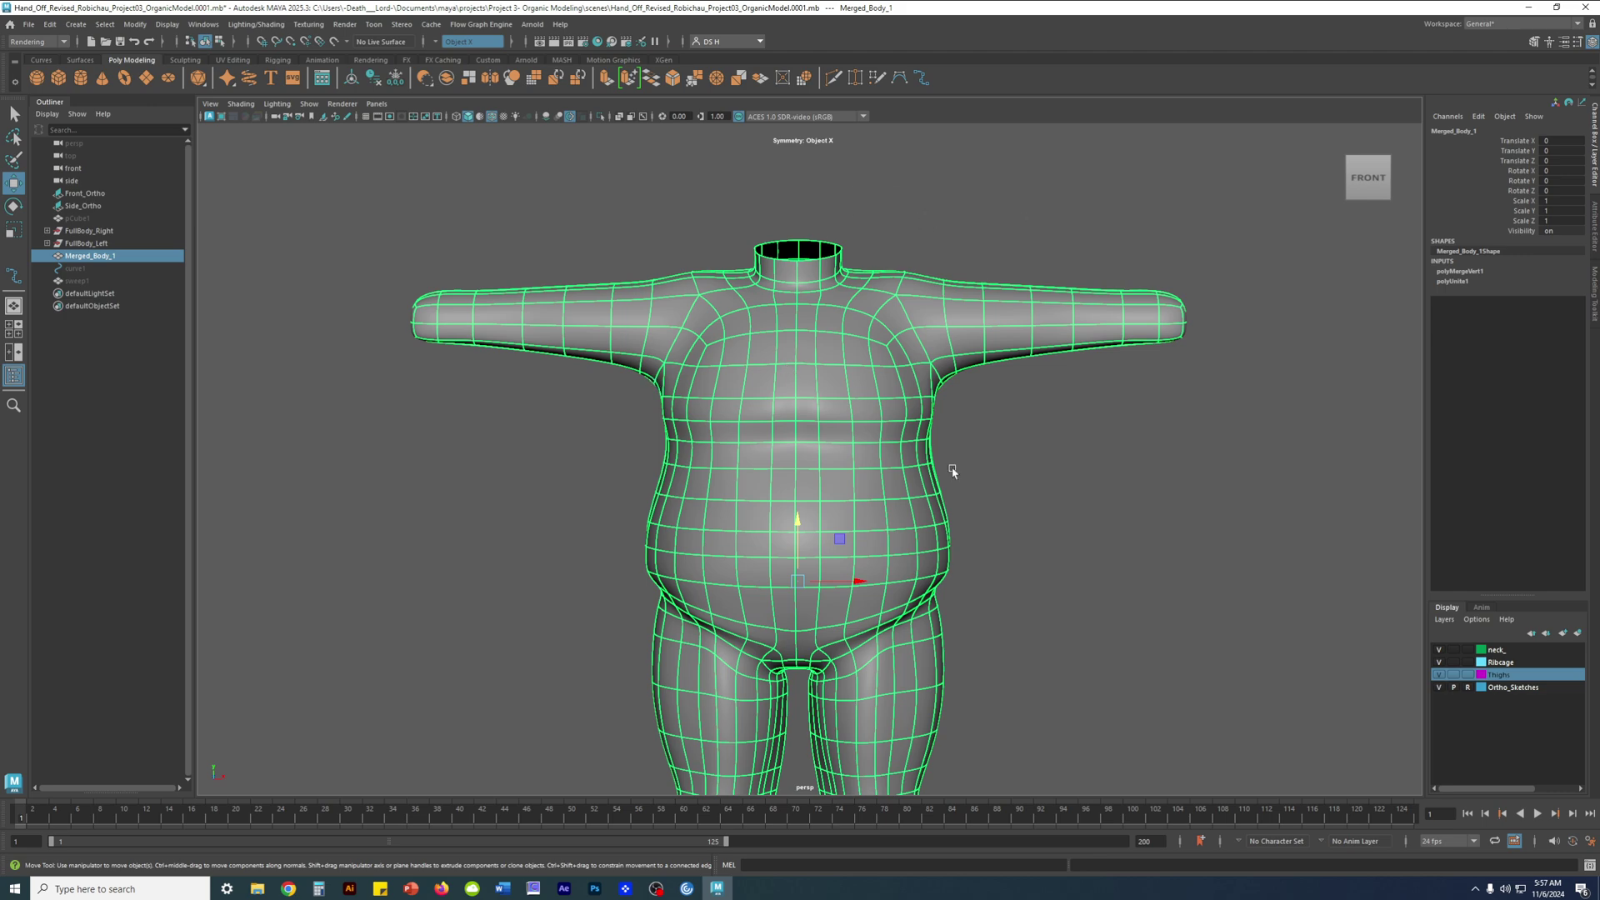
pyautogui.moveTo(797, 403)
pyautogui.keyDown('alt'); pyautogui.mouseDown()
pyautogui.moveTo(971, 450)
pyautogui.moveTo(1017, 436)
pyautogui.moveTo(838, 429)
pyautogui.moveTo(816, 392)
pyautogui.mouseUp(); pyautogui.keyUp('alt')
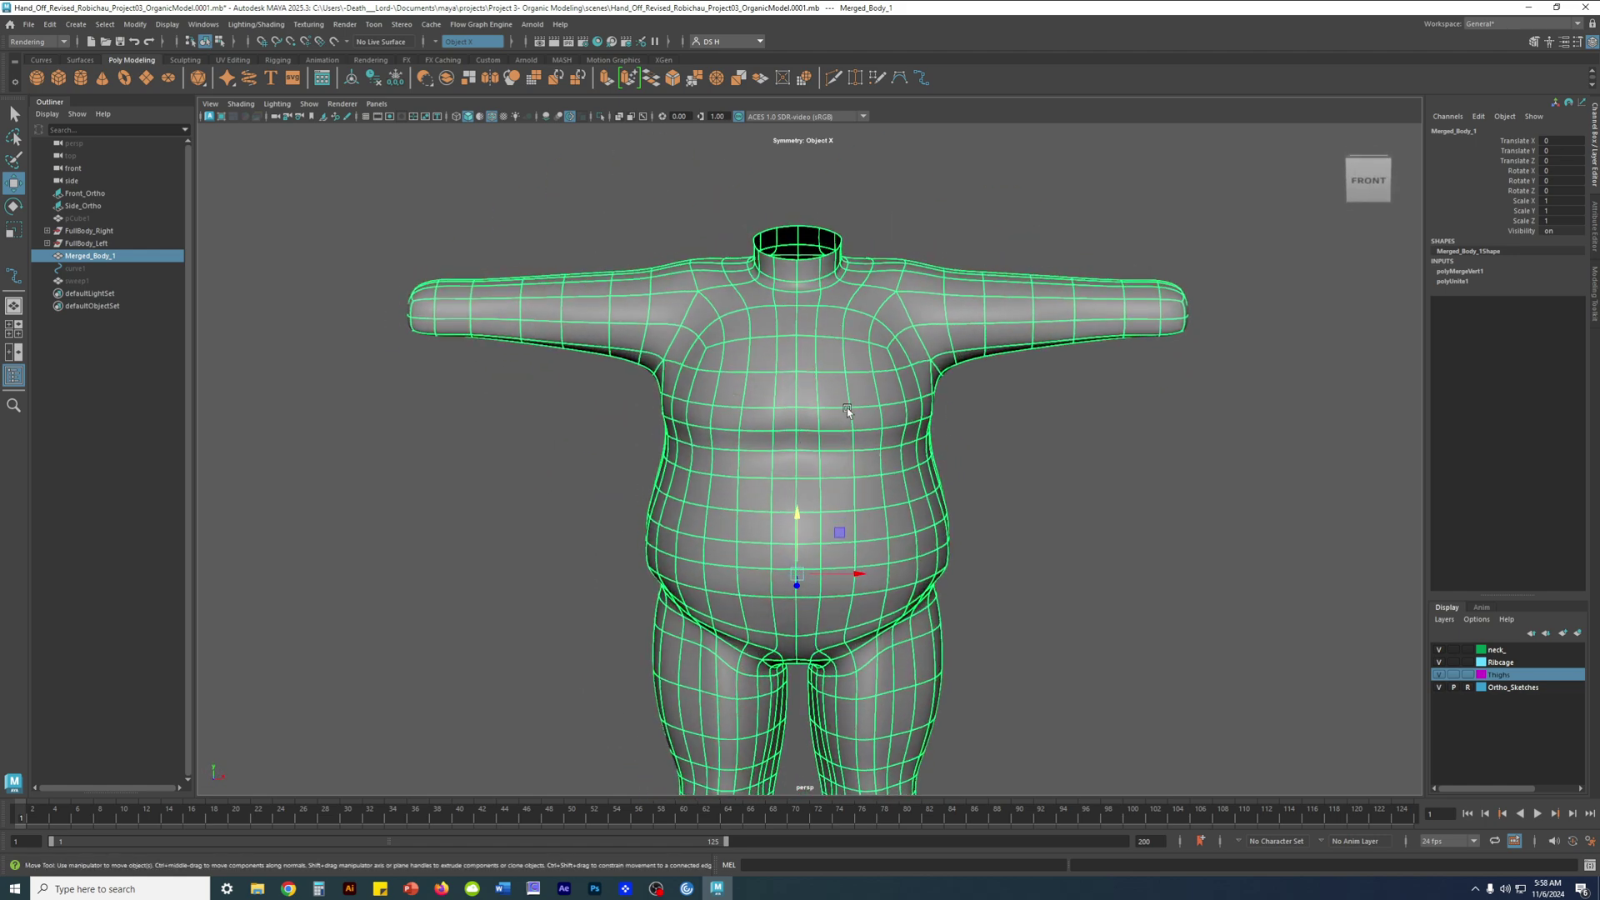
pyautogui.click(335, 41)
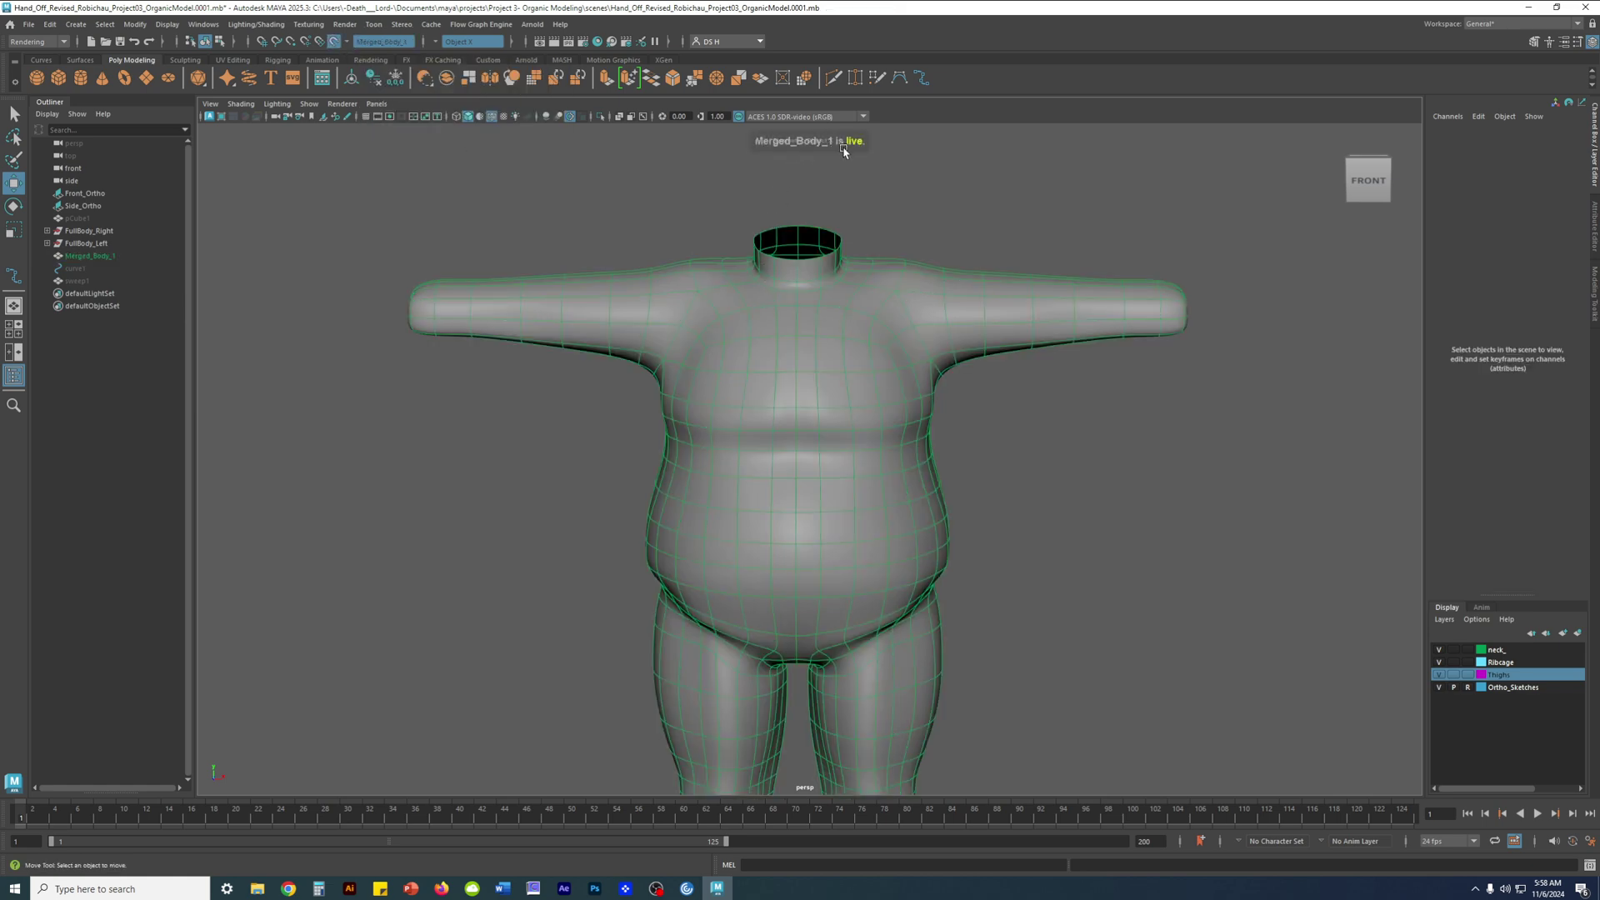
# Activate the EP Curve Tool, keeping its degree at 3 Cubic and its knot spacing at Uniform
pyautogui.keyDown('alt'); pyautogui.moveTo(796, 314); pyautogui.dragTo(881, 431); pyautogui.keyUp('alt')
pyautogui.keyDown('alt'); pyautogui.moveTo(944, 588); pyautogui.dragTo(772, 375); pyautogui.keyUp('alt')
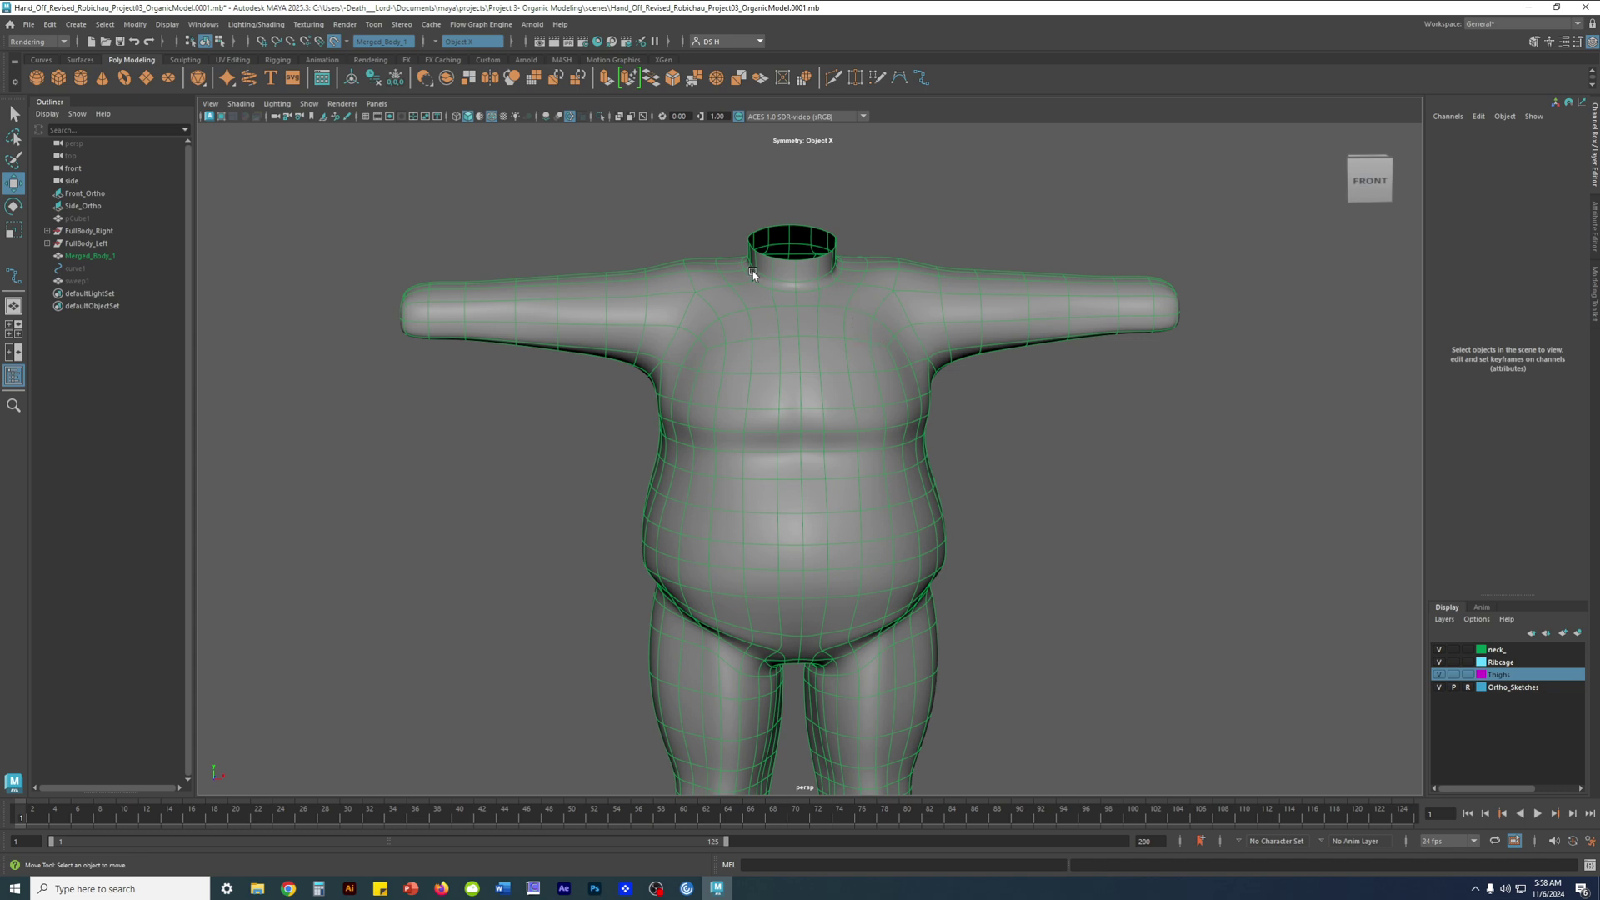
pyautogui.click(76, 24)
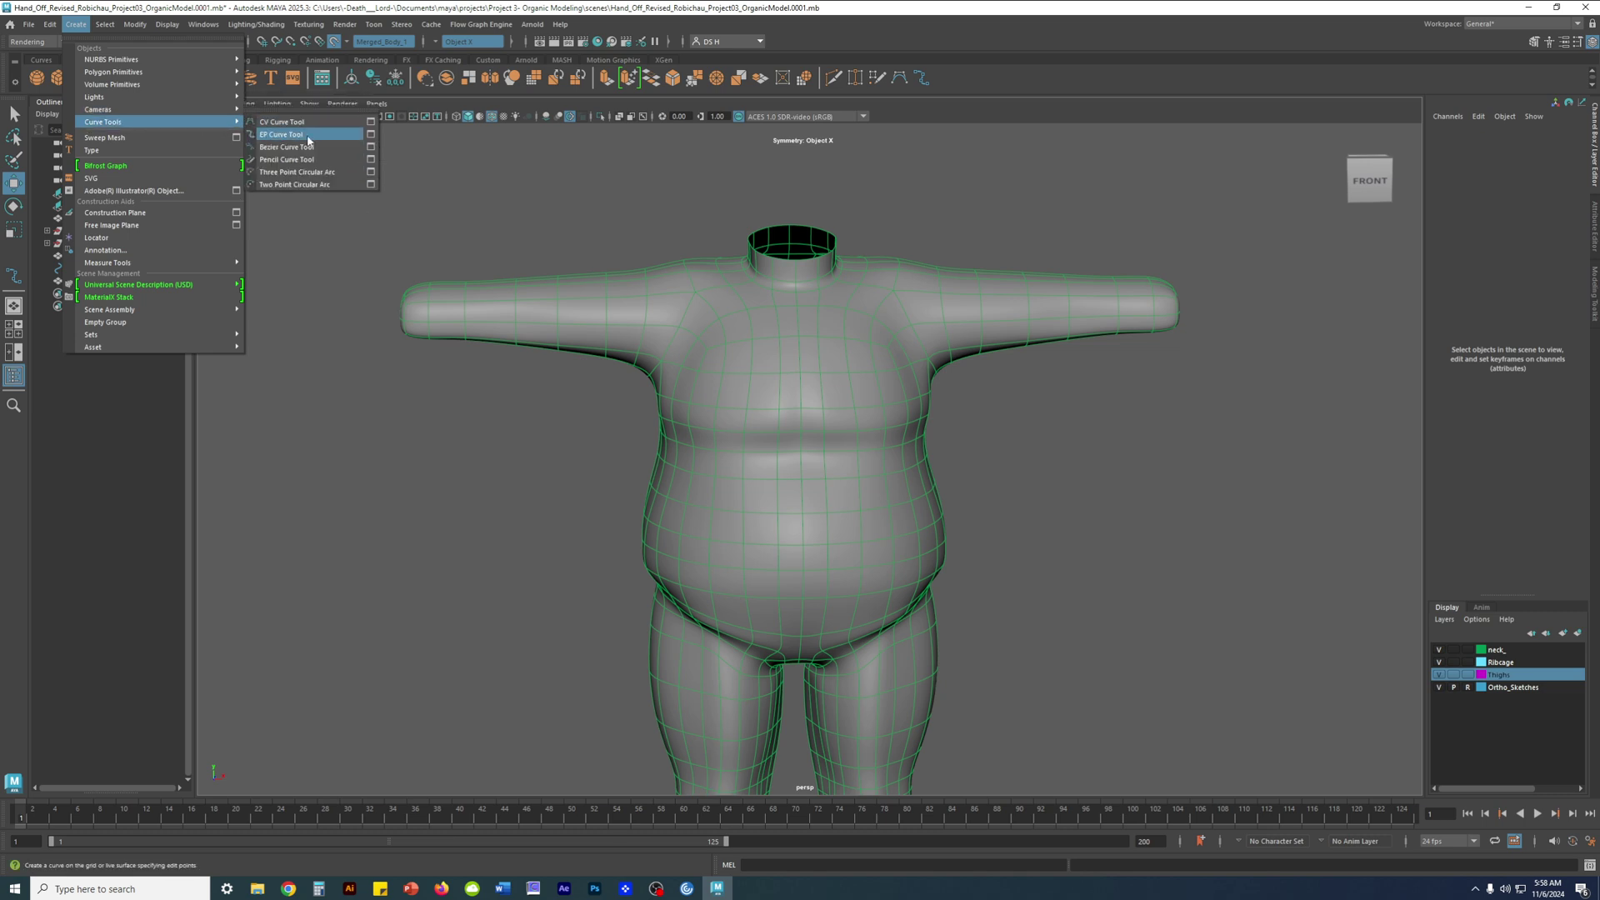
pyautogui.click(371, 134)
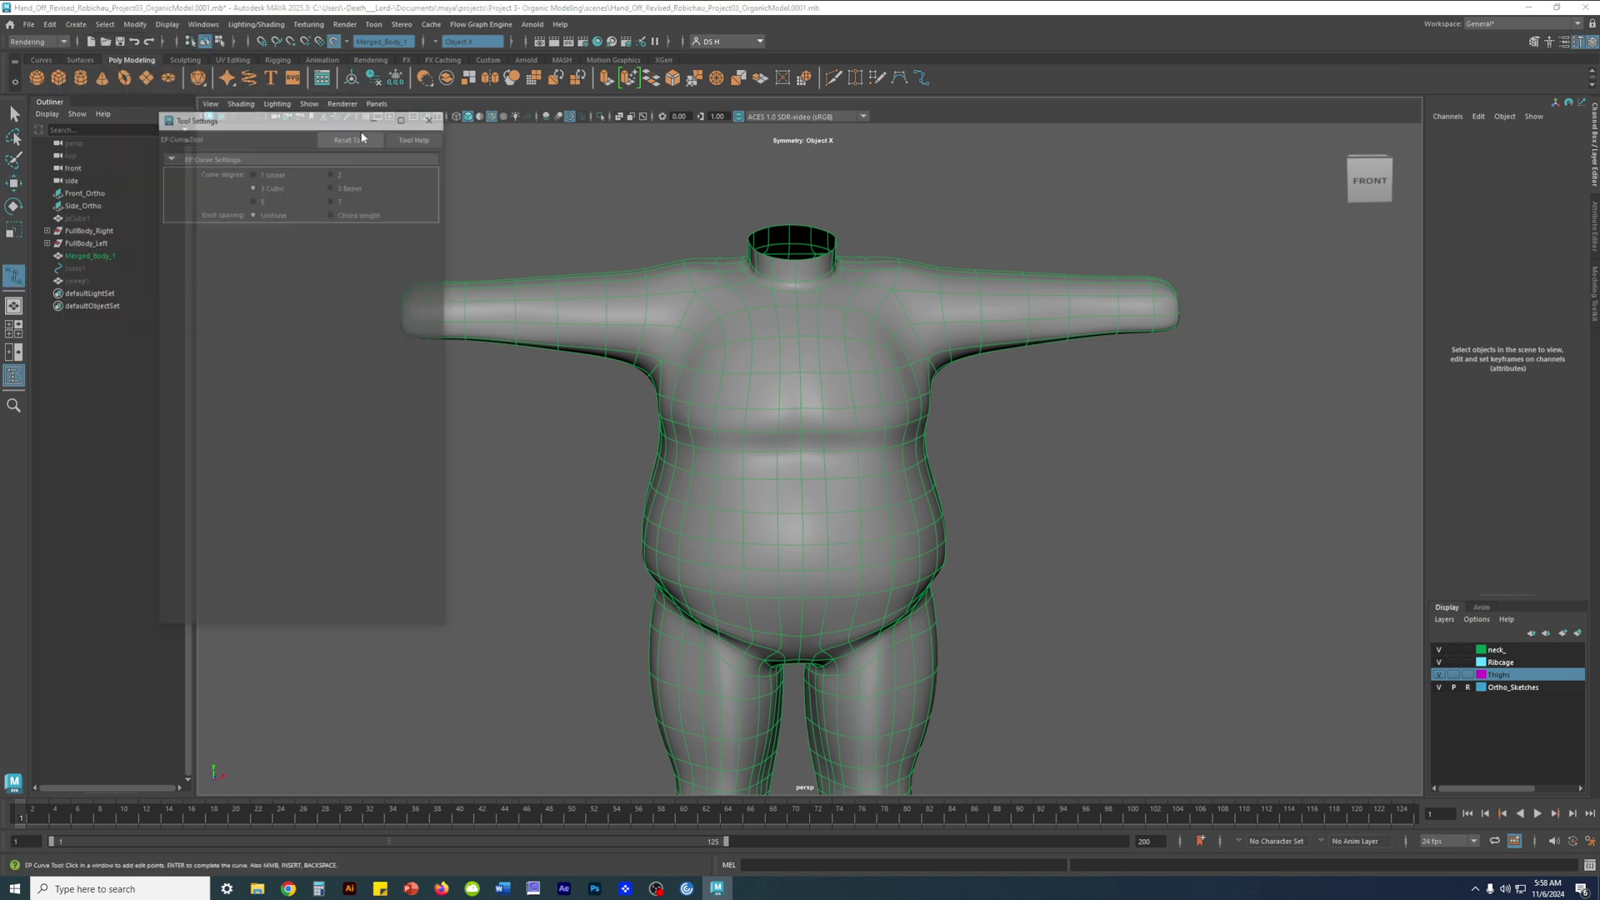
pyautogui.moveTo(350, 159); pyautogui.dragTo(419, 215)
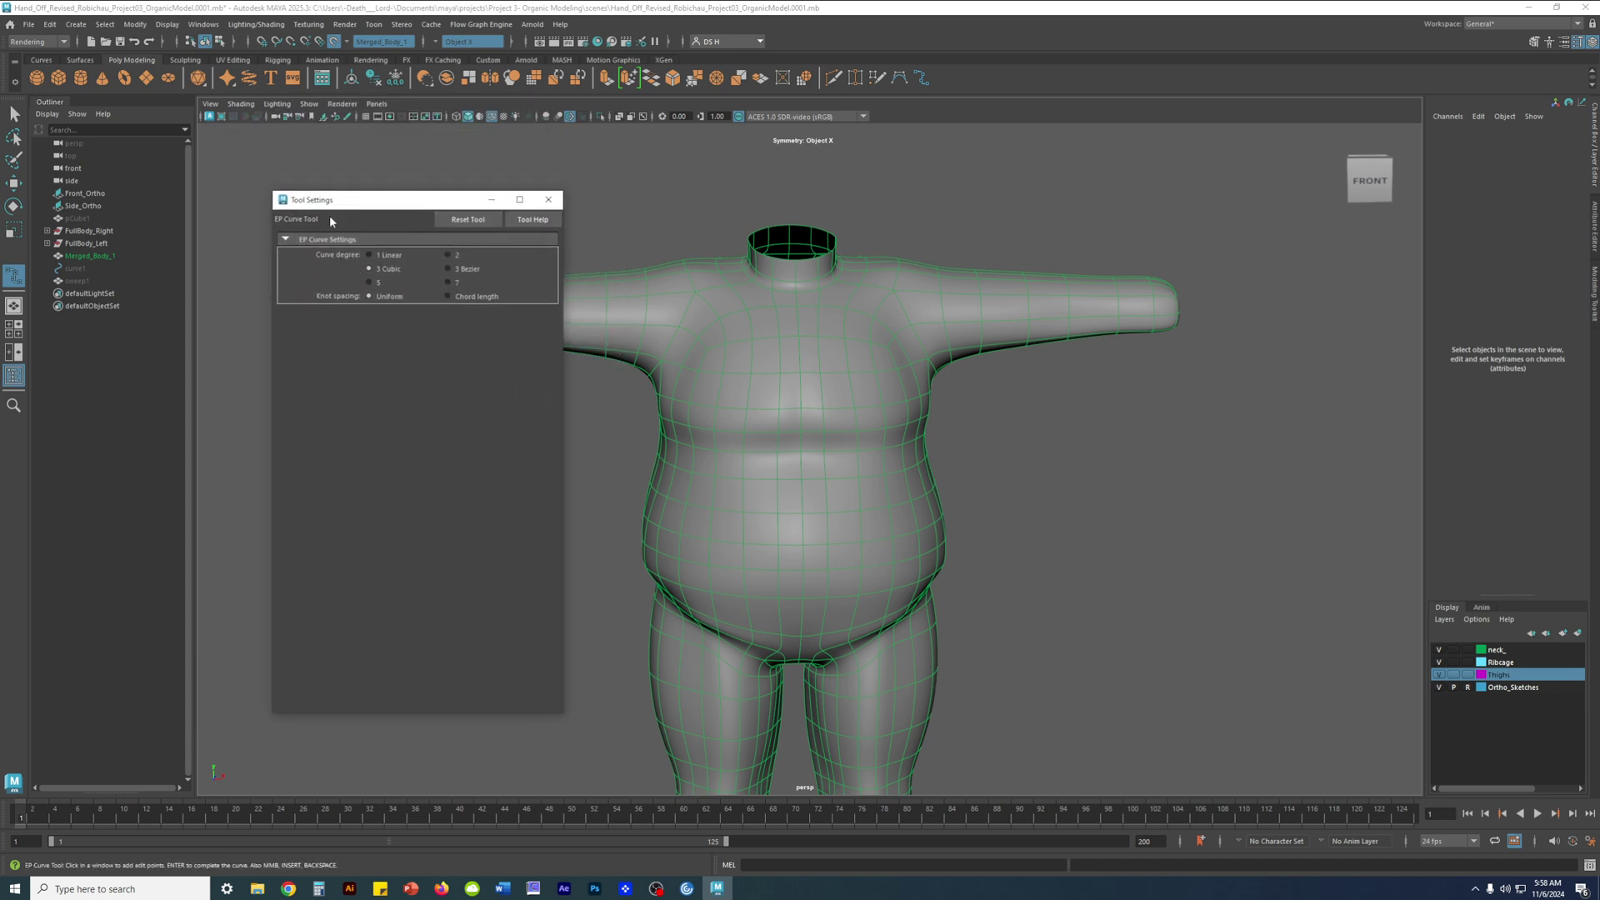
pyautogui.click(549, 200)
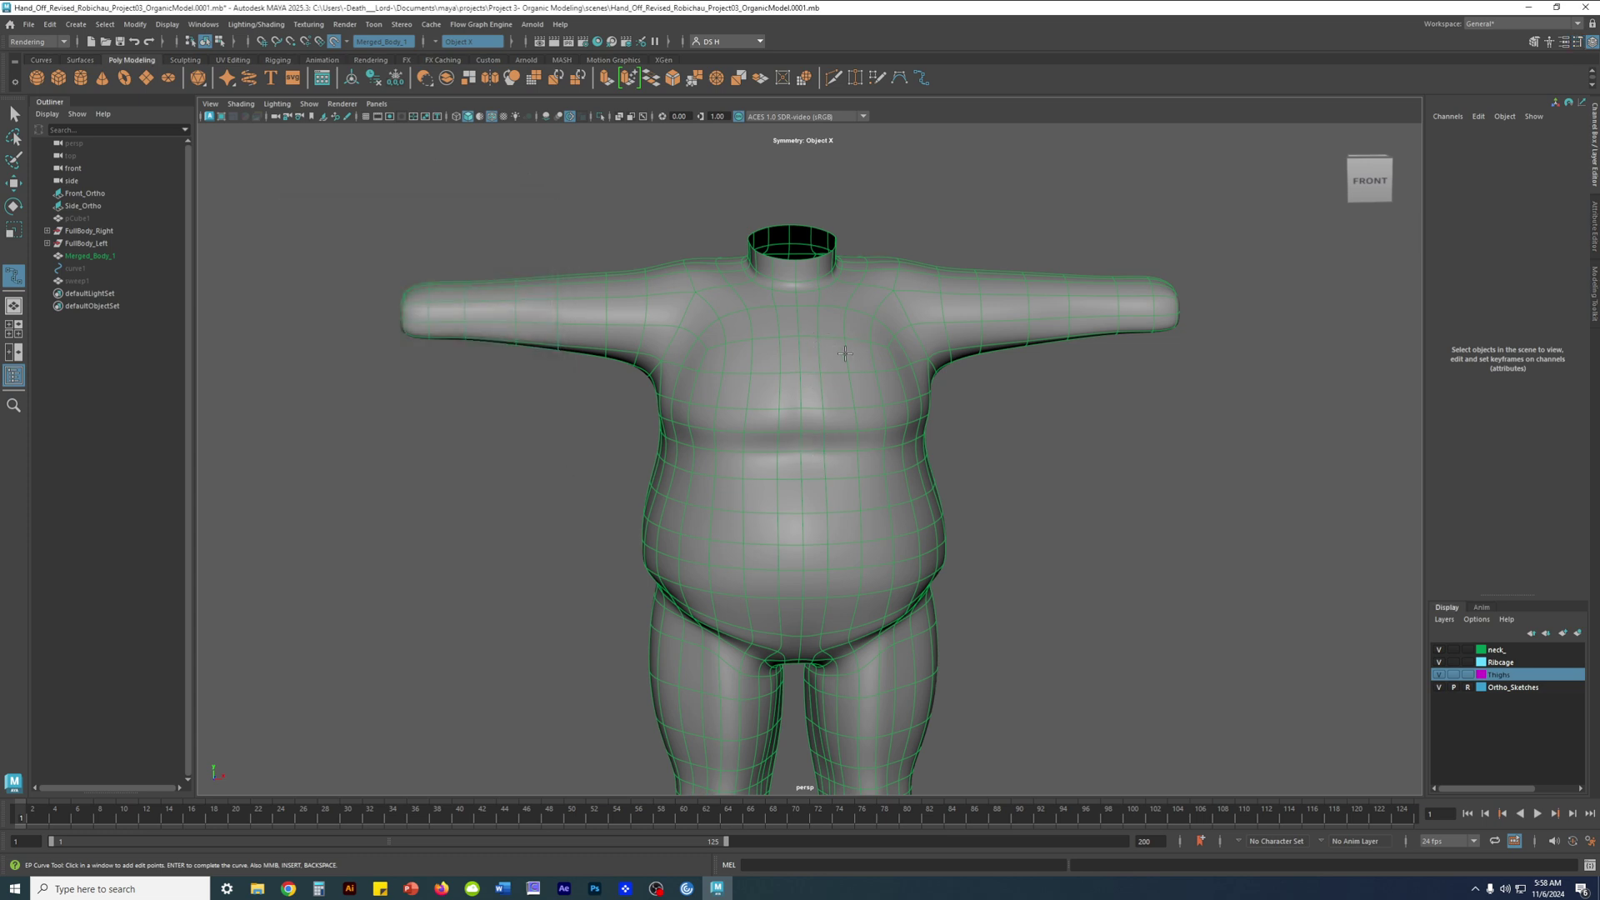
# Place the first points of the sash curve on the live body, from the character's right chest up toward the shoulder
pyautogui.scroll(2, 896, 416)
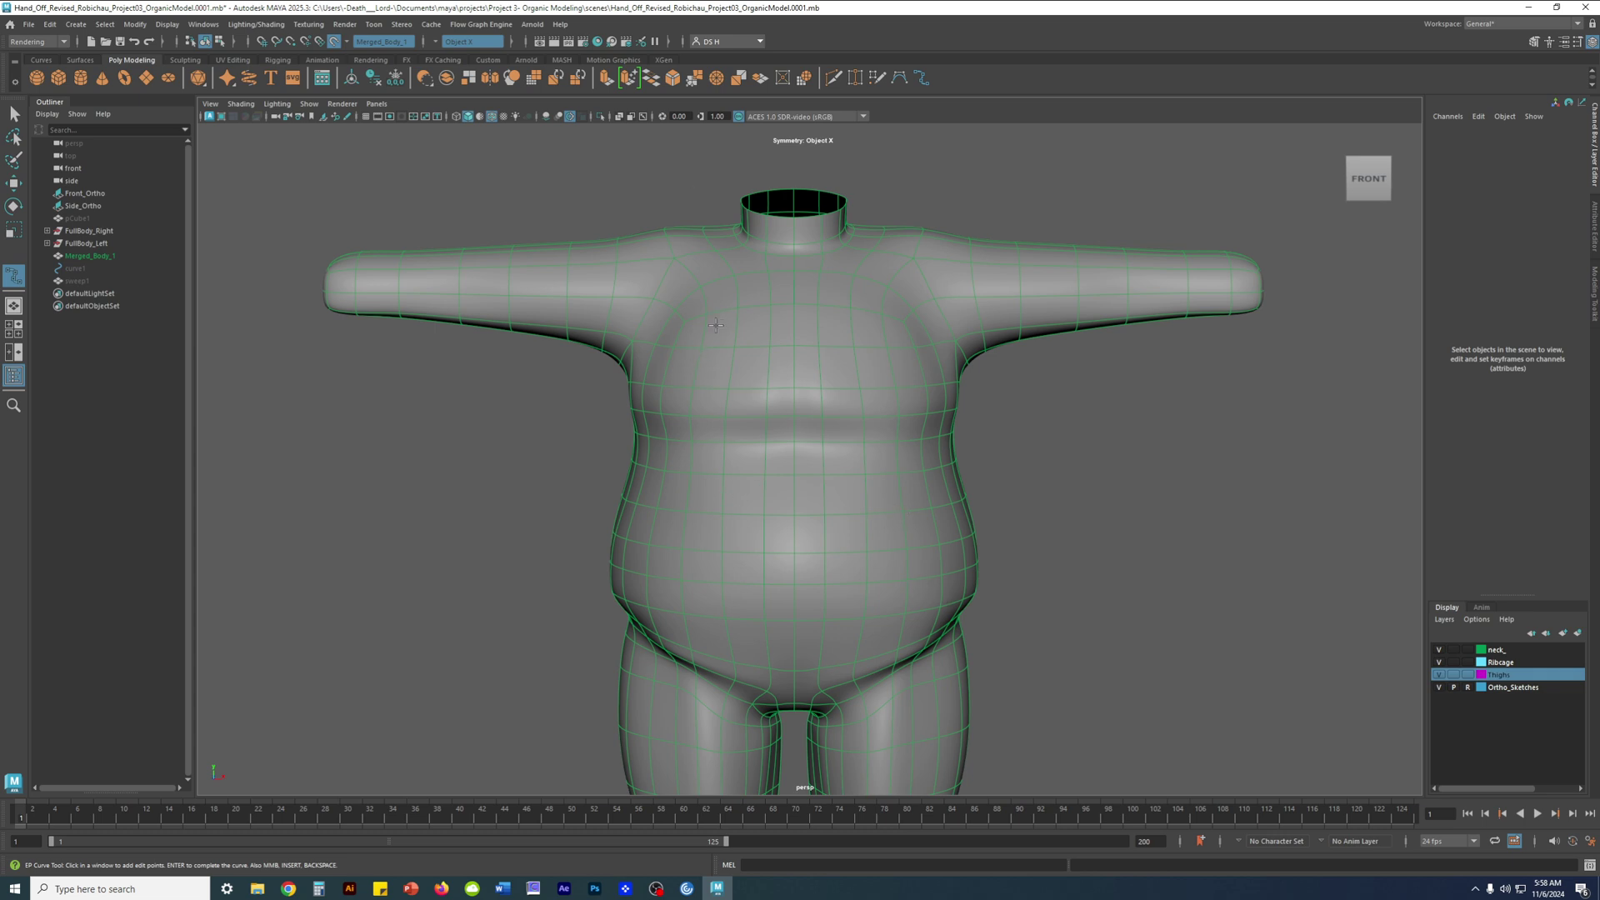
pyautogui.keyDown('alt'); pyautogui.moveTo(716, 325); pyautogui.dragTo(685, 232); pyautogui.keyUp('alt')
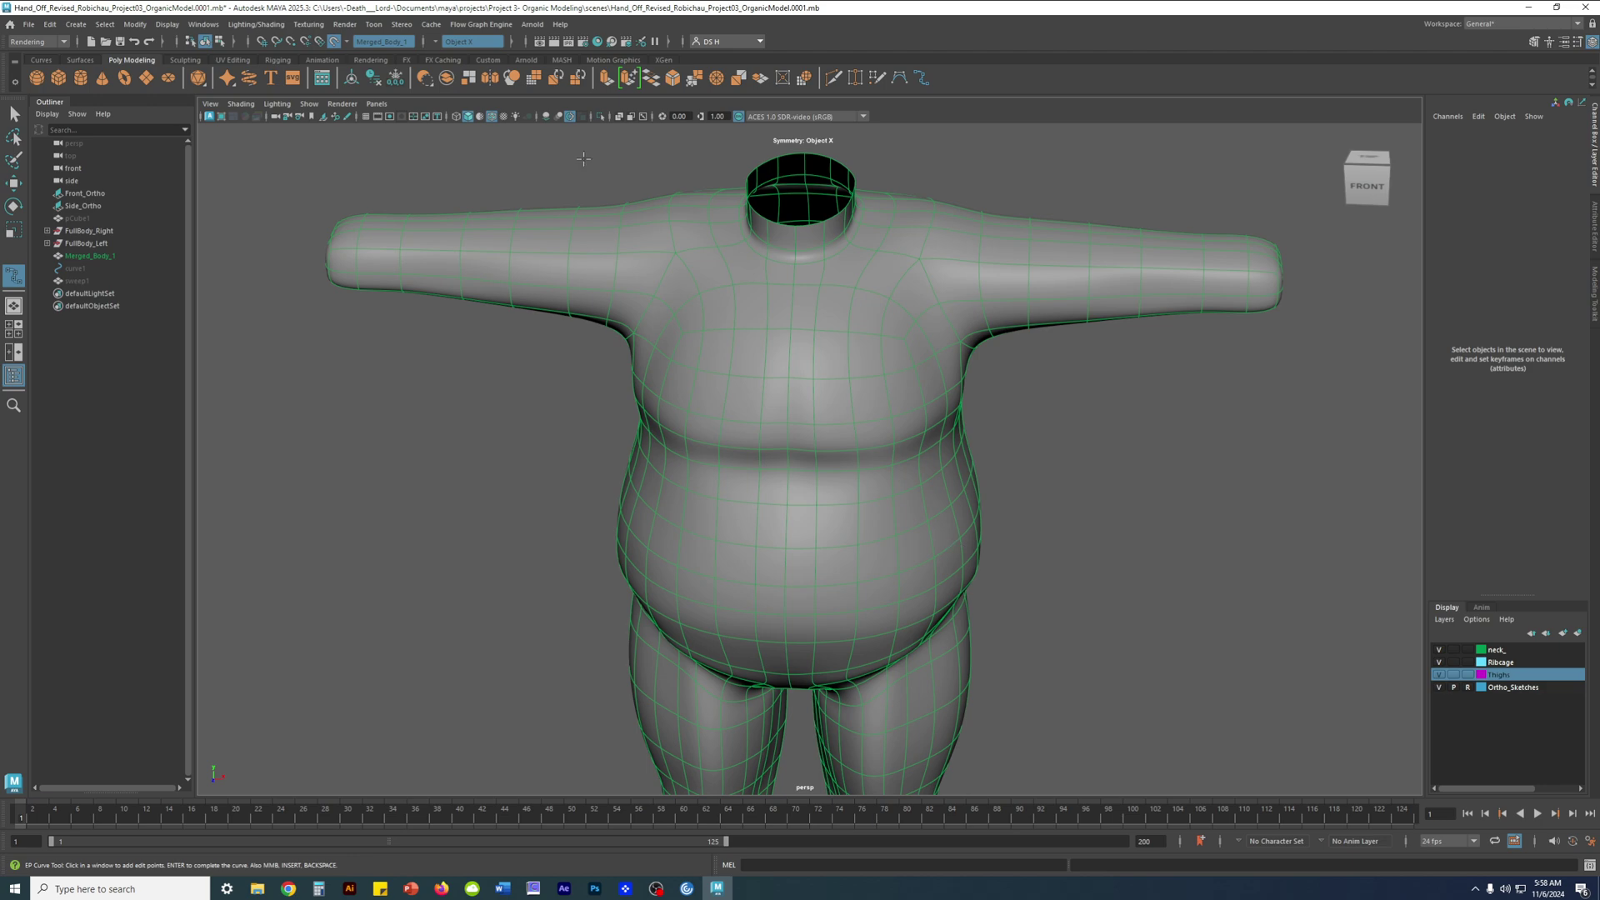
pyautogui.keyDown('alt'); pyautogui.moveTo(716, 333); pyautogui.dragTo(769, 361); pyautogui.keyUp('alt')
pyautogui.click(708, 433)
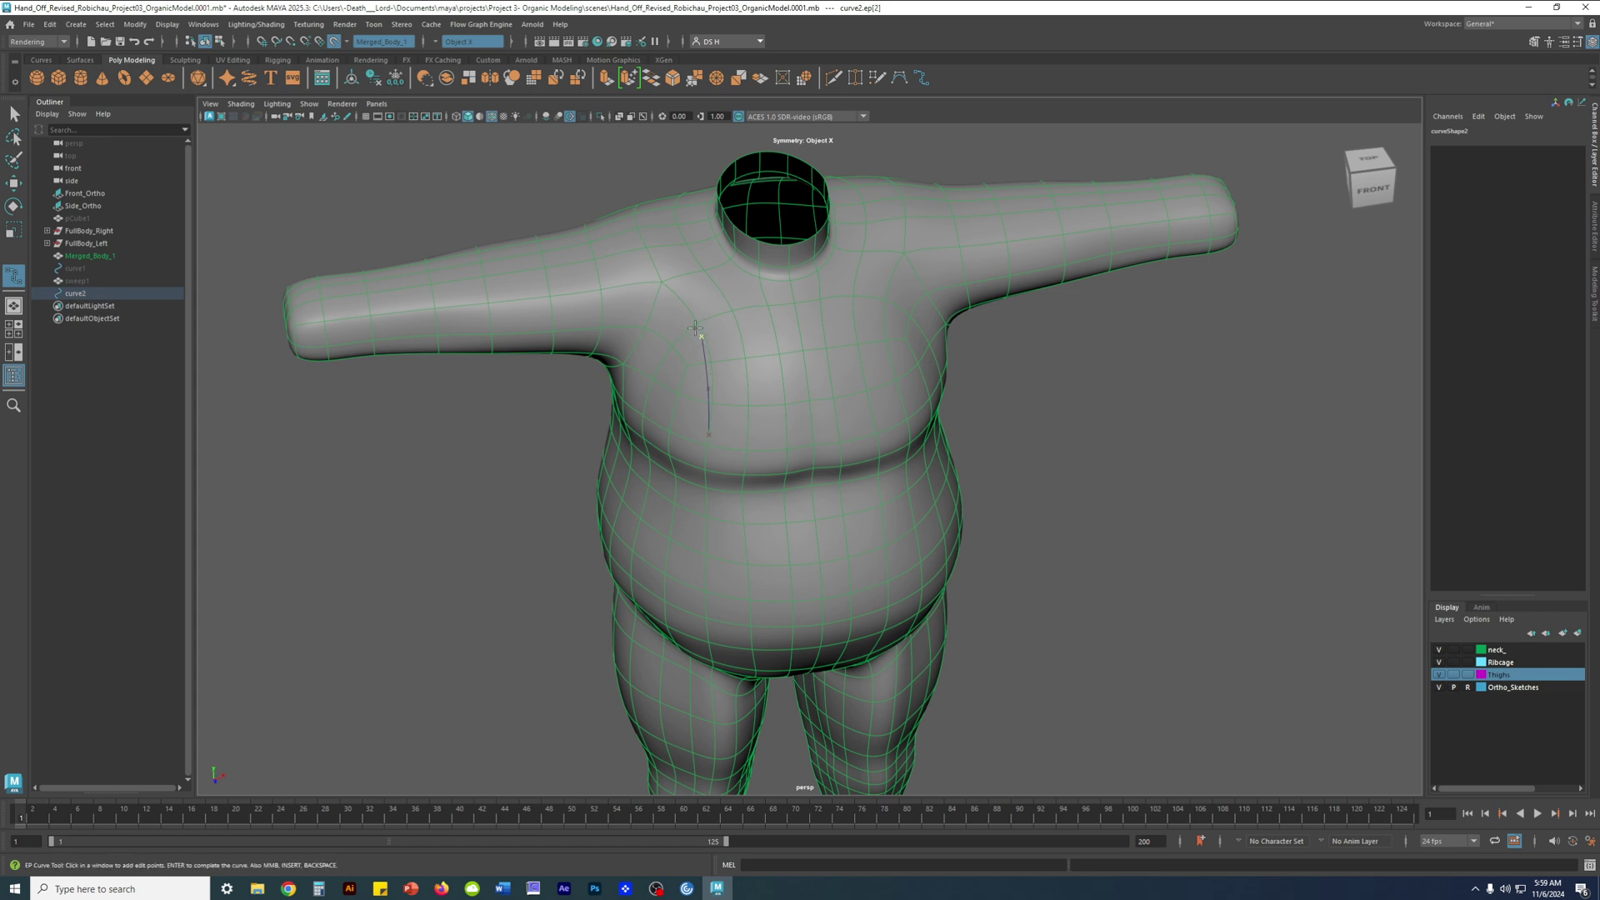
pyautogui.keyDown('alt'); pyautogui.moveTo(696, 331); pyautogui.dragTo(691, 339); pyautogui.keyUp('alt')
pyautogui.click(687, 332)
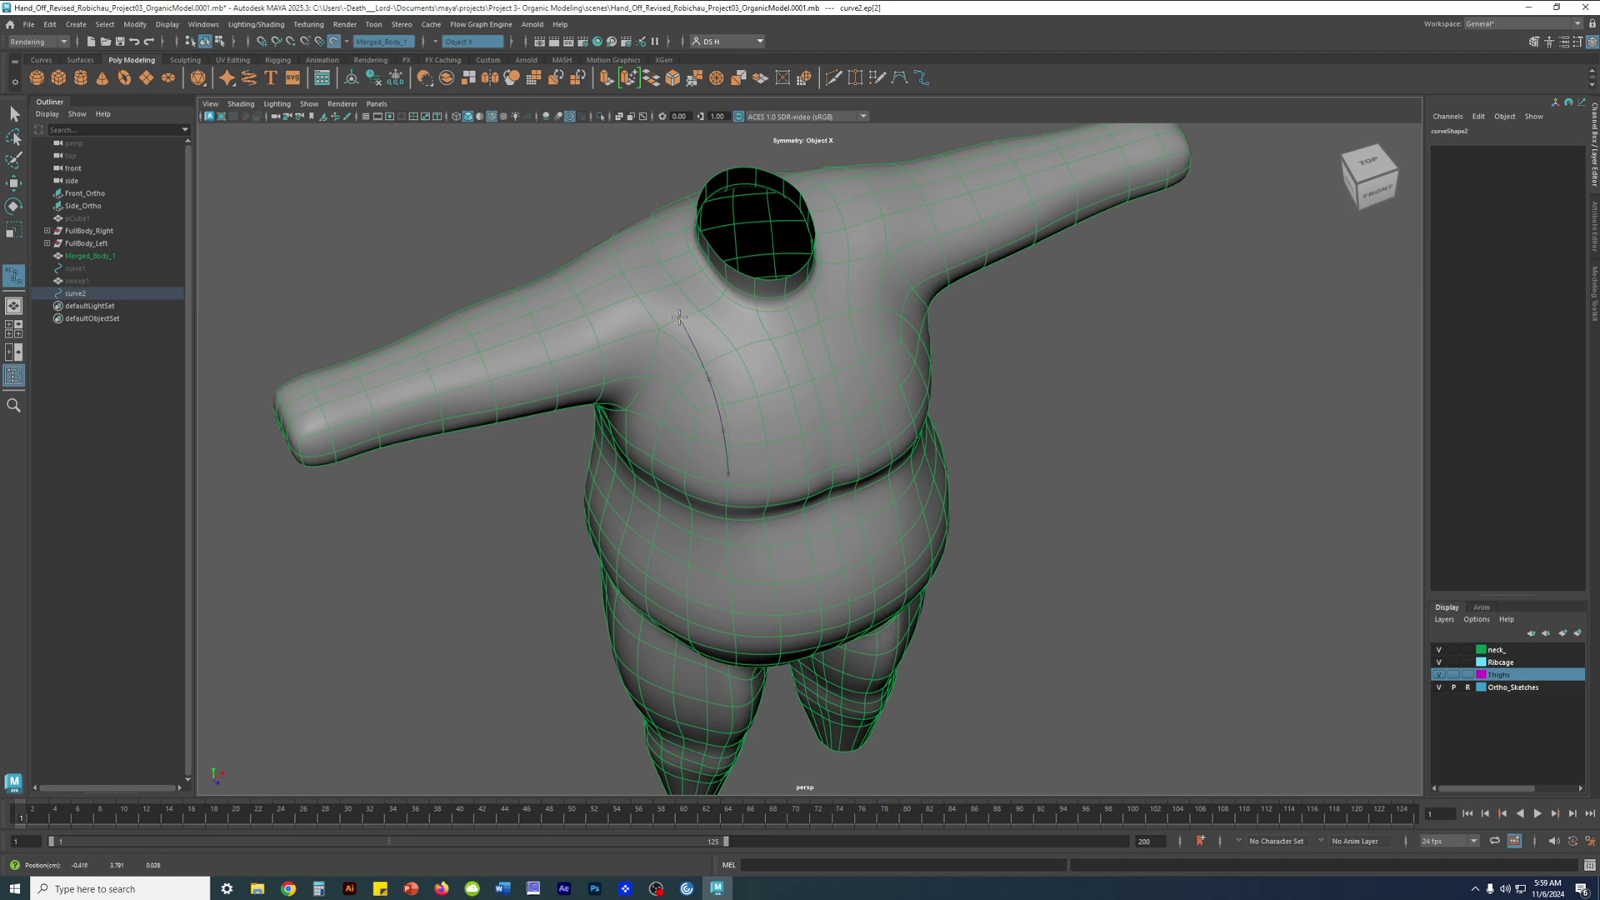
pyautogui.click(679, 317)
pyautogui.moveTo(679, 318)
pyautogui.keyDown('alt'); pyautogui.mouseDown()
pyautogui.moveTo(710, 284)
pyautogui.moveTo(682, 327)
pyautogui.moveTo(704, 340)
pyautogui.moveTo(683, 328)
pyautogui.mouseUp(); pyautogui.keyUp('alt')
pyautogui.click(691, 324)
# Undo the last curve points and place new ones from the upper chest onto the top of the character's right shoulder
pyautogui.hotkey('ctrl', 'z')
pyautogui.hotkey('ctrl', 'z')
pyautogui.hotkey('ctrl', 'z')
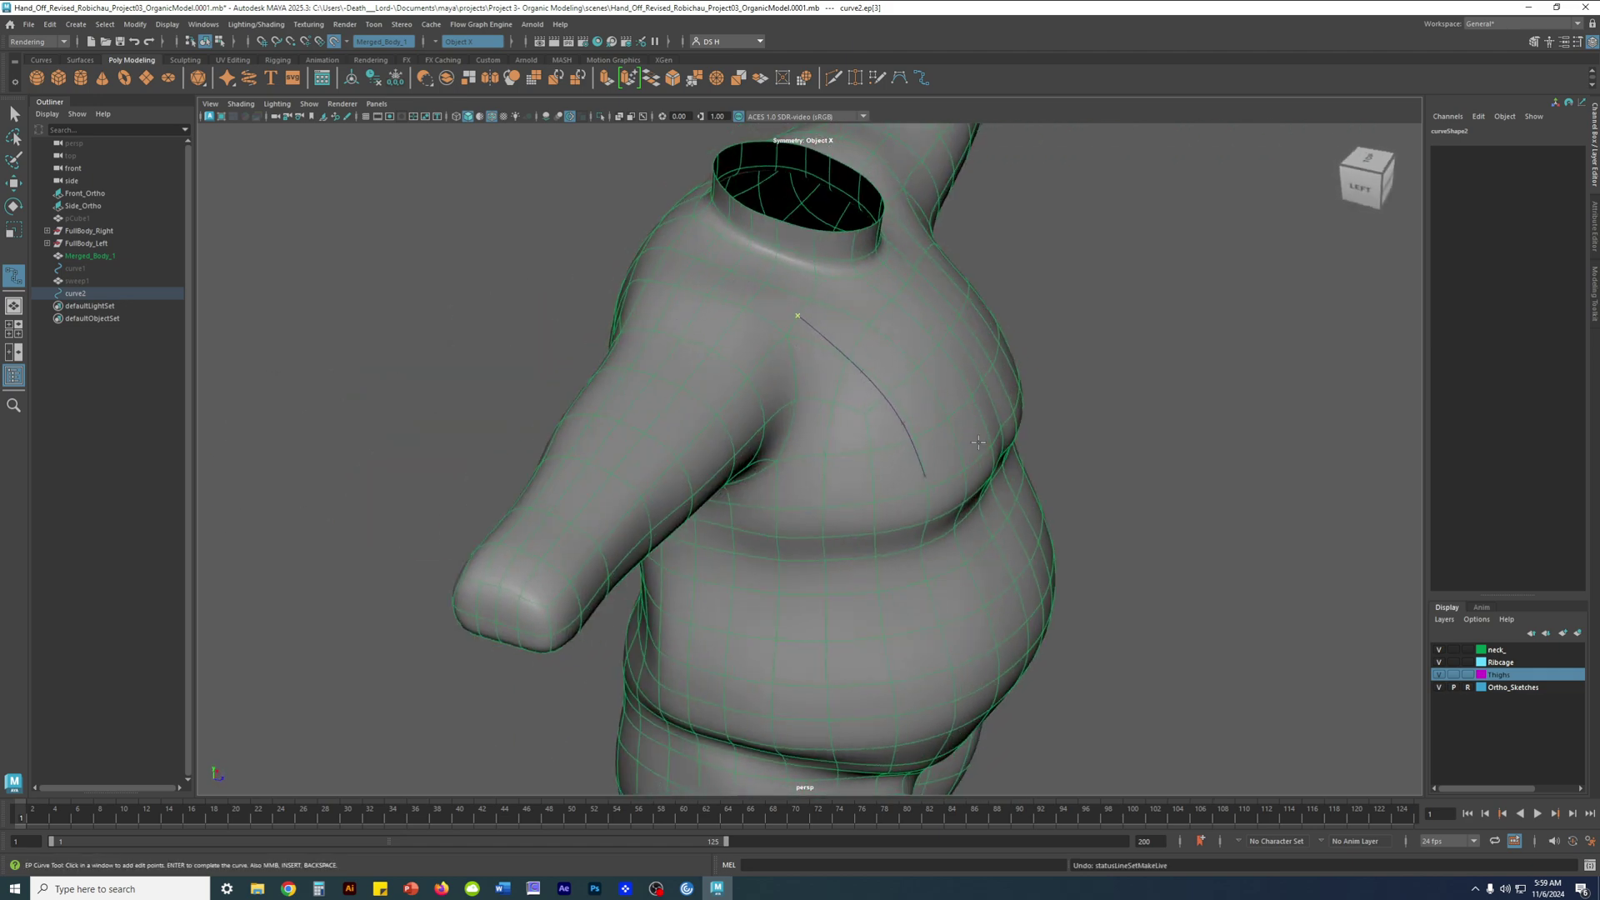
pyautogui.click(842, 347)
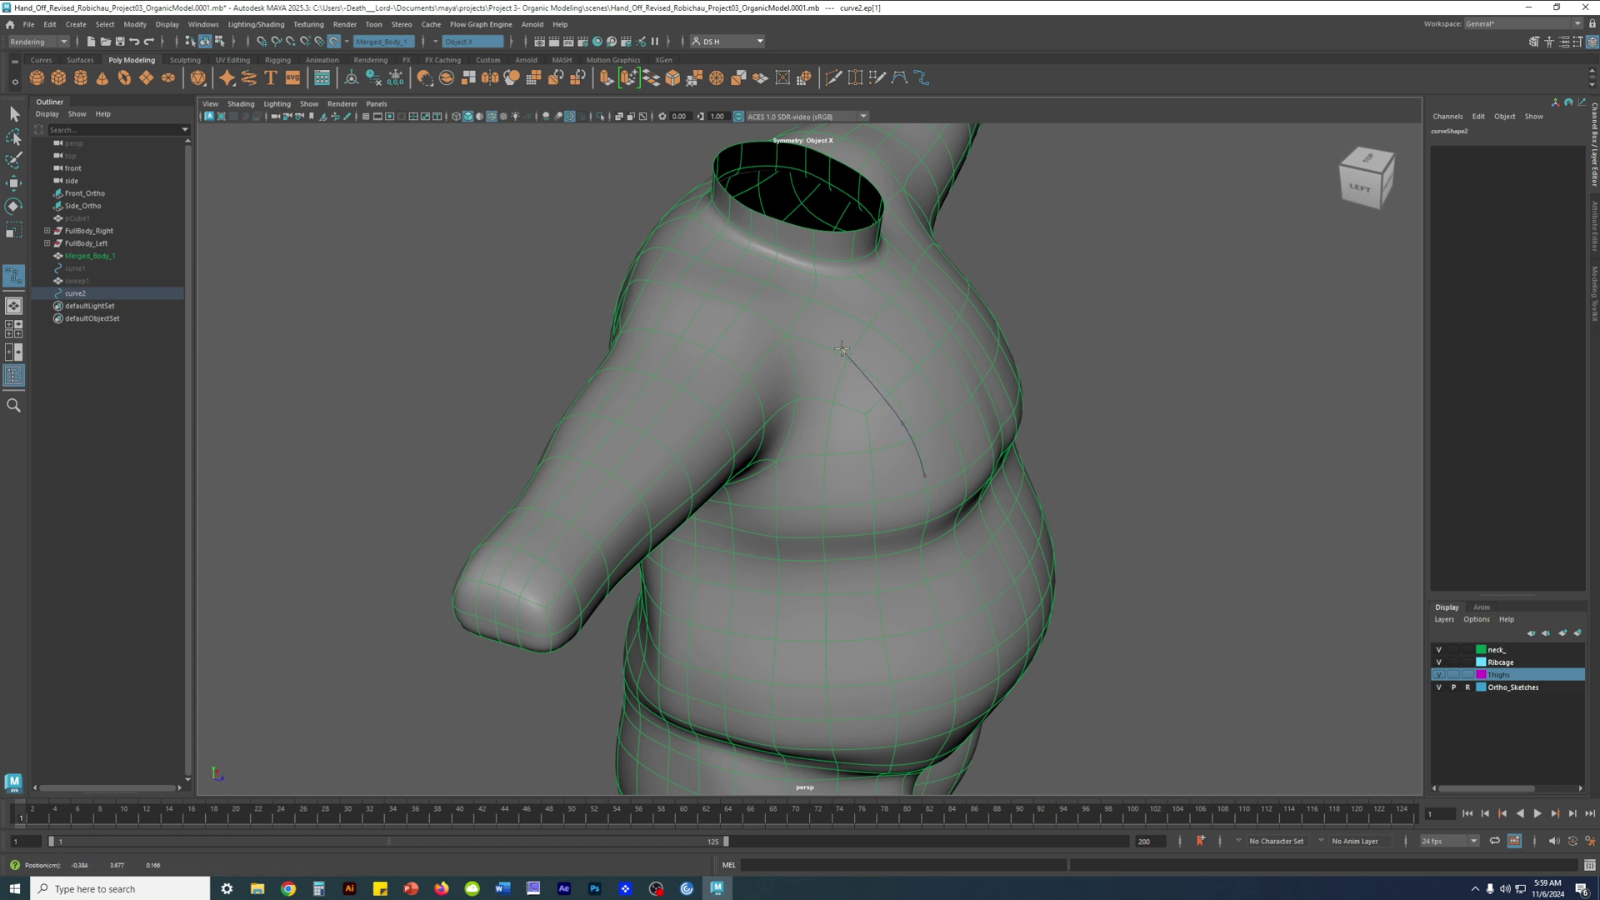
pyautogui.moveTo(738, 295); pyautogui.dragTo(728, 285, button='middle')
pyautogui.click(733, 284)
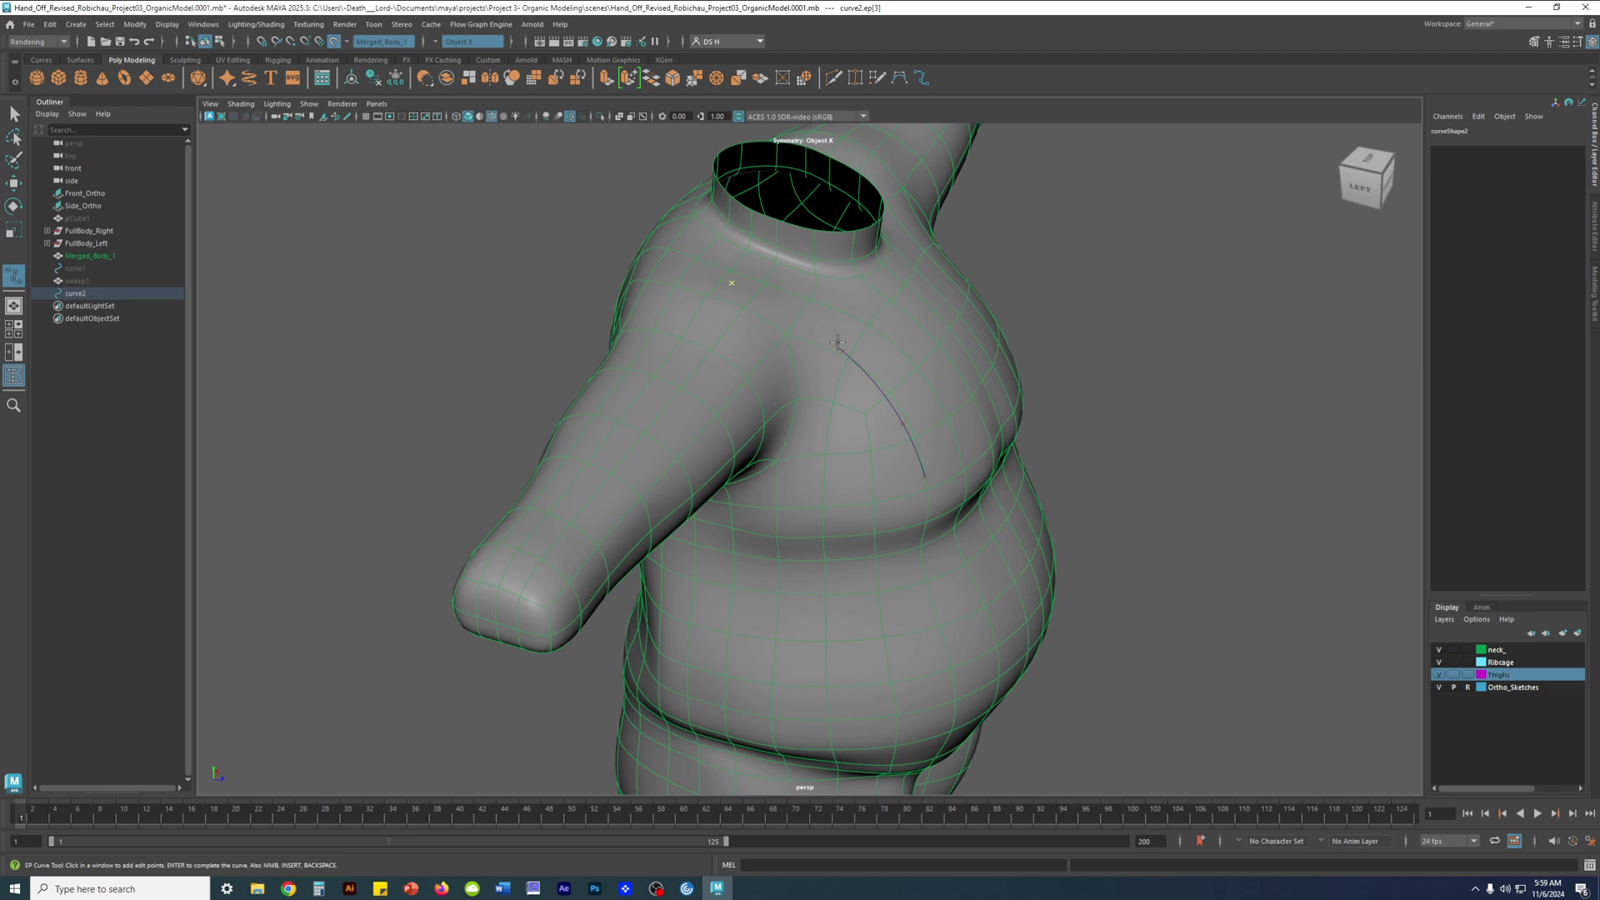
pyautogui.keyDown('alt'); pyautogui.moveTo(861, 341); pyautogui.dragTo(887, 378); pyautogui.keyUp('alt')
pyautogui.click(700, 376)
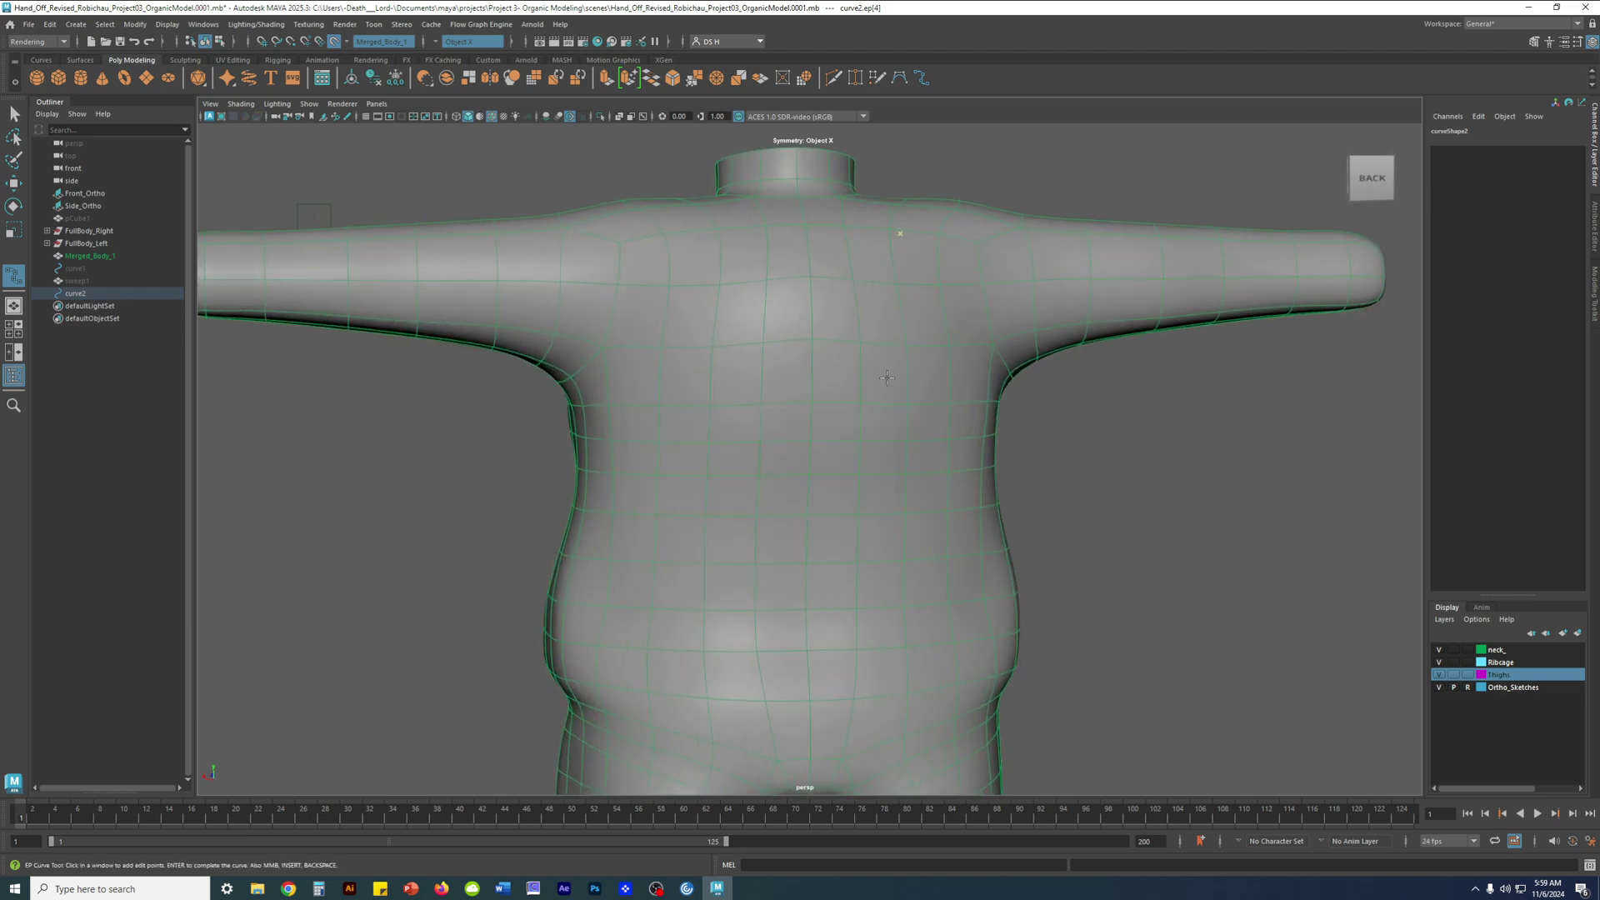
# Continue the curve diagonally down the back from the right shoulder to the character's left side at waist height
pyautogui.click(866, 341)
pyautogui.moveTo(866, 341); pyautogui.dragTo(881, 244)
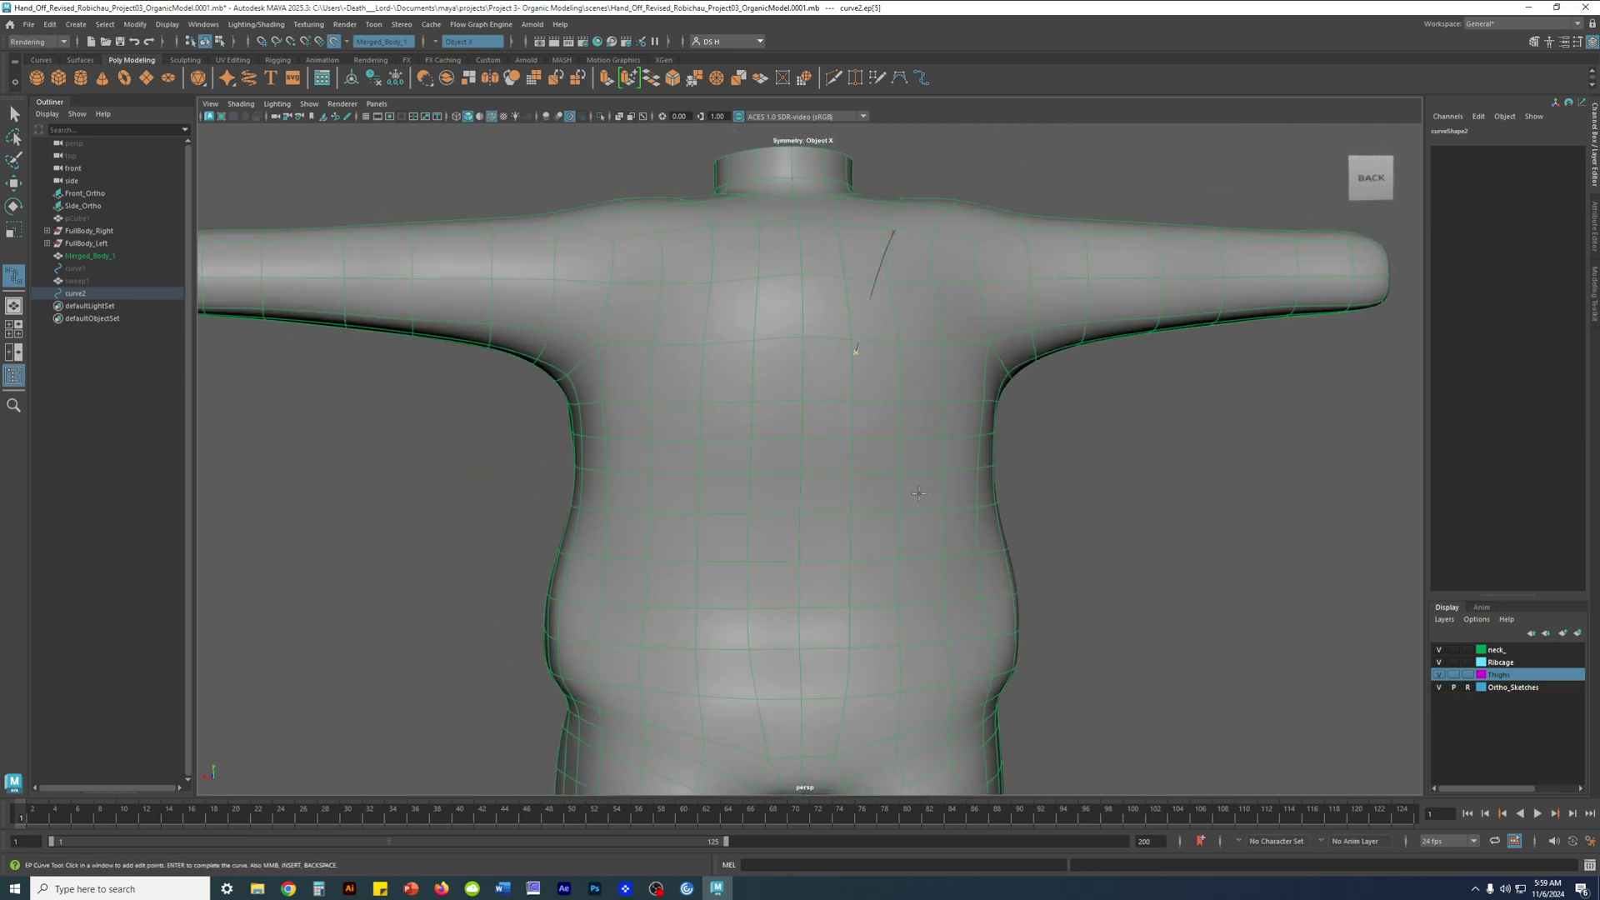
pyautogui.moveTo(787, 467); pyautogui.dragTo(782, 517)
pyautogui.moveTo(698, 617); pyautogui.dragTo(723, 644)
pyautogui.click(676, 627)
pyautogui.click(711, 646)
pyautogui.keyDown('alt'); pyautogui.moveTo(665, 620); pyautogui.dragTo(941, 663); pyautogui.keyUp('alt')
pyautogui.click(705, 647)
# Add curve points around the left side and across the lower belly, and finish the curve
pyautogui.keyDown('alt'); pyautogui.moveTo(971, 598); pyautogui.dragTo(892, 511, button='middle'); pyautogui.keyUp('alt')
pyautogui.keyDown('alt'); pyautogui.moveTo(892, 512); pyautogui.dragTo(821, 528); pyautogui.keyUp('alt')
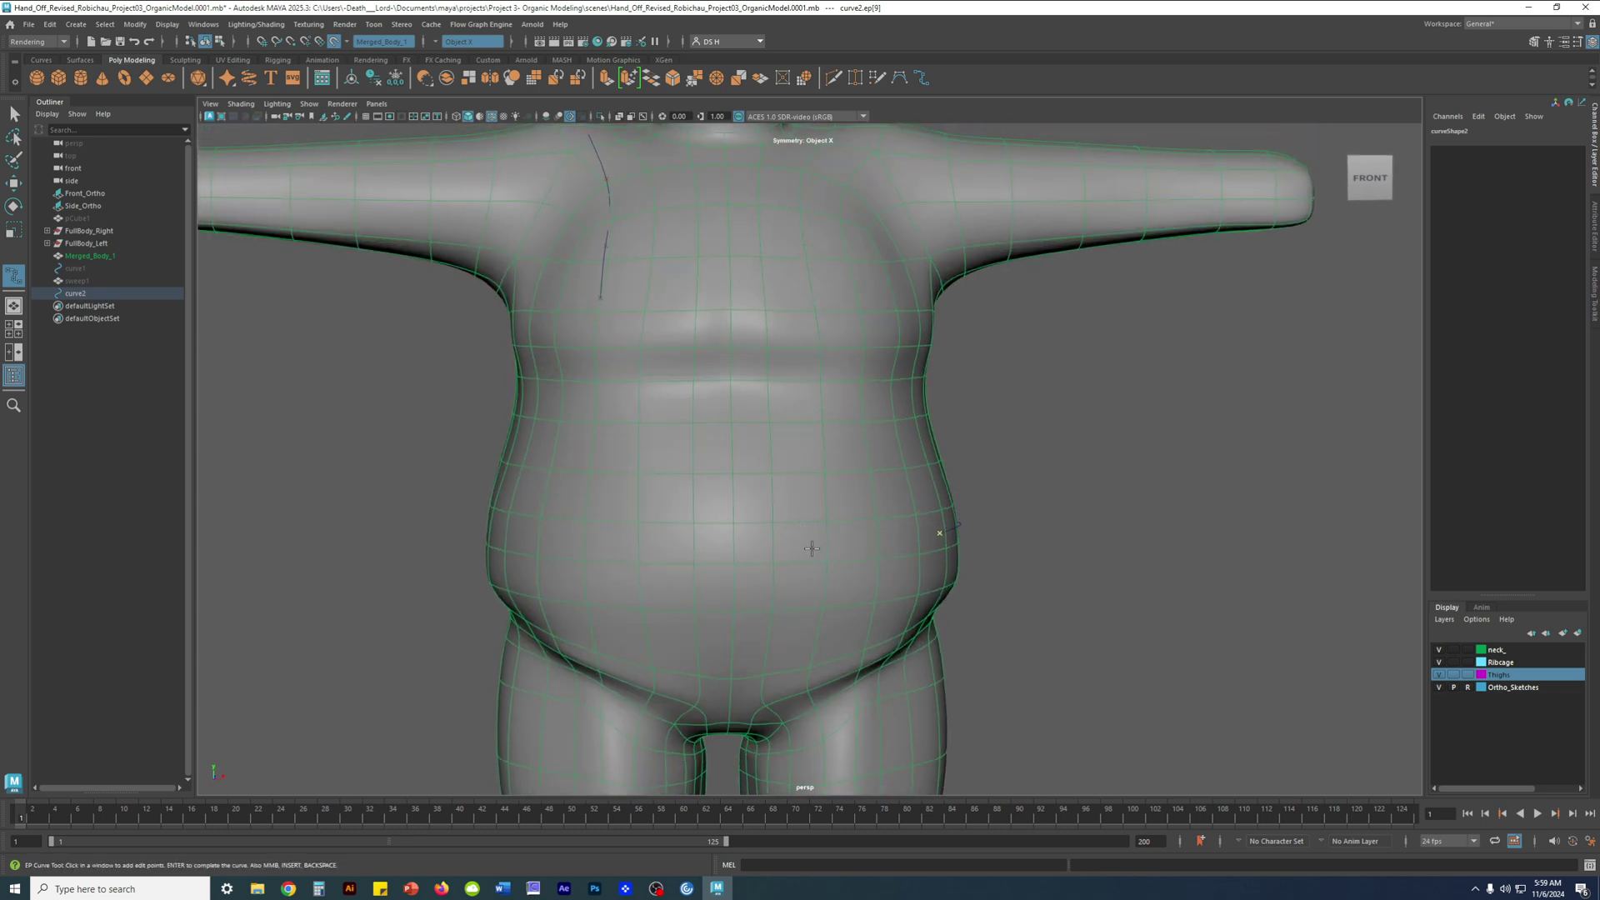
pyautogui.click(778, 543)
pyautogui.click(625, 542)
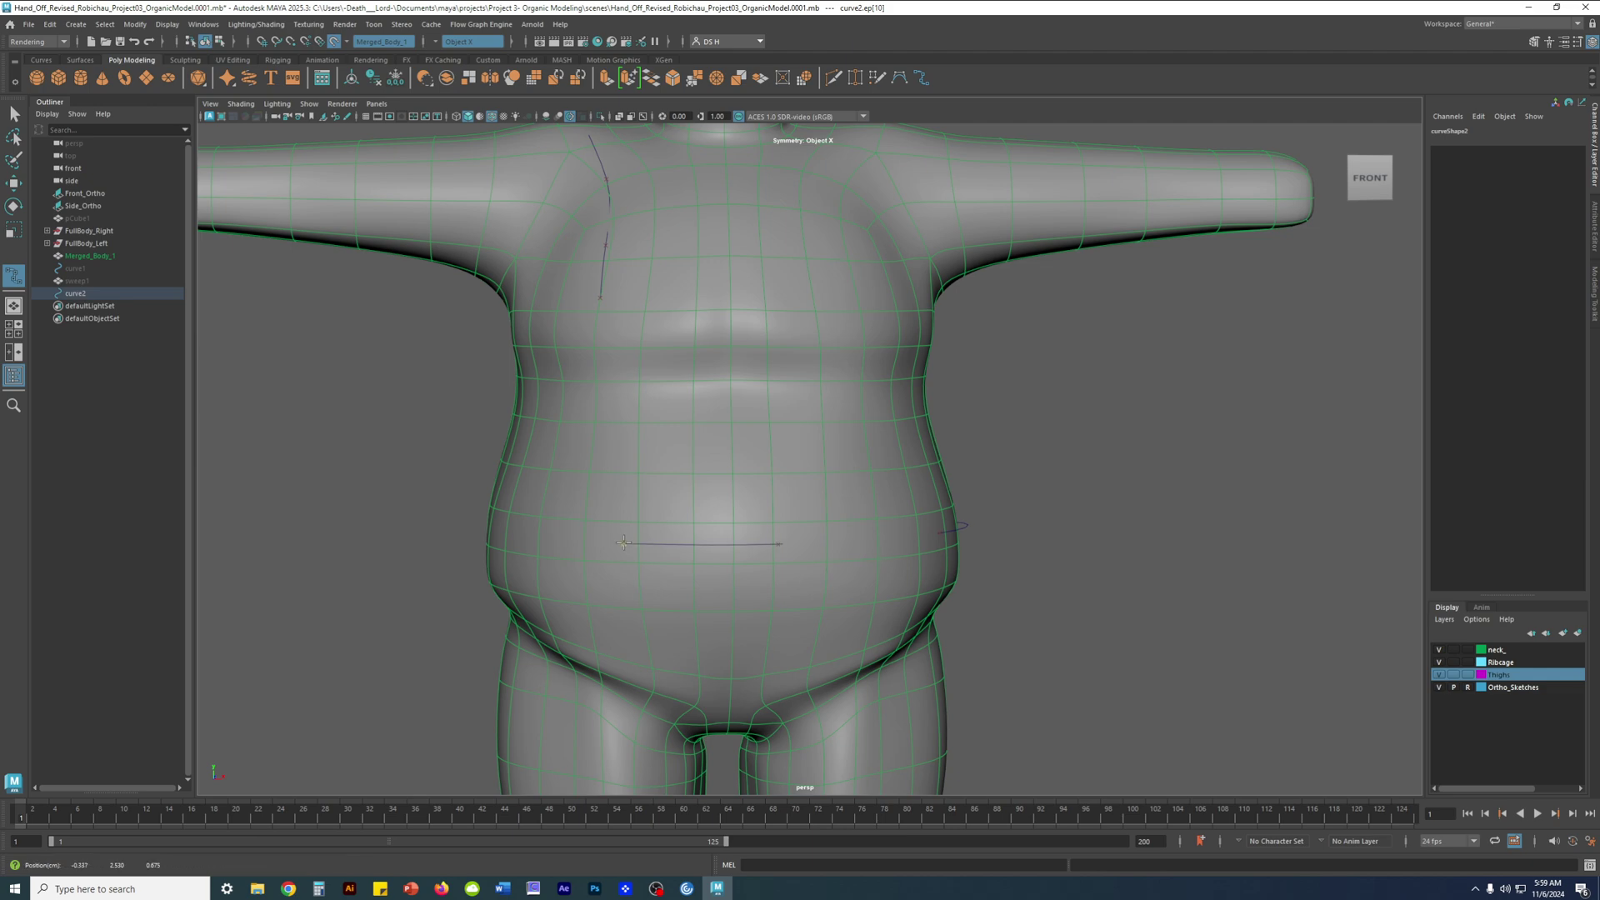
pyautogui.keyDown('alt'); pyautogui.moveTo(625, 542); pyautogui.dragTo(700, 544); pyautogui.keyUp('alt')
pyautogui.press('Return')
pyautogui.press('w')
# Examine how the finished curve wraps around the torso, from the front and from the sides
pyautogui.moveTo(1091, 544)
pyautogui.keyDown('alt'); pyautogui.mouseDown()
pyautogui.moveTo(822, 553)
pyautogui.moveTo(1064, 550)
pyautogui.moveTo(953, 658)
pyautogui.moveTo(1046, 553)
pyautogui.moveTo(1092, 532)
pyautogui.mouseUp(); pyautogui.keyUp('alt')
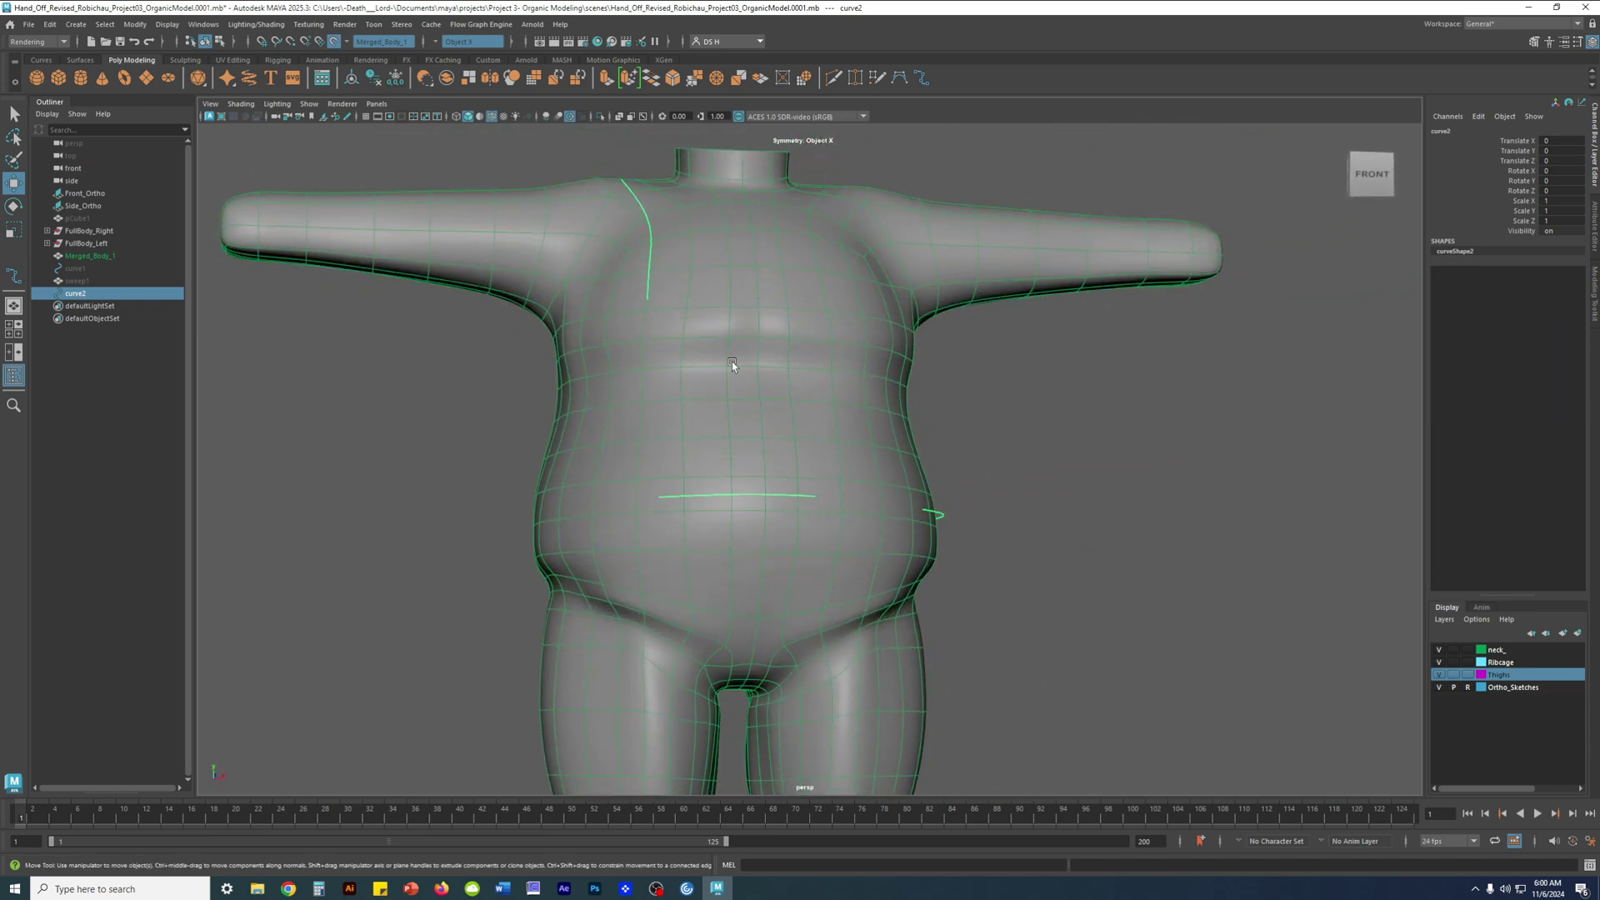
pyautogui.keyDown('alt'); pyautogui.moveTo(574, 288); pyautogui.dragTo(836, 377); pyautogui.keyUp('alt')
pyautogui.keyDown('alt'); pyautogui.moveTo(1066, 435); pyautogui.dragTo(842, 271); pyautogui.keyUp('alt')
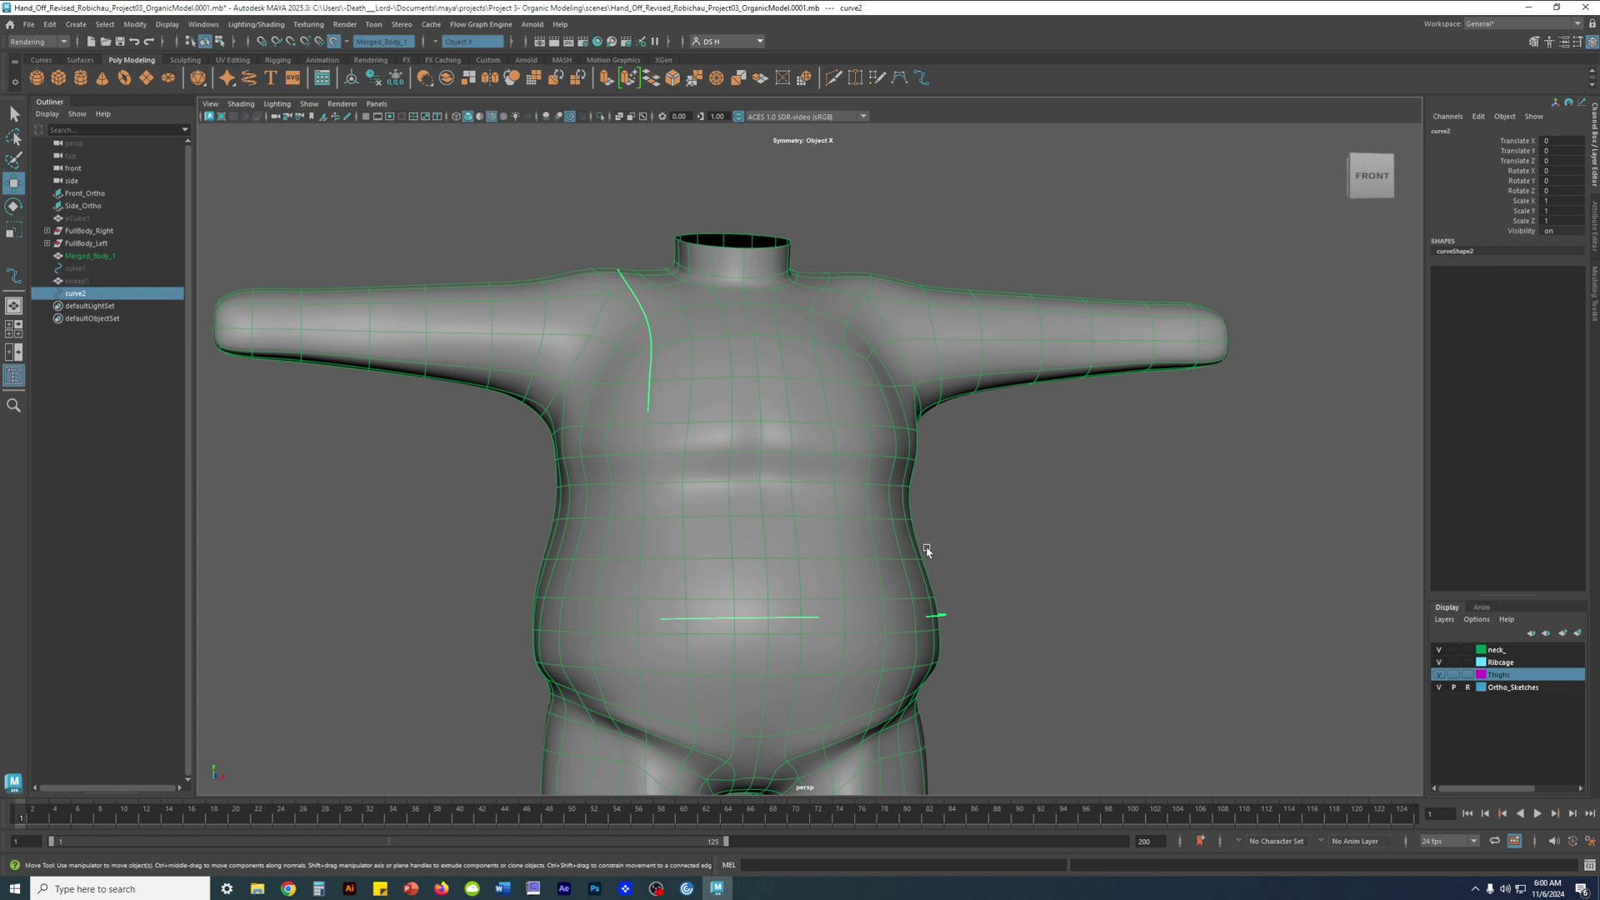
pyautogui.keyDown('alt'); pyautogui.moveTo(878, 562); pyautogui.dragTo(732, 558); pyautogui.keyUp('alt')
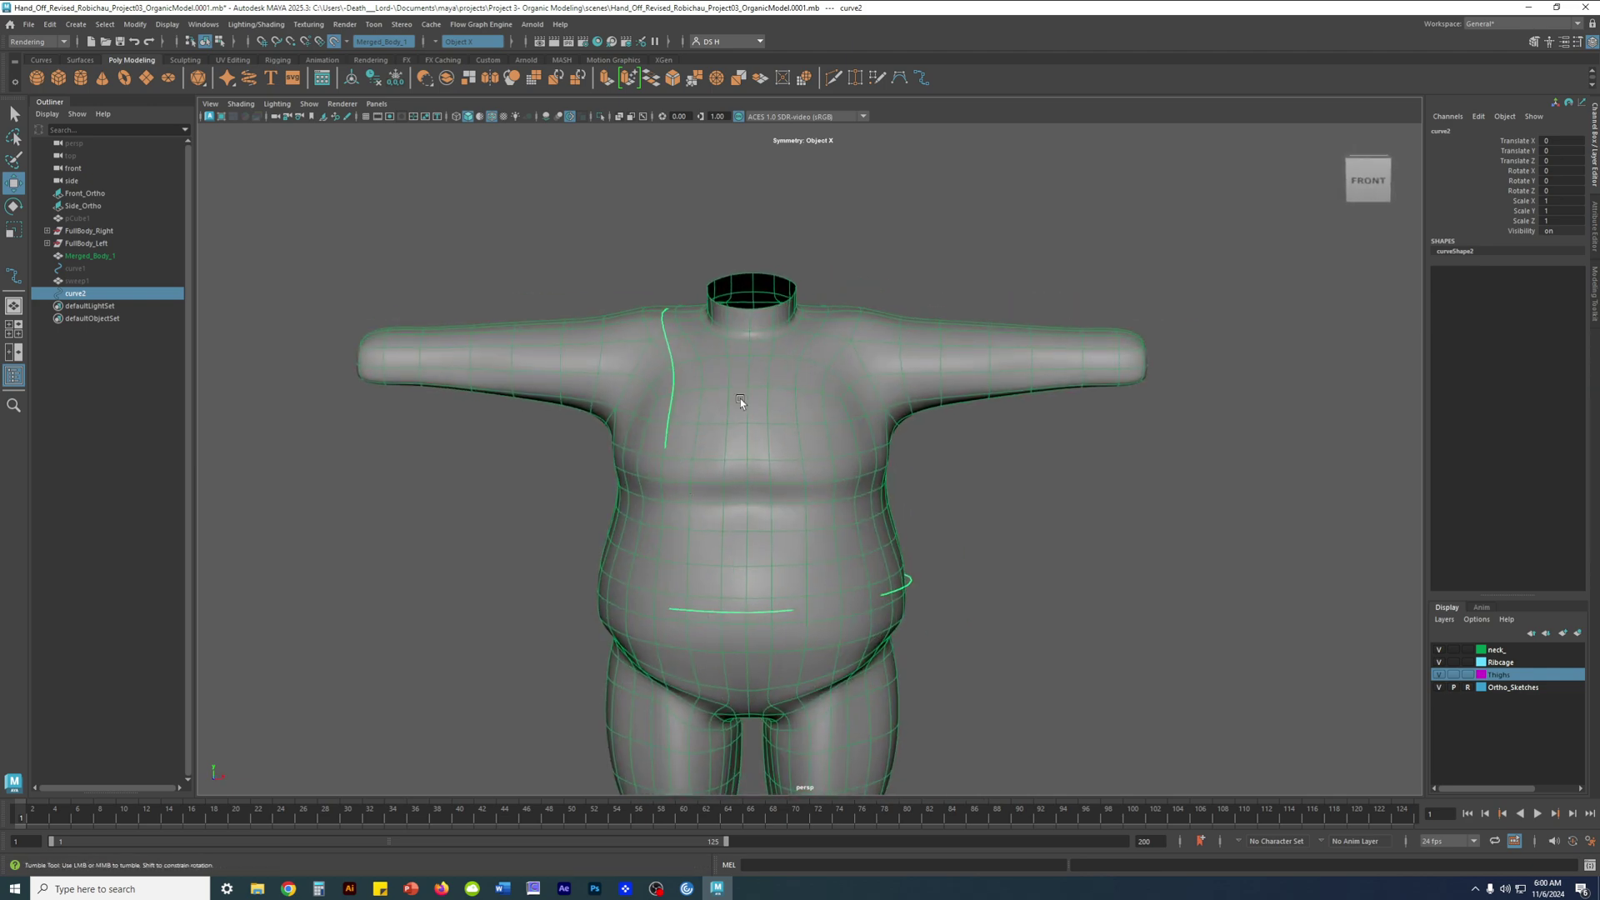
pyautogui.scroll(3, 740, 398)
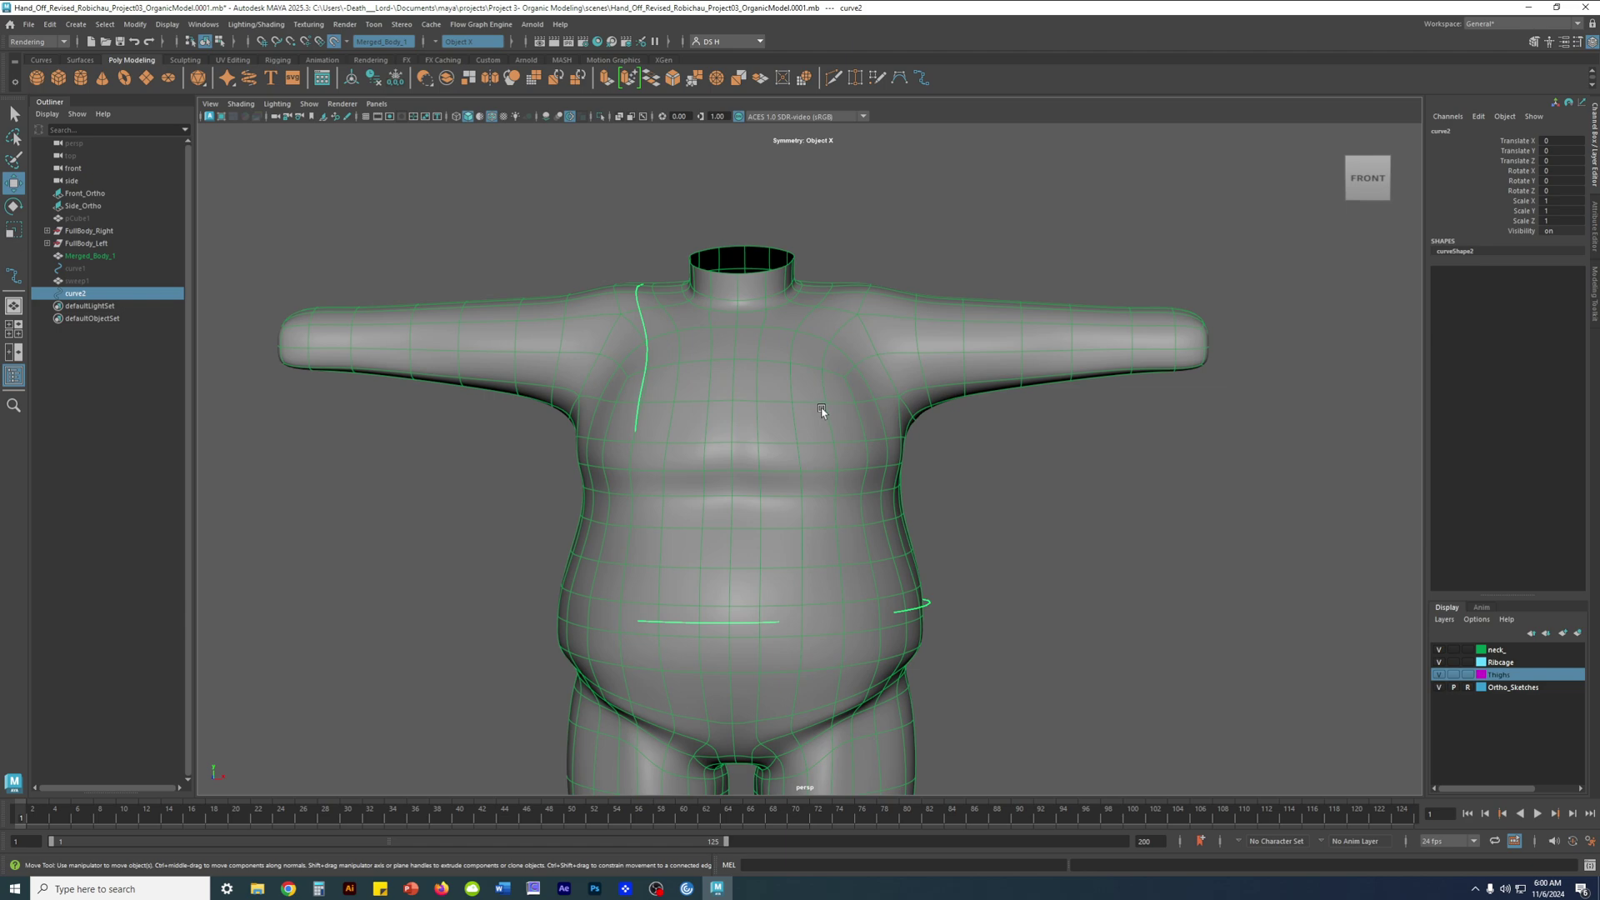
pyautogui.keyDown('alt'); pyautogui.moveTo(989, 617); pyautogui.dragTo(599, 408); pyautogui.keyUp('alt')
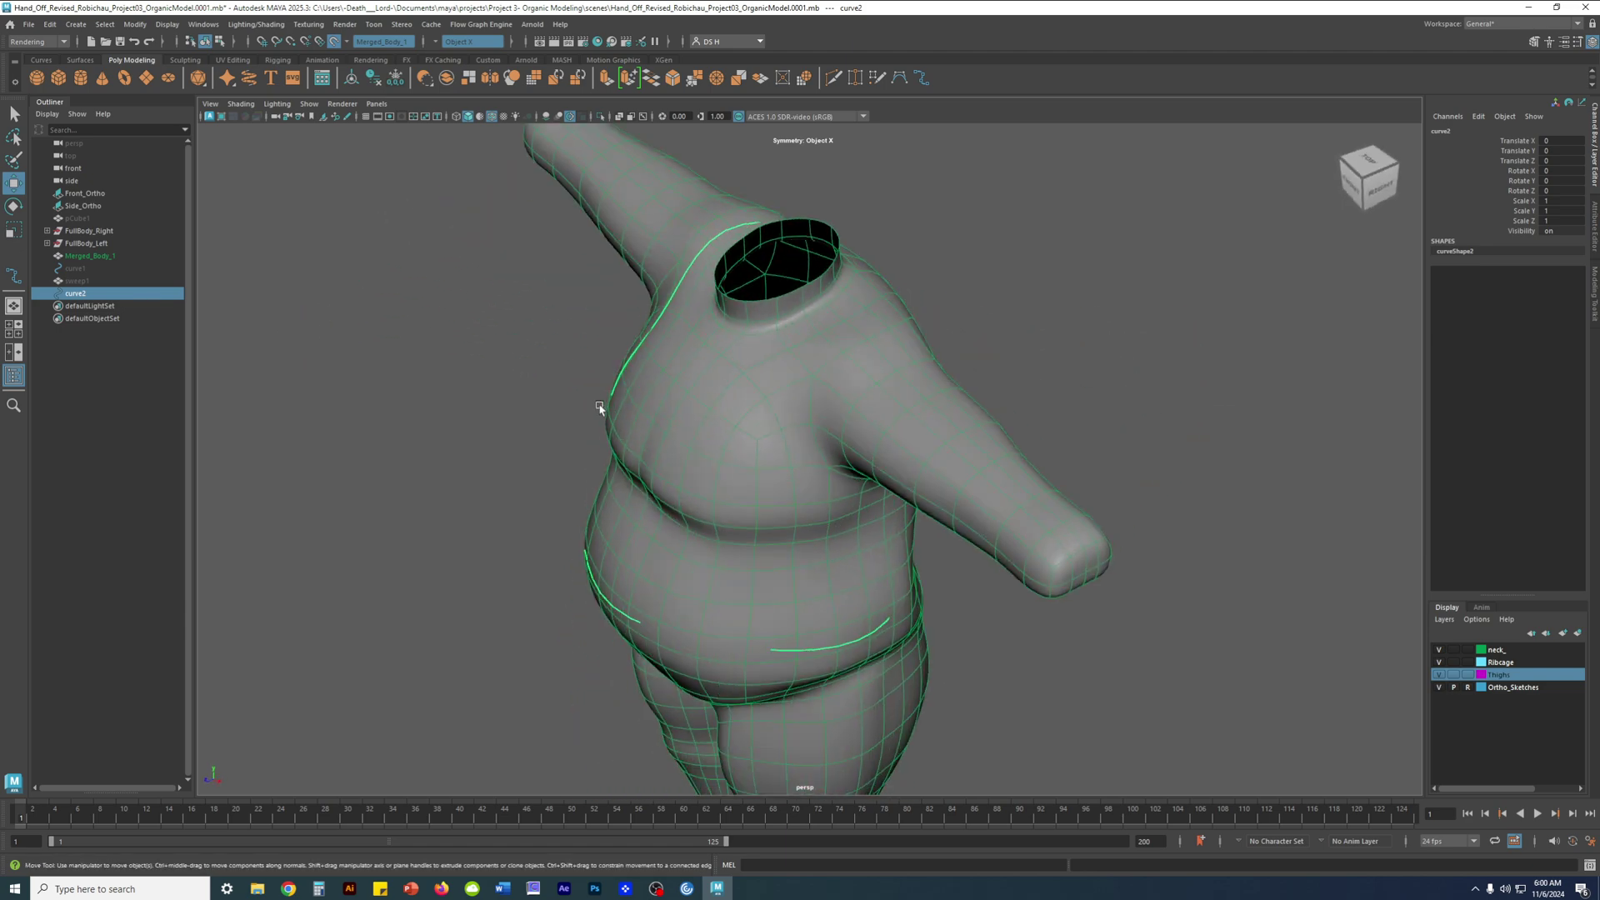
pyautogui.keyDown('alt'); pyautogui.moveTo(921, 483); pyautogui.dragTo(881, 447); pyautogui.keyUp('alt')
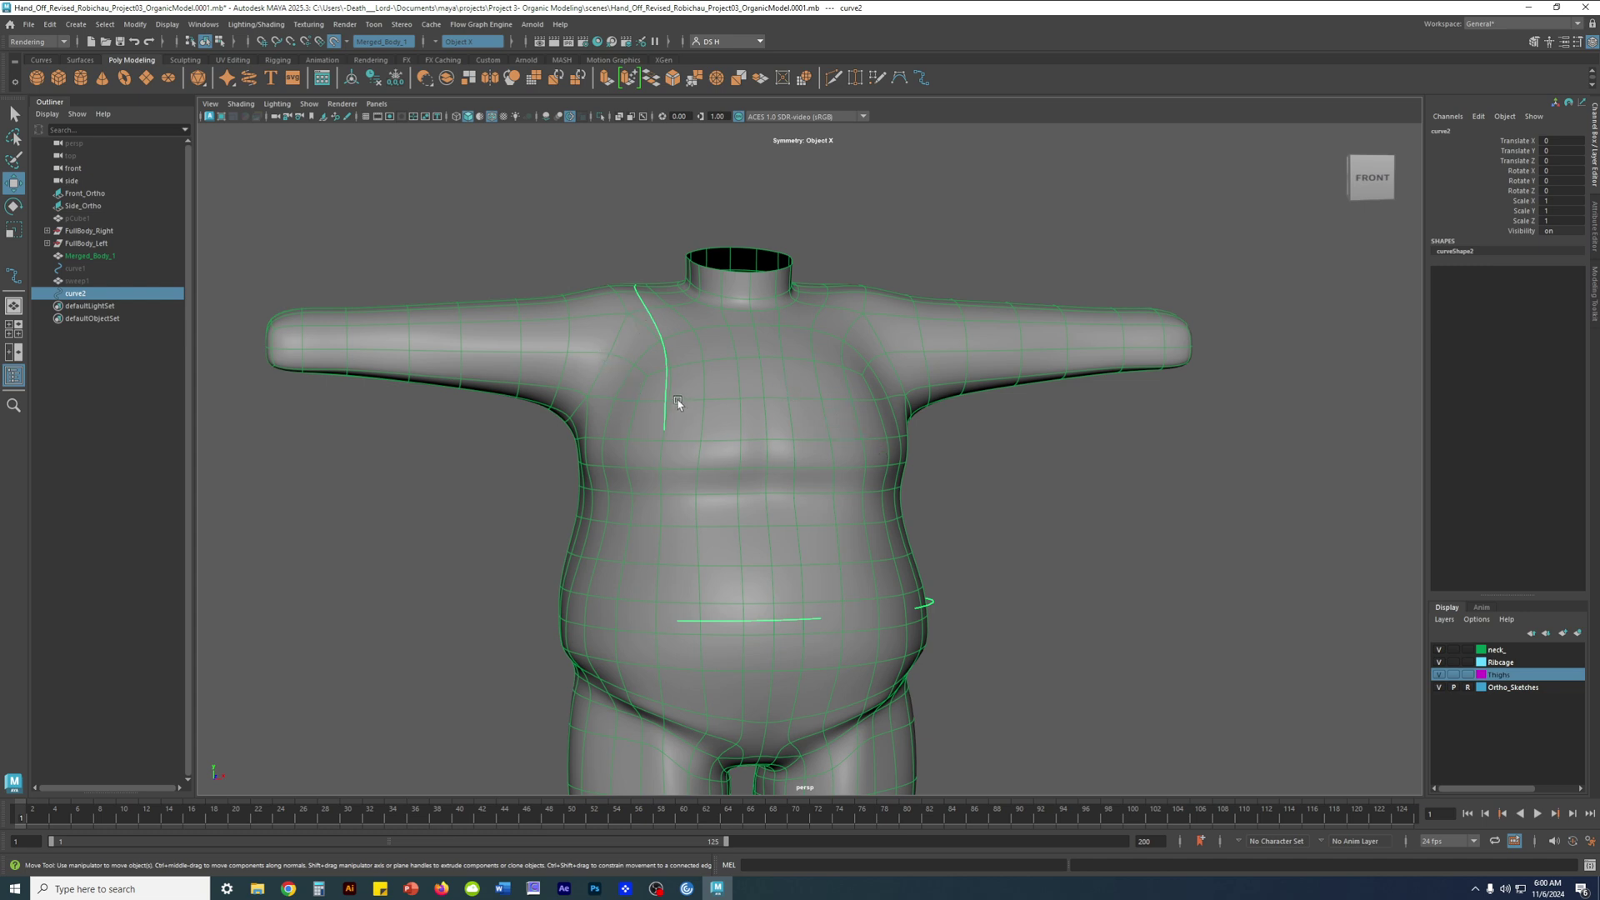
# Create a sweep mesh from the new curve with the options reset to one node for multiple curves
pyautogui.click(80, 28)
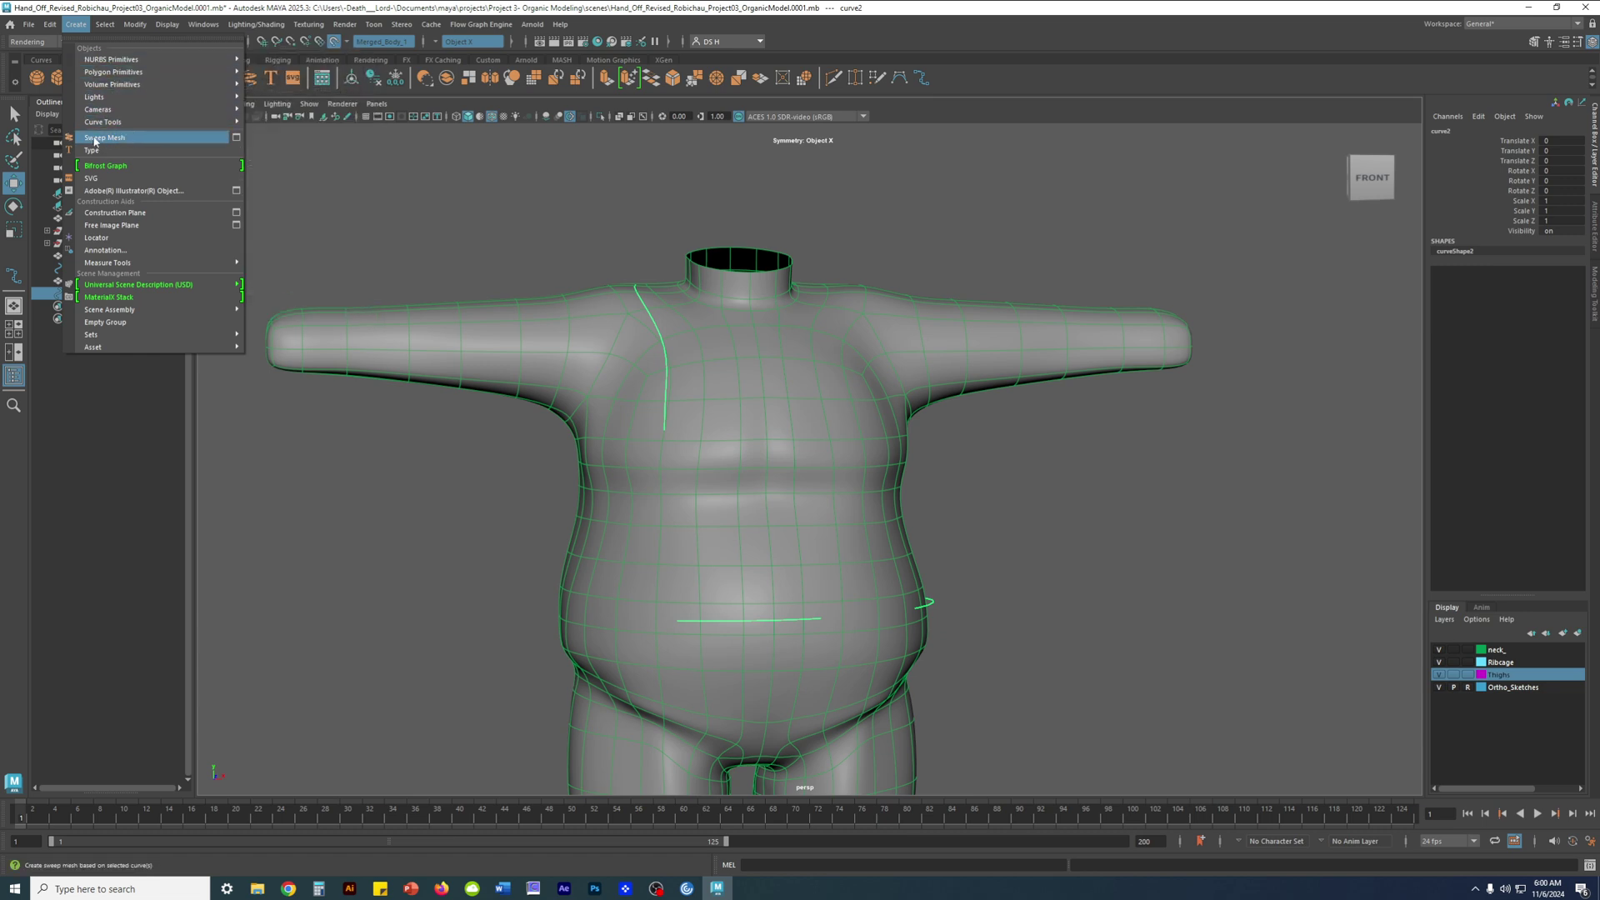
pyautogui.click(236, 137)
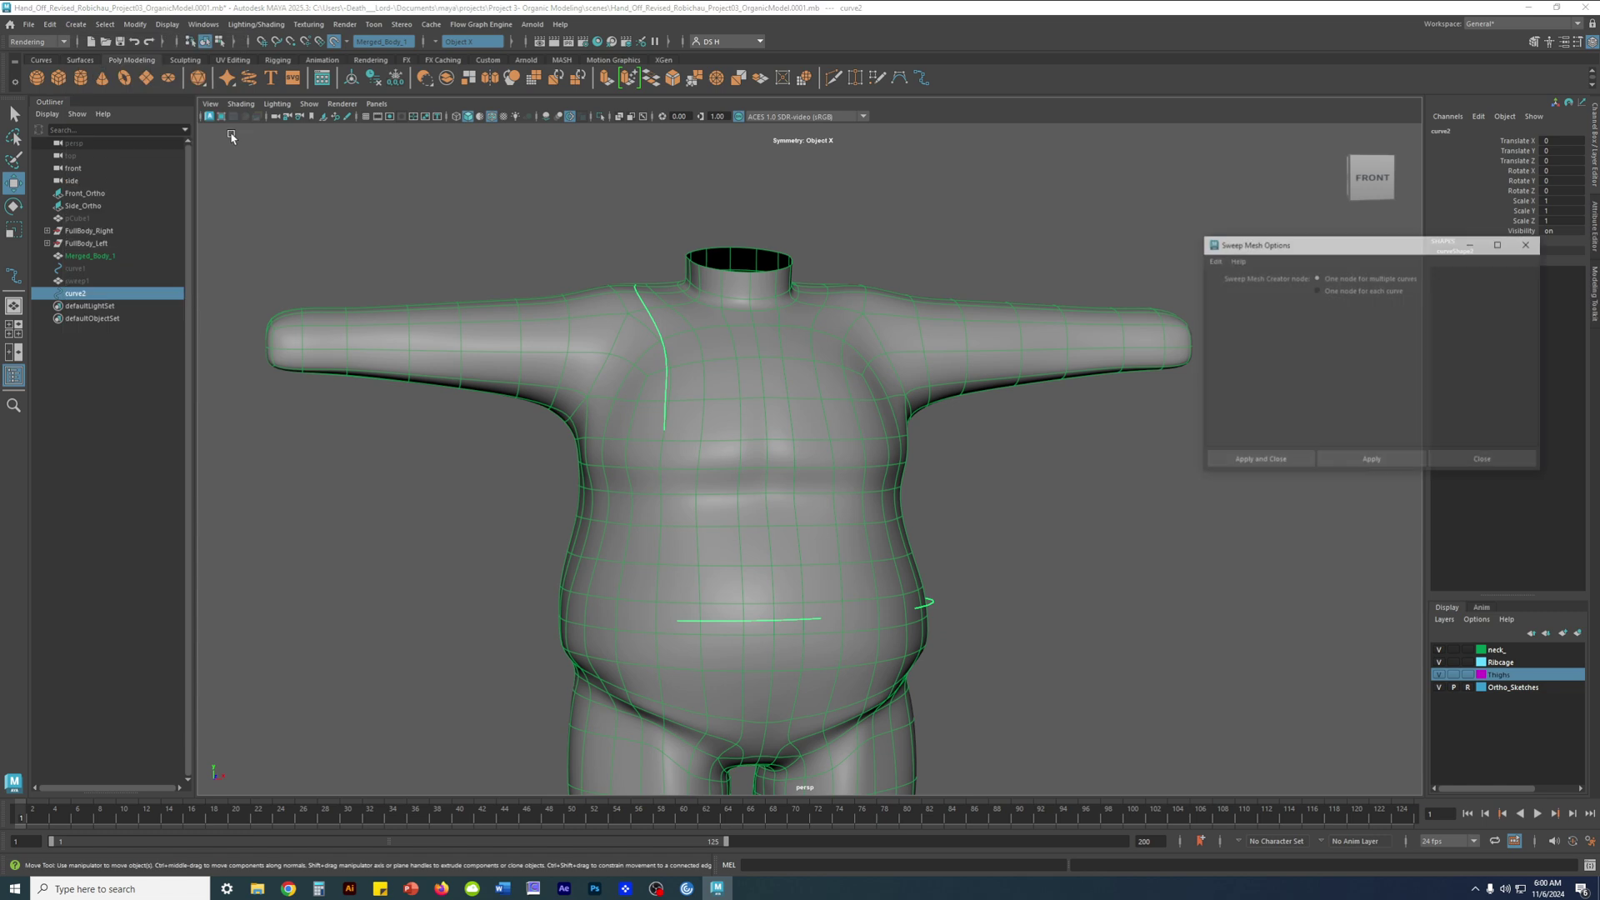
pyautogui.moveTo(1304, 251); pyautogui.dragTo(263, 165)
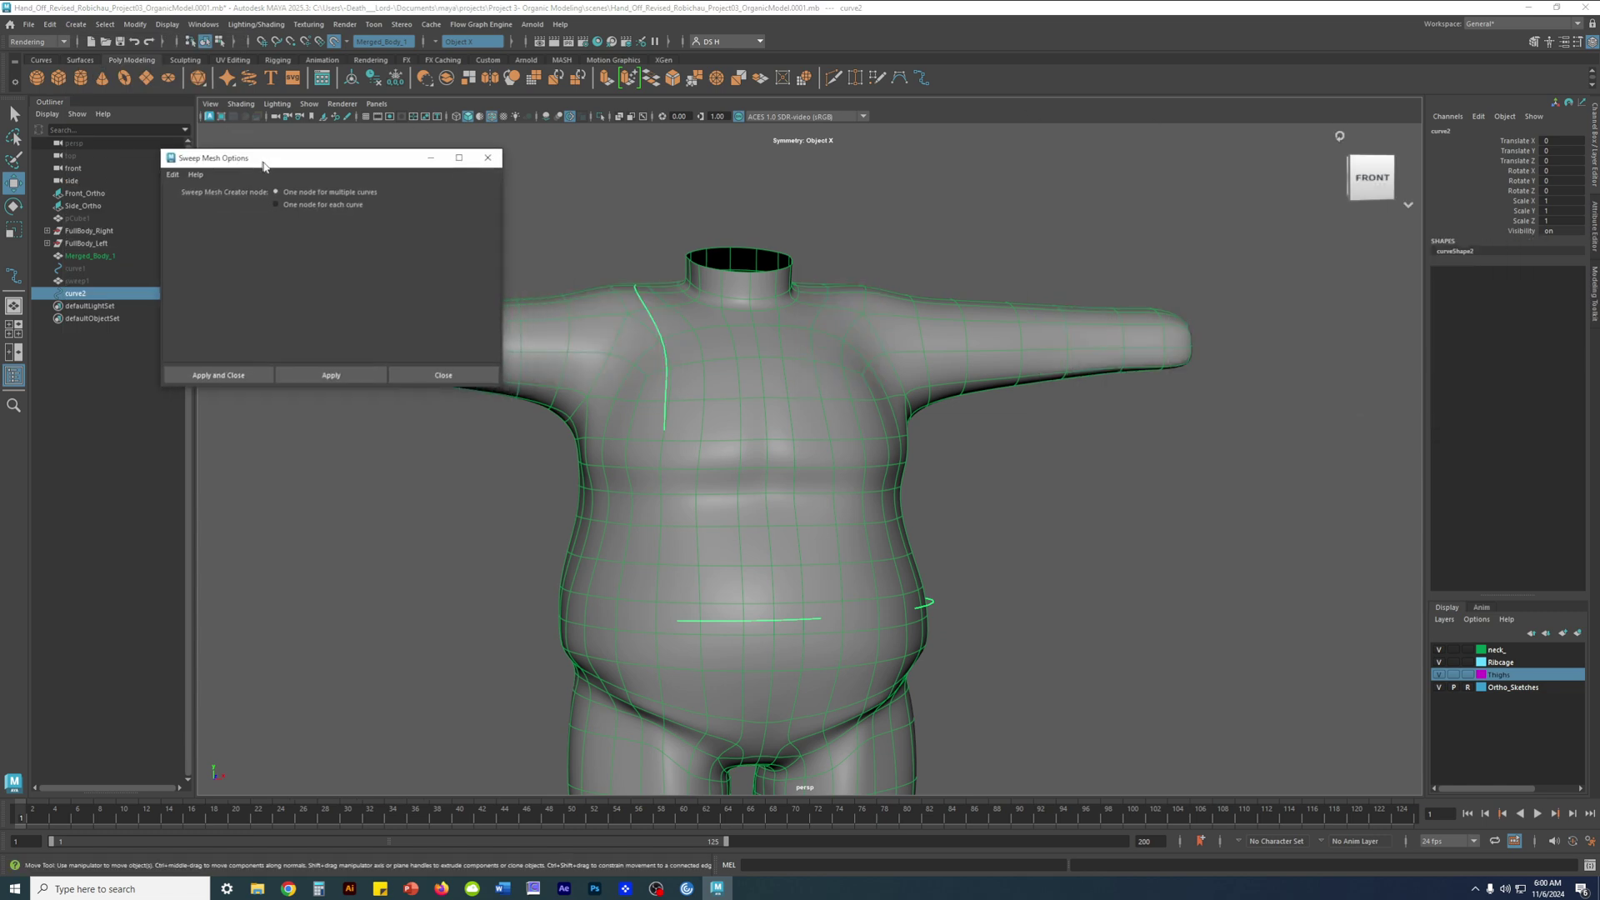
pyautogui.click(173, 174)
pyautogui.click(209, 202)
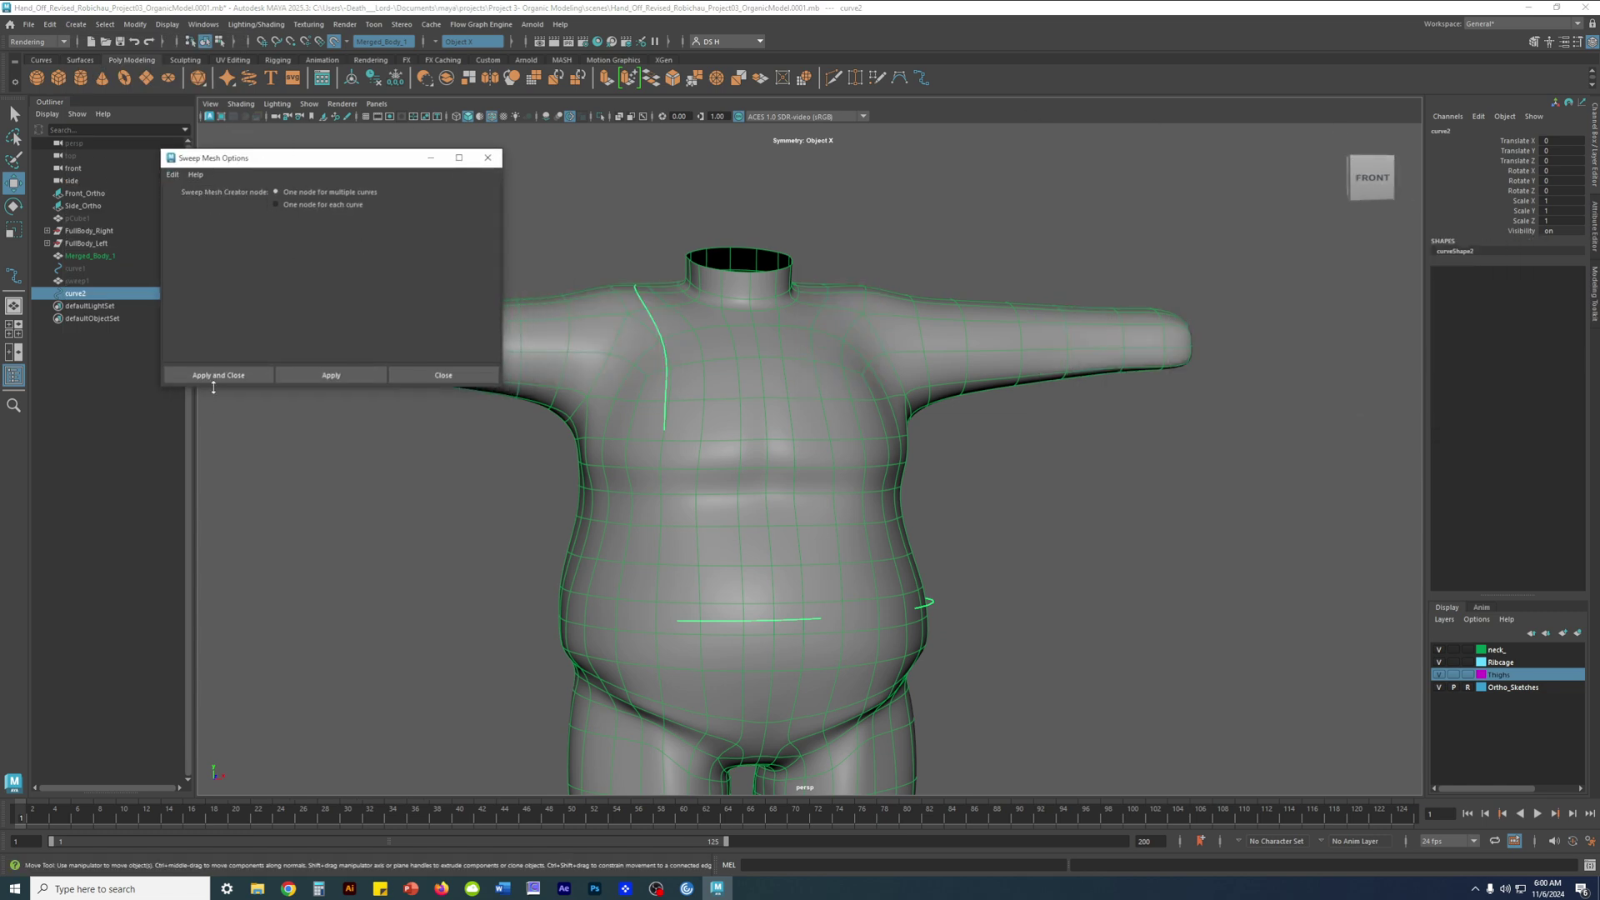
pyautogui.click(231, 375)
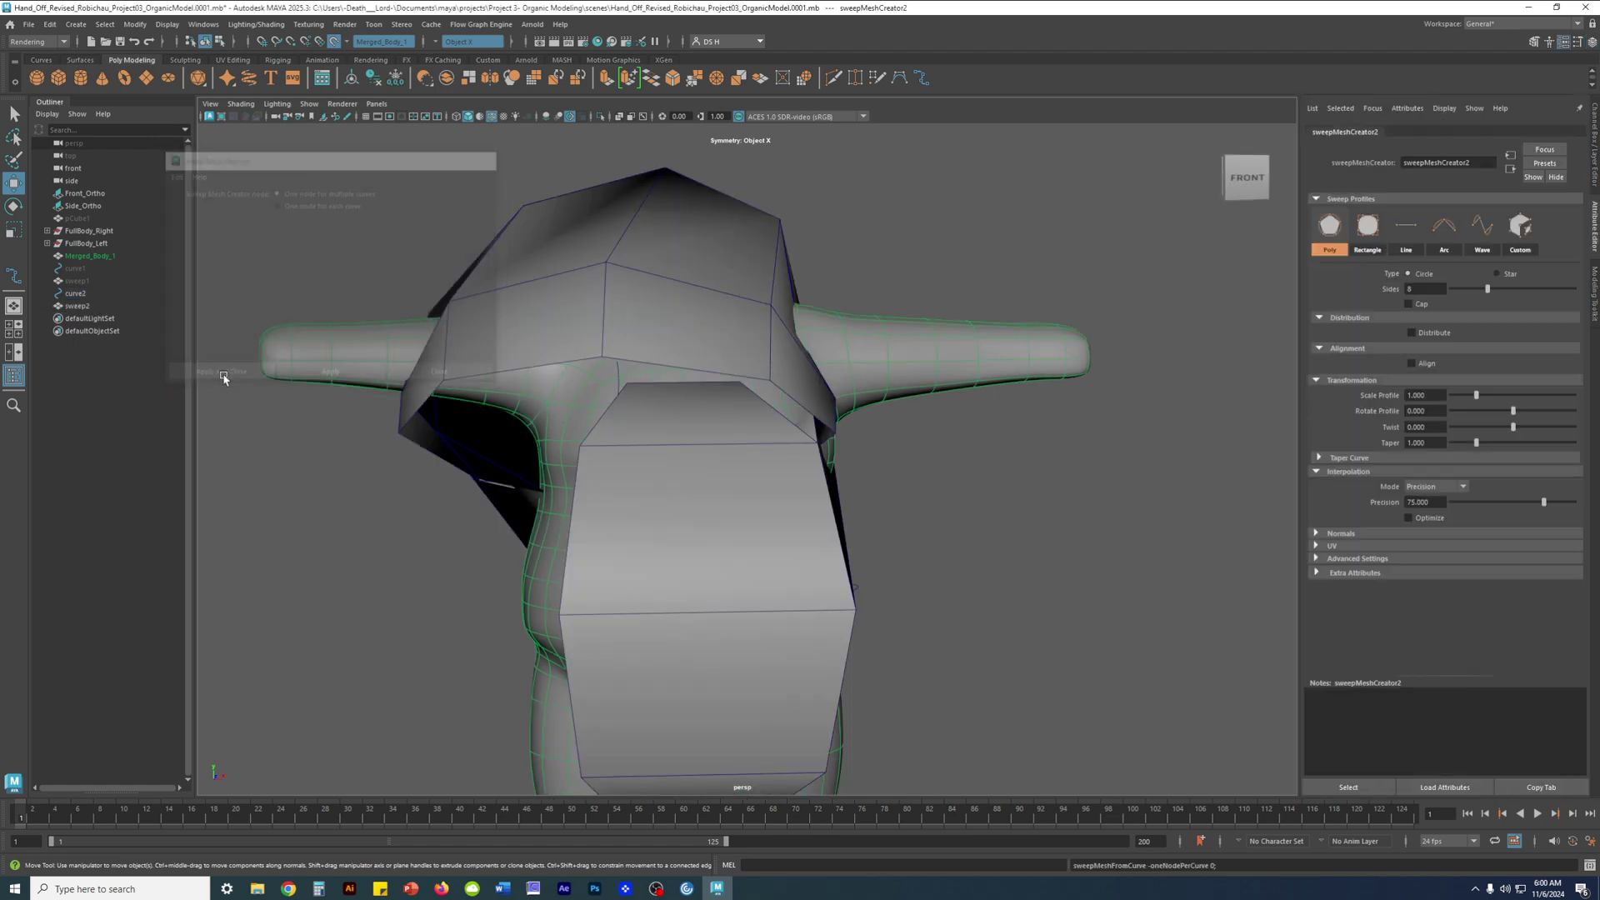
# Set the sweep's Poly profile to 4 sides
pyautogui.keyDown('alt'); pyautogui.moveTo(531, 357); pyautogui.dragTo(1349, 373); pyautogui.keyUp('alt')
pyautogui.click(1229, 181)
pyautogui.keyDown('alt'); pyautogui.moveTo(792, 417); pyautogui.dragTo(666, 344, button='right'); pyautogui.keyUp('alt')
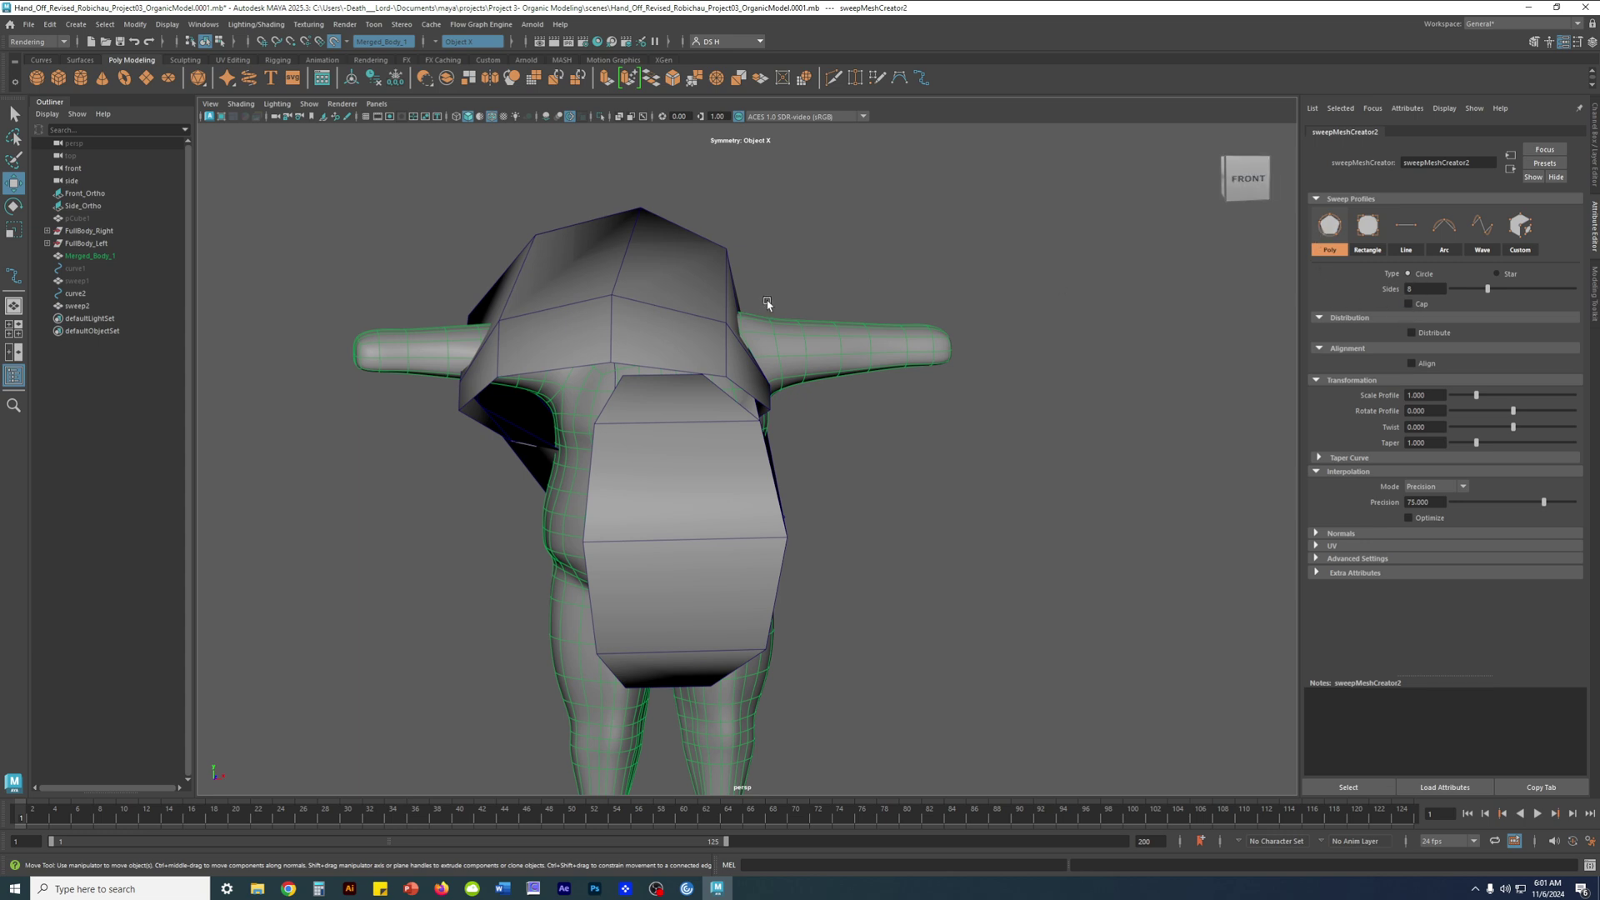
pyautogui.click(1244, 198)
pyautogui.moveTo(1487, 295); pyautogui.dragTo(1459, 293)
pyautogui.moveTo(775, 358)
pyautogui.keyDown('alt'); pyautogui.mouseDown()
pyautogui.moveTo(816, 350)
pyautogui.moveTo(750, 358)
pyautogui.moveTo(800, 350)
pyautogui.moveTo(777, 352)
pyautogui.mouseUp(); pyautogui.keyUp('alt')
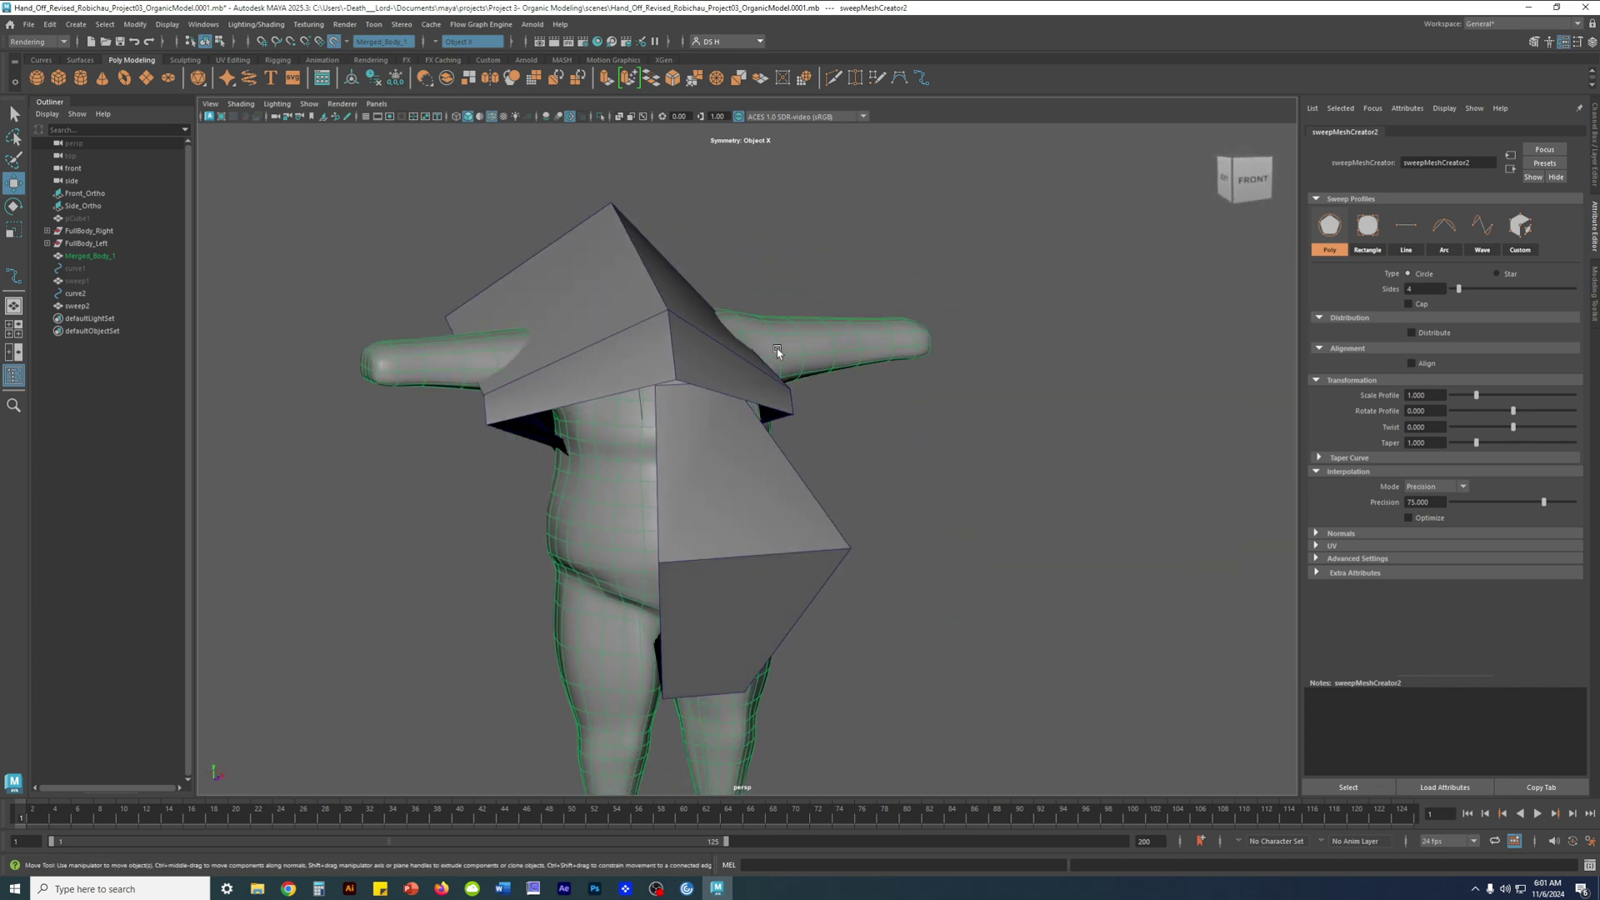
# Turn on smooth mesh preview for the new sweep mesh
pyautogui.click(590, 235)
pyautogui.press('3')
pyautogui.keyDown('alt'); pyautogui.moveTo(1003, 370); pyautogui.dragTo(825, 346); pyautogui.keyUp('alt')
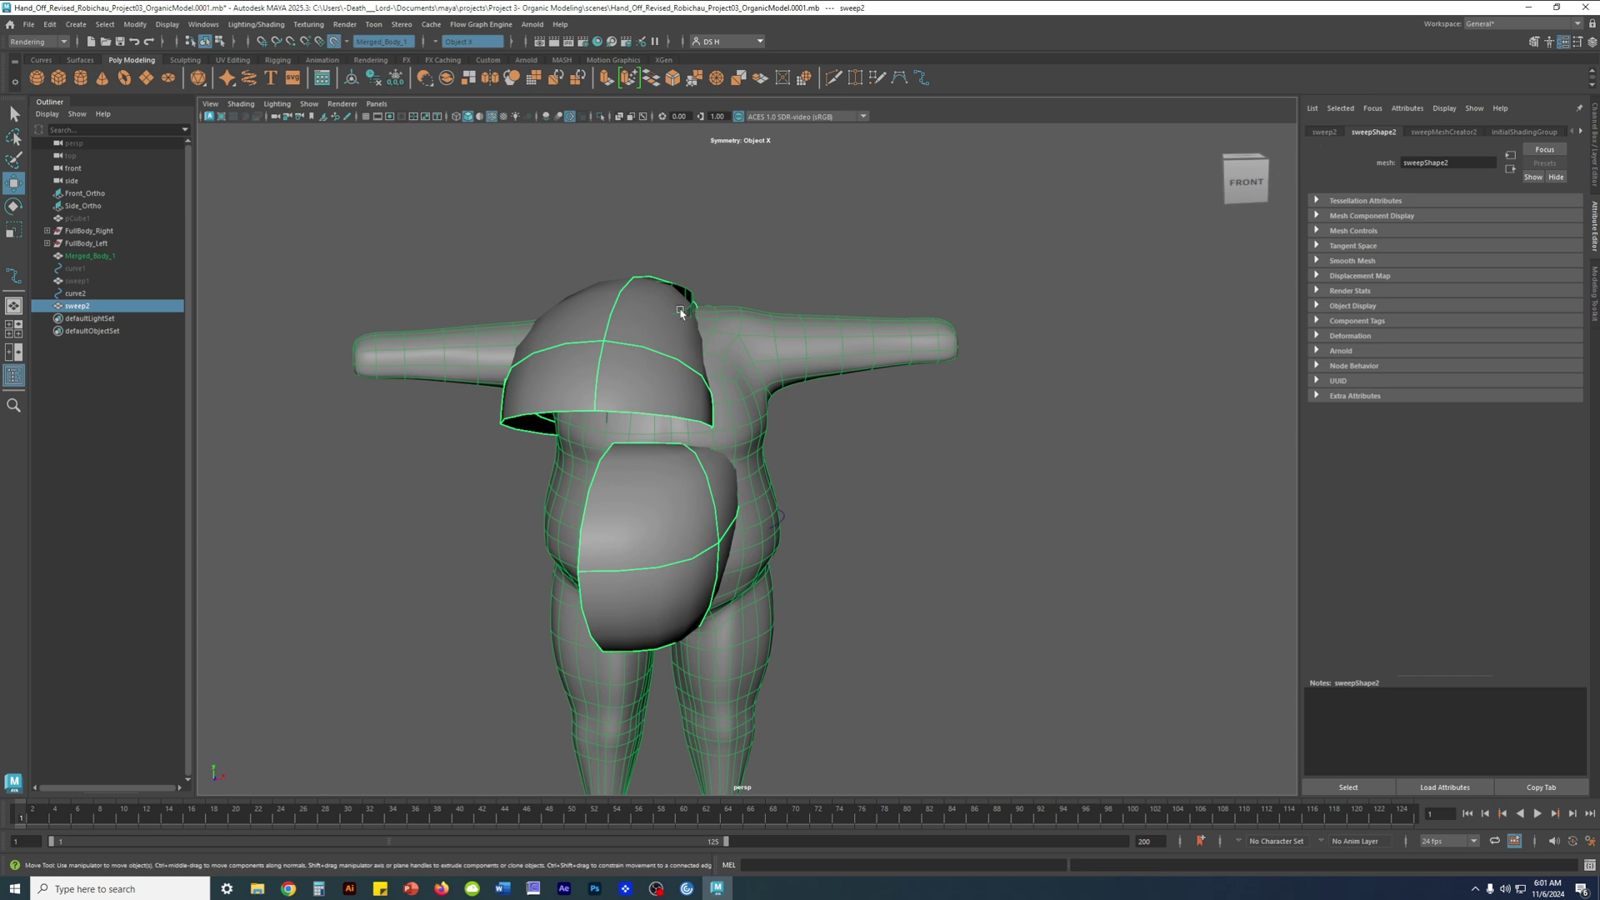
pyautogui.moveTo(681, 314)
pyautogui.keyDown('alt'); pyautogui.mouseDown()
pyautogui.moveTo(731, 303)
pyautogui.moveTo(700, 311)
pyautogui.mouseUp(); pyautogui.keyUp('alt')
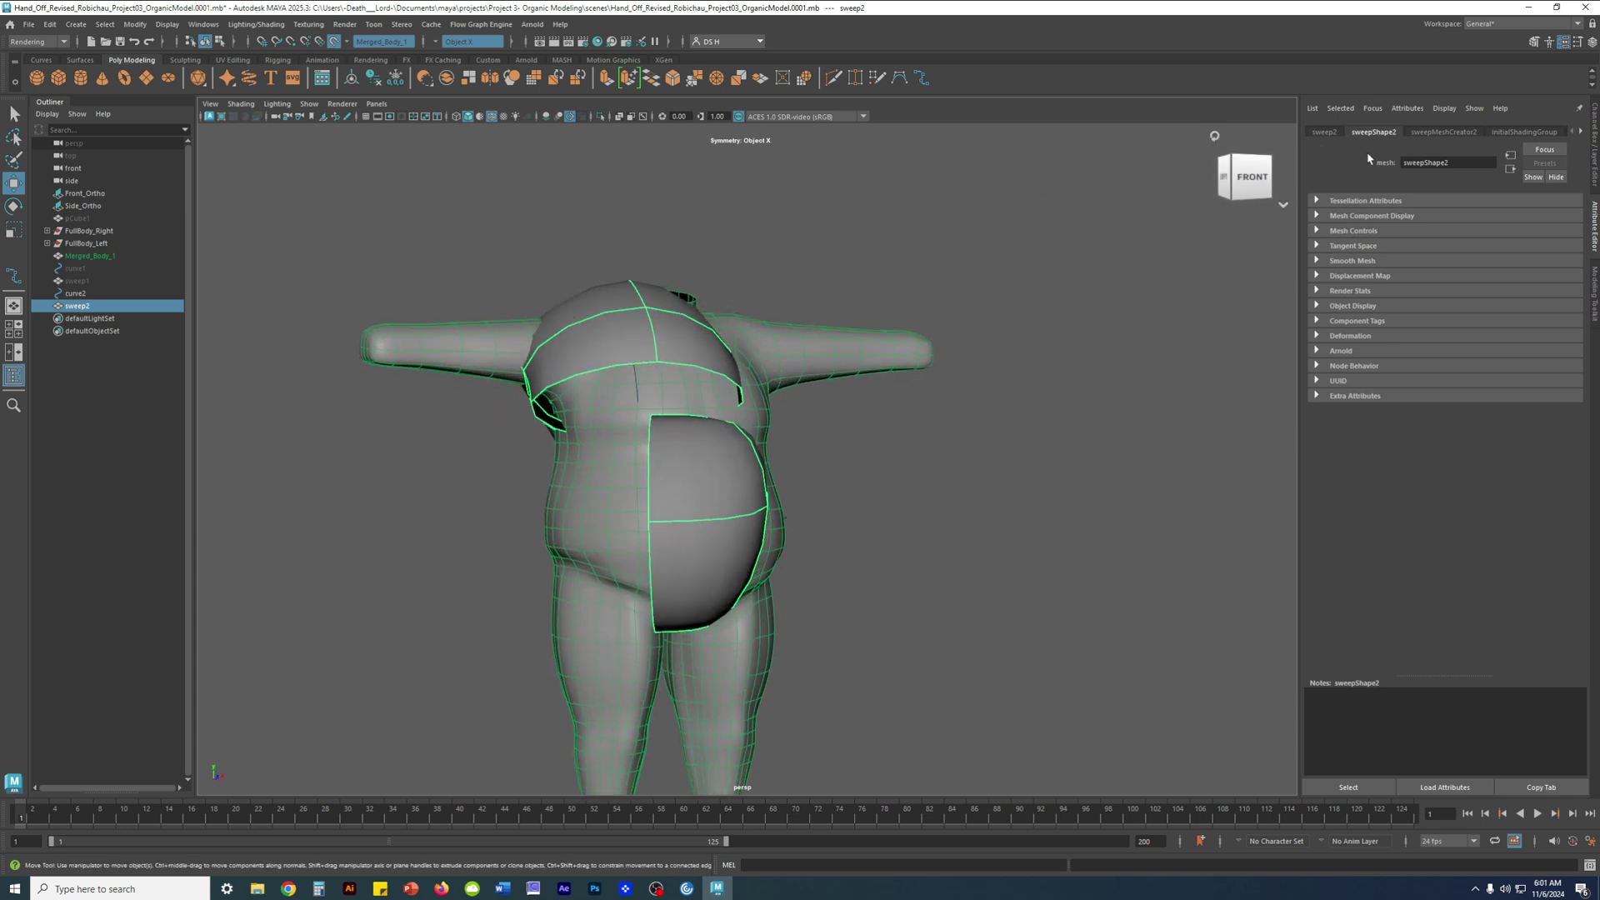
# Change the sweep profile to Line, and collapse the Distribution and Alignment settings
pyautogui.click(1446, 132)
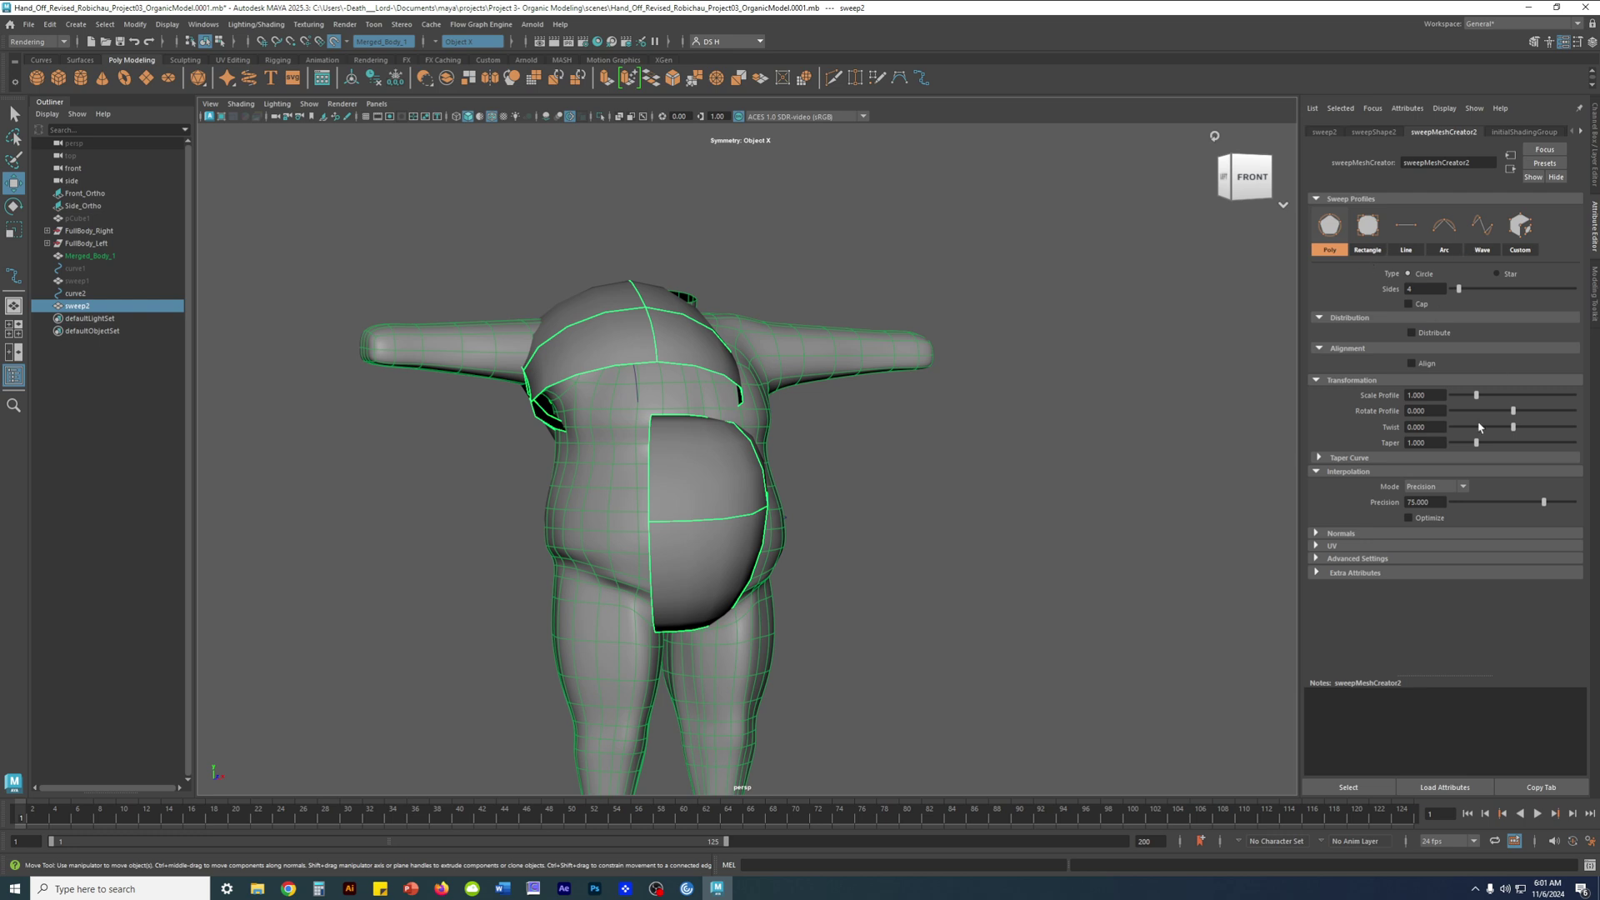
pyautogui.keyDown('alt'); pyautogui.moveTo(800, 375); pyautogui.dragTo(874, 409); pyautogui.keyUp('alt')
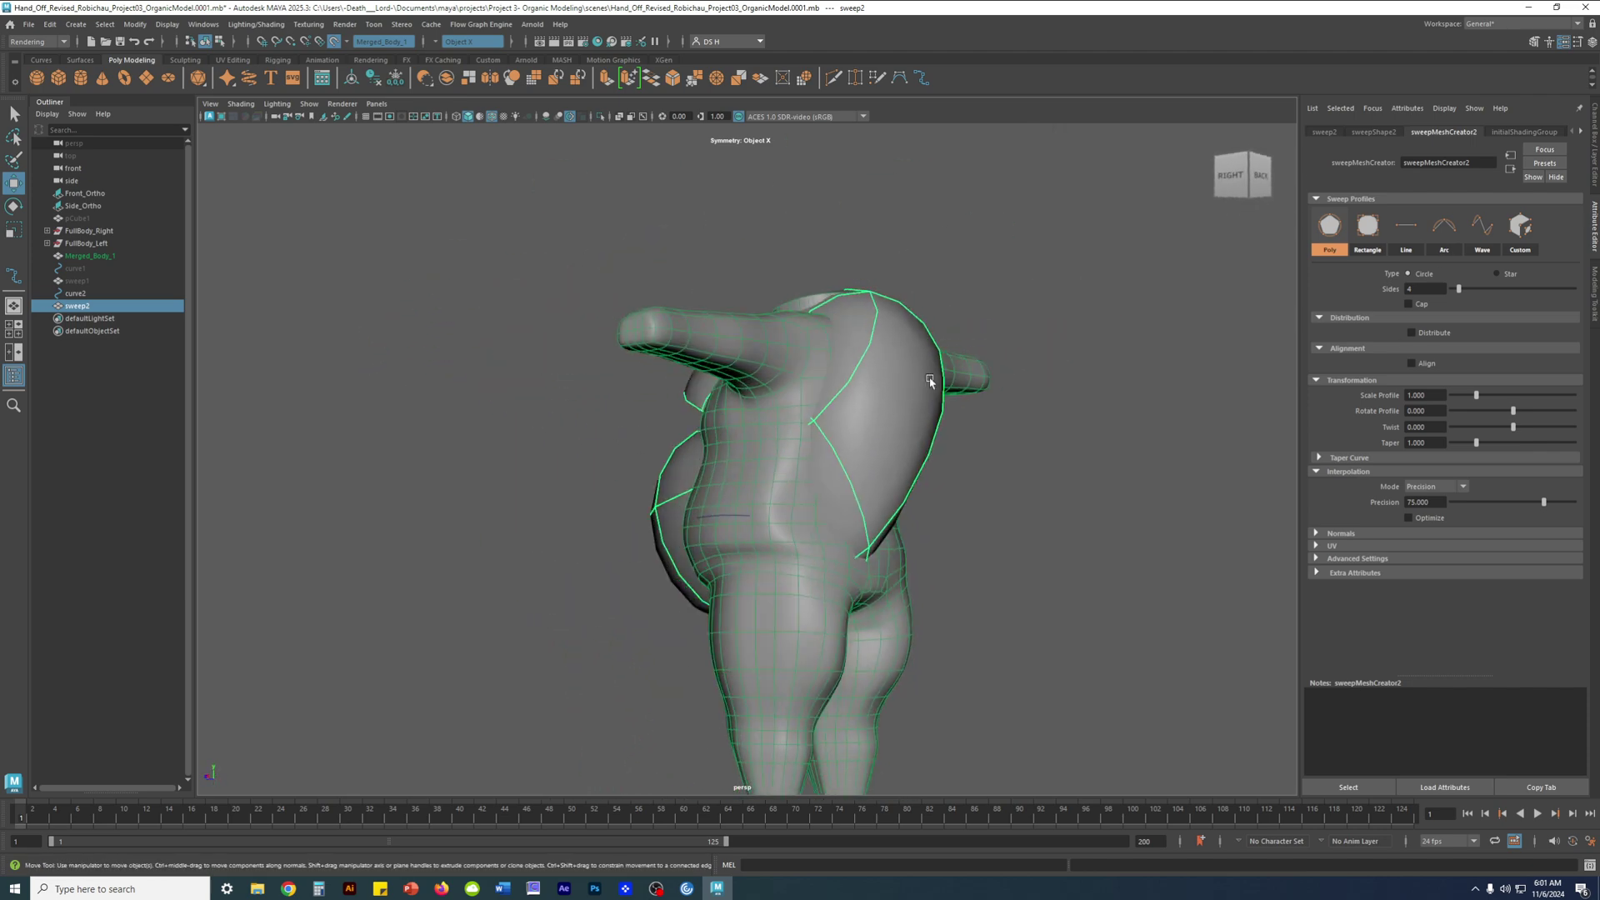
pyautogui.click(1405, 236)
pyautogui.keyDown('alt'); pyautogui.moveTo(771, 435); pyautogui.dragTo(1000, 466); pyautogui.keyUp('alt')
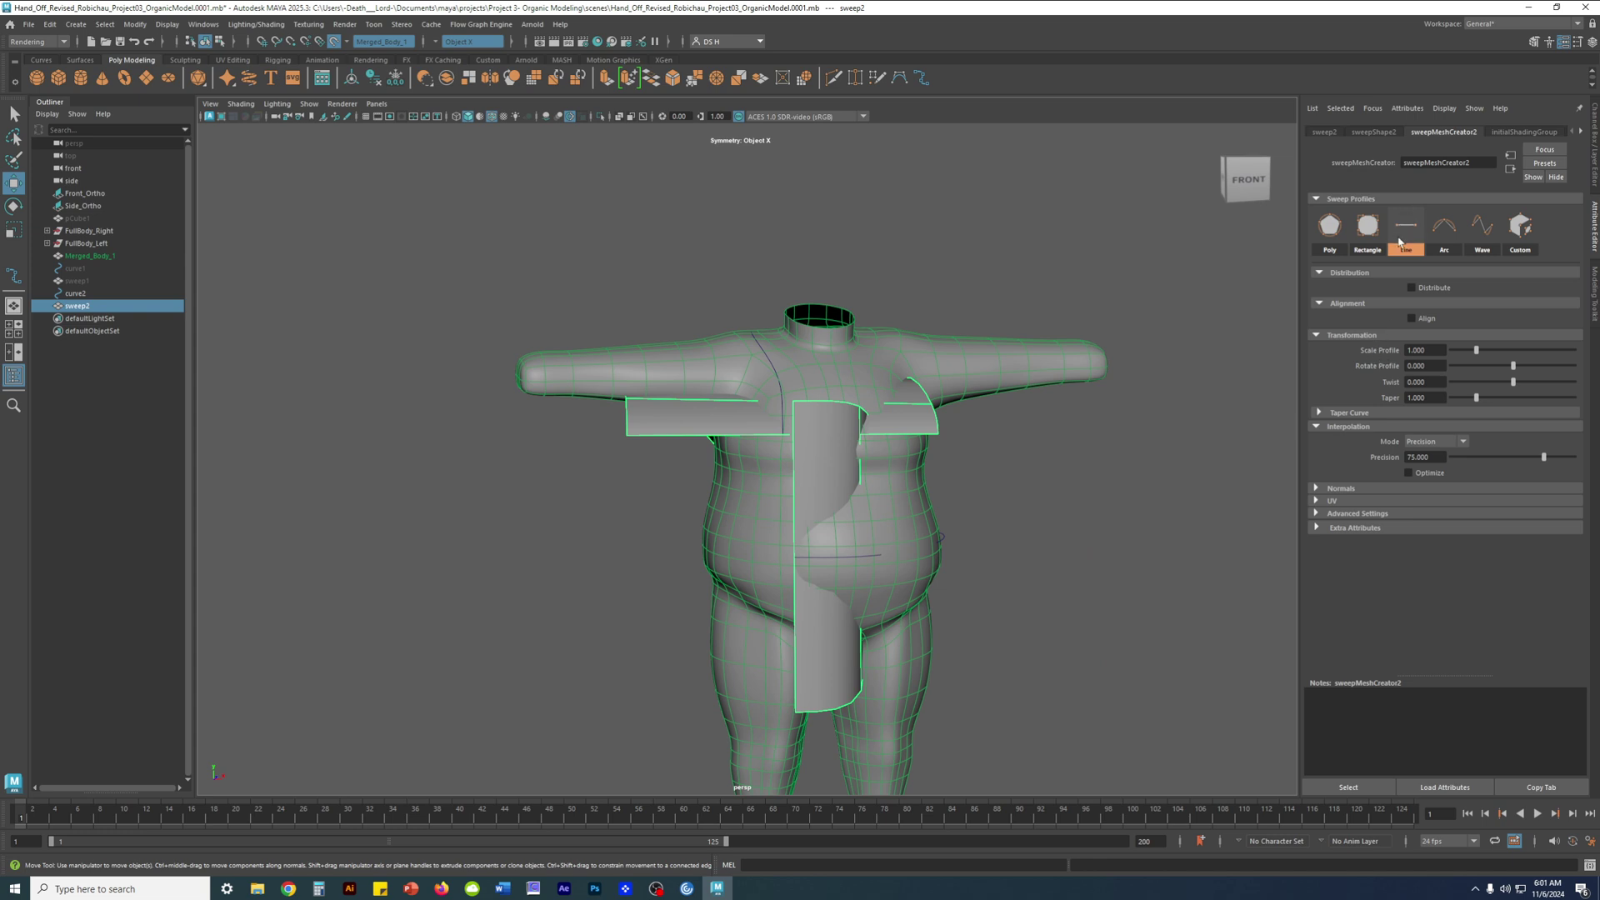
pyautogui.click(1335, 277)
pyautogui.click(1342, 285)
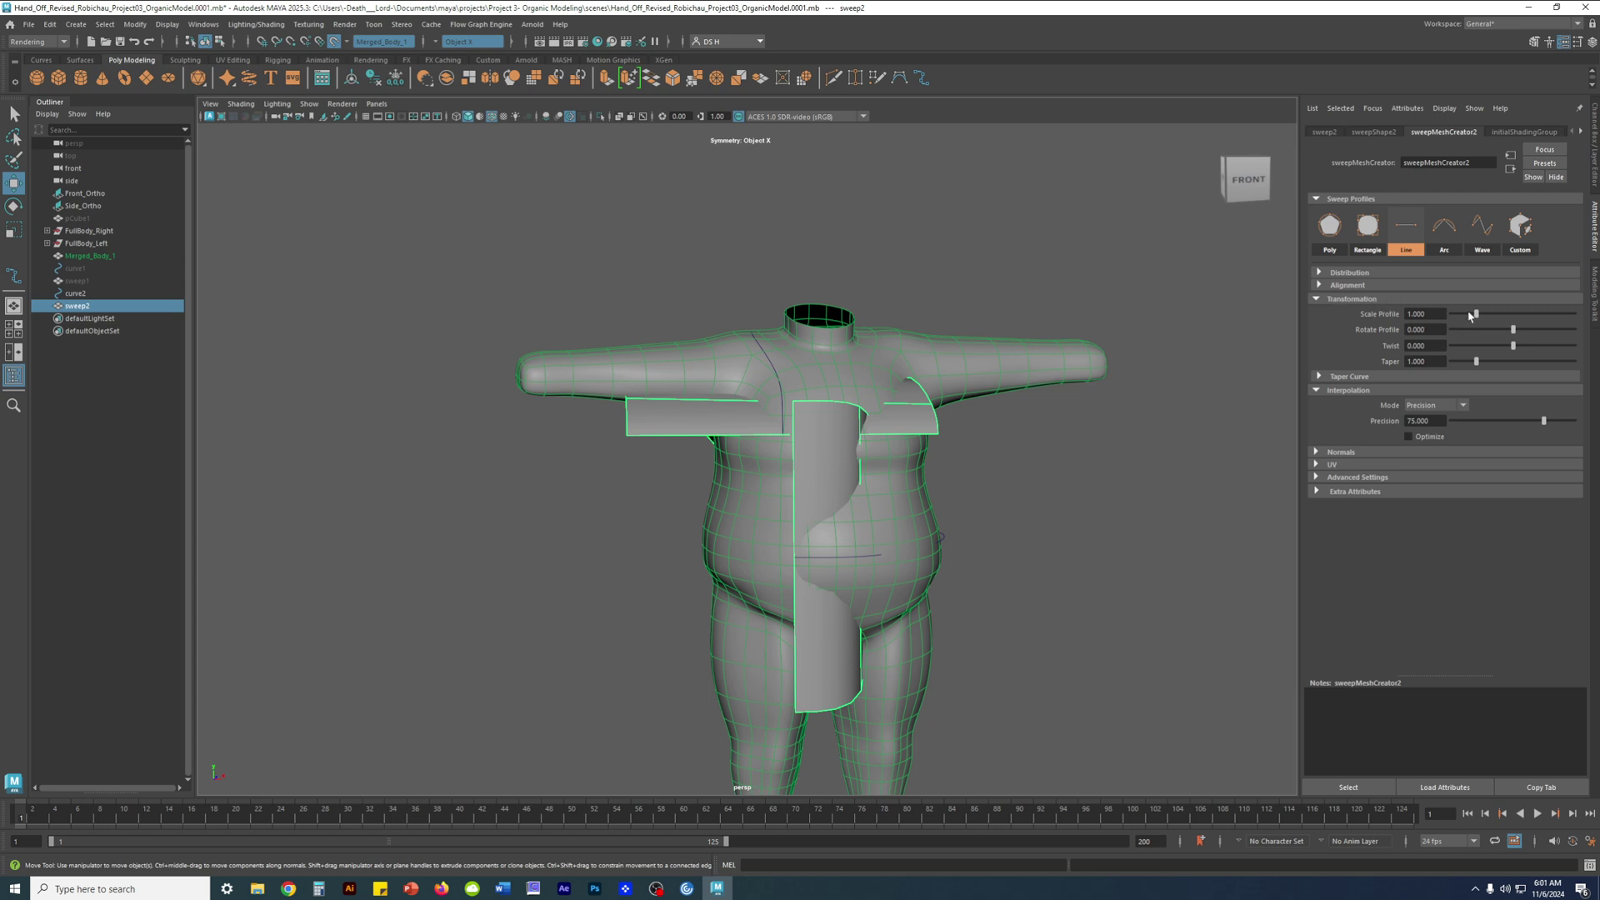
# Reduce the sweep's Scale Profile to about 0.28 to narrow the sash
pyautogui.moveTo(1473, 316); pyautogui.dragTo(1465, 317)
pyautogui.keyDown('alt'); pyautogui.moveTo(953, 417); pyautogui.dragTo(834, 429); pyautogui.keyUp('alt')
pyautogui.moveTo(1464, 314); pyautogui.dragTo(1459, 315)
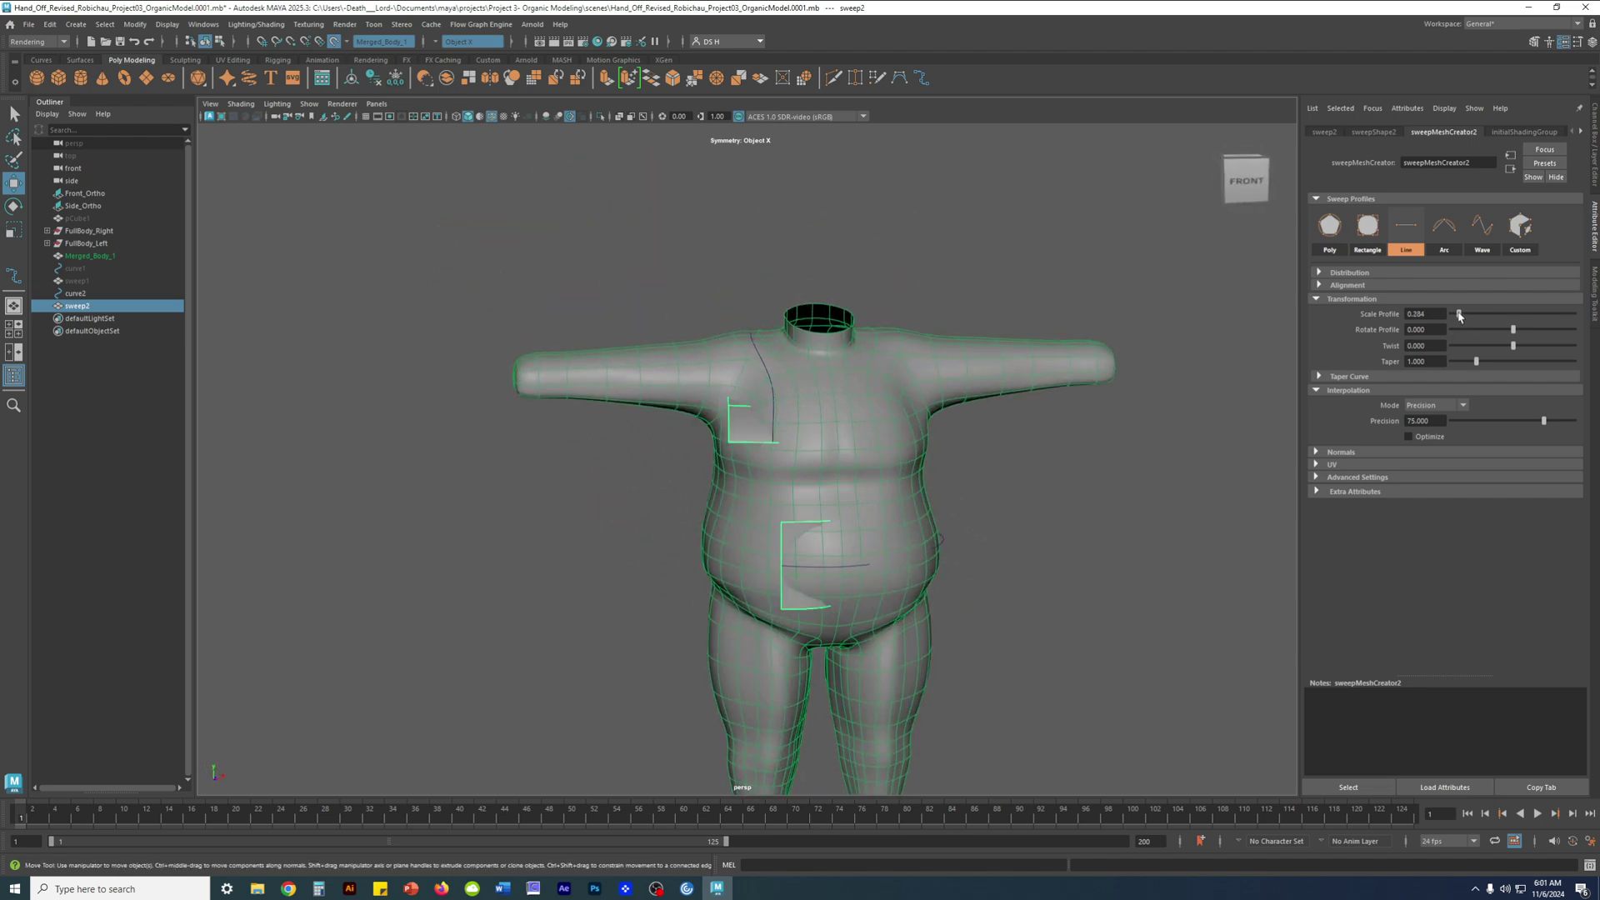
pyautogui.moveTo(1039, 395)
pyautogui.keyDown('alt'); pyautogui.mouseDown()
pyautogui.moveTo(1118, 371)
pyautogui.moveTo(1083, 400)
pyautogui.moveTo(1067, 392)
pyautogui.mouseUp(); pyautogui.keyUp('alt')
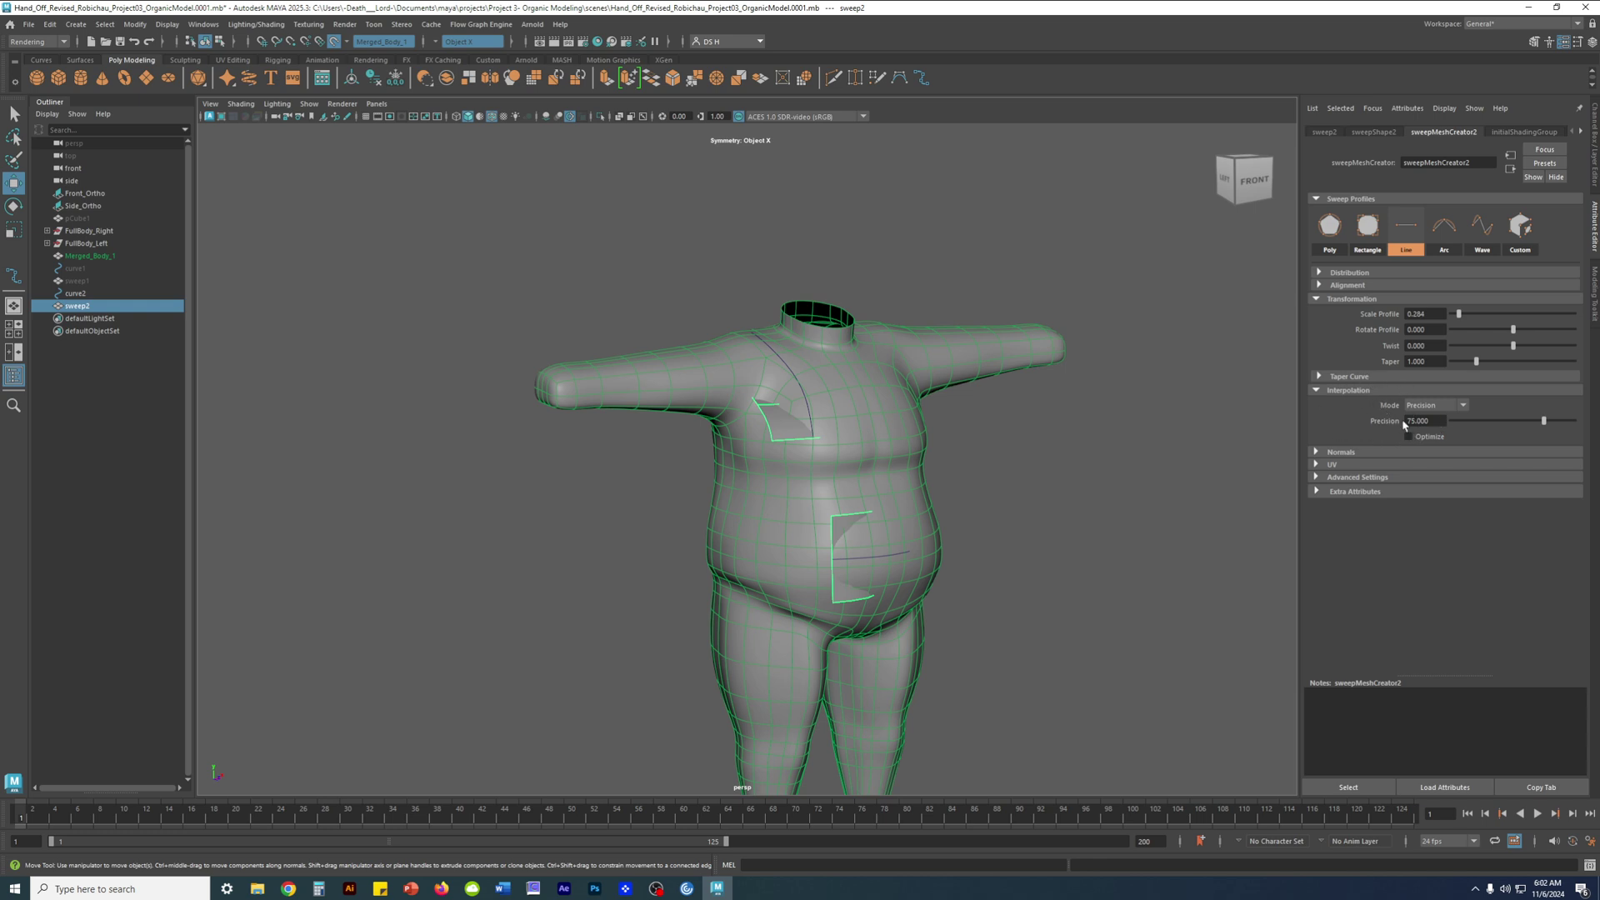
# Lower the interpolation Precision to about 33 and set the Scale Profile to about 0.36
pyautogui.moveTo(1547, 423); pyautogui.dragTo(1519, 423)
pyautogui.moveTo(1540, 424); pyautogui.dragTo(1491, 422)
pyautogui.moveTo(1459, 318); pyautogui.dragTo(1460, 318)
pyautogui.click(1384, 379)
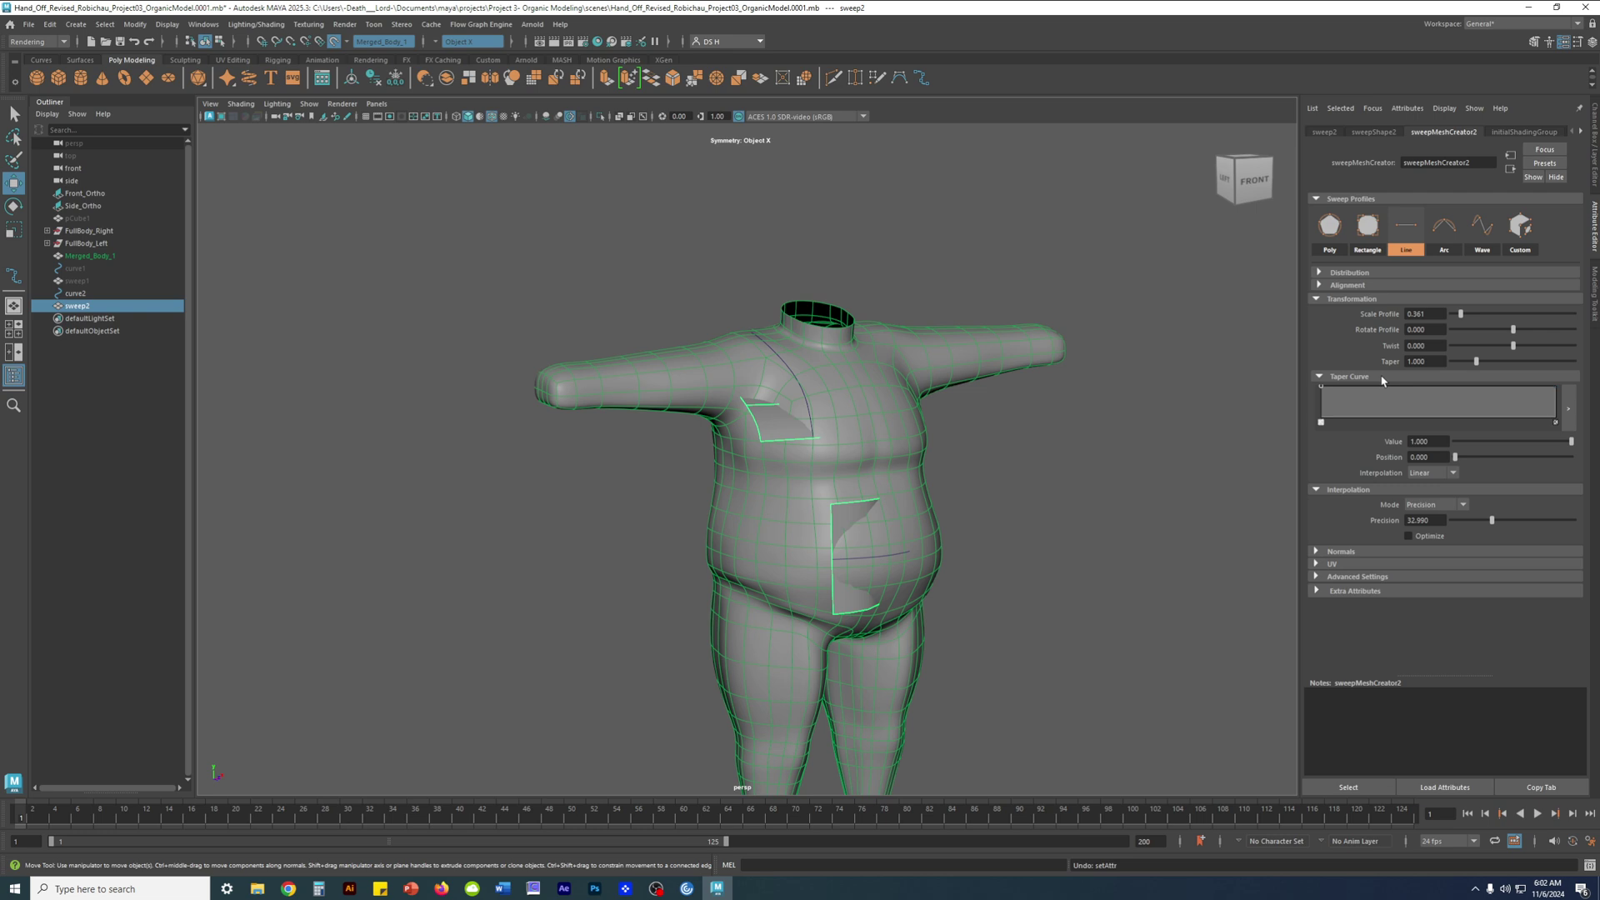
pyautogui.click(1366, 378)
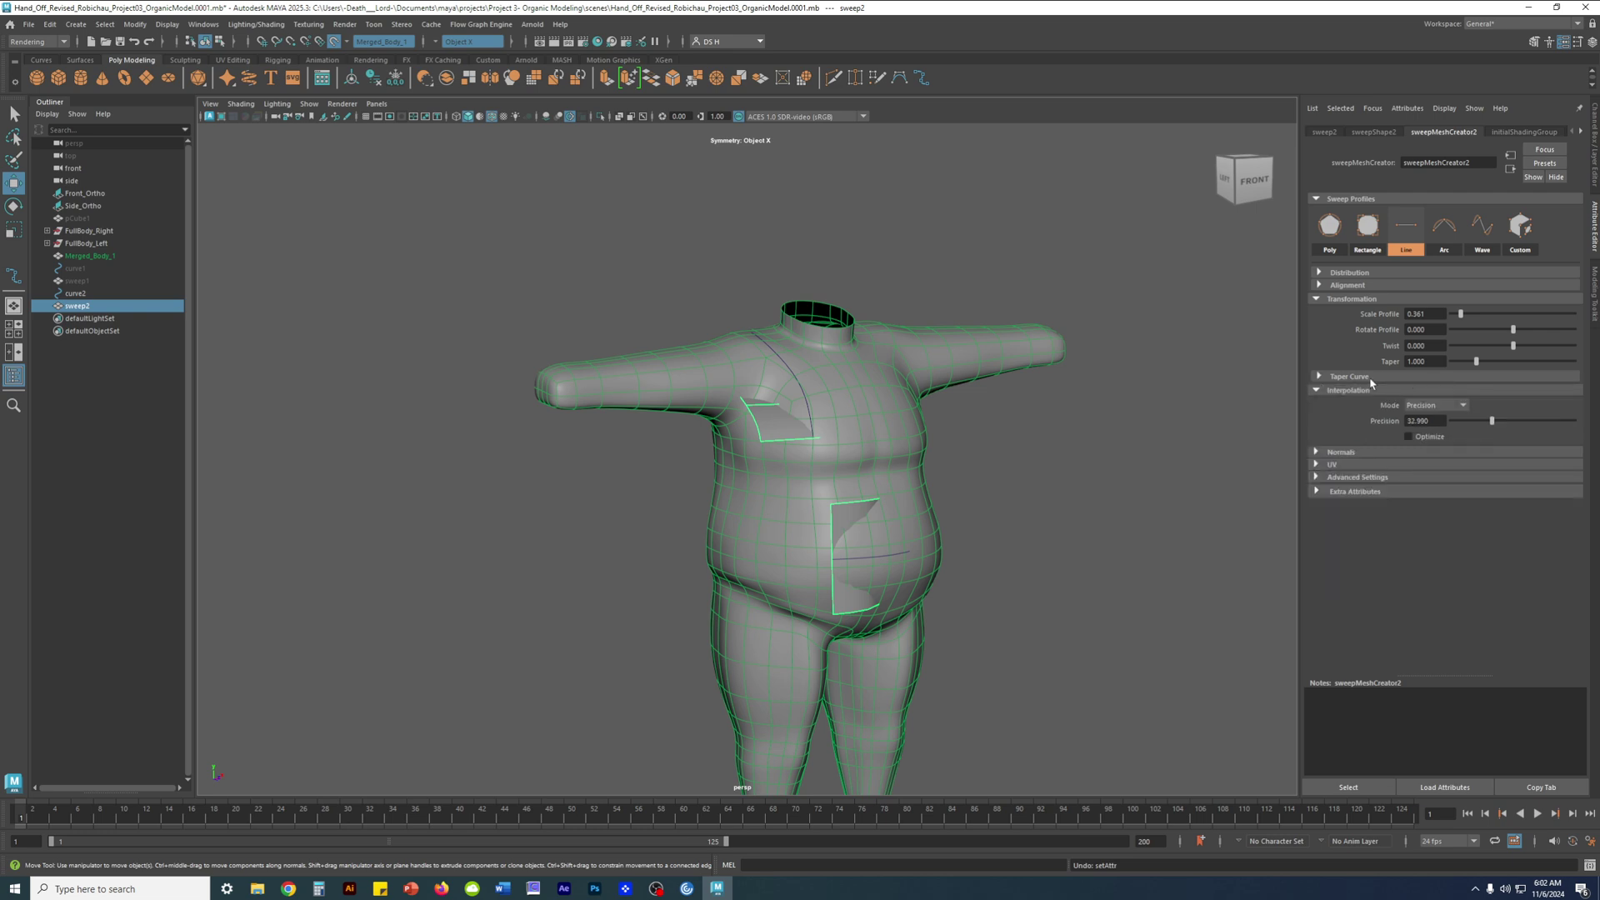
# Try the Start to End interpolation mode and switch back to Precision
pyautogui.click(1463, 407)
pyautogui.click(1425, 432)
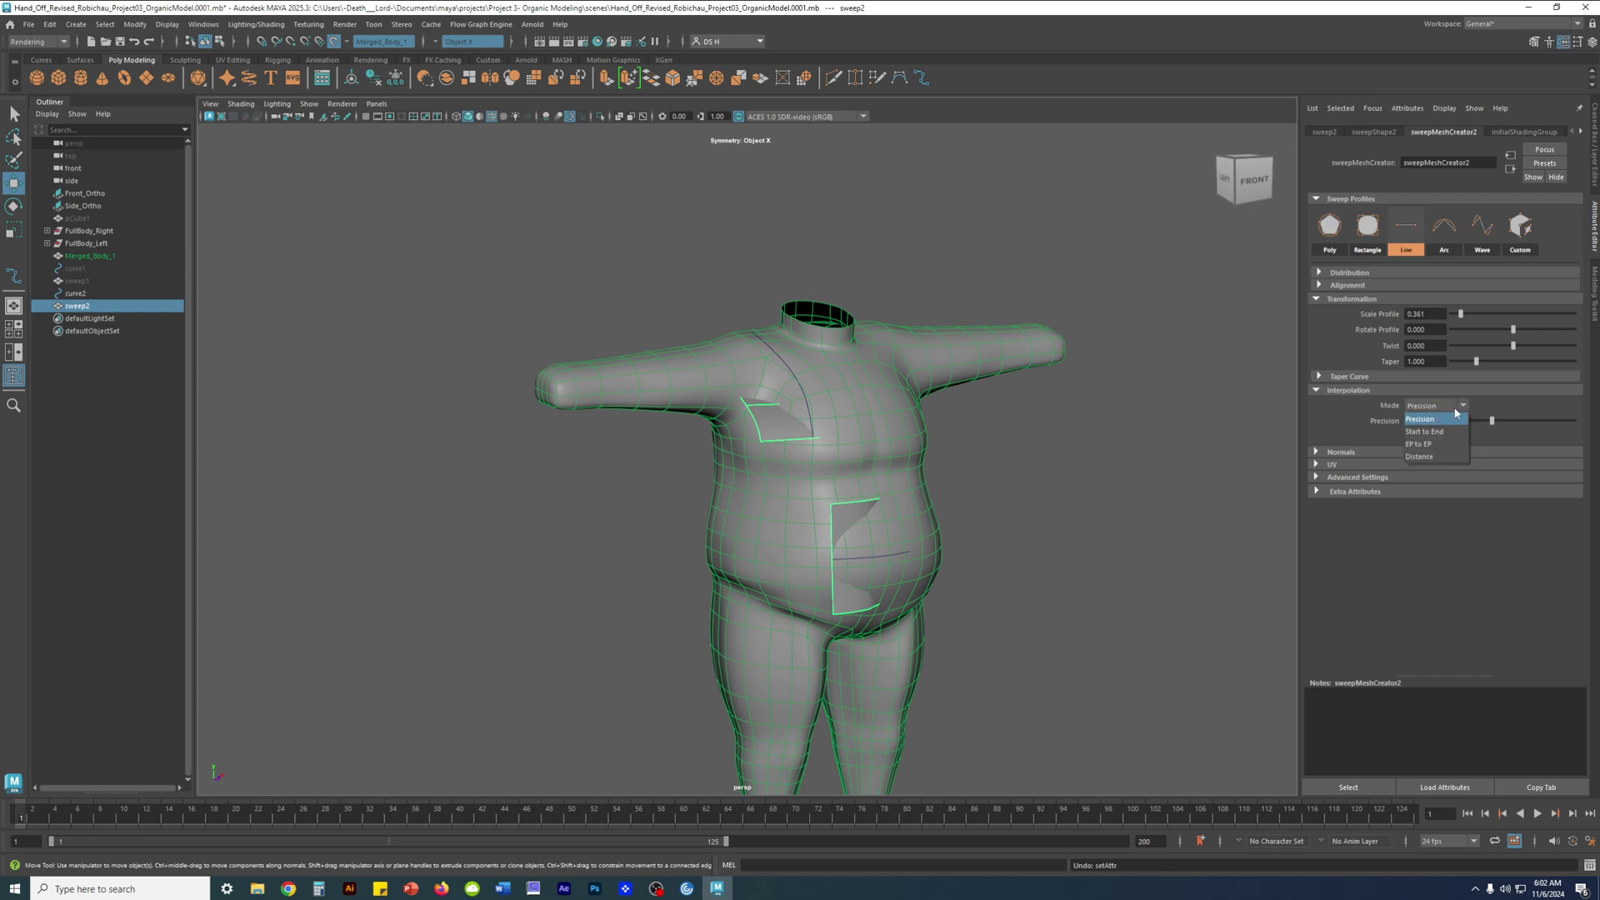
pyautogui.click(1433, 405)
pyautogui.click(1416, 417)
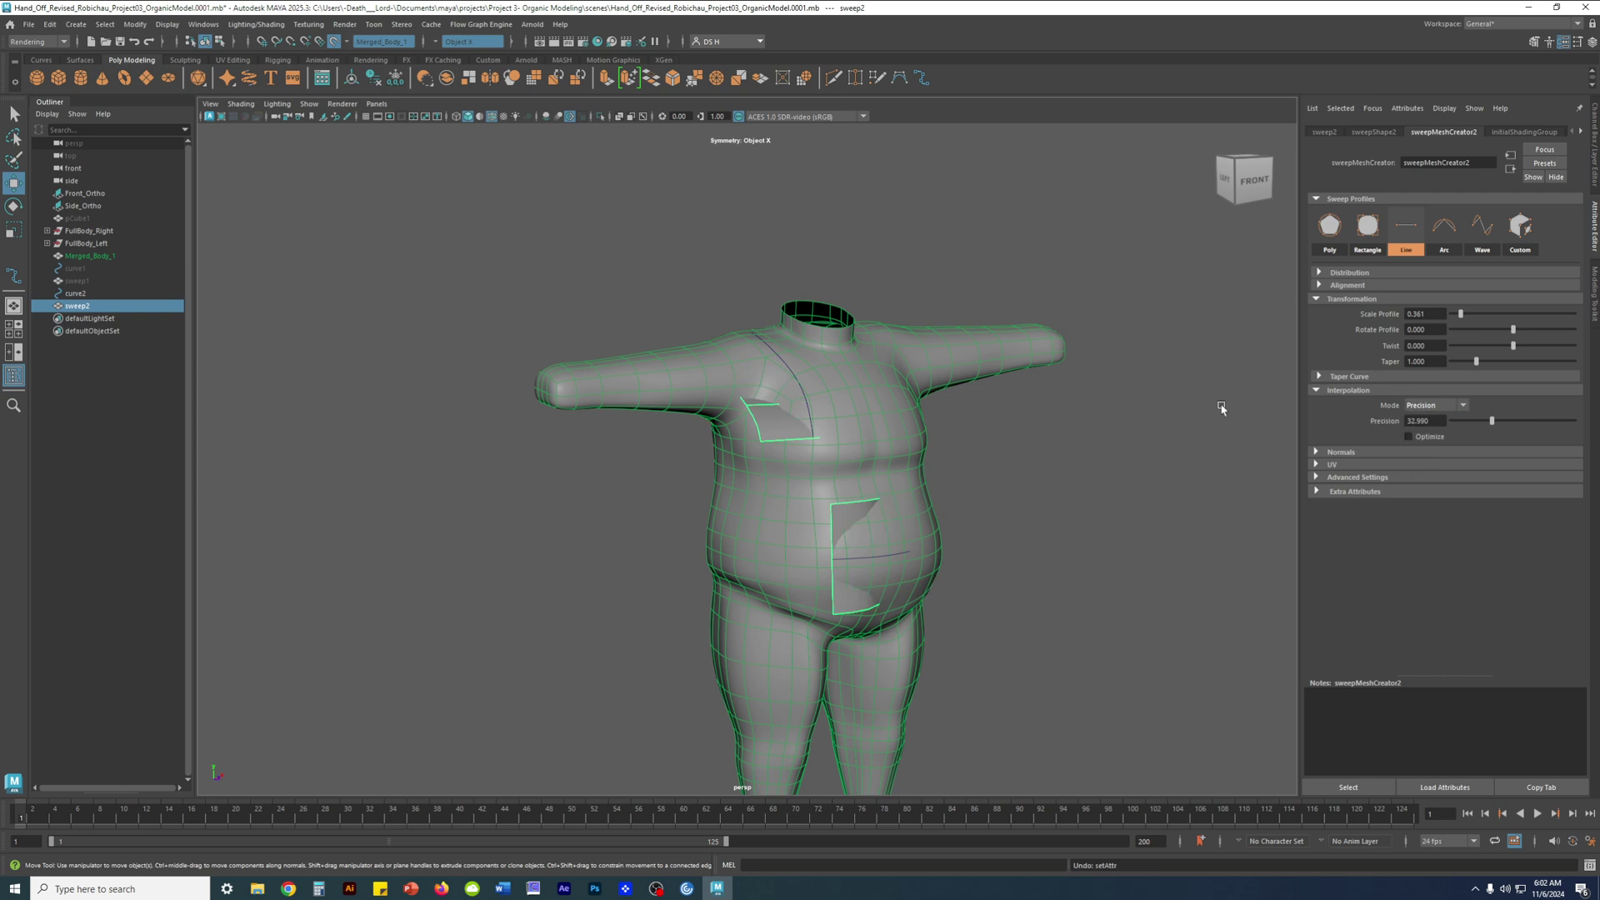
# Raise the interpolation Precision to about 91 and check the sash's segments in wireframe from the back
pyautogui.moveTo(1462, 422); pyautogui.dragTo(1555, 422)
pyautogui.keyDown('alt'); pyautogui.moveTo(1034, 424); pyautogui.dragTo(1222, 424); pyautogui.keyUp('alt')
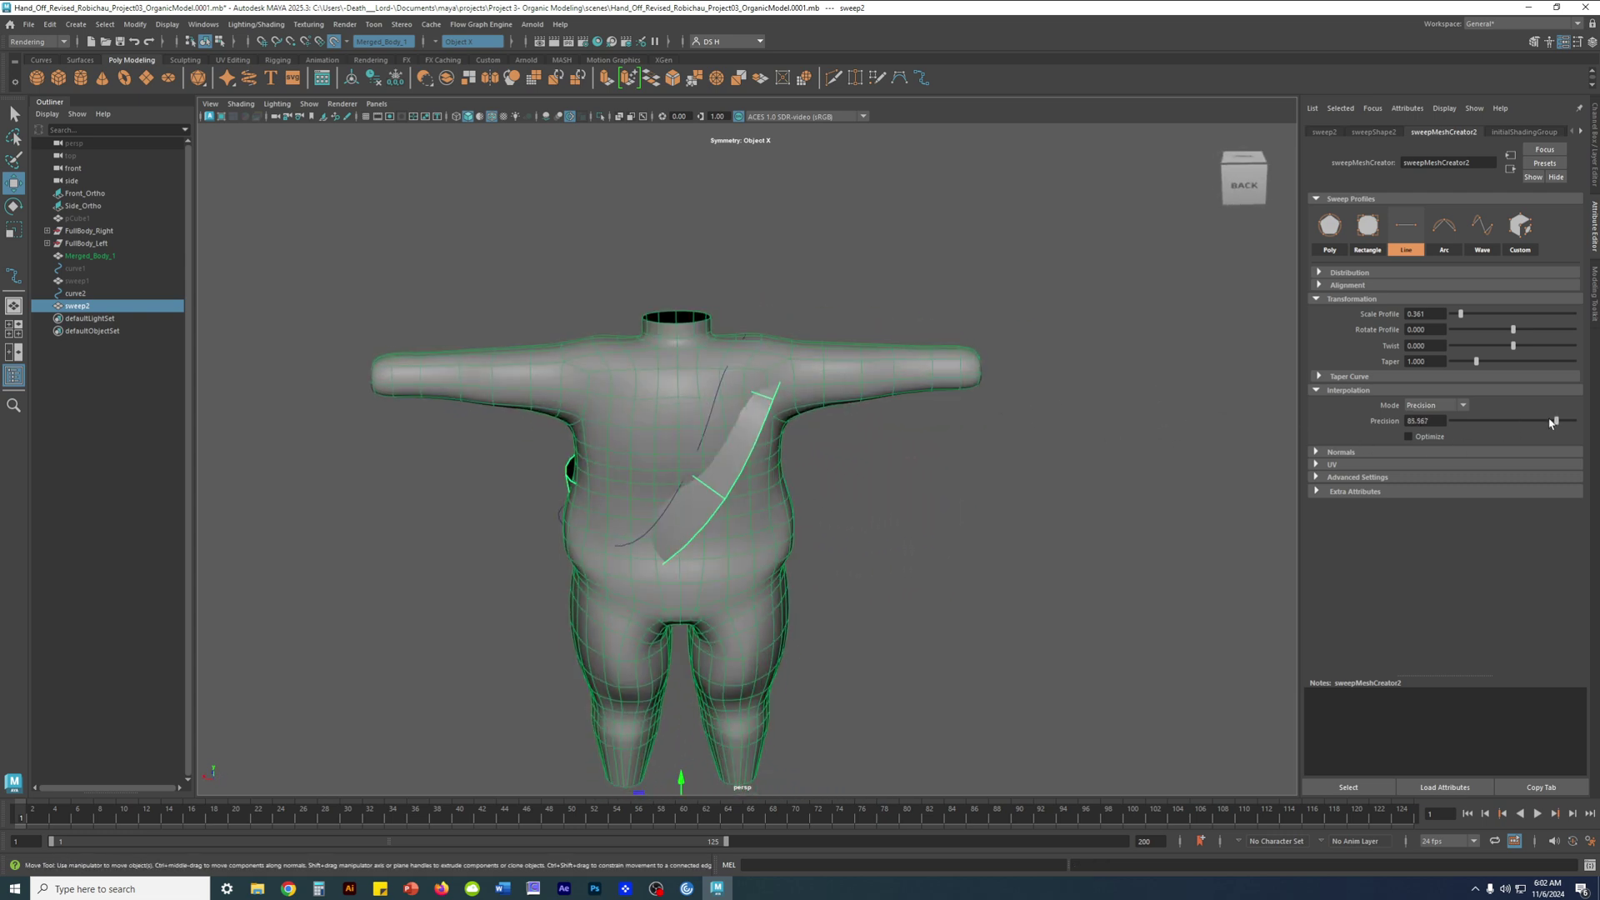
pyautogui.moveTo(1557, 422)
pyautogui.mouseDown()
pyautogui.moveTo(1535, 422)
pyautogui.moveTo(1562, 422)
pyautogui.mouseUp()
pyautogui.keyDown('alt'); pyautogui.moveTo(859, 411); pyautogui.dragTo(908, 413); pyautogui.keyUp('alt')
pyautogui.press('4')
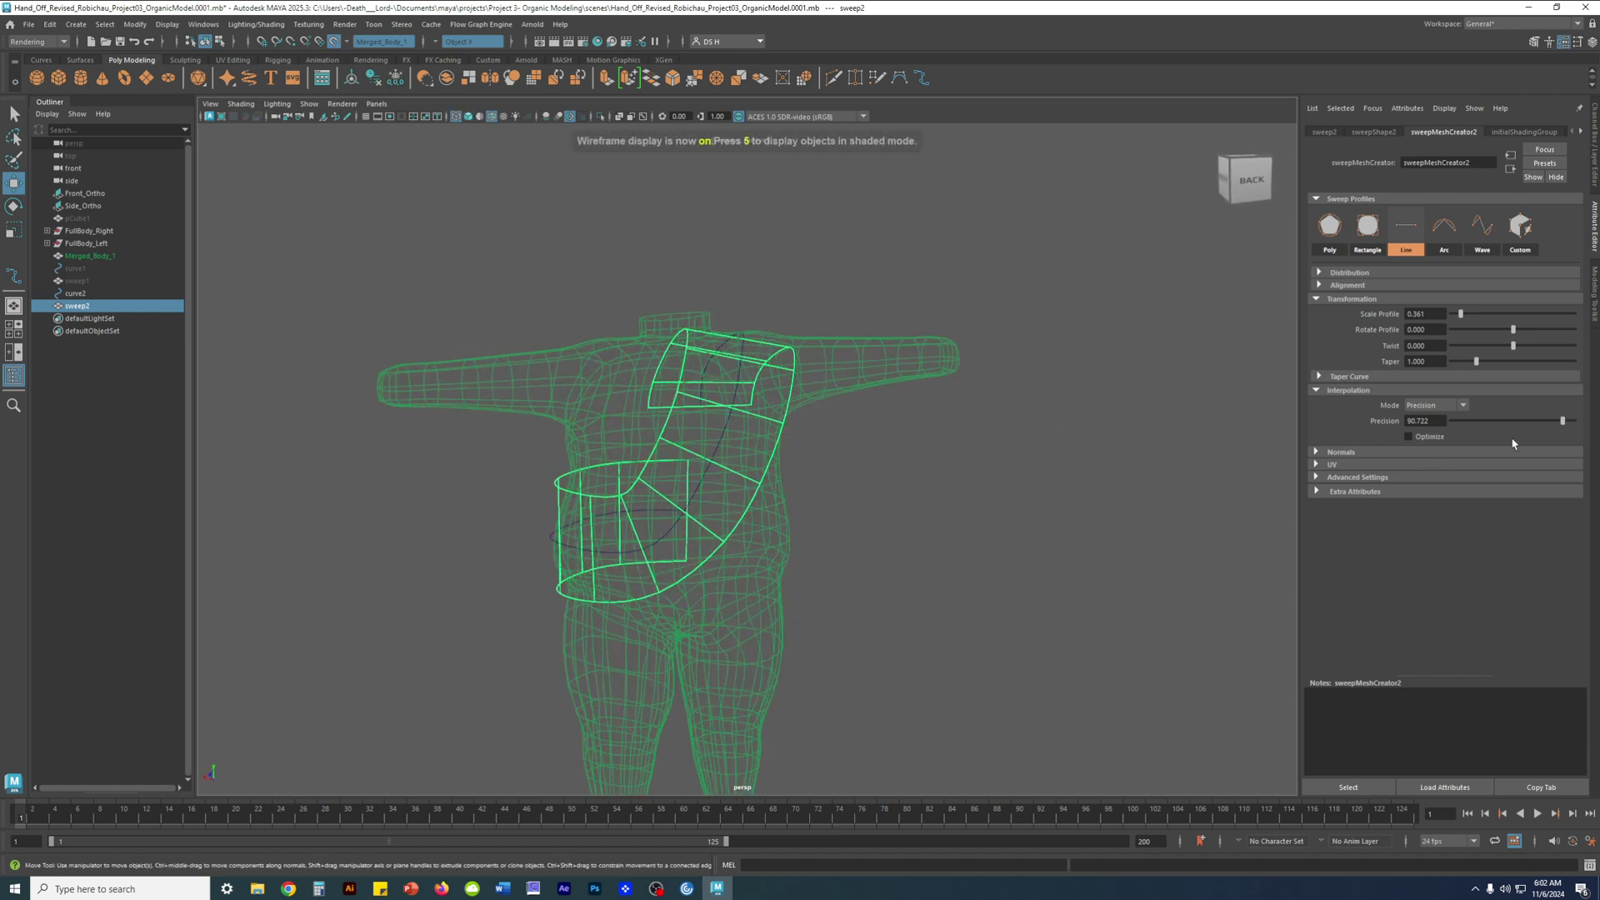
# Compare the sash's segmentation at a Precision of about 25 and about 86
pyautogui.moveTo(1540, 422); pyautogui.dragTo(1482, 422)
pyautogui.keyDown('alt'); pyautogui.moveTo(732, 422); pyautogui.dragTo(864, 431); pyautogui.keyUp('alt')
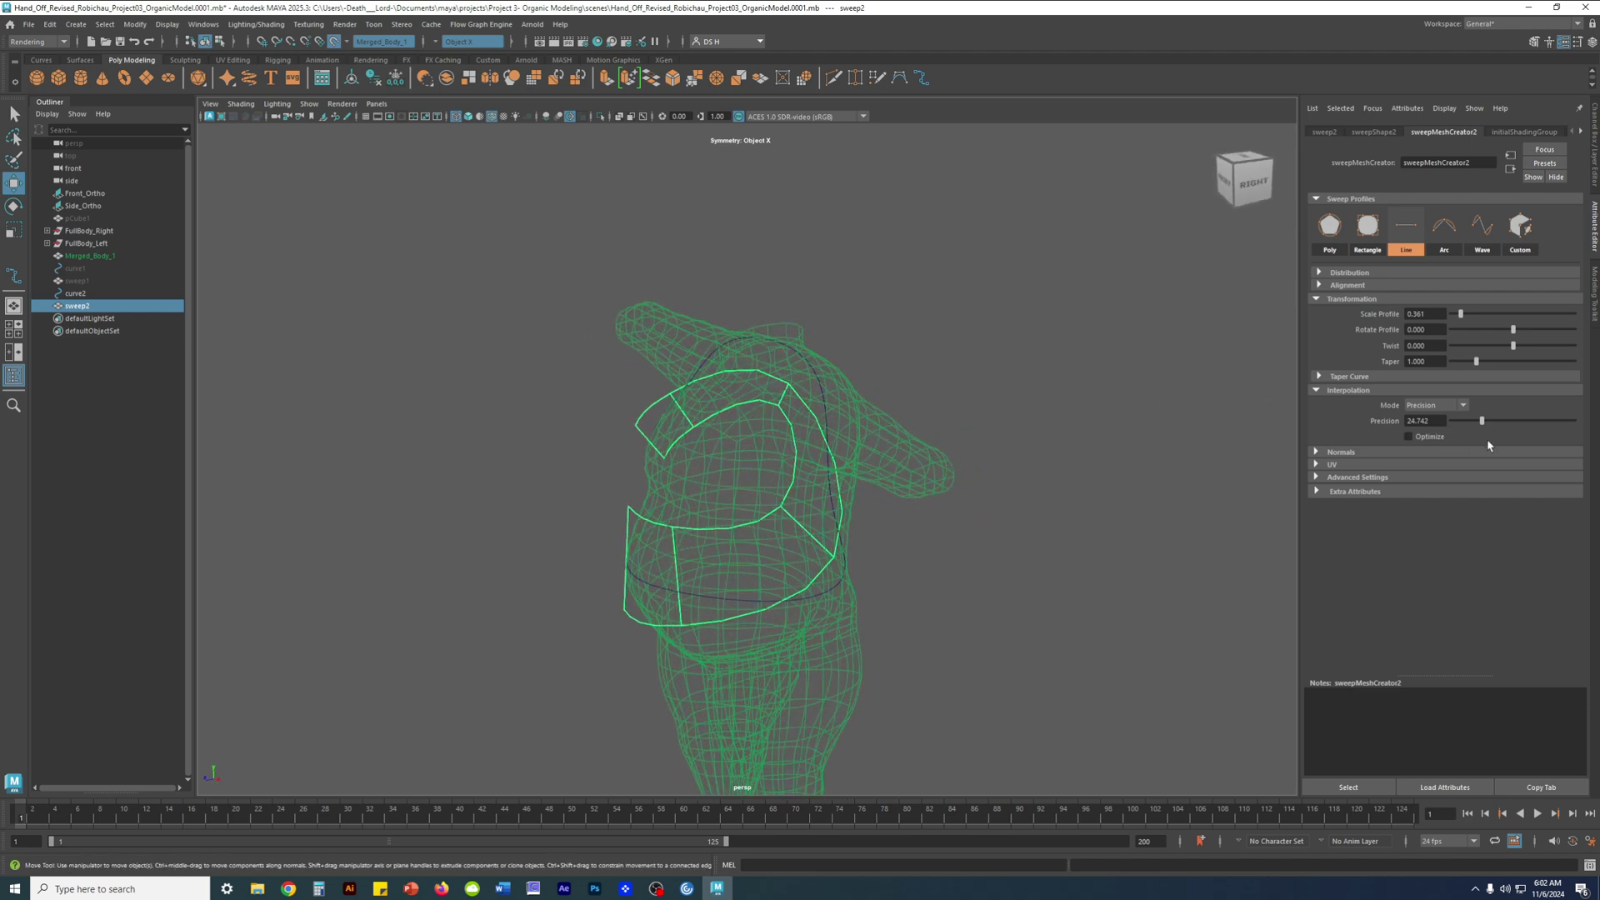
pyautogui.moveTo(1482, 422); pyautogui.dragTo(1501, 423)
pyautogui.moveTo(1546, 423); pyautogui.dragTo(1556, 425)
pyautogui.keyDown('alt'); pyautogui.moveTo(700, 408); pyautogui.dragTo(1036, 435); pyautogui.keyUp('alt')
pyautogui.press('5')
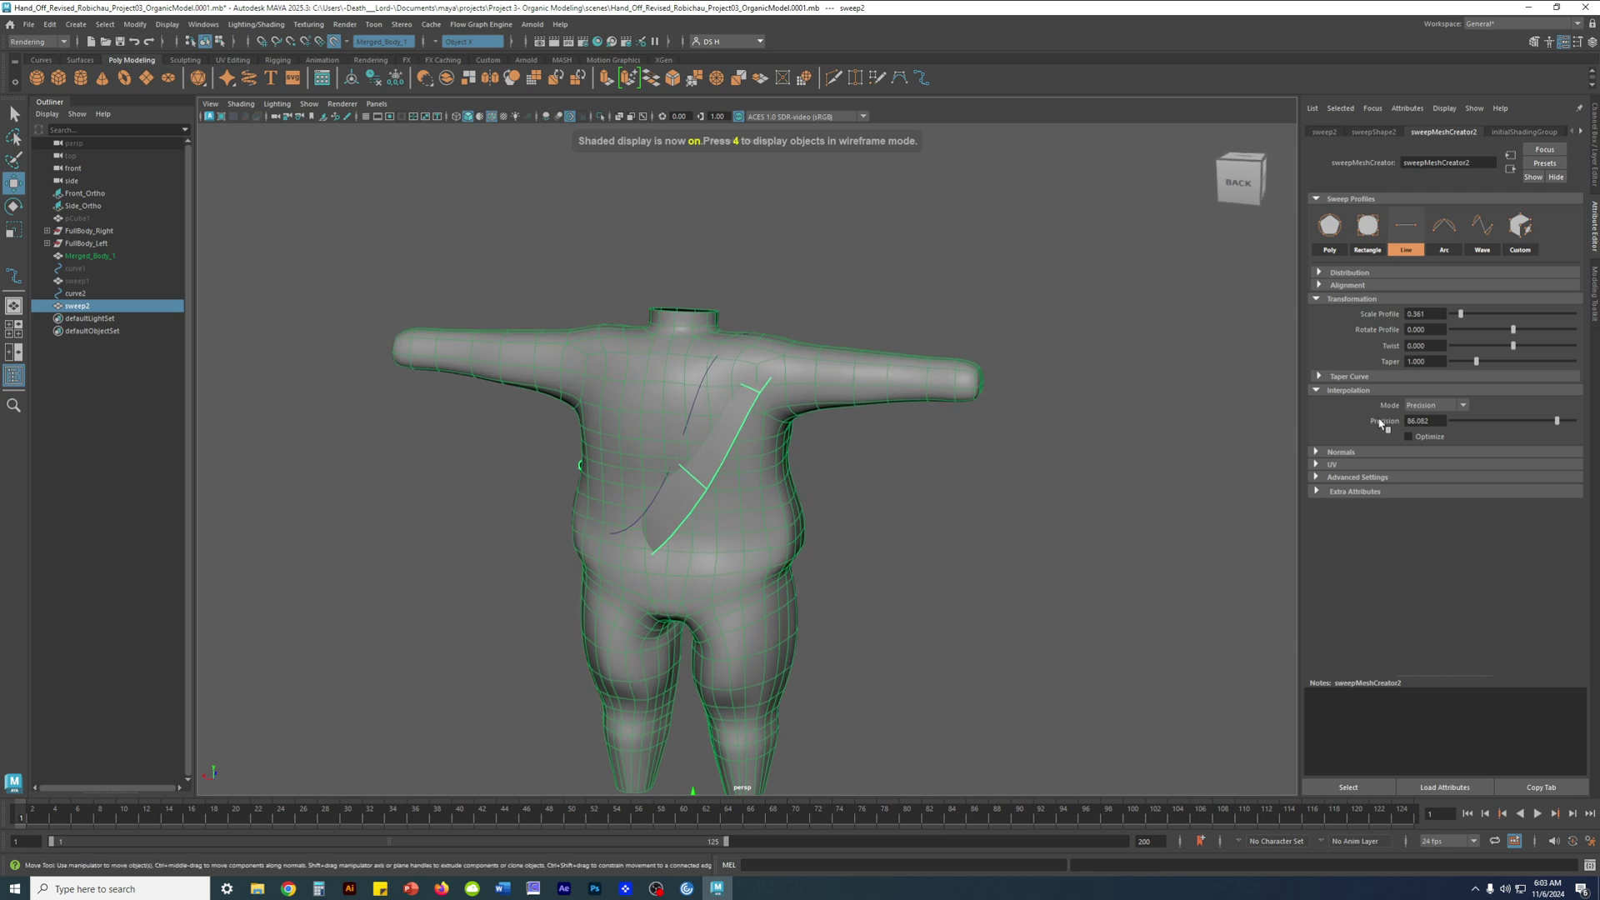
# Change the sweep's interpolation mode to Start to End and reduce the Steps to 8
pyautogui.click(1442, 410)
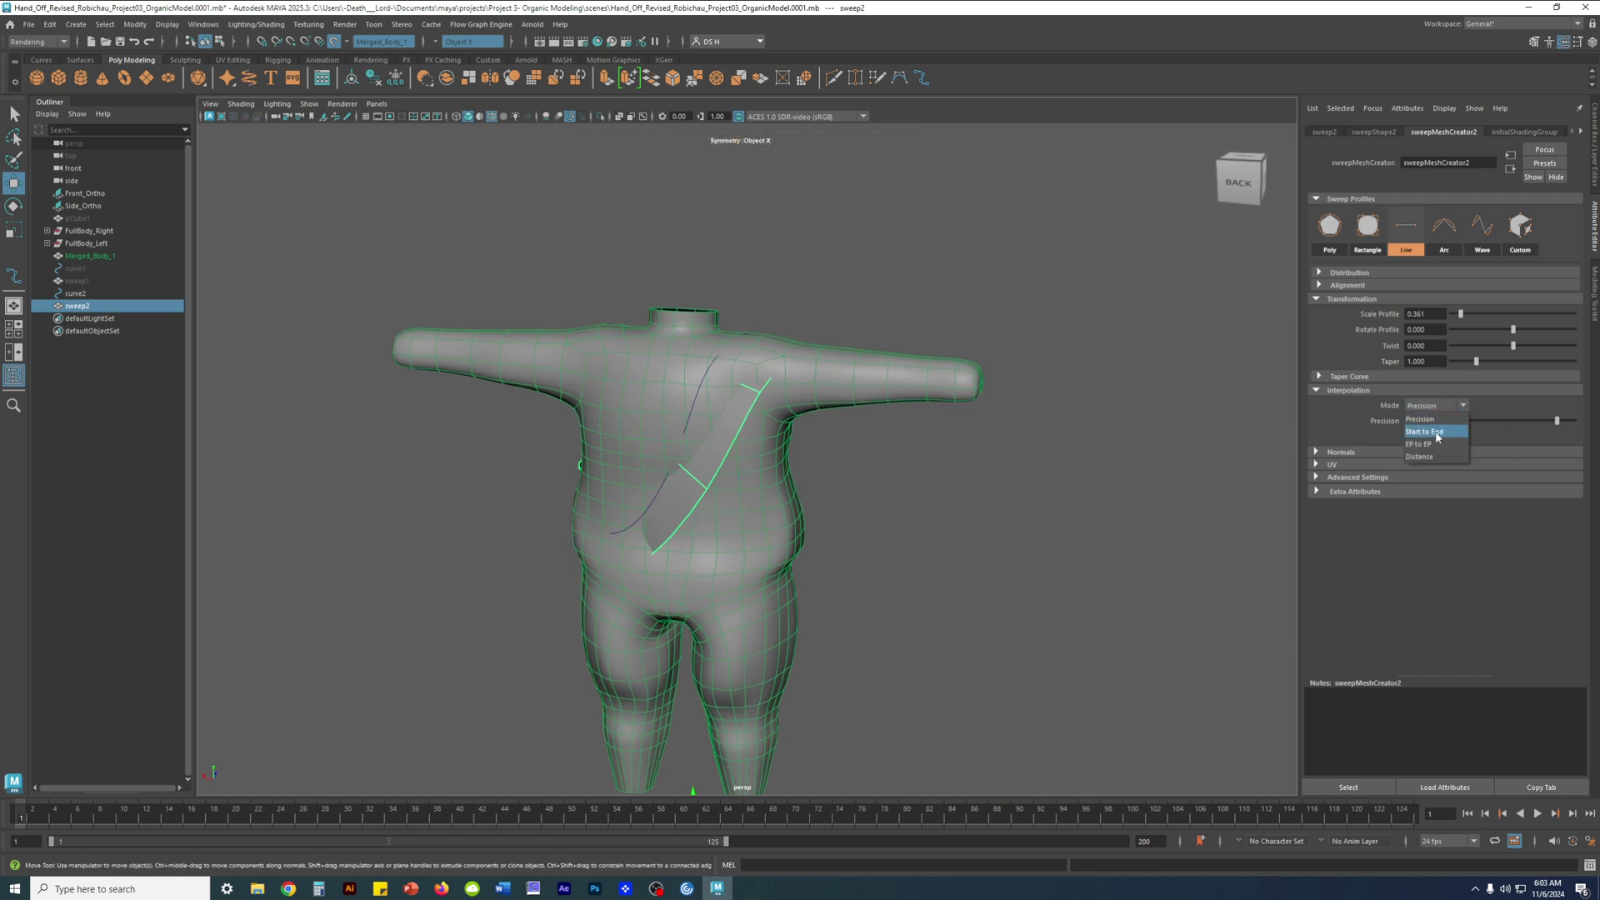
pyautogui.click(1426, 432)
pyautogui.moveTo(823, 436)
pyautogui.keyDown('alt'); pyautogui.mouseDown()
pyautogui.moveTo(573, 430)
pyautogui.moveTo(535, 408)
pyautogui.moveTo(560, 431)
pyautogui.mouseUp(); pyautogui.keyUp('alt')
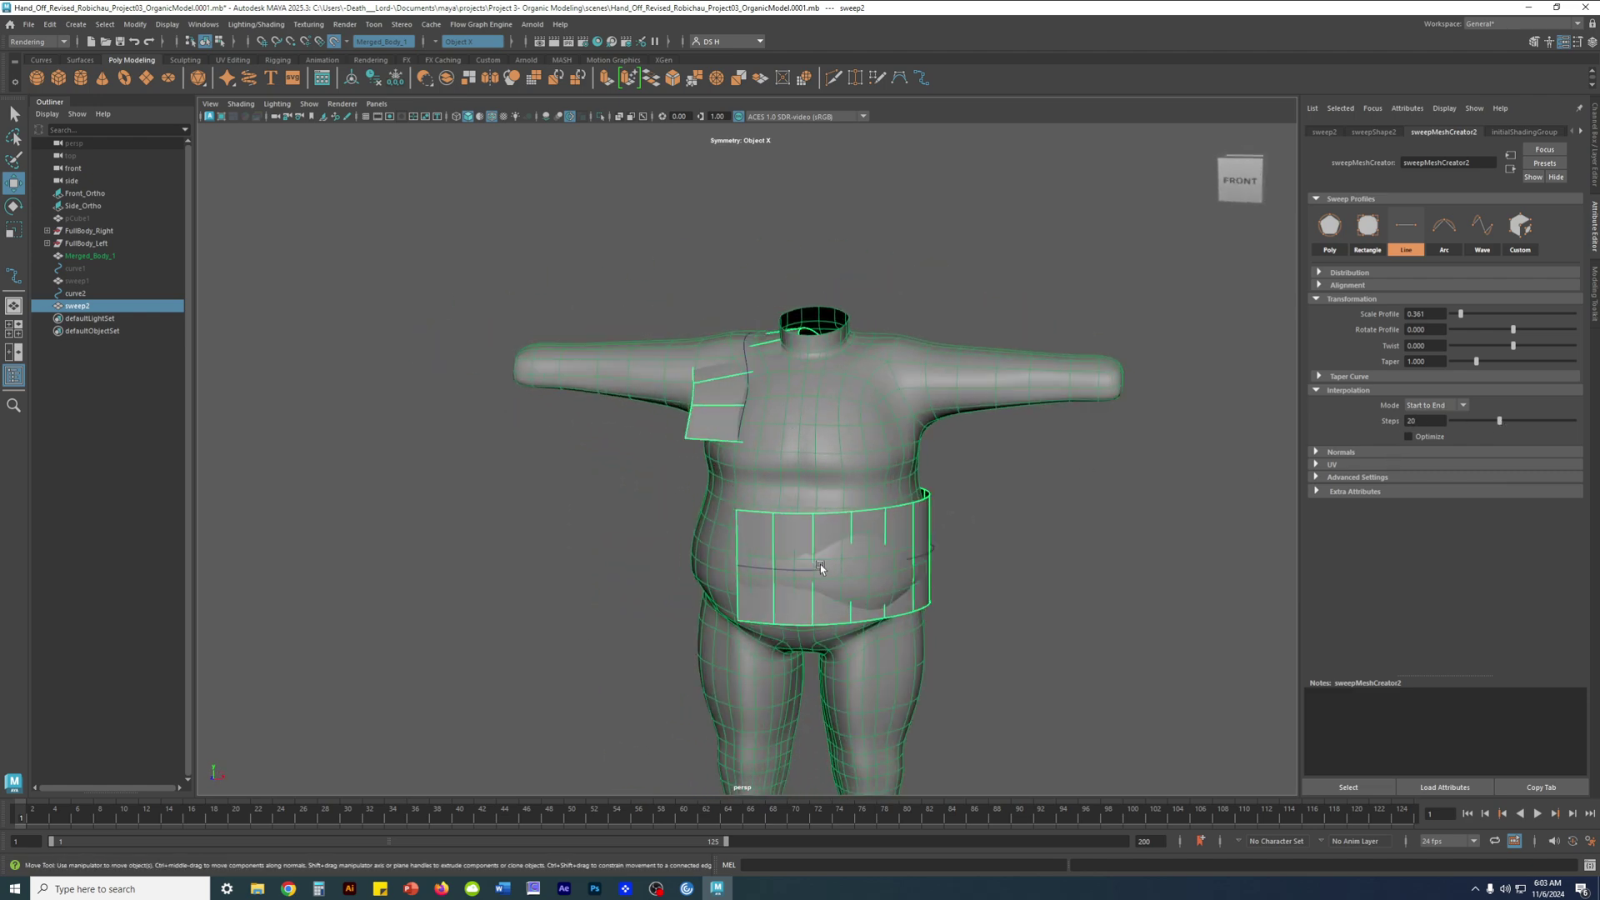
pyautogui.moveTo(1496, 421); pyautogui.dragTo(1470, 424)
pyautogui.keyDown('alt'); pyautogui.moveTo(816, 525); pyautogui.dragTo(761, 357); pyautogui.keyUp('alt')
pyautogui.press('4')
pyautogui.keyDown('alt'); pyautogui.moveTo(546, 566); pyautogui.dragTo(935, 508); pyautogui.keyUp('alt')
pyautogui.press('5')
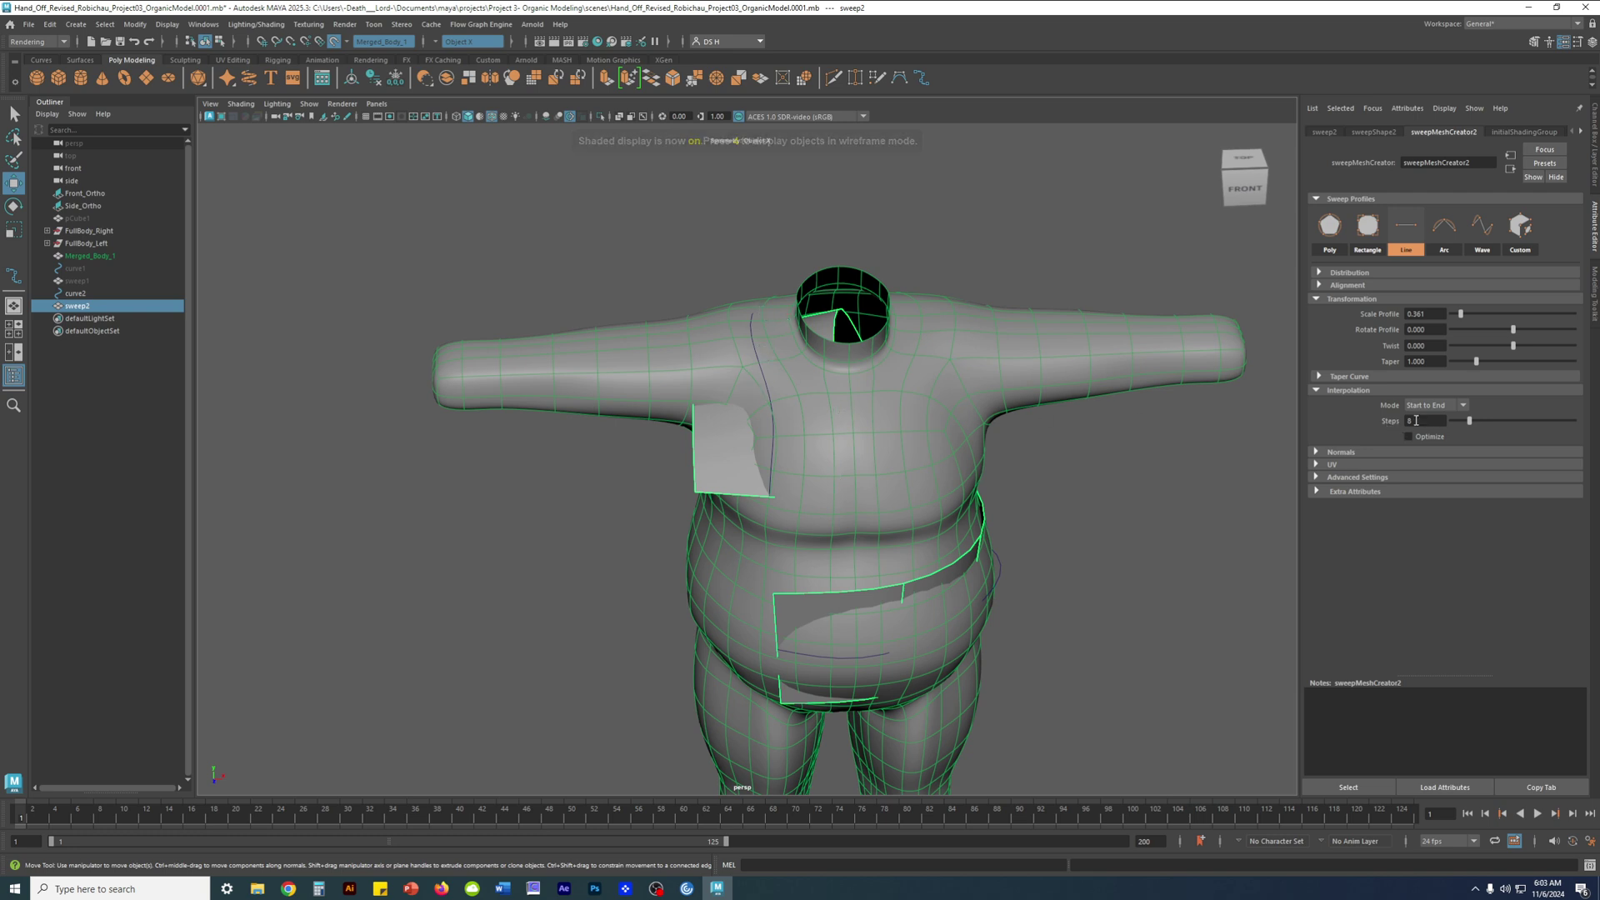
# Try other Steps values for the sash, such as 14 and 6, checking the fit around the body
pyautogui.moveTo(1487, 423); pyautogui.dragTo(1484, 423)
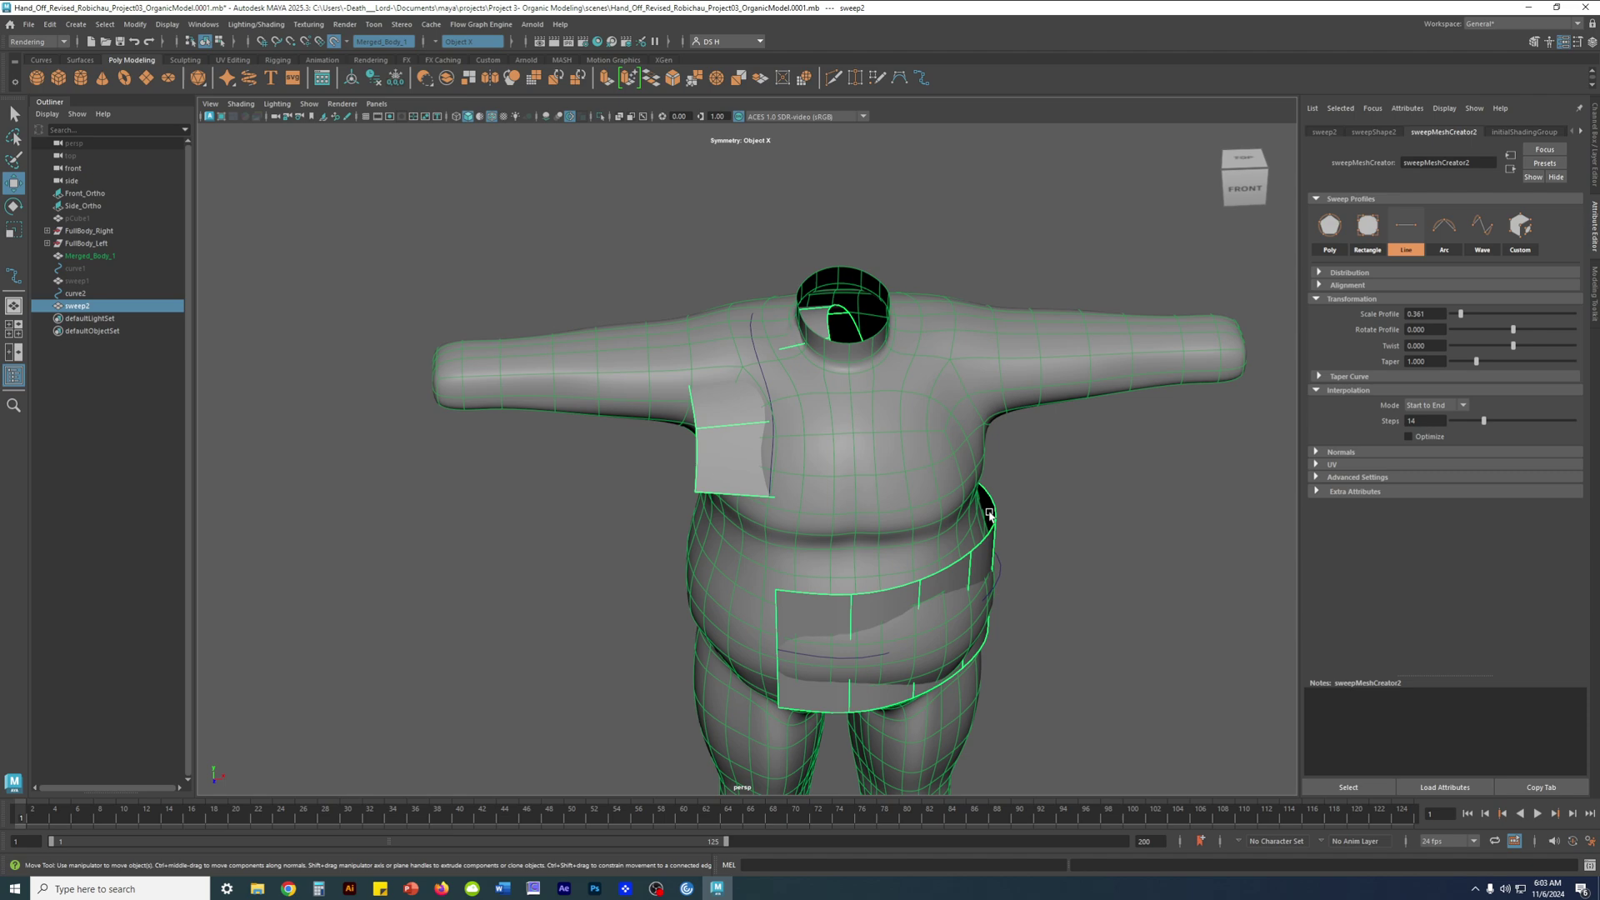
pyautogui.keyDown('alt'); pyautogui.moveTo(959, 533); pyautogui.dragTo(1171, 396); pyautogui.keyUp('alt')
pyautogui.moveTo(1481, 420); pyautogui.dragTo(1464, 425)
pyautogui.keyDown('alt'); pyautogui.moveTo(1249, 426); pyautogui.dragTo(1171, 482); pyautogui.keyUp('alt')
pyautogui.press('4')
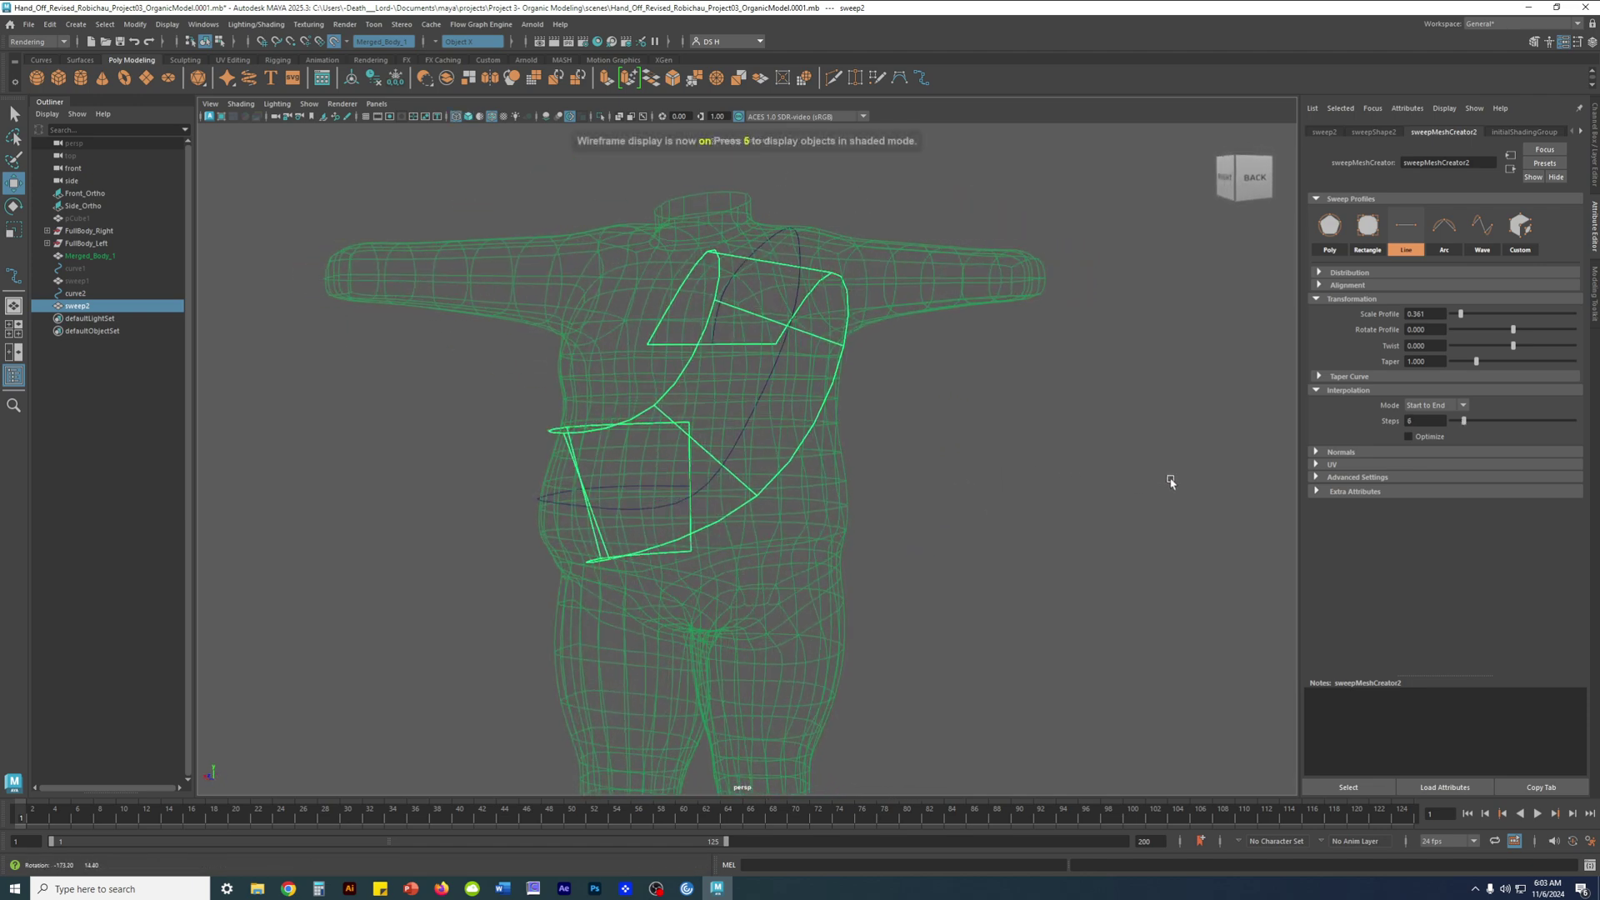
pyautogui.moveTo(1466, 425); pyautogui.dragTo(1465, 423)
pyautogui.keyDown('alt'); pyautogui.moveTo(1166, 441); pyautogui.dragTo(1117, 464); pyautogui.keyUp('alt')
# Set the sweep's Steps to 8 and check the sash in wireframe and shaded display
pyautogui.click(1430, 419)
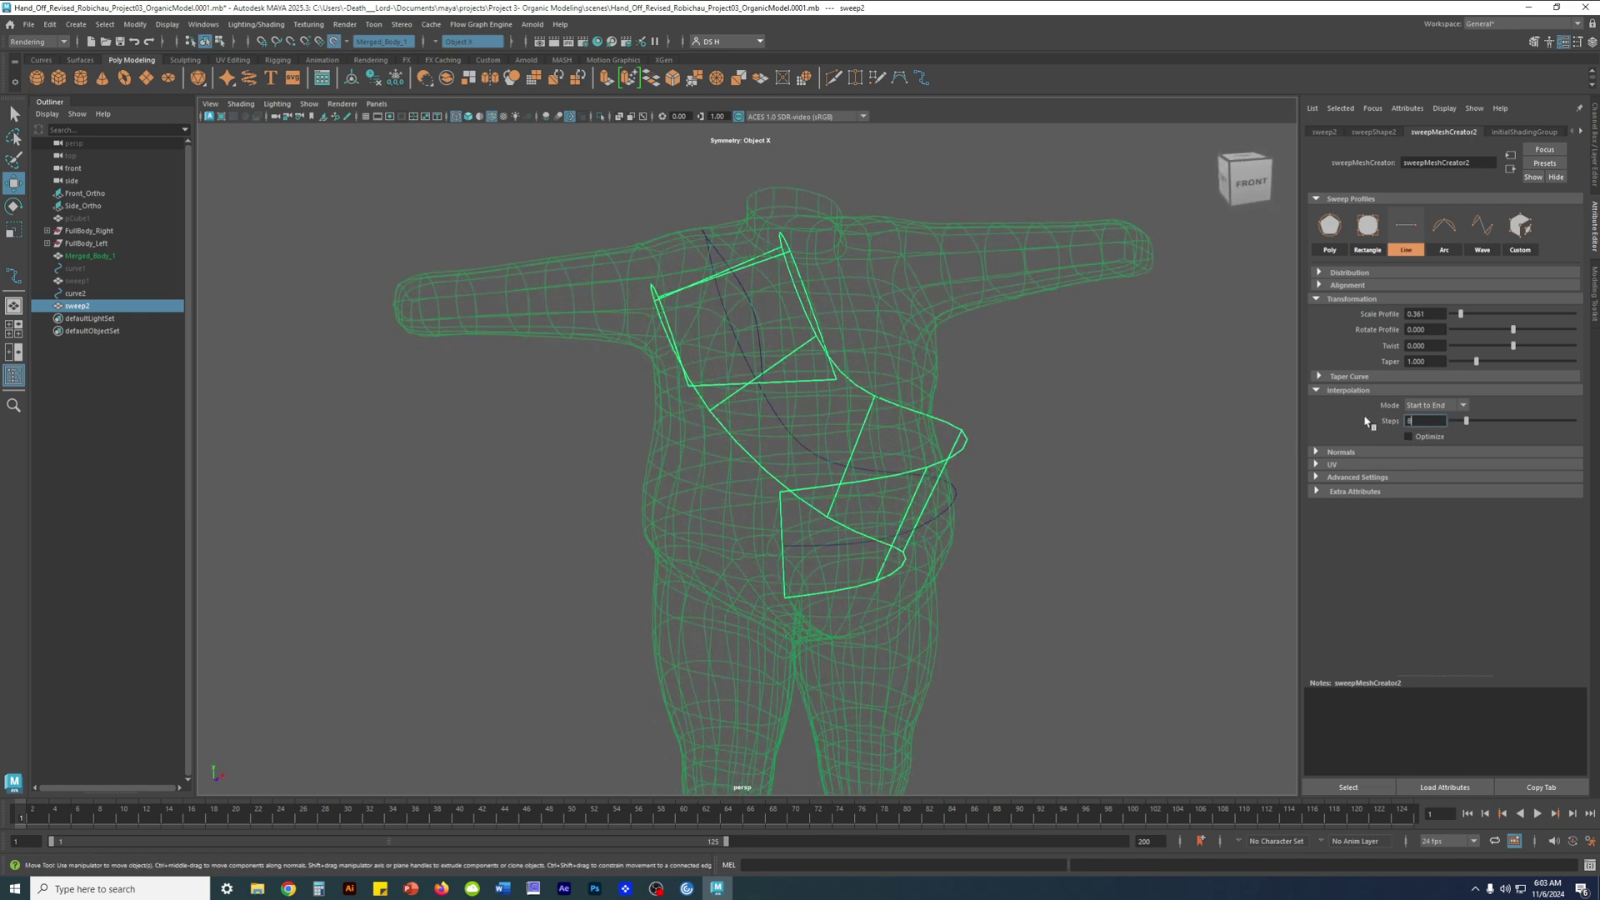
pyautogui.write('8')
pyautogui.press('Return')
pyautogui.moveTo(1040, 520)
pyautogui.keyDown('alt'); pyautogui.mouseDown()
pyautogui.moveTo(914, 525)
pyautogui.moveTo(1032, 546)
pyautogui.moveTo(1225, 542)
pyautogui.mouseUp(); pyautogui.keyUp('alt')
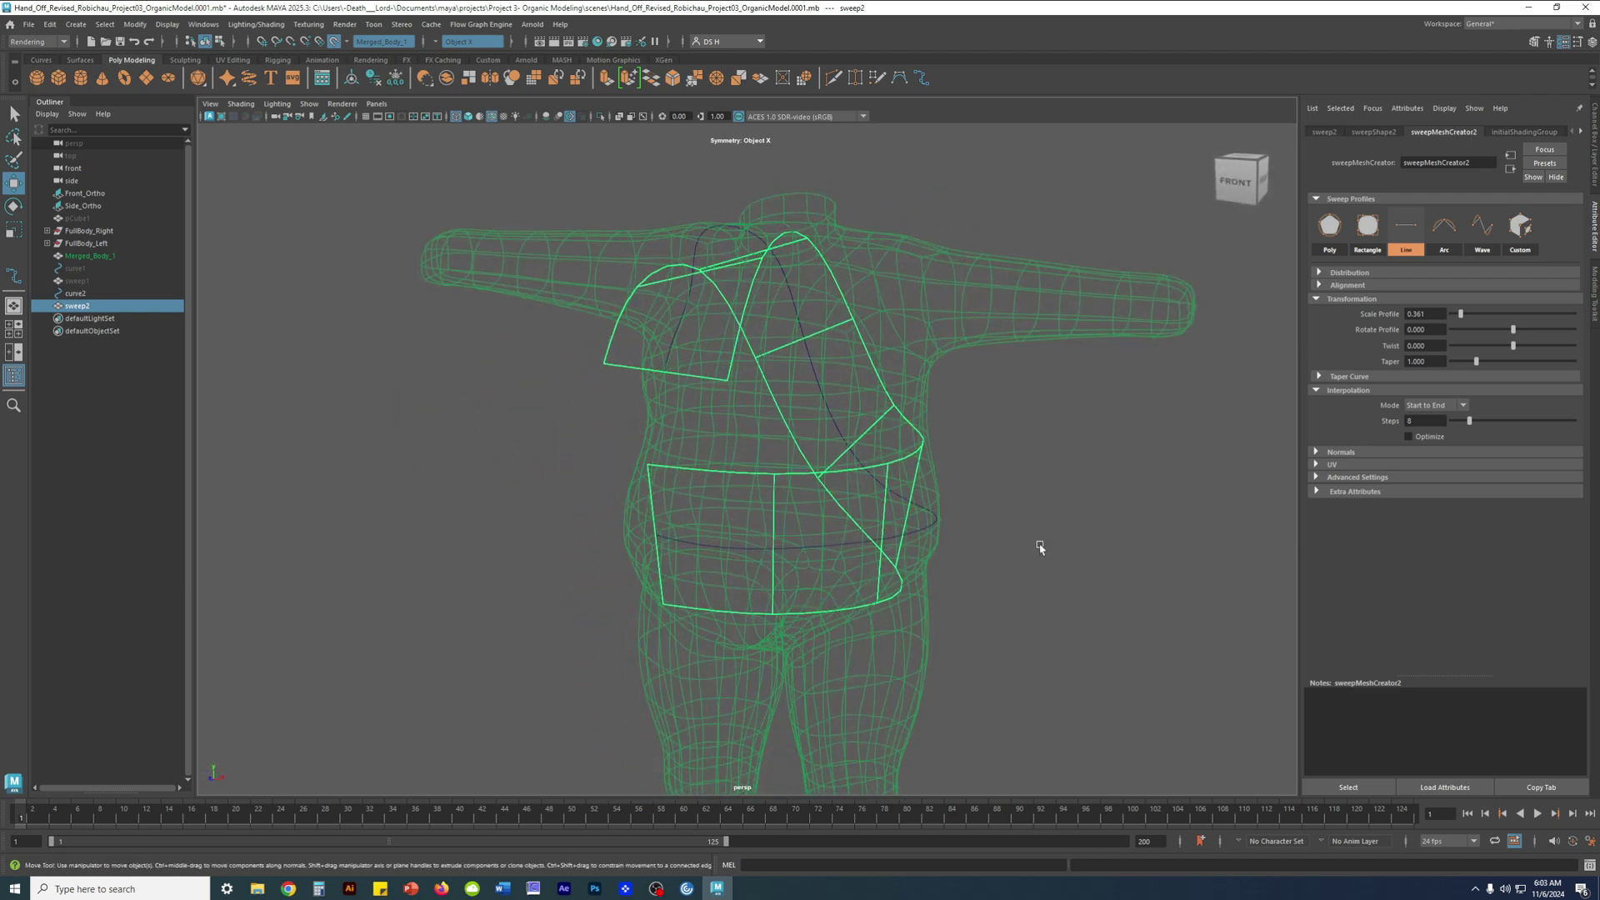
pyautogui.press('5')
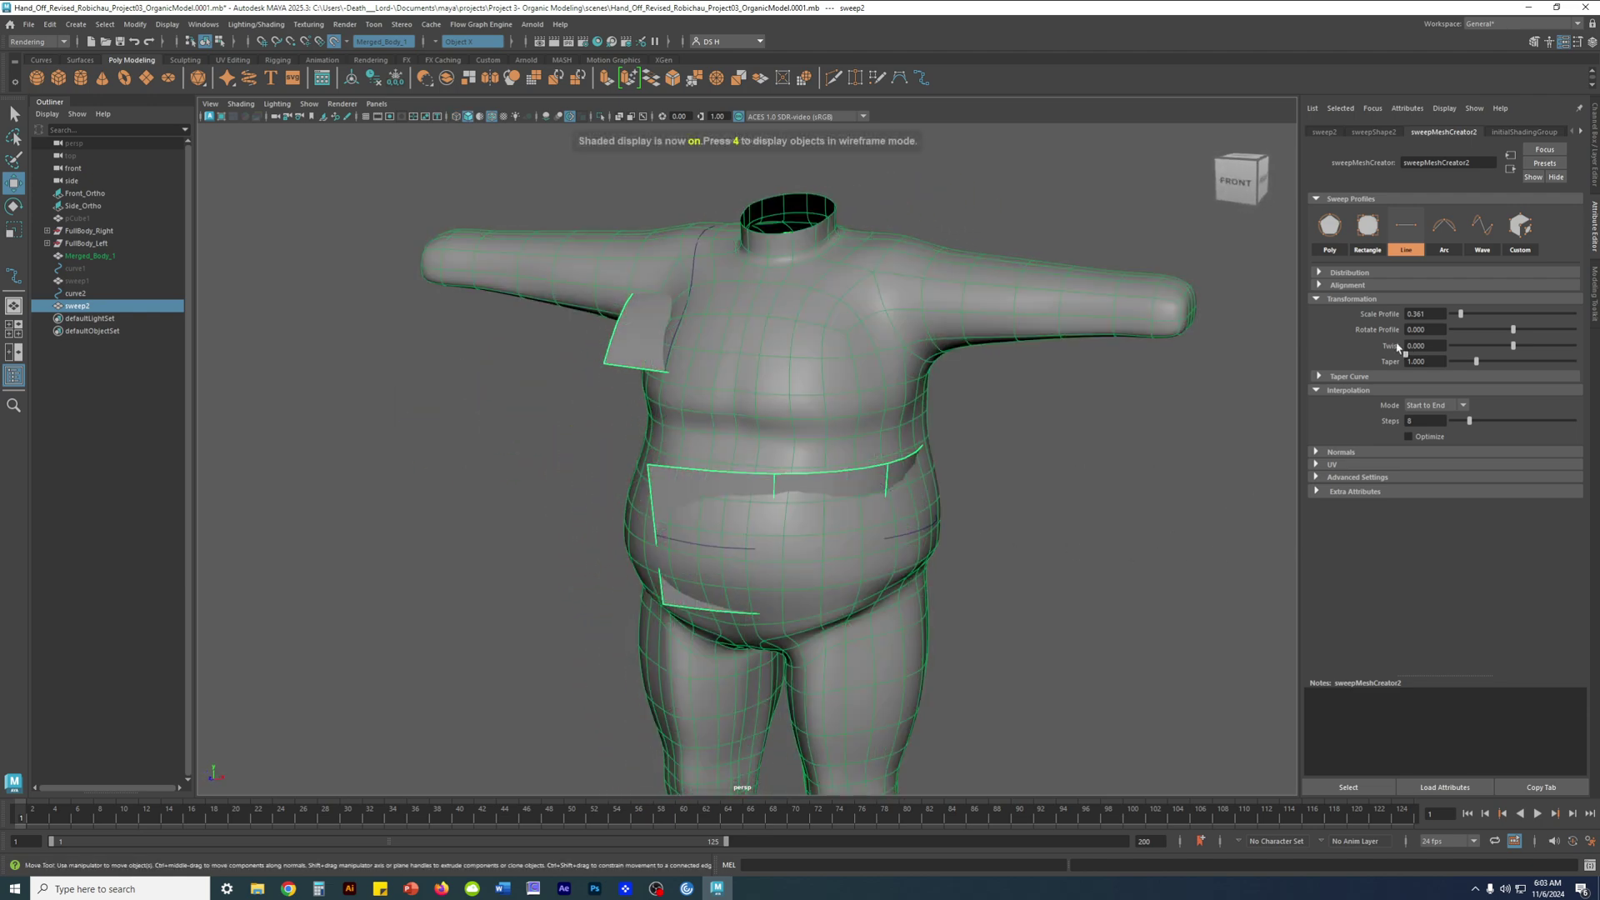
# Try narrower Scale Profile values of 0.2 and 0.25 for the sash
pyautogui.moveTo(1460, 314); pyautogui.dragTo(1459, 316)
pyautogui.press('4')
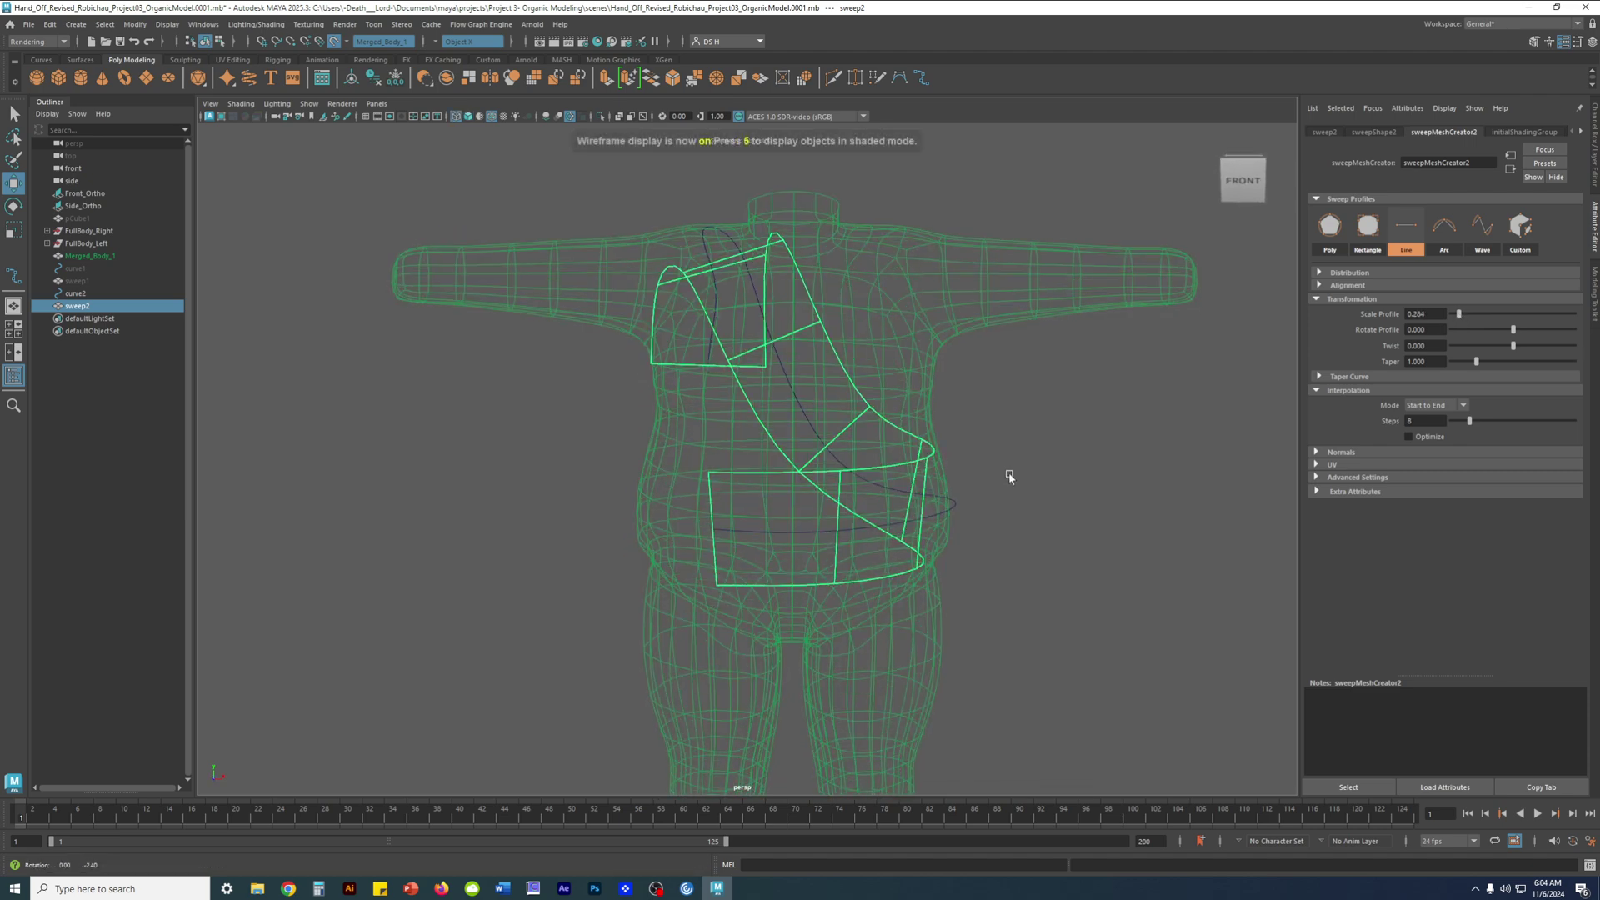
pyautogui.doubleClick(1423, 314)
pyautogui.write('0.2')
pyautogui.press('Return')
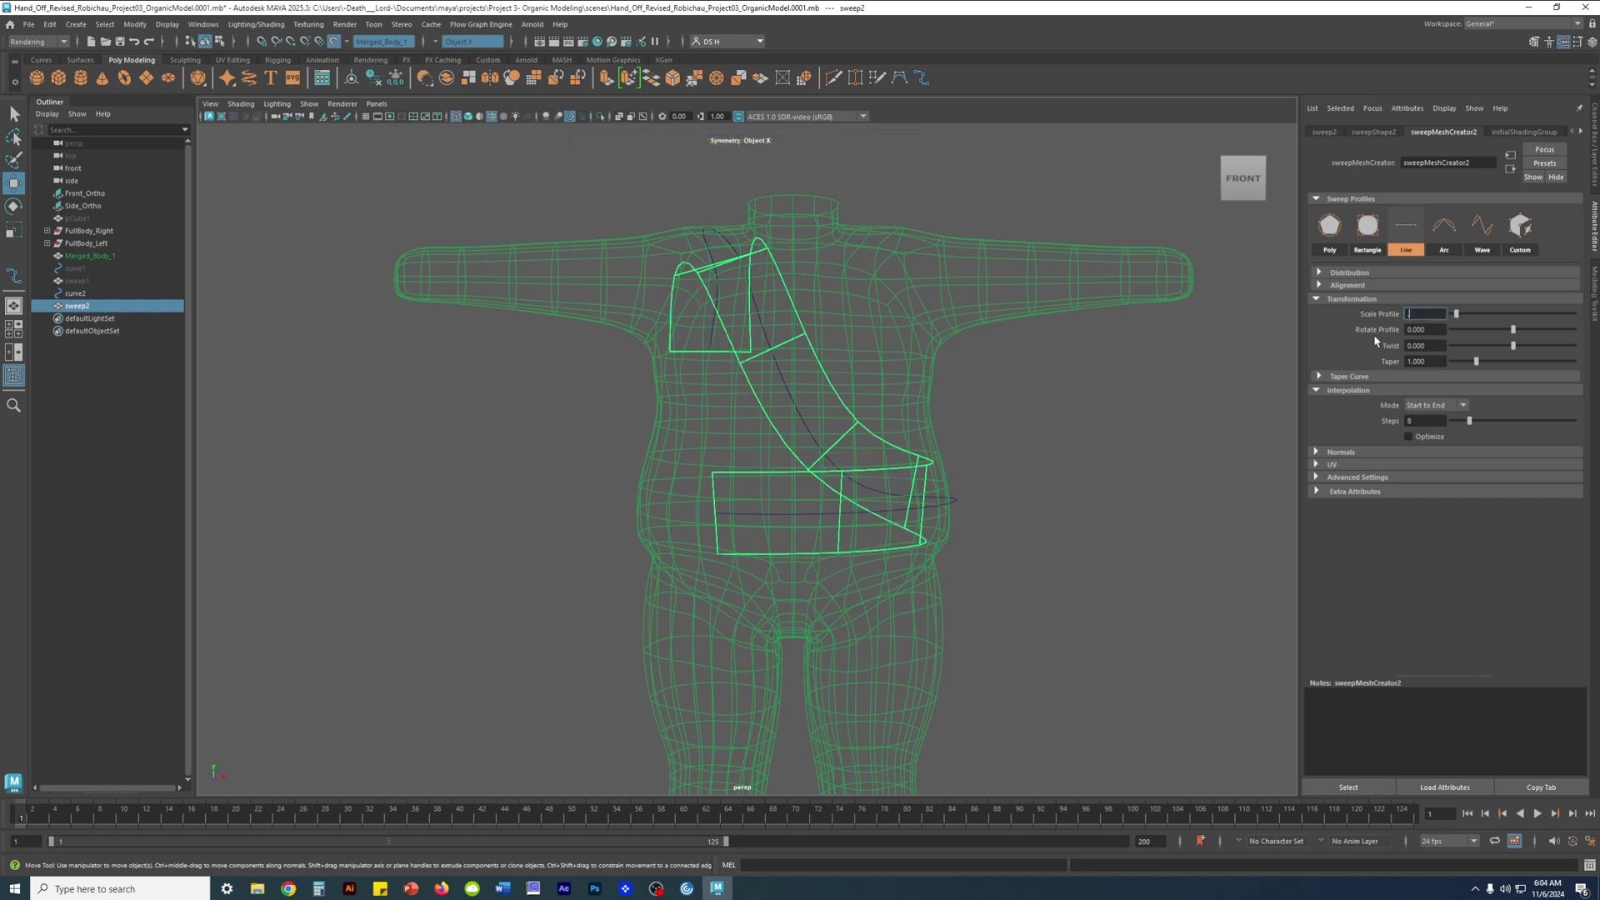
pyautogui.press('Return')
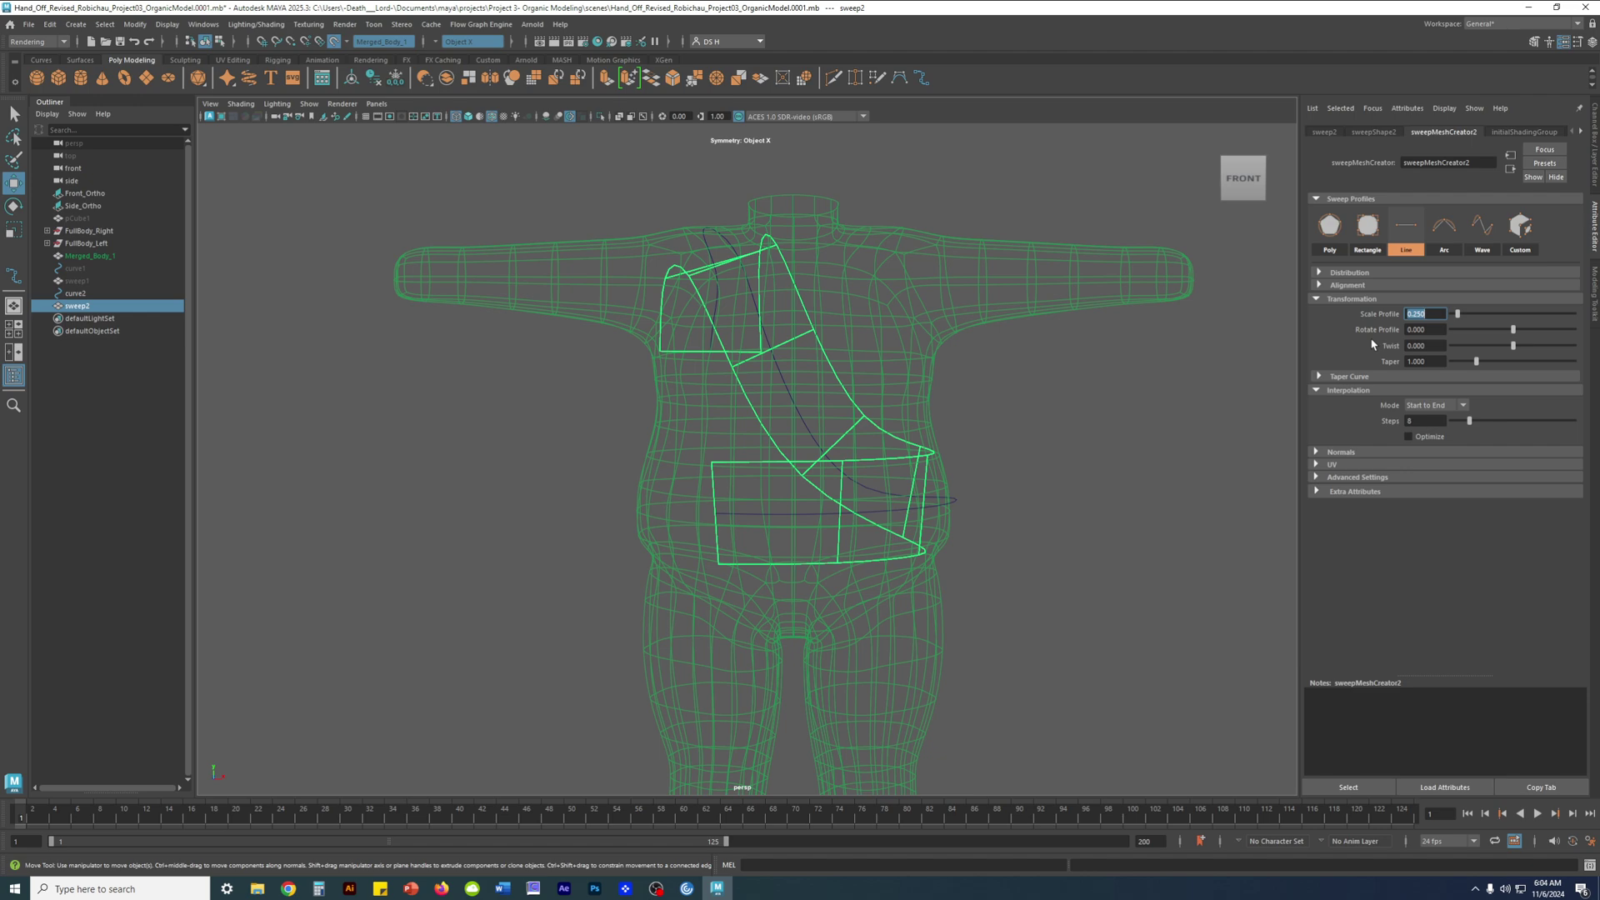
# Set the Scale Profile to 0.275 and check the sash against the shaded body
pyautogui.write('.275')
pyautogui.press('Return')
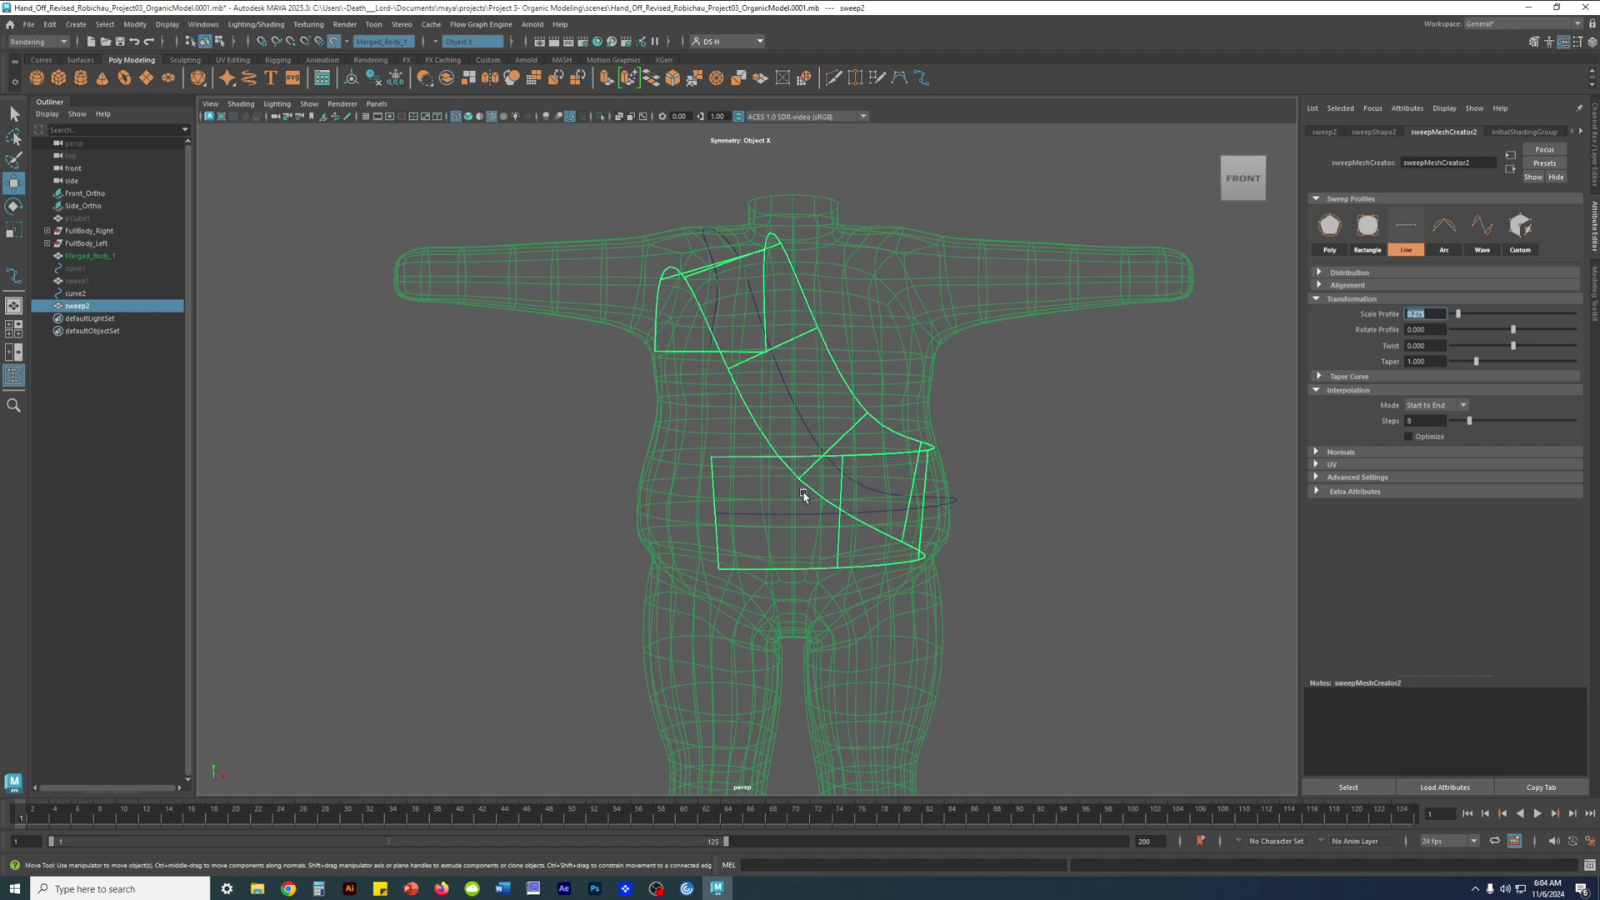
pyautogui.press('5')
pyautogui.moveTo(812, 516)
pyautogui.keyDown('alt'); pyautogui.mouseDown()
pyautogui.moveTo(778, 500)
pyautogui.moveTo(456, 518)
pyautogui.moveTo(493, 632)
pyautogui.moveTo(482, 572)
pyautogui.moveTo(808, 583)
pyautogui.moveTo(760, 542)
pyautogui.mouseUp(); pyautogui.keyUp('alt')
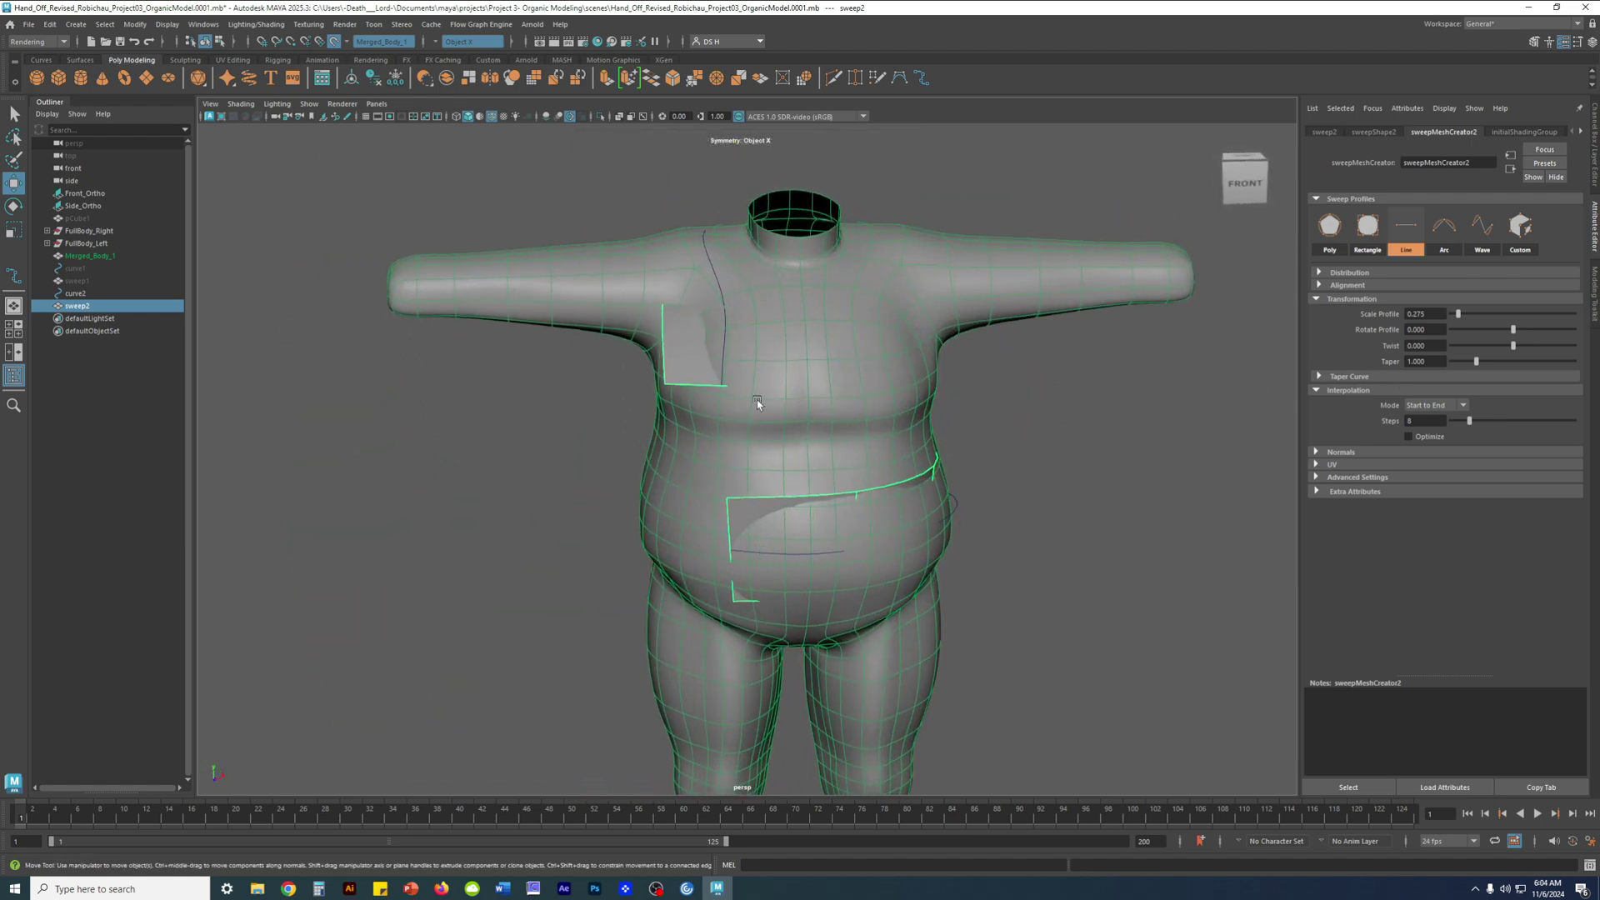
pyautogui.keyDown('alt'); pyautogui.moveTo(833, 510); pyautogui.dragTo(866, 472, button='middle'); pyautogui.keyUp('alt')
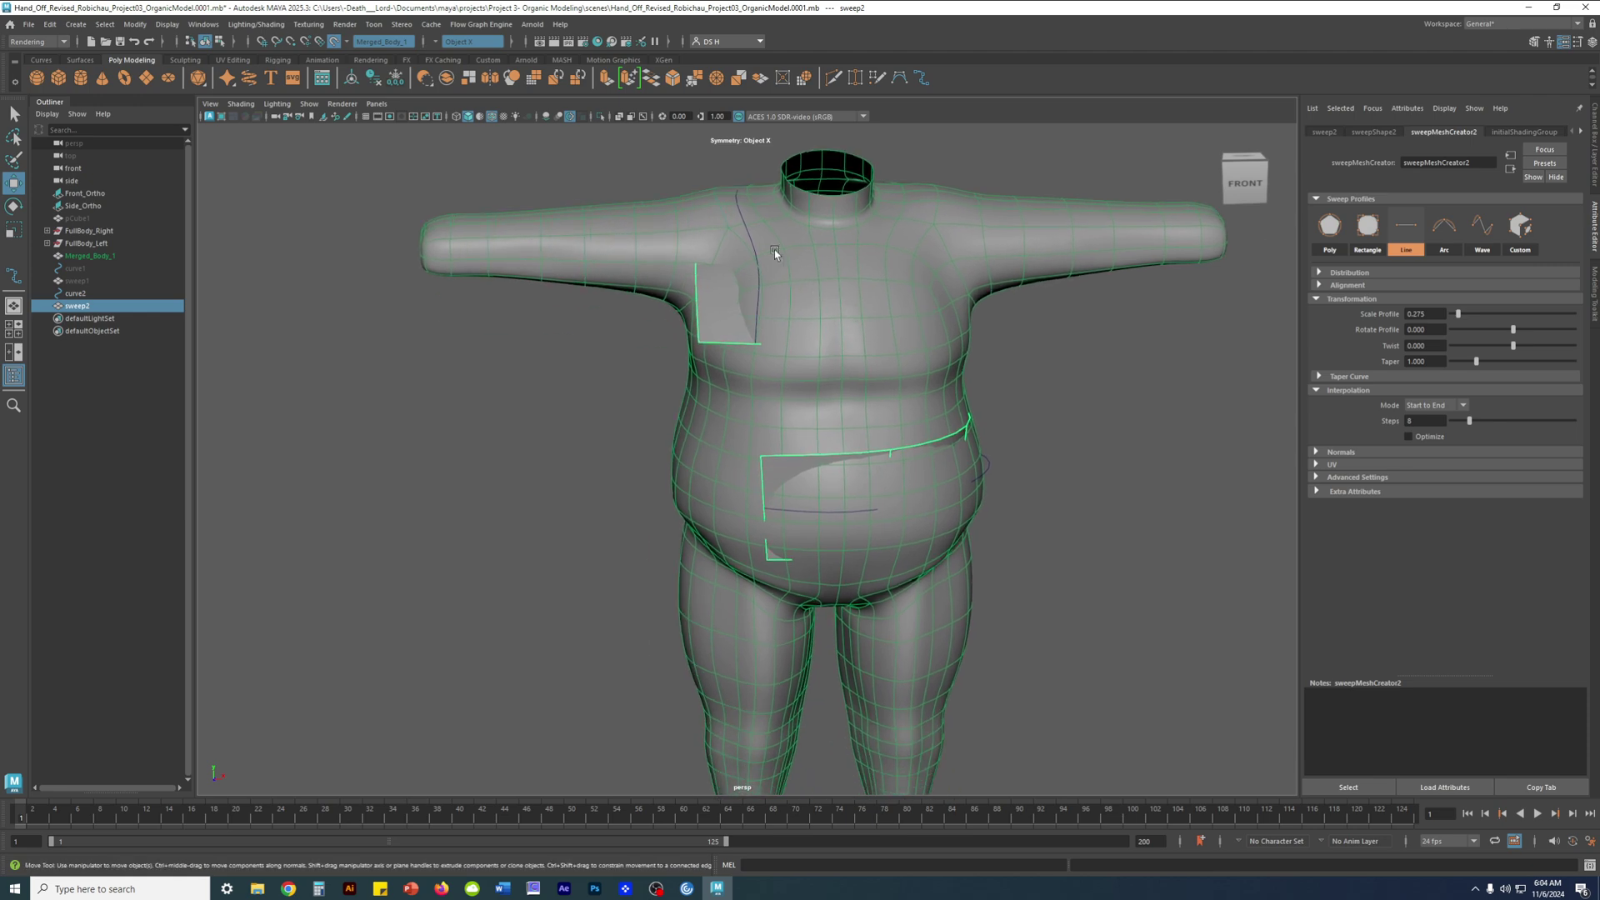
pyautogui.keyDown('alt'); pyautogui.moveTo(869, 287); pyautogui.dragTo(921, 447); pyautogui.keyUp('alt')
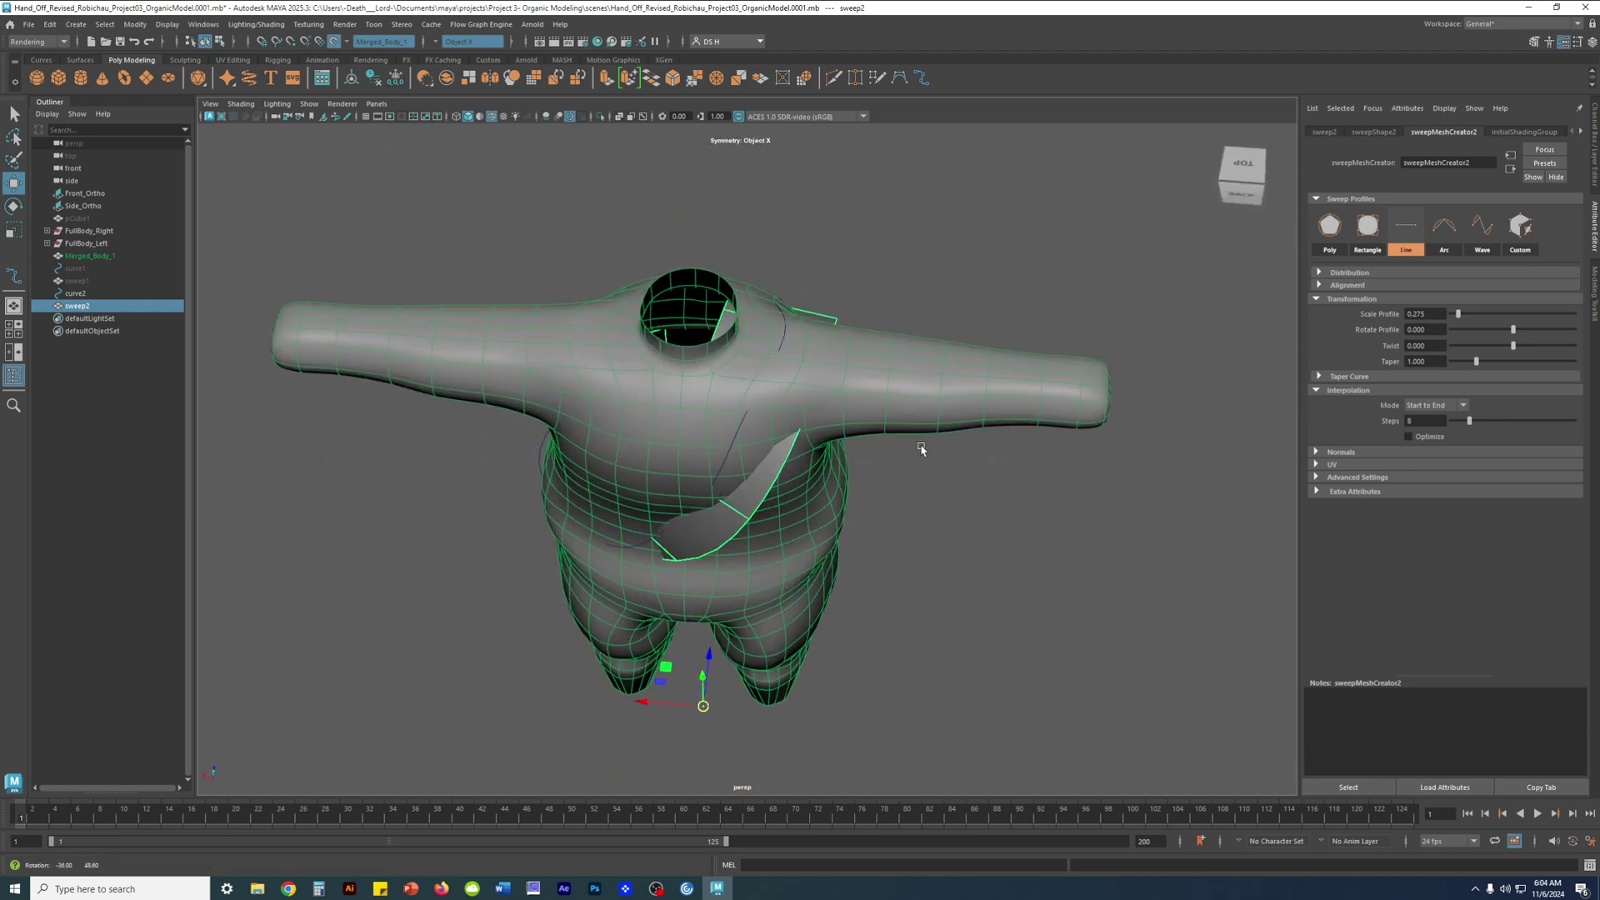
# Set the sweep's Scale Profile to 0.25
pyautogui.moveTo(1436, 314); pyautogui.dragTo(1344, 319)
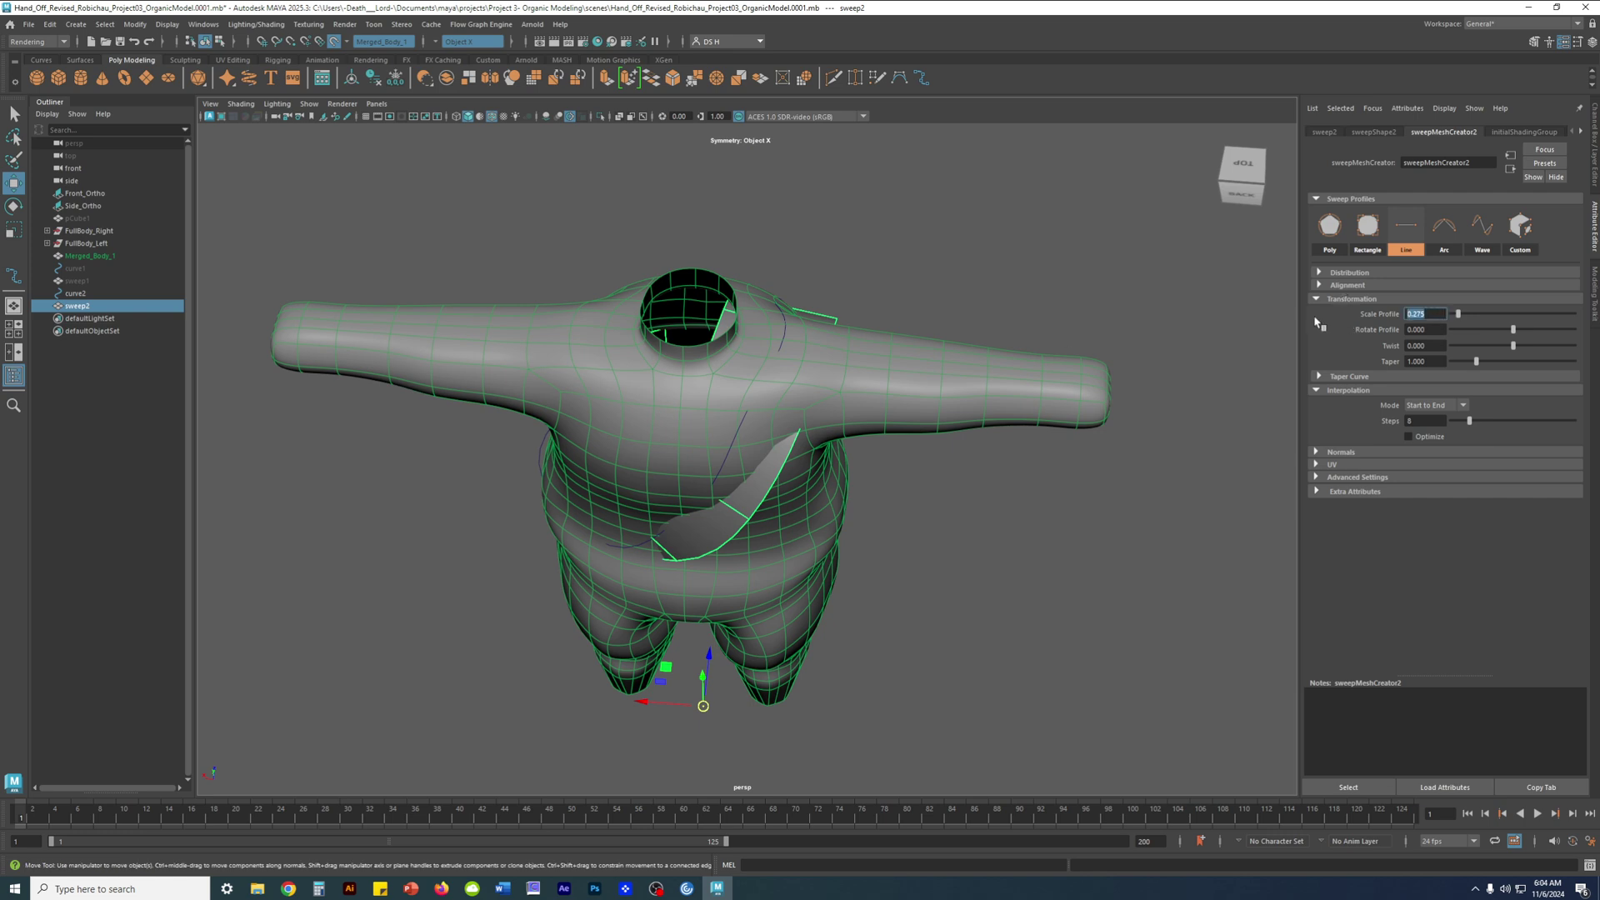
pyautogui.write('.25')
pyautogui.press('Return')
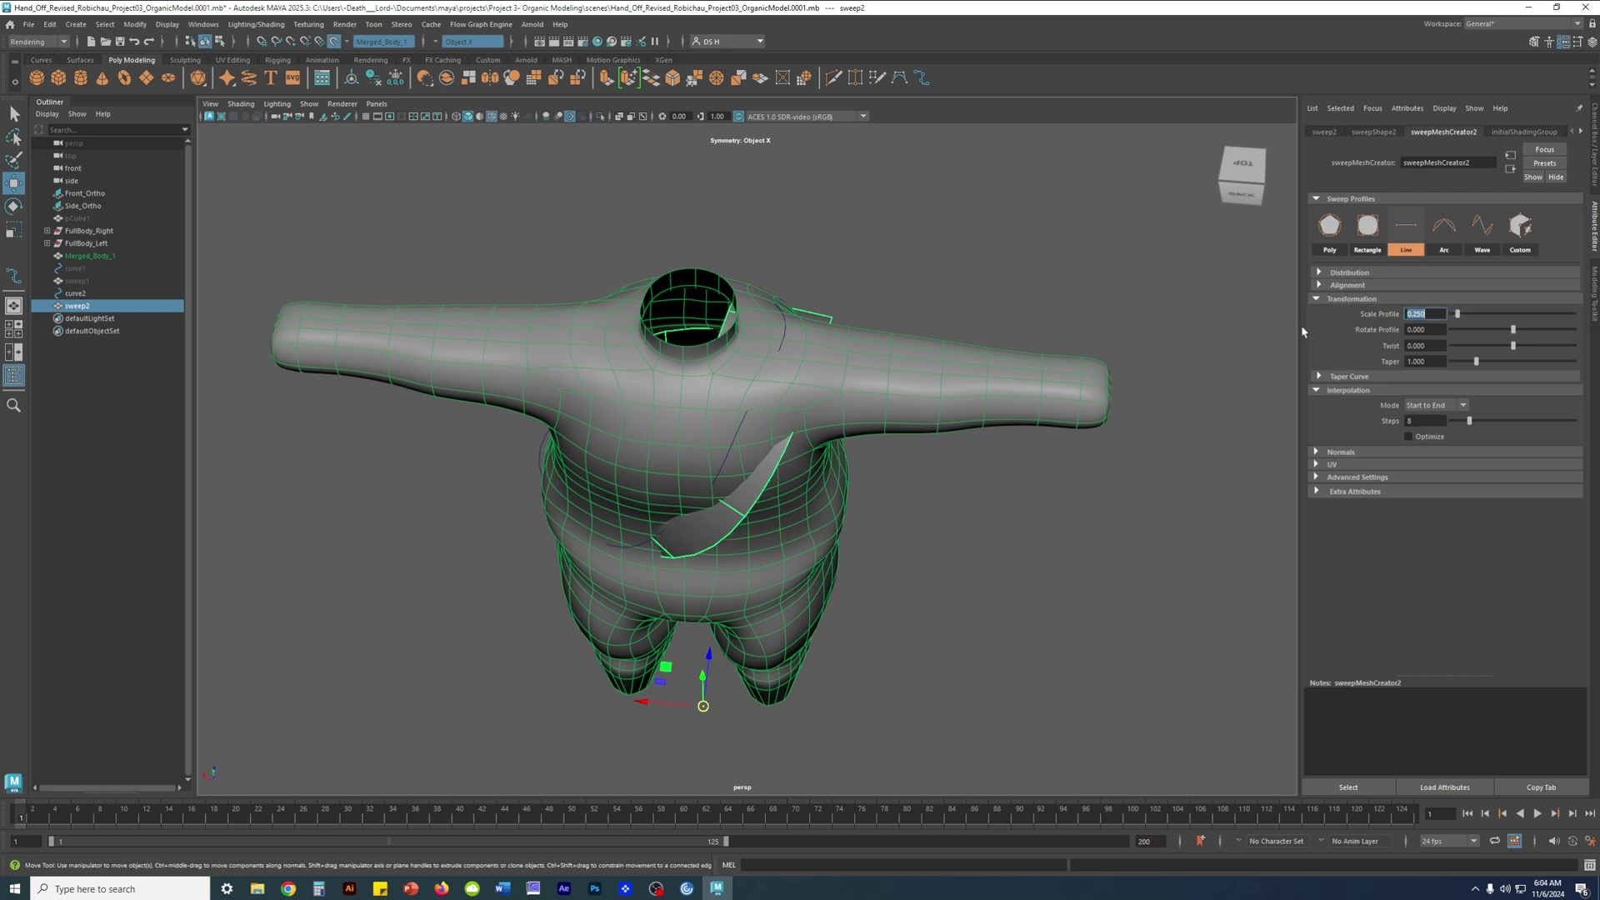
pyautogui.keyDown('alt'); pyautogui.moveTo(1120, 366); pyautogui.dragTo(754, 376); pyautogui.keyUp('alt')
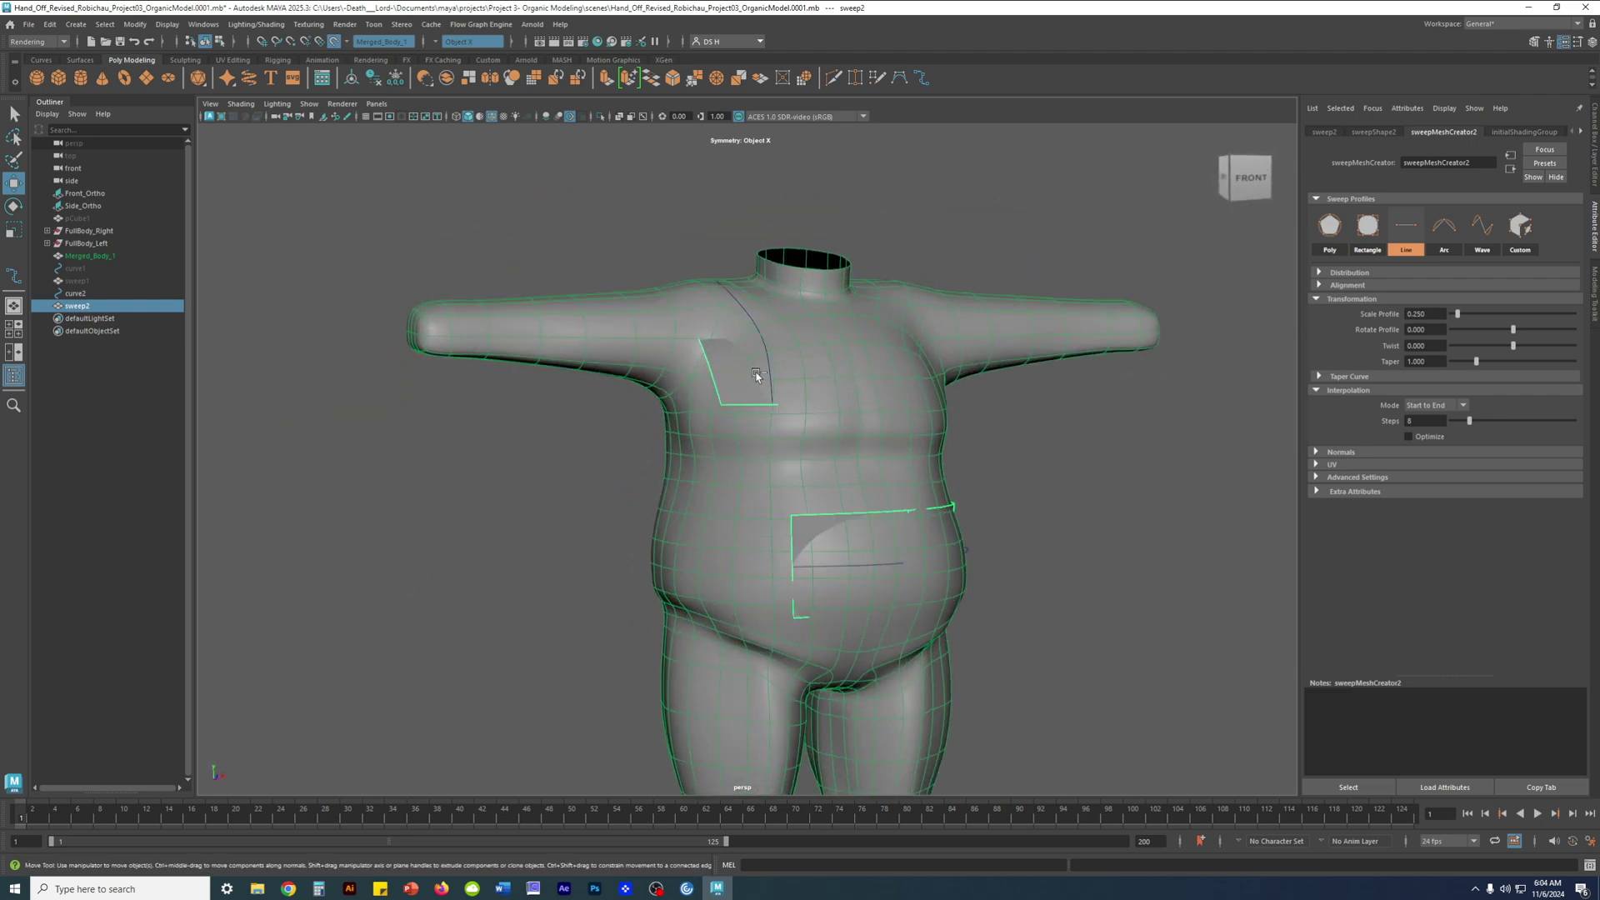
# Isolate the sash mesh, examine its shape and segments from several angles, and show the whole scene again
pyautogui.hotkey('ctrl', '1')
pyautogui.press('f')
pyautogui.keyDown('alt'); pyautogui.moveTo(1033, 440); pyautogui.dragTo(974, 459); pyautogui.keyUp('alt')
pyautogui.press('5')
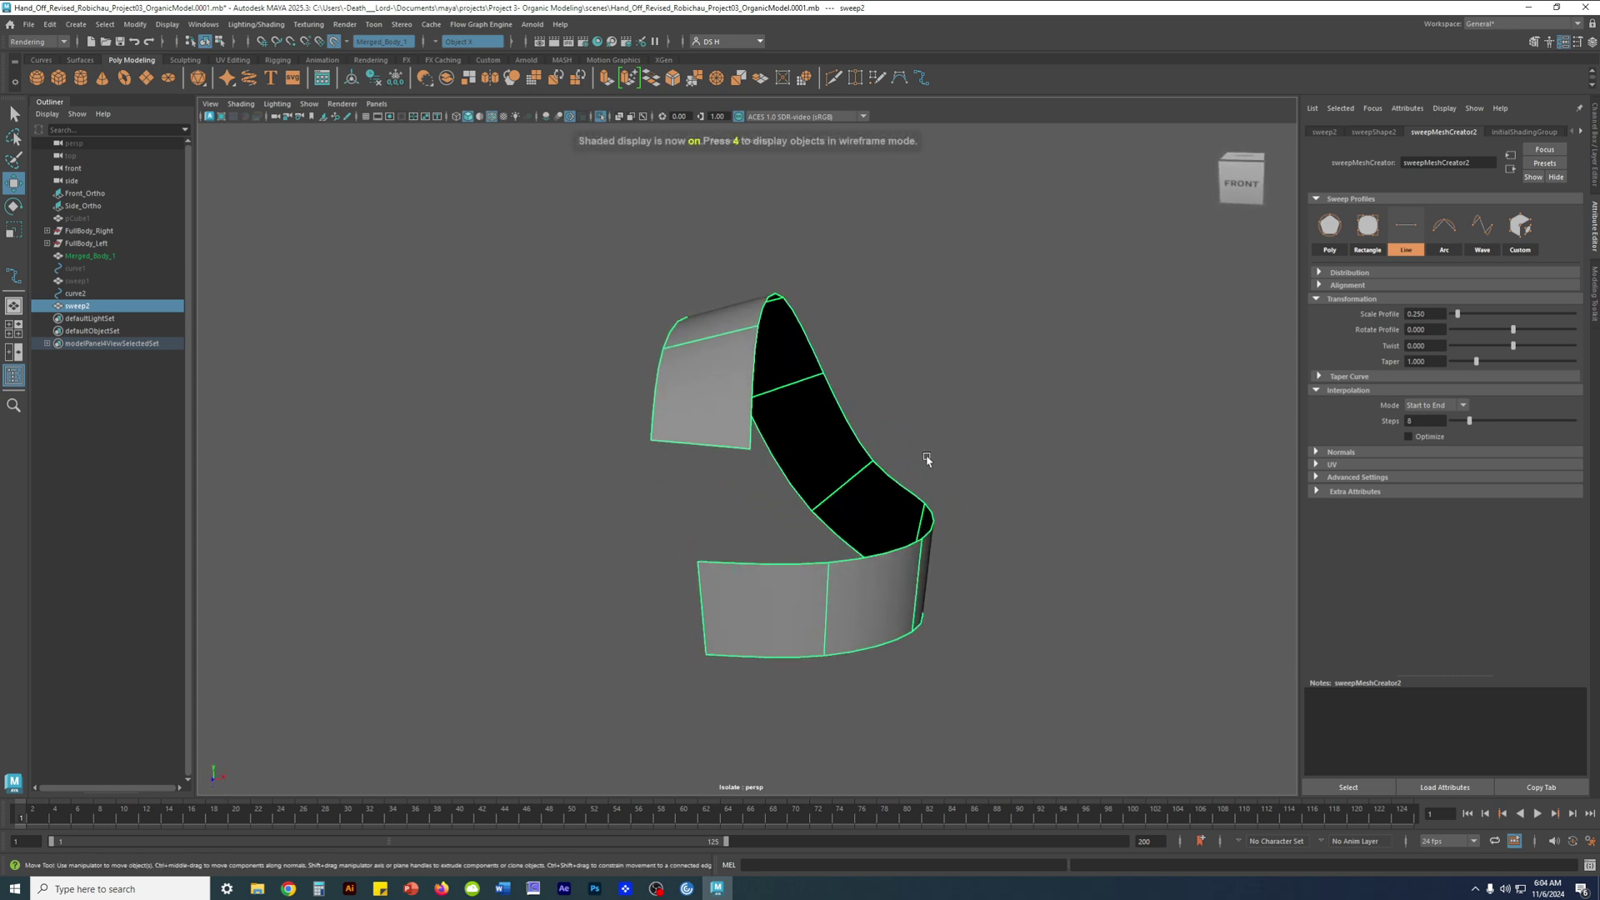
pyautogui.press('w')
pyautogui.keyDown('alt'); pyautogui.moveTo(772, 367); pyautogui.dragTo(685, 393); pyautogui.keyUp('alt')
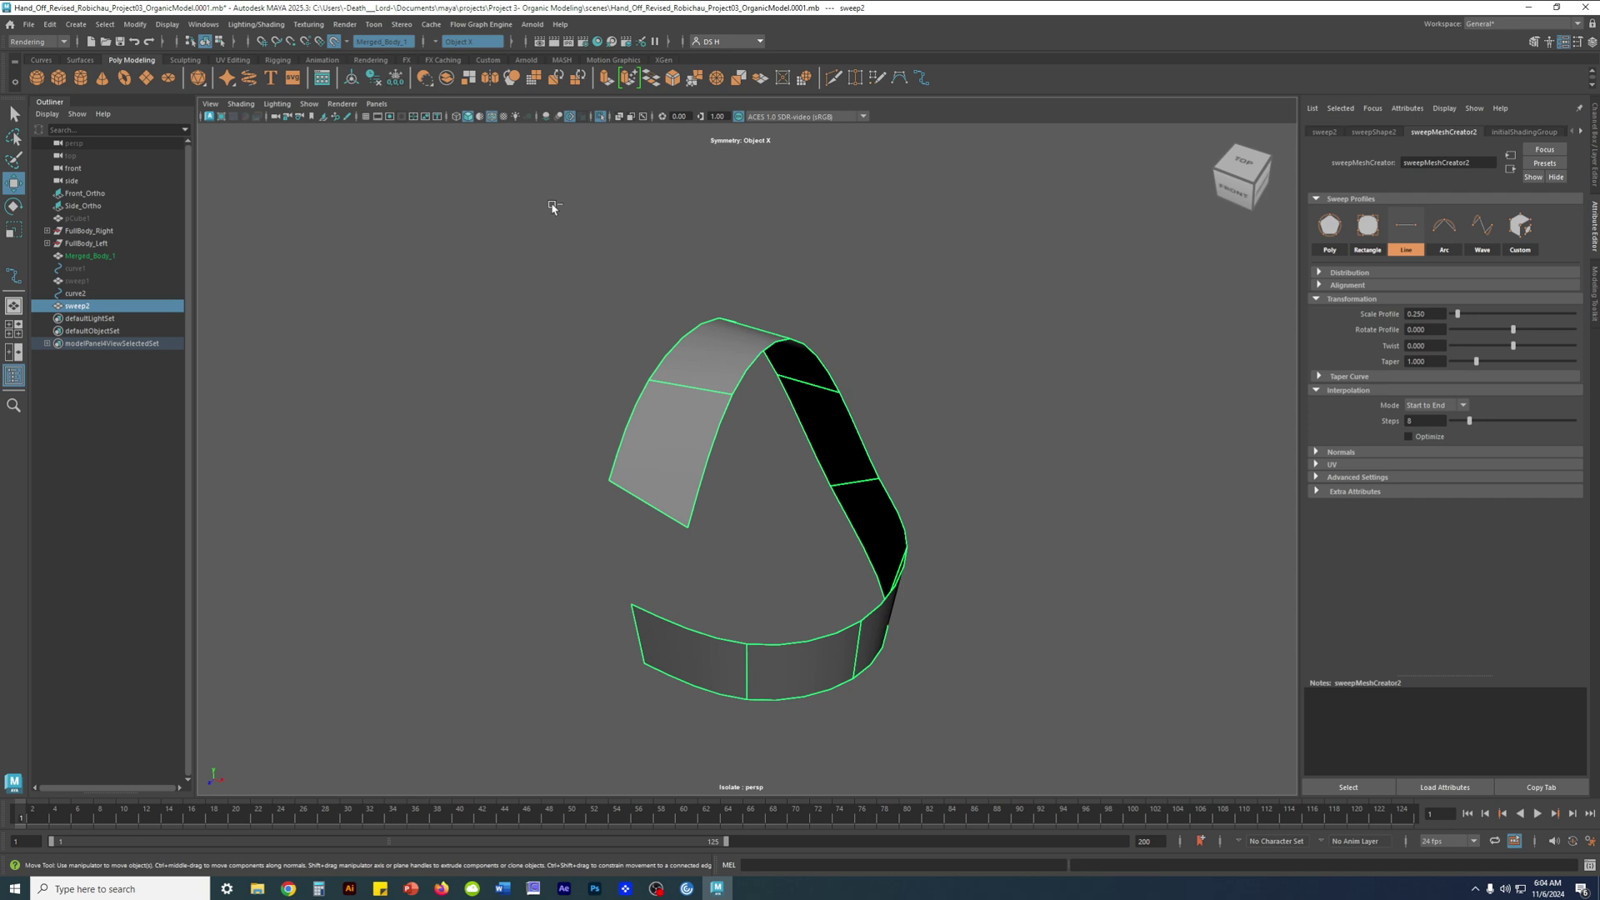
pyautogui.hotkey('ctrl', '1')
# Show the sash curve's control vertices and select the one above the shoulder
pyautogui.keyDown('alt'); pyautogui.moveTo(799, 458); pyautogui.dragTo(701, 356); pyautogui.keyUp('alt')
pyautogui.scroll(2, 796, 358)
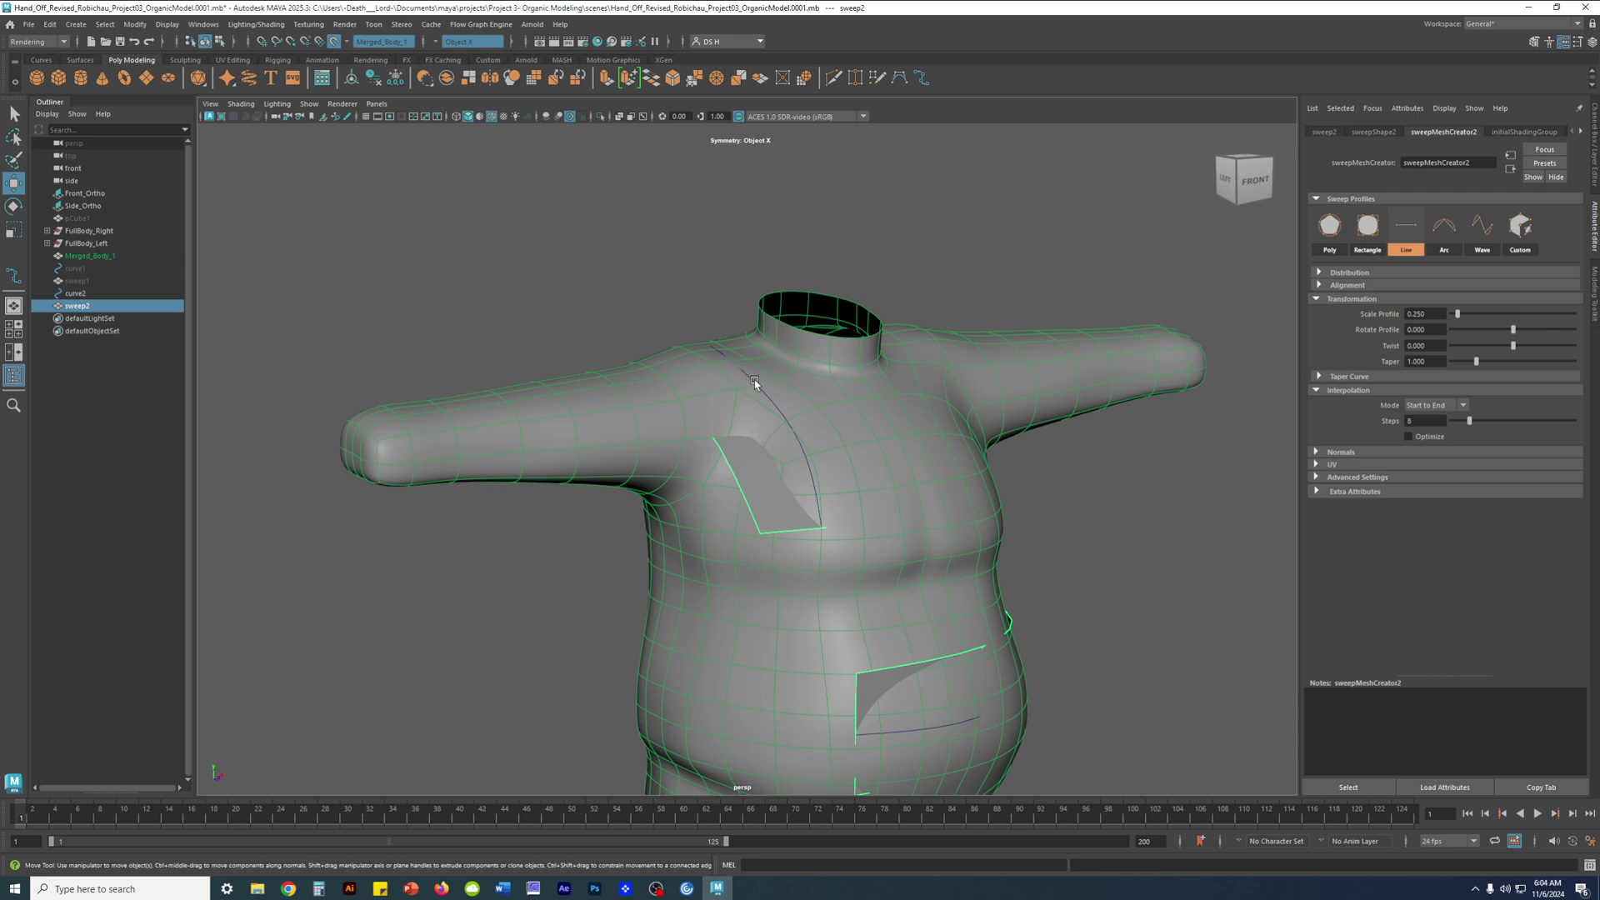
pyautogui.click(752, 378)
pyautogui.rightClick(700, 357)
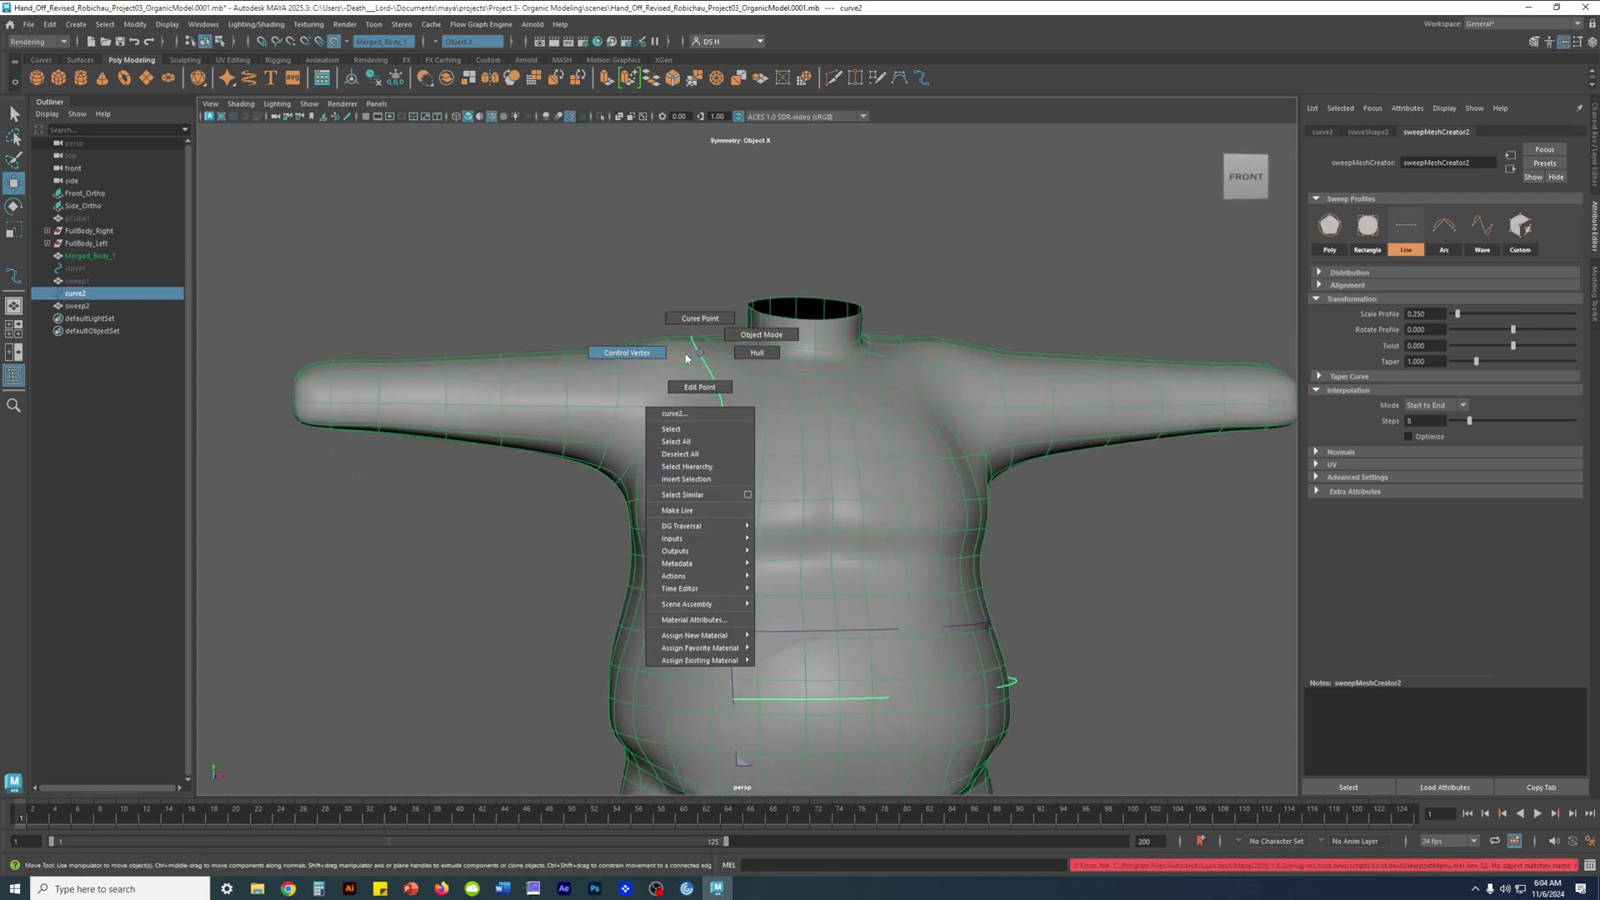
pyautogui.click(679, 356)
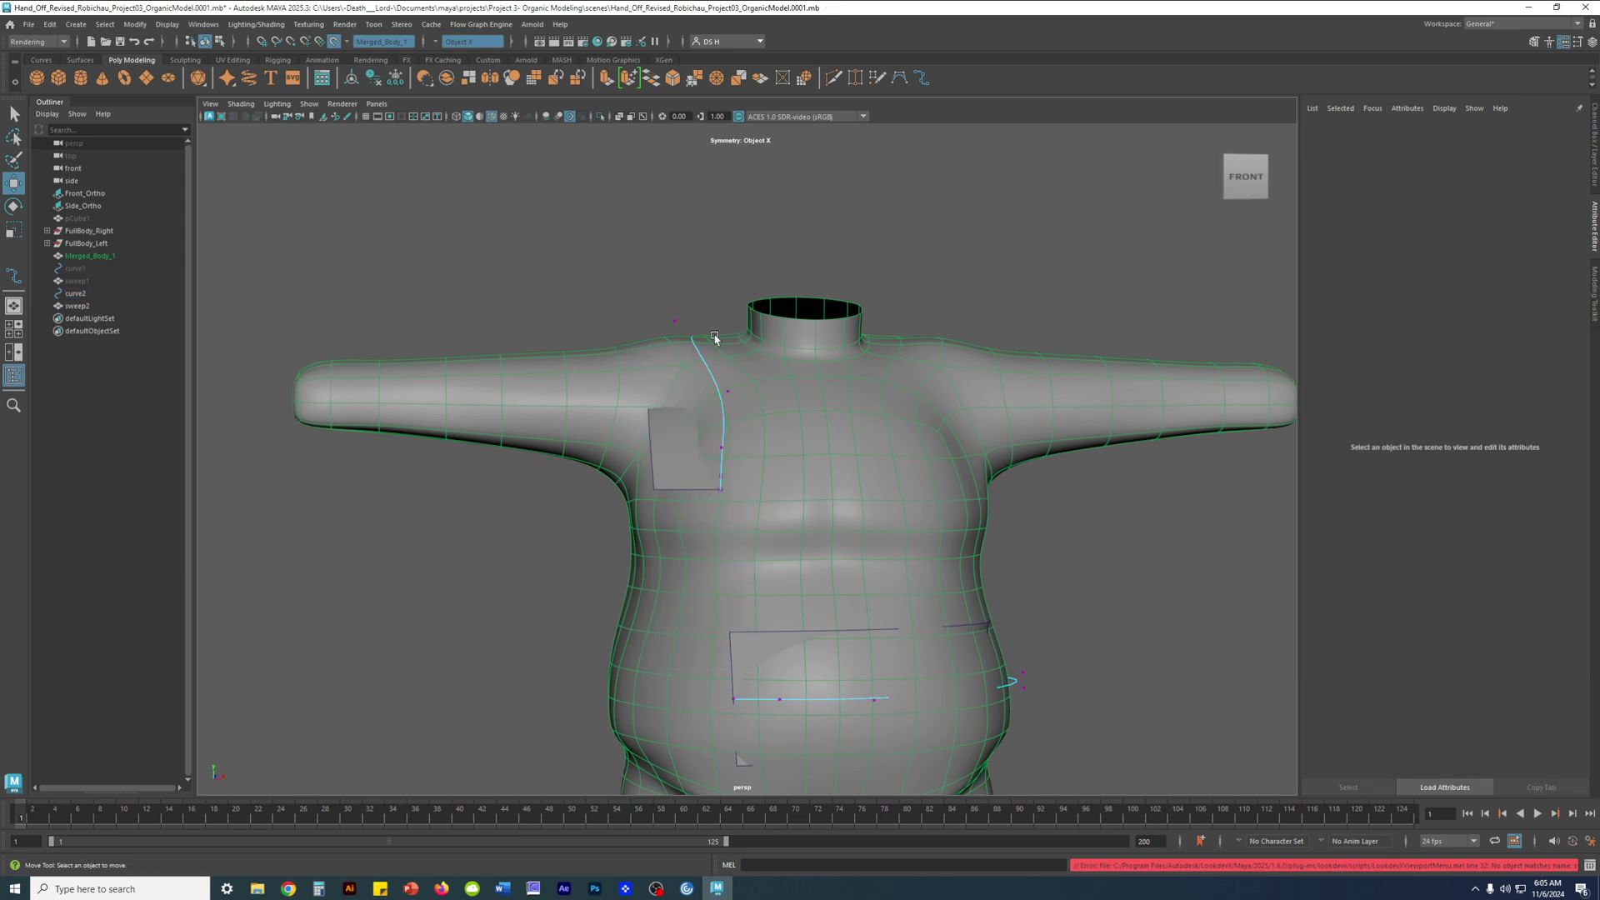
pyautogui.click(676, 323)
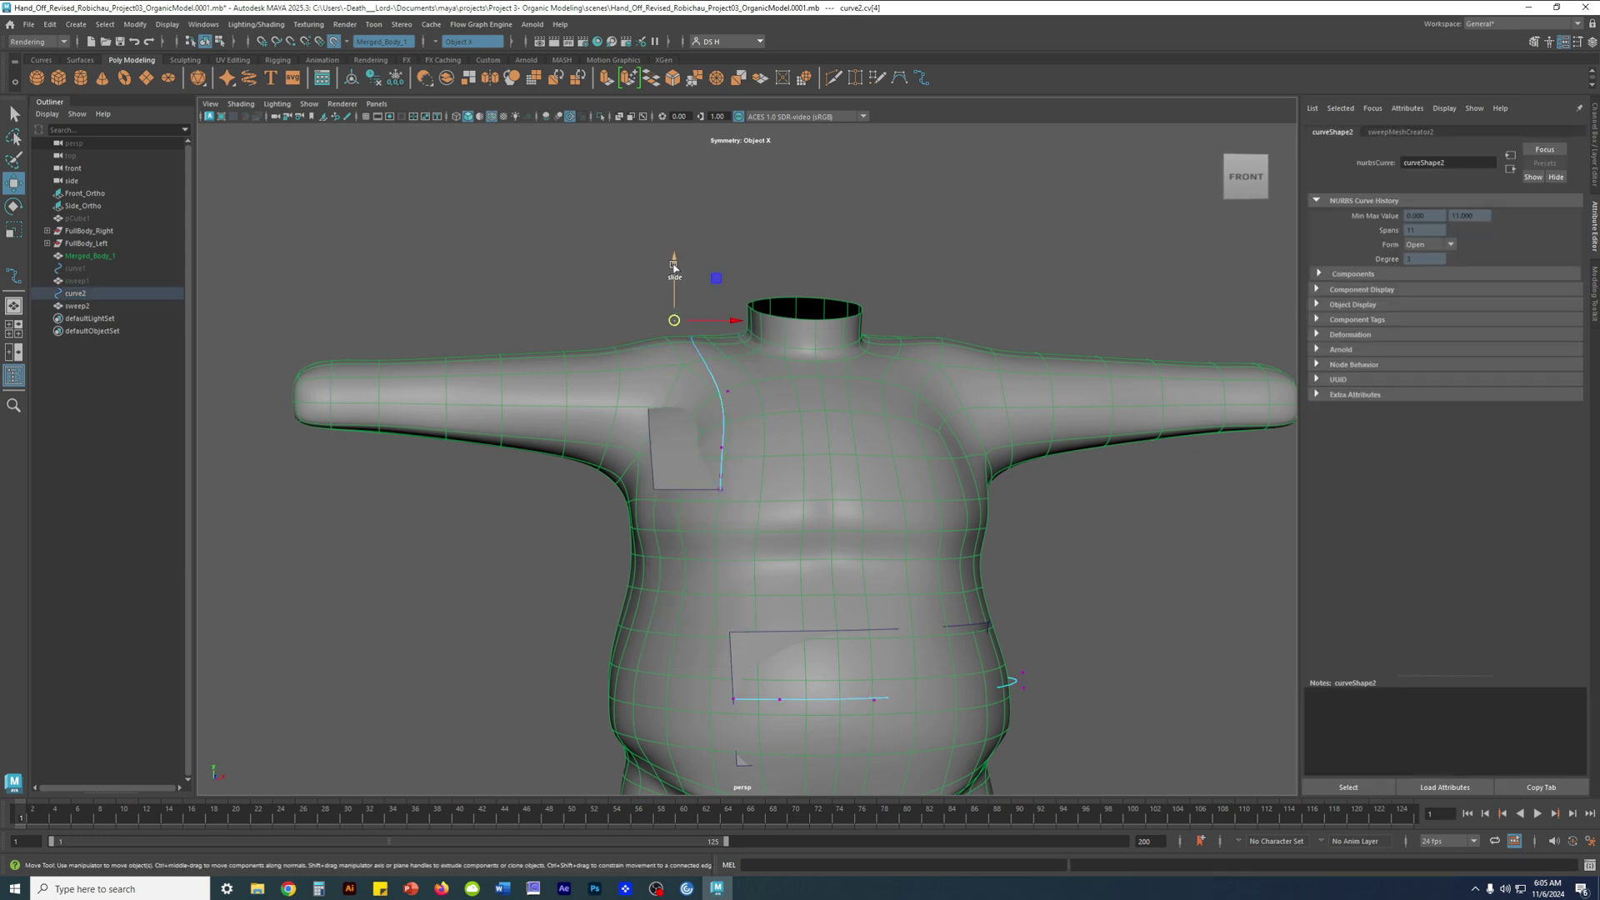
# Check the Move tool's transform constraints and turn off the live surface on the body mesh
pyautogui.click(962, 247)
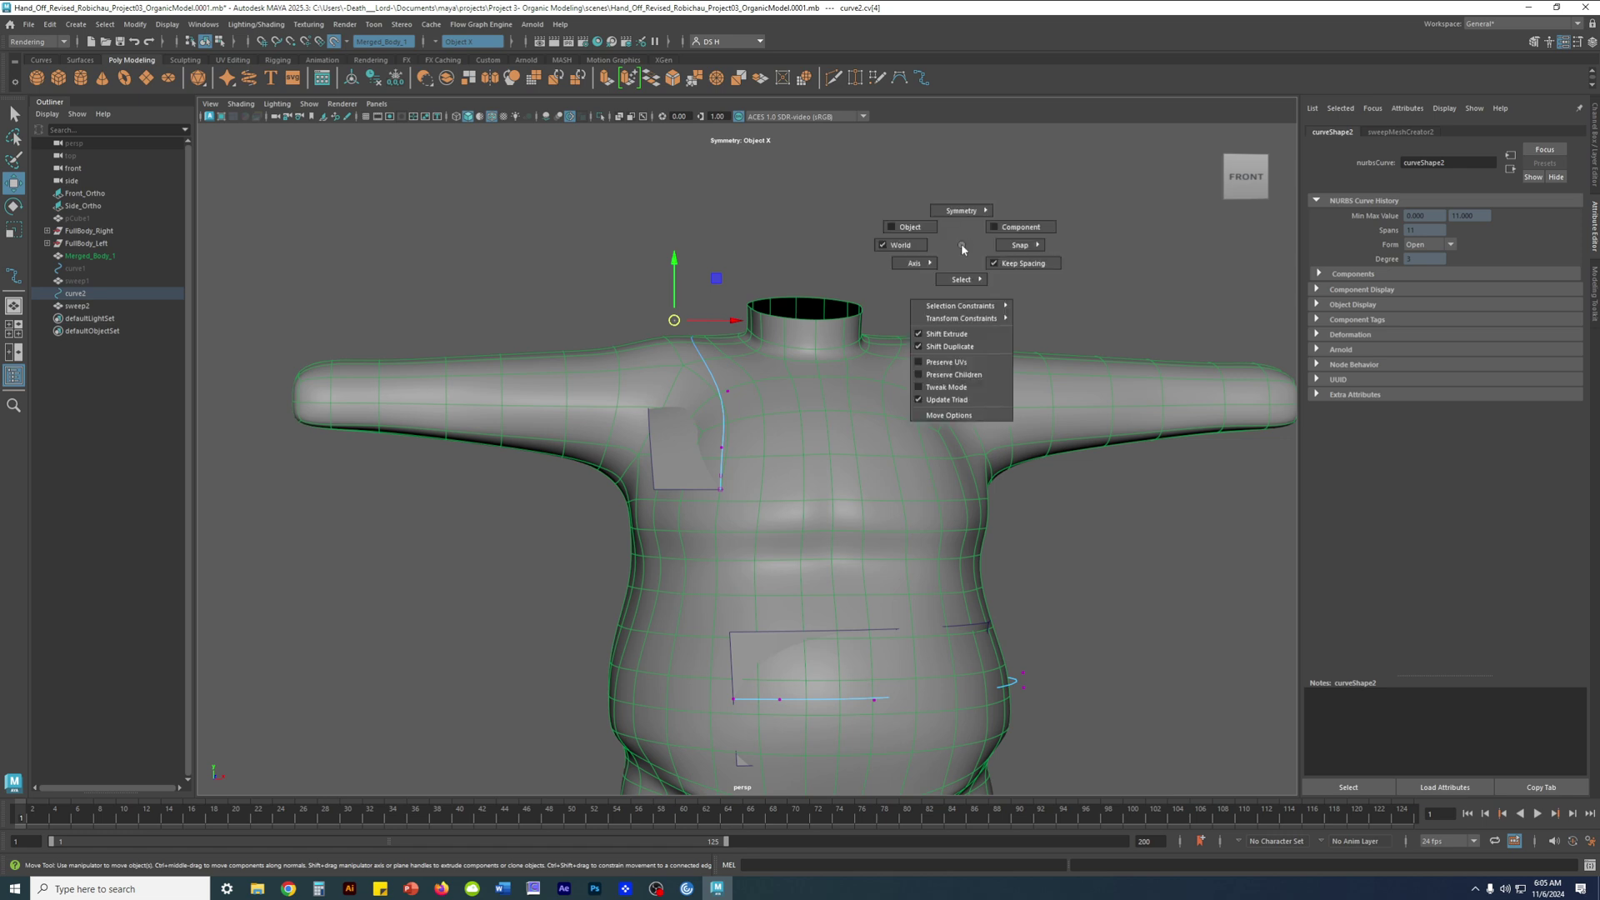
pyautogui.moveTo(962, 323)
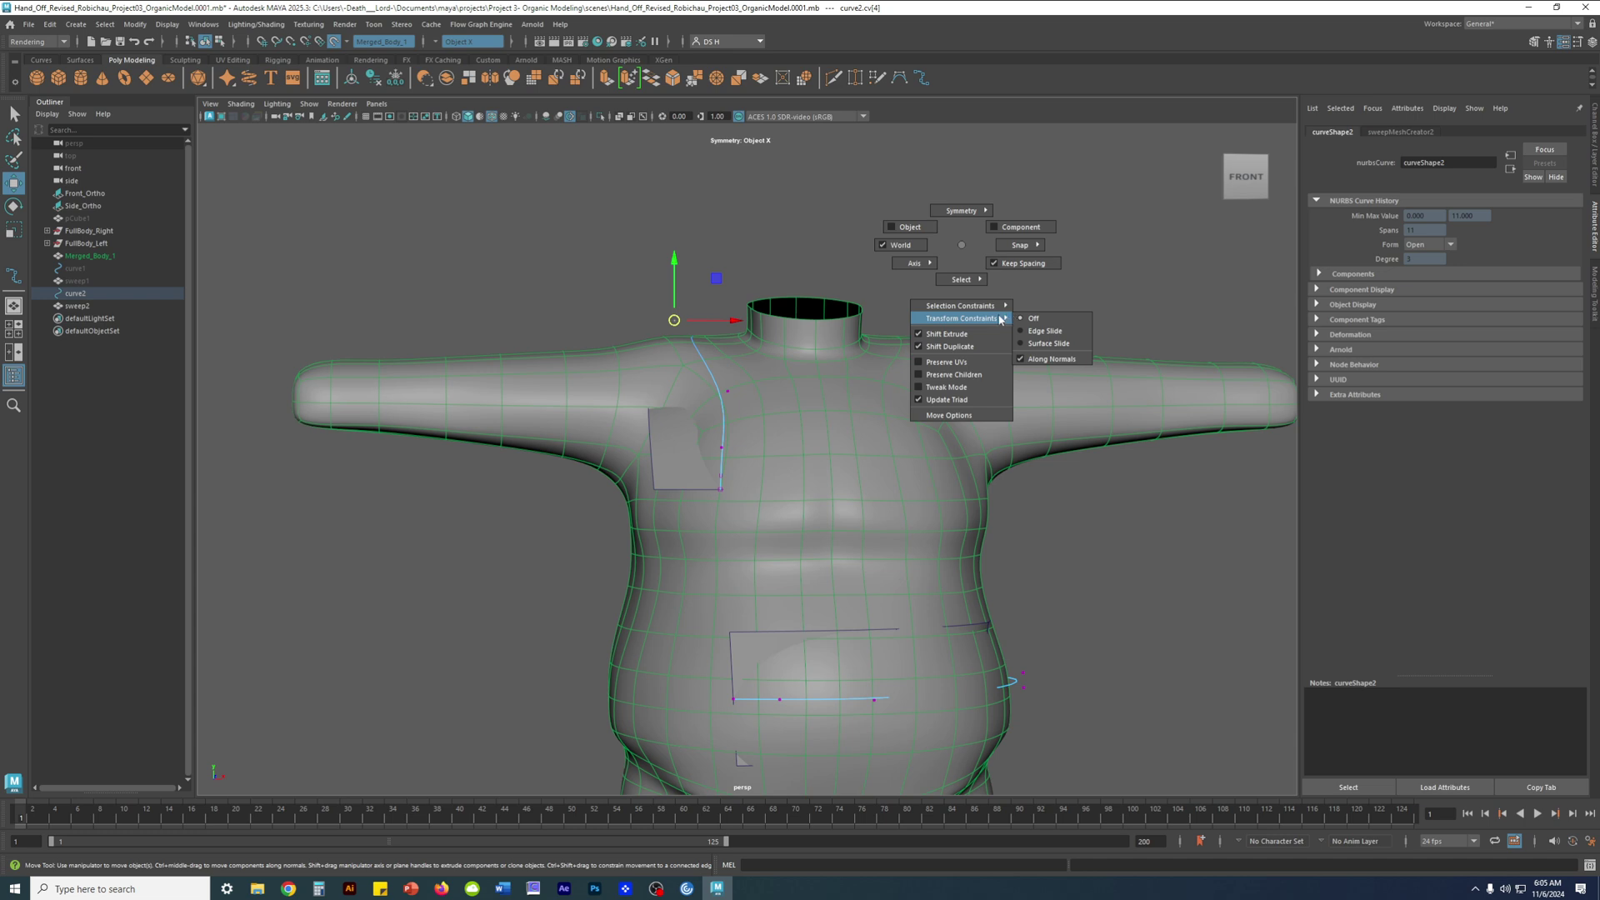
pyautogui.click(989, 316)
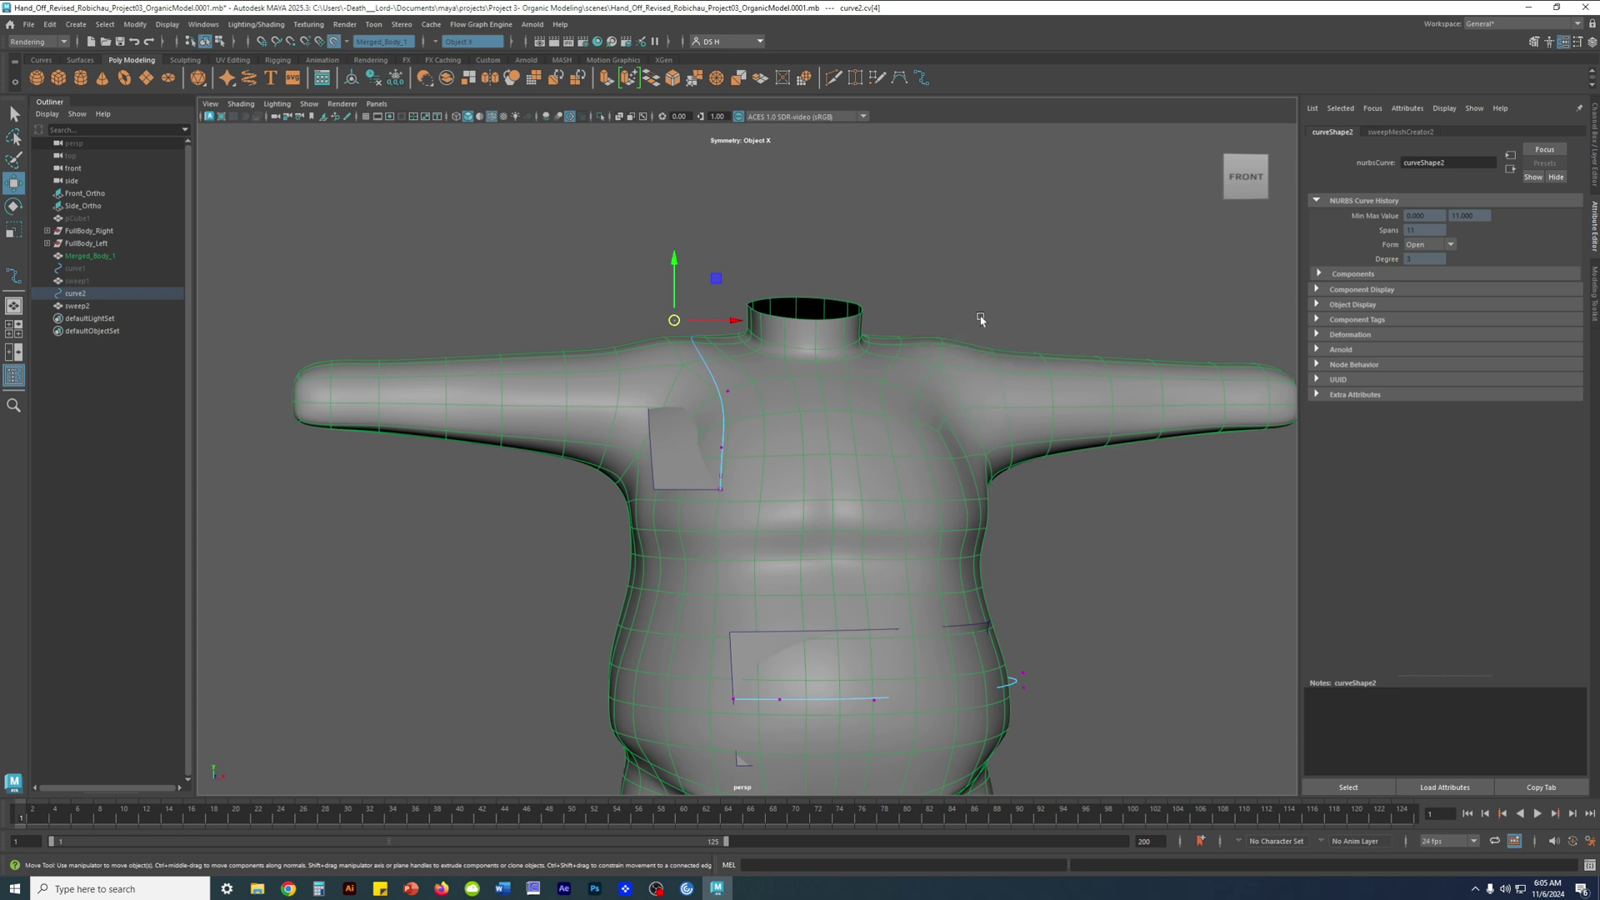
pyautogui.keyDown('alt'); pyautogui.moveTo(857, 298); pyautogui.dragTo(856, 323); pyautogui.keyUp('alt')
pyautogui.click(435, 42)
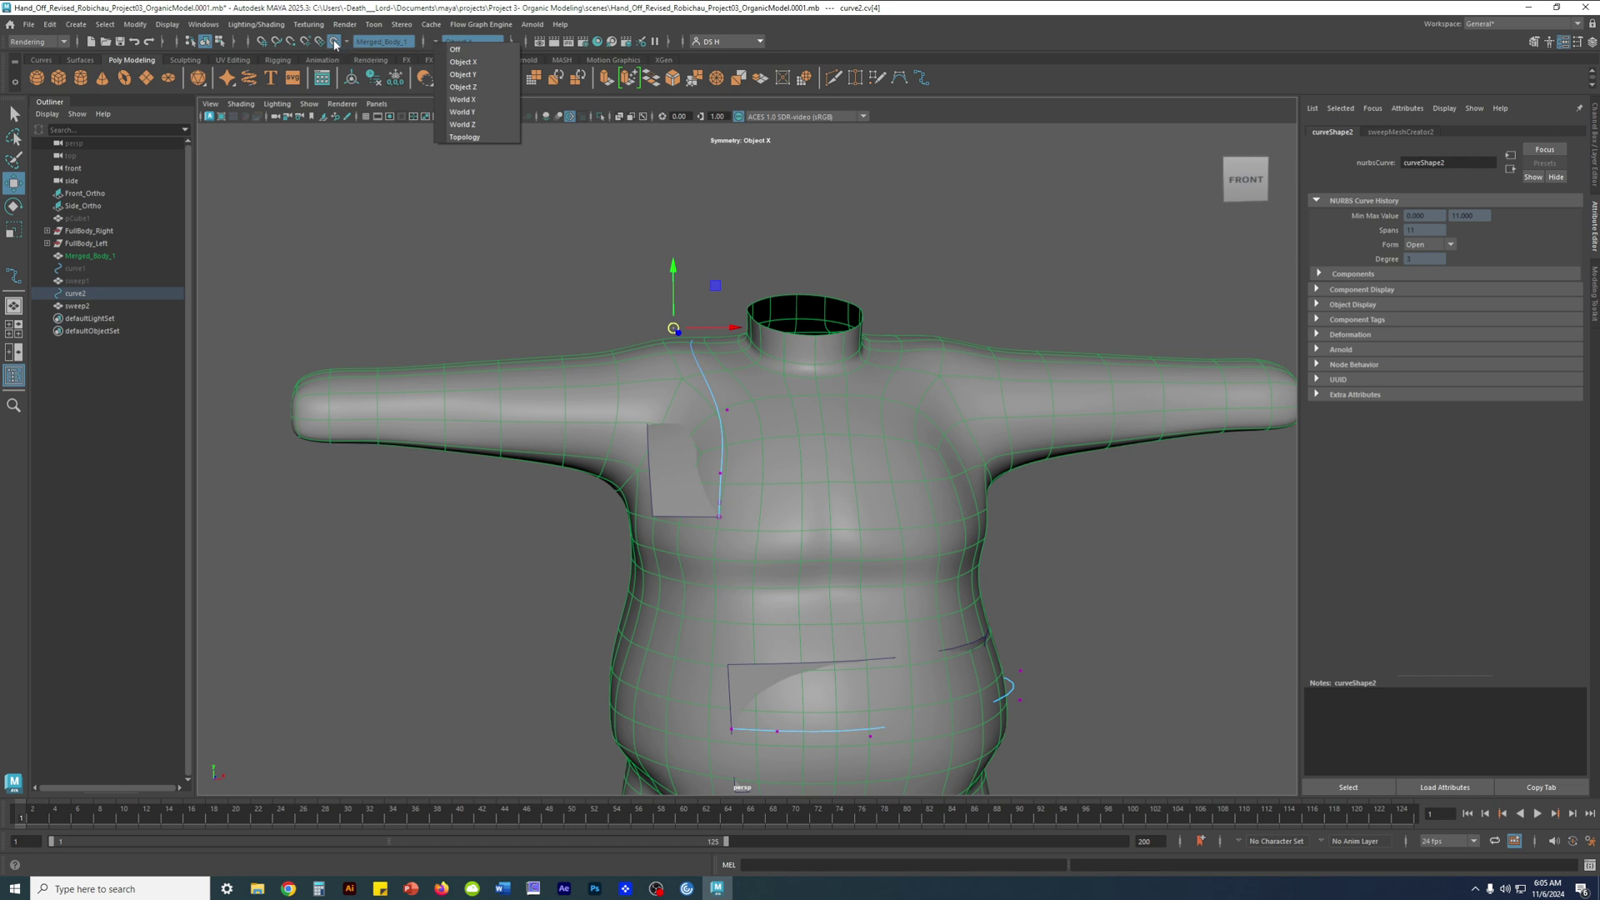
pyautogui.click(334, 42)
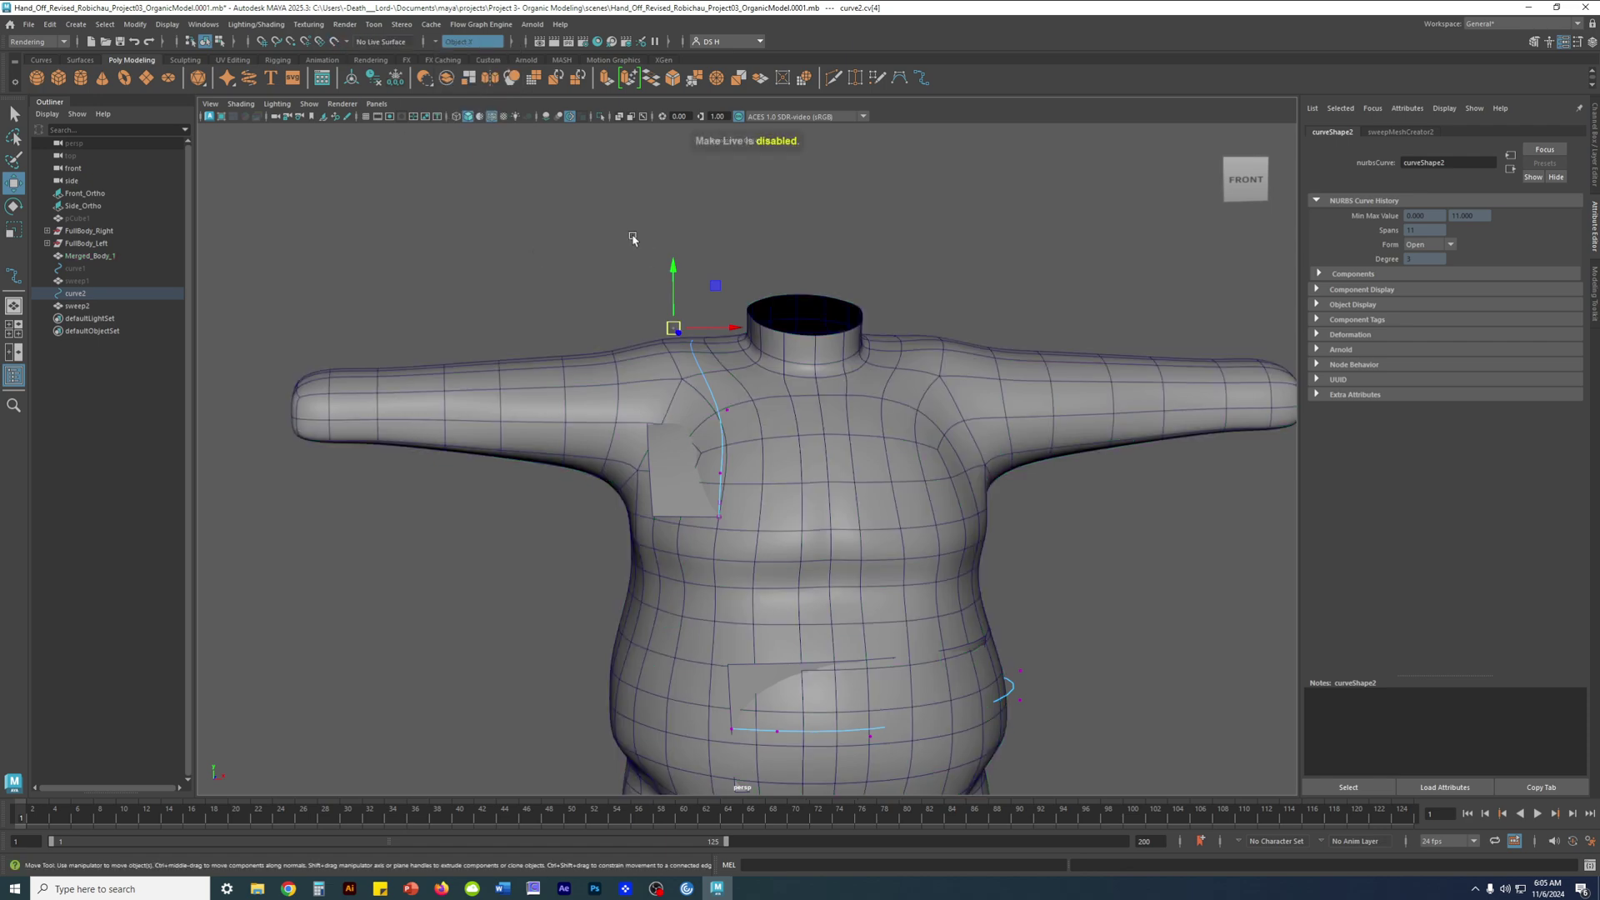
# Move the curve's shoulder control vertices up and away from the body so the sash clears the shoulder
pyautogui.keyDown('alt'); pyautogui.moveTo(637, 249); pyautogui.dragTo(740, 142); pyautogui.keyUp('alt')
pyautogui.keyDown('alt'); pyautogui.moveTo(896, 147); pyautogui.dragTo(831, 303); pyautogui.keyUp('alt')
pyautogui.moveTo(744, 254); pyautogui.dragTo(793, 240)
pyautogui.keyDown('alt'); pyautogui.moveTo(832, 313); pyautogui.dragTo(803, 357); pyautogui.keyUp('alt')
pyautogui.click(631, 419)
pyautogui.keyDown('alt'); pyautogui.moveTo(630, 419); pyautogui.dragTo(763, 548); pyautogui.keyUp('alt')
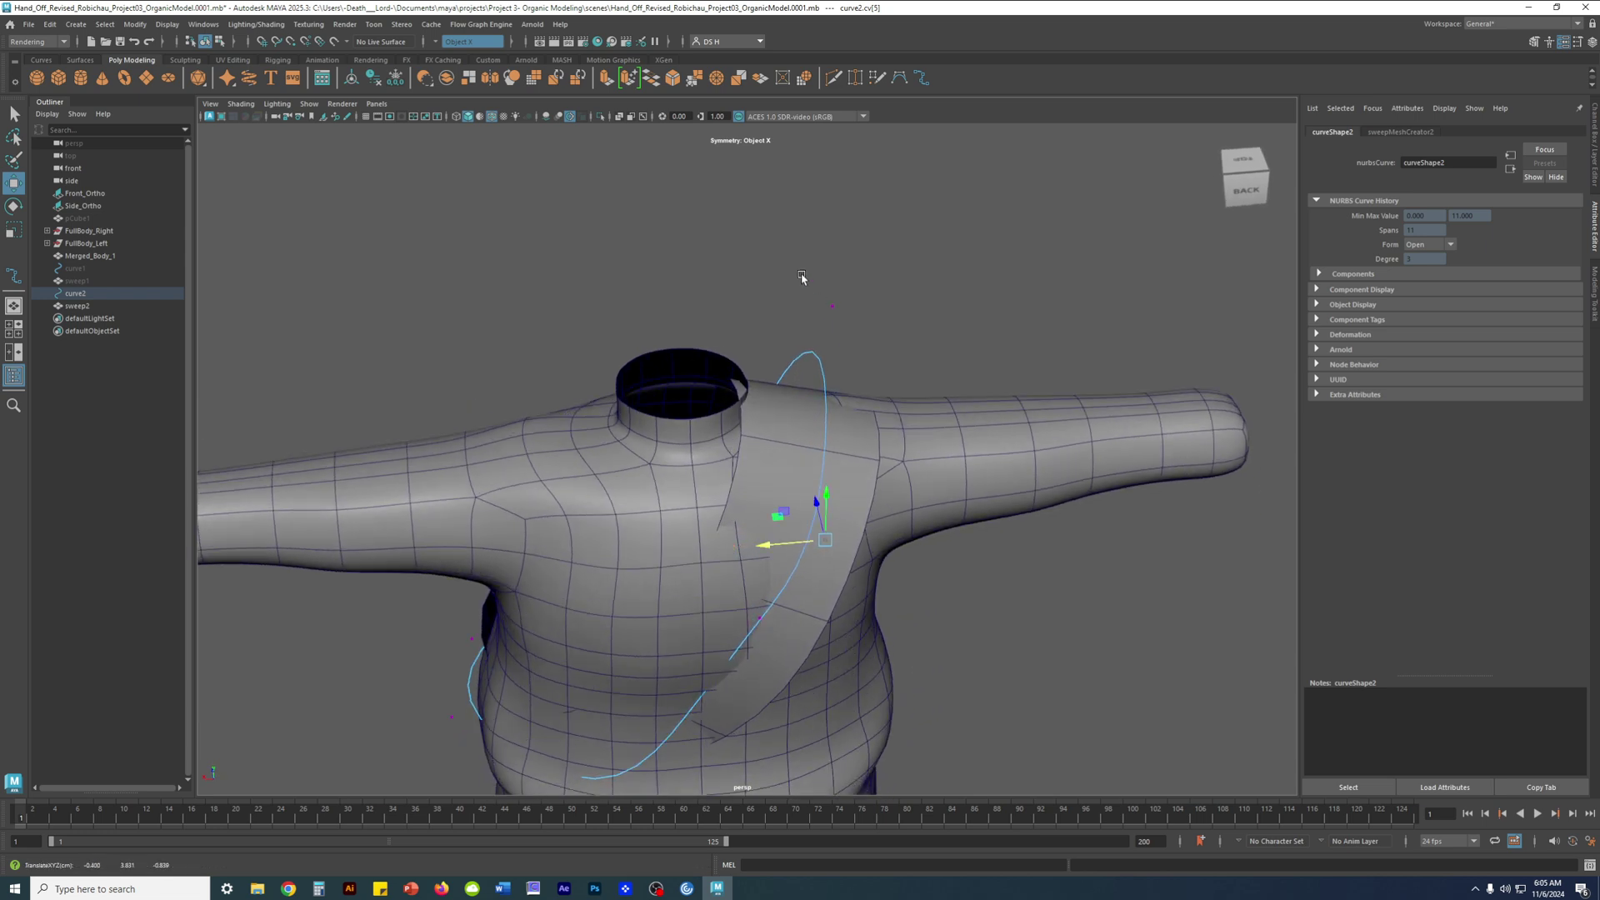
# Adjust the height of the control vertex at the top of the shoulder and shift it outward toward the arm
pyautogui.moveTo(802, 277); pyautogui.dragTo(853, 343)
pyautogui.keyDown('alt'); pyautogui.moveTo(842, 366); pyautogui.dragTo(801, 309); pyautogui.keyUp('alt')
pyautogui.moveTo(831, 252); pyautogui.dragTo(826, 284)
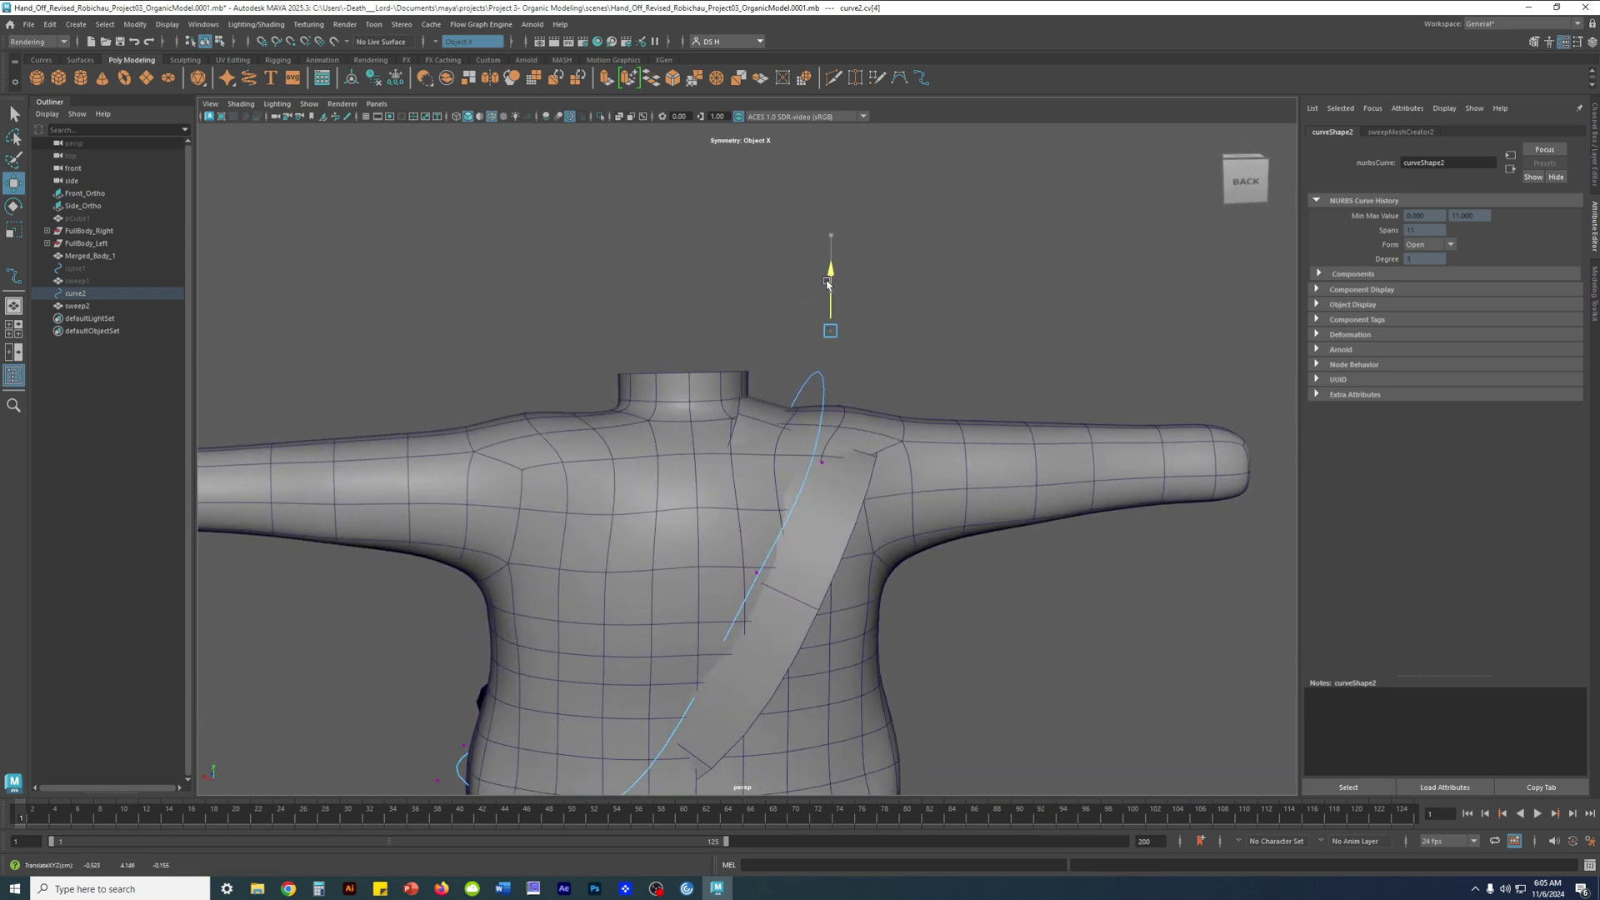
pyautogui.keyDown('alt'); pyautogui.moveTo(845, 363); pyautogui.dragTo(839, 390); pyautogui.keyUp('alt')
pyautogui.moveTo(778, 334); pyautogui.dragTo(837, 337)
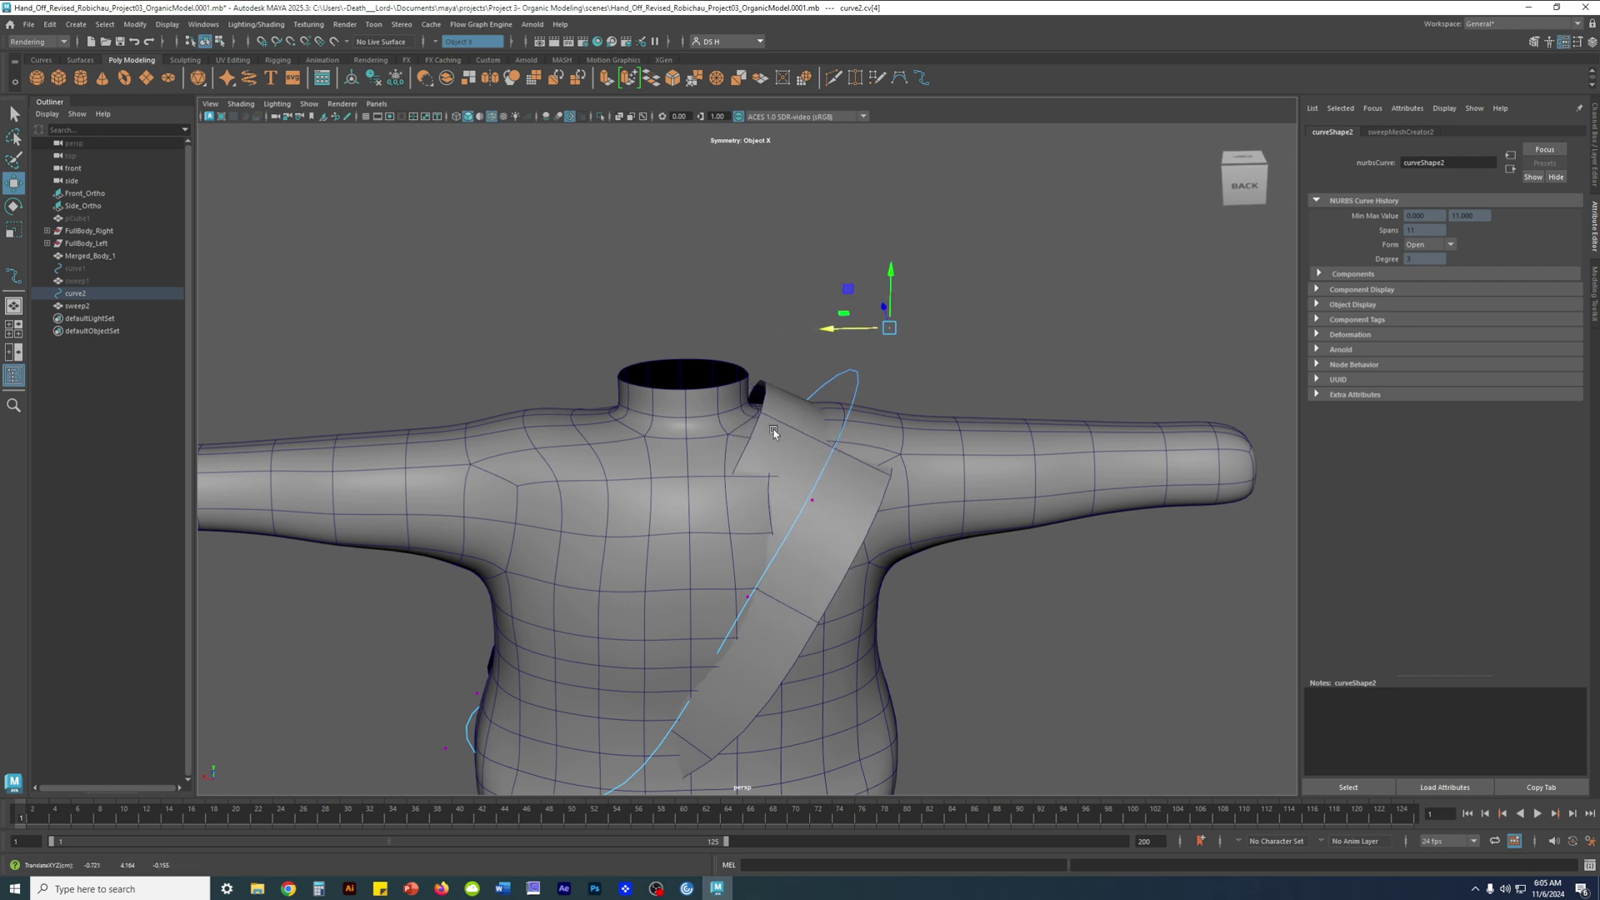
pyautogui.moveTo(800, 497); pyautogui.dragTo(886, 444)
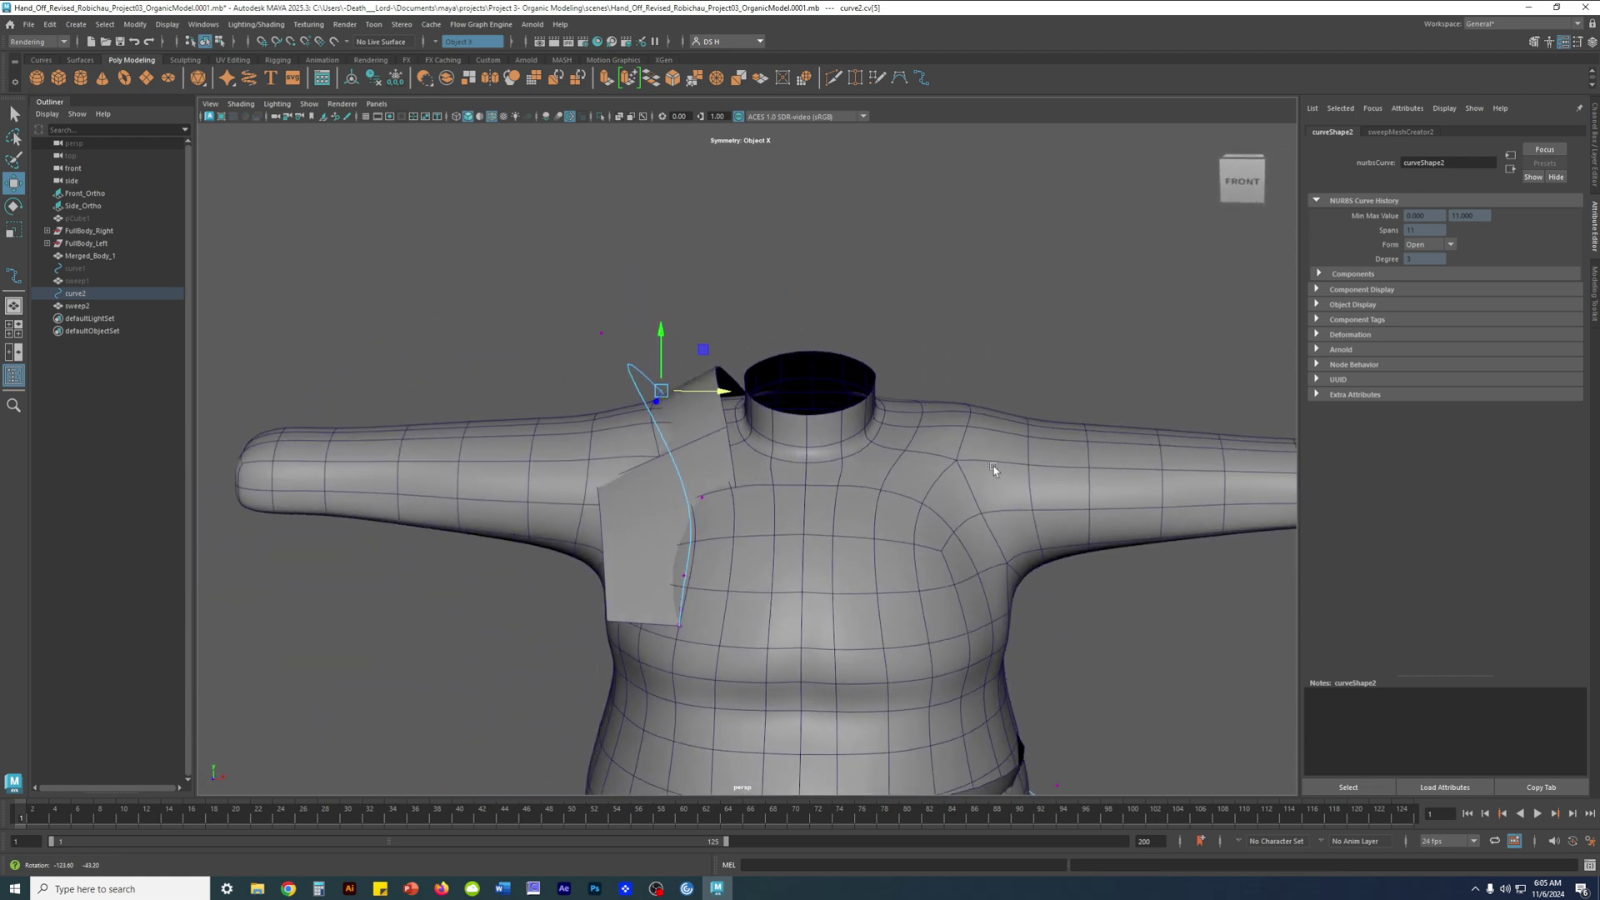
# Tilt the sash mesh by setting its Rotate Profile to about 29.69, checking it against the body's front and back
pyautogui.keyDown('alt'); pyautogui.moveTo(886, 444); pyautogui.dragTo(971, 390, button='middle'); pyautogui.keyUp('alt')
pyautogui.scroll(2, 853, 321)
pyautogui.click(800, 291)
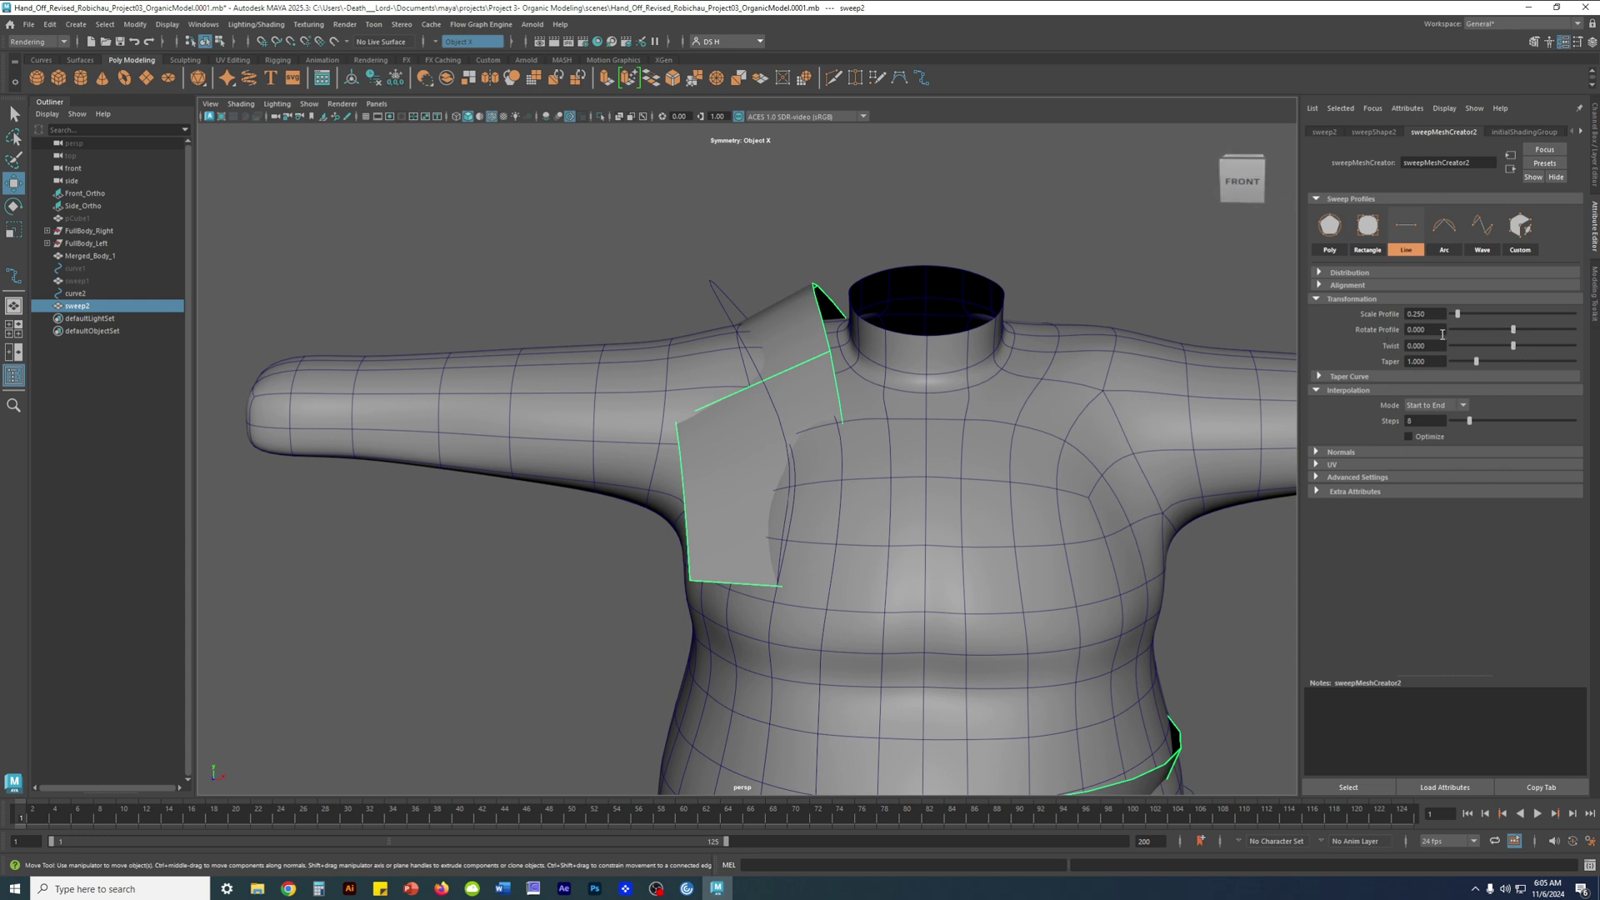
pyautogui.moveTo(1514, 332); pyautogui.dragTo(1518, 333)
pyautogui.keyDown('alt'); pyautogui.moveTo(750, 491); pyautogui.dragTo(987, 425); pyautogui.keyUp('alt')
pyautogui.press('4')
pyautogui.moveTo(863, 473)
pyautogui.keyDown('alt'); pyautogui.mouseDown()
pyautogui.moveTo(899, 399)
pyautogui.moveTo(879, 450)
pyautogui.moveTo(850, 421)
pyautogui.moveTo(940, 430)
pyautogui.moveTo(760, 429)
pyautogui.moveTo(692, 450)
pyautogui.mouseUp(); pyautogui.keyUp('alt')
pyautogui.press('5')
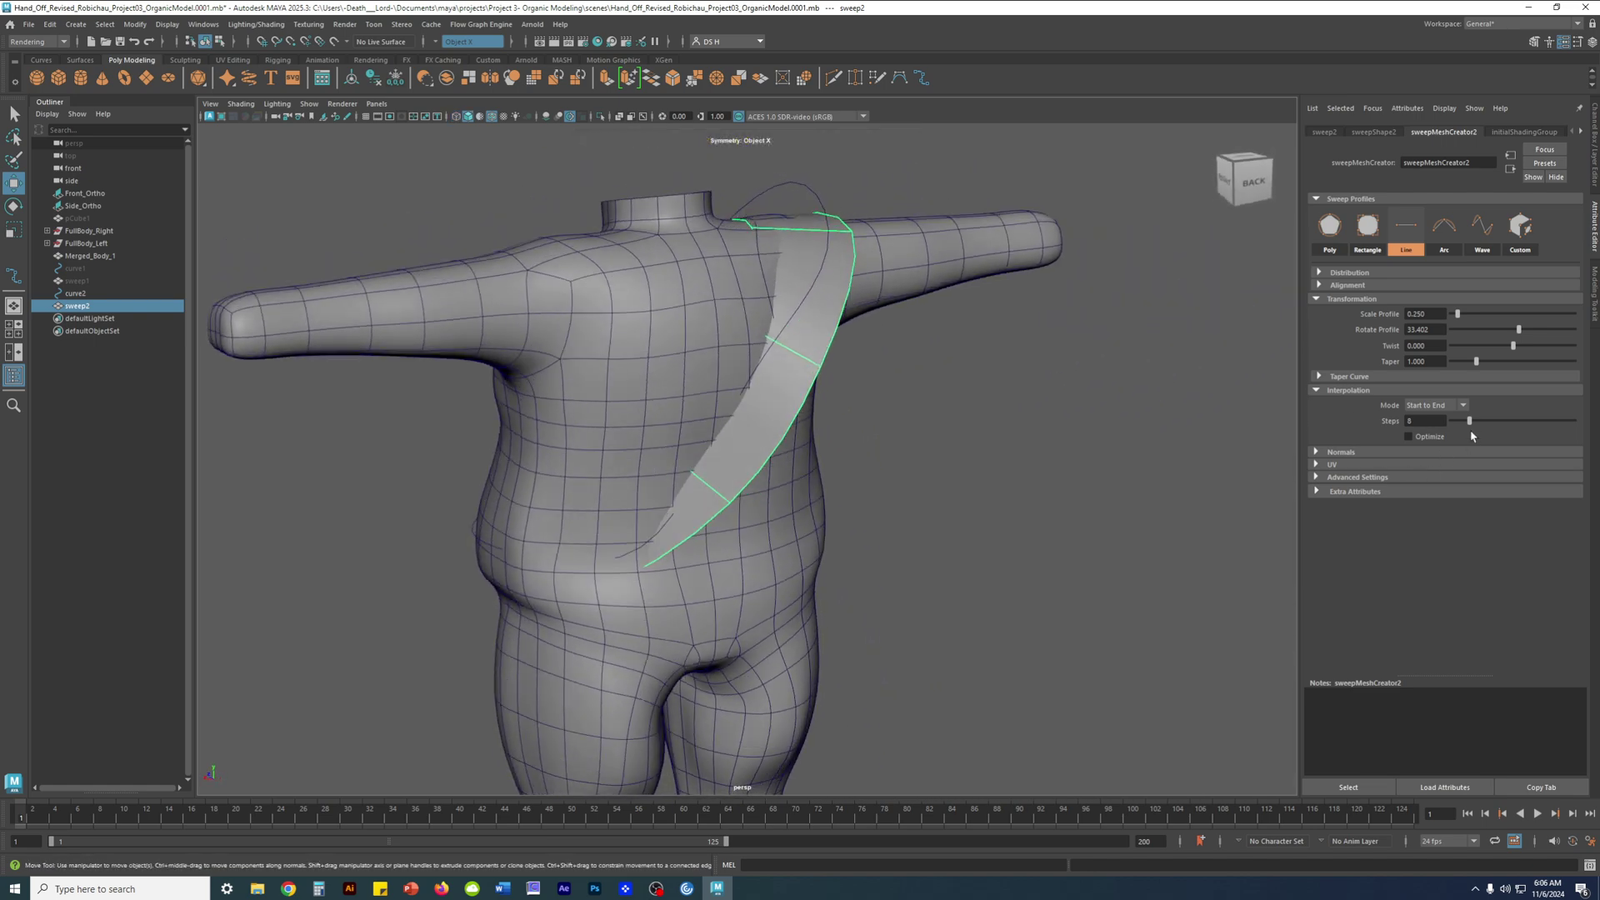
pyautogui.moveTo(1519, 332); pyautogui.dragTo(1517, 330)
pyautogui.keyDown('alt'); pyautogui.moveTo(817, 316); pyautogui.dragTo(833, 458); pyautogui.keyUp('alt')
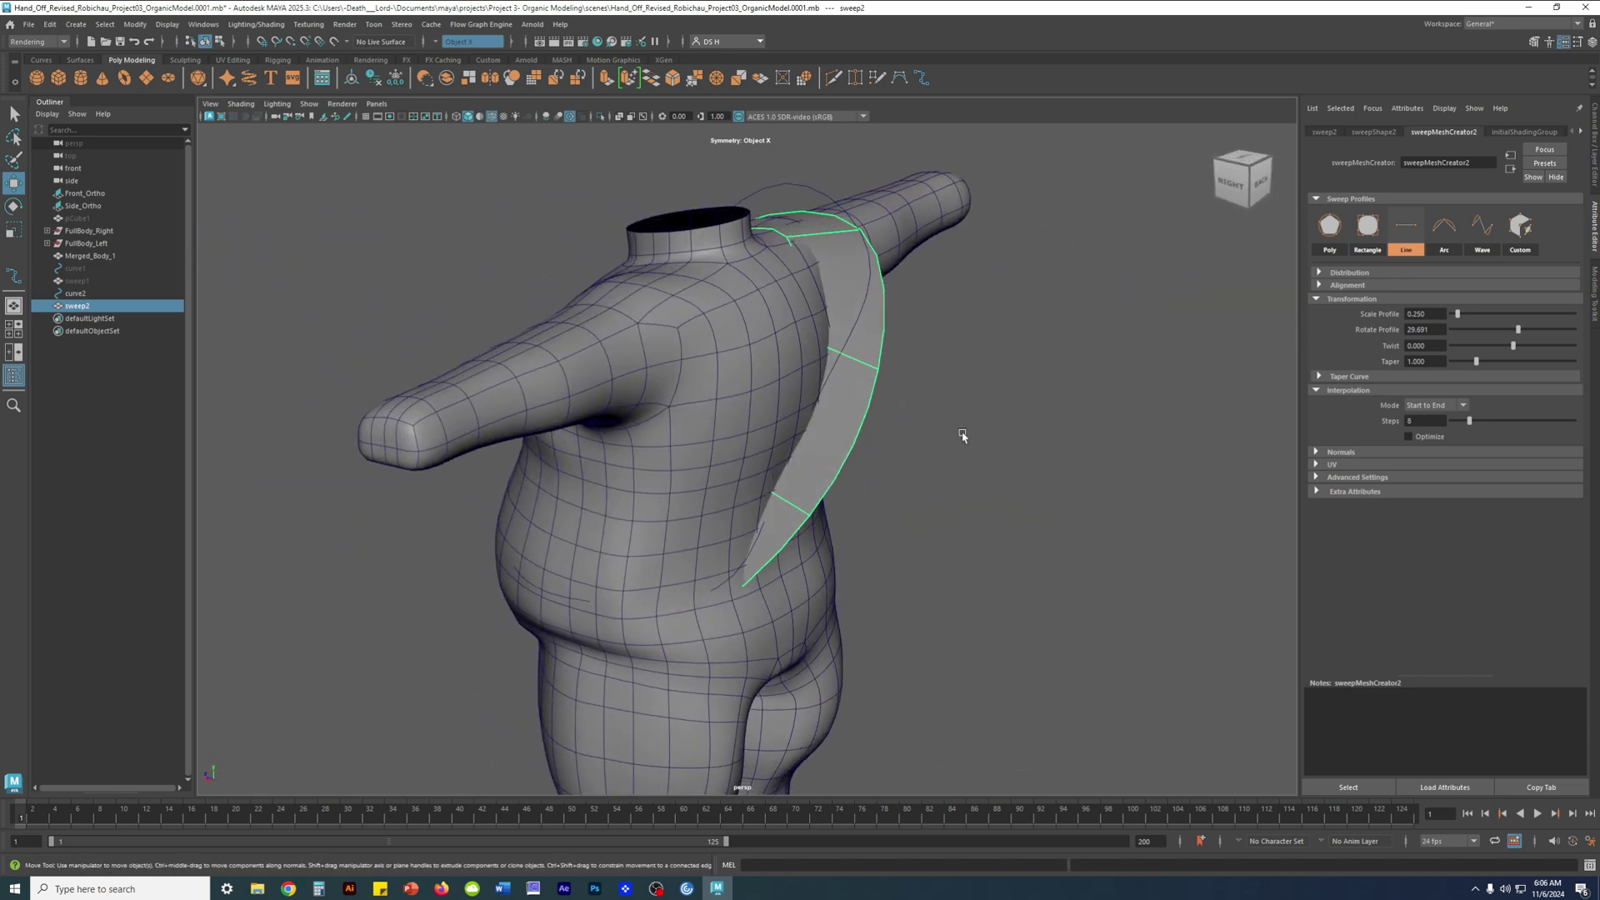
# Show the curve's control vertices again and pull the sash curve away from the body along the back
pyautogui.click(851, 334)
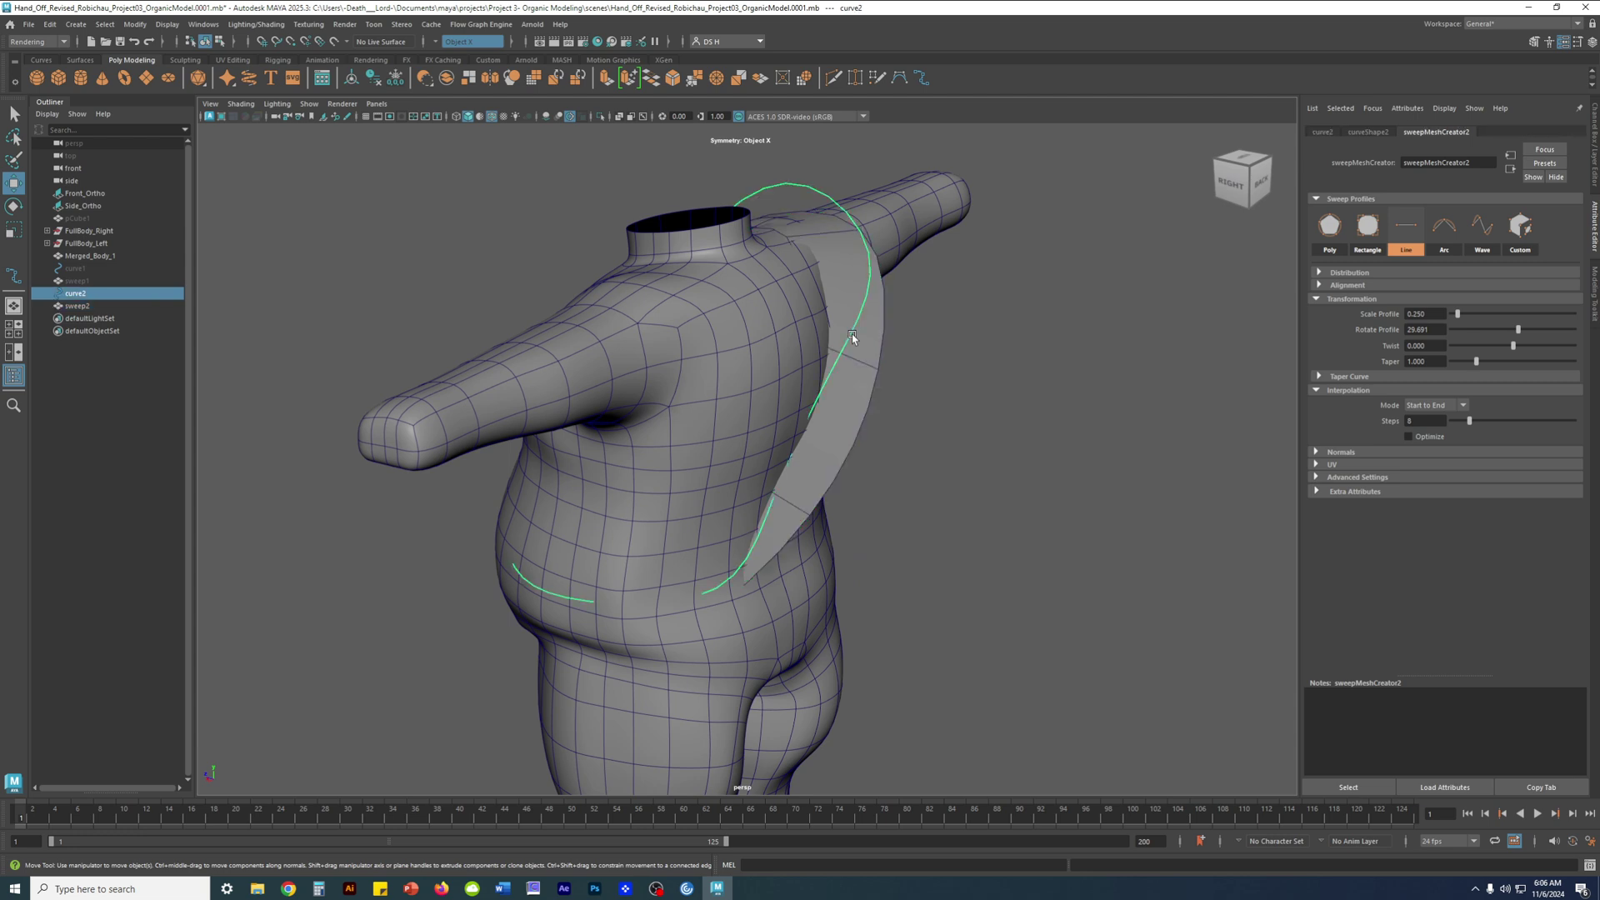
pyautogui.moveTo(788, 167); pyautogui.dragTo(802, 183)
pyautogui.moveTo(801, 166); pyautogui.dragTo(715, 165, button='right')
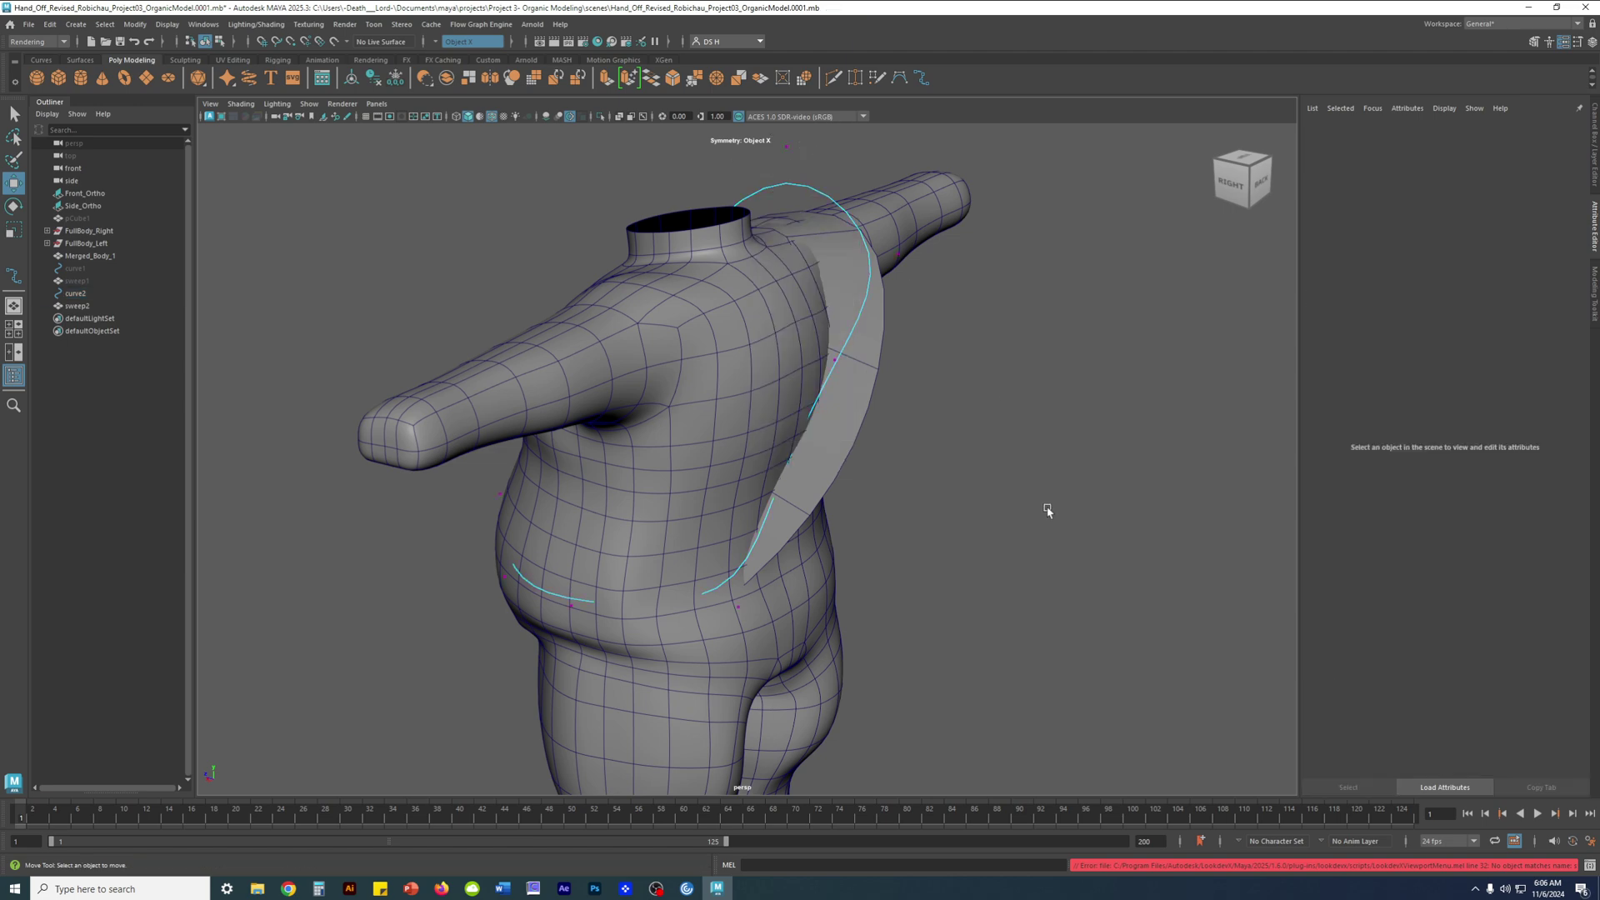
pyautogui.moveTo(874, 383); pyautogui.dragTo(803, 340)
pyautogui.keyDown('alt'); pyautogui.moveTo(878, 395); pyautogui.dragTo(886, 421); pyautogui.keyUp('alt')
pyautogui.press('4')
pyautogui.press('5')
pyautogui.moveTo(799, 395); pyautogui.dragTo(831, 411)
# Pull the two lower-back control vertices outward so the sash wraps clear of the hip
pyautogui.moveTo(962, 465)
pyautogui.keyDown('alt'); pyautogui.mouseDown()
pyautogui.moveTo(903, 372)
pyautogui.moveTo(730, 367)
pyautogui.moveTo(717, 400)
pyautogui.moveTo(832, 428)
pyautogui.moveTo(846, 351)
pyautogui.moveTo(793, 510)
pyautogui.moveTo(724, 512)
pyautogui.moveTo(714, 561)
pyautogui.mouseUp(); pyautogui.keyUp('alt')
pyautogui.press('4')
pyautogui.press('5')
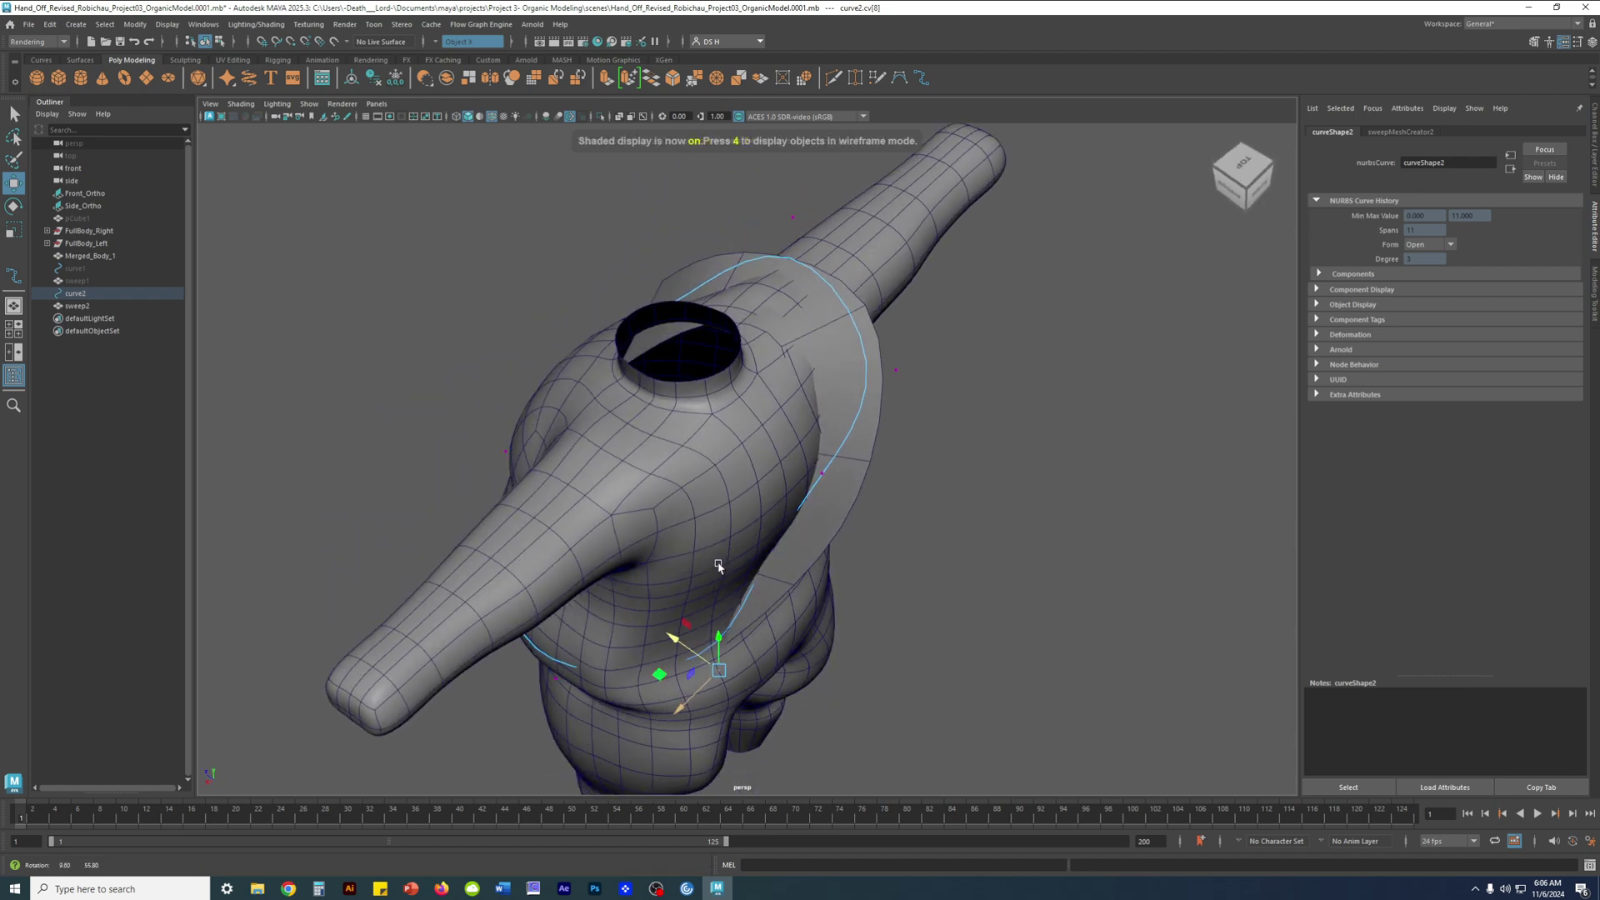
pyautogui.moveTo(672, 639)
pyautogui.mouseDown()
pyautogui.moveTo(706, 689)
pyautogui.moveTo(750, 533)
pyautogui.moveTo(714, 472)
pyautogui.moveTo(768, 549)
pyautogui.moveTo(775, 449)
pyautogui.moveTo(554, 464)
pyautogui.moveTo(781, 483)
pyautogui.moveTo(749, 500)
pyautogui.mouseUp()
pyautogui.press('4')
pyautogui.press('5')
pyautogui.press('4')
pyautogui.click(602, 633)
pyautogui.press('5')
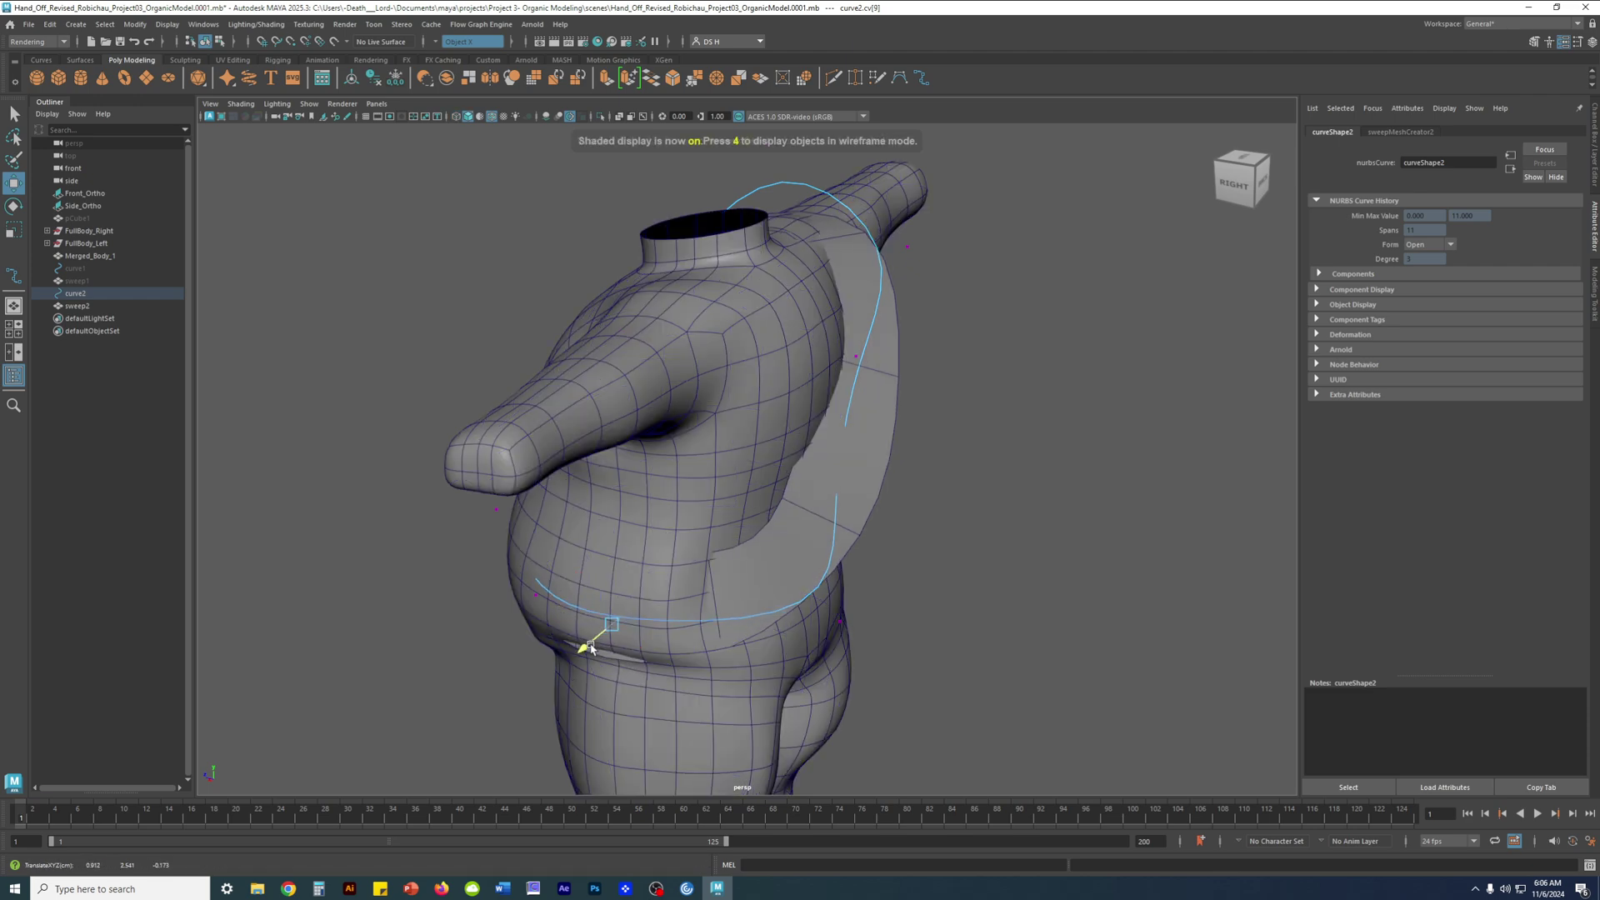
# Move the control vertex at the front of the hip outward from the body
pyautogui.keyDown('alt'); pyautogui.moveTo(589, 648); pyautogui.dragTo(1049, 667); pyautogui.keyUp('alt')
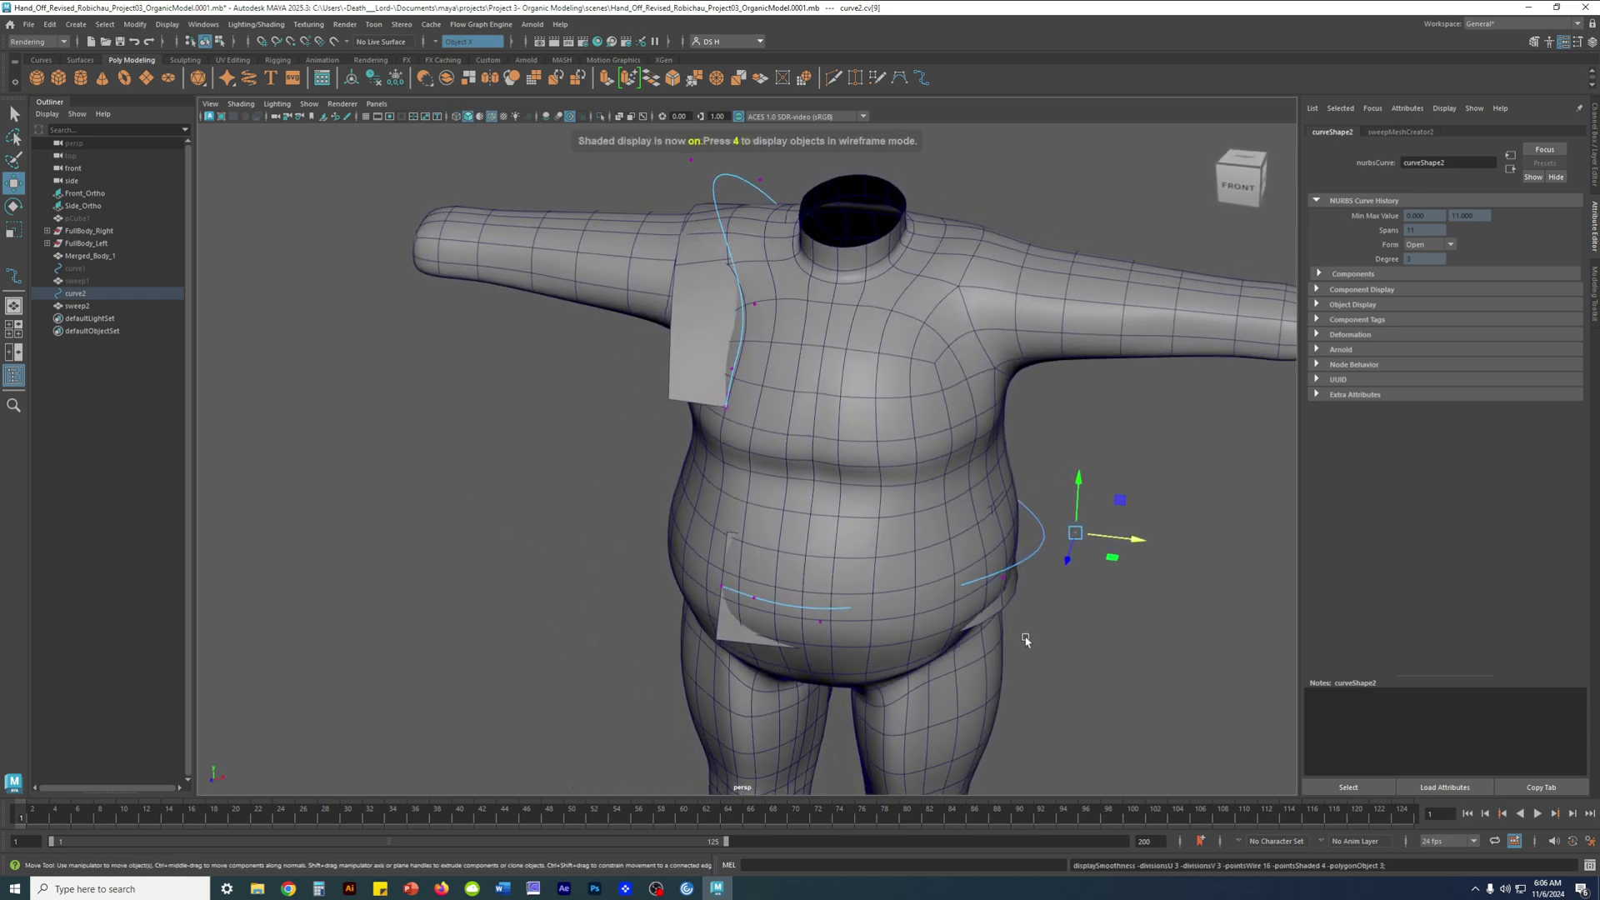
pyautogui.press('4')
pyautogui.click(993, 583)
pyautogui.press('5')
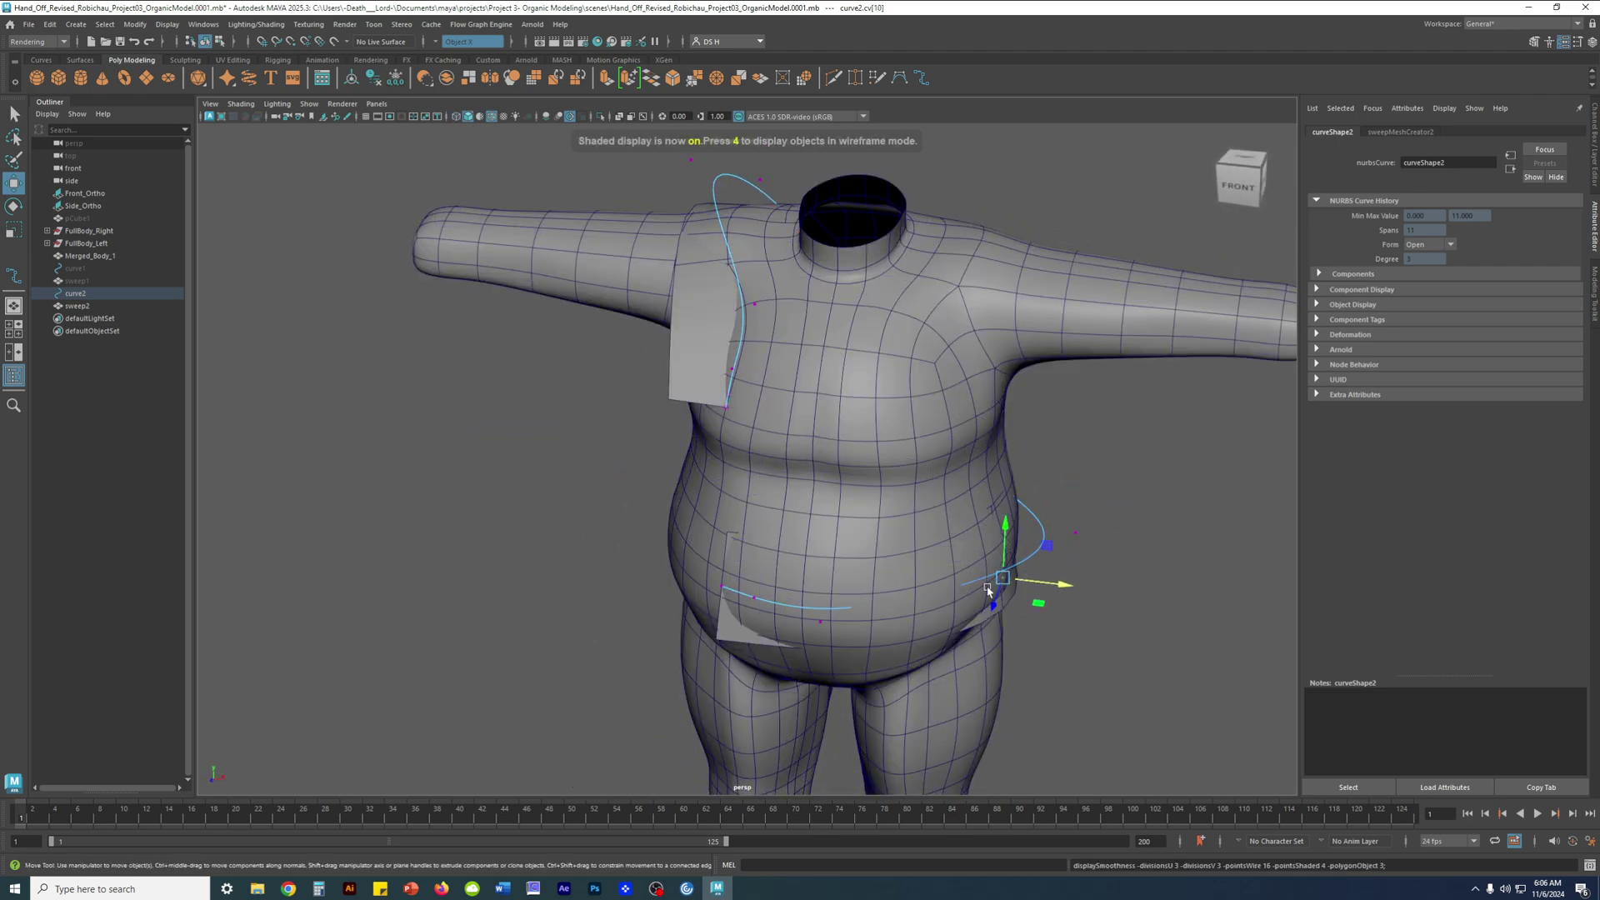
pyautogui.keyDown('alt'); pyautogui.moveTo(988, 590); pyautogui.dragTo(874, 666); pyautogui.keyUp('alt')
# Pull the two control vertices in front of the belly forward and spread them sideways to round the curve
pyautogui.press('4')
pyautogui.click(863, 674)
pyautogui.press('5')
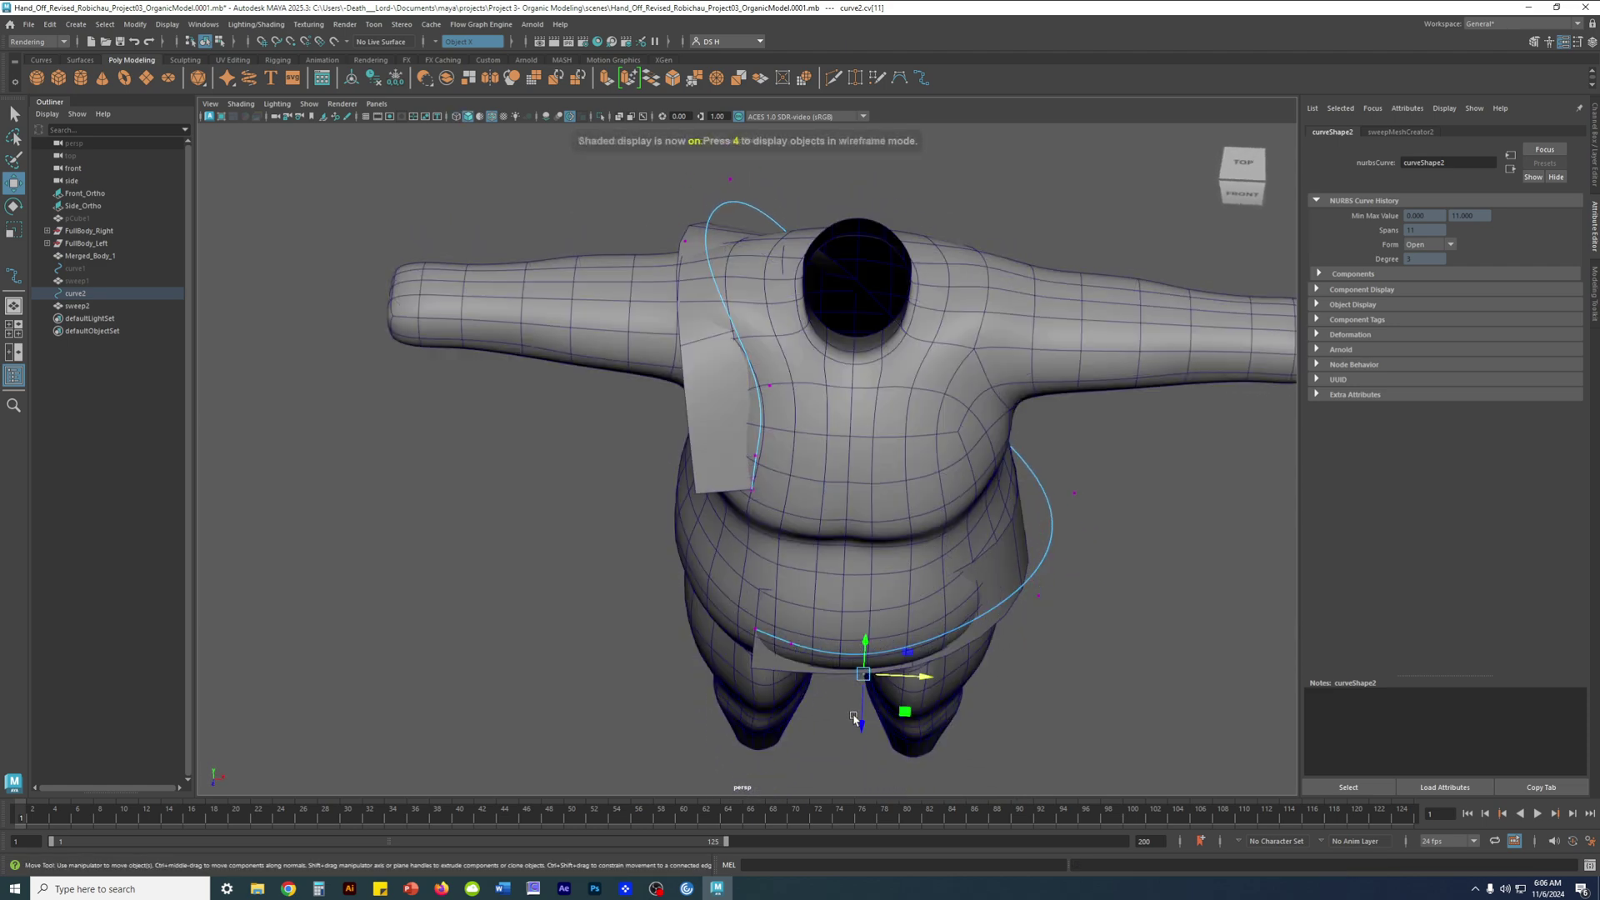
pyautogui.keyDown('alt'); pyautogui.moveTo(864, 732); pyautogui.dragTo(884, 730); pyautogui.keyUp('alt')
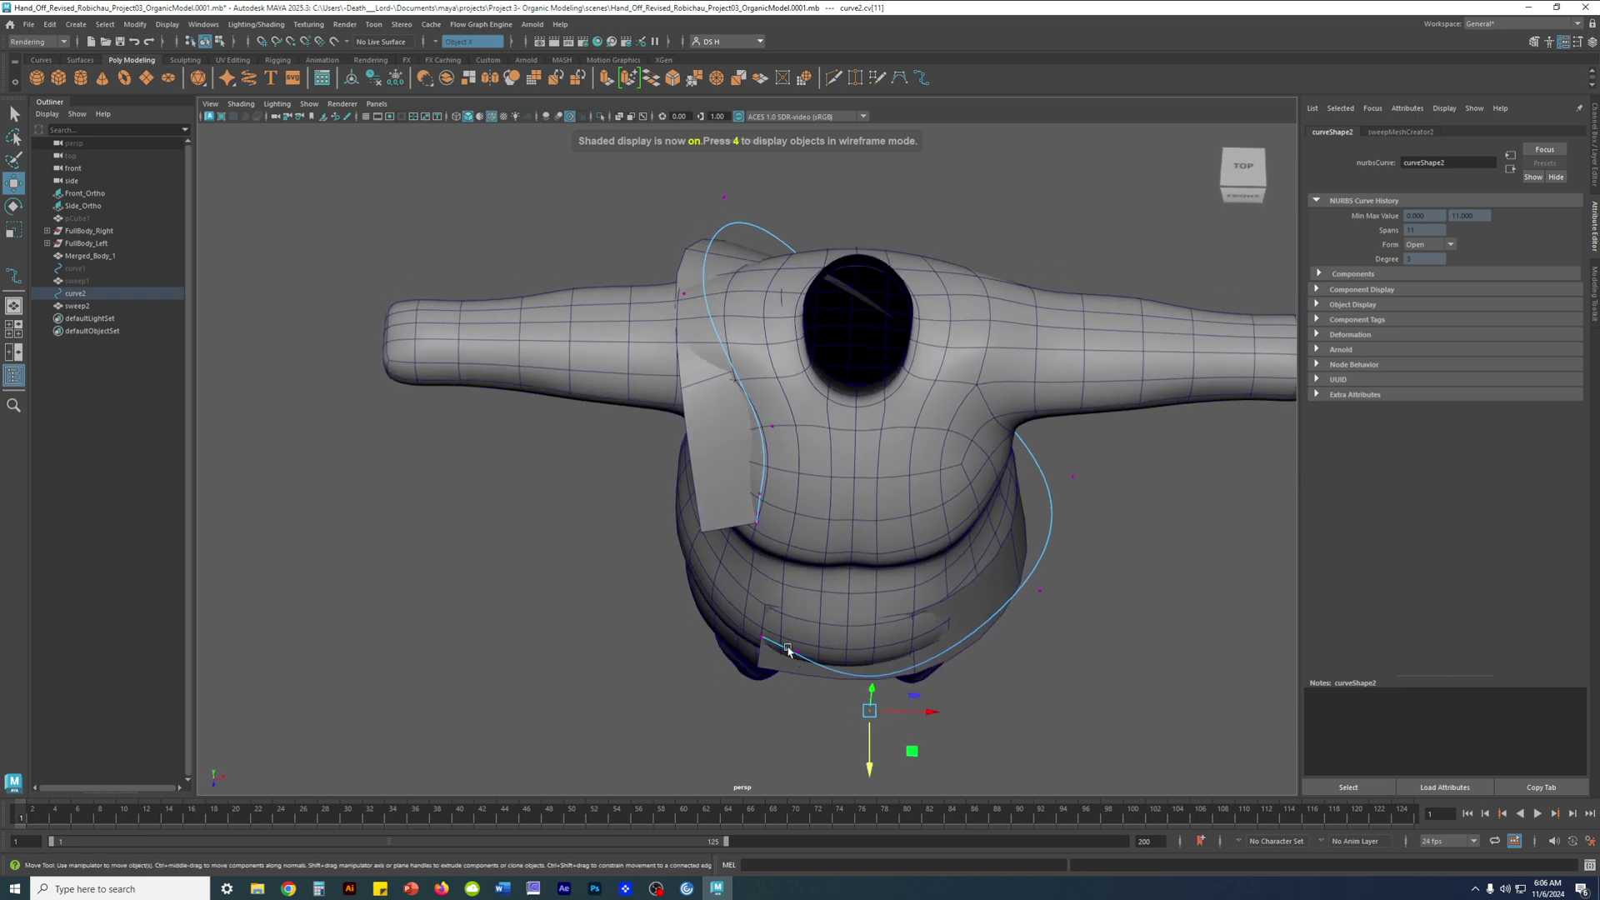
pyautogui.moveTo(792, 704); pyautogui.dragTo(784, 740)
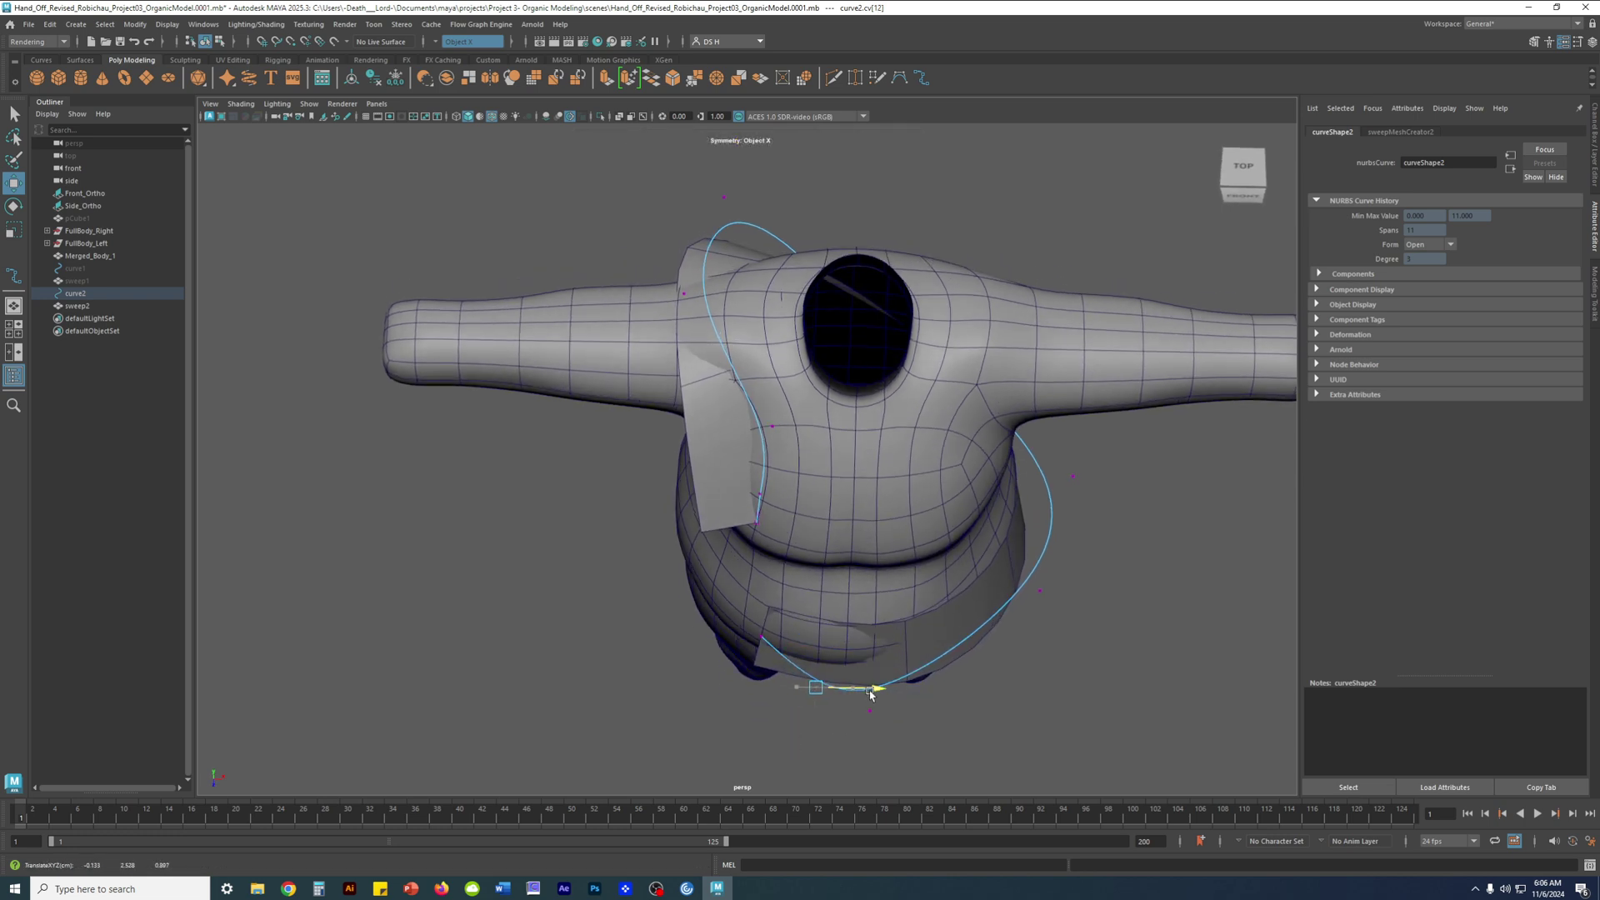
pyautogui.click(870, 710)
pyautogui.moveTo(921, 710); pyautogui.dragTo(967, 709)
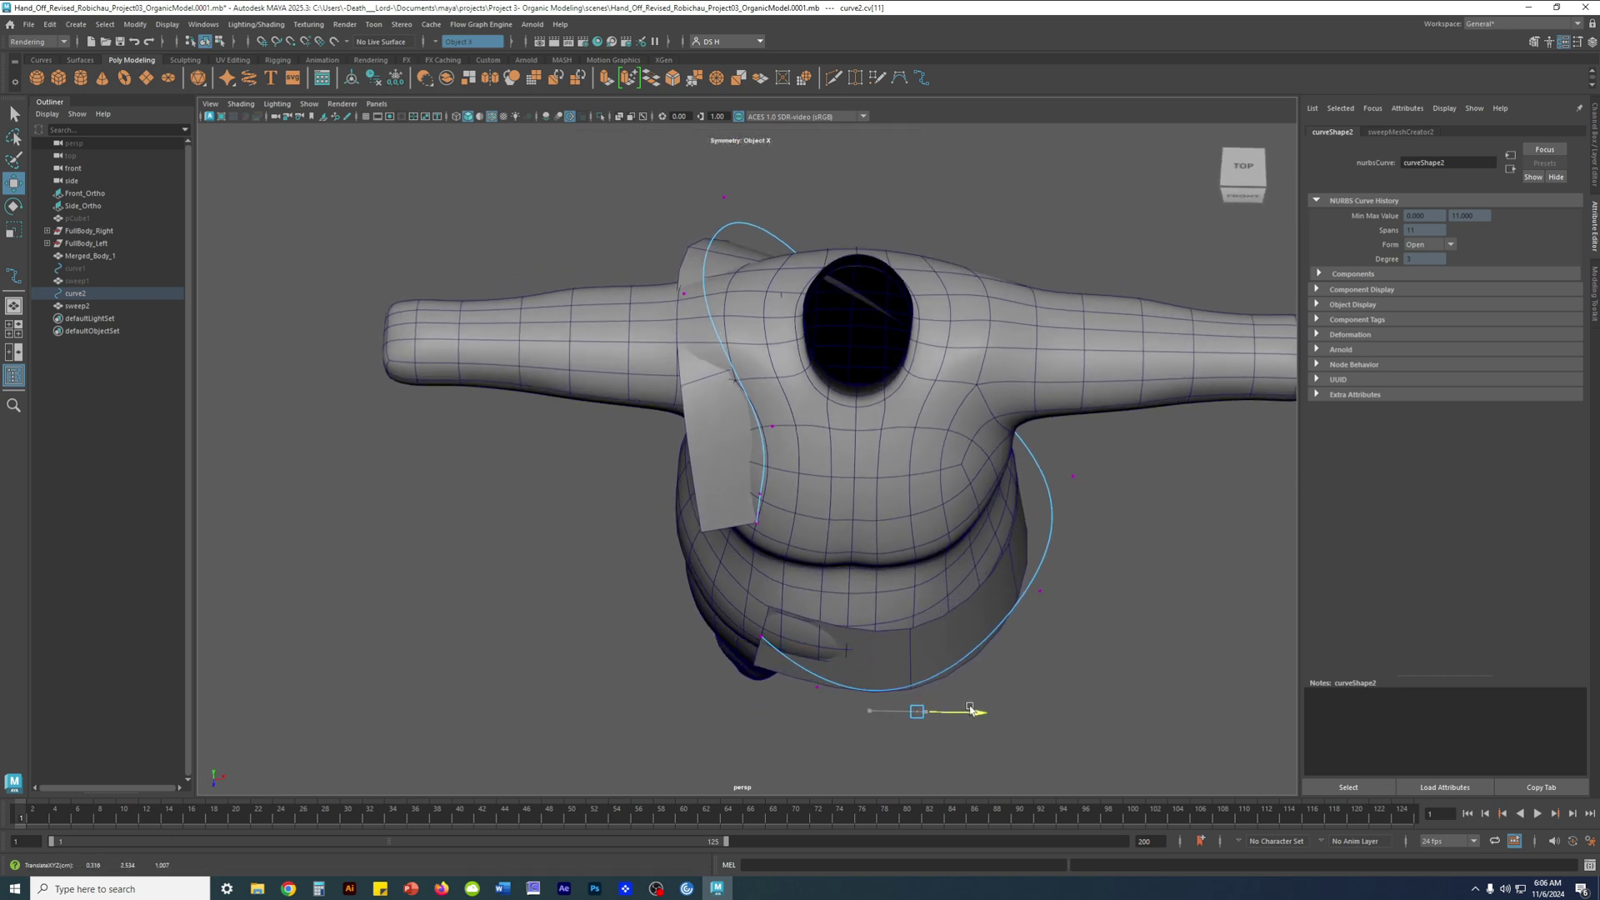
# Try shifting the belly control vertex back across the front of the body, and undo the move
pyautogui.moveTo(986, 719); pyautogui.dragTo(831, 707)
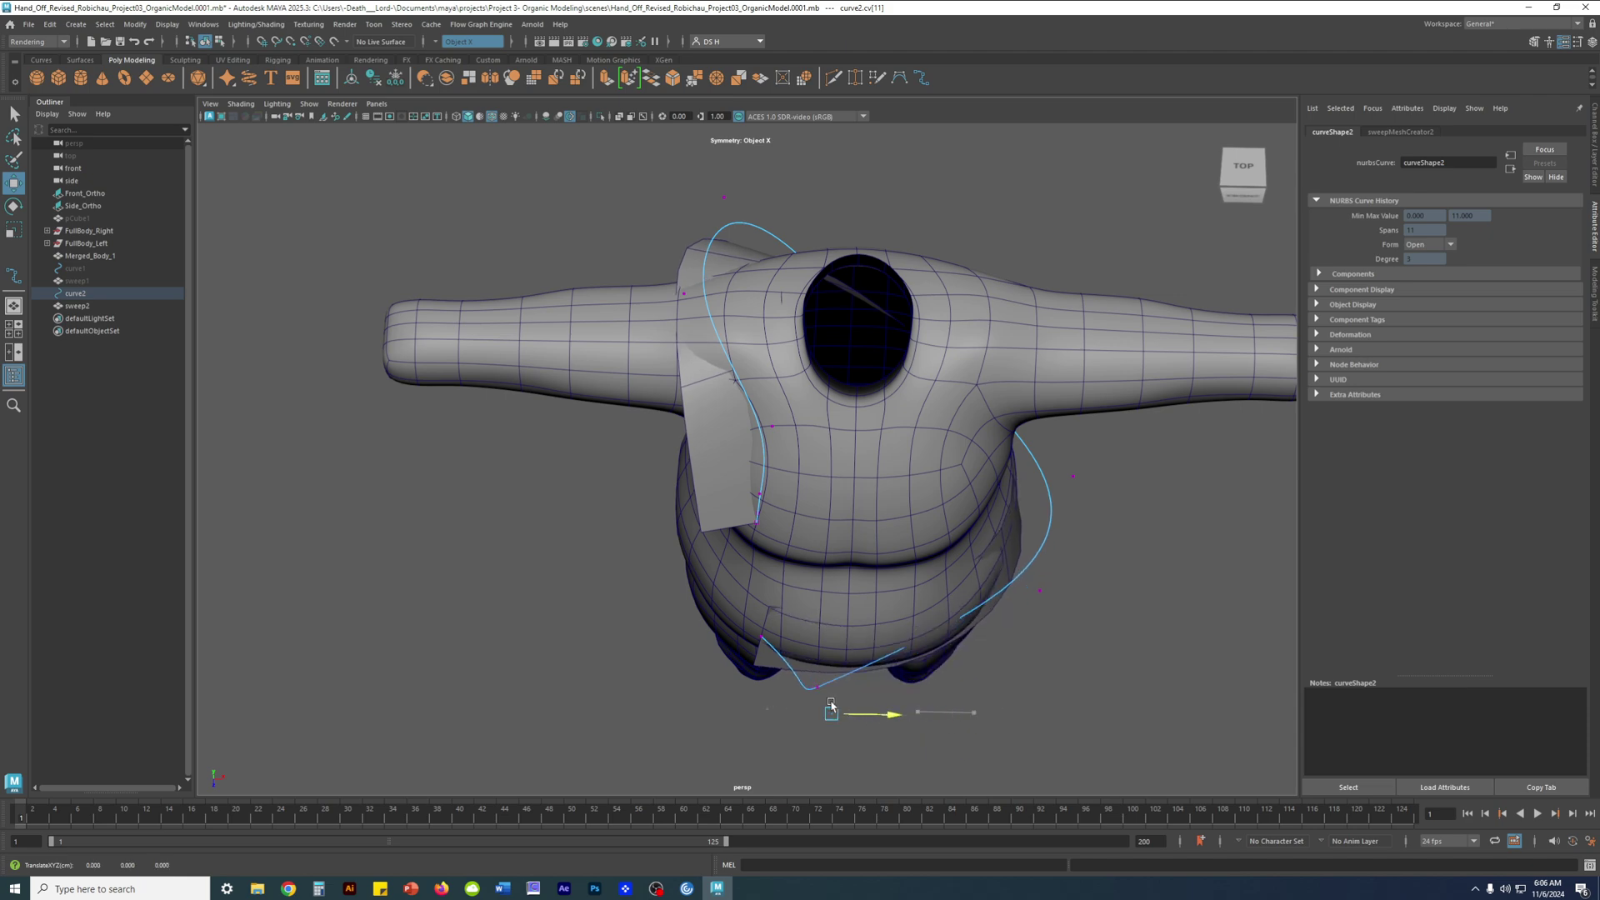
pyautogui.keyDown('alt'); pyautogui.moveTo(889, 752); pyautogui.dragTo(841, 584); pyautogui.keyUp('alt')
pyautogui.scroll(-3, 839, 539)
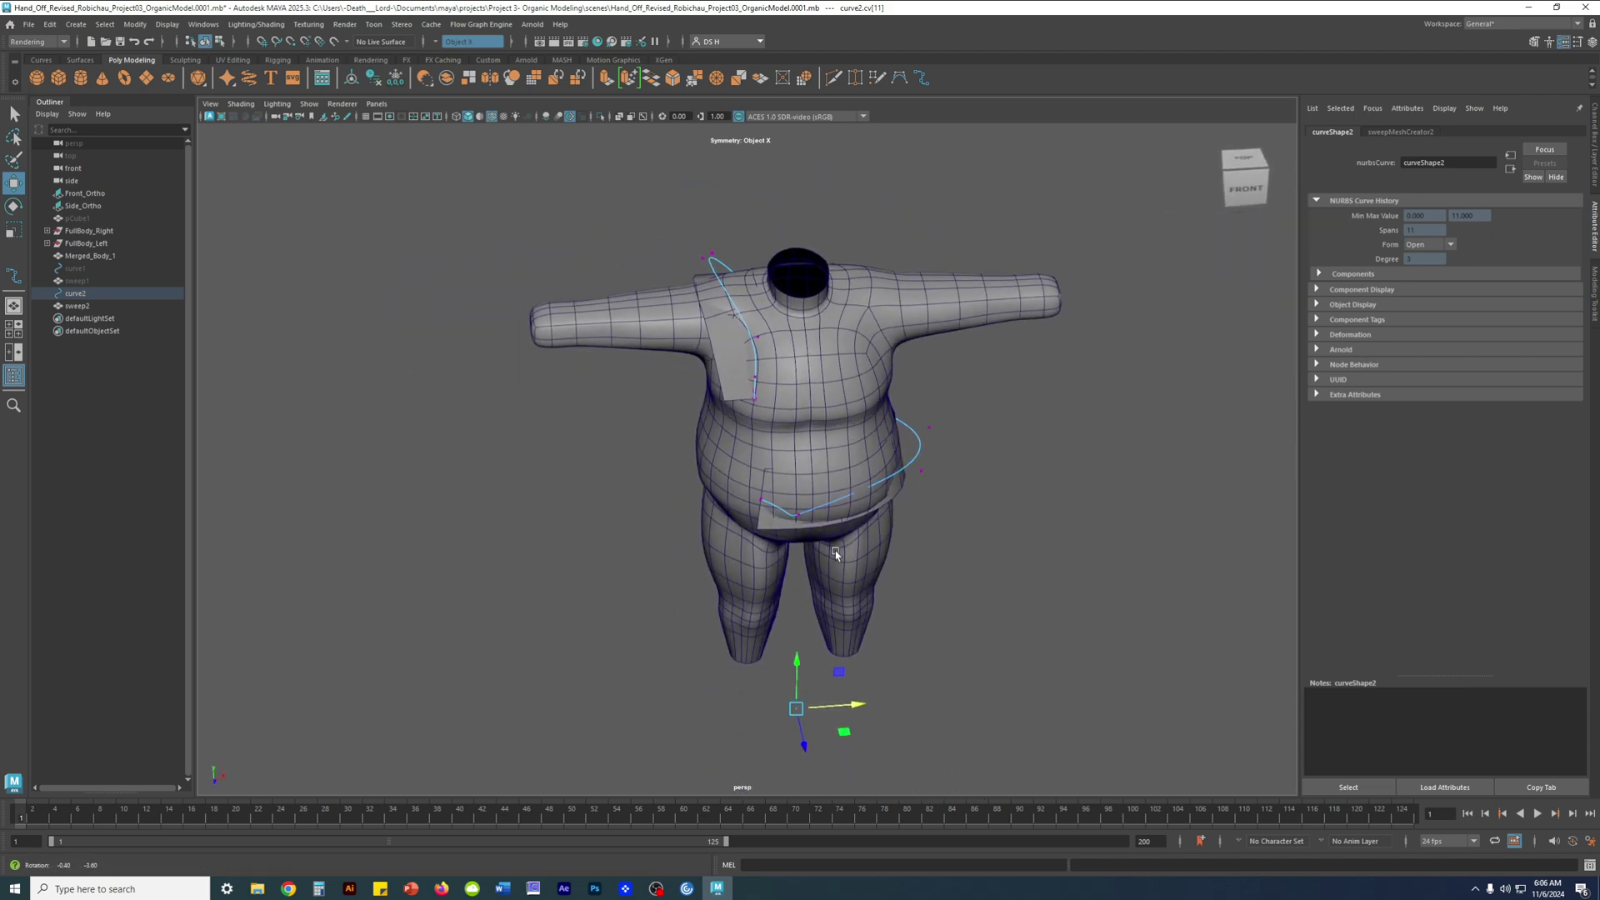
pyautogui.keyDown('alt'); pyautogui.moveTo(857, 513); pyautogui.dragTo(1097, 571); pyautogui.keyUp('alt')
pyautogui.scroll(3, 1033, 650)
pyautogui.click(1042, 456)
pyautogui.click(1043, 456)
pyautogui.keyDown('alt'); pyautogui.moveTo(1043, 456); pyautogui.dragTo(856, 519); pyautogui.keyUp('alt')
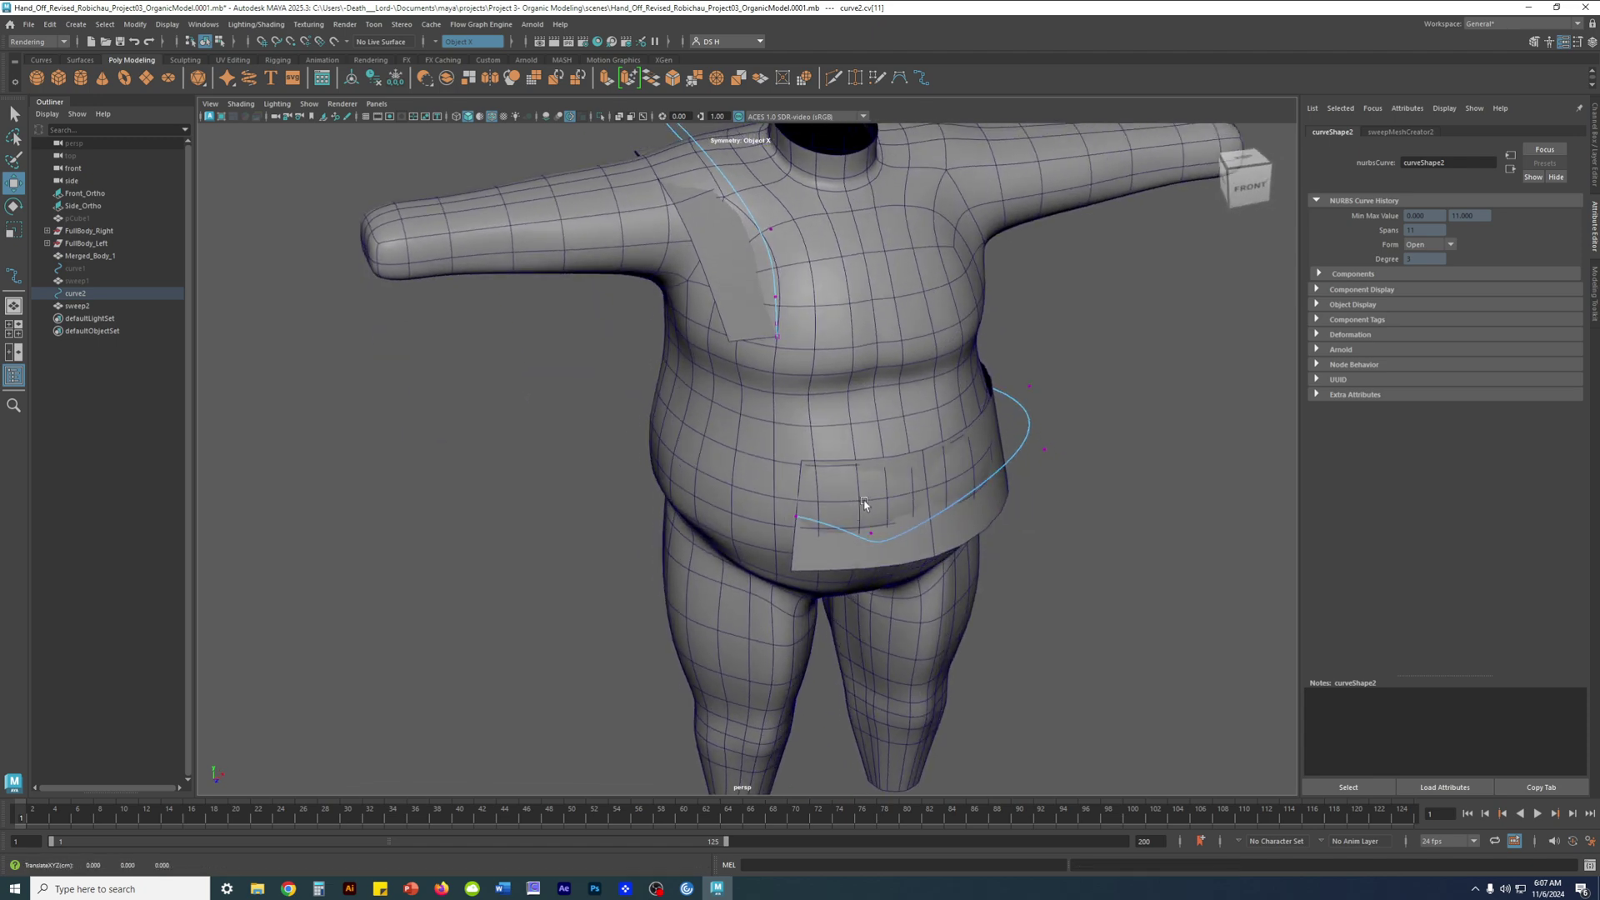
pyautogui.keyDown('alt'); pyautogui.moveTo(958, 565); pyautogui.dragTo(860, 542); pyautogui.keyUp('alt')
pyautogui.scroll(-4, 841, 554)
pyautogui.hotkey('ctrl', 'z')
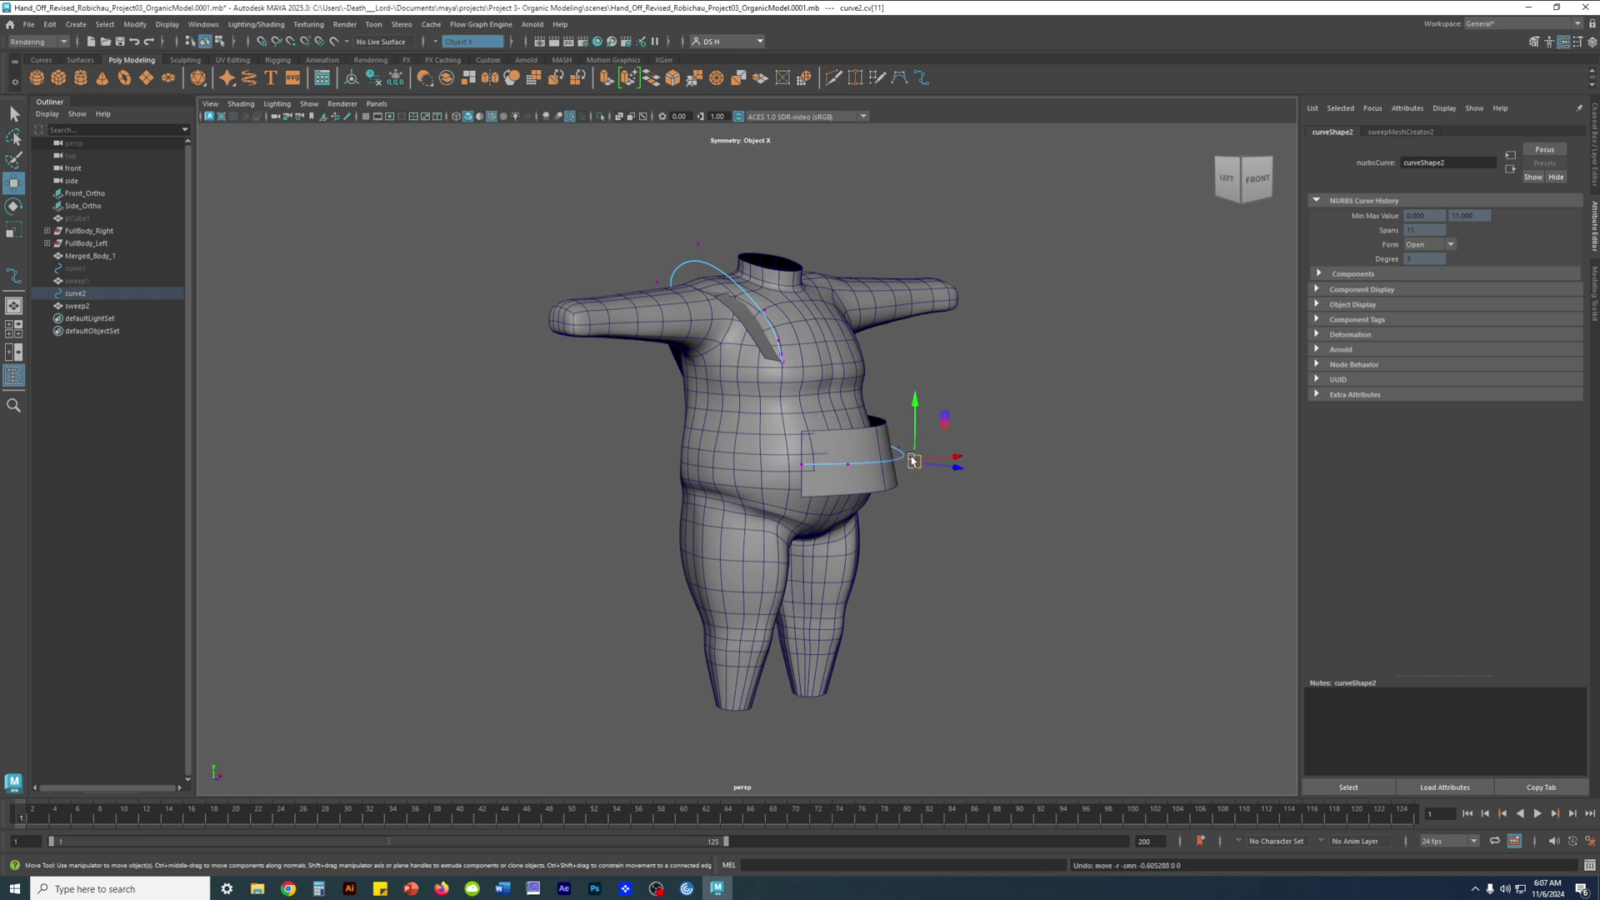
# Extend the curve's end control vertex across the belly to the opposite side of the waist and adjust its depth
pyautogui.keyDown('alt'); pyautogui.moveTo(888, 483); pyautogui.dragTo(898, 554); pyautogui.keyUp('alt')
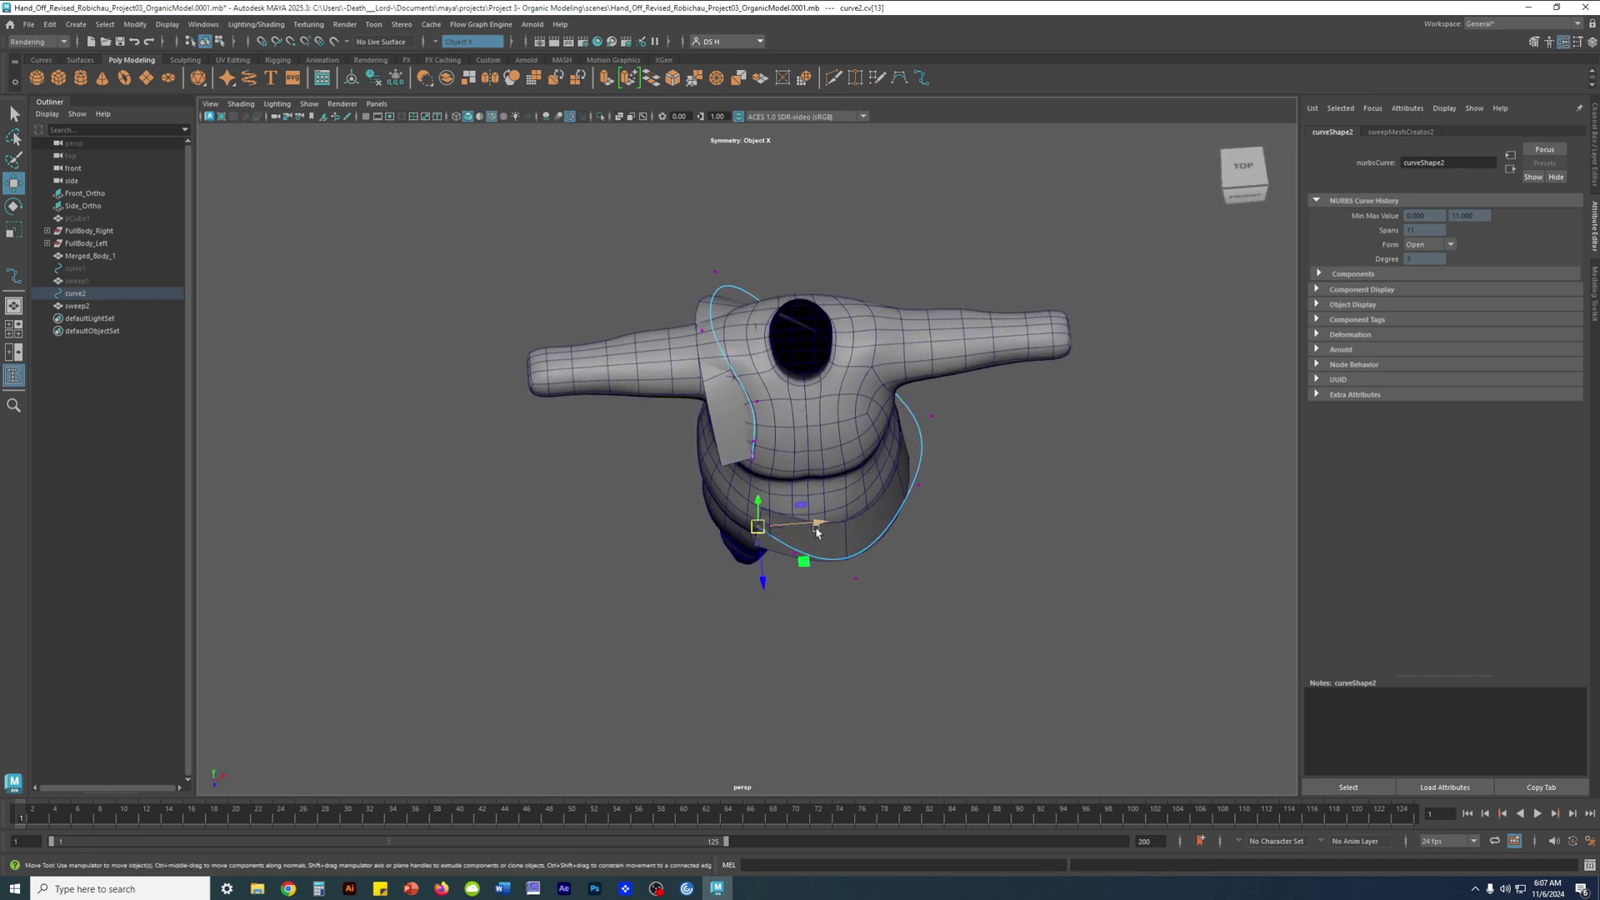
pyautogui.keyDown('alt'); pyautogui.moveTo(816, 531); pyautogui.dragTo(1299, 492); pyautogui.keyUp('alt')
pyautogui.moveTo(683, 552)
pyautogui.keyDown('alt'); pyautogui.mouseDown()
pyautogui.moveTo(814, 506)
pyautogui.moveTo(767, 538)
pyautogui.moveTo(841, 525)
pyautogui.moveTo(704, 550)
pyautogui.mouseUp(); pyautogui.keyUp('alt')
pyautogui.moveTo(758, 490); pyautogui.dragTo(760, 493)
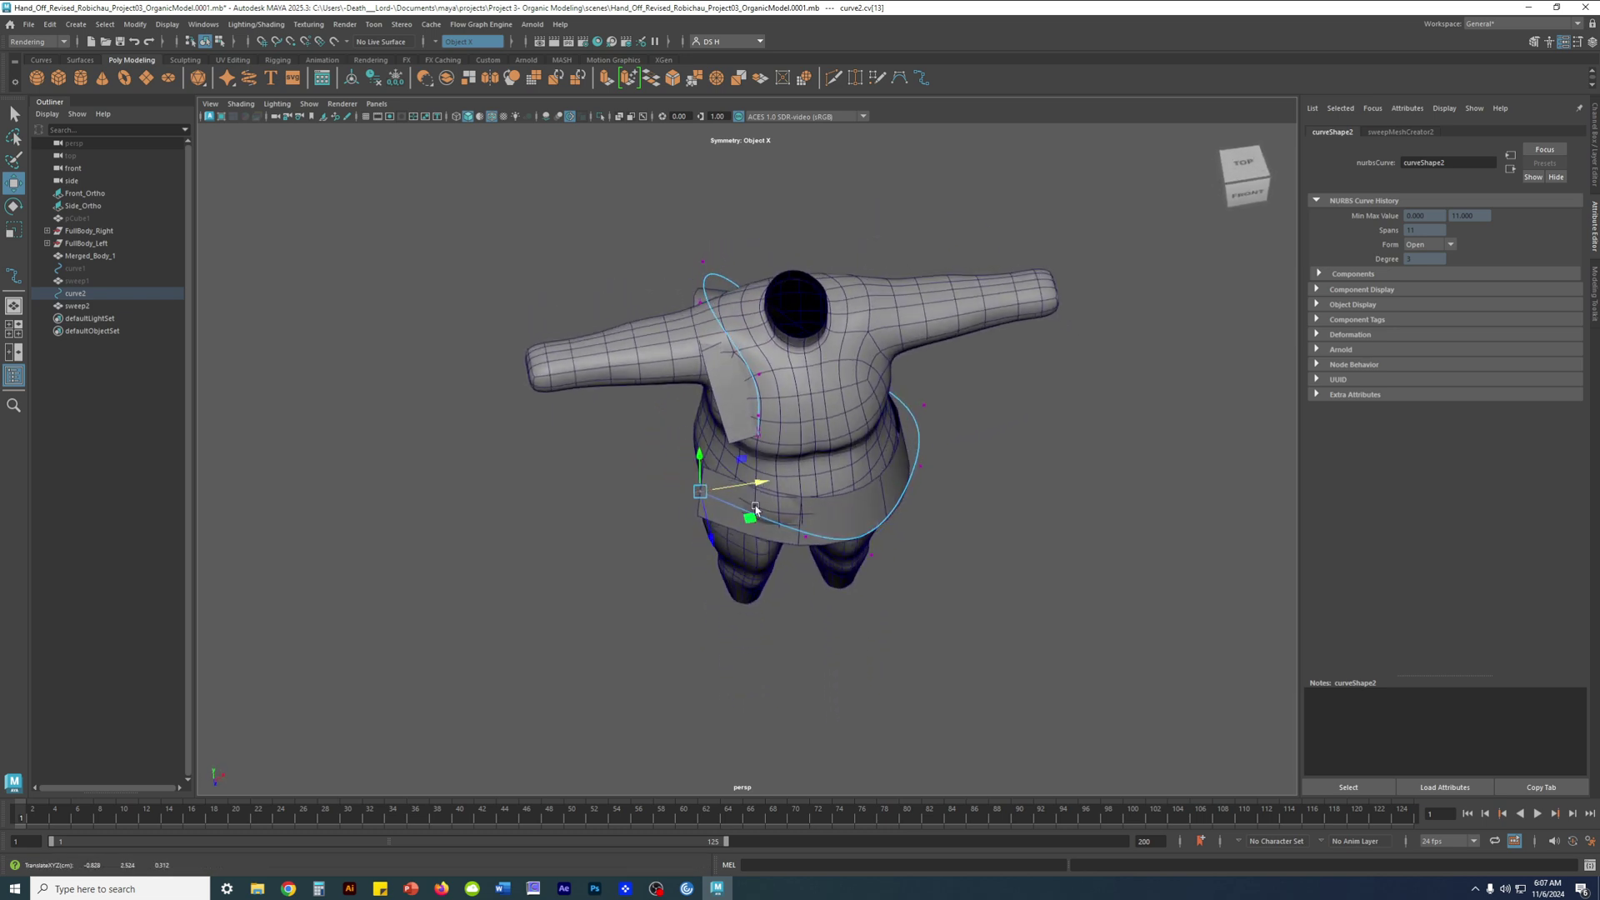
pyautogui.moveTo(712, 539); pyautogui.dragTo(709, 549)
pyautogui.keyDown('alt'); pyautogui.moveTo(1030, 537); pyautogui.dragTo(999, 449); pyautogui.keyUp('alt')
# Set the sash sweep's profile scale to 0.284 and its profile rotation to about 26
pyautogui.click(1008, 470)
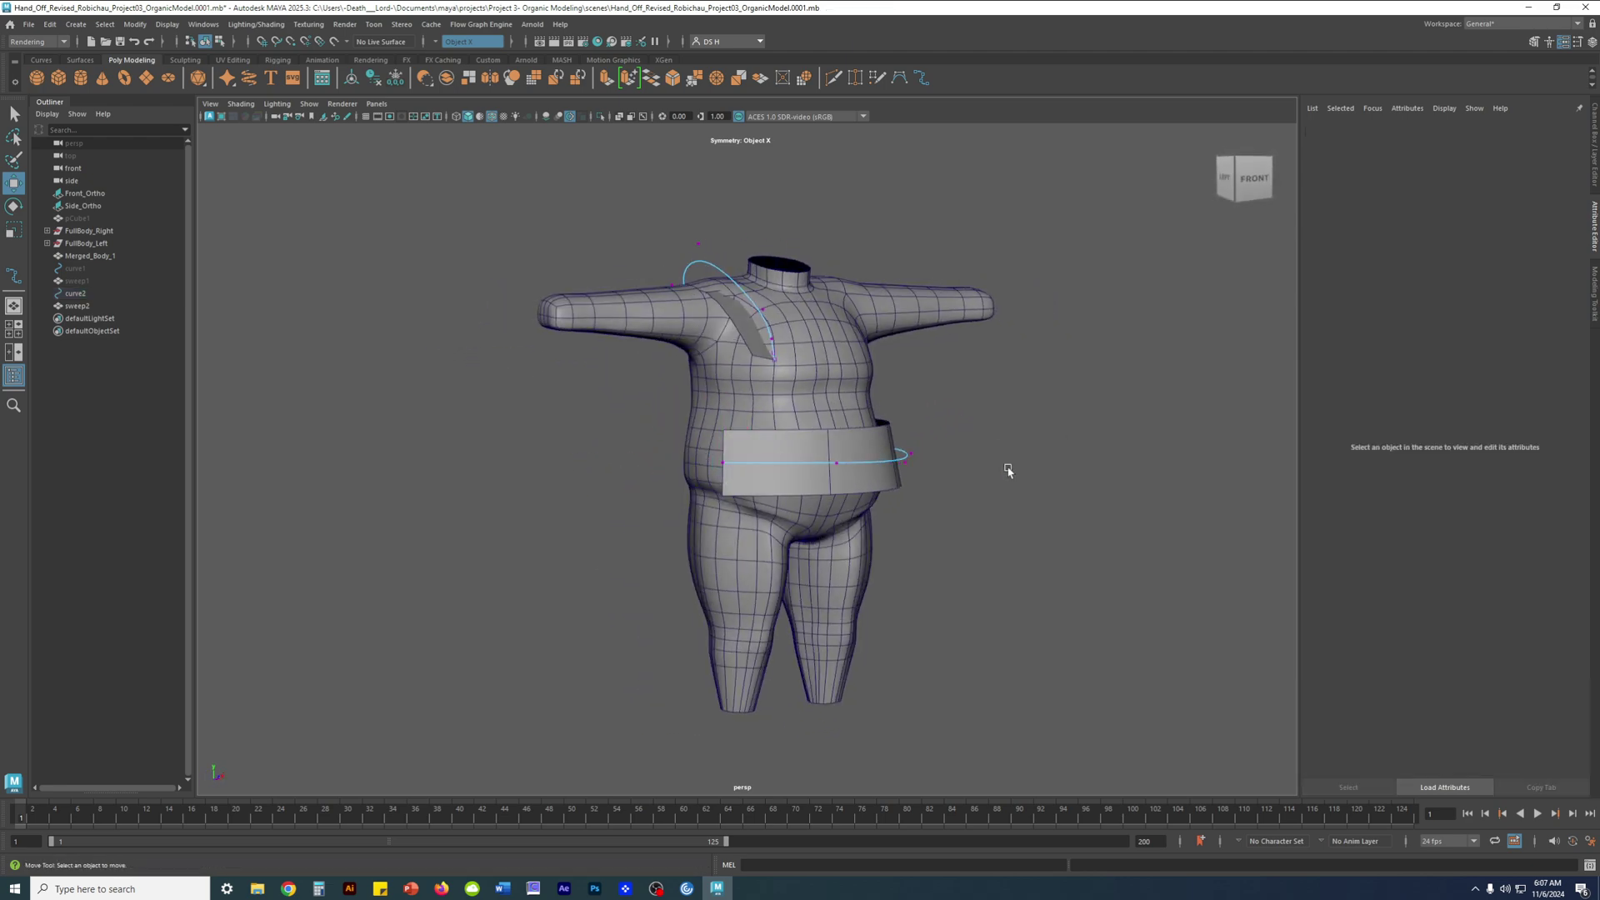
pyautogui.keyDown('alt'); pyautogui.moveTo(812, 367); pyautogui.dragTo(738, 492); pyautogui.keyUp('alt')
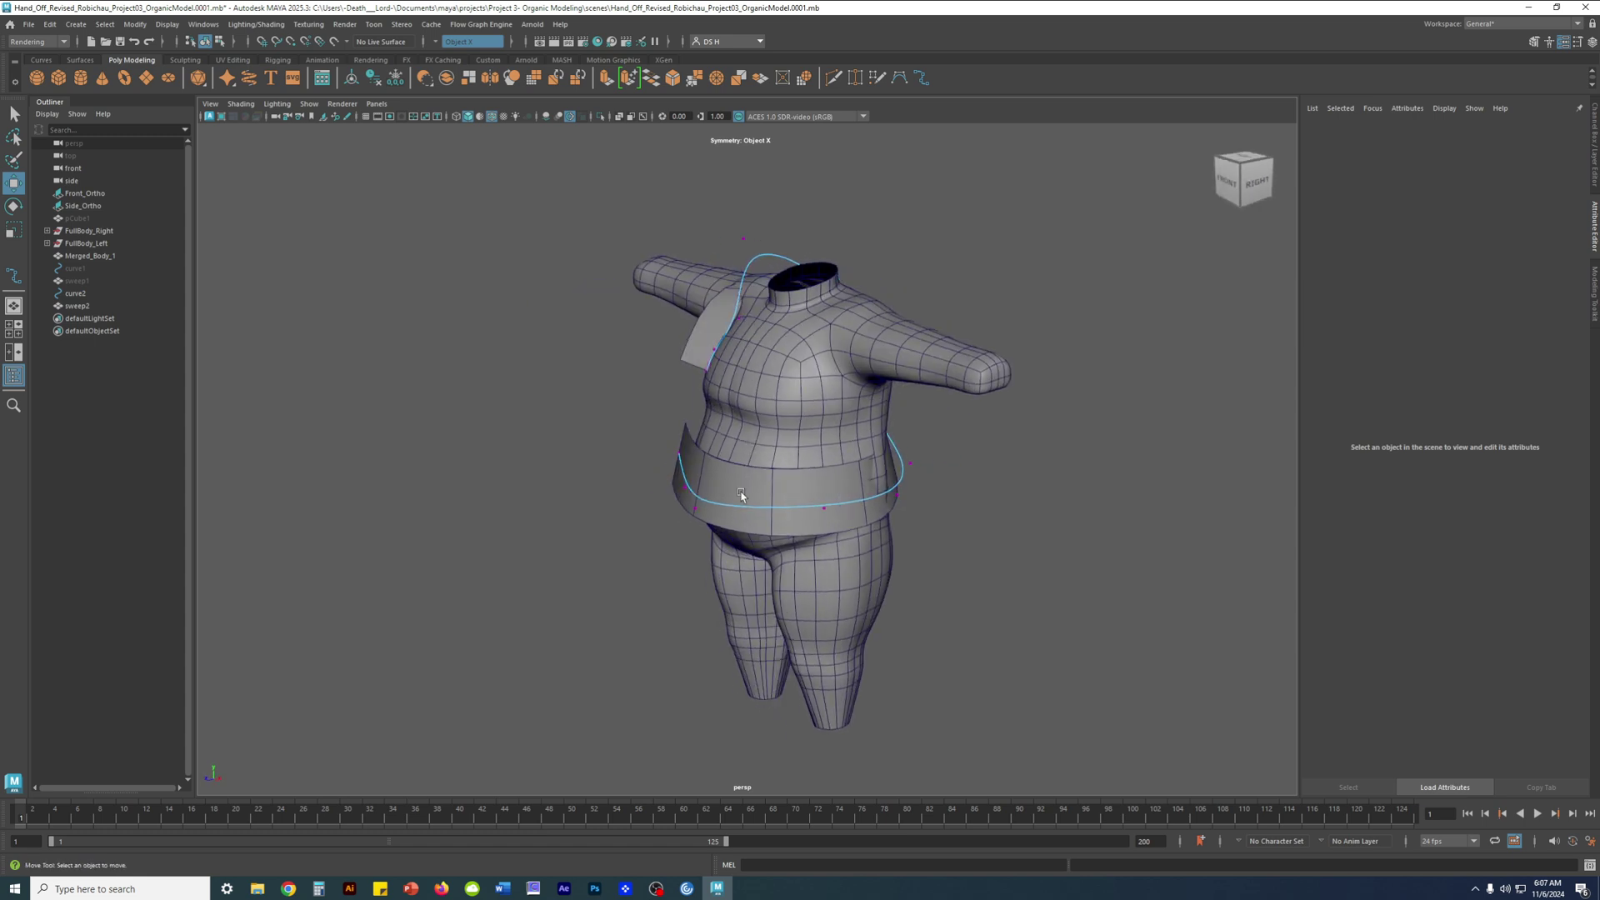
pyautogui.click(738, 492)
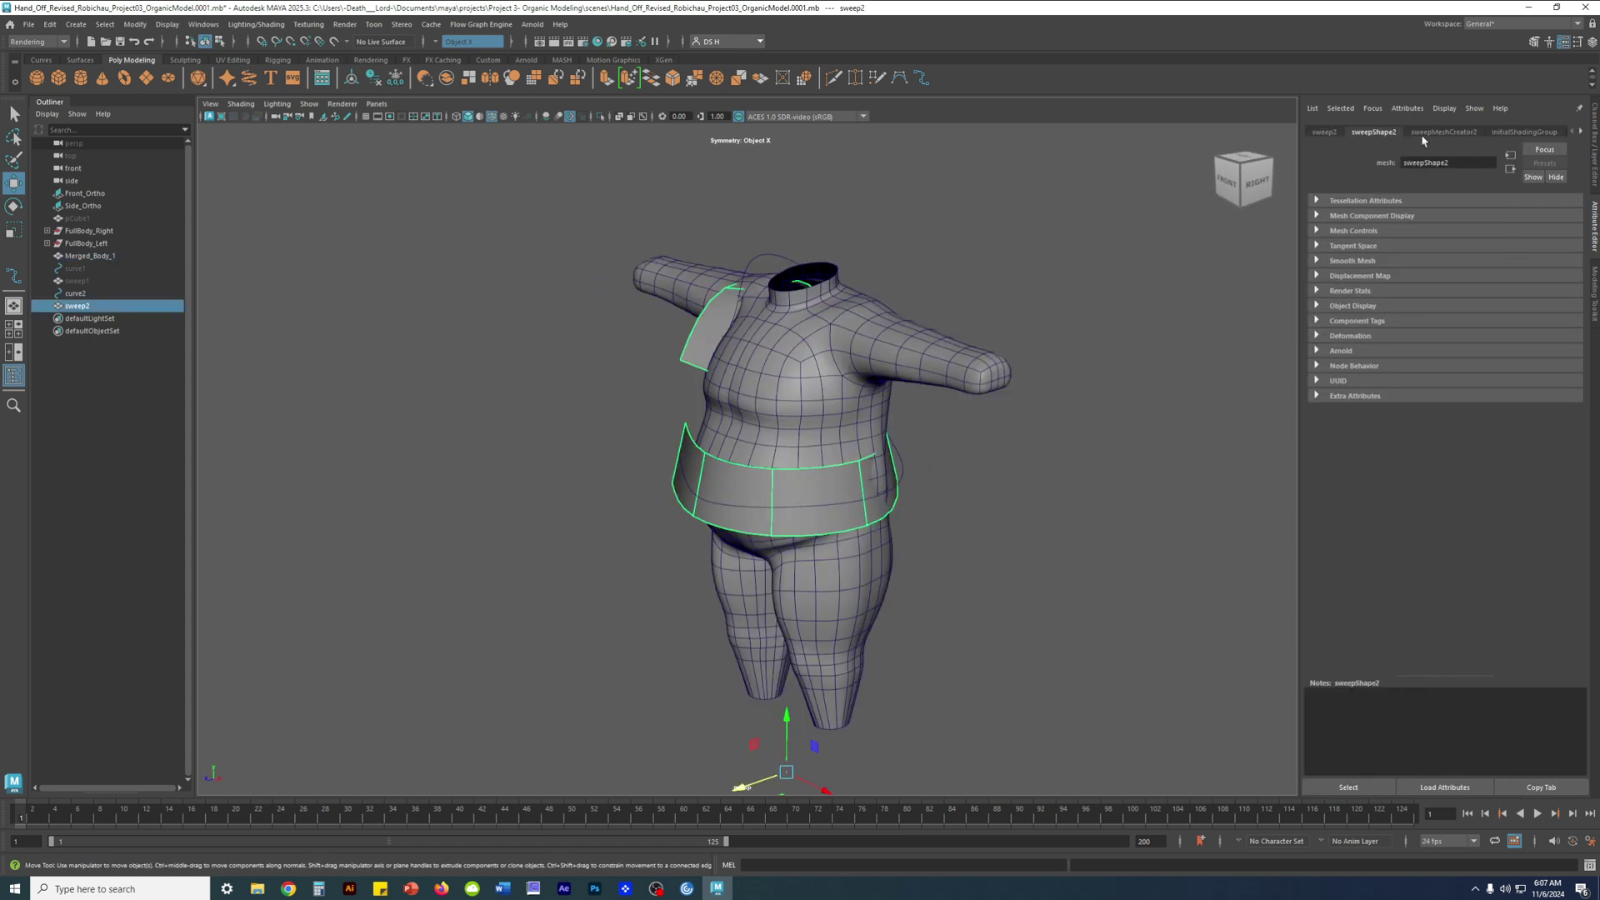
pyautogui.click(1443, 131)
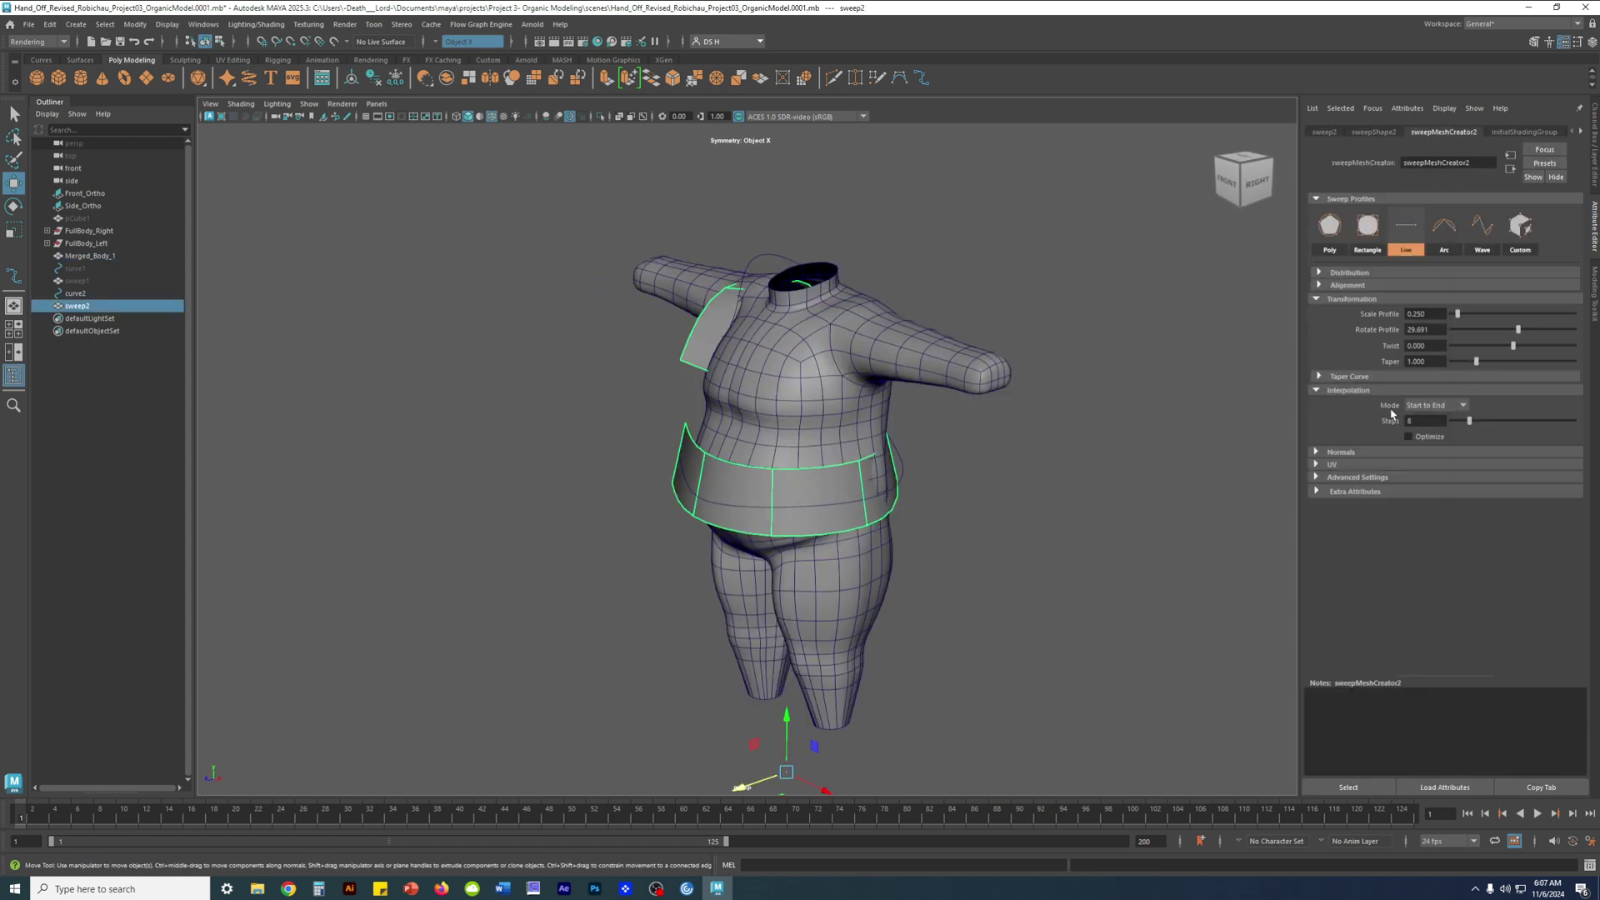
pyautogui.moveTo(1466, 319); pyautogui.dragTo(1460, 323)
pyautogui.keyDown('alt'); pyautogui.moveTo(636, 333); pyautogui.dragTo(1054, 346); pyautogui.keyUp('alt')
pyautogui.moveTo(1461, 314); pyautogui.dragTo(1462, 323)
pyautogui.keyDown('alt'); pyautogui.moveTo(916, 400); pyautogui.dragTo(1249, 375); pyautogui.keyUp('alt')
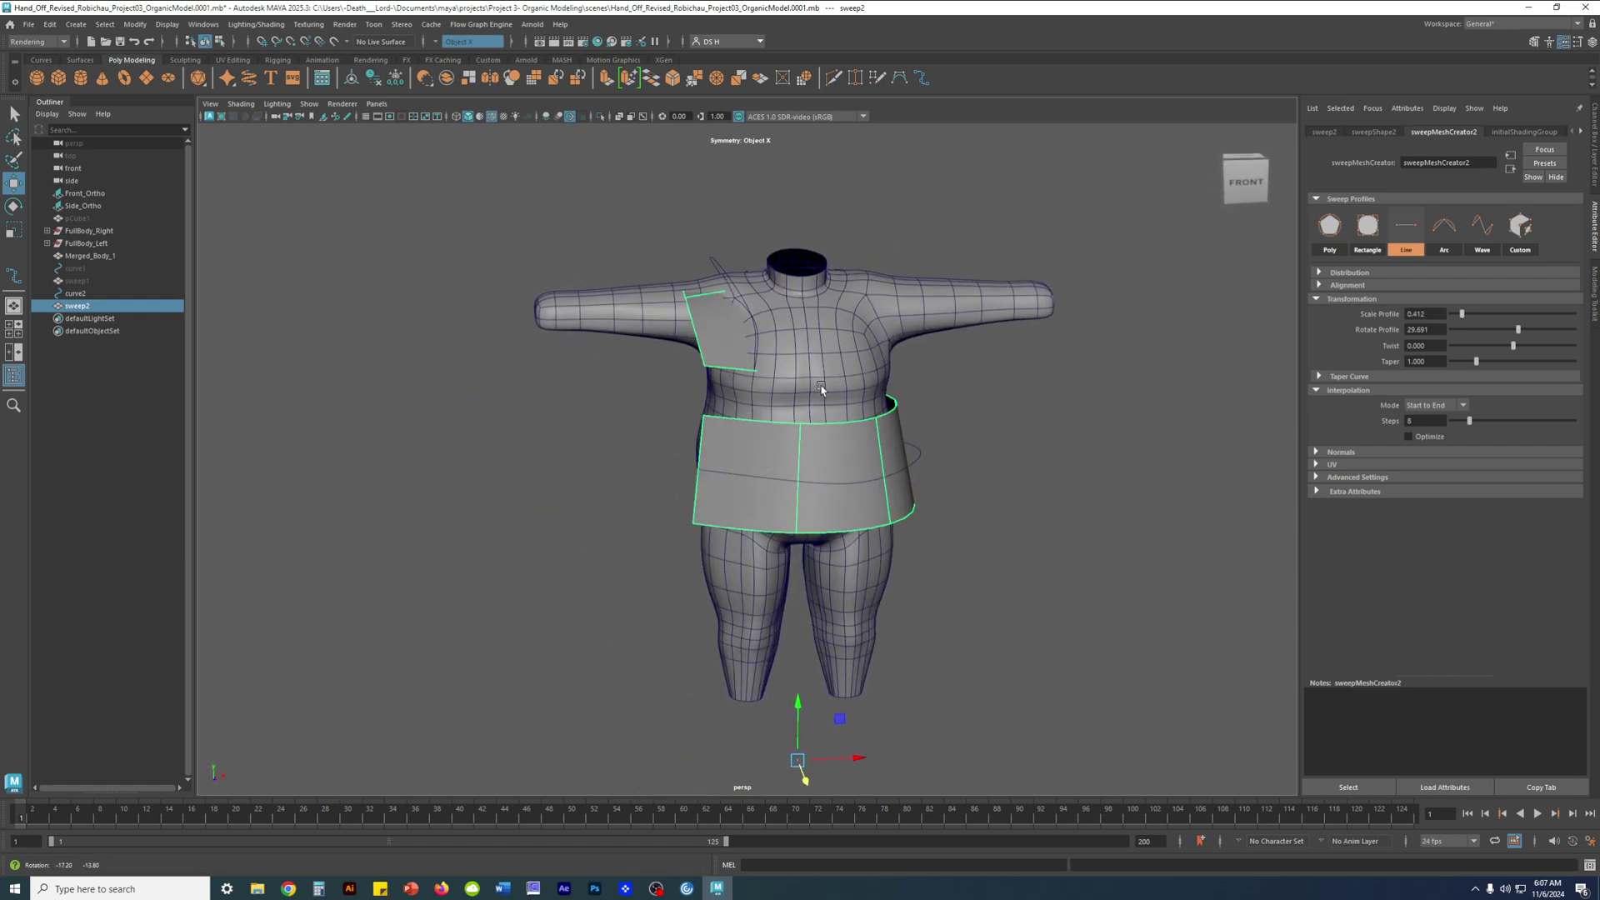
pyautogui.moveTo(1462, 314); pyautogui.dragTo(1517, 333)
pyautogui.keyDown('alt'); pyautogui.moveTo(637, 383); pyautogui.dragTo(942, 383); pyautogui.keyUp('alt')
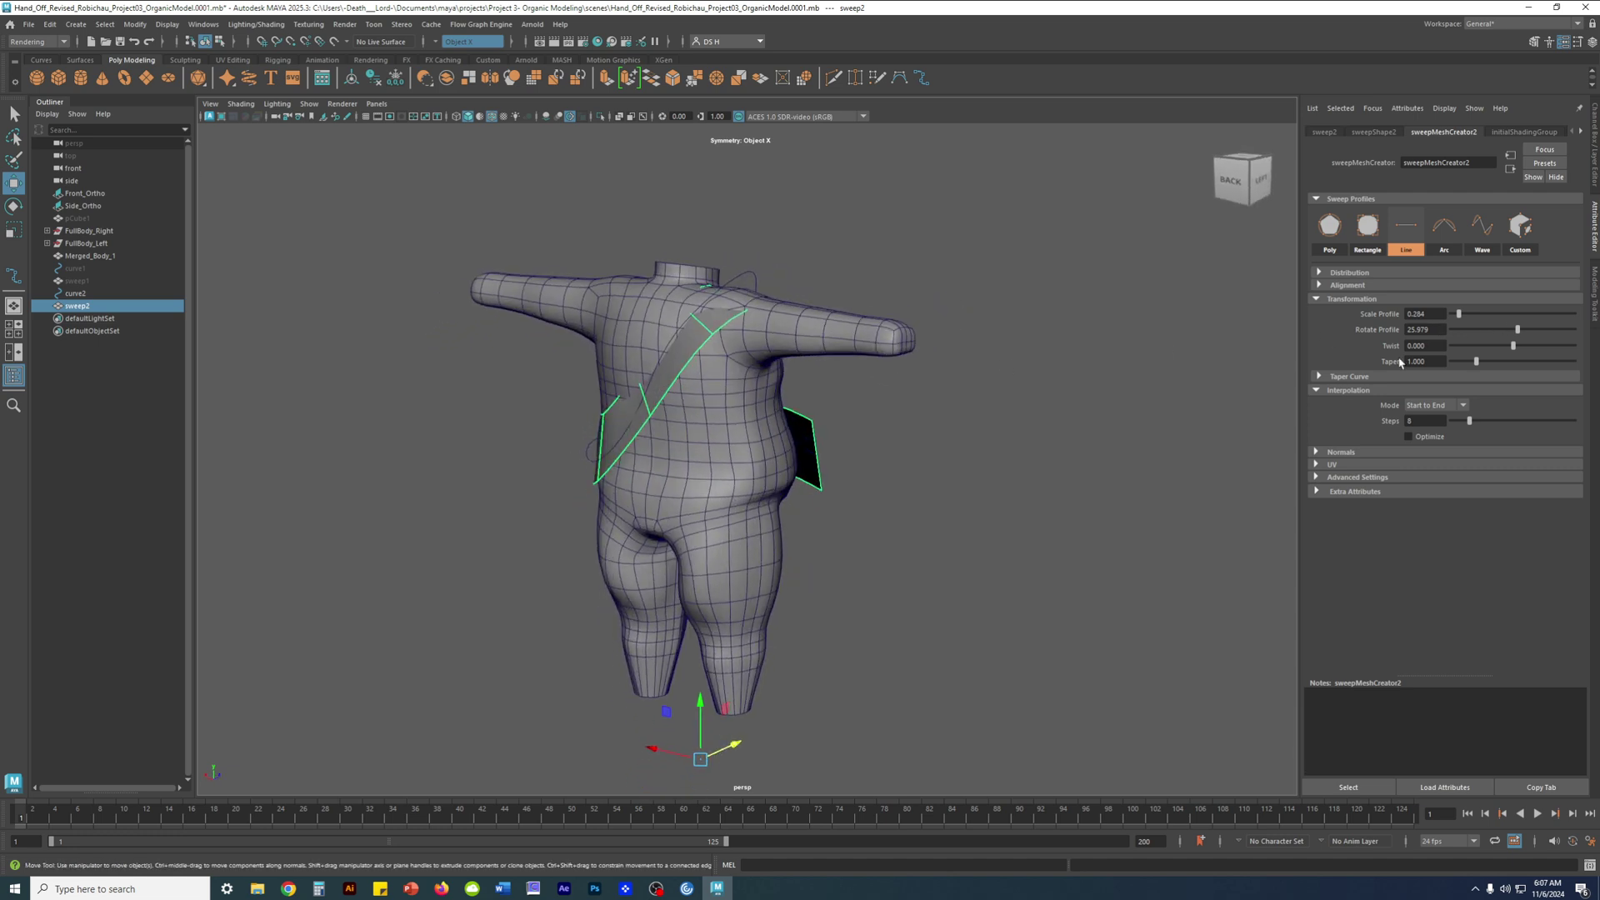
# Try a slight negative twist on the sash's sweep profile, and undo the change
pyautogui.moveTo(1515, 352); pyautogui.dragTo(1507, 345)
pyautogui.keyDown('alt'); pyautogui.moveTo(925, 375); pyautogui.dragTo(596, 400); pyautogui.keyUp('alt')
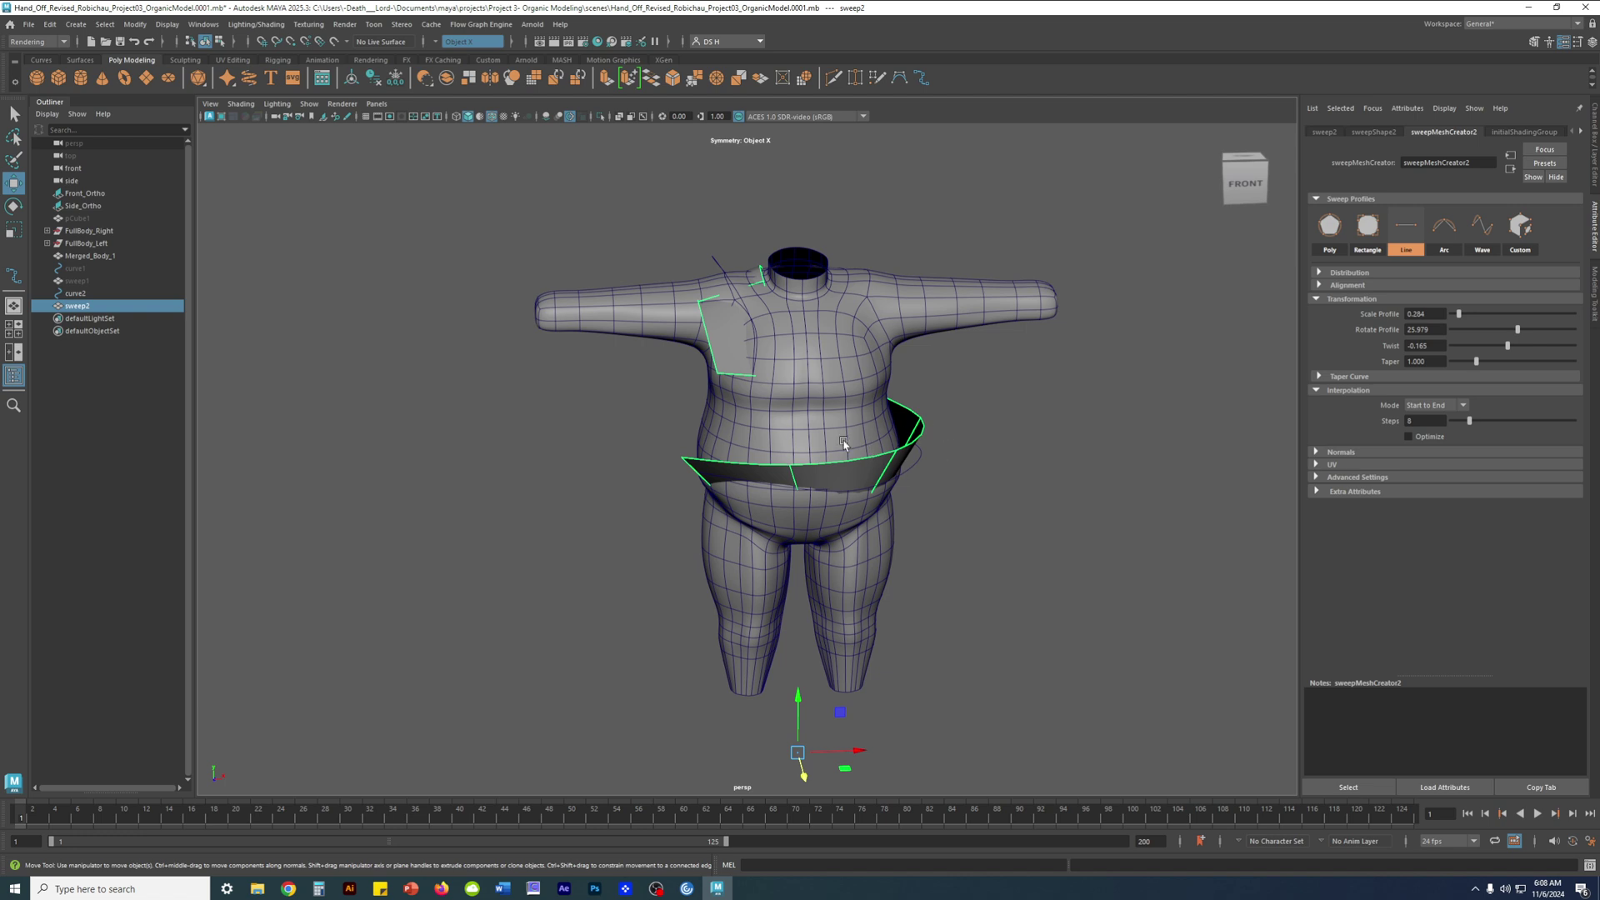
pyautogui.hotkey('ctrl', 'z')
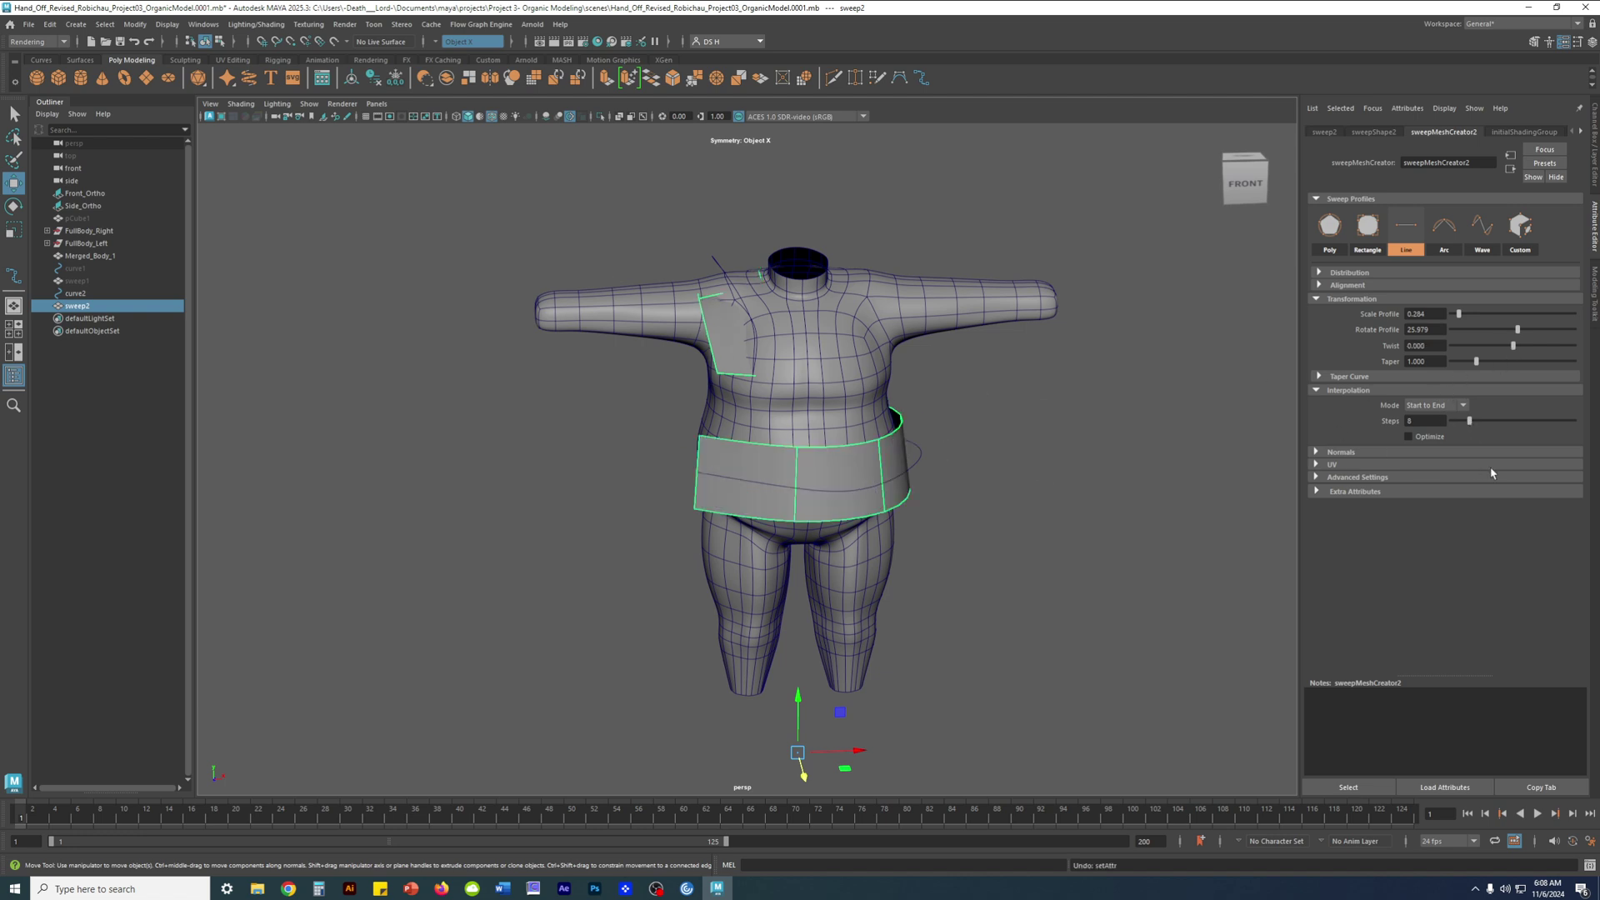
# Examine the sash from the front, sides and back to check how it wraps around the body
pyautogui.keyDown('alt'); pyautogui.moveTo(584, 427); pyautogui.dragTo(909, 398); pyautogui.keyUp('alt')
pyautogui.keyDown('alt'); pyautogui.moveTo(1053, 387); pyautogui.dragTo(892, 450); pyautogui.keyUp('alt')
pyautogui.click(1014, 464)
pyautogui.keyDown('alt'); pyautogui.moveTo(793, 477); pyautogui.dragTo(904, 450); pyautogui.keyUp('alt')
pyautogui.click(898, 448)
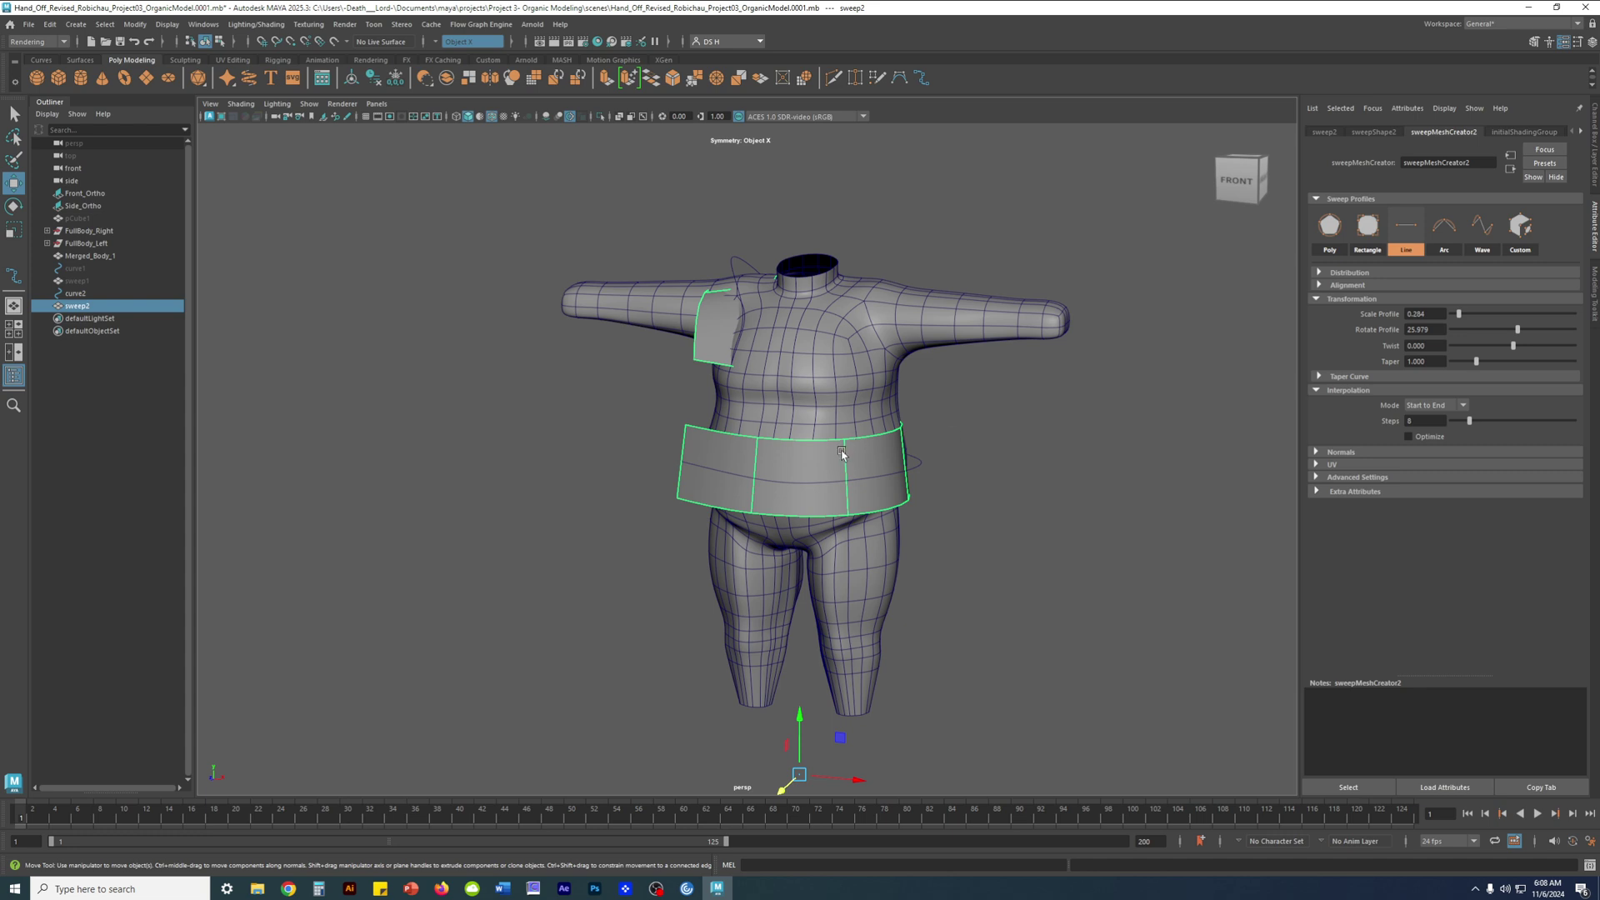
pyautogui.keyDown('alt'); pyautogui.moveTo(758, 459); pyautogui.dragTo(623, 458); pyautogui.keyUp('alt')
pyautogui.keyDown('alt'); pyautogui.moveTo(500, 469); pyautogui.dragTo(824, 483); pyautogui.keyUp('alt')
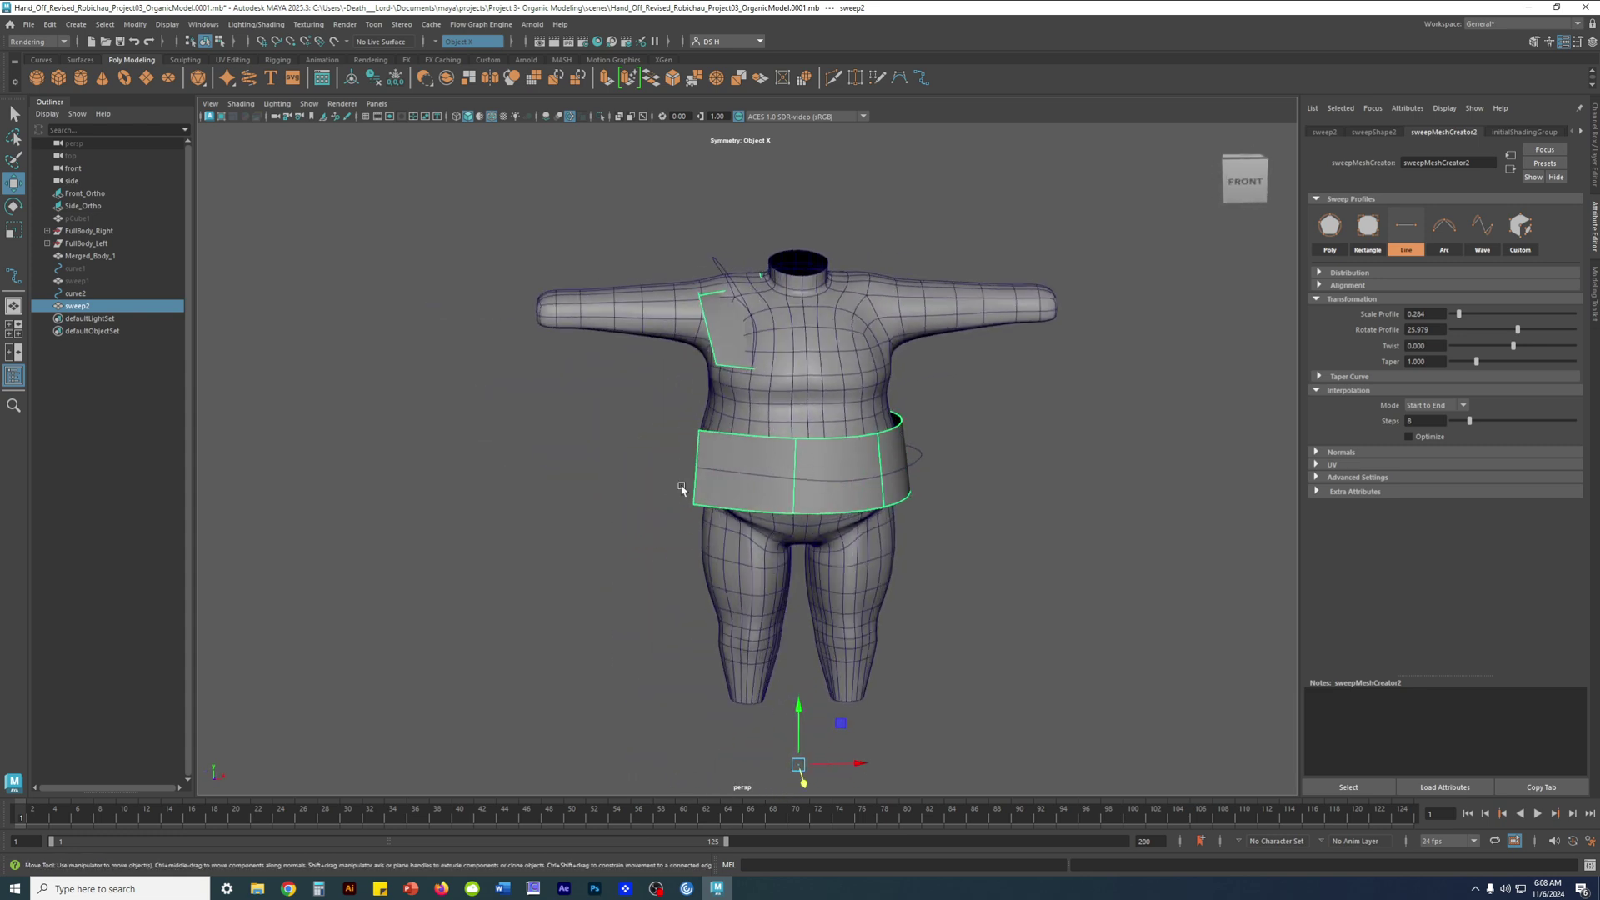
# Delete the construction history of the sash mesh to detach it from its curve
pyautogui.click(1593, 125)
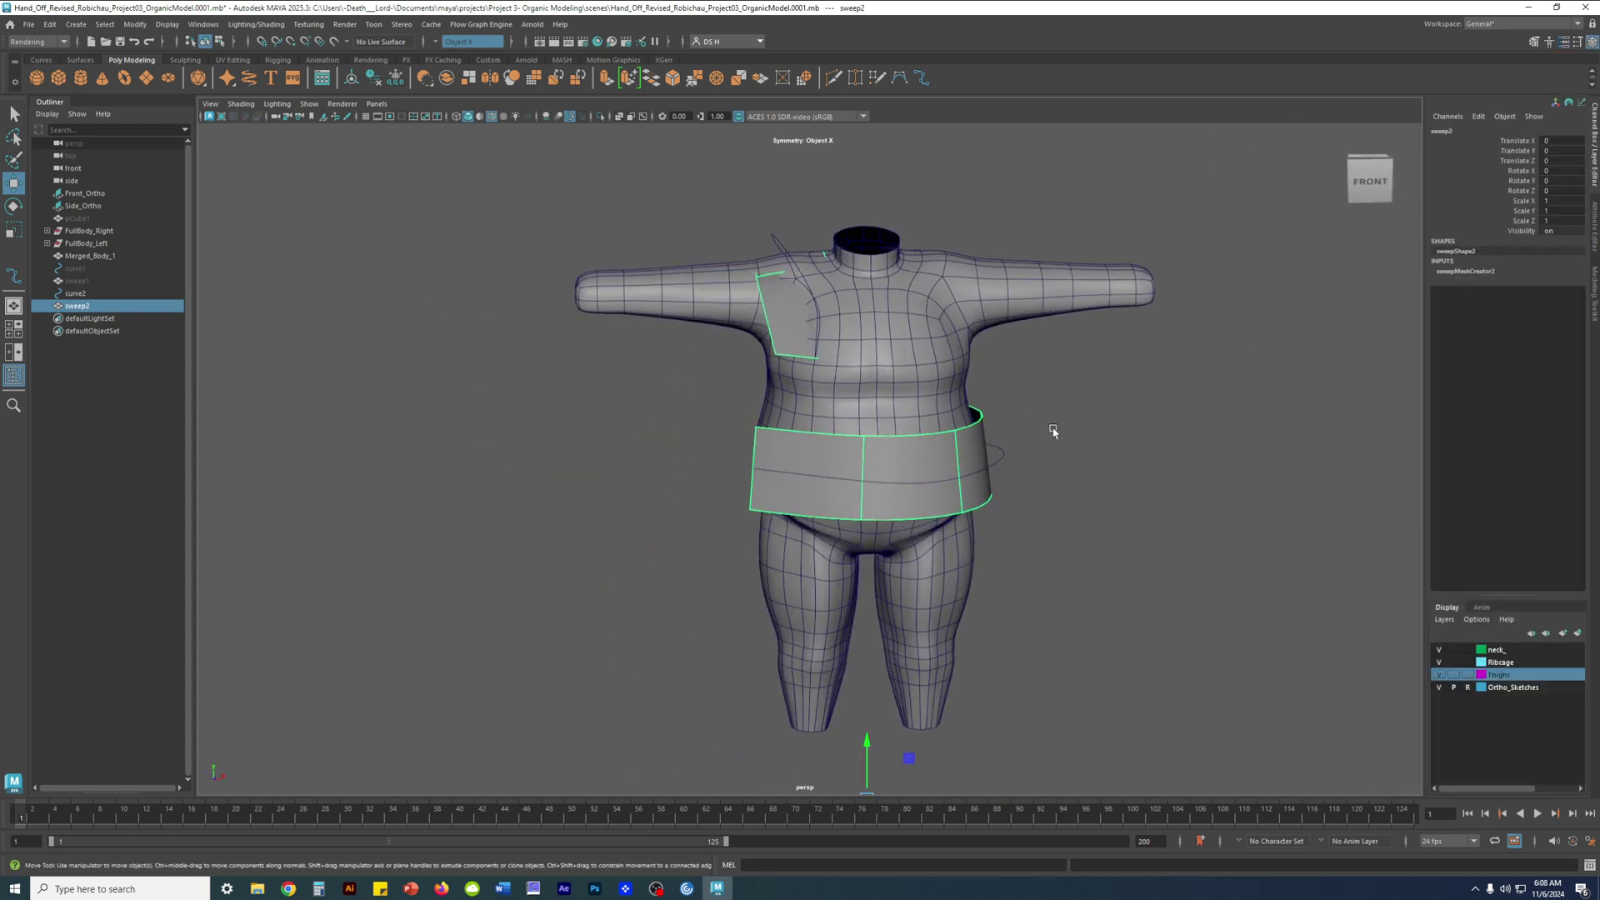
pyautogui.click(1002, 460)
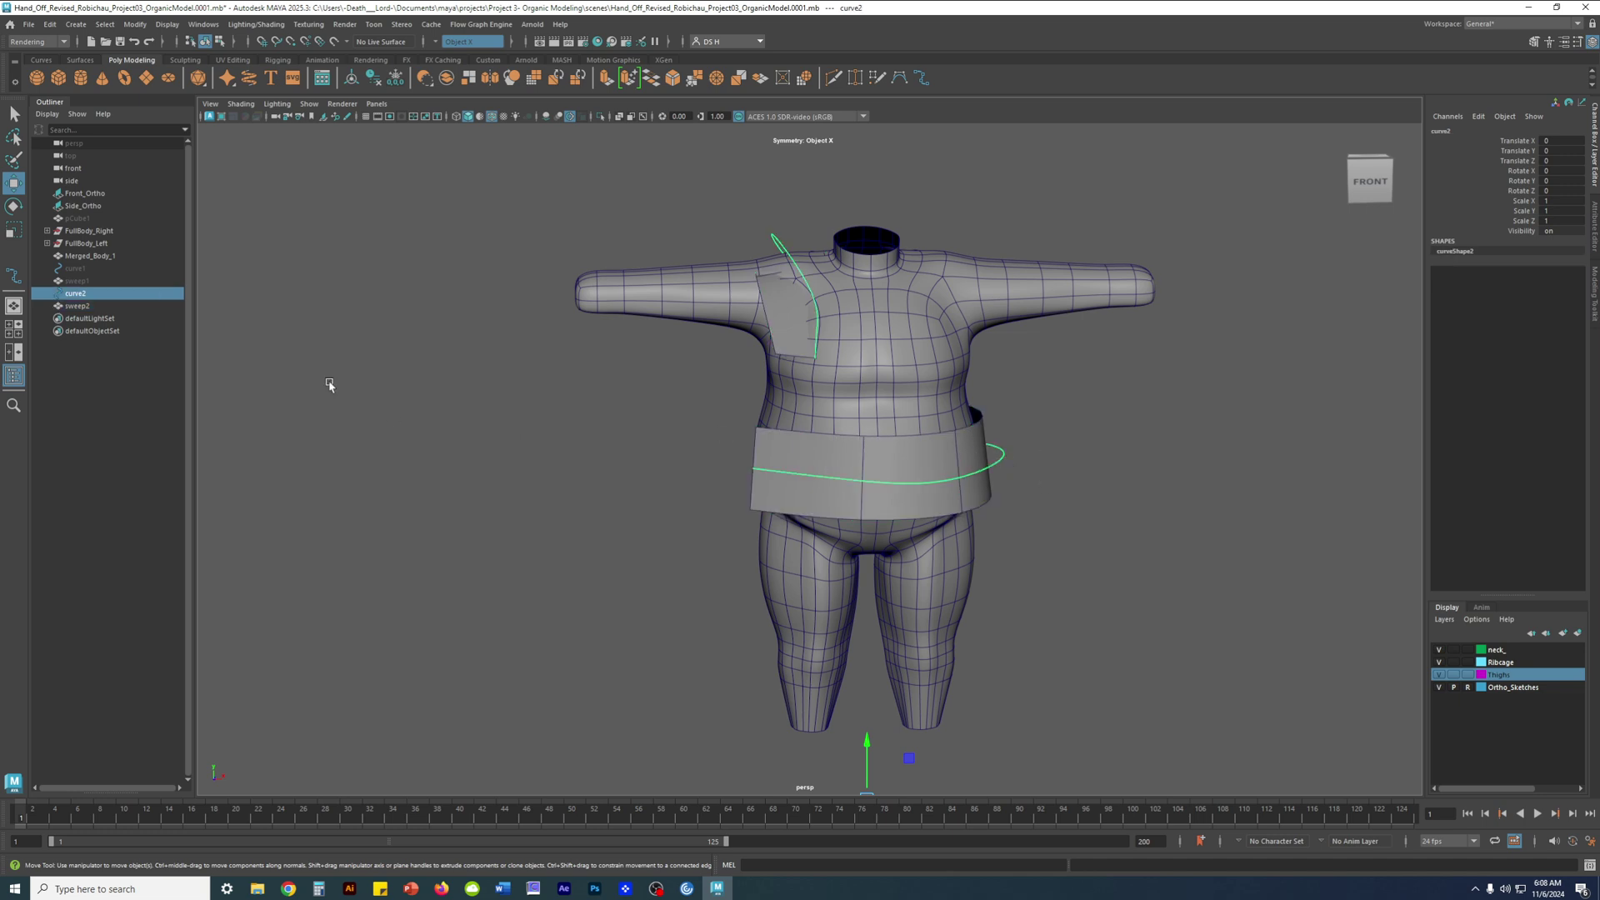
pyautogui.click(790, 442)
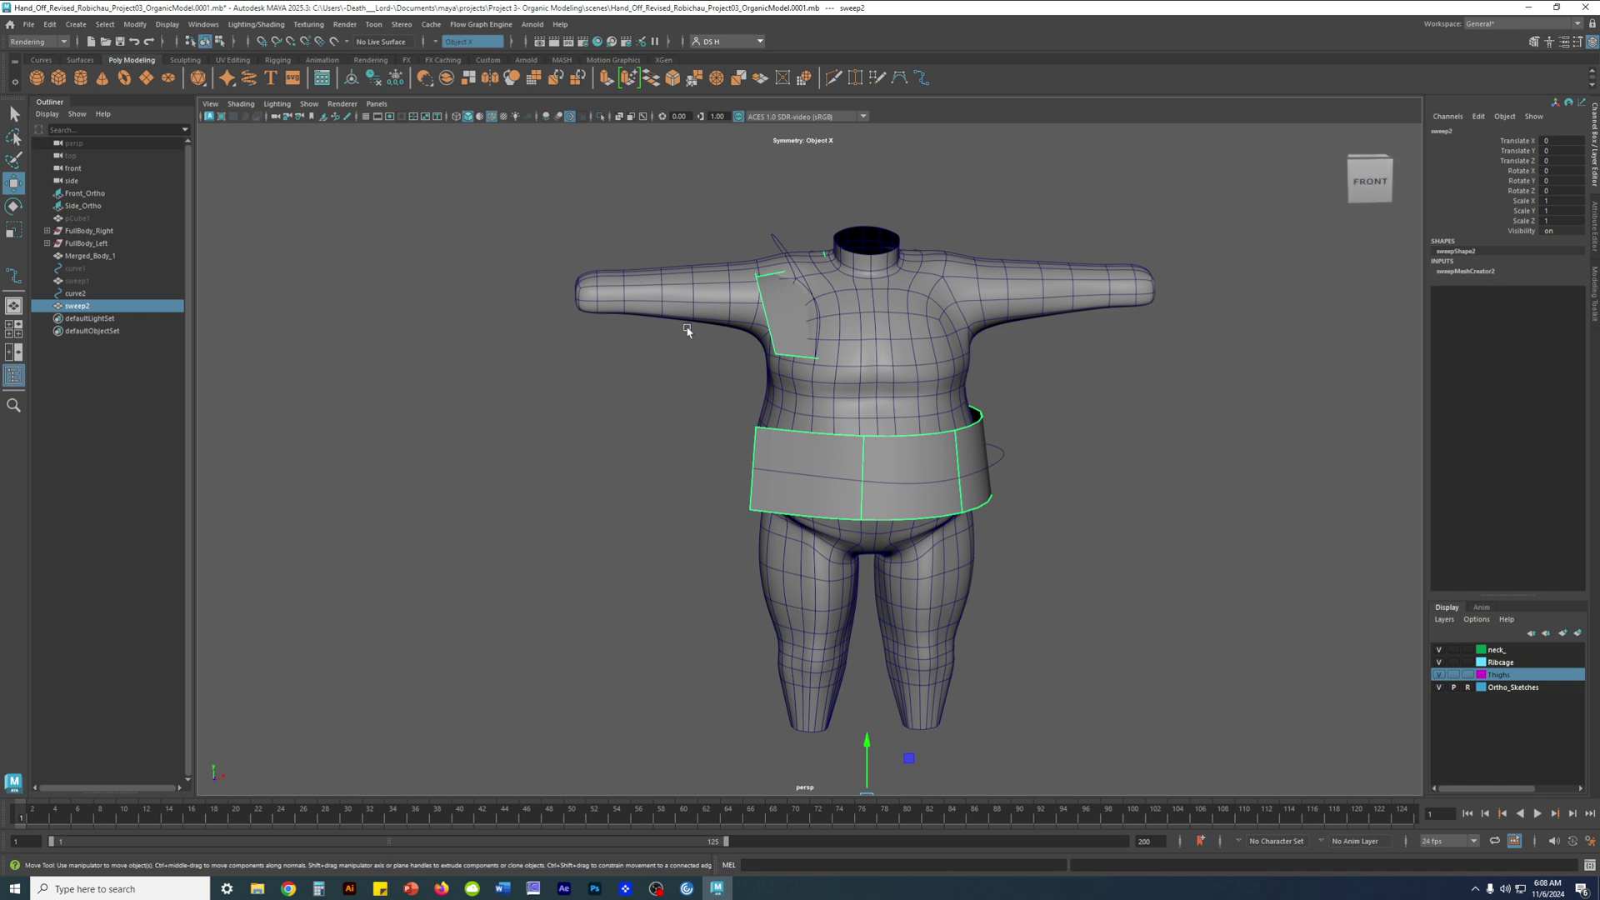
pyautogui.keyDown('alt'); pyautogui.moveTo(684, 428); pyautogui.dragTo(303, 369, button='middle'); pyautogui.keyUp('alt')
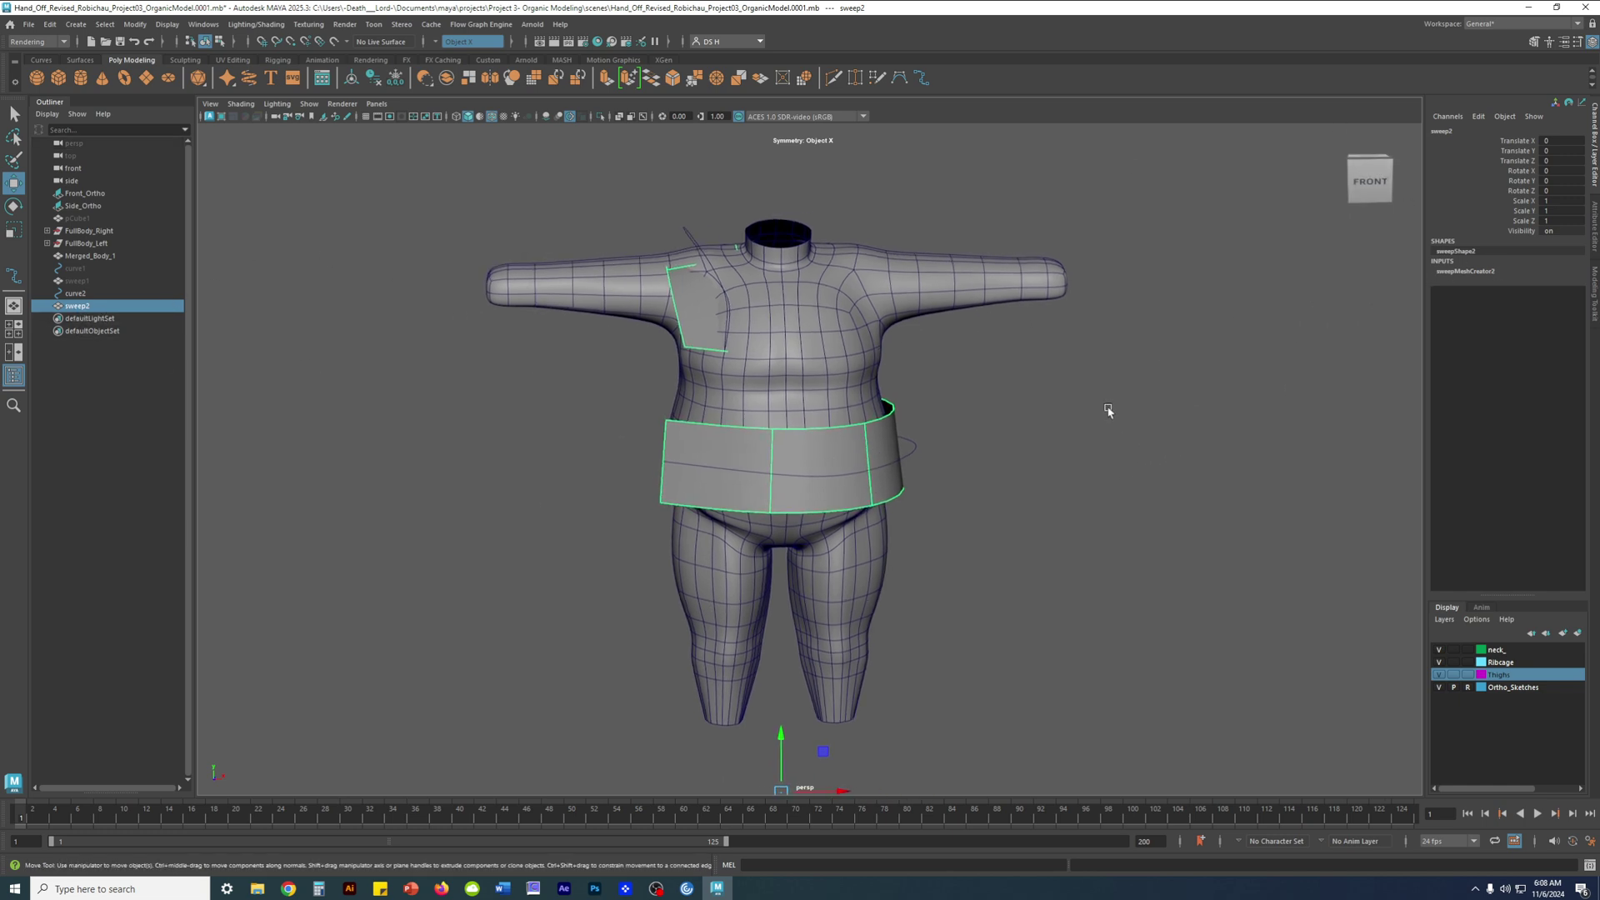
pyautogui.keyDown('alt'); pyautogui.moveTo(1113, 426); pyautogui.dragTo(1125, 423, button='middle'); pyautogui.keyUp('alt')
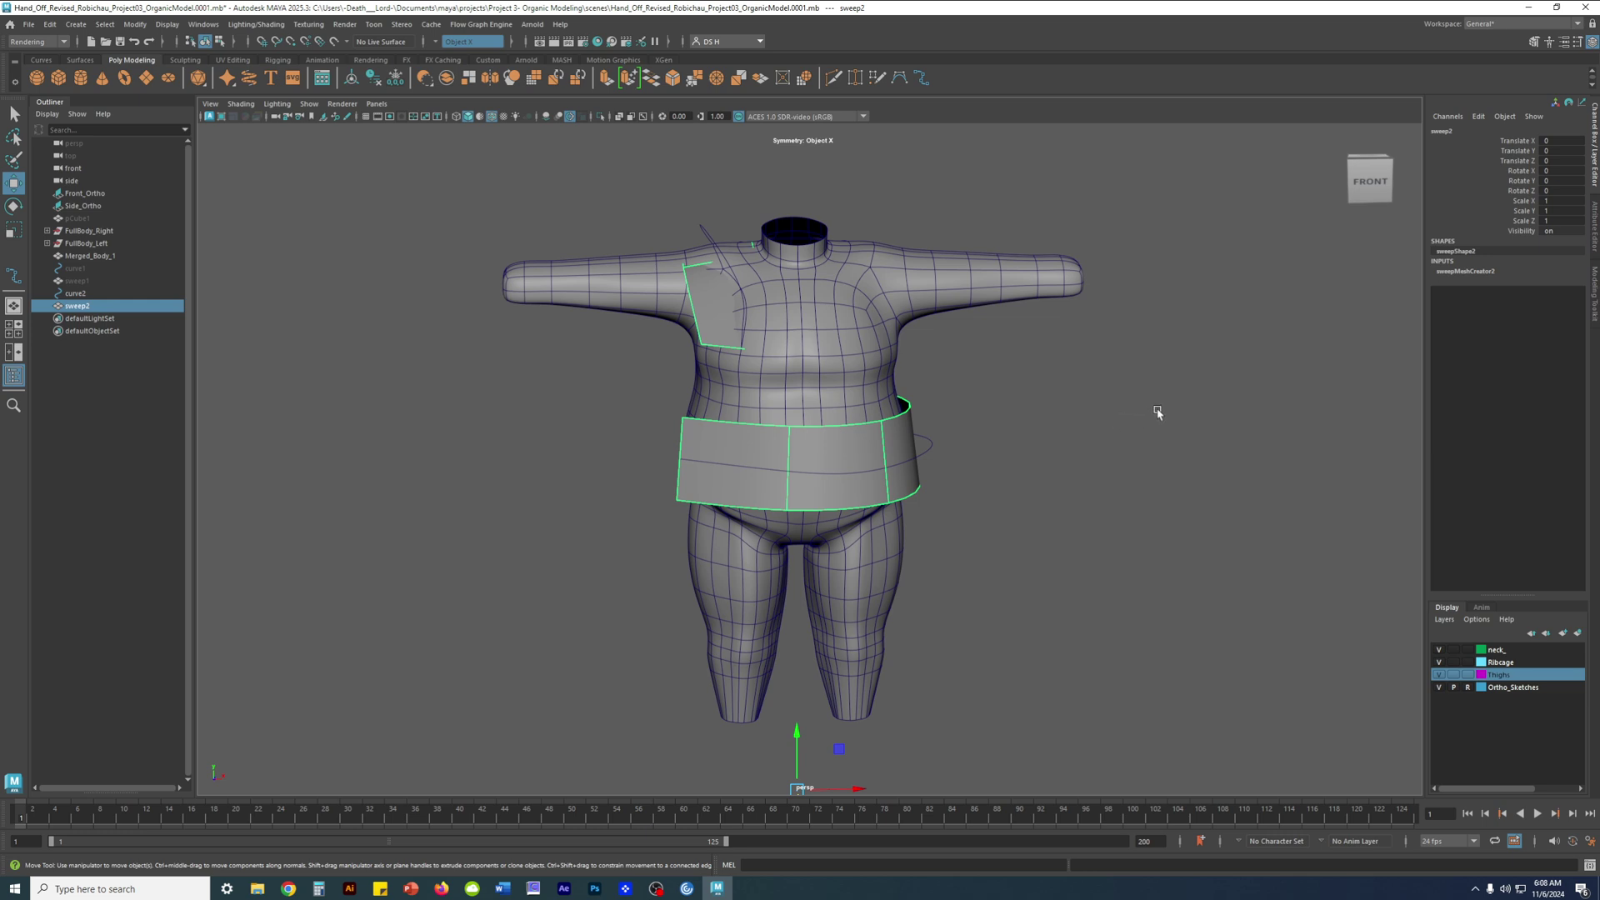
pyautogui.hotkey('alt', 'shift', 'd')
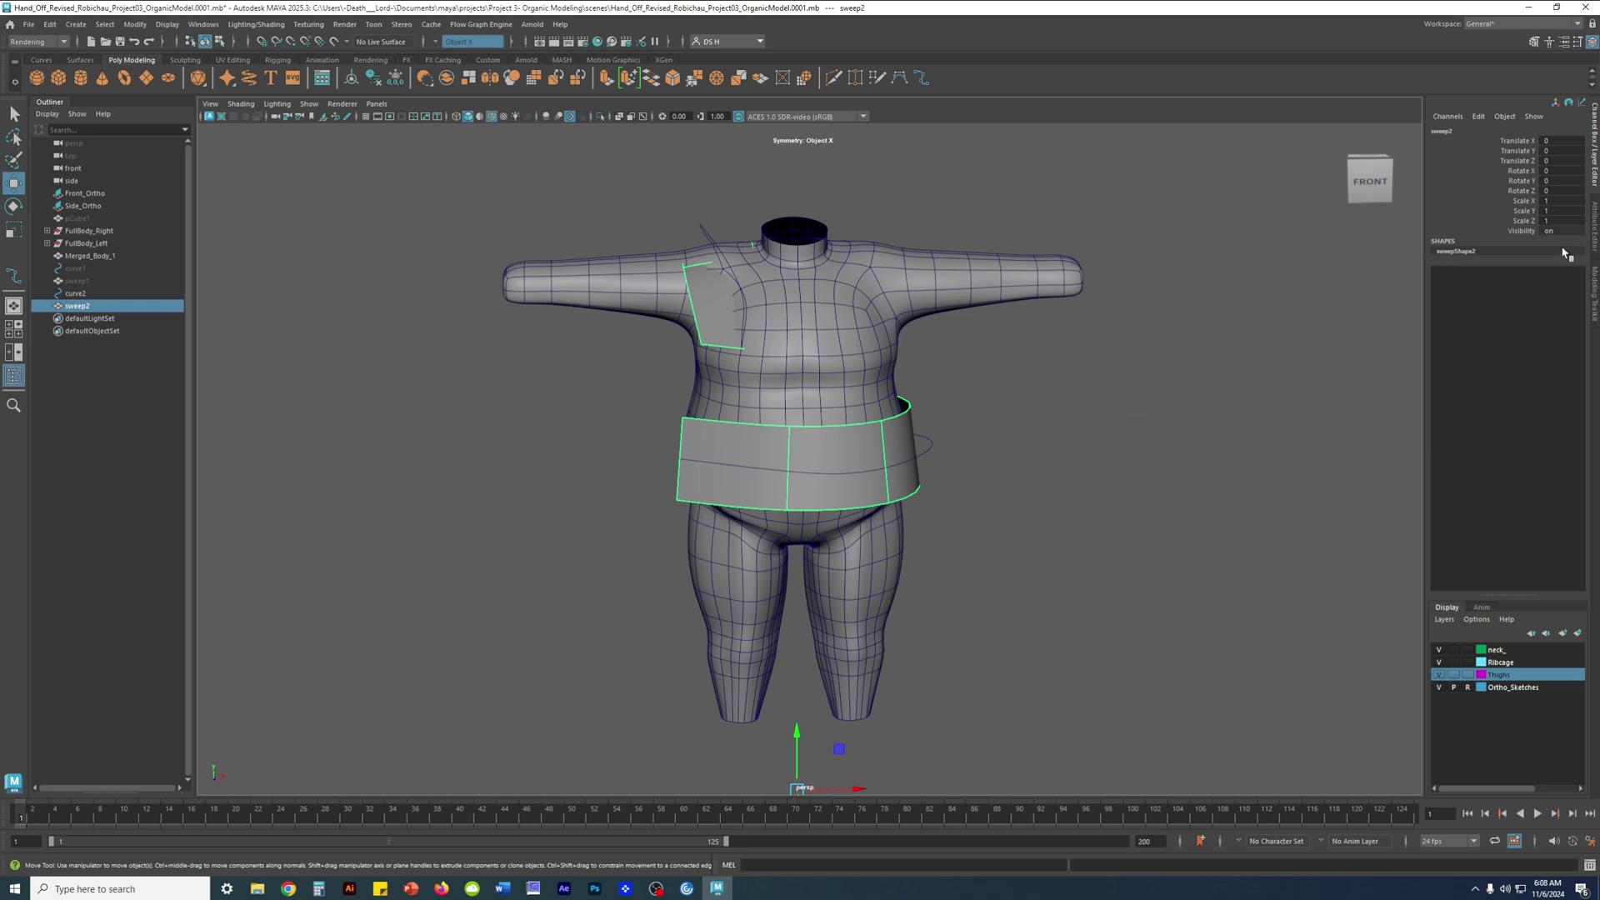
# Try moving the curve's control vertex at the hip to test its link to the sash, and undo the move
pyautogui.click(928, 441)
pyautogui.moveTo(927, 440); pyautogui.dragTo(782, 441, button='right')
pyautogui.moveTo(932, 418)
pyautogui.mouseDown()
pyautogui.moveTo(960, 446)
pyautogui.moveTo(867, 437)
pyautogui.mouseUp()
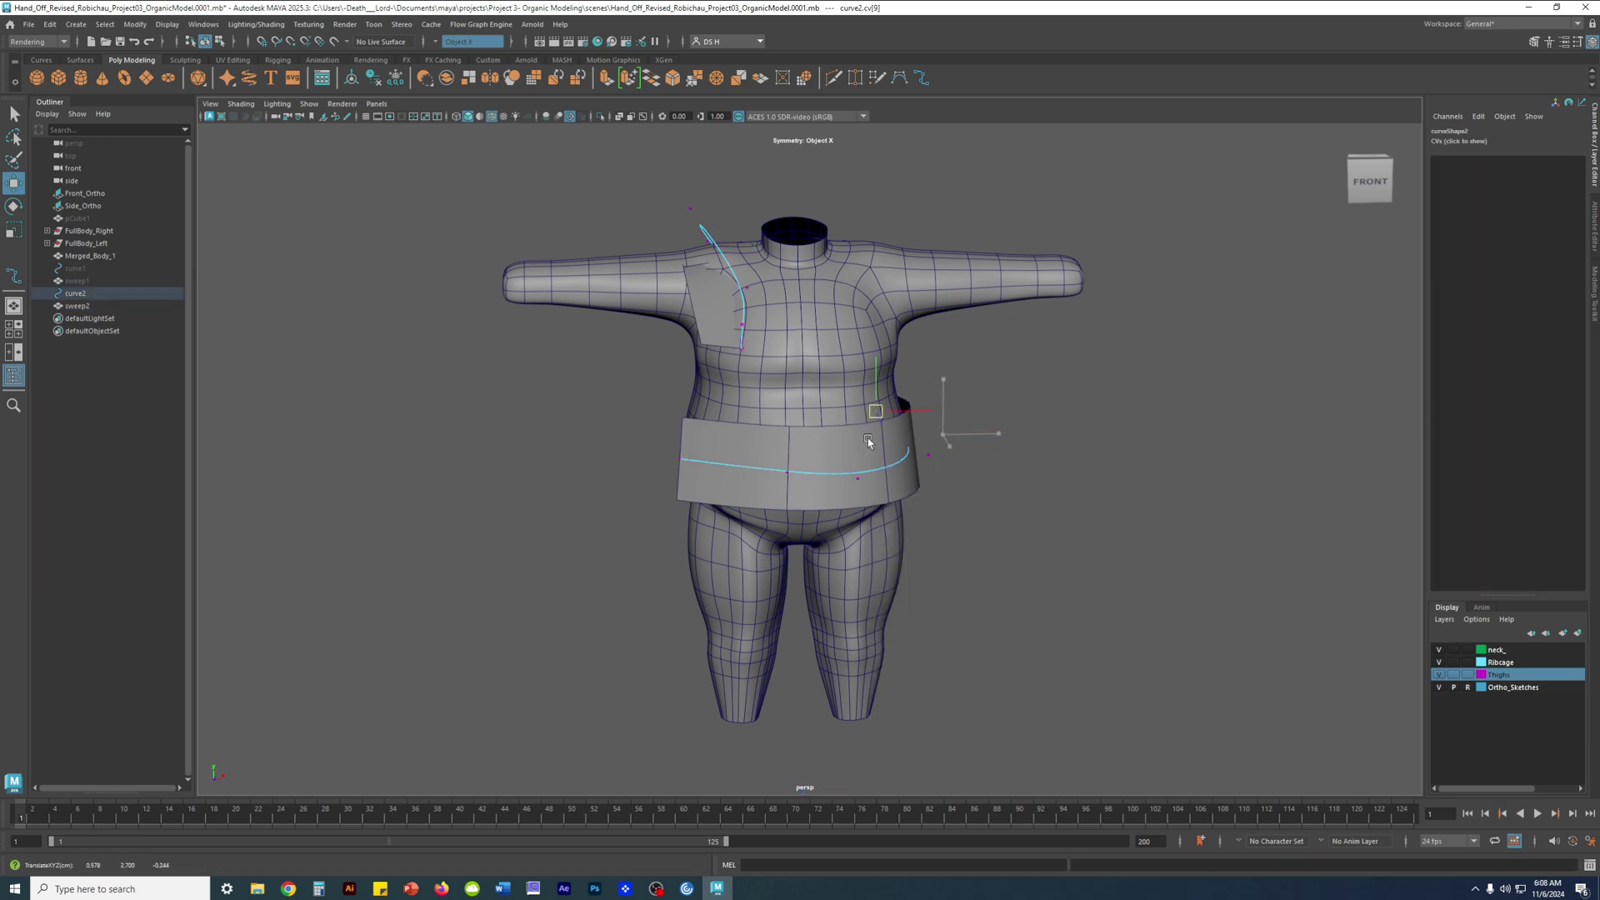
pyautogui.click(1033, 457)
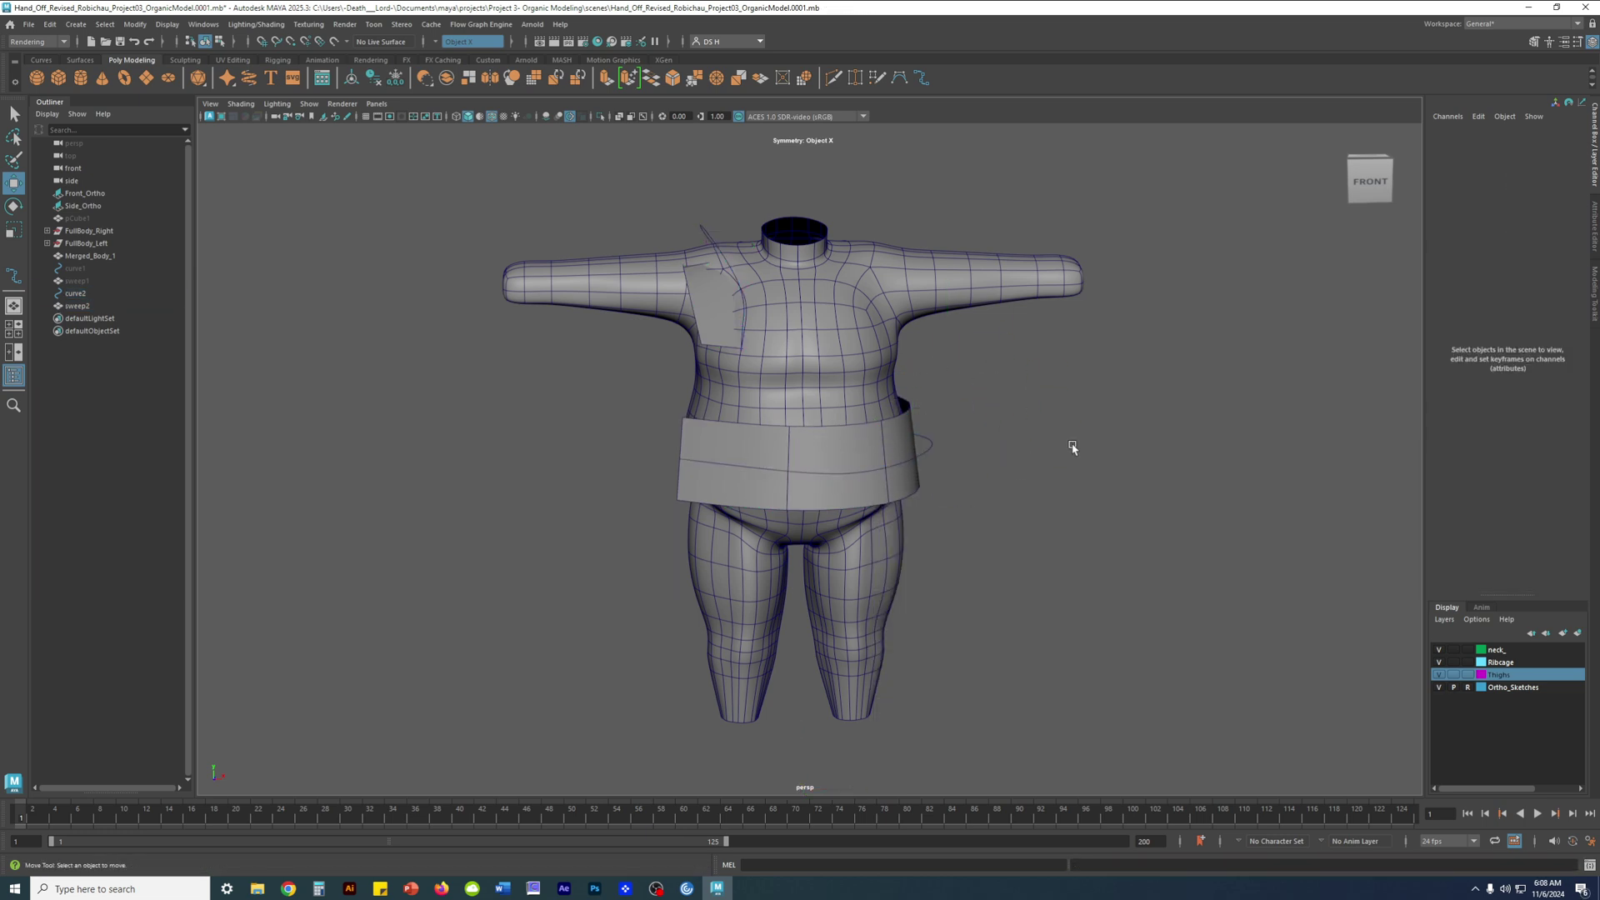
# Hide the guide curve curve2 and clear the selection
pyautogui.click(99, 295)
pyautogui.hotkey('ctrl', 'h')
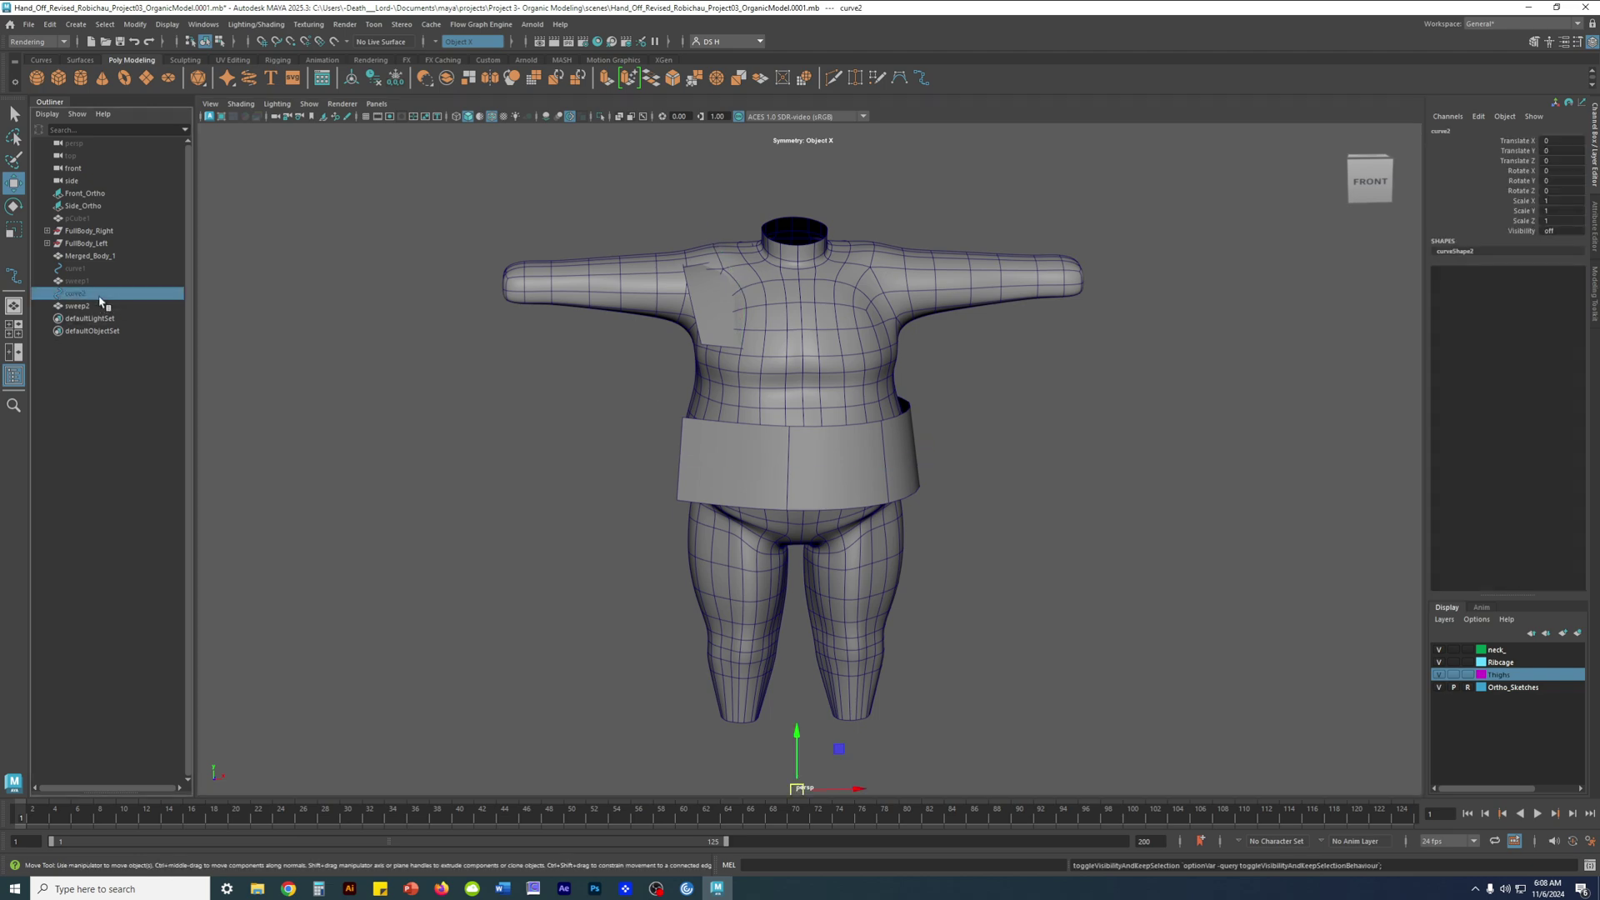
pyautogui.click(444, 539)
# Show the sash mesh unsmoothed and insert an edge loop lengthwise along its middle
pyautogui.click(704, 463)
pyautogui.keyDown('alt'); pyautogui.moveTo(709, 461); pyautogui.dragTo(1090, 428); pyautogui.keyUp('alt')
pyautogui.keyDown('alt'); pyautogui.moveTo(916, 421); pyautogui.dragTo(1007, 442, button='right'); pyautogui.keyUp('alt')
pyautogui.keyDown('alt'); pyautogui.moveTo(760, 394); pyautogui.dragTo(917, 511); pyautogui.keyUp('alt')
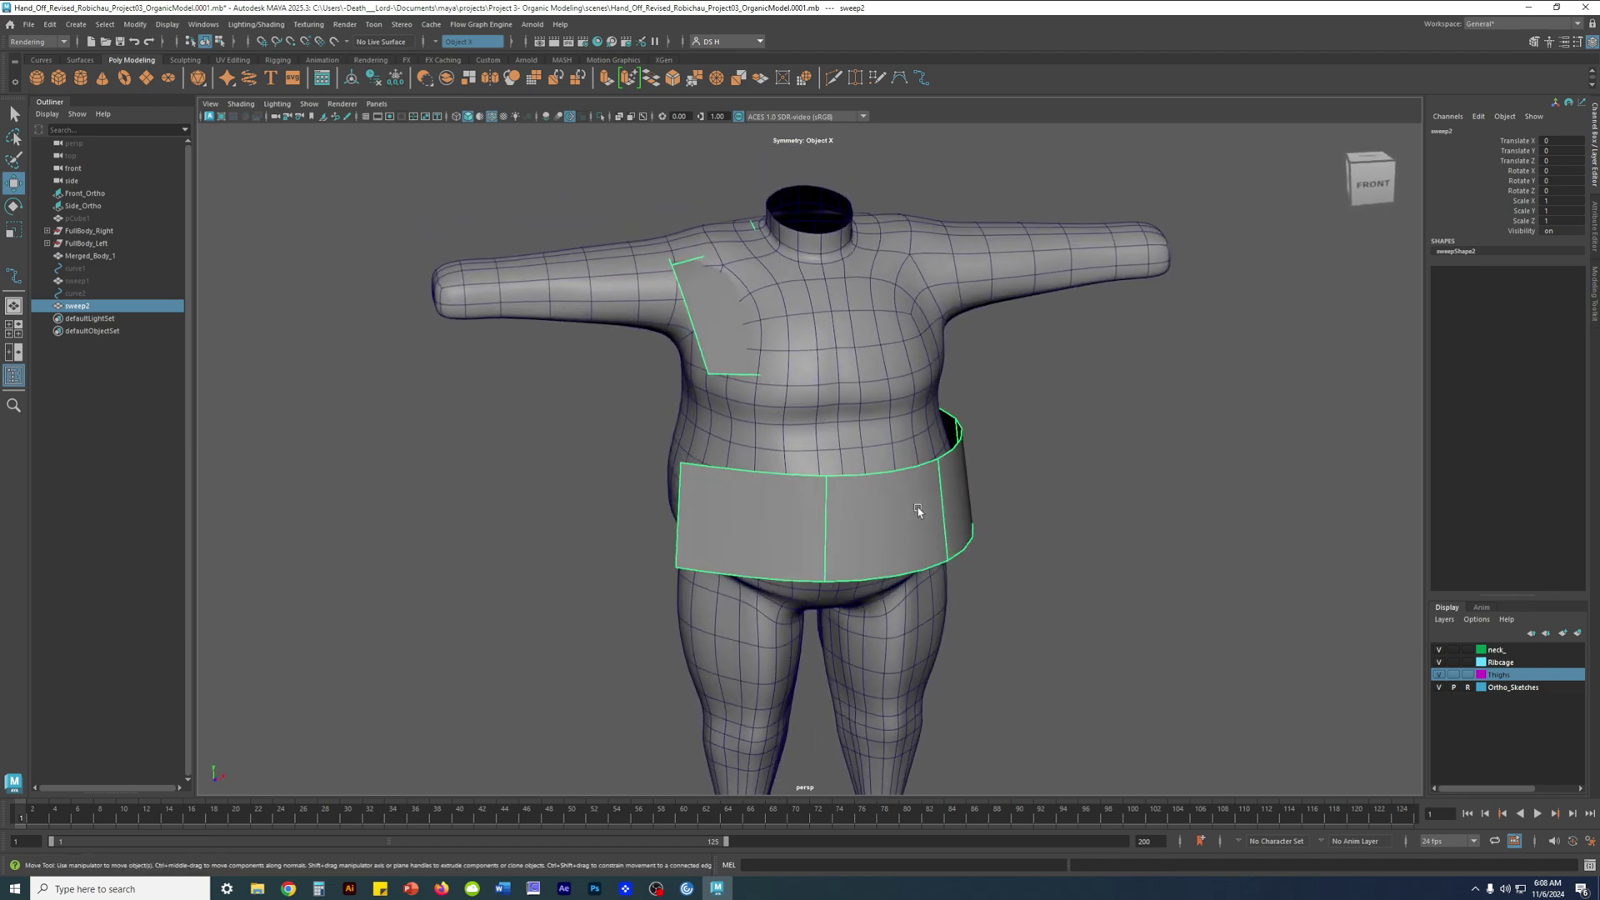
pyautogui.press('1')
pyautogui.moveTo(1083, 553)
pyautogui.keyDown('alt'); pyautogui.mouseDown()
pyautogui.moveTo(753, 547)
pyautogui.moveTo(1130, 545)
pyautogui.moveTo(1047, 521)
pyautogui.moveTo(1067, 539)
pyautogui.mouseUp(); pyautogui.keyUp('alt')
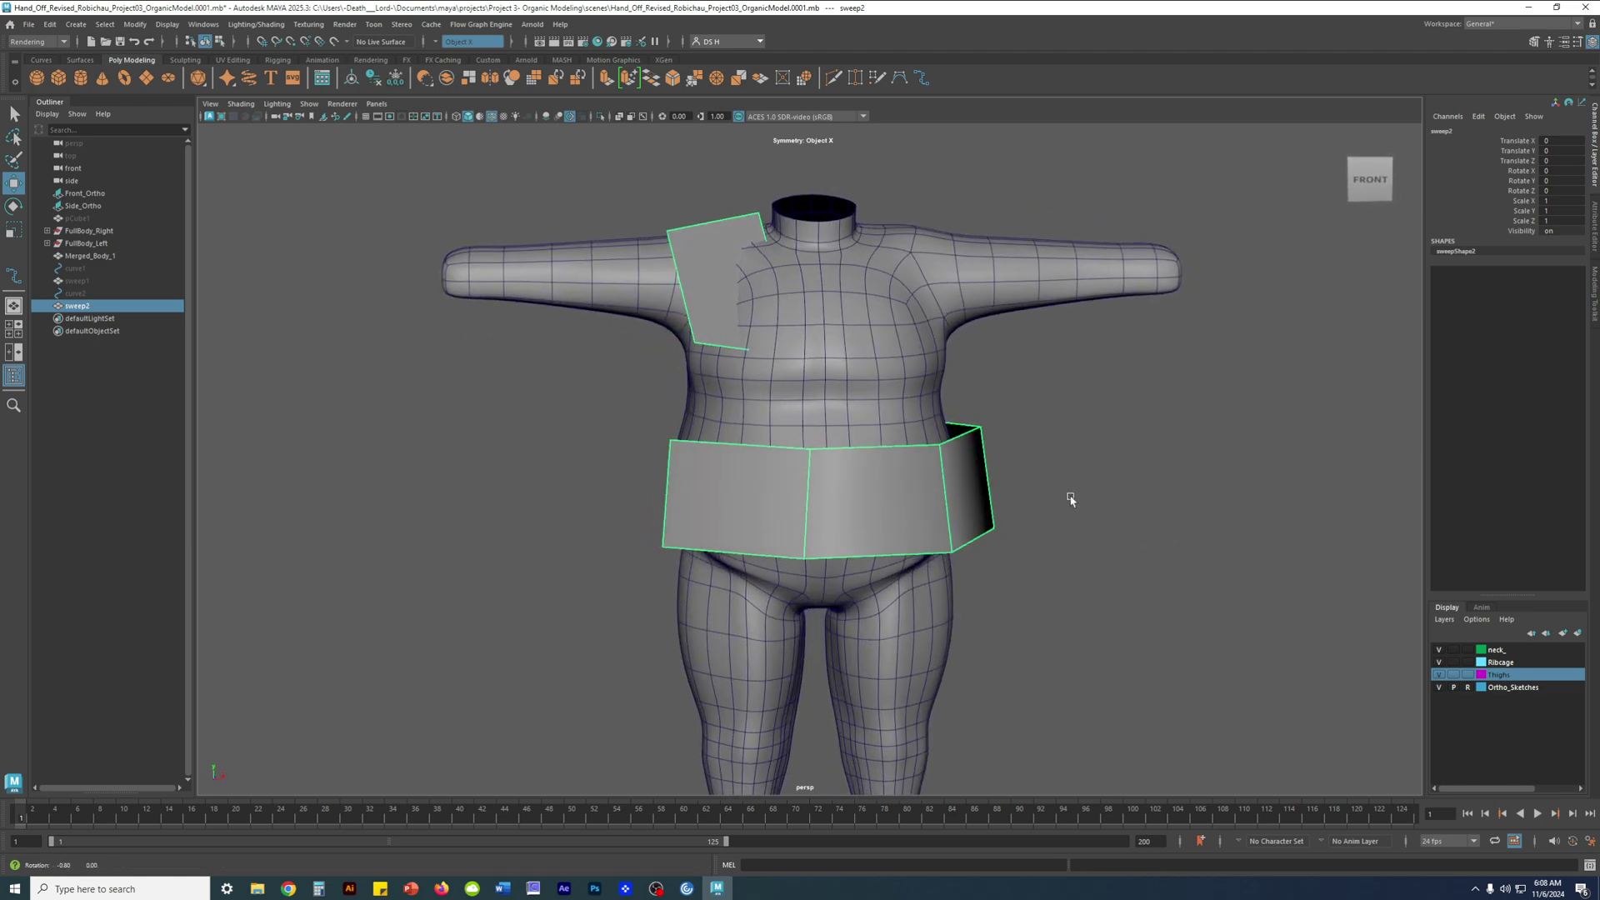
pyautogui.keyDown('shift'); pyautogui.rightClick(1103, 390); pyautogui.keyUp('shift')
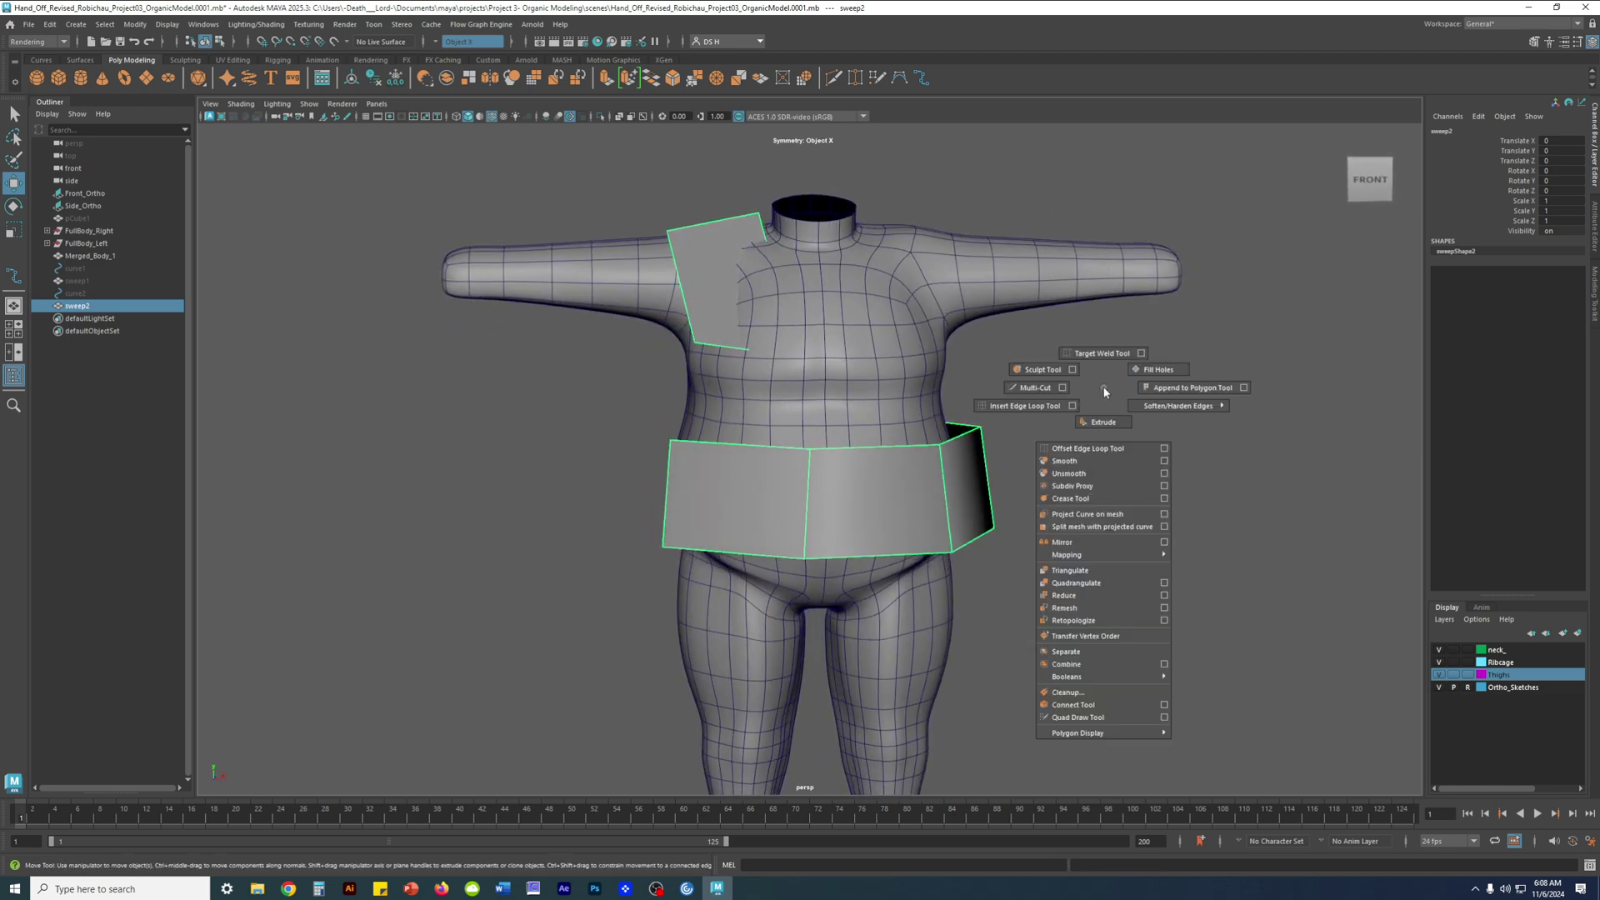
pyautogui.click(1023, 408)
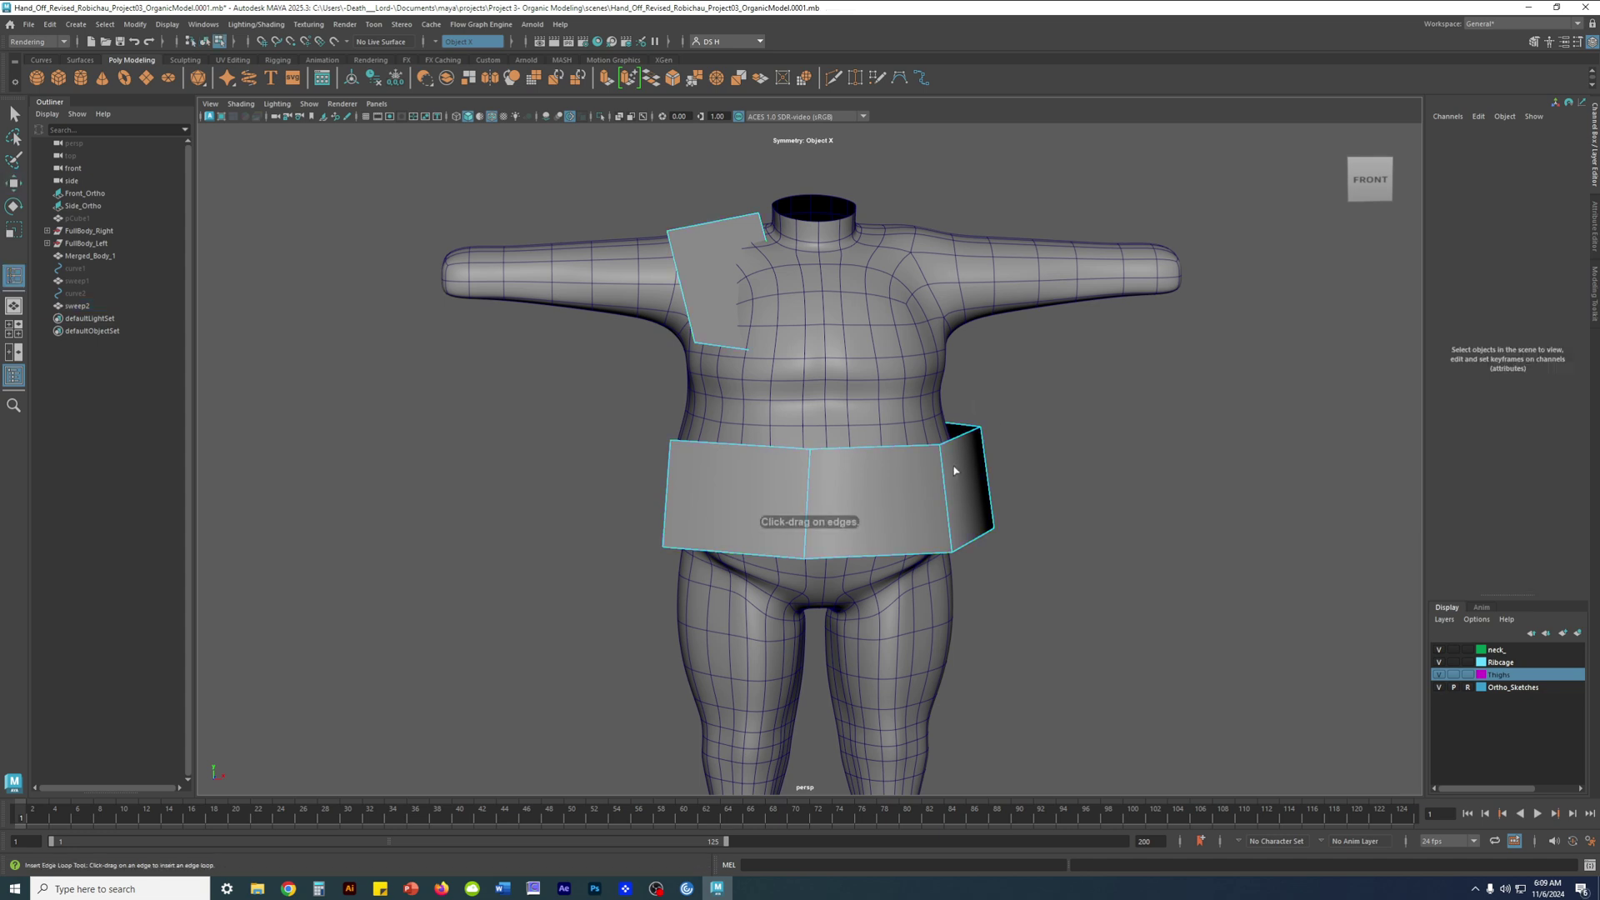
pyautogui.scroll(3, 1058, 536)
pyautogui.keyDown('alt'); pyautogui.moveTo(1058, 535); pyautogui.dragTo(1043, 515); pyautogui.keyUp('alt')
pyautogui.keyDown('alt'); pyautogui.moveTo(1231, 538); pyautogui.dragTo(1299, 538); pyautogui.keyUp('alt')
pyautogui.press('w')
pyautogui.moveTo(1197, 388); pyautogui.dragTo(1199, 387, button='right')
# Turn the sash's smooth preview back on and examine it around the side and back of the body
pyautogui.keyDown('alt'); pyautogui.moveTo(1106, 515); pyautogui.dragTo(1049, 527); pyautogui.keyUp('alt')
pyautogui.press('3')
pyautogui.keyDown('alt'); pyautogui.moveTo(1050, 528); pyautogui.dragTo(900, 515, button='right'); pyautogui.keyUp('alt')
pyautogui.keyDown('alt'); pyautogui.moveTo(879, 511); pyautogui.dragTo(807, 506); pyautogui.keyUp('alt')
pyautogui.keyDown('alt'); pyautogui.moveTo(832, 418); pyautogui.dragTo(797, 450, button='middle'); pyautogui.keyUp('alt')
pyautogui.keyDown('alt'); pyautogui.moveTo(867, 445); pyautogui.dragTo(724, 460); pyautogui.keyUp('alt')
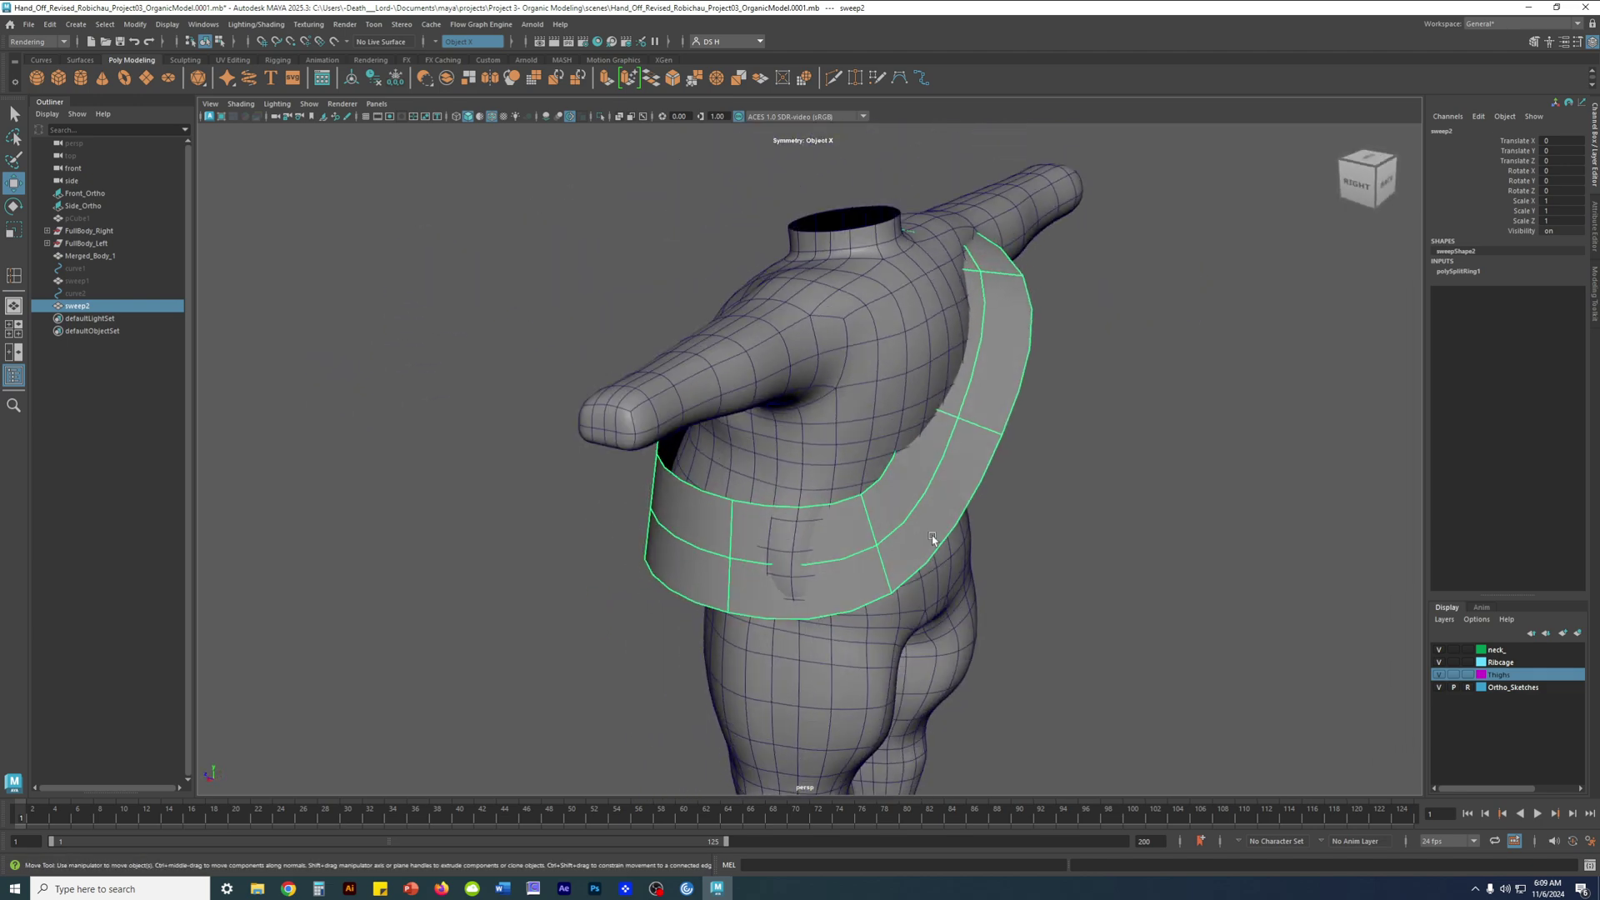
# Edit the sash's vertices and move the lower-edge vertex at the middle of the back closer to the body
pyautogui.keyDown('alt'); pyautogui.moveTo(936, 399); pyautogui.dragTo(873, 488, button='middle'); pyautogui.keyUp('alt')
pyautogui.moveTo(886, 412); pyautogui.dragTo(772, 410, button='right')
pyautogui.moveTo(775, 416)
pyautogui.keyDown('alt'); pyautogui.mouseDown()
pyautogui.moveTo(813, 468)
pyautogui.moveTo(778, 516)
pyautogui.moveTo(733, 482)
pyautogui.moveTo(851, 476)
pyautogui.moveTo(833, 400)
pyautogui.moveTo(809, 496)
pyautogui.moveTo(921, 457)
pyautogui.moveTo(680, 518)
pyautogui.mouseUp(); pyautogui.keyUp('alt')
pyautogui.press('4')
pyautogui.click(746, 440)
pyautogui.press('5')
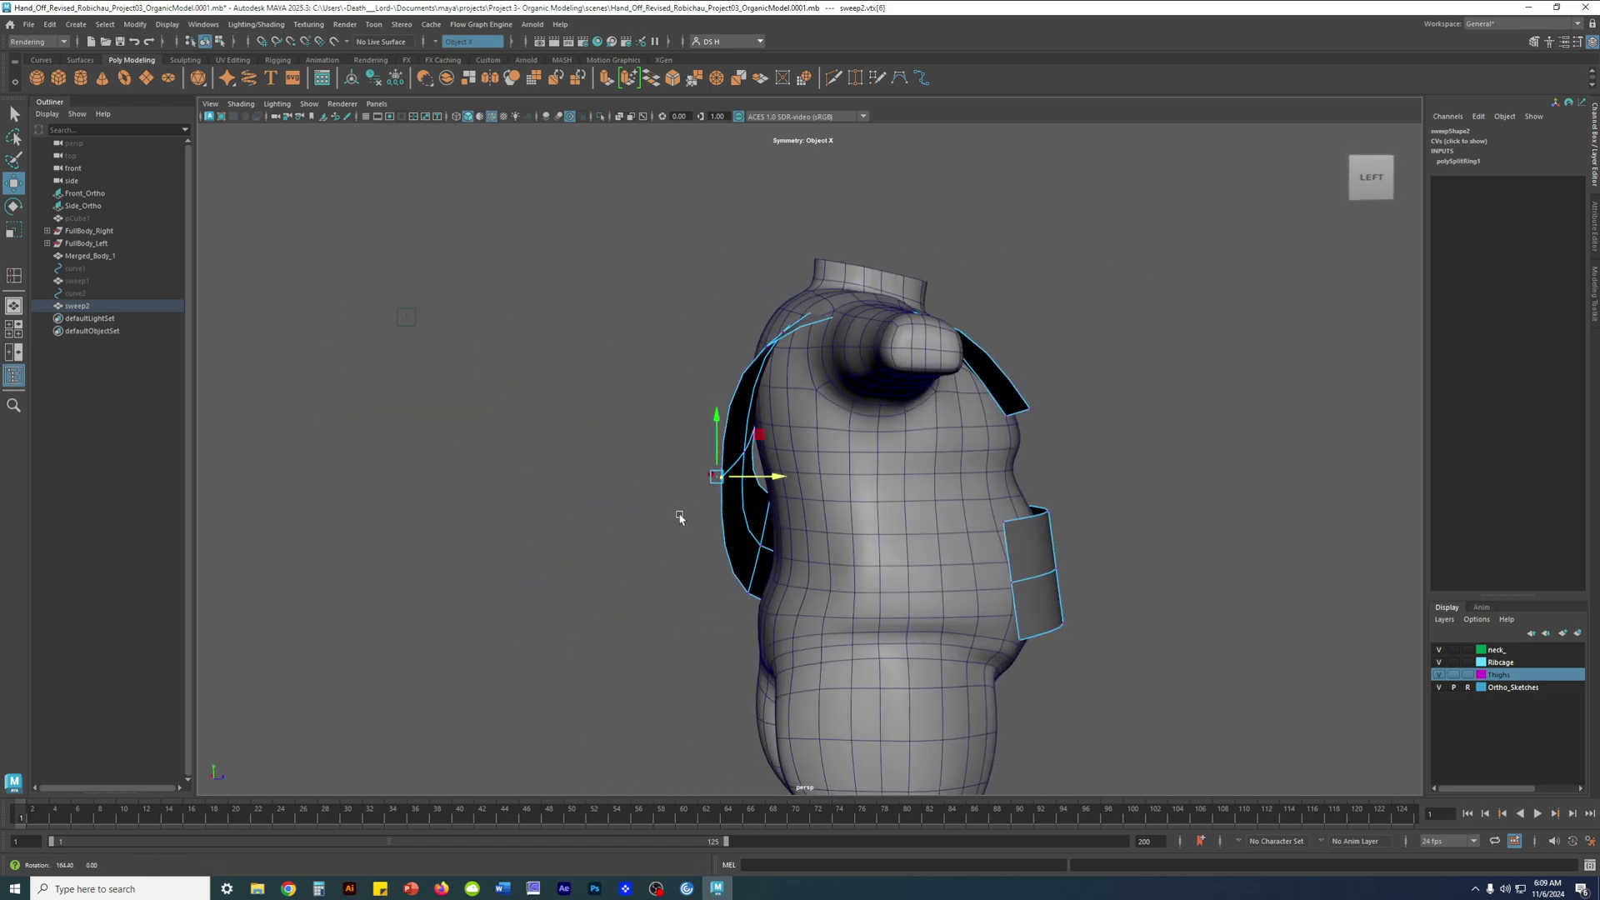
pyautogui.moveTo(775, 476); pyautogui.dragTo(875, 535)
pyautogui.moveTo(774, 496); pyautogui.dragTo(757, 488)
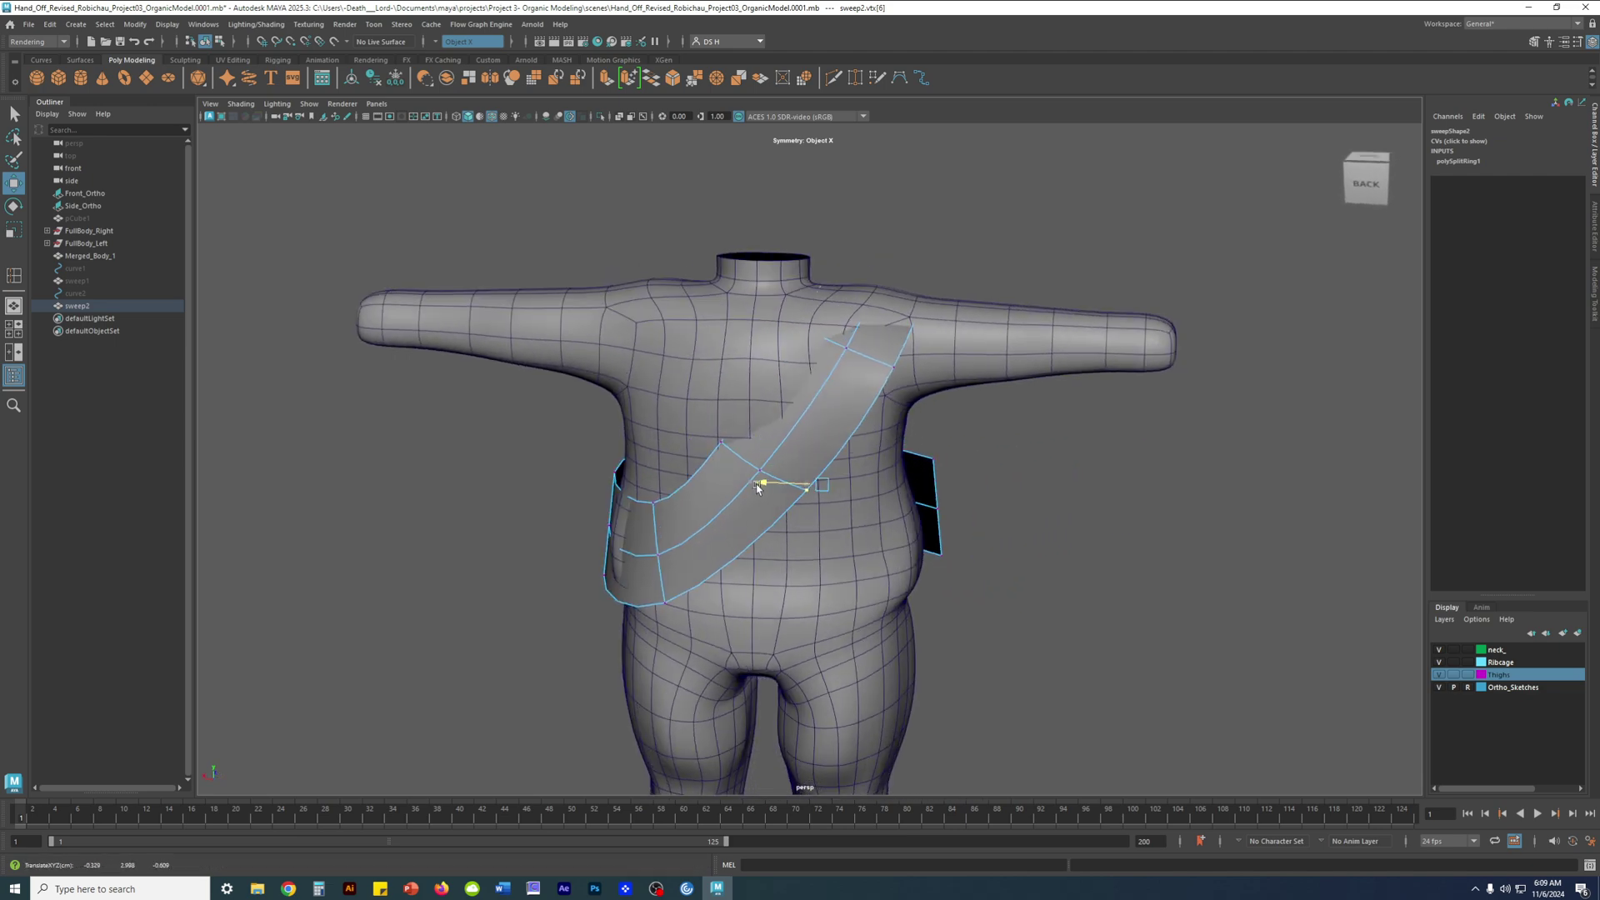
pyautogui.moveTo(833, 448); pyautogui.dragTo(827, 360)
# Adjust the position of the sash's centre-row vertex at the middle of the back
pyautogui.click(762, 476)
pyautogui.keyDown('alt'); pyautogui.moveTo(760, 448); pyautogui.dragTo(778, 588); pyautogui.keyUp('alt')
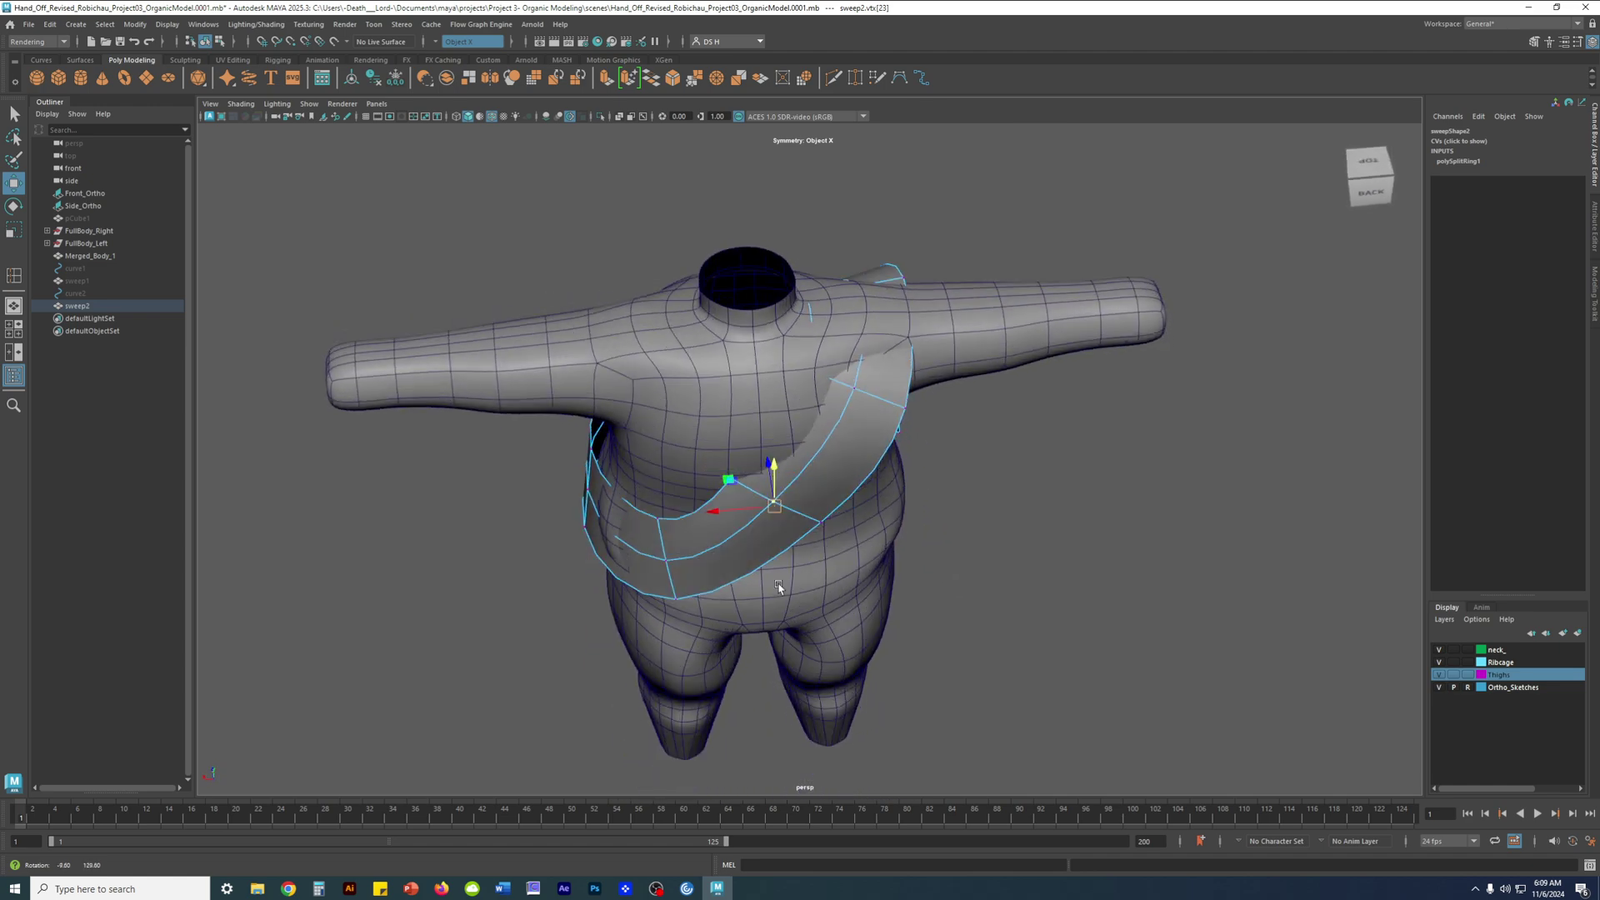
pyautogui.moveTo(718, 514); pyautogui.dragTo(746, 485)
# Adjust the height of the sash's centre vertex on top of the shoulder and shift the neck-side edge vertex behind the shoulder in depth
pyautogui.keyDown('alt'); pyautogui.moveTo(747, 485); pyautogui.dragTo(867, 314); pyautogui.keyUp('alt')
pyautogui.click(825, 375)
pyautogui.click(833, 410)
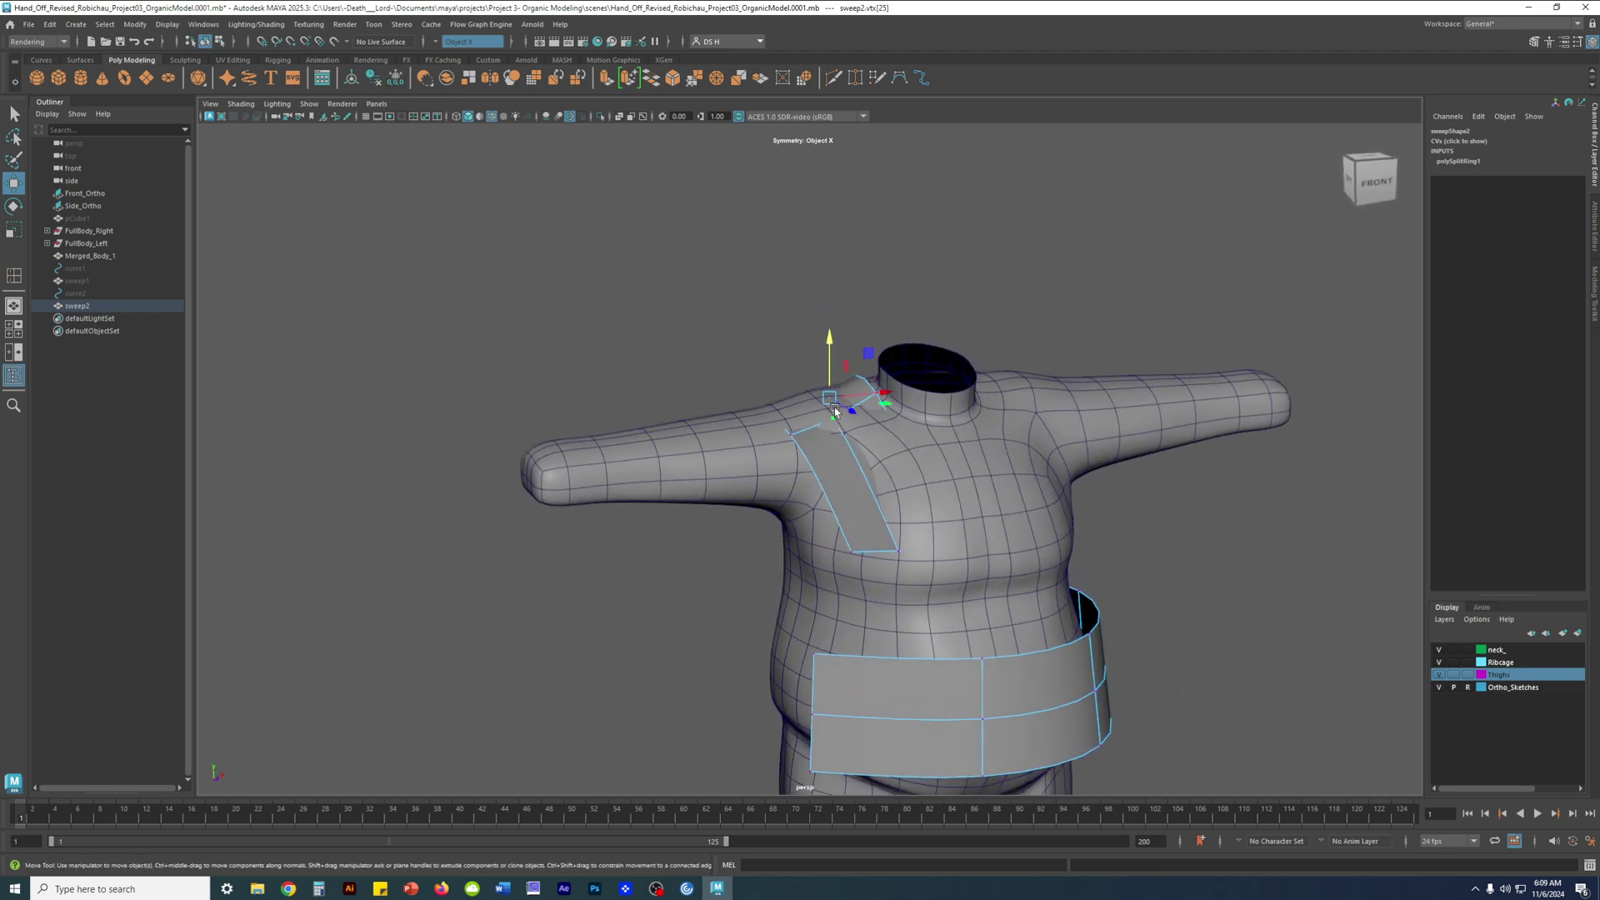
pyautogui.keyDown('alt'); pyautogui.moveTo(828, 356); pyautogui.dragTo(845, 472); pyautogui.keyUp('alt')
pyautogui.keyDown('alt'); pyautogui.moveTo(735, 475); pyautogui.dragTo(752, 441); pyautogui.keyUp('alt')
pyautogui.click(737, 419)
pyautogui.moveTo(777, 384); pyautogui.dragTo(754, 395)
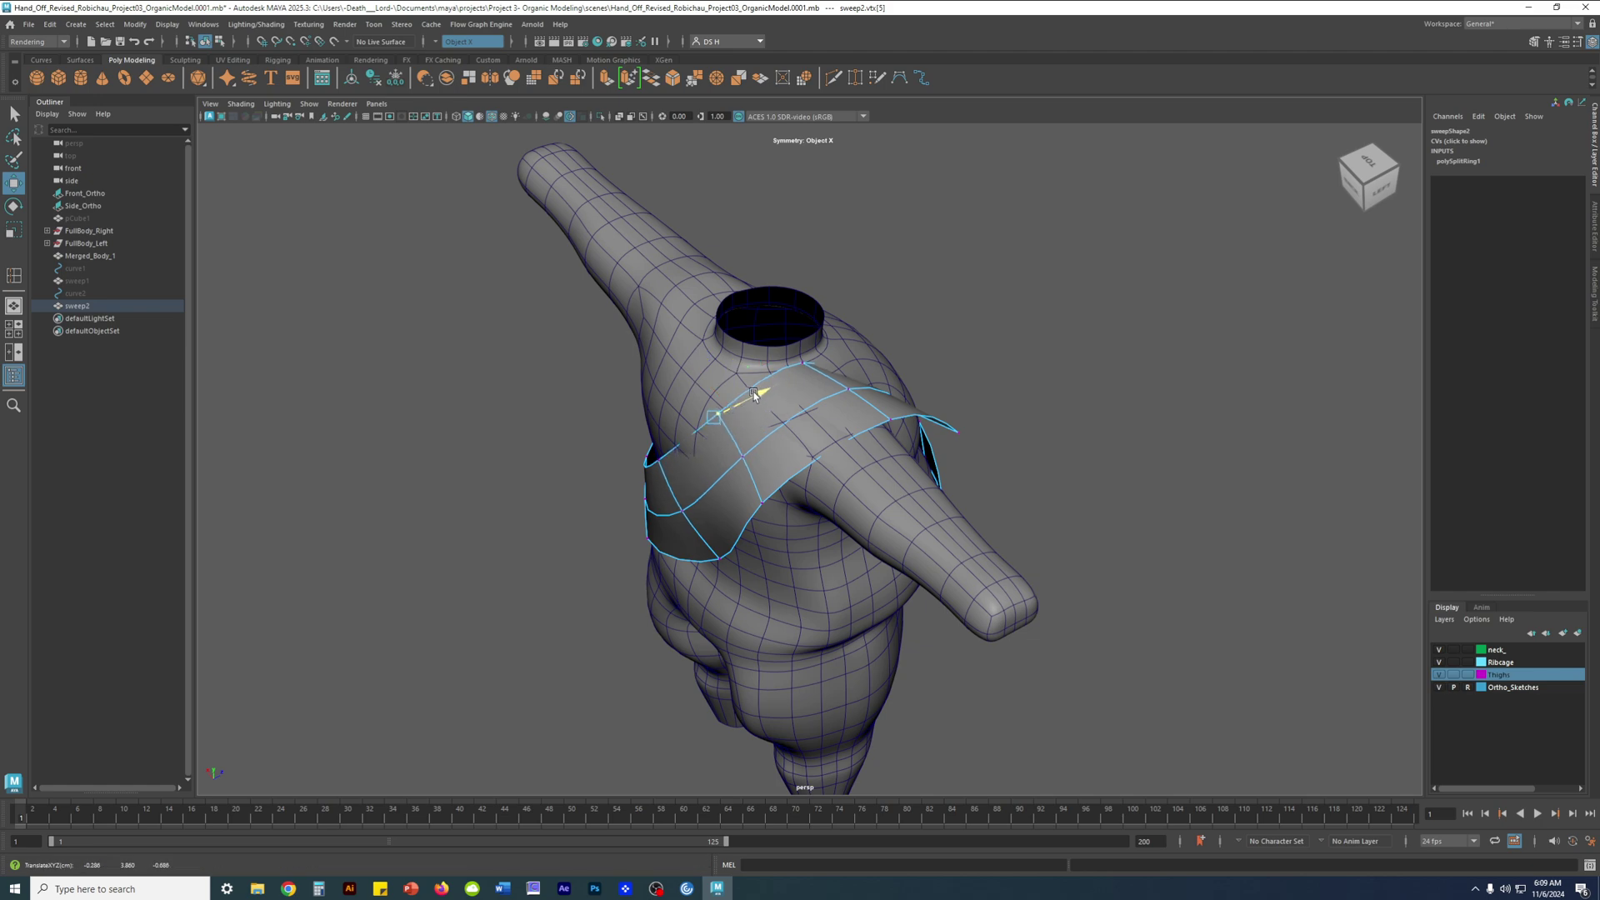
# Adjust the height of the sash's armpit-side edge vertex behind the shoulder
pyautogui.click(737, 454)
pyautogui.keyDown('alt'); pyautogui.moveTo(737, 454); pyautogui.dragTo(898, 430); pyautogui.keyUp('alt')
pyautogui.moveTo(806, 390); pyautogui.dragTo(783, 442)
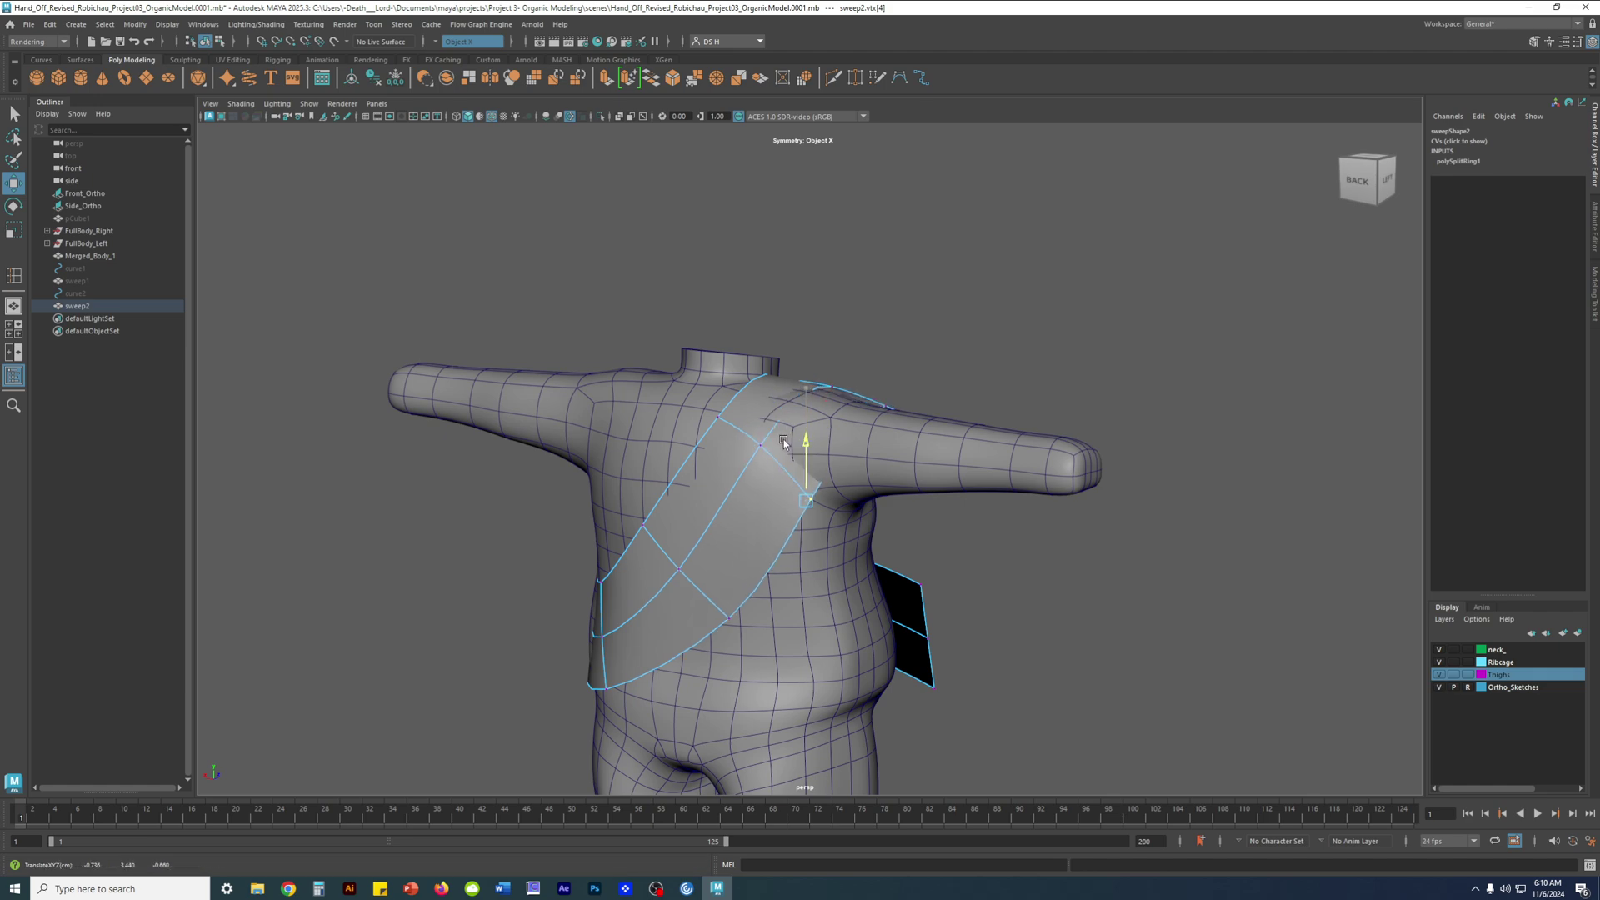
# Reposition the sash's centre vertex behind the shoulder and its neck-side edge vertex on top of the shoulder
pyautogui.click(760, 447)
pyautogui.moveTo(759, 368); pyautogui.dragTo(640, 464)
pyautogui.moveTo(770, 468); pyautogui.dragTo(758, 471)
pyautogui.keyDown('alt'); pyautogui.moveTo(746, 479); pyautogui.dragTo(793, 467); pyautogui.keyUp('alt')
pyautogui.press('1')
pyautogui.press('3')
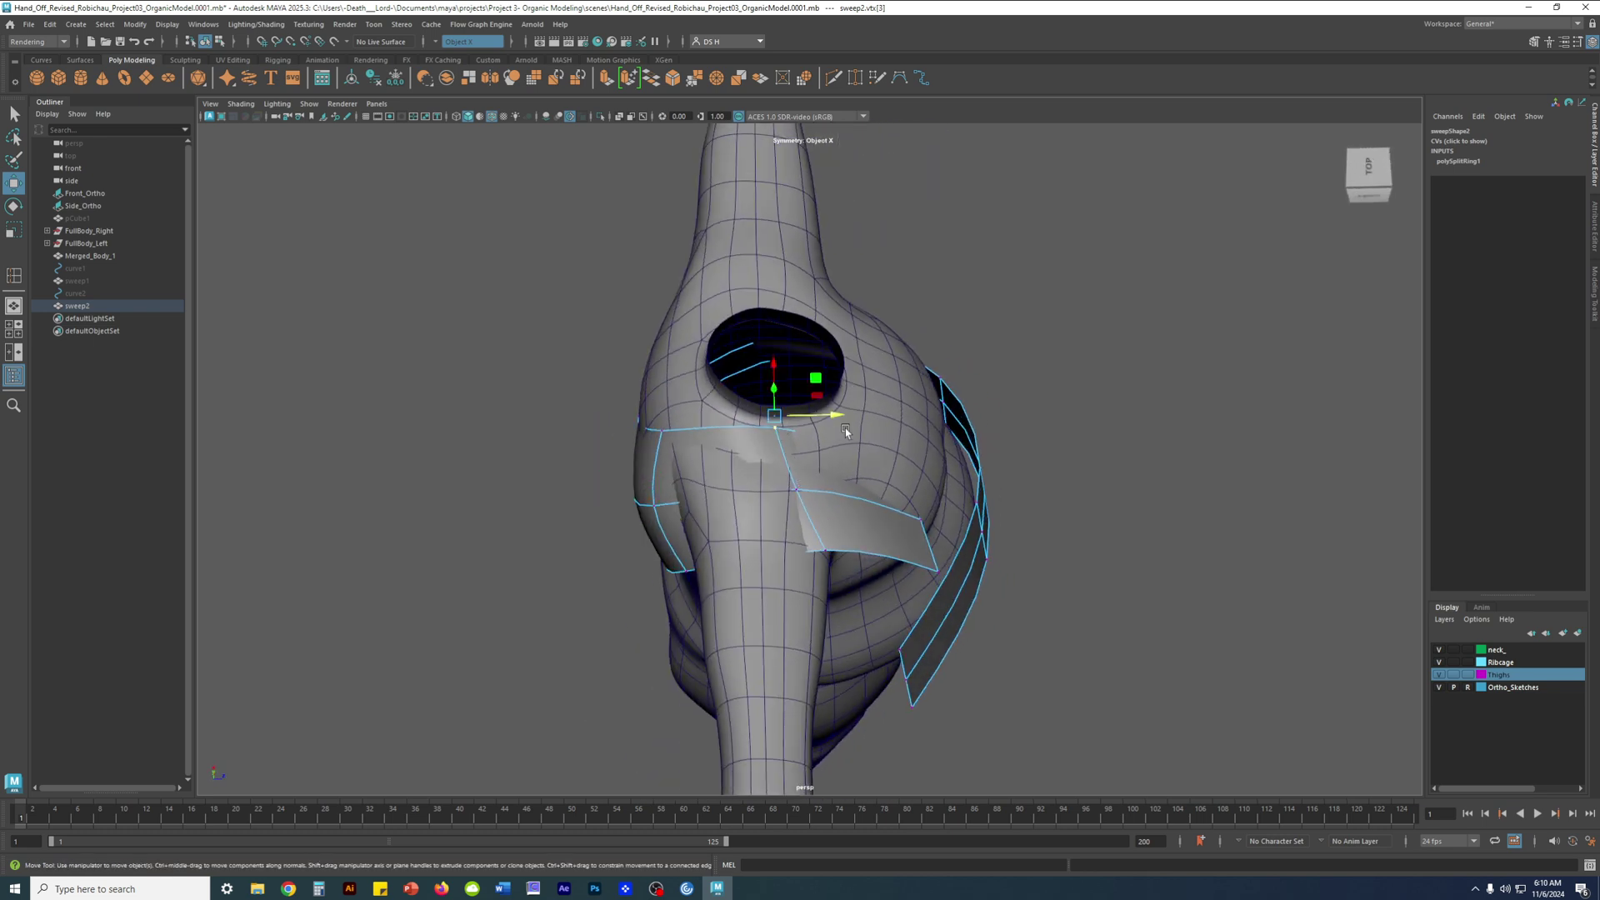
# Try shifting the sash's centre vertex on top of the shoulder forward, and undo the move
pyautogui.click(801, 490)
pyautogui.moveTo(850, 476)
pyautogui.mouseDown()
pyautogui.moveTo(871, 481)
pyautogui.moveTo(833, 502)
pyautogui.moveTo(883, 491)
pyautogui.moveTo(867, 475)
pyautogui.mouseUp()
pyautogui.click(864, 472)
pyautogui.hotkey('ctrl', 'z')
# Put the merged body mesh on a new display layer set to reference so that it cannot be selected
pyautogui.click(879, 332)
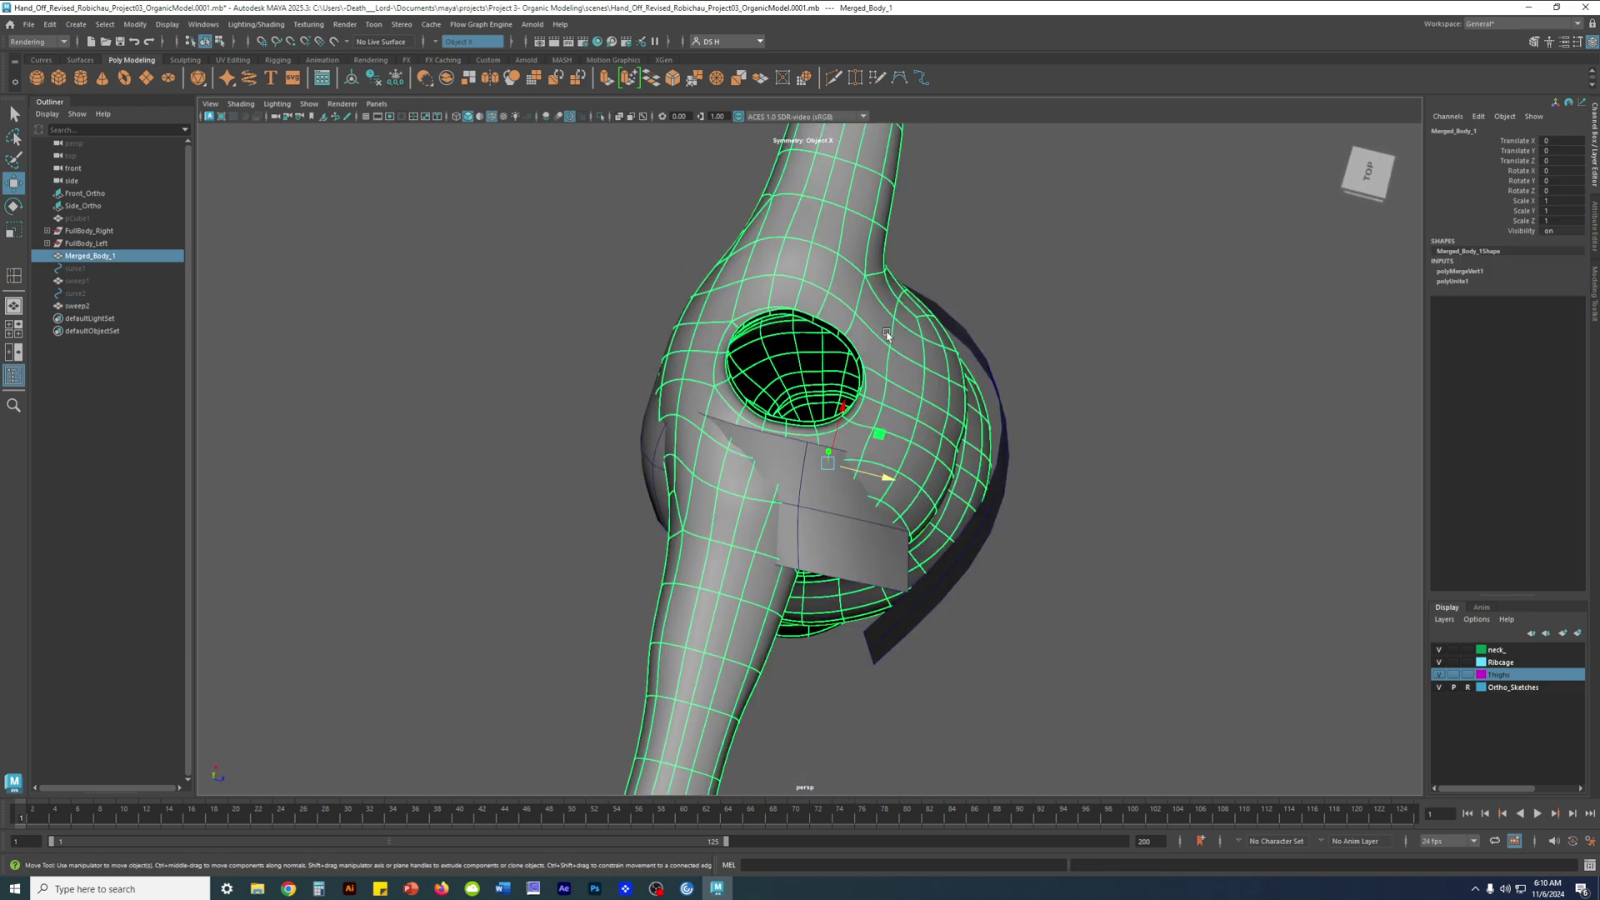
pyautogui.click(1576, 634)
pyautogui.doubleClick(1467, 650)
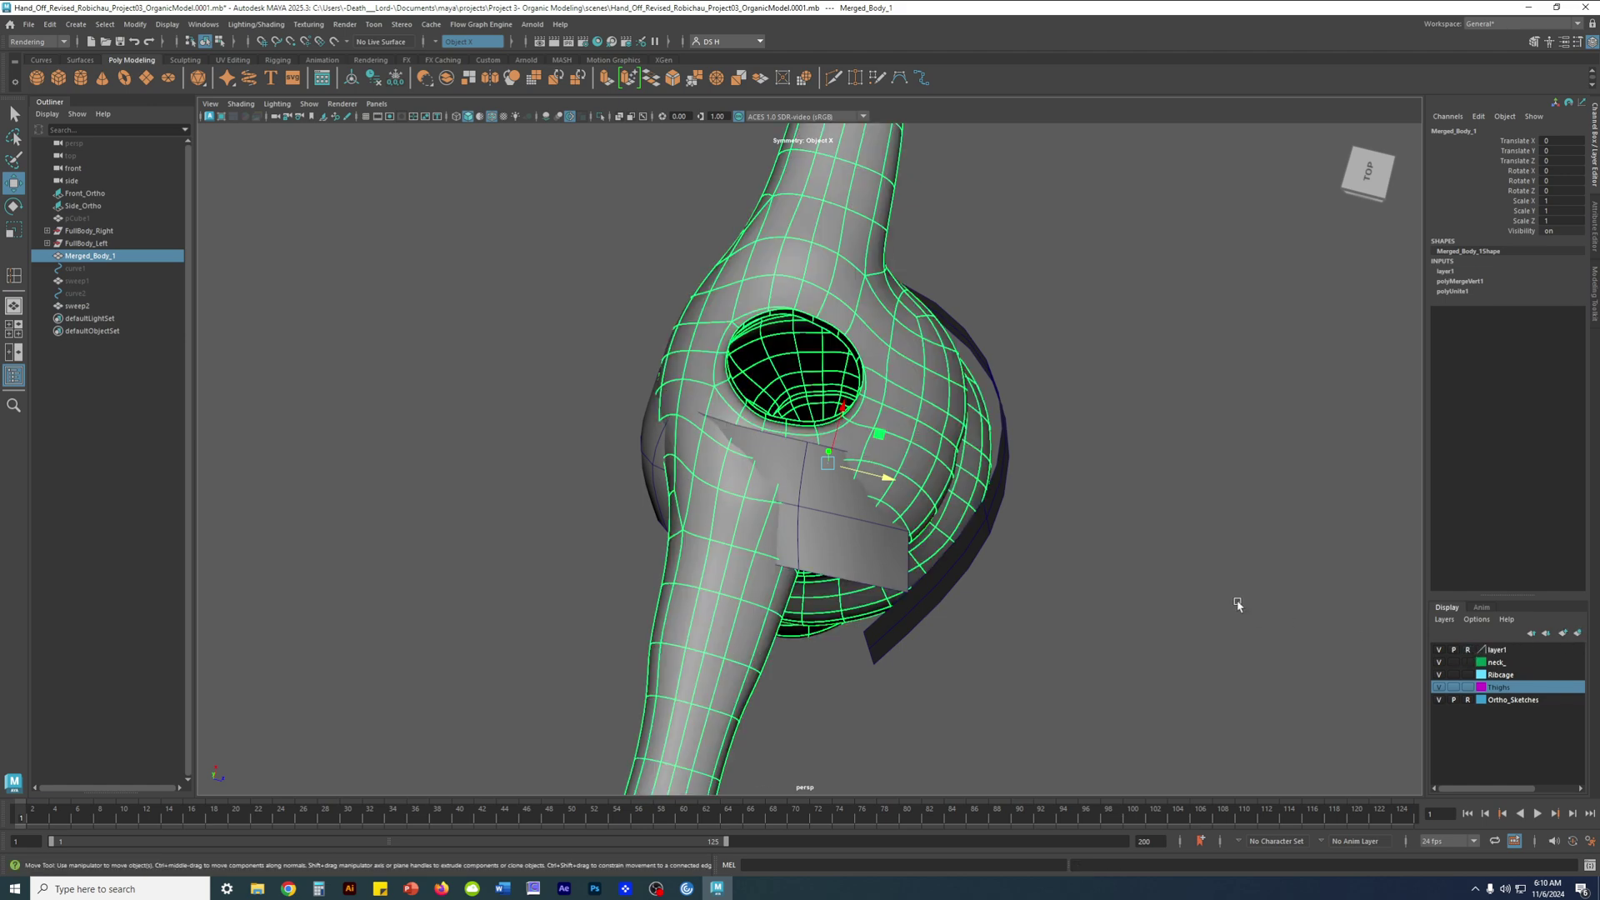
pyautogui.click(1239, 607)
# Adjust the sash's vertices over the shoulder beside the neck so that the band clears the body
pyautogui.keyDown('alt'); pyautogui.moveTo(816, 558); pyautogui.dragTo(786, 458); pyautogui.keyUp('alt')
pyautogui.moveTo(785, 457); pyautogui.dragTo(749, 455, button='right')
pyautogui.click(805, 409)
pyautogui.keyDown('alt'); pyautogui.moveTo(796, 419); pyautogui.dragTo(734, 394); pyautogui.keyUp('alt')
pyautogui.moveTo(748, 338)
pyautogui.keyDown('alt'); pyautogui.mouseDown()
pyautogui.moveTo(890, 442)
pyautogui.moveTo(833, 428)
pyautogui.moveTo(914, 397)
pyautogui.moveTo(808, 617)
pyautogui.moveTo(734, 661)
pyautogui.moveTo(800, 650)
pyautogui.moveTo(915, 558)
pyautogui.moveTo(917, 617)
pyautogui.moveTo(1183, 495)
pyautogui.moveTo(850, 468)
pyautogui.moveTo(838, 521)
pyautogui.moveTo(779, 476)
pyautogui.mouseUp(); pyautogui.keyUp('alt')
pyautogui.click(833, 481)
pyautogui.press('4')
pyautogui.press('5')
pyautogui.click(765, 621)
# Compare the sash's smoothed and unsmoothed shapes over the shoulder, leaving it displayed unsmoothed
pyautogui.click(1183, 495)
pyautogui.click(780, 477)
pyautogui.press('1')
pyautogui.press('3')
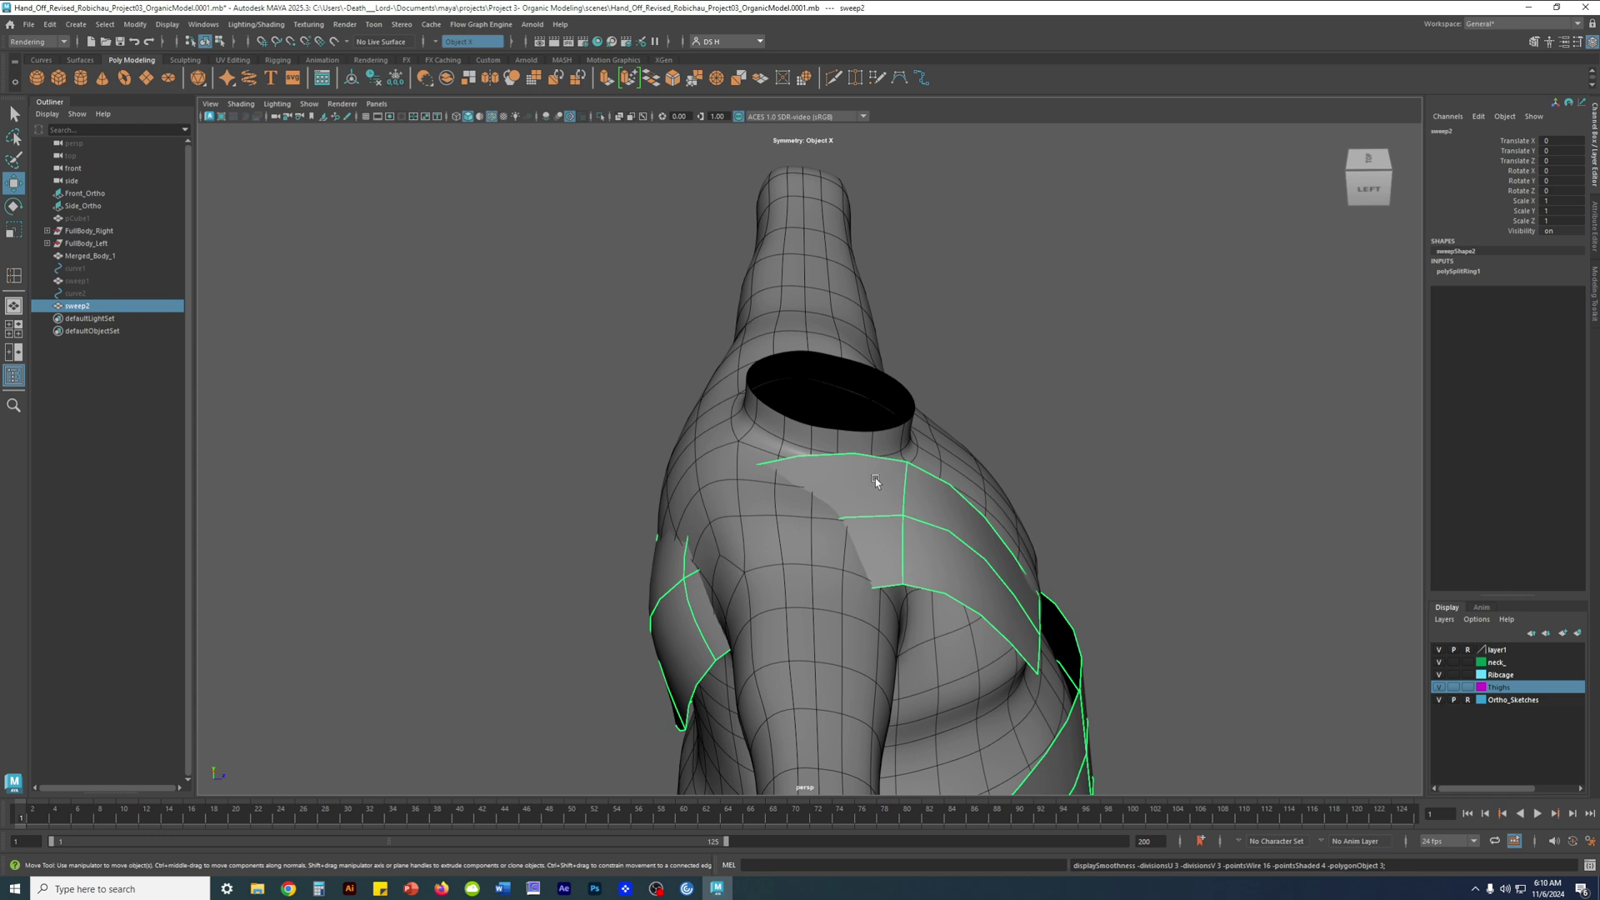
pyautogui.press('1')
pyautogui.keyDown('alt'); pyautogui.moveTo(866, 510); pyautogui.dragTo(914, 432); pyautogui.keyUp('alt')
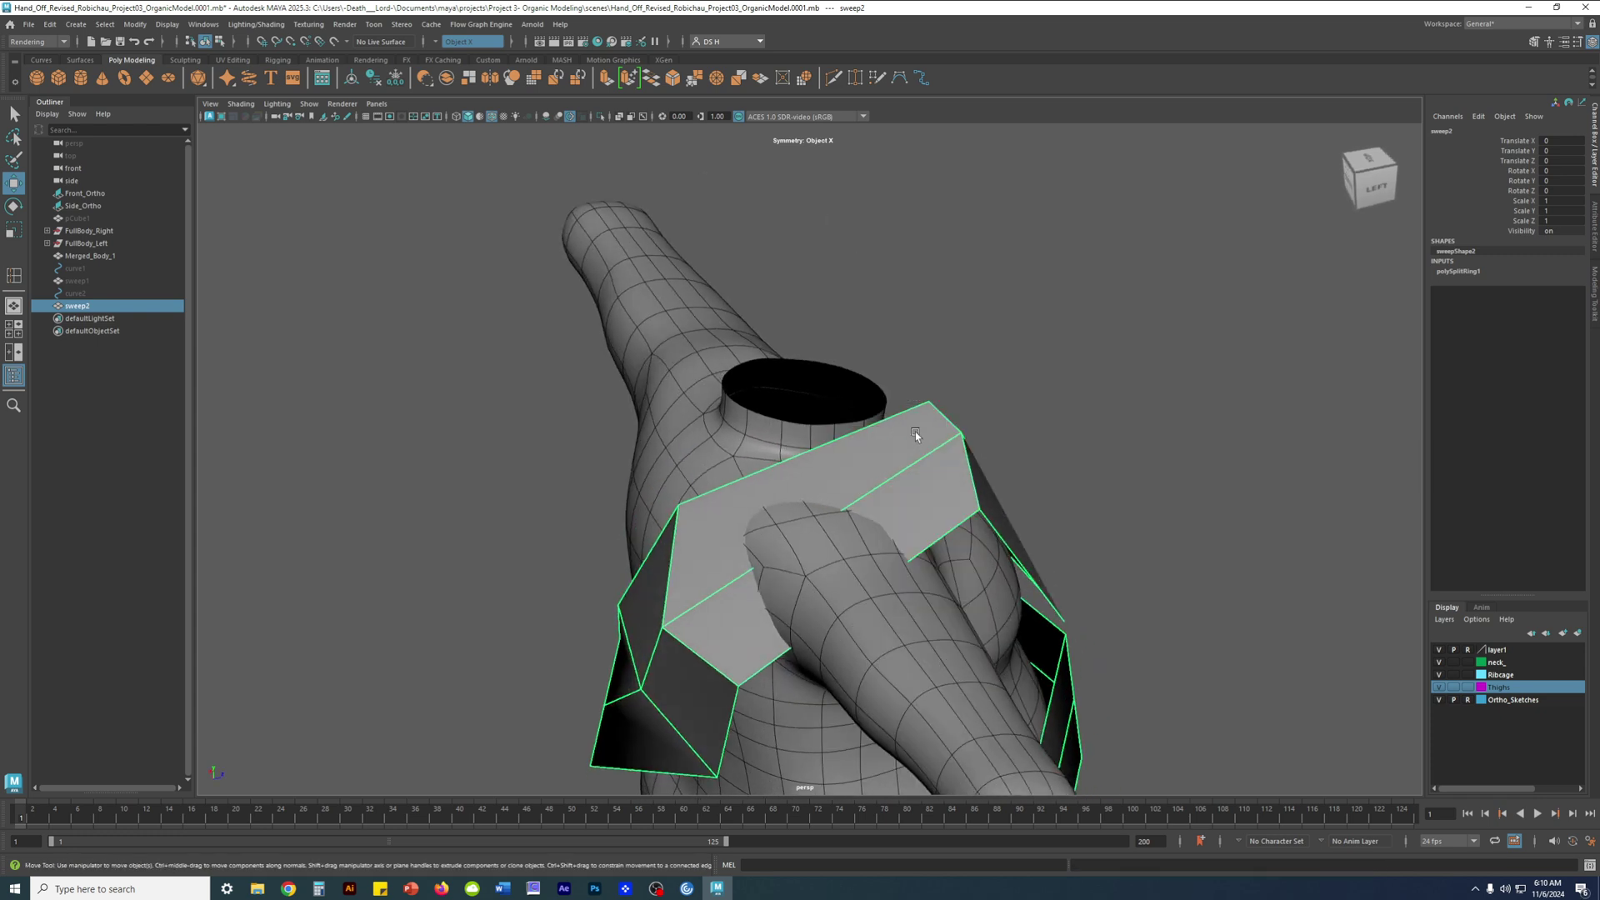
# Insert an edge loop across the sash where it passes over the top of the shoulder
pyautogui.keyDown('shift'); pyautogui.rightClick(917, 432); pyautogui.keyUp('shift')
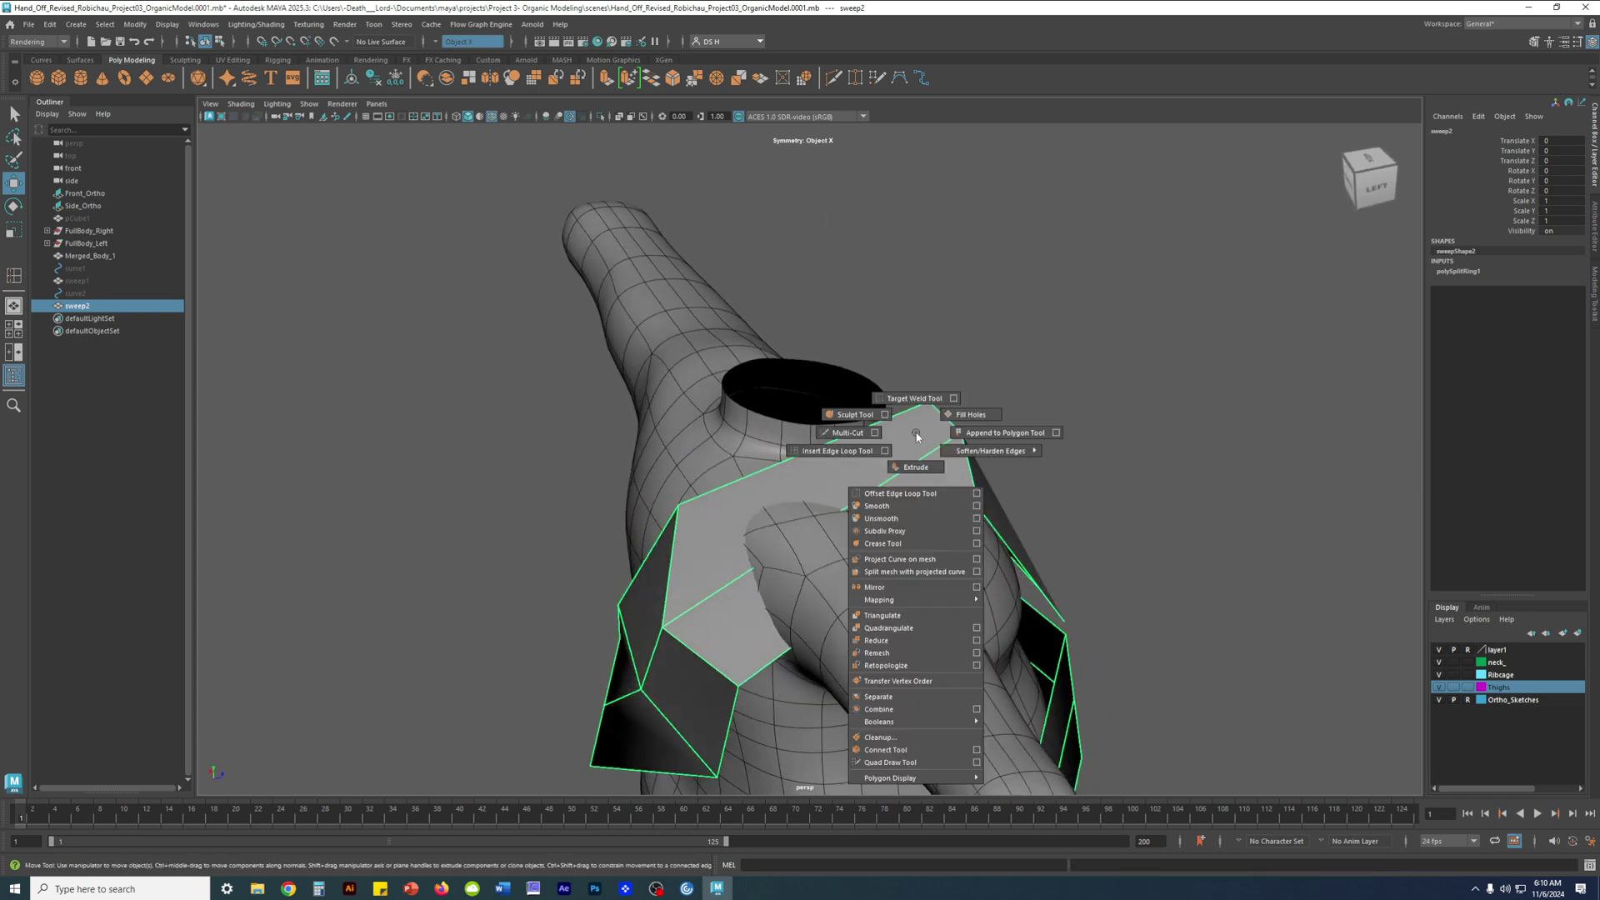
pyautogui.click(819, 453)
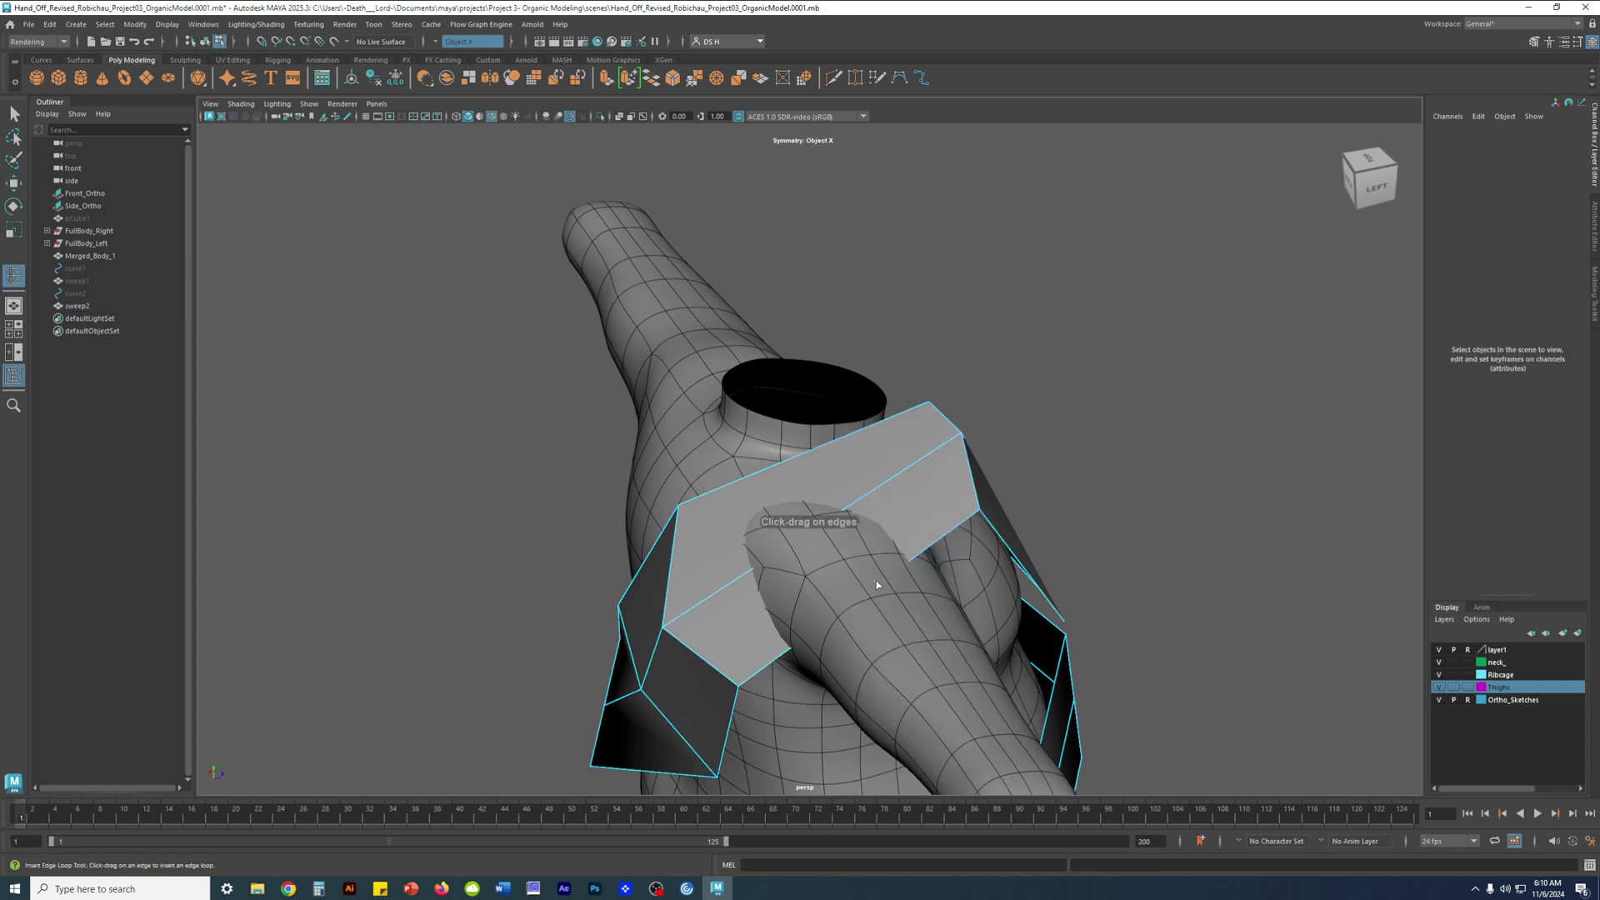
pyautogui.click(931, 546)
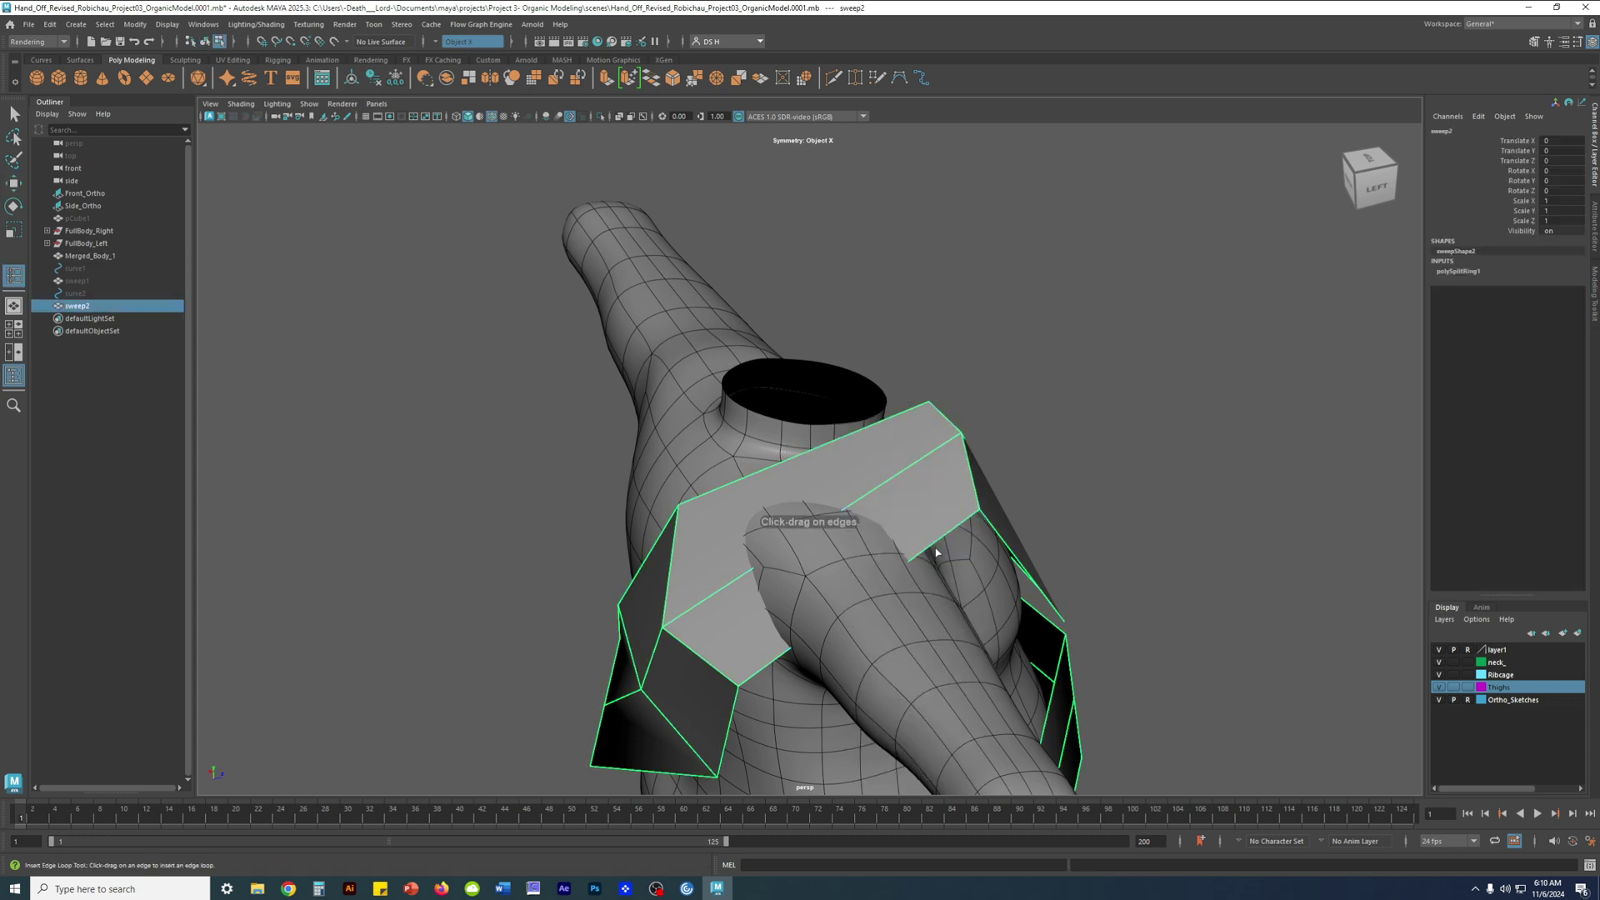
pyautogui.click(866, 599)
pyautogui.press('w')
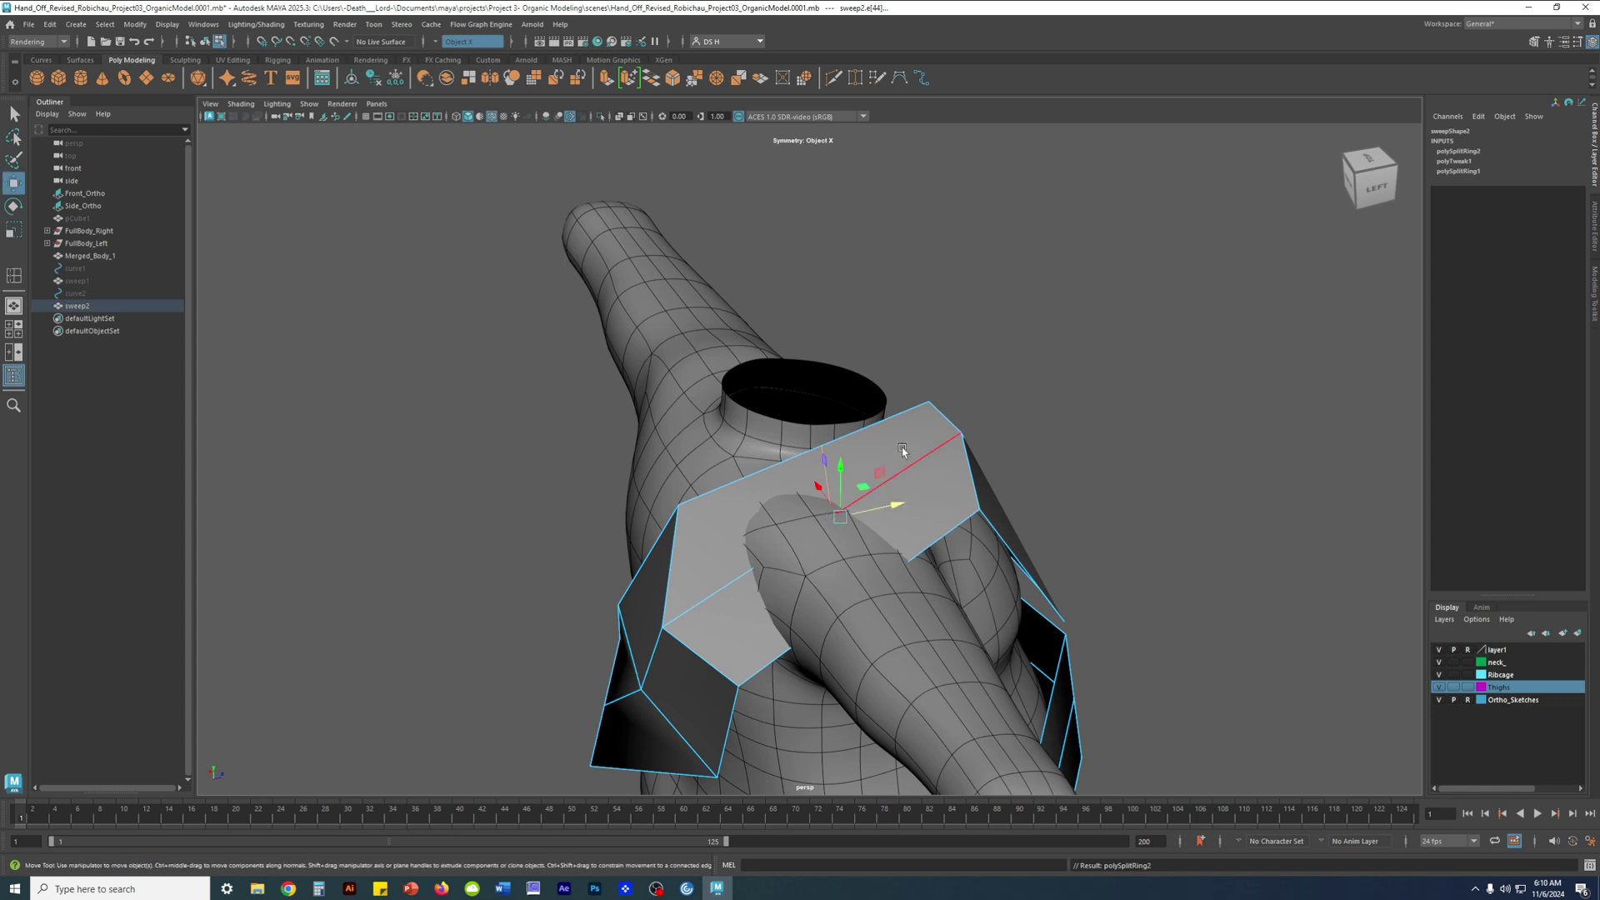
# Display the sash smoothed and adjust the centre vertex of its new shoulder-top edge loop to clear the body
pyautogui.press('3')
pyautogui.moveTo(904, 447); pyautogui.dragTo(905, 417, button='right')
pyautogui.click(1126, 388)
pyautogui.click(848, 504)
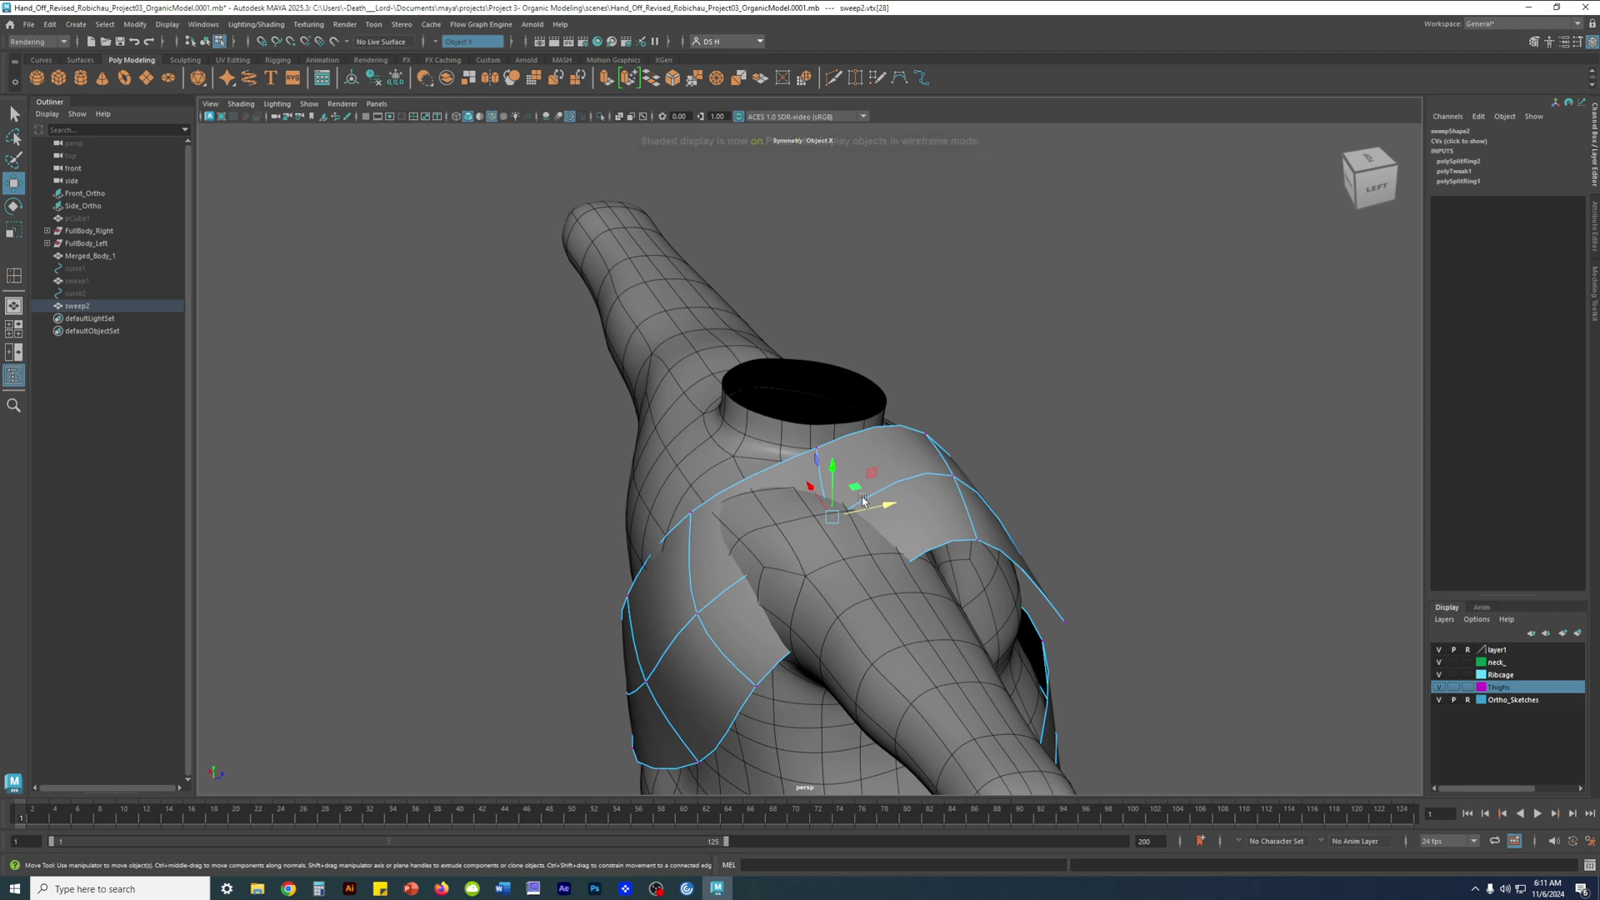
pyautogui.moveTo(836, 474)
pyautogui.mouseDown()
pyautogui.moveTo(850, 424)
pyautogui.moveTo(858, 475)
pyautogui.moveTo(797, 515)
pyautogui.moveTo(767, 487)
pyautogui.moveTo(908, 468)
pyautogui.moveTo(935, 391)
pyautogui.moveTo(920, 379)
pyautogui.moveTo(942, 444)
pyautogui.moveTo(776, 498)
pyautogui.mouseUp()
# Reposition the outer vertex of the shoulder-top edge loop over the base of the arm
pyautogui.press('4')
pyautogui.click(762, 569)
pyautogui.press('5')
pyautogui.moveTo(745, 580)
pyautogui.keyDown('alt'); pyautogui.mouseDown()
pyautogui.moveTo(812, 579)
pyautogui.moveTo(812, 600)
pyautogui.moveTo(799, 617)
pyautogui.moveTo(782, 518)
pyautogui.moveTo(725, 491)
pyautogui.moveTo(664, 405)
pyautogui.moveTo(881, 479)
pyautogui.moveTo(875, 547)
pyautogui.mouseUp(); pyautogui.keyUp('alt')
pyautogui.press('4')
pyautogui.press('5')
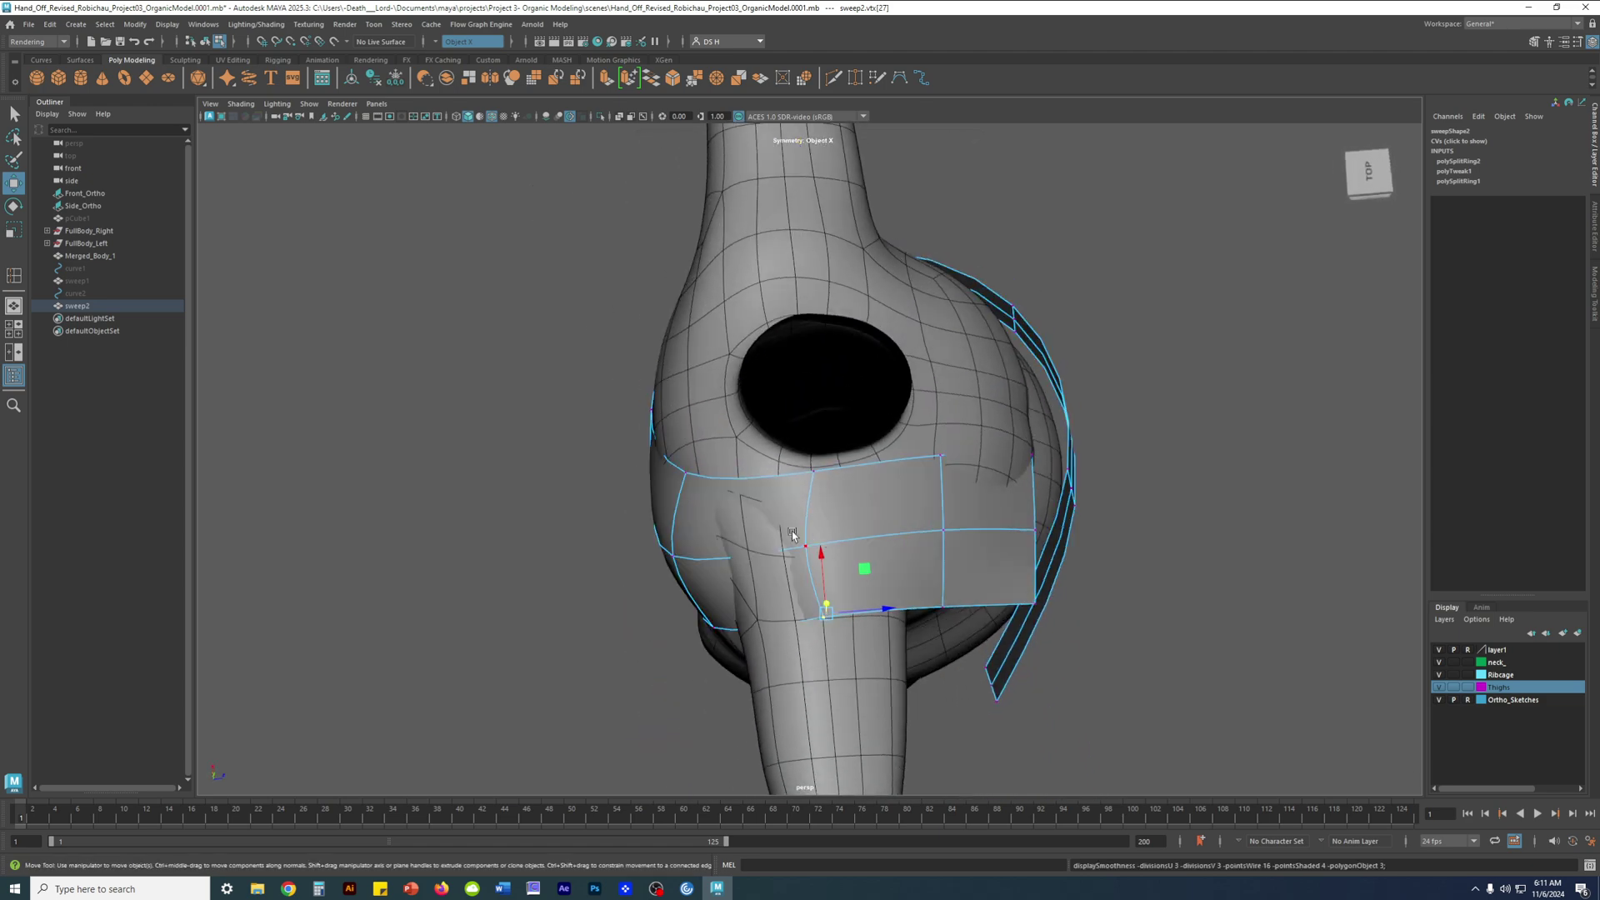
# Raise the sash's whole row of vertices behind the shoulder so that the band lifts off the body
pyautogui.keyDown('alt'); pyautogui.moveTo(887, 538); pyautogui.dragTo(757, 550); pyautogui.keyUp('alt')
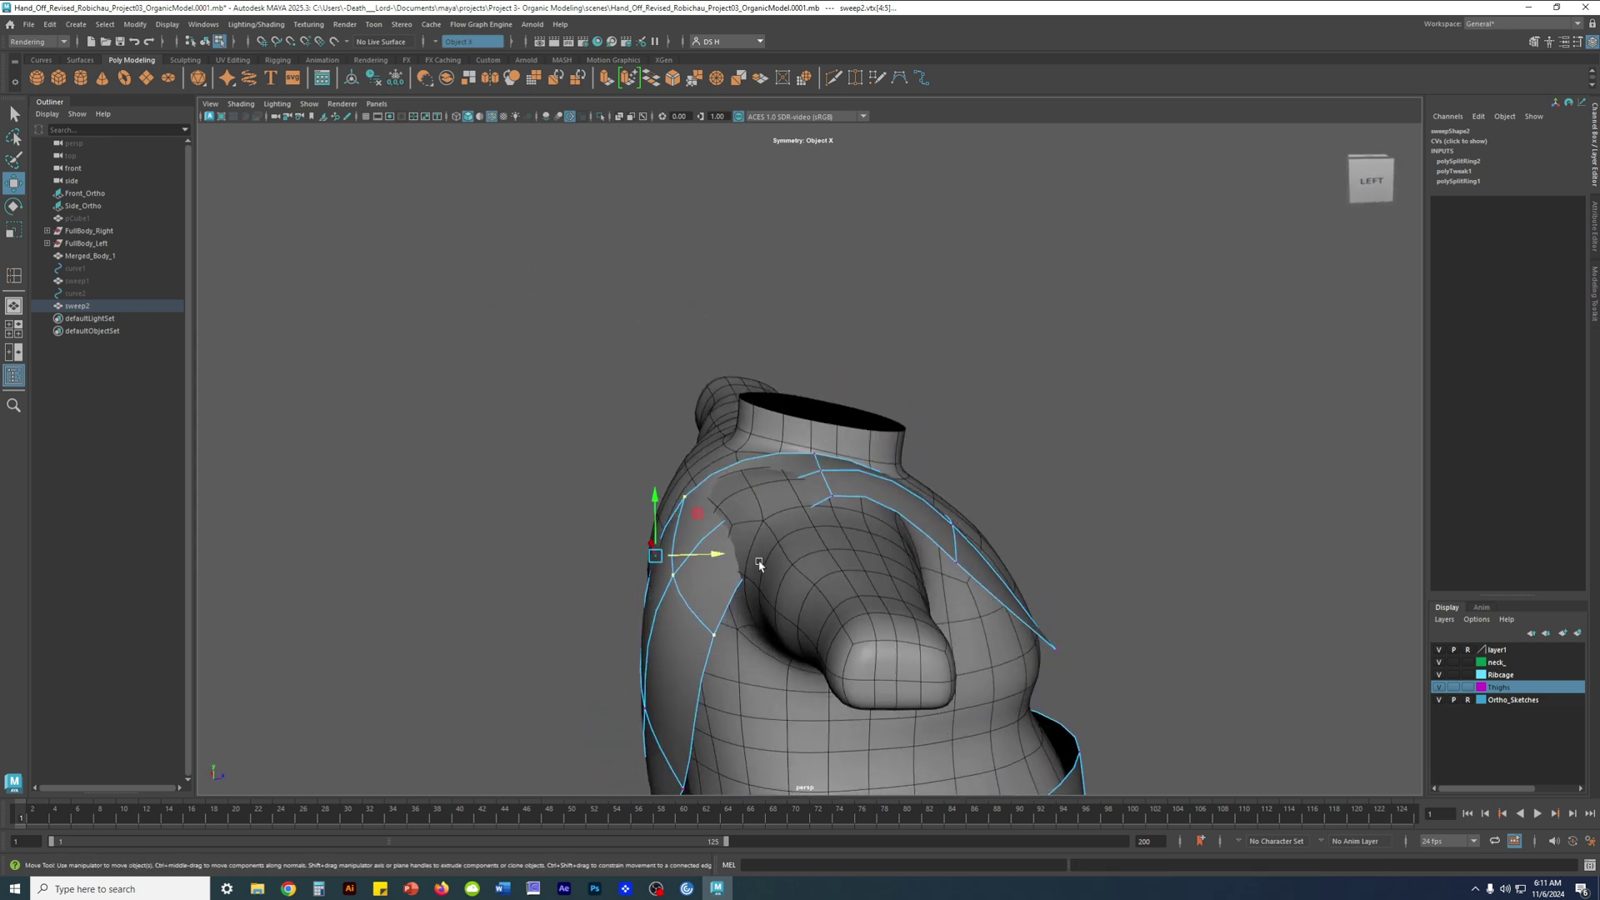
pyautogui.keyDown('alt'); pyautogui.moveTo(661, 529); pyautogui.dragTo(793, 573); pyautogui.keyUp('alt')
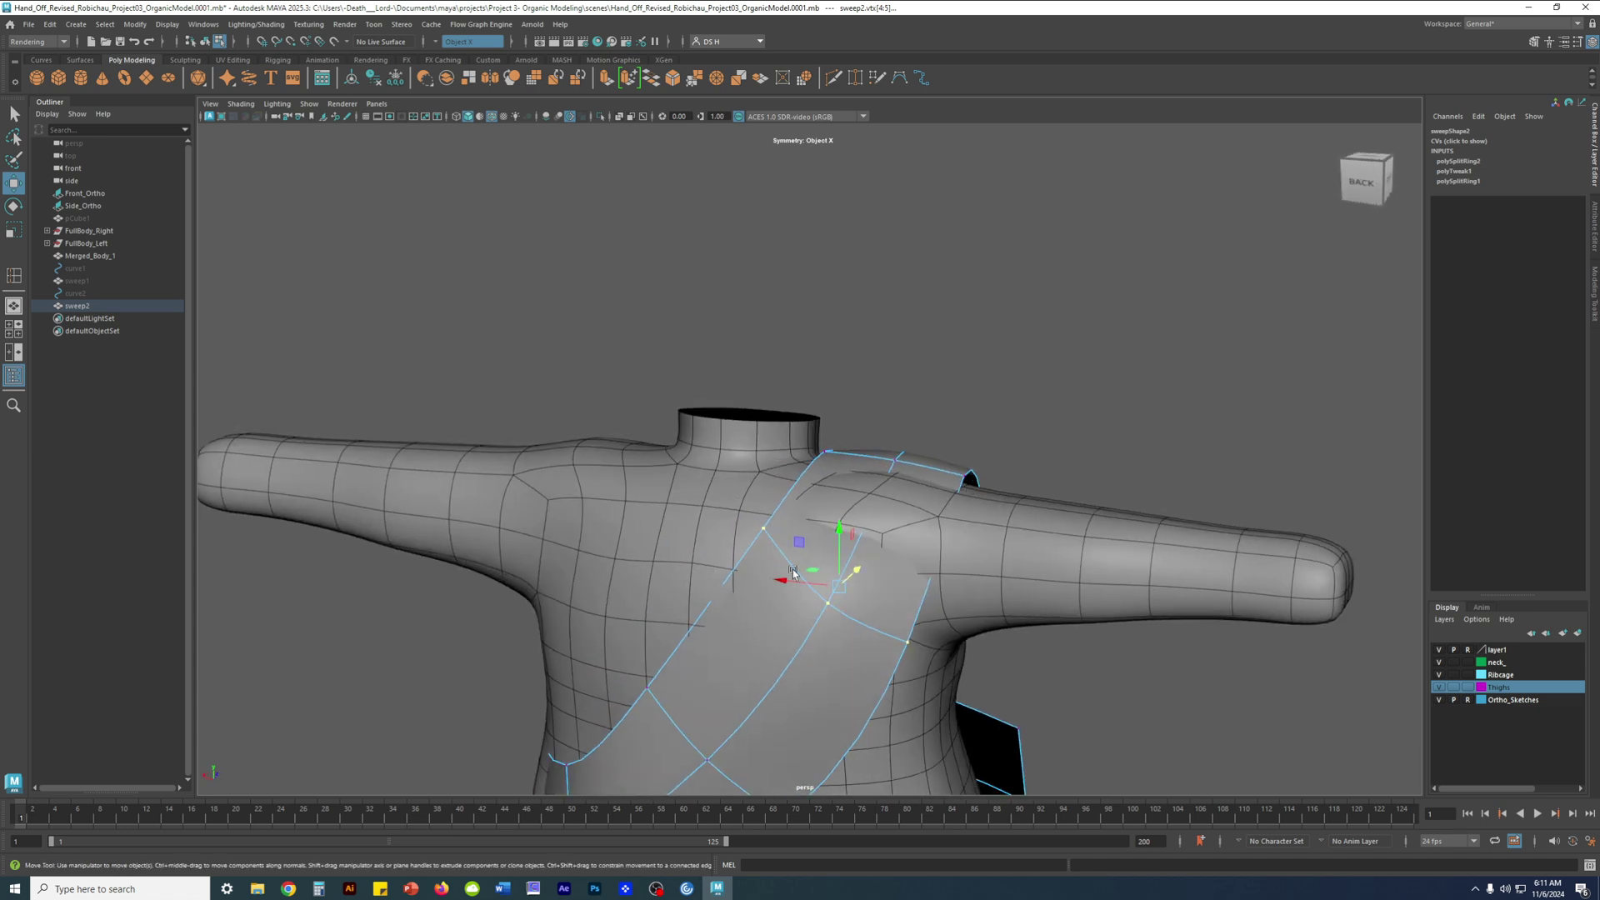
pyautogui.keyDown('alt'); pyautogui.moveTo(892, 523); pyautogui.dragTo(773, 562); pyautogui.keyUp('alt')
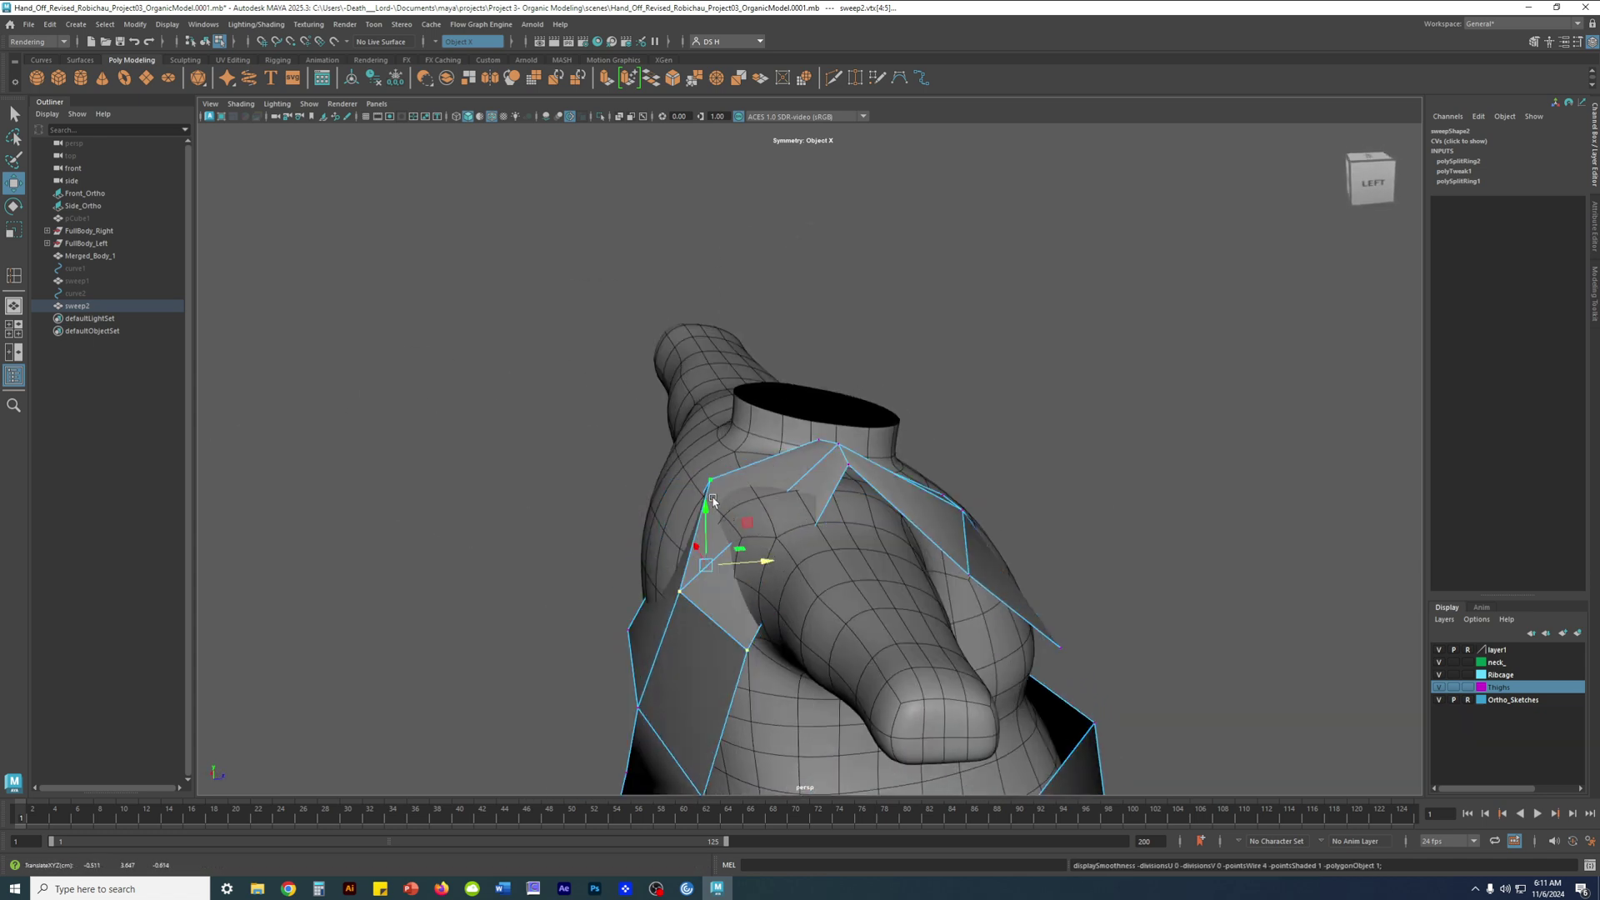
pyautogui.keyDown('alt'); pyautogui.moveTo(824, 510); pyautogui.dragTo(831, 471); pyautogui.keyUp('alt')
pyautogui.click(849, 468)
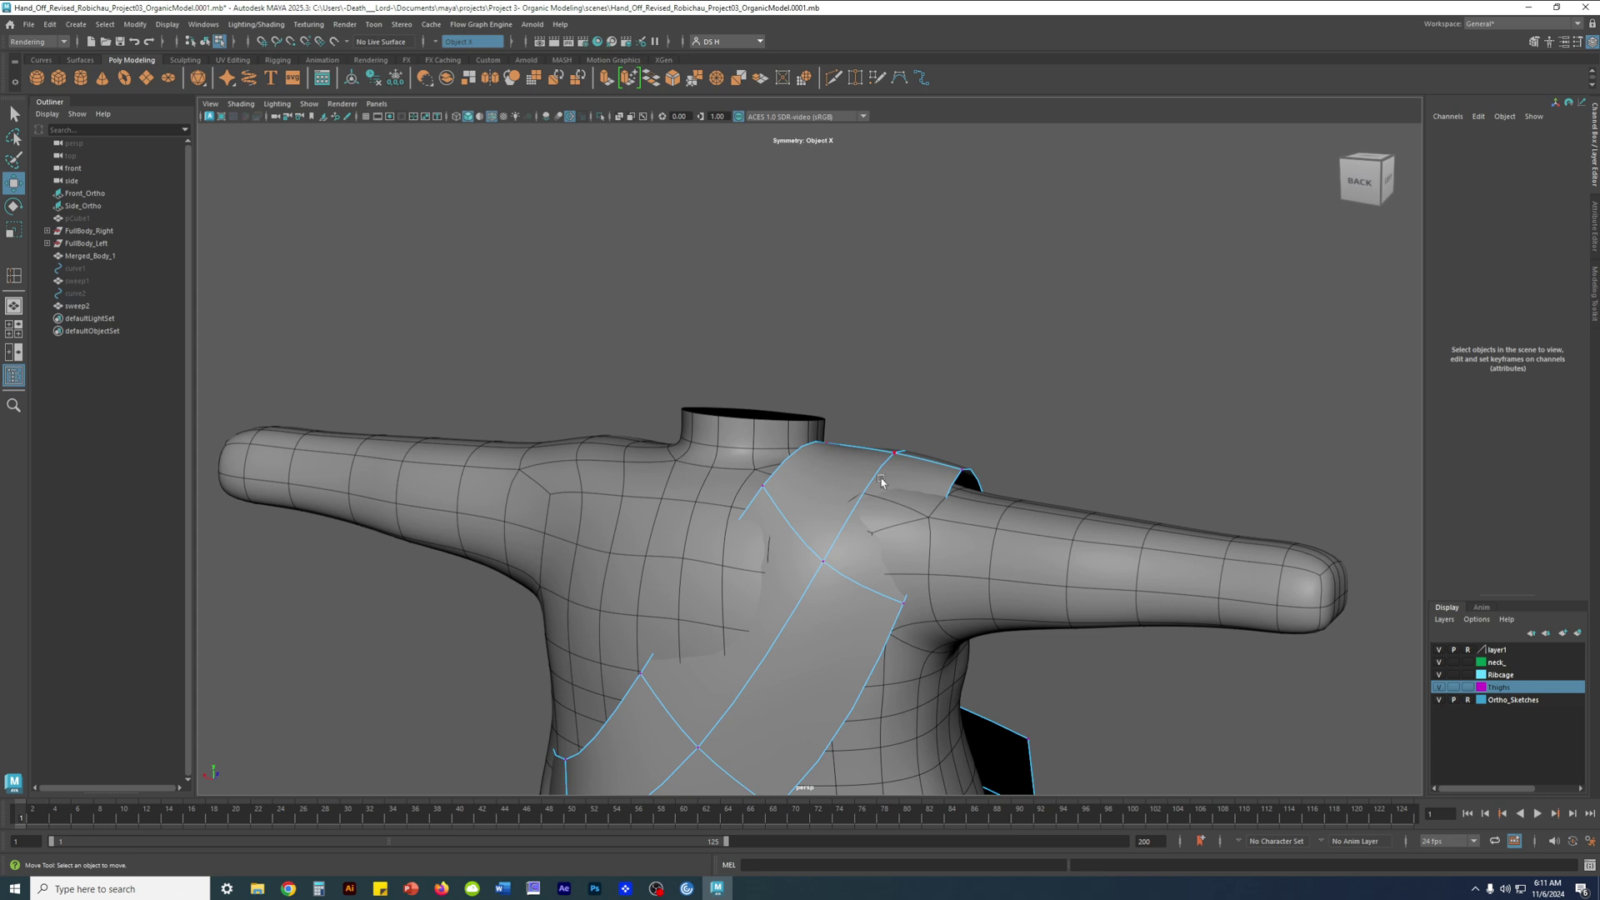
# Raise the centre vertex of the sash's row behind the shoulder
pyautogui.click(882, 482)
pyautogui.keyDown('alt'); pyautogui.moveTo(882, 481); pyautogui.dragTo(829, 558); pyautogui.keyUp('alt')
pyautogui.press('3')
pyautogui.moveTo(787, 557); pyautogui.dragTo(784, 513)
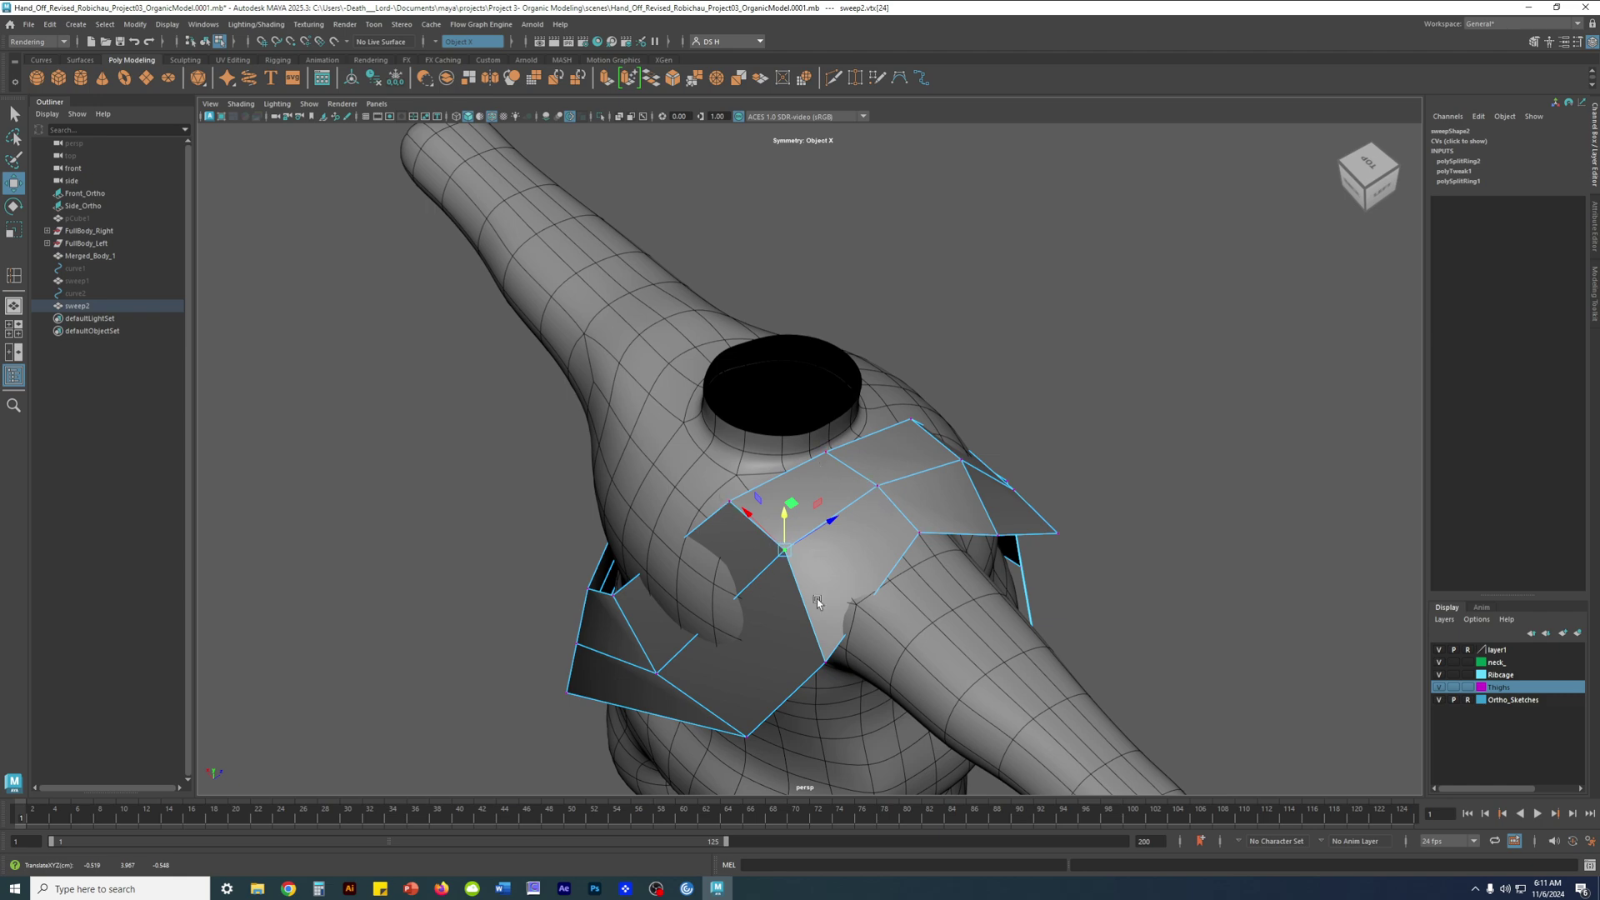
# Raise the outer vertex of the row behind the shoulder so that the sash's edge clears the arm
pyautogui.click(824, 656)
pyautogui.keyDown('alt'); pyautogui.moveTo(833, 630); pyautogui.dragTo(875, 443); pyautogui.keyUp('alt')
pyautogui.press('3')
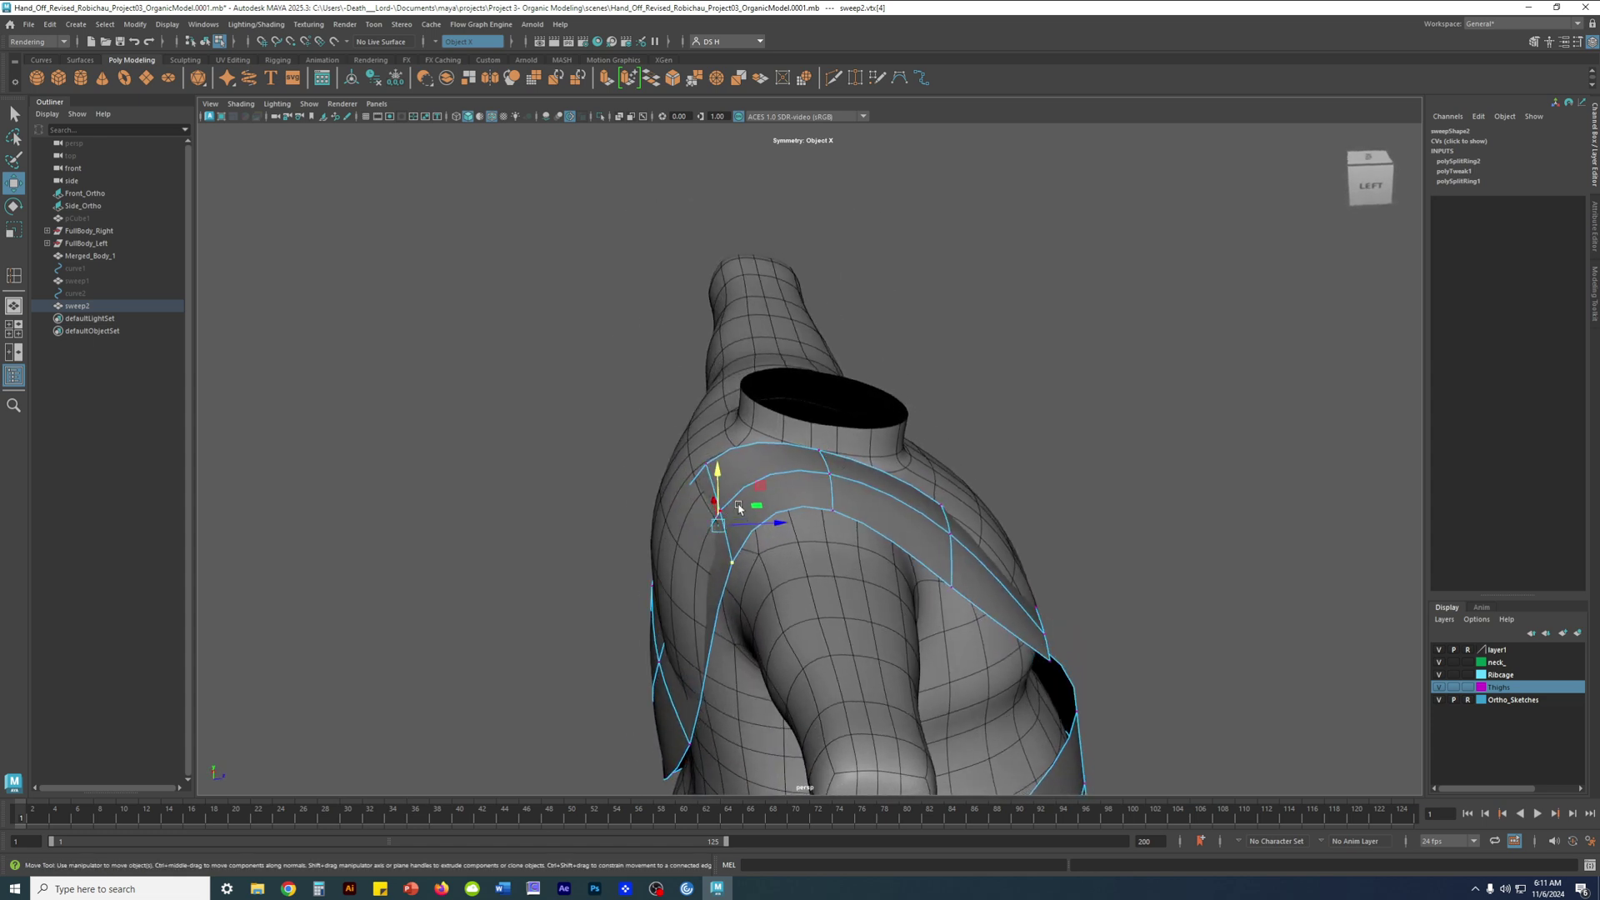
pyautogui.press('1')
pyautogui.press('3')
pyautogui.moveTo(709, 427); pyautogui.dragTo(916, 546)
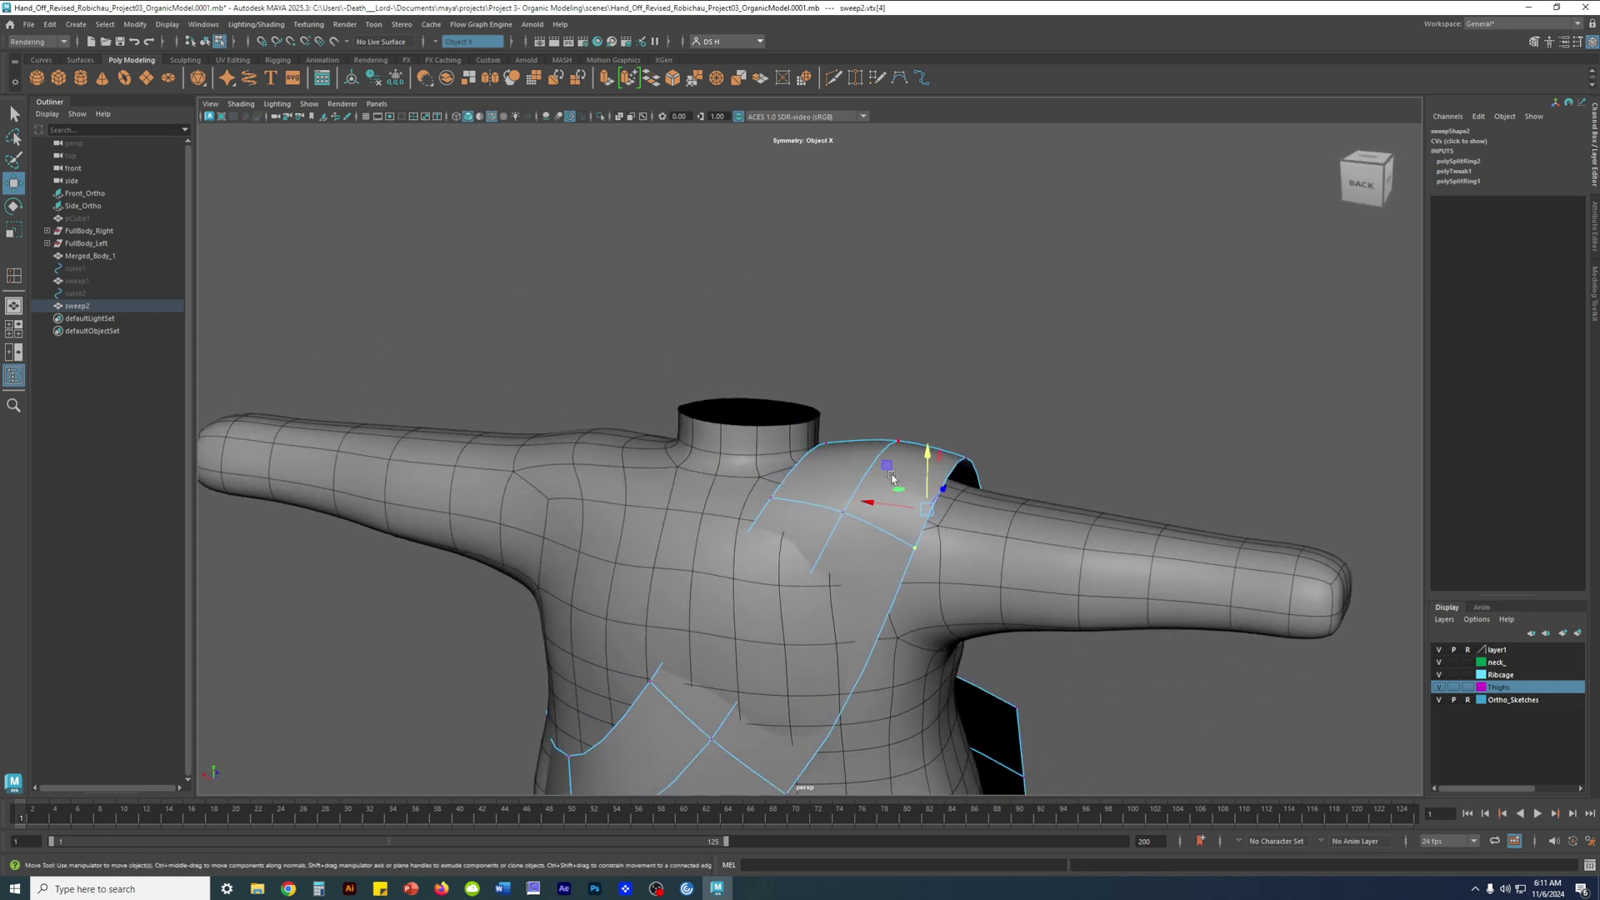
pyautogui.moveTo(924, 455); pyautogui.dragTo(842, 520)
# Adjust the row of vertices on the sash's shoulder-top edge loop to follow the slope of the shoulder
pyautogui.click(864, 440)
pyautogui.click(826, 488)
pyautogui.moveTo(862, 505)
pyautogui.keyDown('alt'); pyautogui.mouseDown()
pyautogui.moveTo(839, 472)
pyautogui.moveTo(838, 486)
pyautogui.mouseUp(); pyautogui.keyUp('alt')
pyautogui.moveTo(810, 400); pyautogui.dragTo(789, 468)
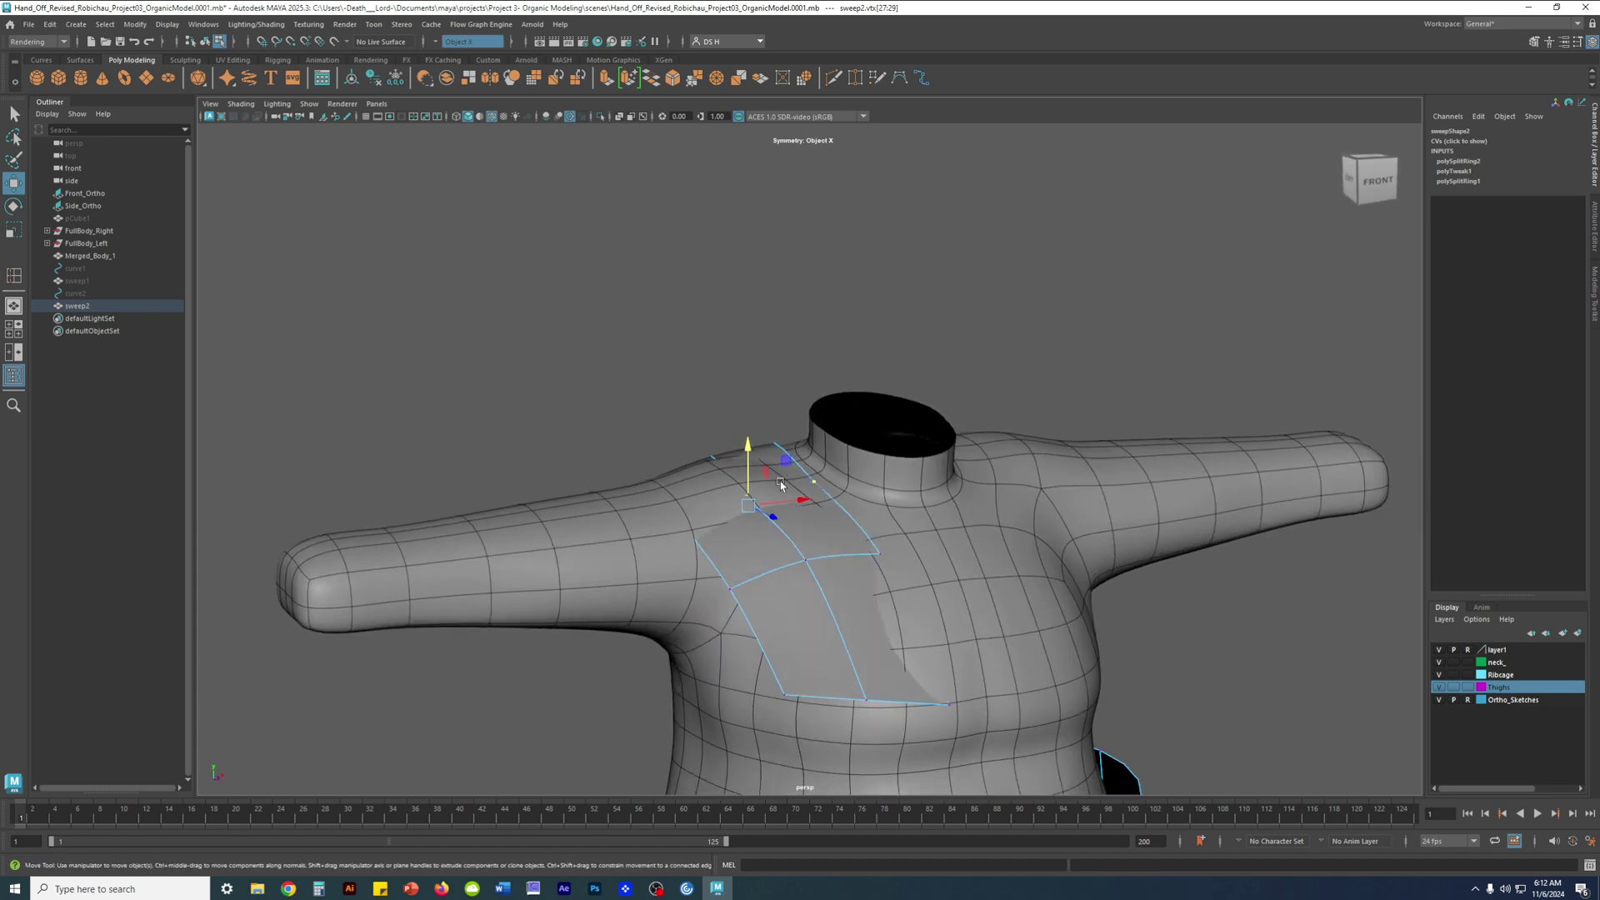
pyautogui.press('e')
pyautogui.keyDown('alt'); pyautogui.moveTo(794, 523); pyautogui.dragTo(749, 463); pyautogui.keyUp('alt')
pyautogui.press('w')
# Shift the sash's row of vertices behind the shoulder to fit the curve from the shoulder to the back
pyautogui.keyDown('alt'); pyautogui.moveTo(714, 422); pyautogui.dragTo(678, 481); pyautogui.keyUp('alt')
pyautogui.moveTo(784, 523); pyautogui.dragTo(798, 533)
pyautogui.keyDown('alt'); pyautogui.moveTo(798, 533); pyautogui.dragTo(884, 527); pyautogui.keyUp('alt')
pyautogui.press('1')
pyautogui.keyDown('alt'); pyautogui.moveTo(776, 422); pyautogui.dragTo(789, 458); pyautogui.keyUp('alt')
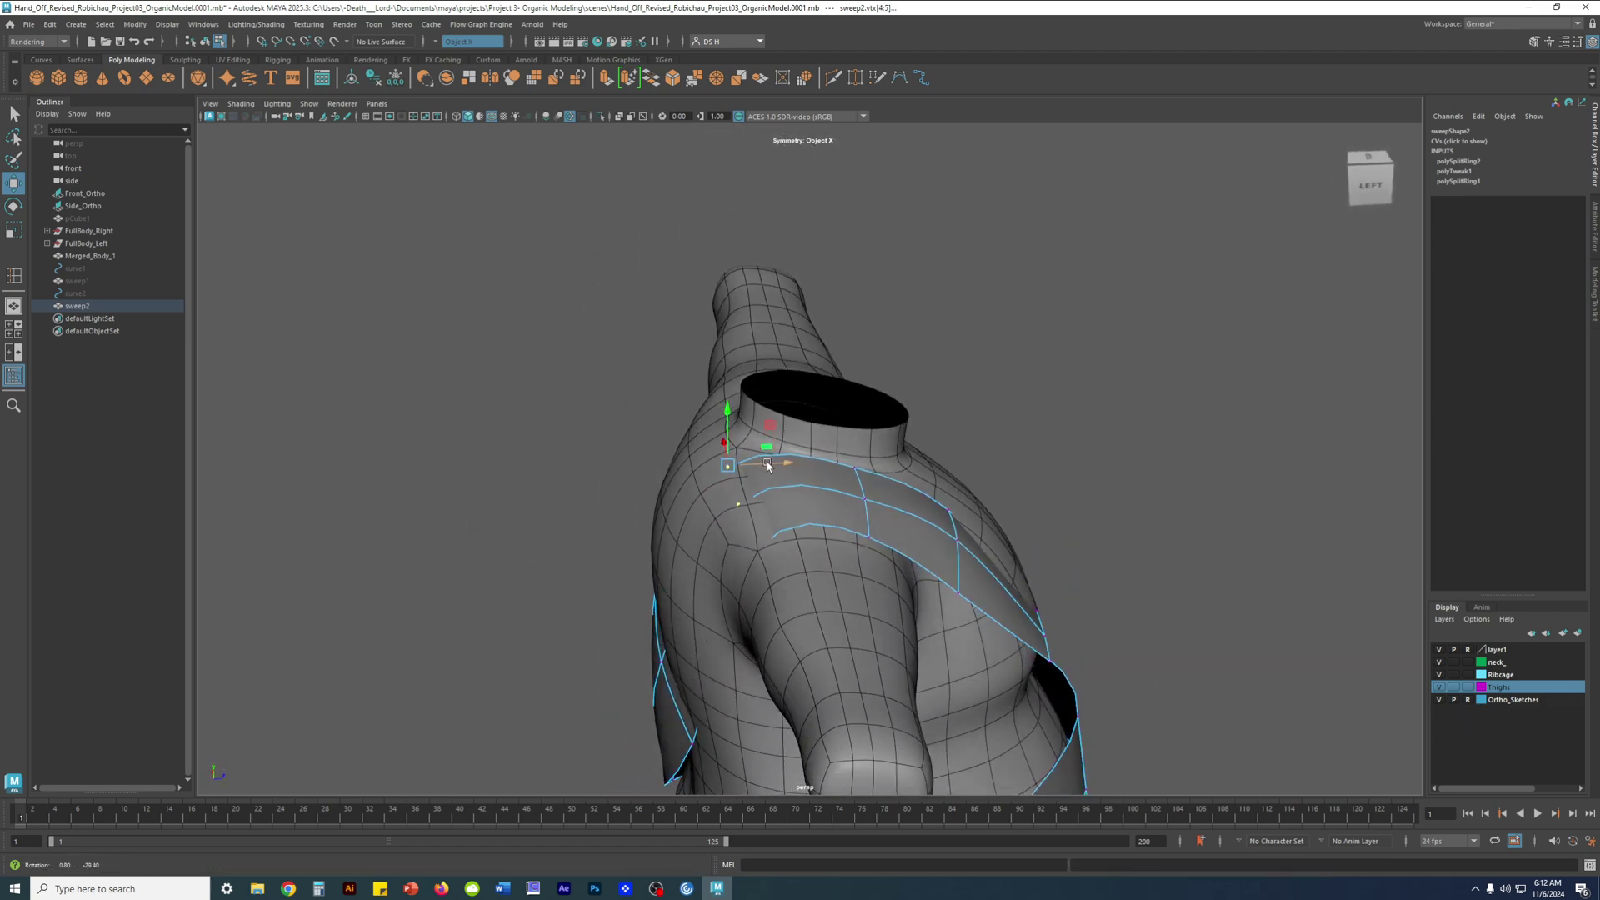
pyautogui.keyDown('alt'); pyautogui.moveTo(712, 421); pyautogui.dragTo(920, 433); pyautogui.keyUp('alt')
pyautogui.press('e')
pyautogui.press('1')
pyautogui.press('3')
# Fine-tune the outer vertex of the row behind the shoulder, comparing the sash's smoothed and unsmoothed shapes
pyautogui.click(986, 424)
pyautogui.click(935, 475)
pyautogui.keyDown('alt'); pyautogui.moveTo(935, 475); pyautogui.dragTo(875, 492); pyautogui.keyUp('alt')
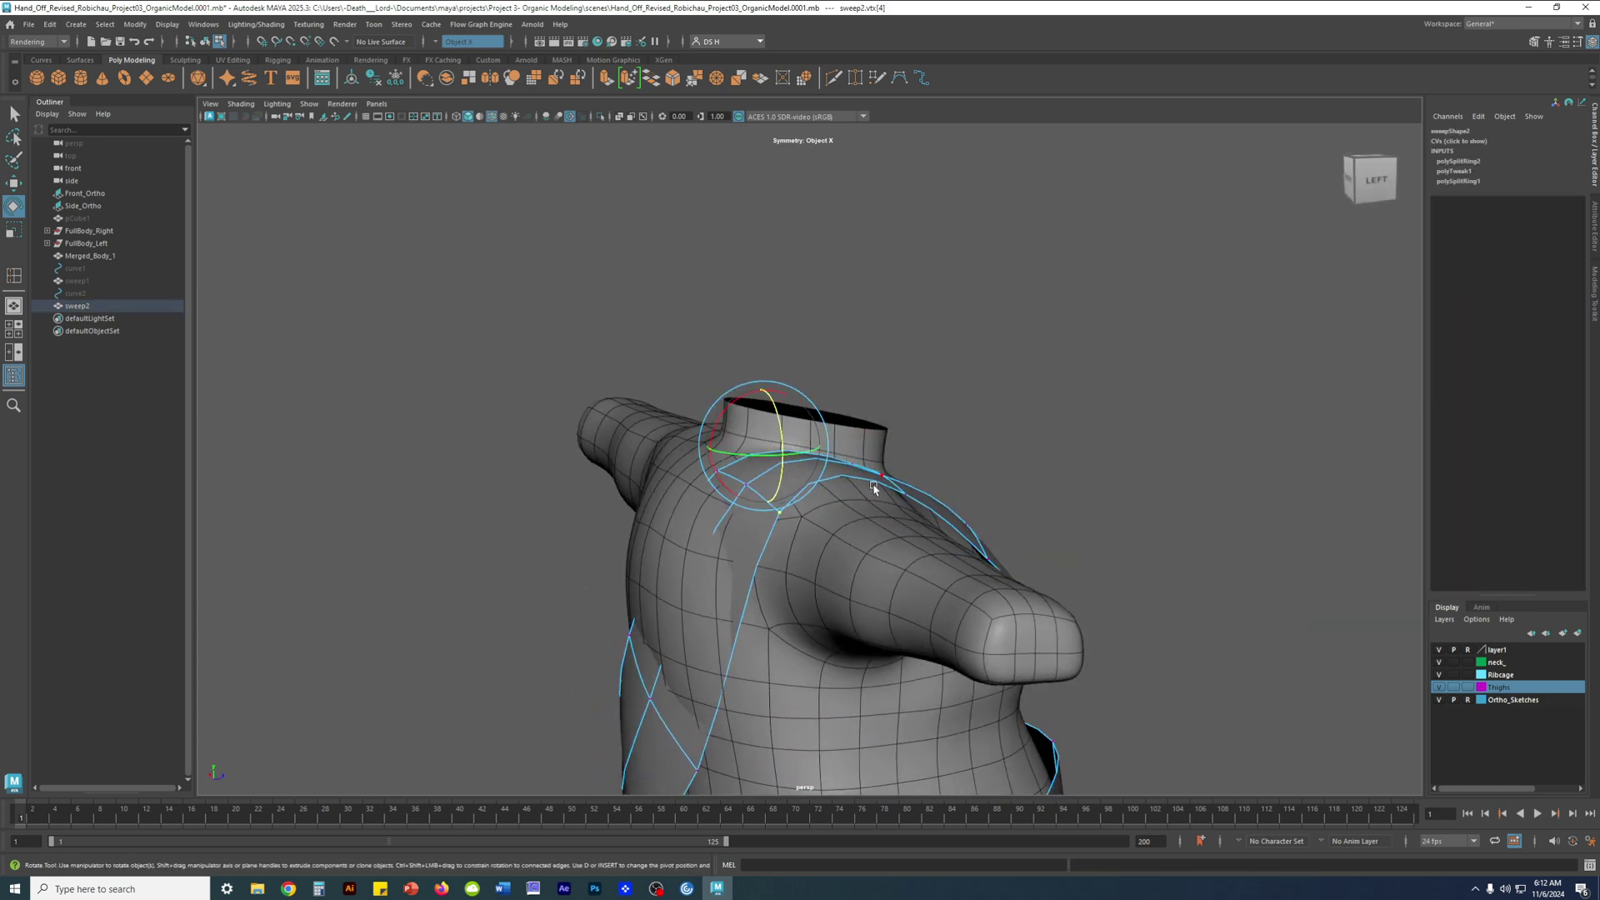
pyautogui.press('1')
pyautogui.press('w')
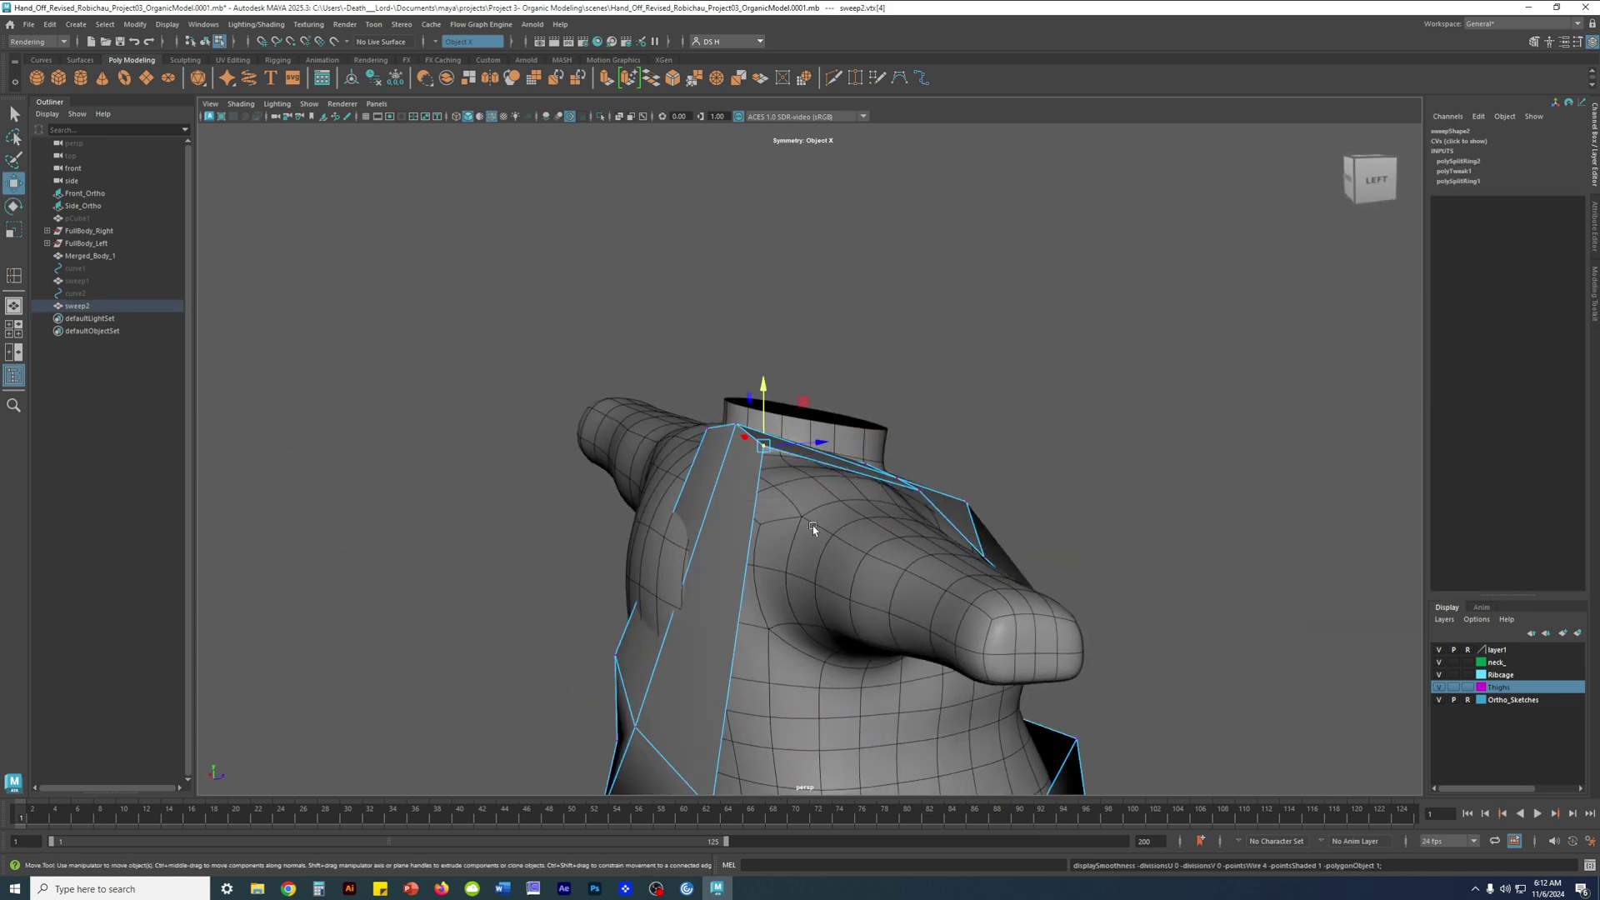
pyautogui.press('3')
pyautogui.press('1')
pyautogui.press('3')
pyautogui.keyDown('alt'); pyautogui.moveTo(767, 401); pyautogui.dragTo(578, 381); pyautogui.keyUp('alt')
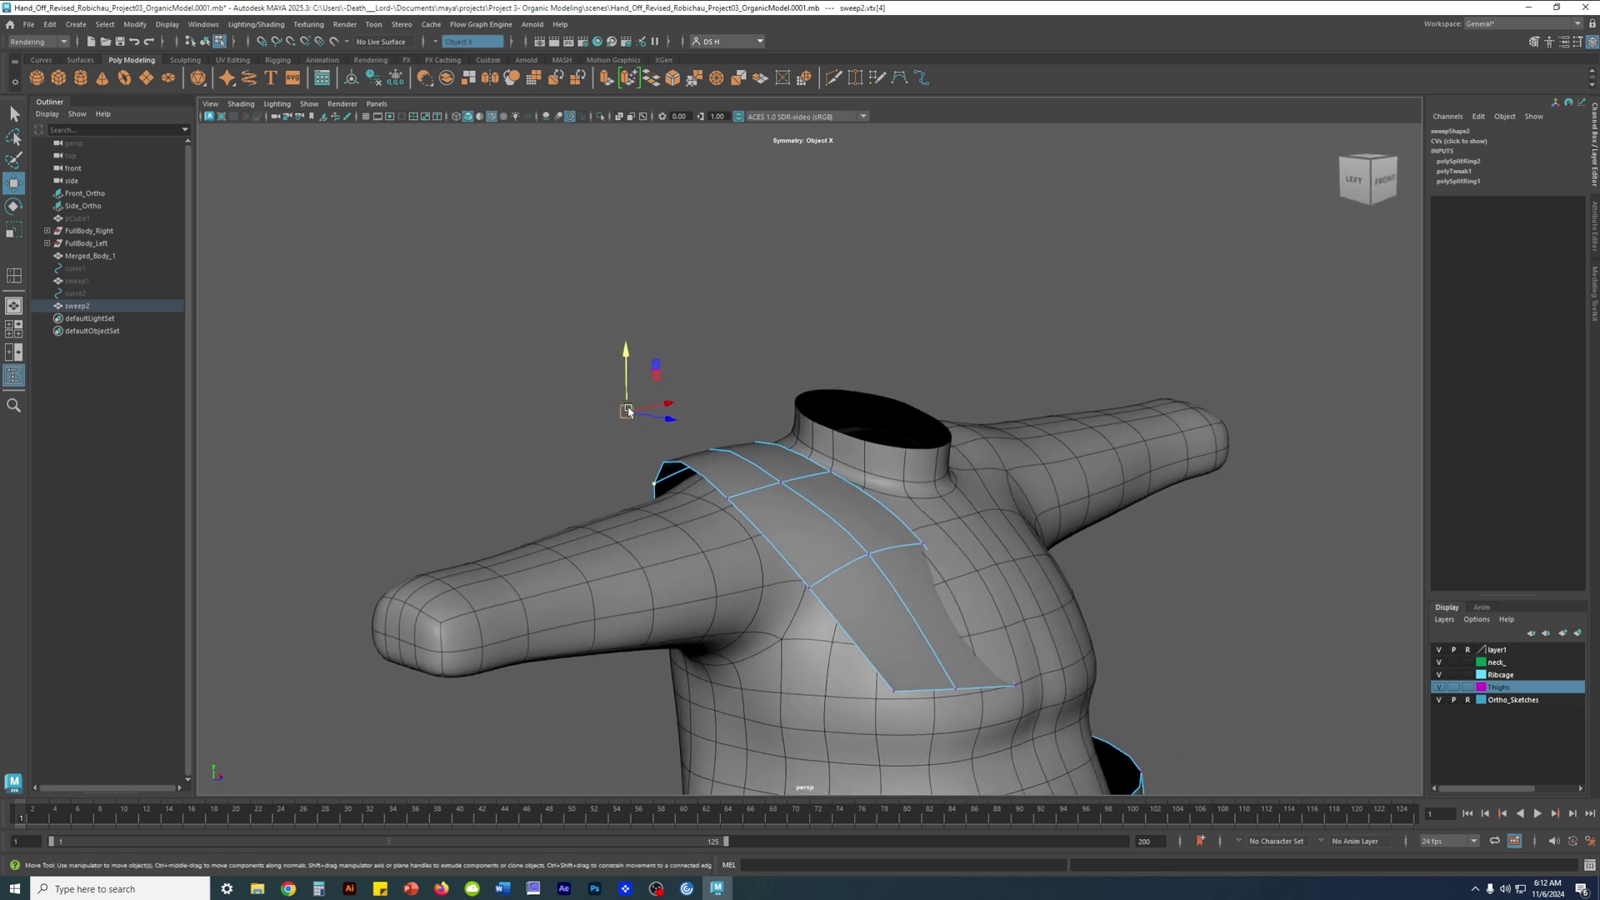
pyautogui.press('1')
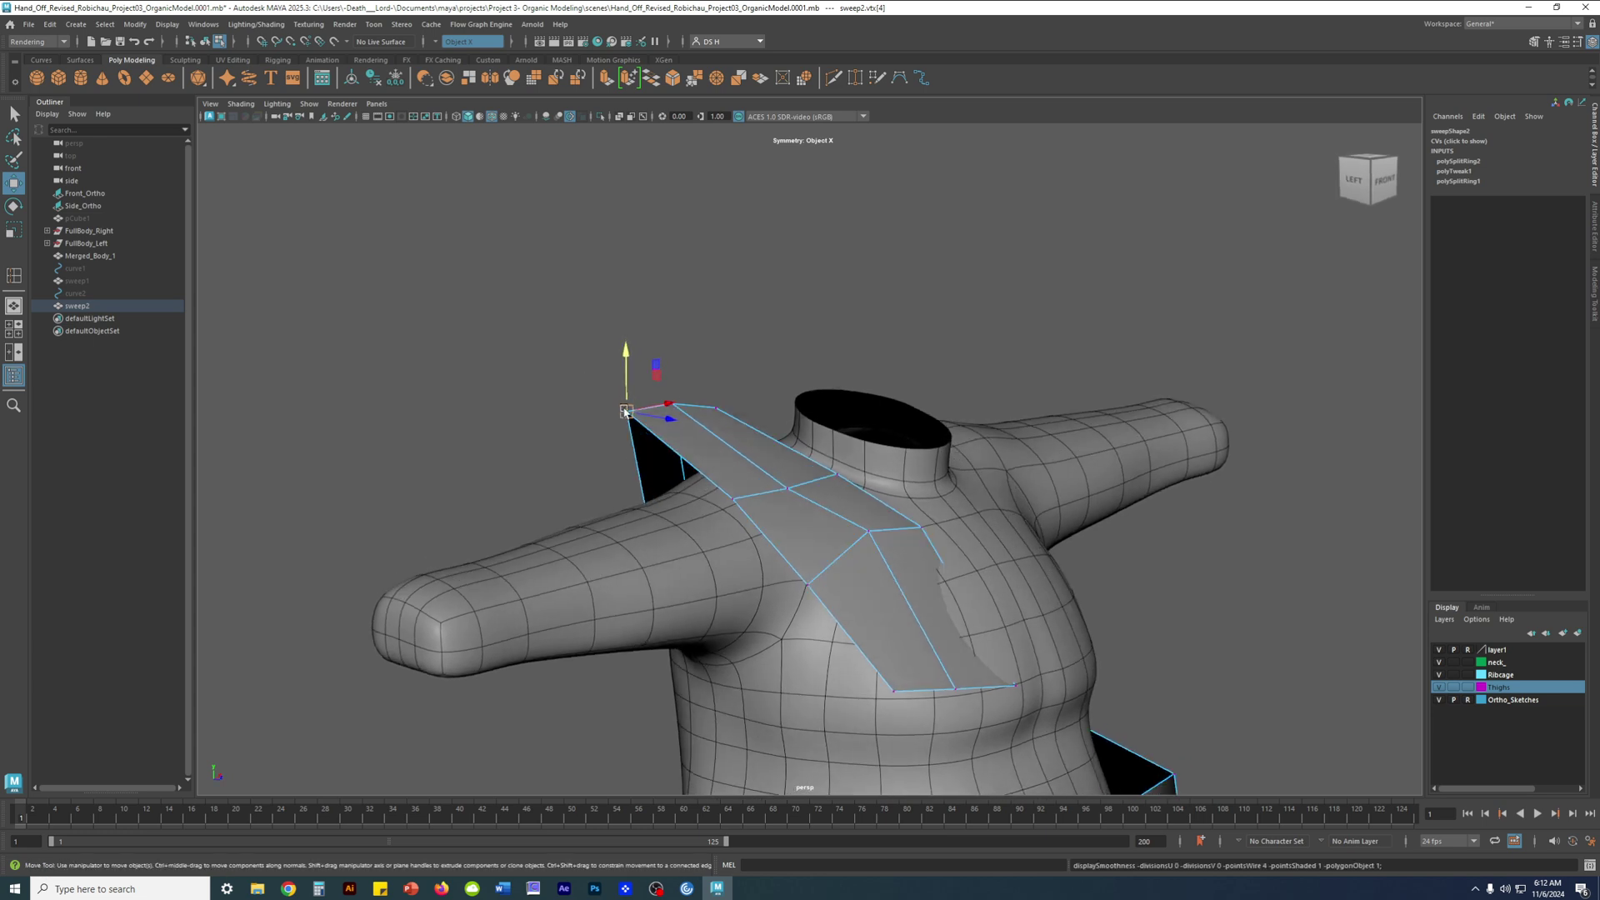
# Adjust the height of the outer vertex on the shoulder-top edge loop so that the sash's edge clears the arm
pyautogui.click(733, 498)
pyautogui.keyDown('alt'); pyautogui.moveTo(735, 503); pyautogui.dragTo(983, 469); pyautogui.keyUp('alt')
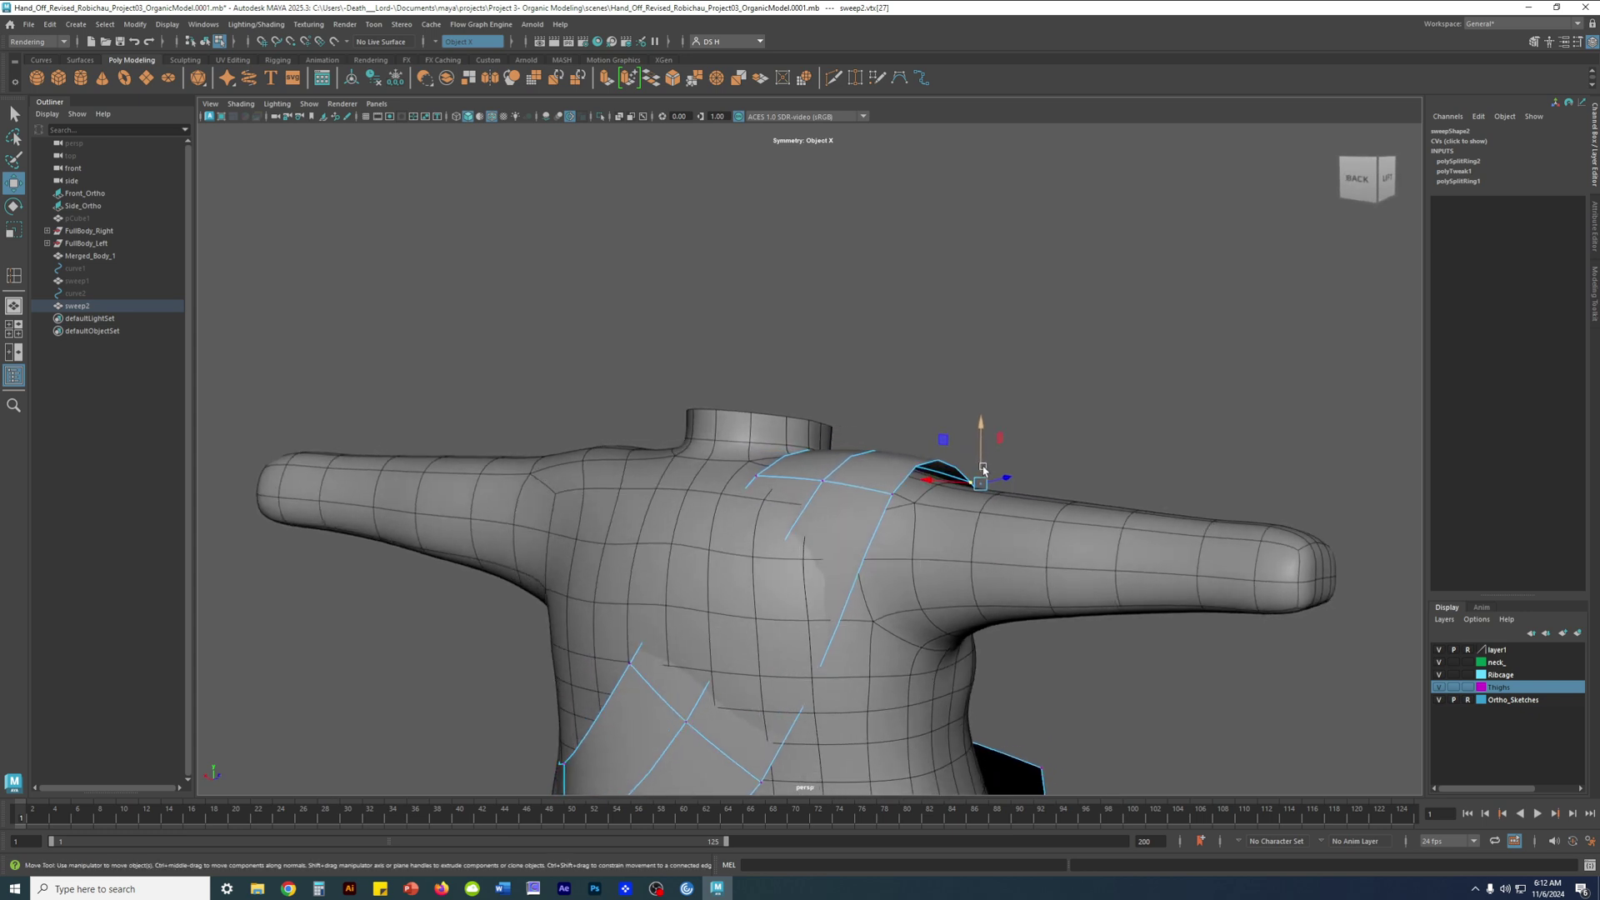
pyautogui.moveTo(889, 410); pyautogui.dragTo(792, 400)
pyautogui.click(829, 483)
pyautogui.click(762, 484)
pyautogui.keyDown('alt'); pyautogui.moveTo(779, 467); pyautogui.dragTo(783, 420); pyautogui.keyUp('alt')
# Select the sash's row of vertices across the back and move it up toward the shoulder
pyautogui.moveTo(756, 420); pyautogui.dragTo(1021, 507)
pyautogui.press('4')
pyautogui.moveTo(844, 558)
pyautogui.mouseDown()
pyautogui.moveTo(991, 706)
pyautogui.moveTo(1115, 669)
pyautogui.moveTo(1003, 625)
pyautogui.mouseUp()
pyautogui.press('5')
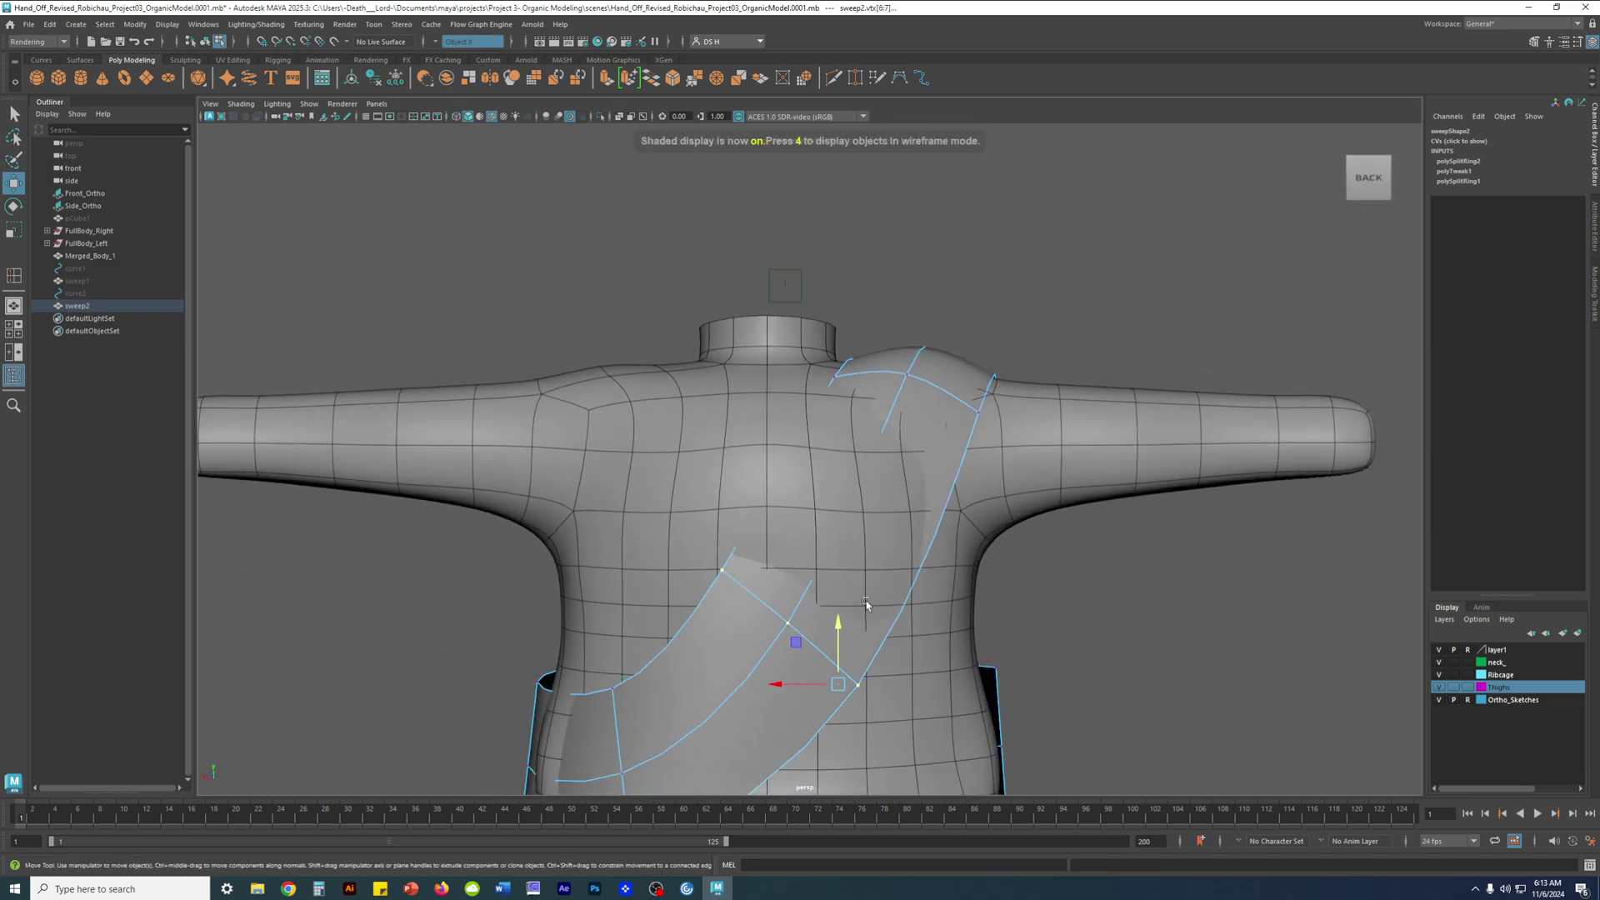
pyautogui.moveTo(1119, 581); pyautogui.dragTo(1186, 669)
pyautogui.moveTo(842, 659); pyautogui.dragTo(809, 548)
pyautogui.keyDown('alt'); pyautogui.moveTo(909, 590); pyautogui.dragTo(790, 541); pyautogui.keyUp('alt')
# Set the Move tool's transform constraint to Off and pull the back row of vertices outward, clear of the body
pyautogui.press('w')
pyautogui.click(1228, 400)
pyautogui.moveTo(1224, 471)
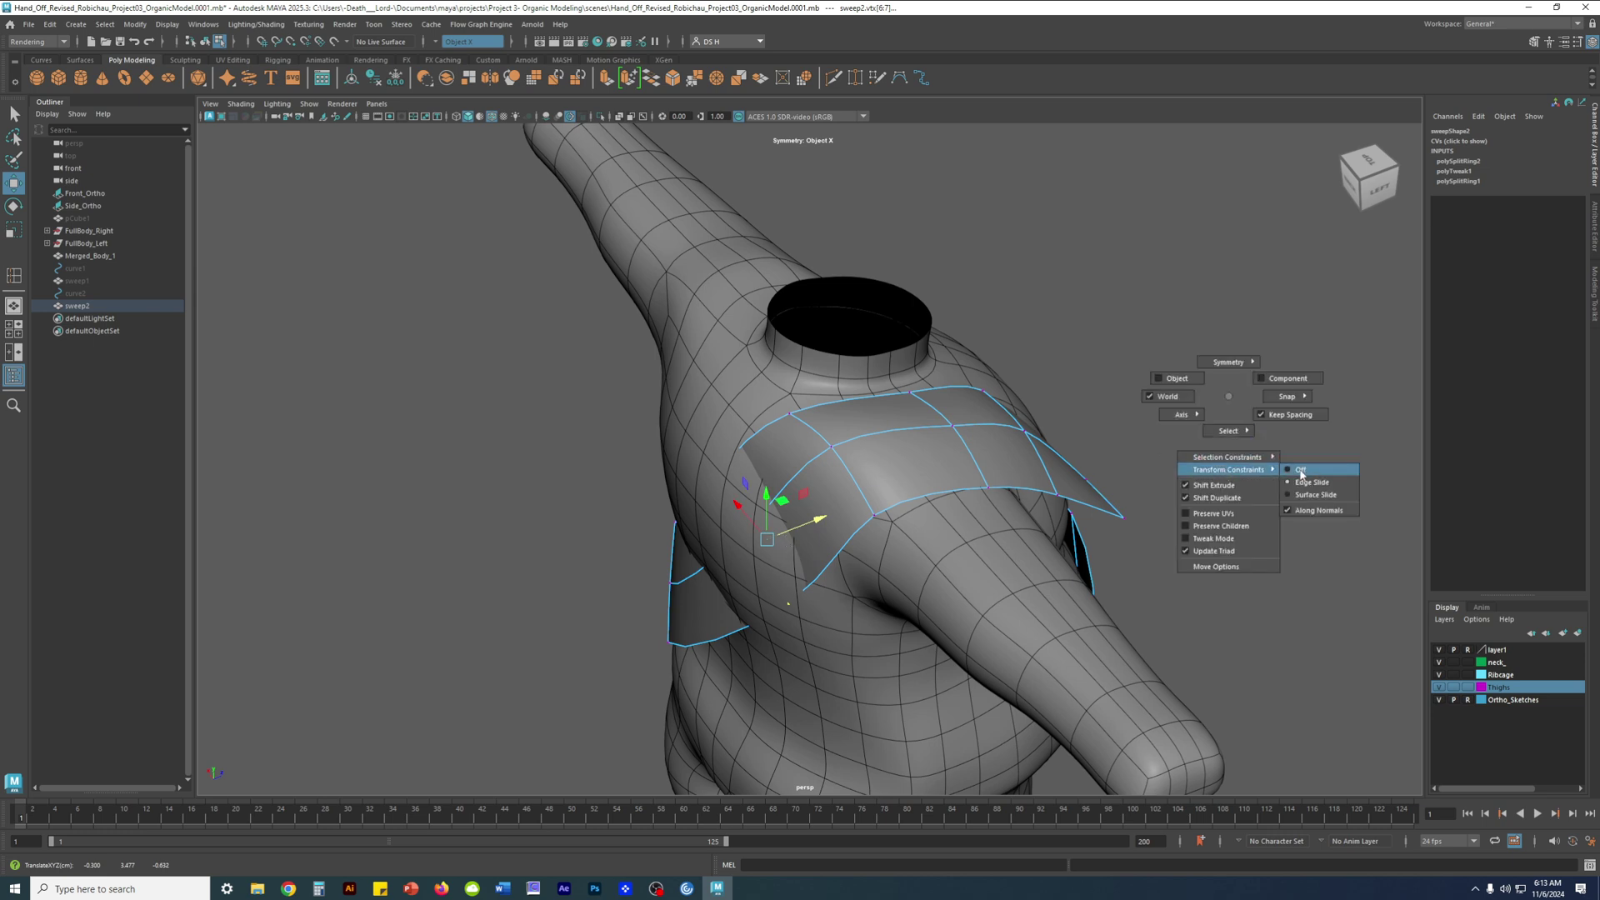
pyautogui.click(1289, 470)
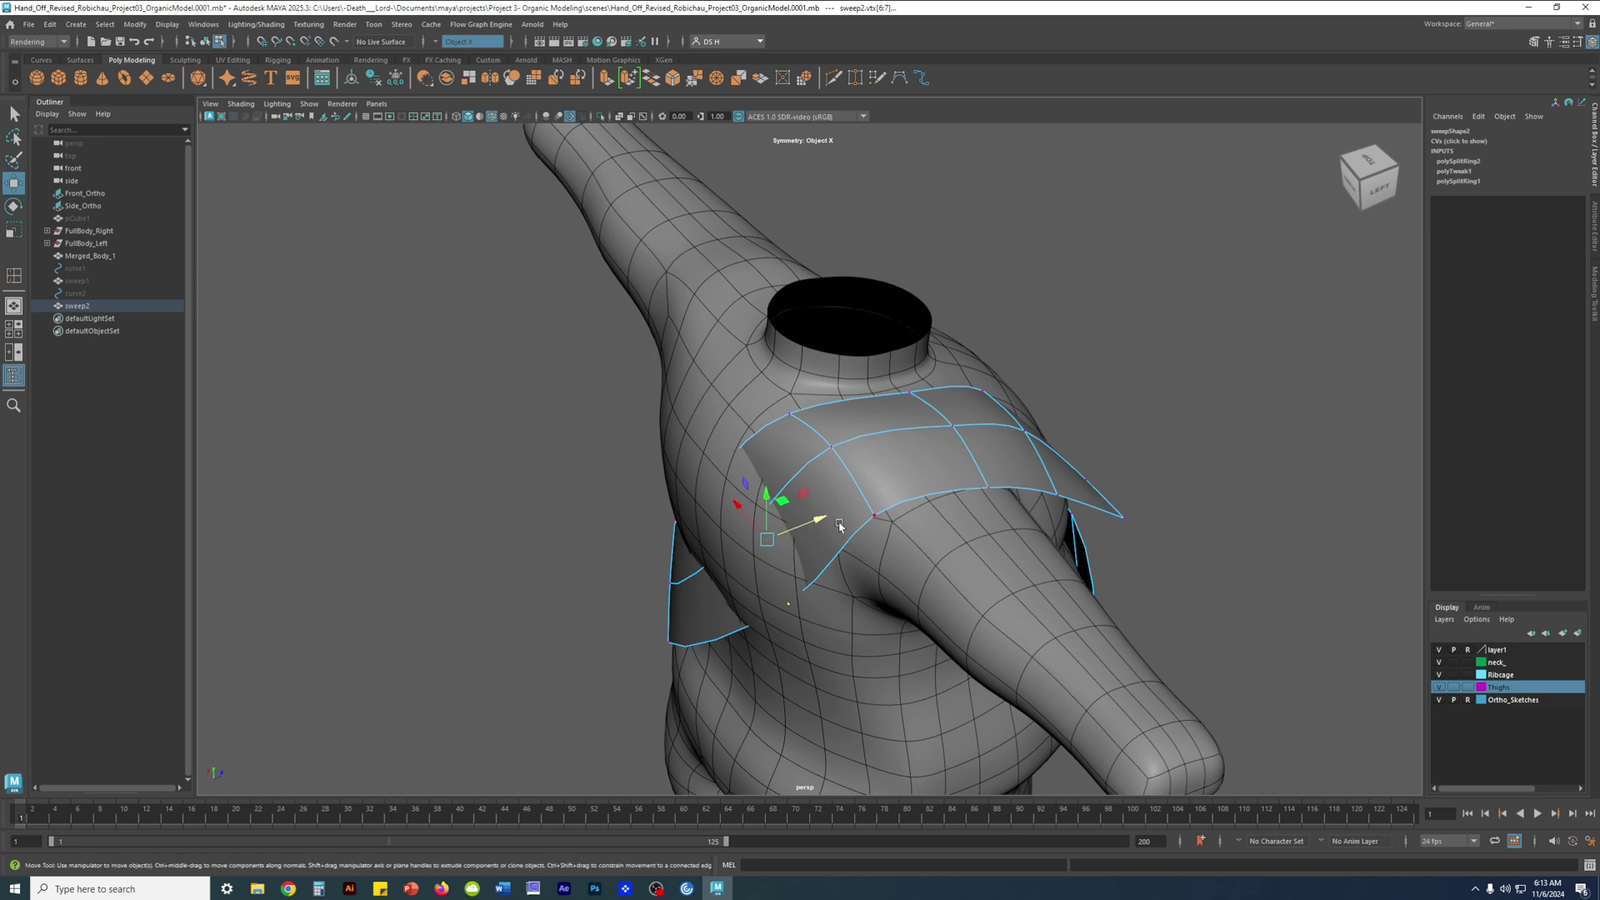
pyautogui.moveTo(823, 521); pyautogui.dragTo(962, 437)
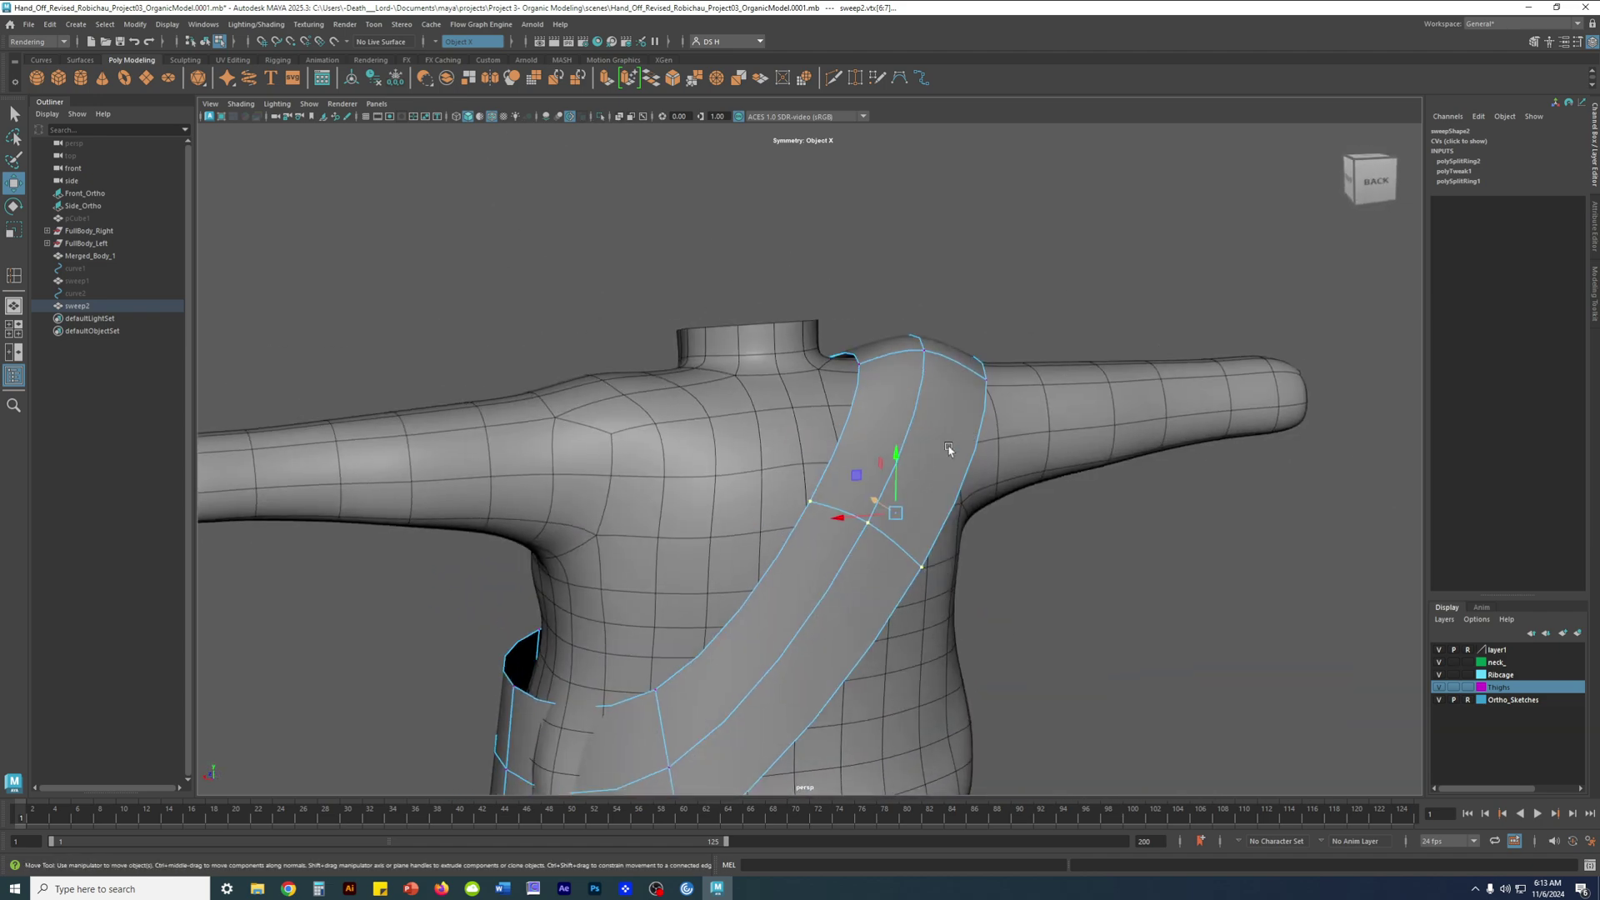
# Try shifting the sash's back row of vertices sideways, and undo the move
pyautogui.press('3')
pyautogui.keyDown('alt'); pyautogui.moveTo(878, 499); pyautogui.dragTo(844, 531); pyautogui.keyUp('alt')
pyautogui.keyDown('alt'); pyautogui.moveTo(878, 451); pyautogui.dragTo(917, 469); pyautogui.keyUp('alt')
pyautogui.hotkey('ctrl', 'z')
# Turn off symmetry for the sash's vertex editing
pyautogui.rightClick(1110, 274)
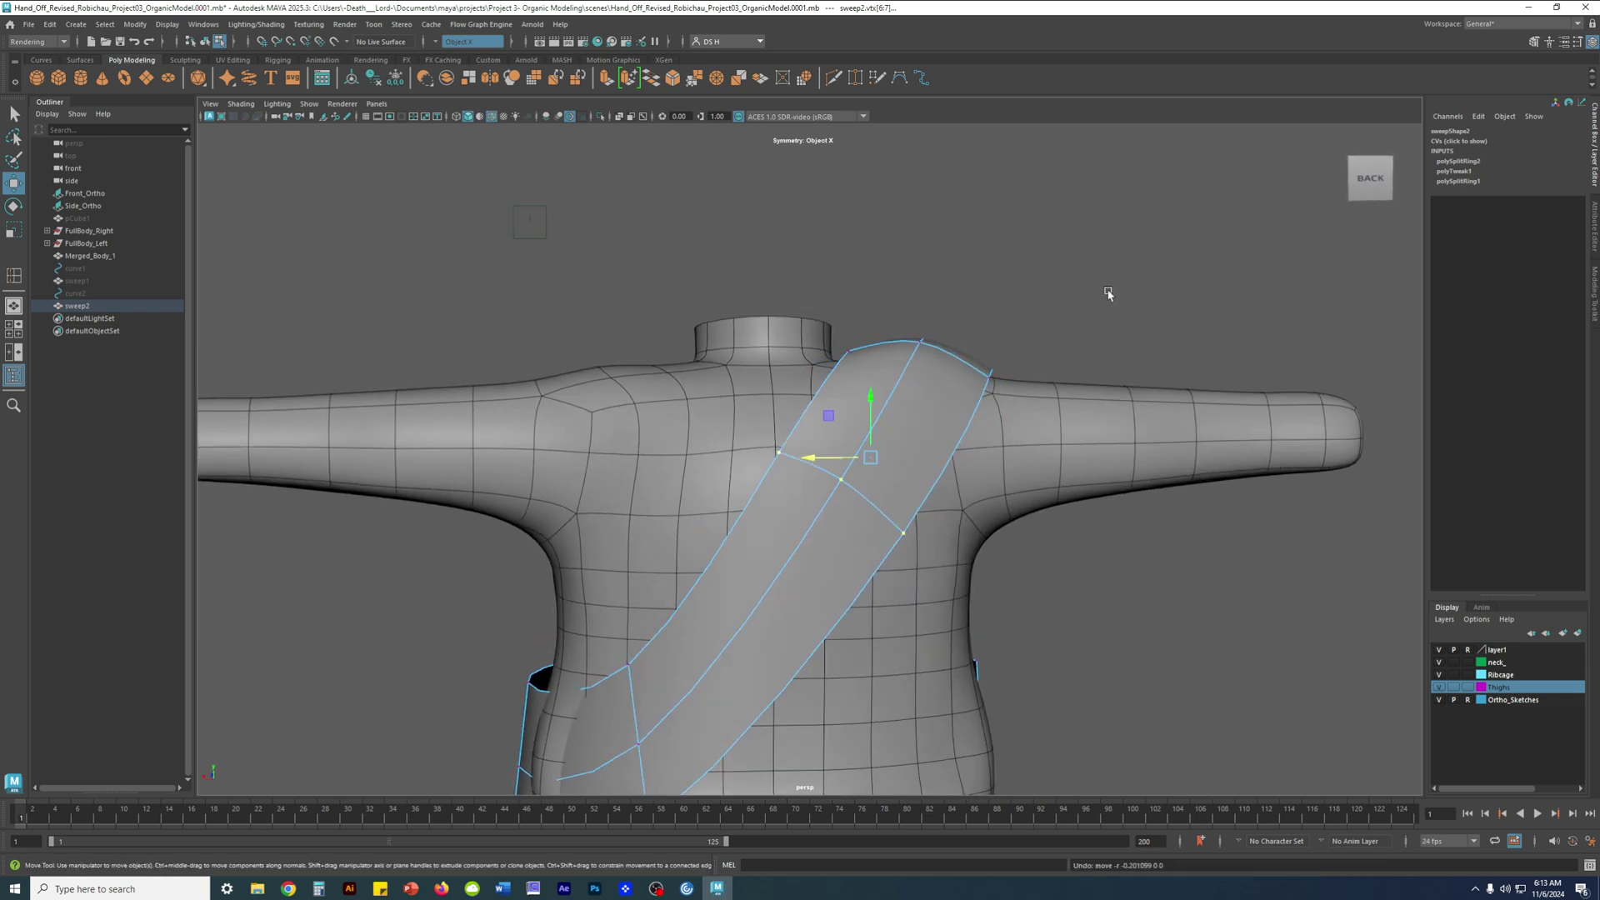
pyautogui.press('1')
pyautogui.press('3')
pyautogui.click(437, 43)
pyautogui.click(456, 52)
# Move the sash's back row of vertices slightly up and outward toward the arm
pyautogui.keyDown('alt'); pyautogui.moveTo(879, 279); pyautogui.dragTo(904, 303); pyautogui.keyUp('alt')
pyautogui.moveTo(816, 457); pyautogui.dragTo(897, 423)
pyautogui.click(1348, 177)
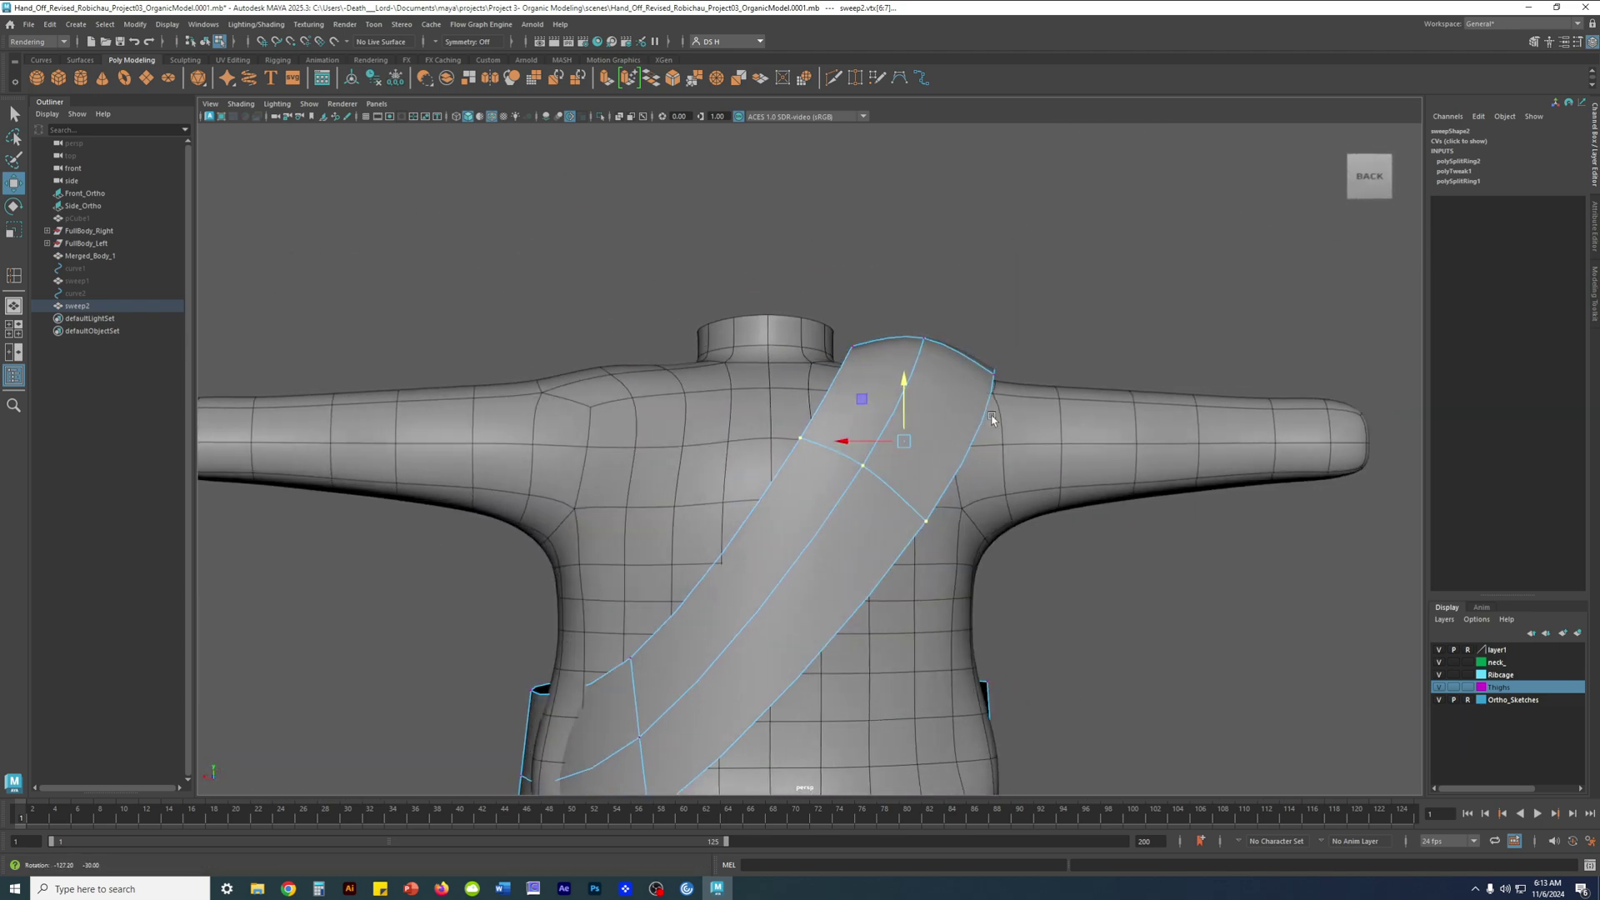
# Lower the centre vertex of the row behind the shoulder slightly and adjust the height of its outer vertex
pyautogui.click(924, 349)
pyautogui.moveTo(927, 281); pyautogui.dragTo(927, 303)
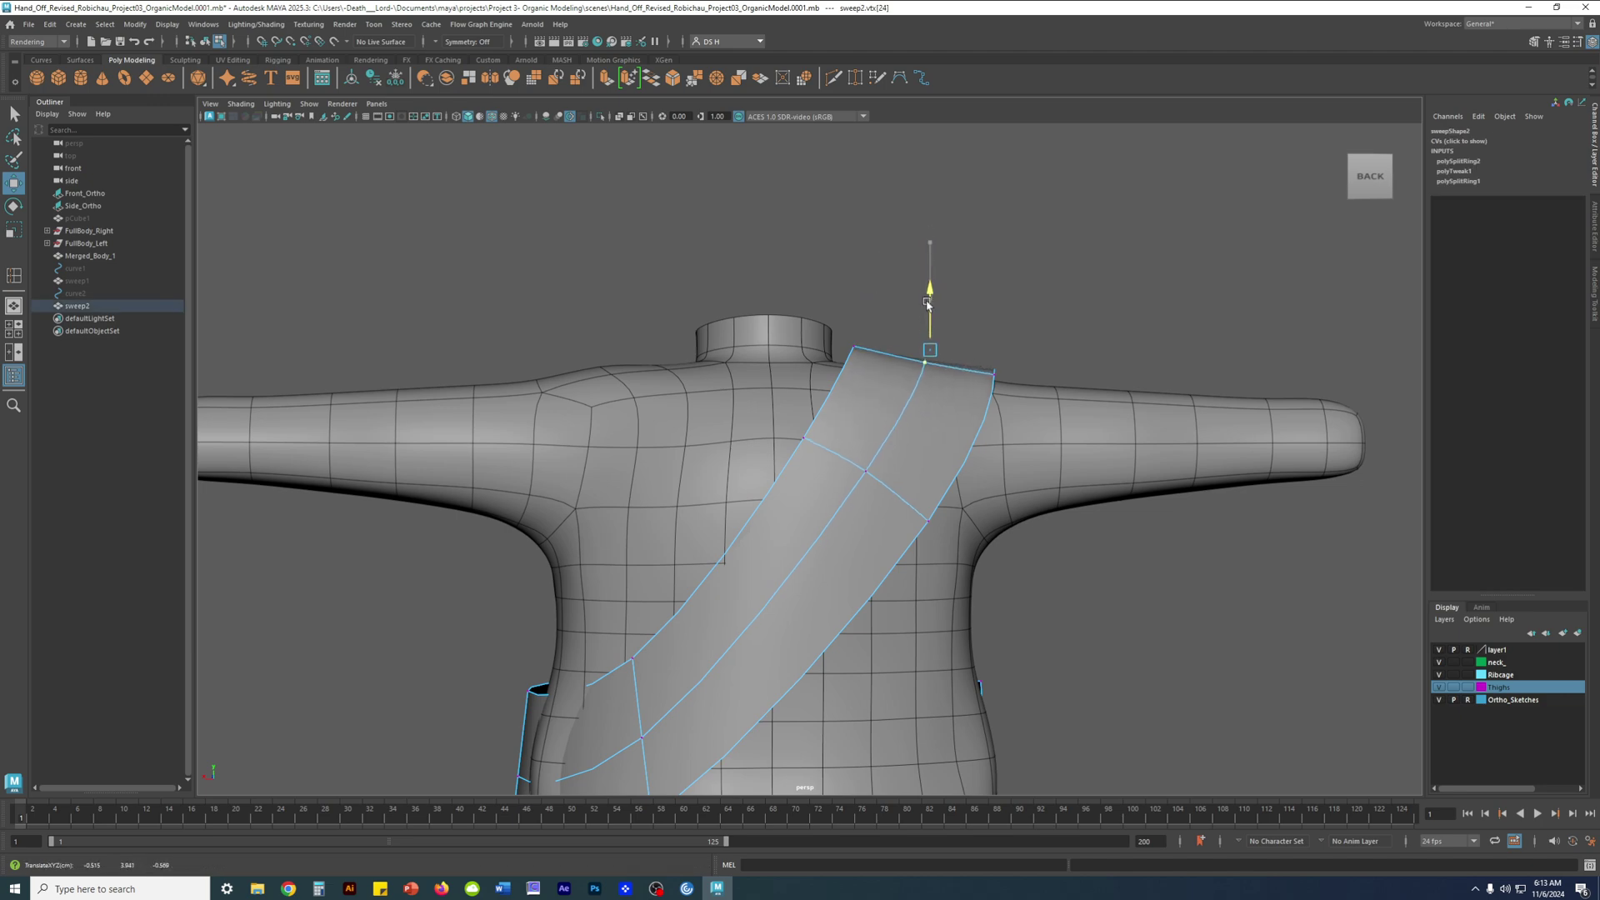
pyautogui.keyDown('alt'); pyautogui.moveTo(986, 377); pyautogui.dragTo(733, 468); pyautogui.keyUp('alt')
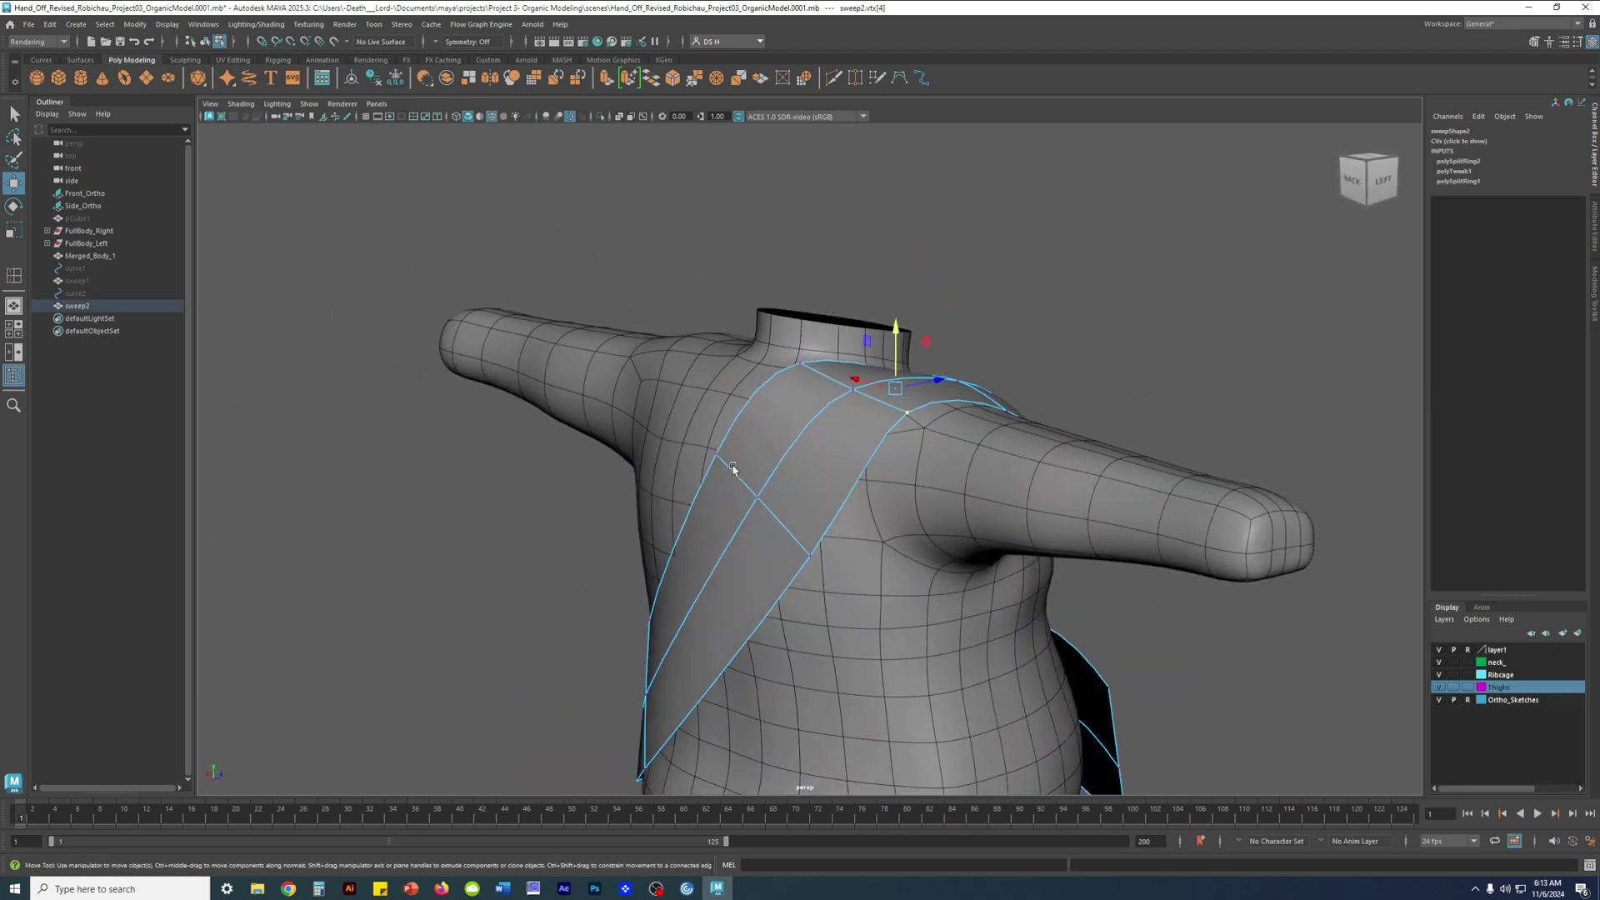
pyautogui.keyDown('alt'); pyautogui.moveTo(839, 563); pyautogui.dragTo(777, 463); pyautogui.keyUp('alt')
pyautogui.press('[')
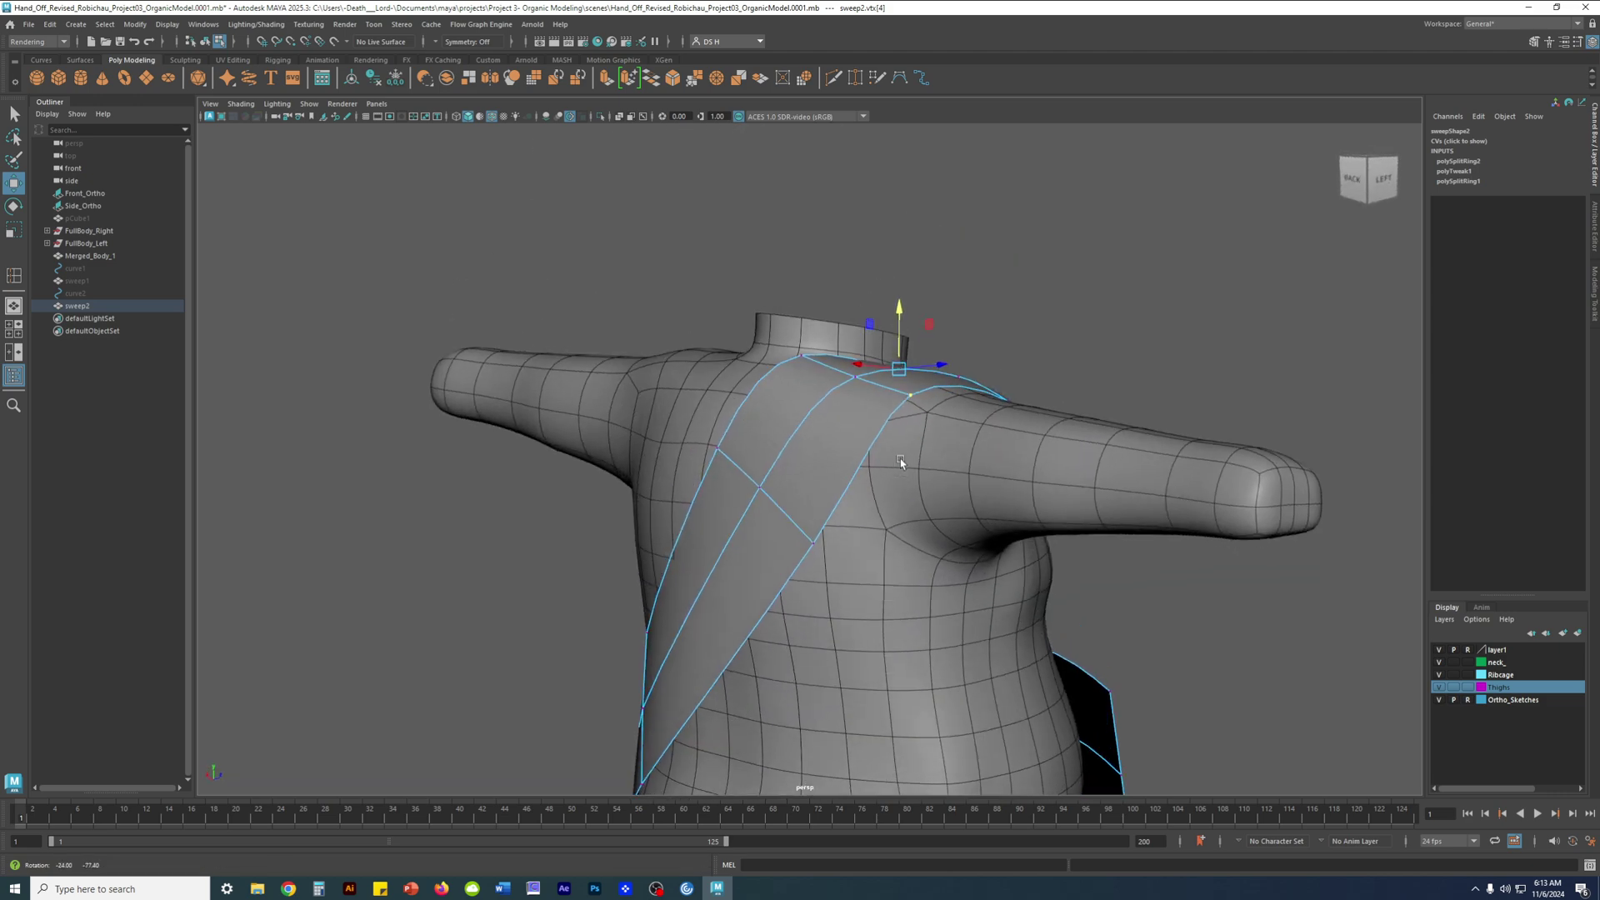
pyautogui.moveTo(895, 313); pyautogui.dragTo(848, 442)
# Adjust the height of the sash's row of vertices across the upper back
pyautogui.keyDown('alt'); pyautogui.moveTo(1070, 414); pyautogui.dragTo(904, 394); pyautogui.keyUp('alt')
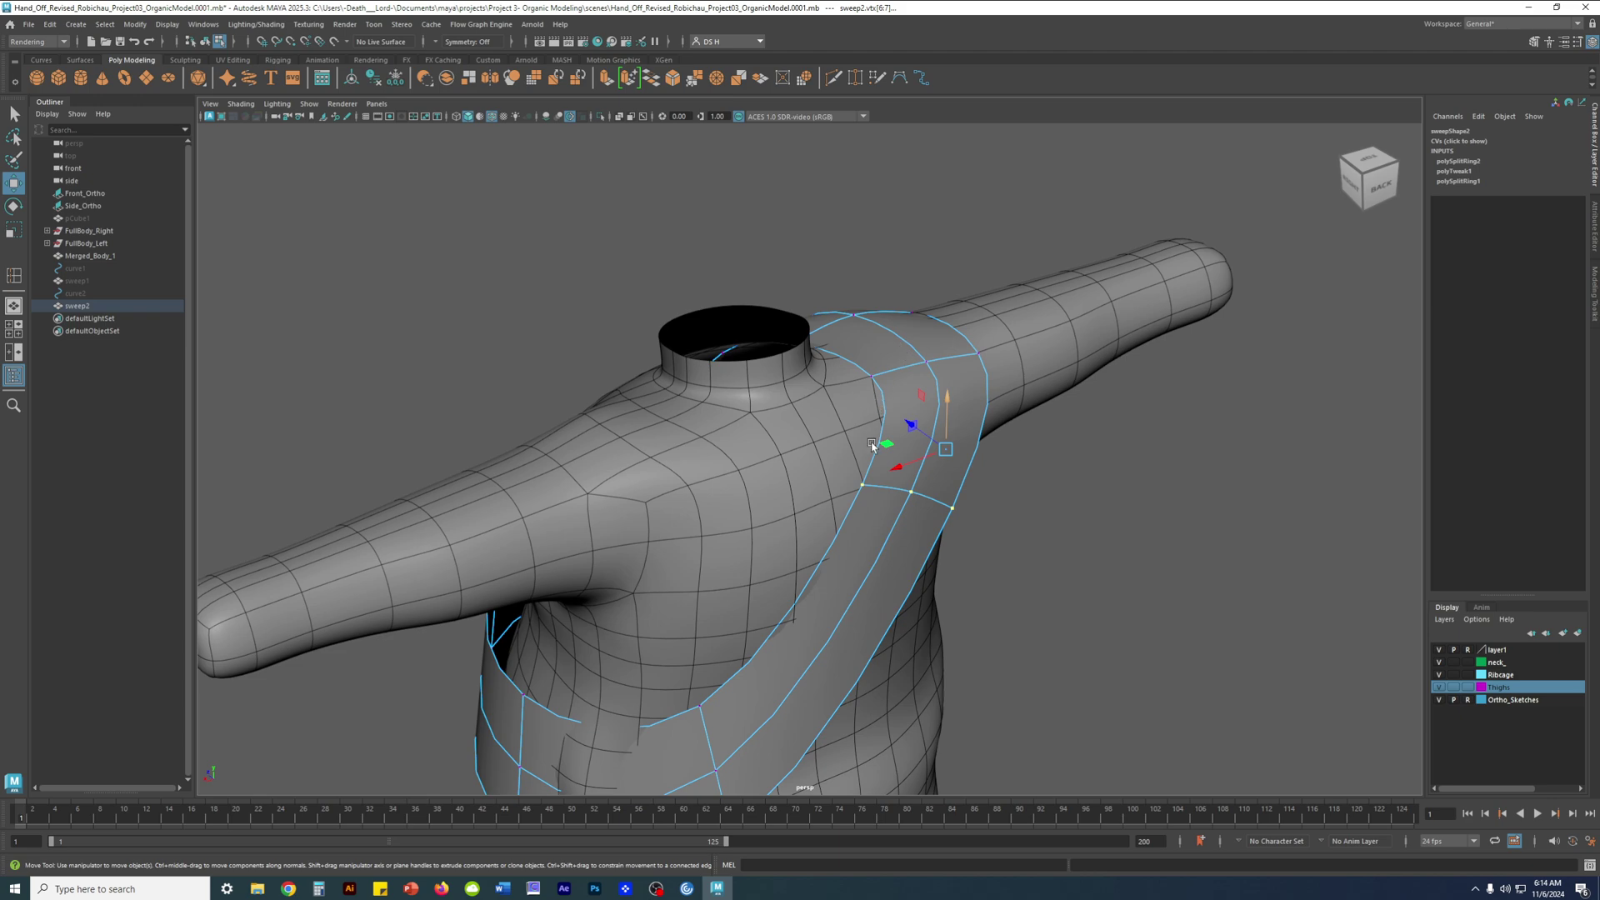
pyautogui.keyDown('alt'); pyautogui.moveTo(943, 266); pyautogui.dragTo(807, 339); pyautogui.keyUp('alt')
pyautogui.keyDown('alt'); pyautogui.moveTo(838, 497); pyautogui.dragTo(767, 492); pyautogui.keyUp('alt')
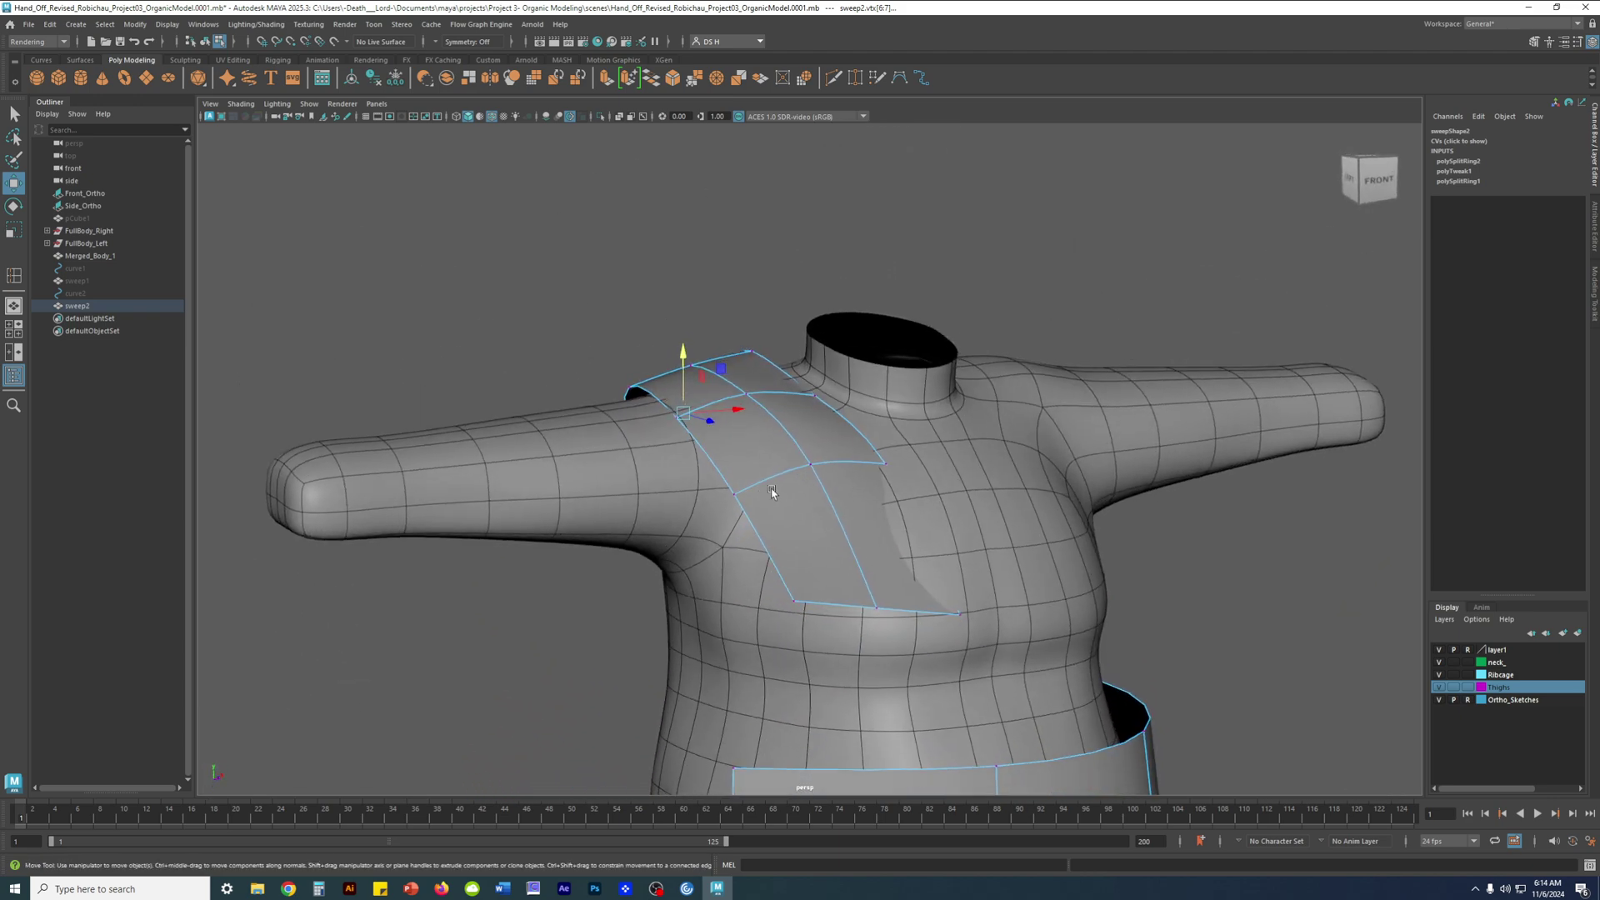
pyautogui.keyDown('alt'); pyautogui.moveTo(664, 503); pyautogui.dragTo(948, 356); pyautogui.keyUp('alt')
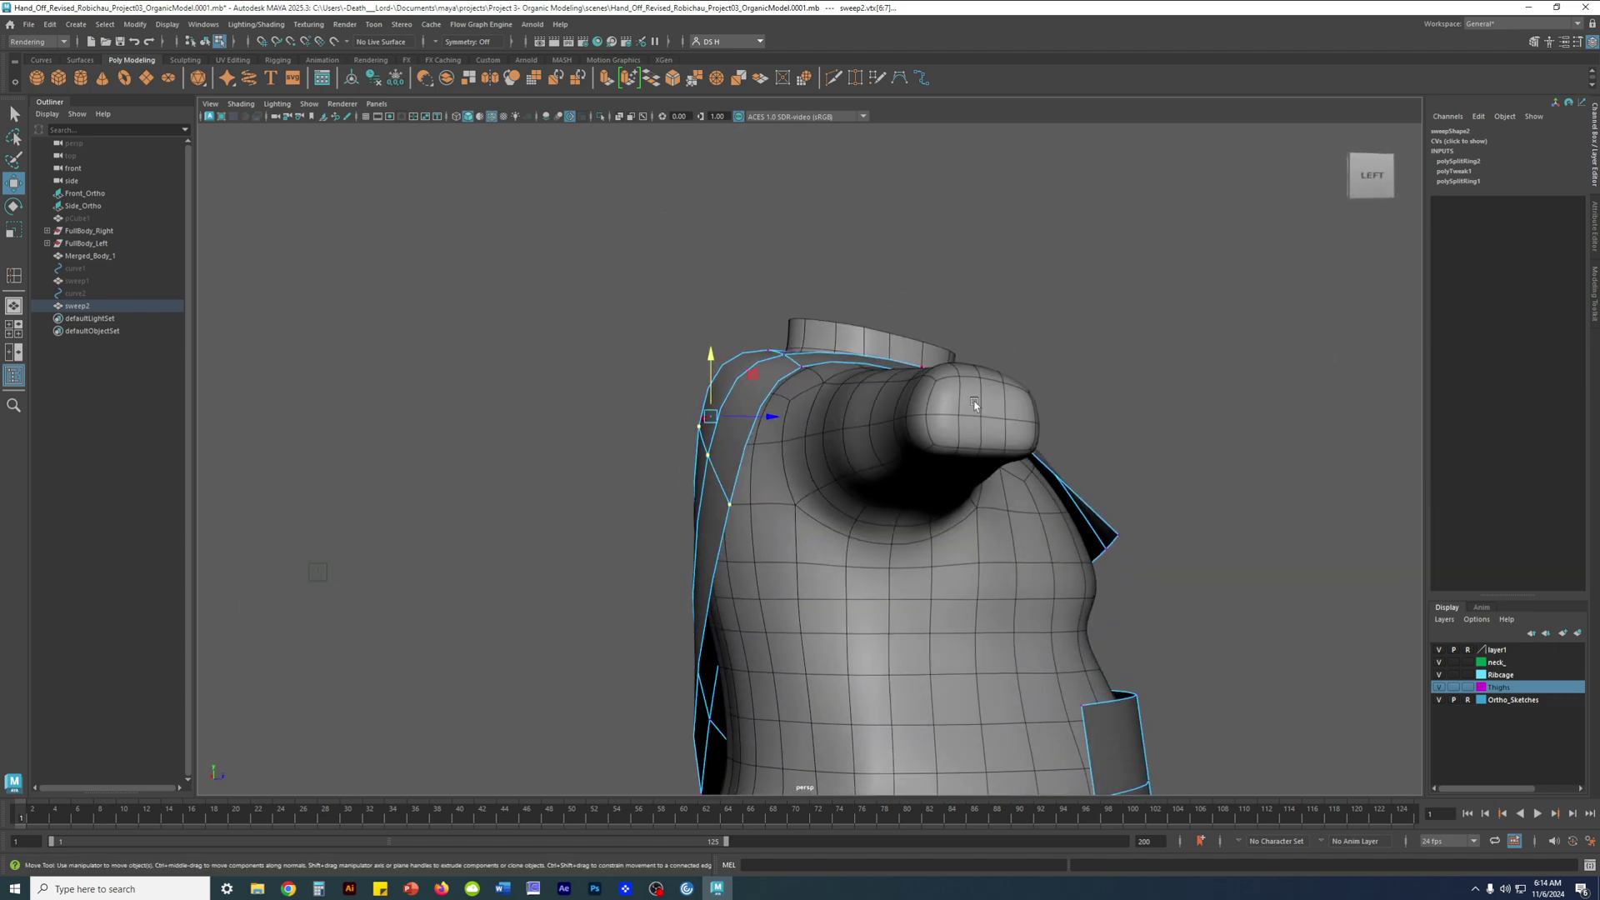
# Adjust the sash's vertices behind the shoulder, moving the inner one beside the neck to clear the body
pyautogui.keyDown('alt'); pyautogui.moveTo(775, 421); pyautogui.dragTo(1033, 449); pyautogui.keyUp('alt')
pyautogui.scroll(3, 887, 359)
pyautogui.keyDown('alt'); pyautogui.moveTo(971, 358); pyautogui.dragTo(932, 483, button='middle'); pyautogui.keyUp('alt')
pyautogui.moveTo(908, 501); pyautogui.dragTo(829, 484)
pyautogui.moveTo(831, 417); pyautogui.dragTo(848, 546)
pyautogui.click(792, 458)
pyautogui.moveTo(835, 458); pyautogui.dragTo(860, 459)
# Adjust the shoulder-top edge loop's vertices, raising the centre one so that the band covers the shoulder
pyautogui.keyDown('alt'); pyautogui.moveTo(871, 467); pyautogui.dragTo(871, 547); pyautogui.keyUp('alt')
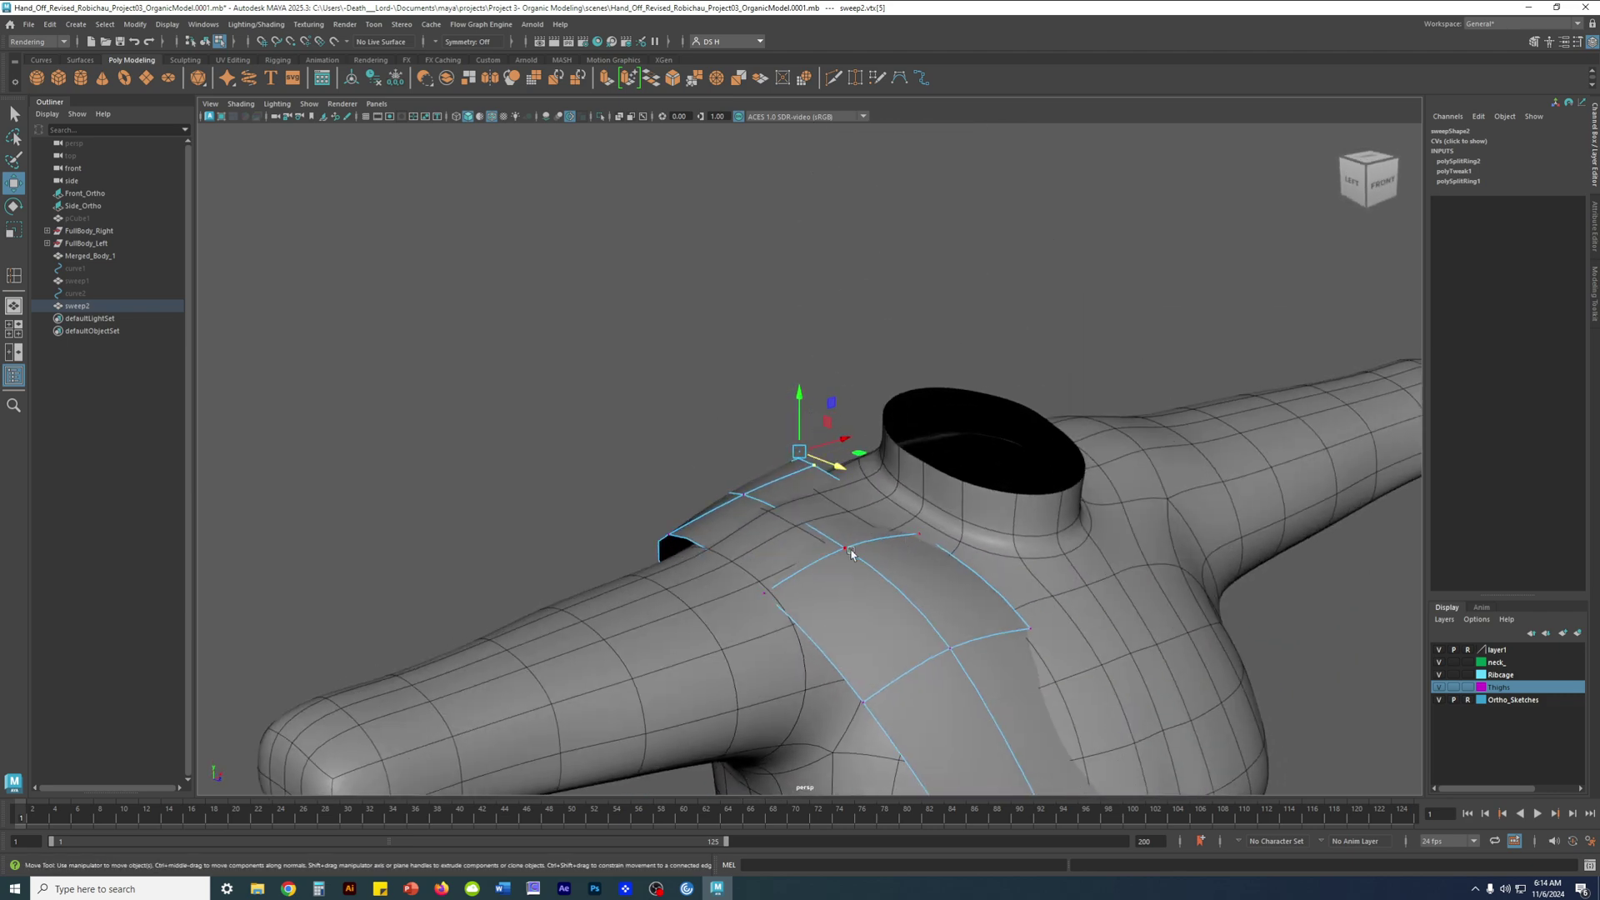
pyautogui.moveTo(840, 483); pyautogui.dragTo(850, 474)
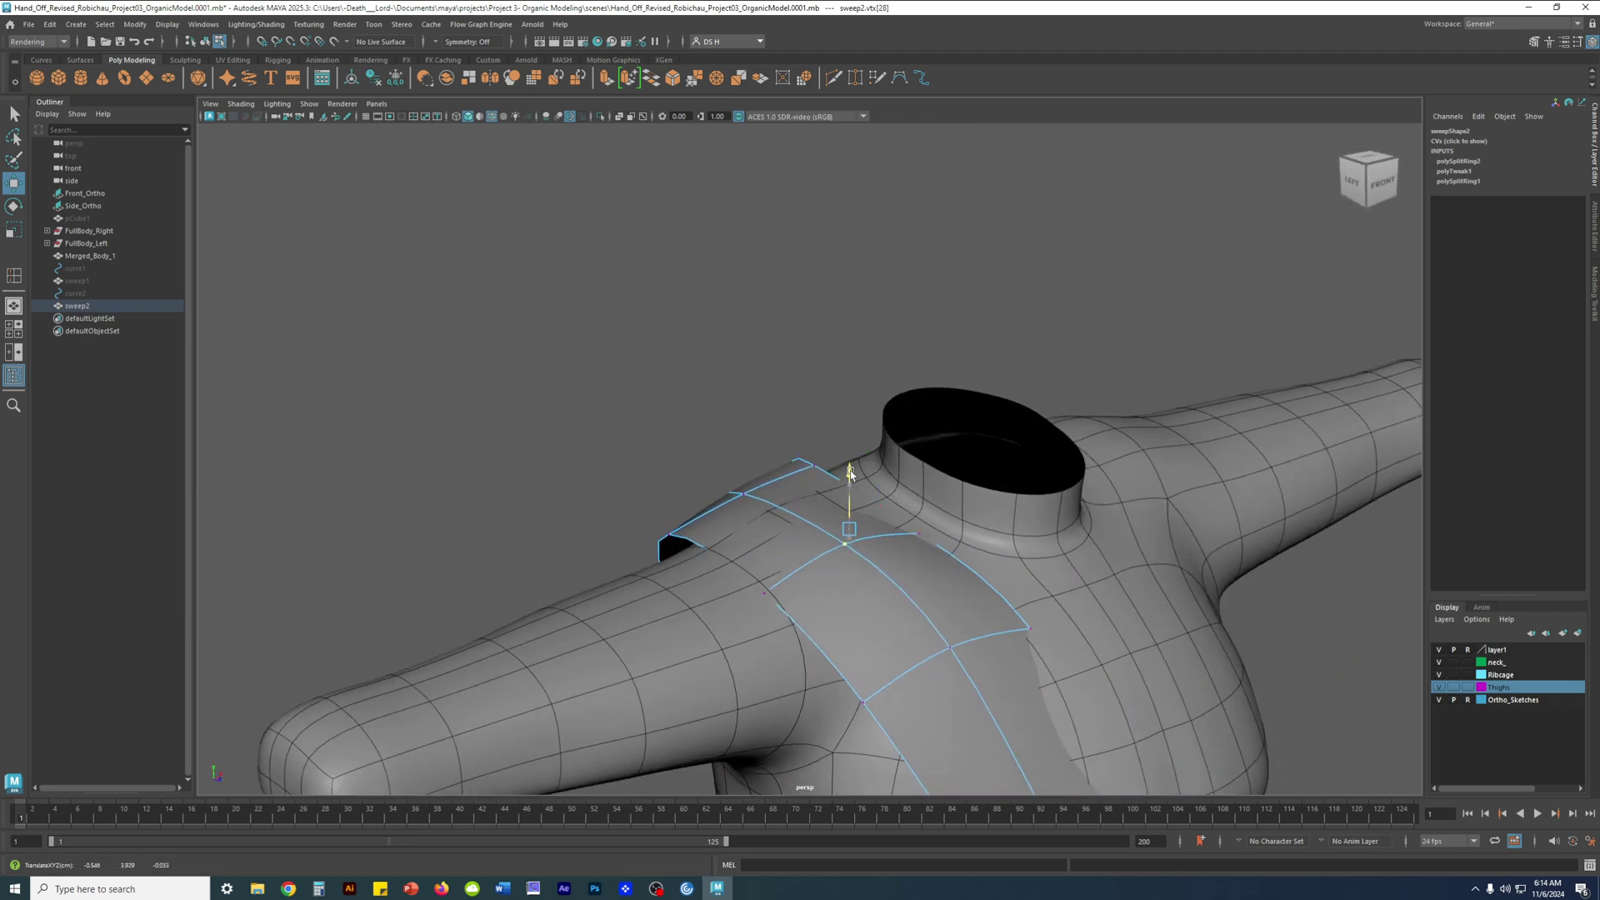
pyautogui.click(920, 530)
pyautogui.click(768, 583)
pyautogui.moveTo(767, 550); pyautogui.dragTo(871, 609)
pyautogui.moveTo(838, 519)
pyautogui.mouseDown()
pyautogui.moveTo(863, 522)
pyautogui.moveTo(830, 523)
pyautogui.mouseUp()
pyautogui.keyDown('alt'); pyautogui.moveTo(927, 548); pyautogui.dragTo(841, 473); pyautogui.keyUp('alt')
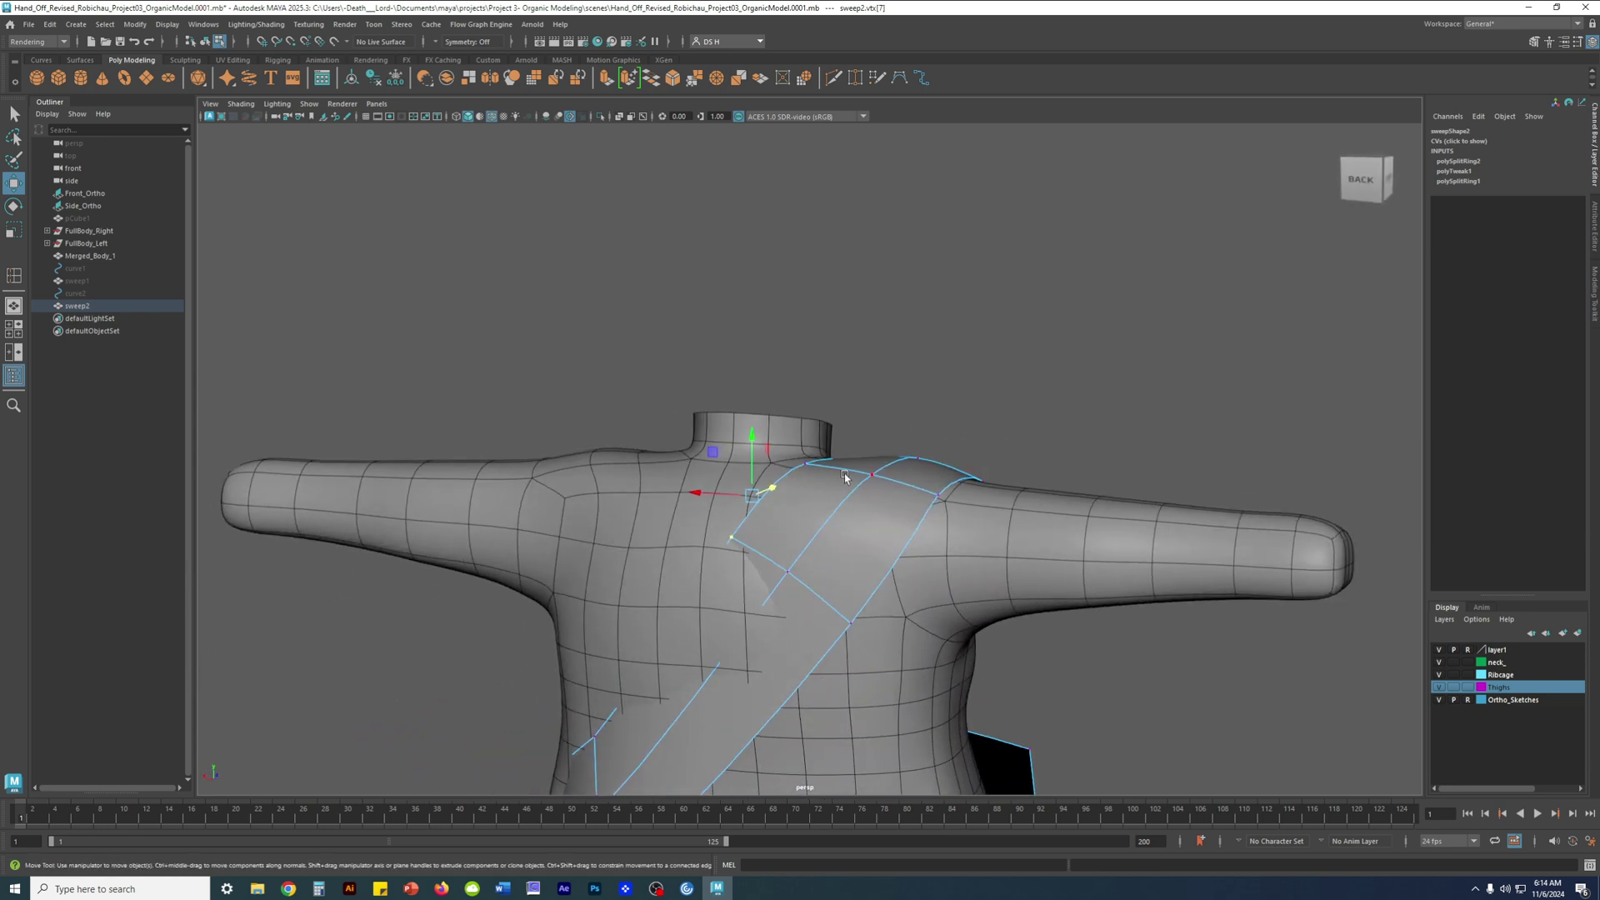
# Adjust the sash's centre and inner vertices behind the shoulder so that the band lies evenly over the upper back
pyautogui.moveTo(873, 416); pyautogui.dragTo(936, 543)
pyautogui.moveTo(879, 459); pyautogui.dragTo(877, 508)
pyautogui.click(868, 533)
pyautogui.click(810, 460)
pyautogui.keyDown('alt'); pyautogui.moveTo(800, 464); pyautogui.dragTo(983, 510); pyautogui.keyUp('alt')
# Raise the sash's outer-edge vertices over the shoulder so that the band clears the top of the arm
pyautogui.click(1008, 512)
pyautogui.click(959, 502)
pyautogui.click(945, 573)
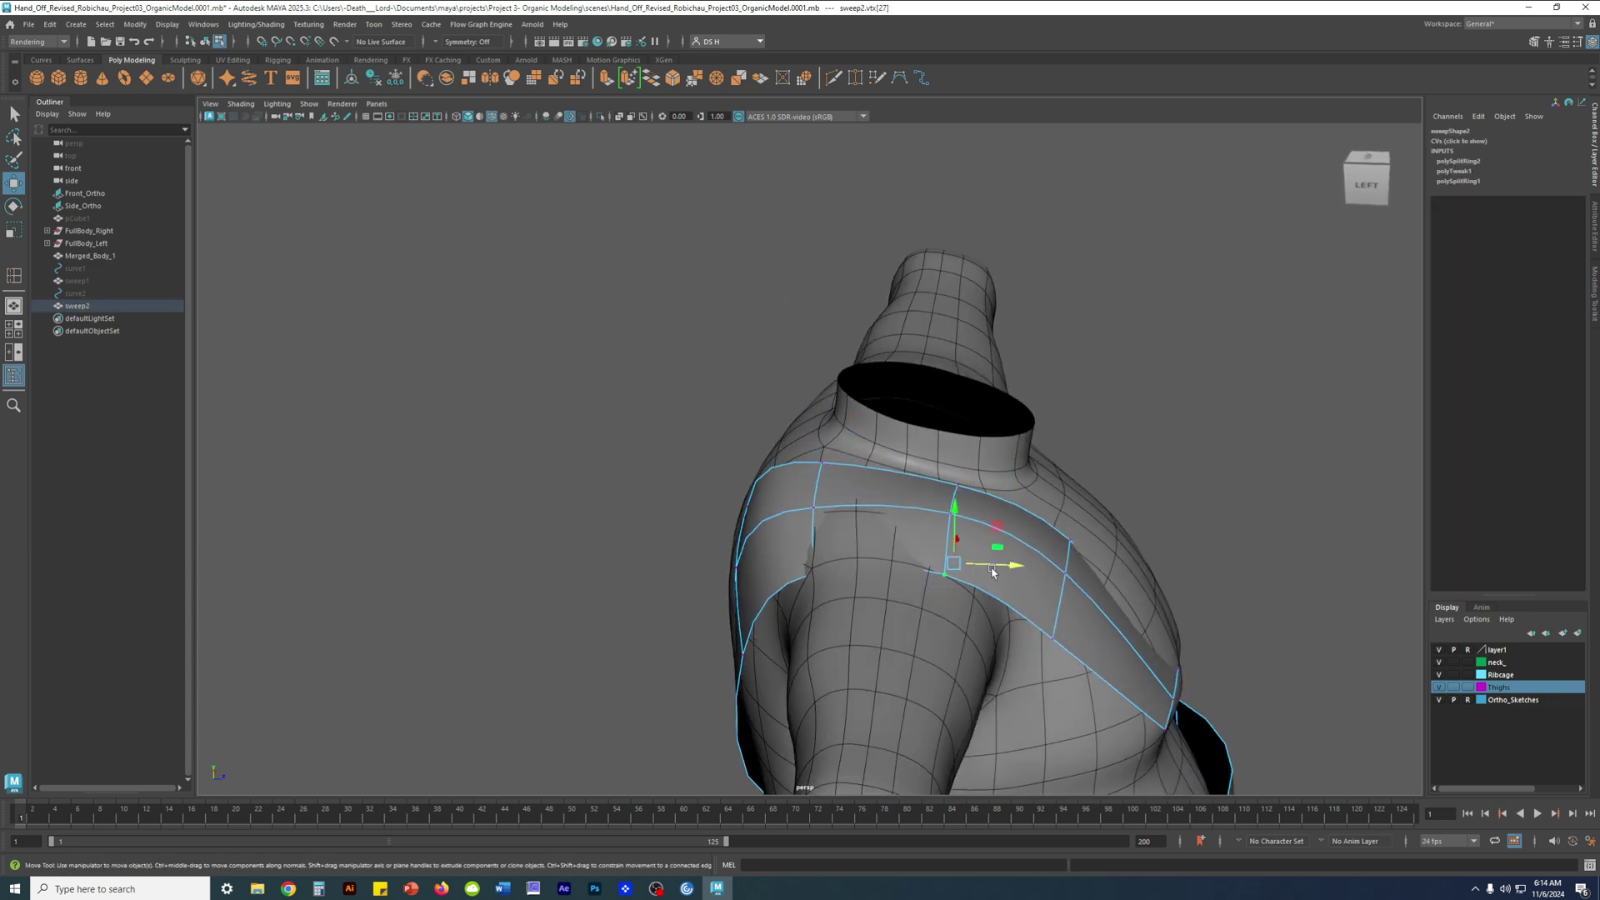
pyautogui.moveTo(965, 499)
pyautogui.keyDown('alt'); pyautogui.mouseDown()
pyautogui.moveTo(1010, 490)
pyautogui.moveTo(941, 510)
pyautogui.moveTo(961, 548)
pyautogui.moveTo(962, 486)
pyautogui.mouseUp(); pyautogui.keyUp('alt')
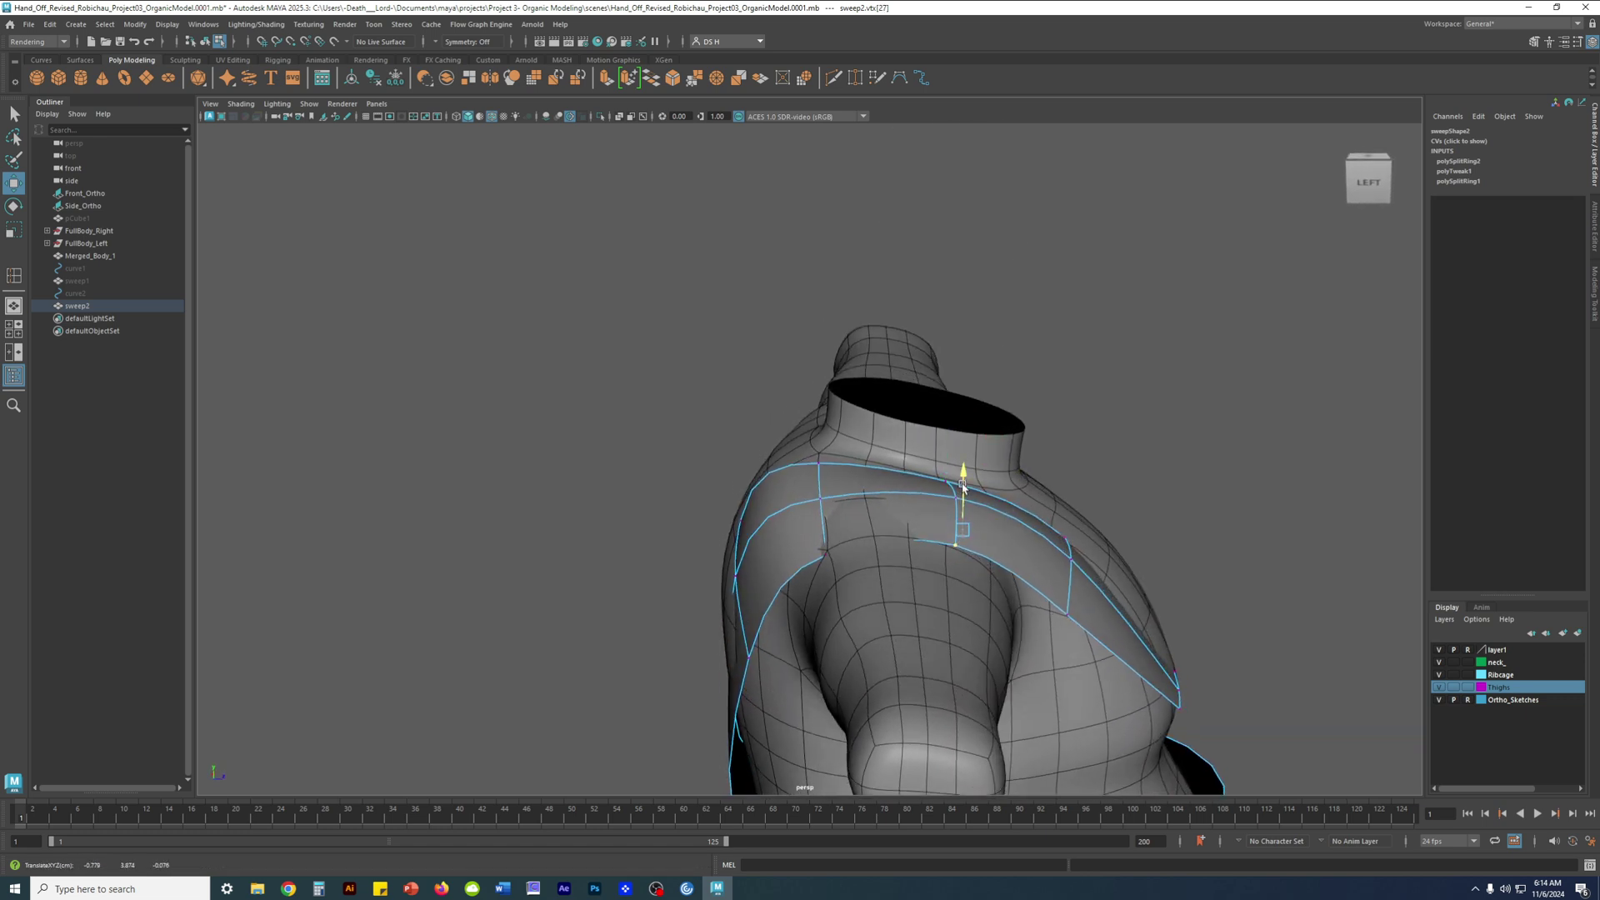
pyautogui.click(828, 553)
pyautogui.keyDown('alt'); pyautogui.moveTo(819, 480); pyautogui.dragTo(854, 510); pyautogui.keyUp('alt')
# Select the sash's row of vertices on the lower back and move it sideways across the back
pyautogui.keyDown('alt'); pyautogui.moveTo(857, 450); pyautogui.dragTo(1089, 475); pyautogui.keyUp('alt')
pyautogui.keyDown('alt'); pyautogui.moveTo(1089, 476); pyautogui.dragTo(781, 543, button='right'); pyautogui.keyUp('alt')
pyautogui.moveTo(782, 543)
pyautogui.keyDown('alt'); pyautogui.mouseDown()
pyautogui.moveTo(866, 496)
pyautogui.moveTo(936, 553)
pyautogui.moveTo(840, 595)
pyautogui.moveTo(878, 610)
pyautogui.mouseUp(); pyautogui.keyUp('alt')
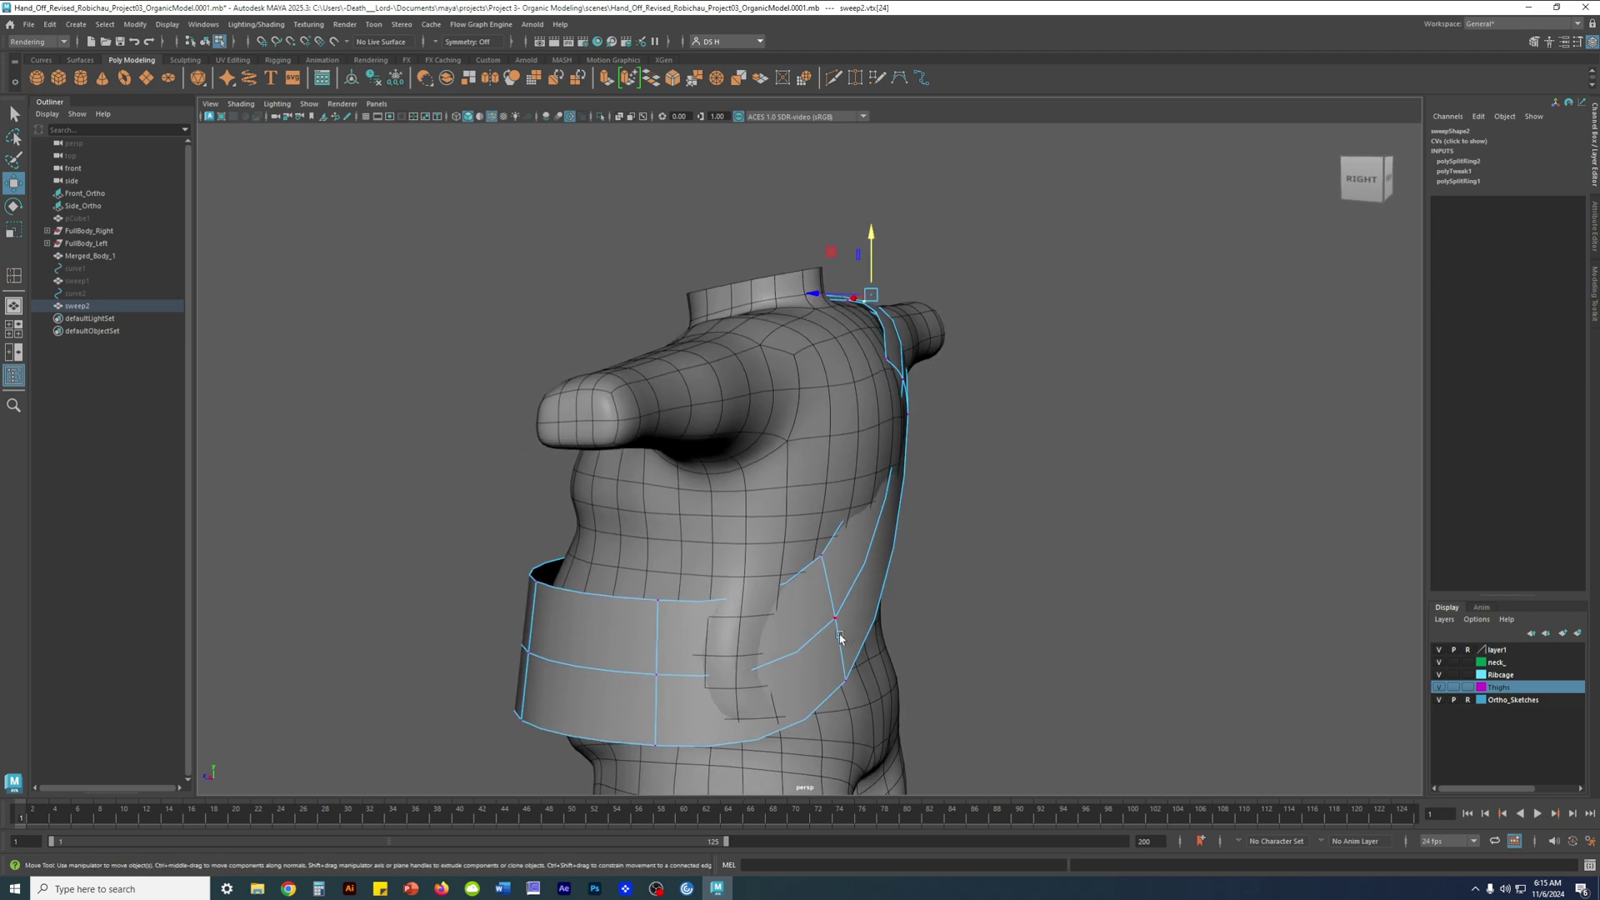
pyautogui.press('4')
pyautogui.moveTo(801, 533); pyautogui.dragTo(930, 773)
pyautogui.press('5')
pyautogui.keyDown('alt'); pyautogui.moveTo(977, 616); pyautogui.dragTo(928, 627); pyautogui.keyUp('alt')
pyautogui.keyDown('alt'); pyautogui.moveTo(800, 649); pyautogui.dragTo(737, 701); pyautogui.keyUp('alt')
pyautogui.keyDown('alt'); pyautogui.moveTo(788, 662); pyautogui.dragTo(957, 495); pyautogui.keyUp('alt')
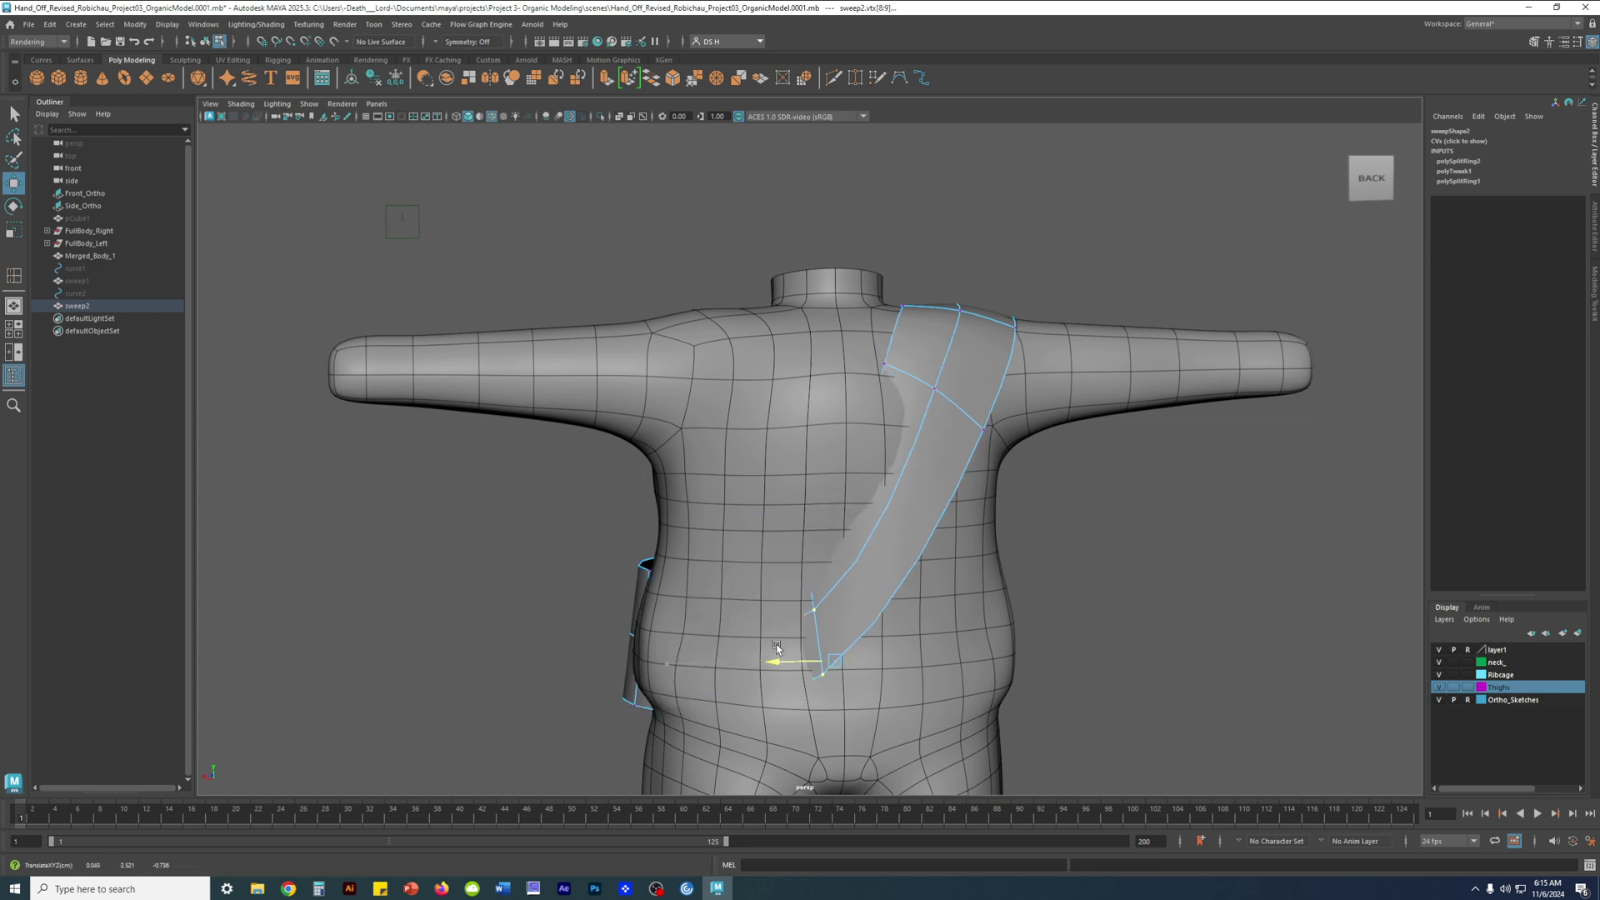
# Rotate and reposition the sash's lower-back row of vertices so that it follows the diagonal of the band
pyautogui.keyDown('alt'); pyautogui.moveTo(783, 658); pyautogui.dragTo(897, 532); pyautogui.keyUp('alt')
pyautogui.press('e')
pyautogui.press('w')
pyautogui.moveTo(770, 533); pyautogui.dragTo(969, 550)
pyautogui.moveTo(876, 518); pyautogui.dragTo(859, 518)
pyautogui.moveTo(992, 503)
pyautogui.keyDown('alt'); pyautogui.mouseDown()
pyautogui.moveTo(971, 536)
pyautogui.moveTo(981, 512)
pyautogui.mouseUp(); pyautogui.keyUp('alt')
pyautogui.keyDown('alt'); pyautogui.moveTo(1065, 391); pyautogui.dragTo(888, 414); pyautogui.keyUp('alt')
pyautogui.keyDown('alt'); pyautogui.moveTo(938, 478); pyautogui.dragTo(1117, 437); pyautogui.keyUp('alt')
# Cut a new row of edges across the unsmoothed sash, midway between its upper-back and lower-back rows
pyautogui.press('F8')
pyautogui.moveTo(1136, 425); pyautogui.dragTo(1052, 423, button='right')
pyautogui.keyDown('alt'); pyautogui.moveTo(1025, 497); pyautogui.dragTo(931, 457); pyautogui.keyUp('alt')
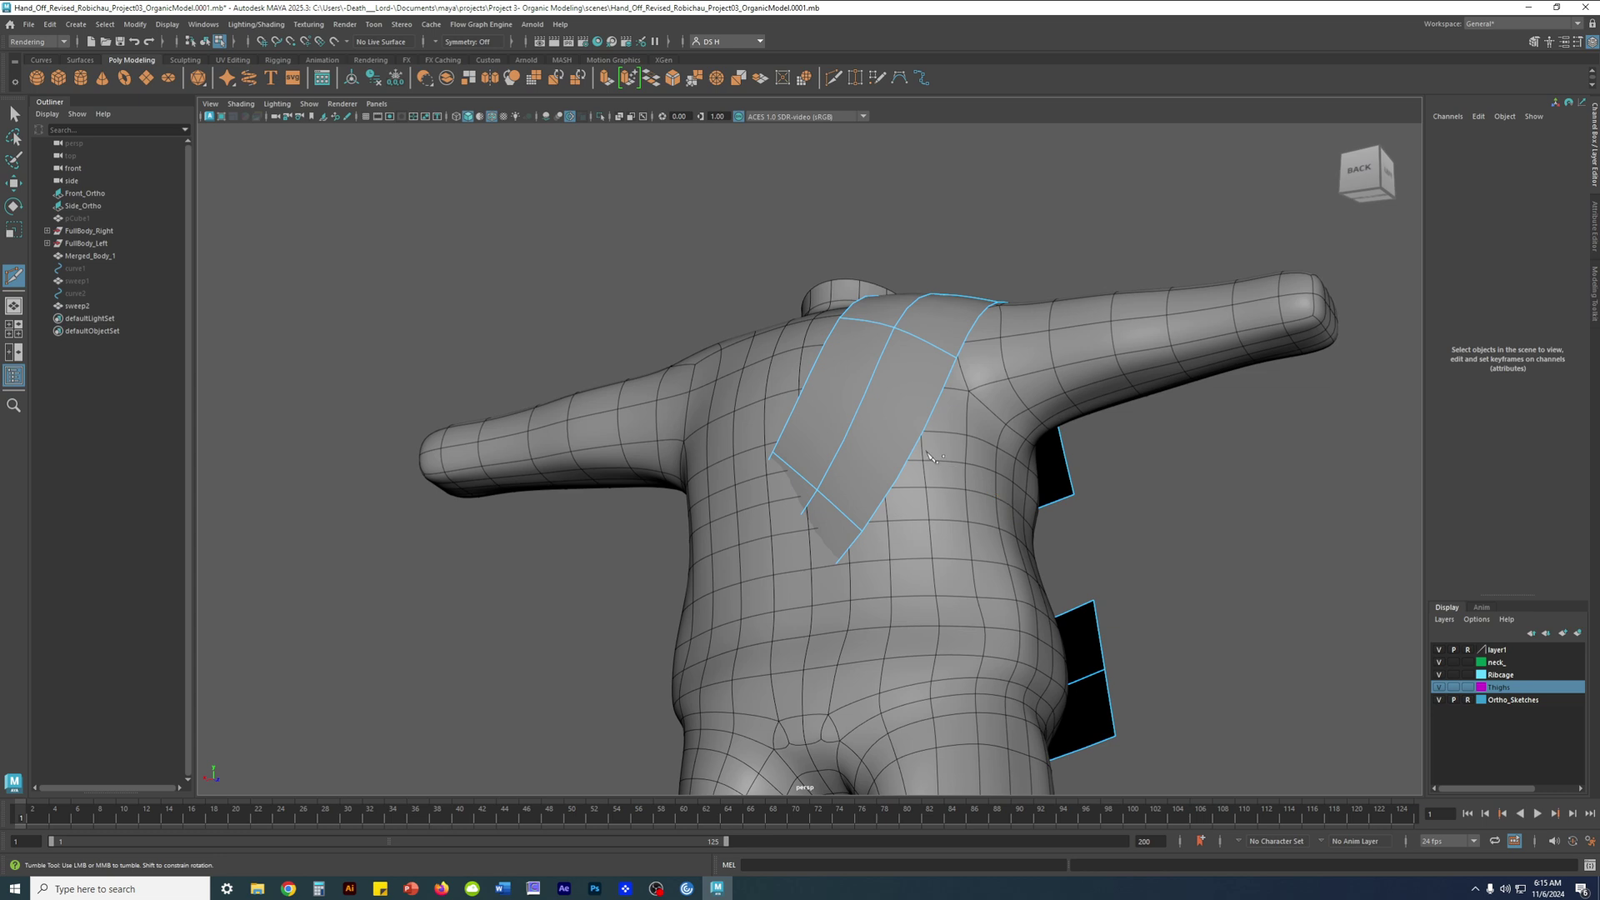
pyautogui.press('1')
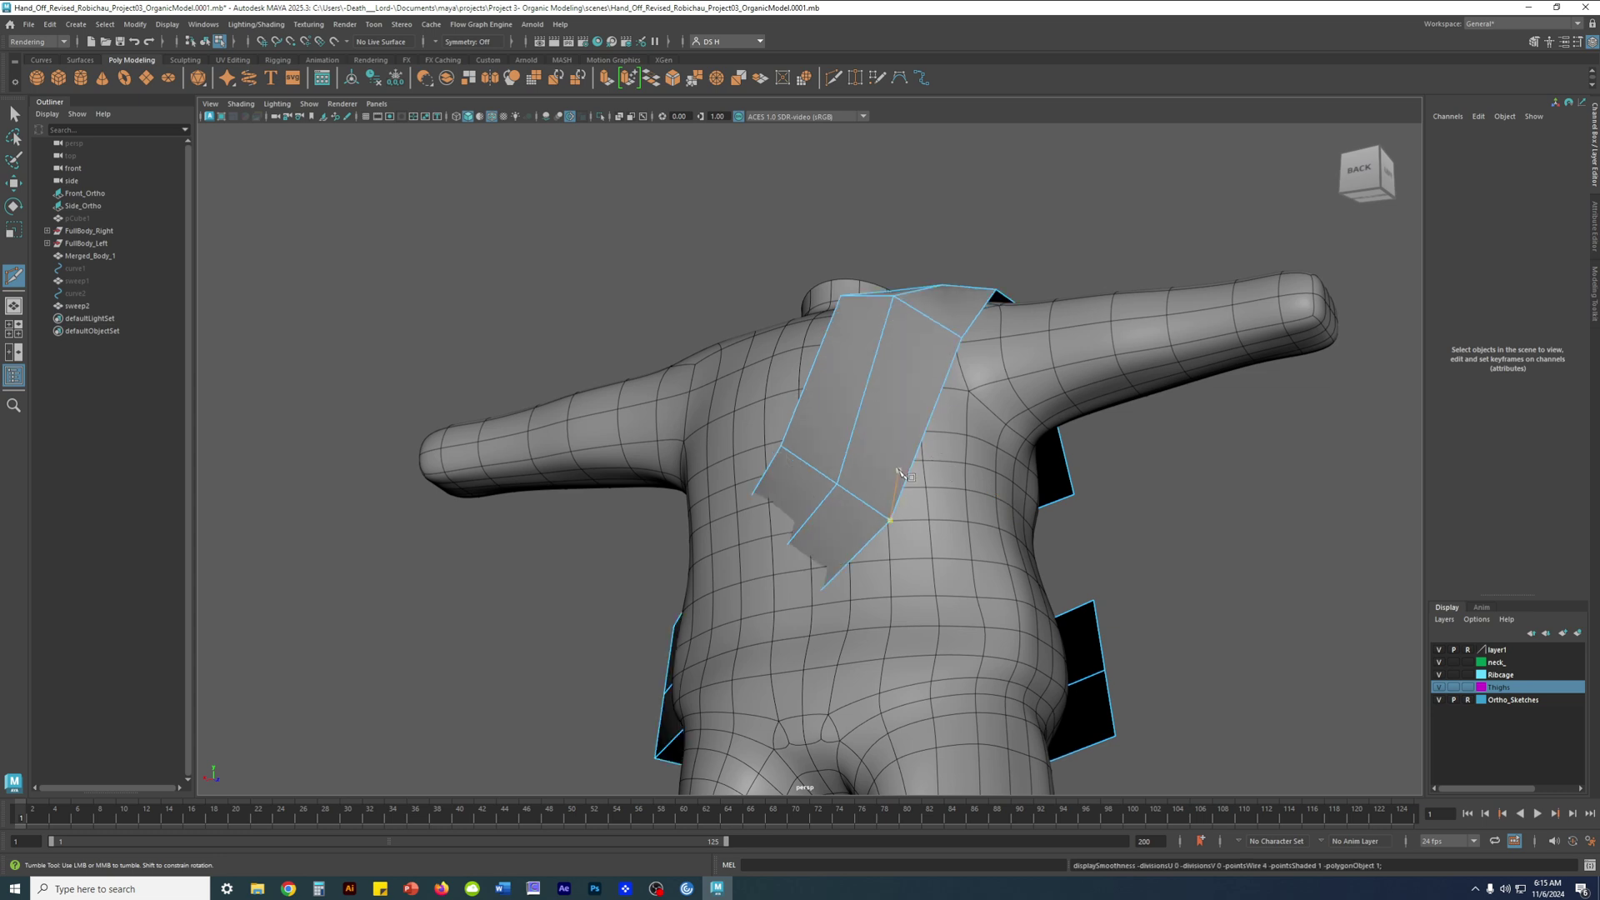
pyautogui.click(864, 391)
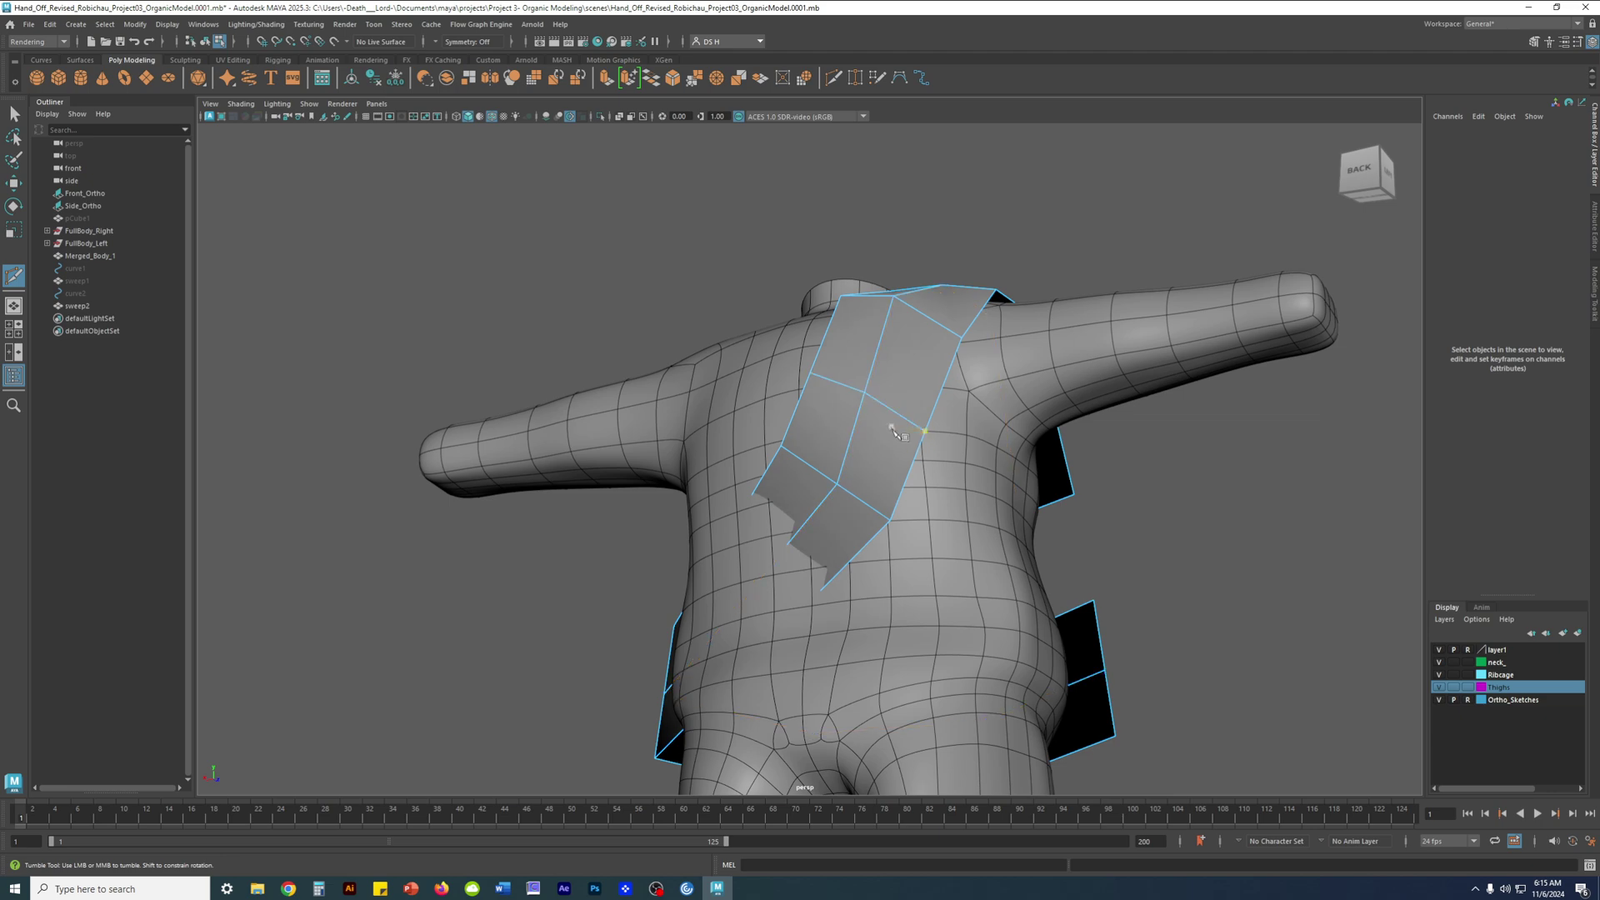
# Select the vertices of the newly cut row and adjust their distance from the back
pyautogui.press('w')
pyautogui.keyDown('alt'); pyautogui.moveTo(874, 431); pyautogui.dragTo(998, 460); pyautogui.keyUp('alt')
pyautogui.press('3')
pyautogui.press('1')
pyautogui.moveTo(888, 391); pyautogui.dragTo(1052, 486)
pyautogui.keyDown('alt'); pyautogui.moveTo(1051, 486); pyautogui.dragTo(978, 468); pyautogui.keyUp('alt')
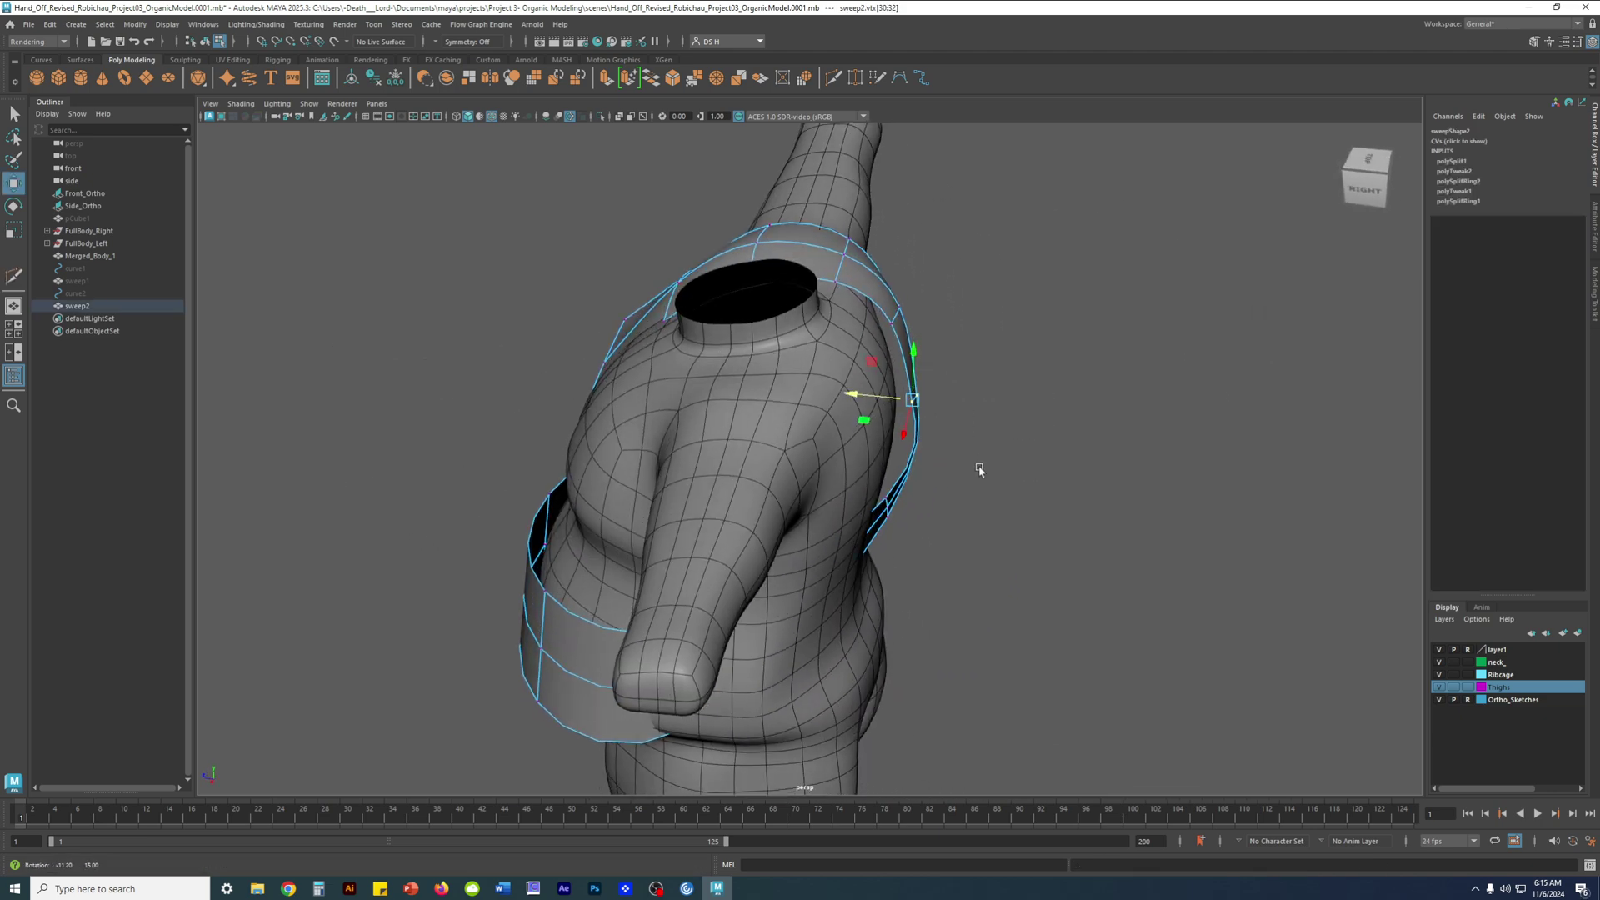
# Adjust the sash's upper-back row of vertices behind the shoulder in the smoothed display
pyautogui.press('3')
pyautogui.keyDown('alt'); pyautogui.moveTo(837, 393); pyautogui.dragTo(1078, 316); pyautogui.keyUp('alt')
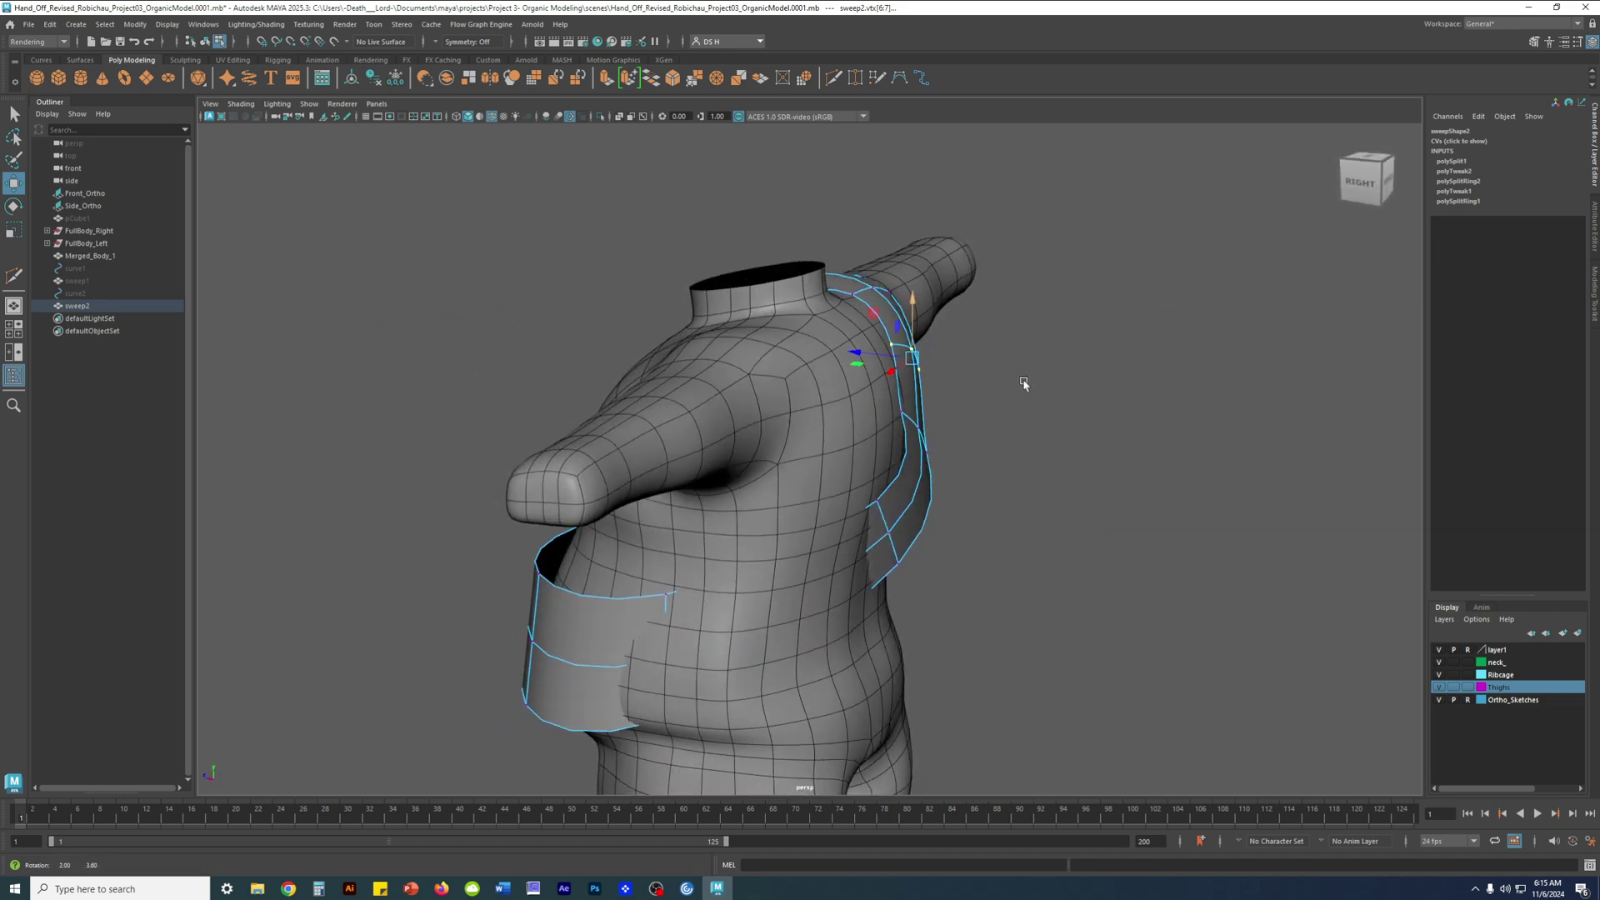
pyautogui.keyDown('alt'); pyautogui.moveTo(863, 487); pyautogui.dragTo(771, 684); pyautogui.keyUp('alt')
pyautogui.click(975, 588)
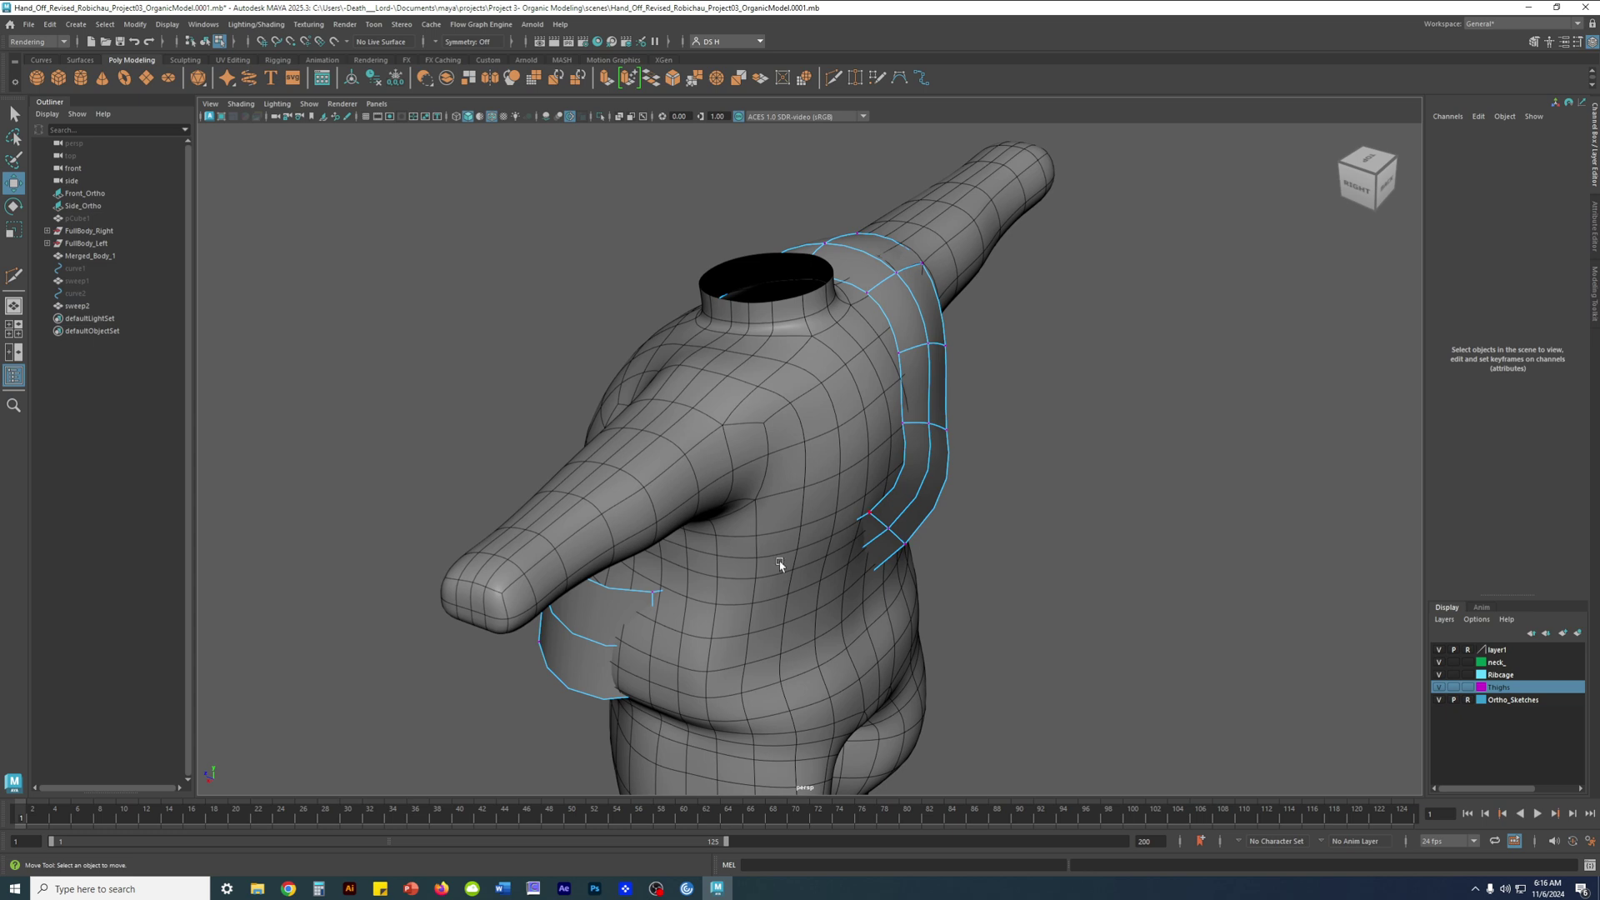
# Move the sash's row of vertices buried in the side of the waist outward and towards the back
pyautogui.press('4')
pyautogui.moveTo(642, 581); pyautogui.dragTo(681, 738)
pyautogui.press('5')
pyautogui.moveTo(571, 667); pyautogui.dragTo(672, 709)
pyautogui.keyDown('alt'); pyautogui.moveTo(698, 715); pyautogui.dragTo(741, 753); pyautogui.keyUp('alt')
pyautogui.moveTo(714, 602); pyautogui.dragTo(813, 577)
pyautogui.moveTo(621, 623)
pyautogui.keyDown('alt'); pyautogui.mouseDown()
pyautogui.moveTo(743, 649)
pyautogui.moveTo(756, 693)
pyautogui.mouseUp(); pyautogui.keyUp('alt')
# Reposition and angle the sash's row of vertices at the front side of the waist
pyautogui.press('4')
pyautogui.press('5')
pyautogui.moveTo(657, 602)
pyautogui.mouseDown()
pyautogui.moveTo(773, 725)
pyautogui.moveTo(728, 787)
pyautogui.moveTo(782, 642)
pyautogui.moveTo(1025, 633)
pyautogui.moveTo(734, 677)
pyautogui.mouseUp()
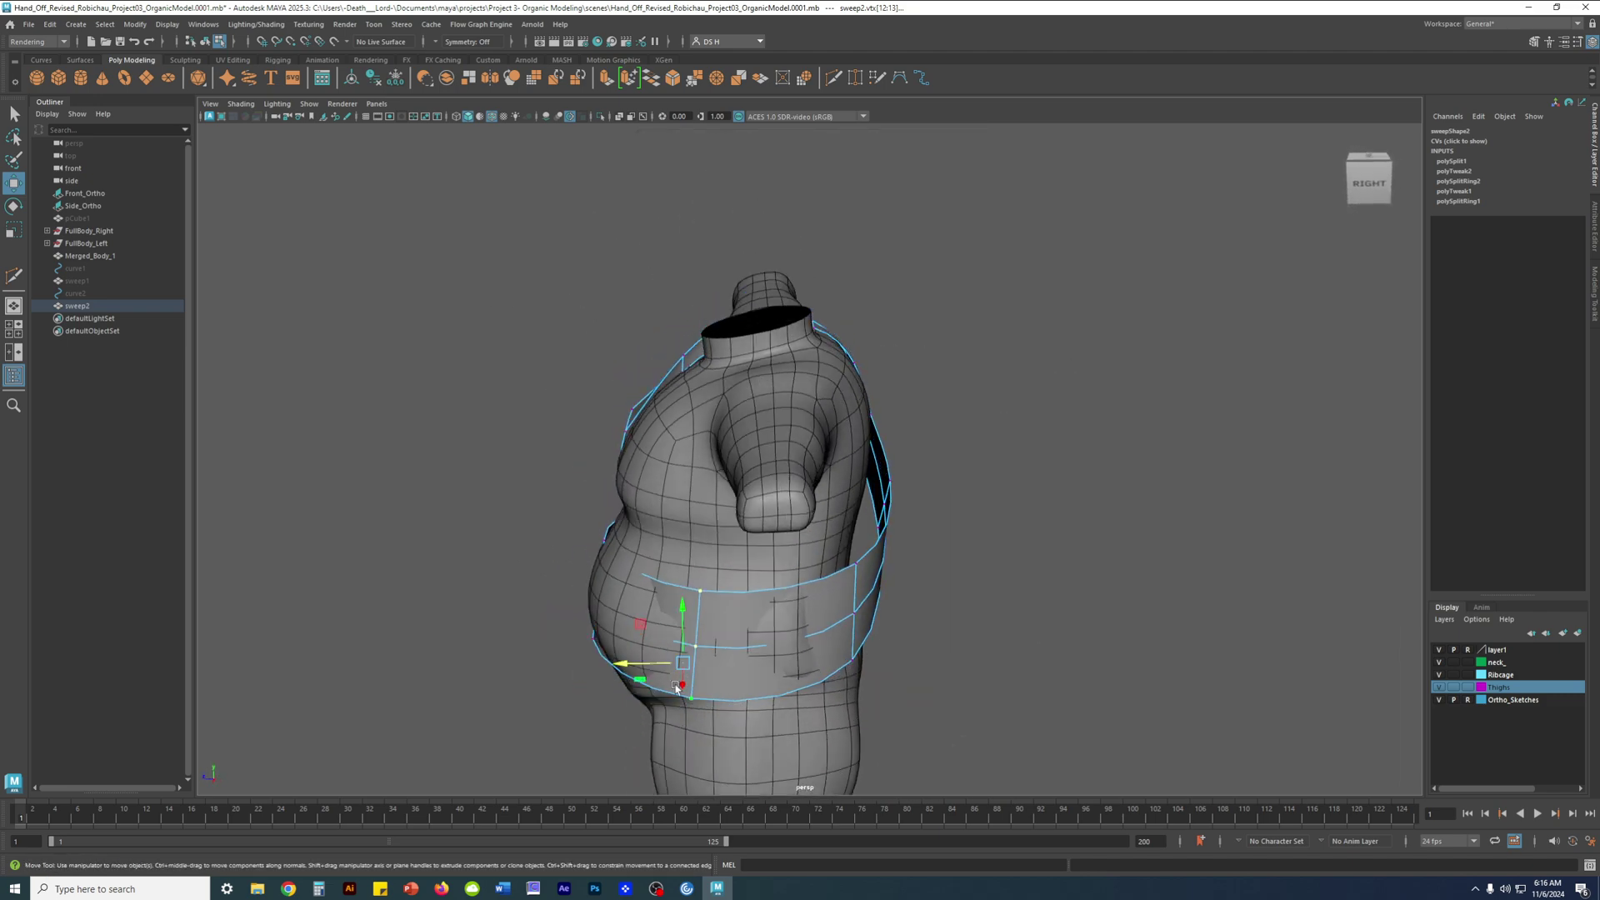
pyautogui.moveTo(623, 668); pyautogui.dragTo(662, 668)
pyautogui.keyDown('alt'); pyautogui.moveTo(783, 651); pyautogui.dragTo(1000, 617); pyautogui.keyUp('alt')
pyautogui.press('e')
pyautogui.press('w')
pyautogui.click(1071, 550)
# Reposition and angle the sash's row of vertices where the band wraps from the waist onto the back
pyautogui.keyDown('alt'); pyautogui.moveTo(1071, 549); pyautogui.dragTo(837, 540); pyautogui.keyUp('alt')
pyautogui.moveTo(751, 628); pyautogui.dragTo(752, 629)
pyautogui.keyDown('alt'); pyautogui.moveTo(752, 629); pyautogui.dragTo(915, 540); pyautogui.keyUp('alt')
pyautogui.press('e')
pyautogui.press('w')
pyautogui.keyDown('alt'); pyautogui.moveTo(929, 655); pyautogui.dragTo(859, 542); pyautogui.keyUp('alt')
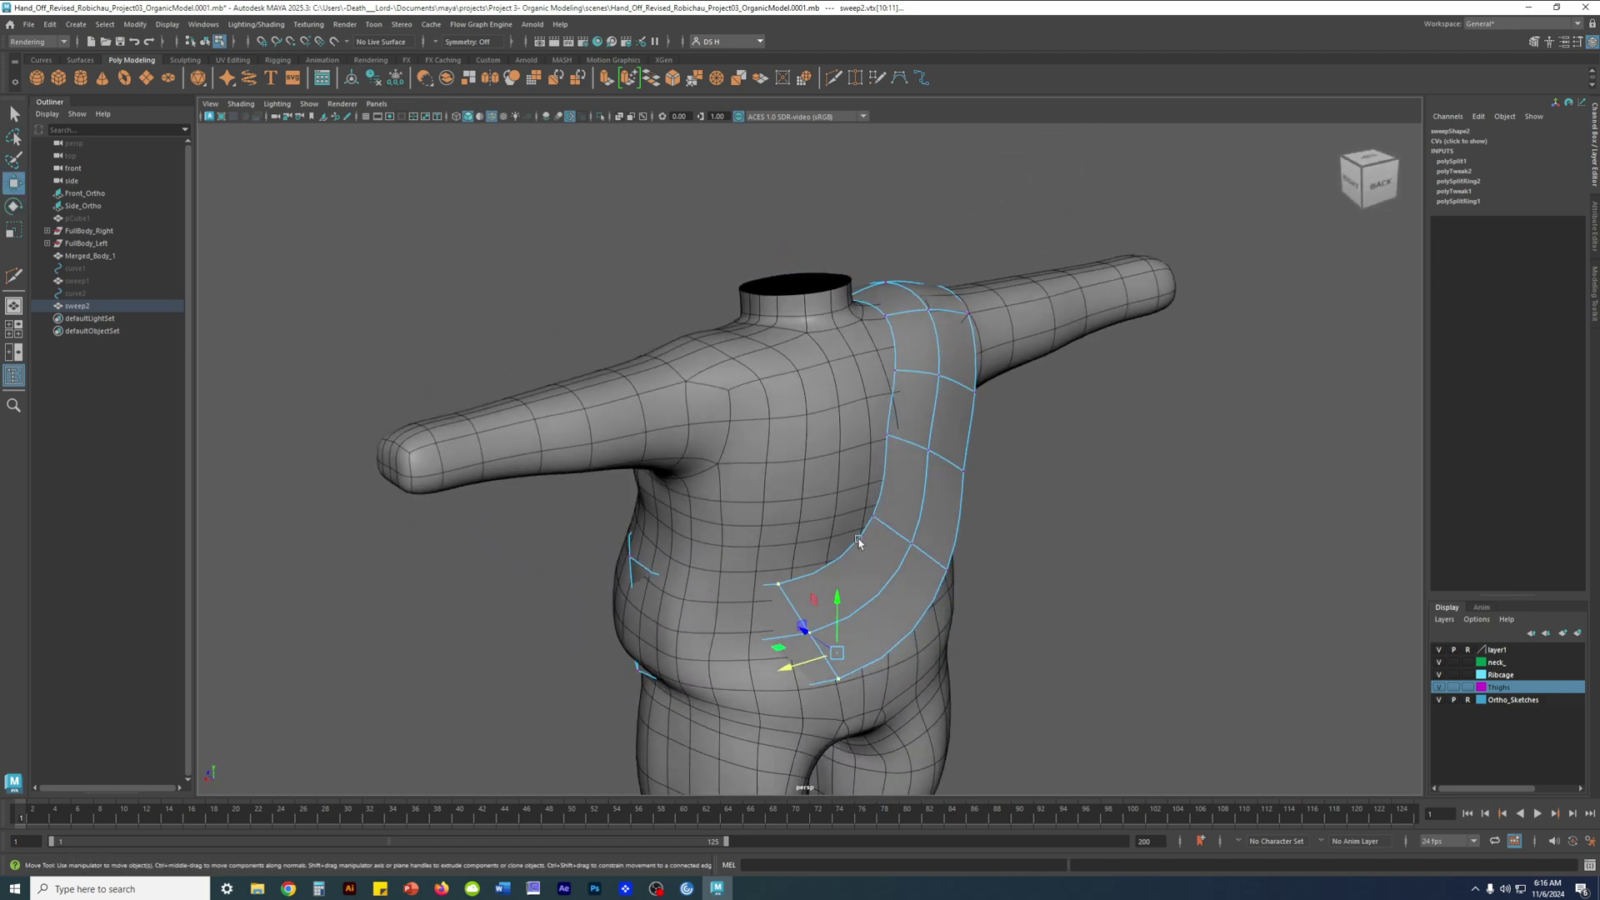
pyautogui.keyDown('alt'); pyautogui.moveTo(916, 633); pyautogui.dragTo(999, 597); pyautogui.keyUp('alt')
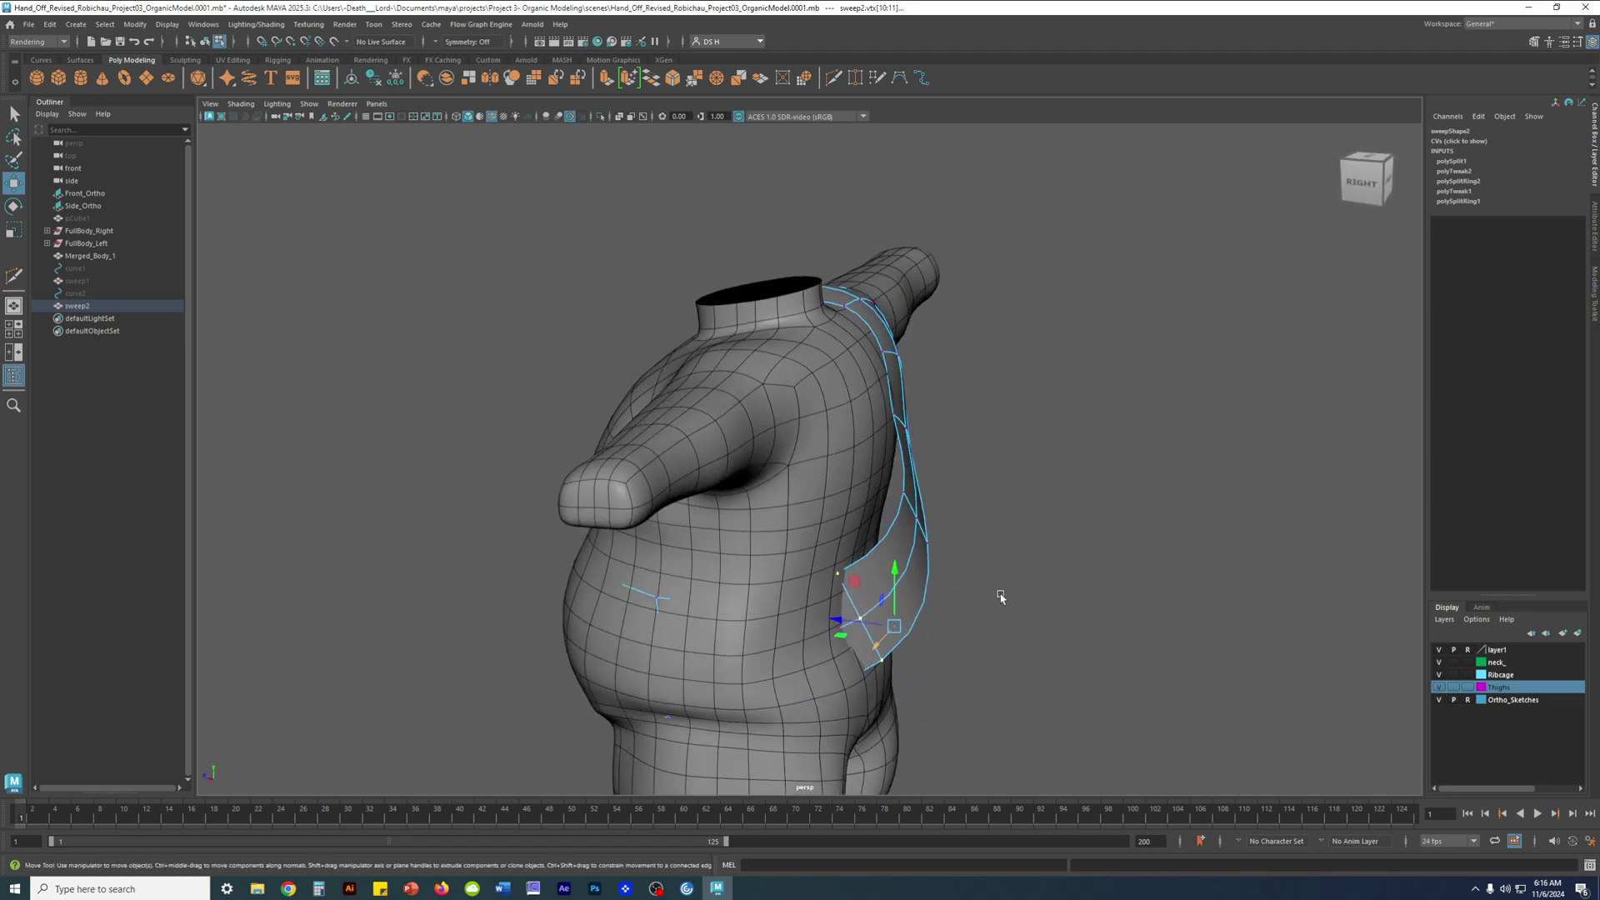
# Move, rotate and scale the lower-back row of vertices to even out the sash's width
pyautogui.moveTo(873, 515); pyautogui.dragTo(847, 508)
pyautogui.keyDown('alt'); pyautogui.moveTo(1043, 497); pyautogui.dragTo(880, 517); pyautogui.keyUp('alt')
pyautogui.keyDown('alt'); pyautogui.moveTo(884, 603); pyautogui.dragTo(922, 584); pyautogui.keyUp('alt')
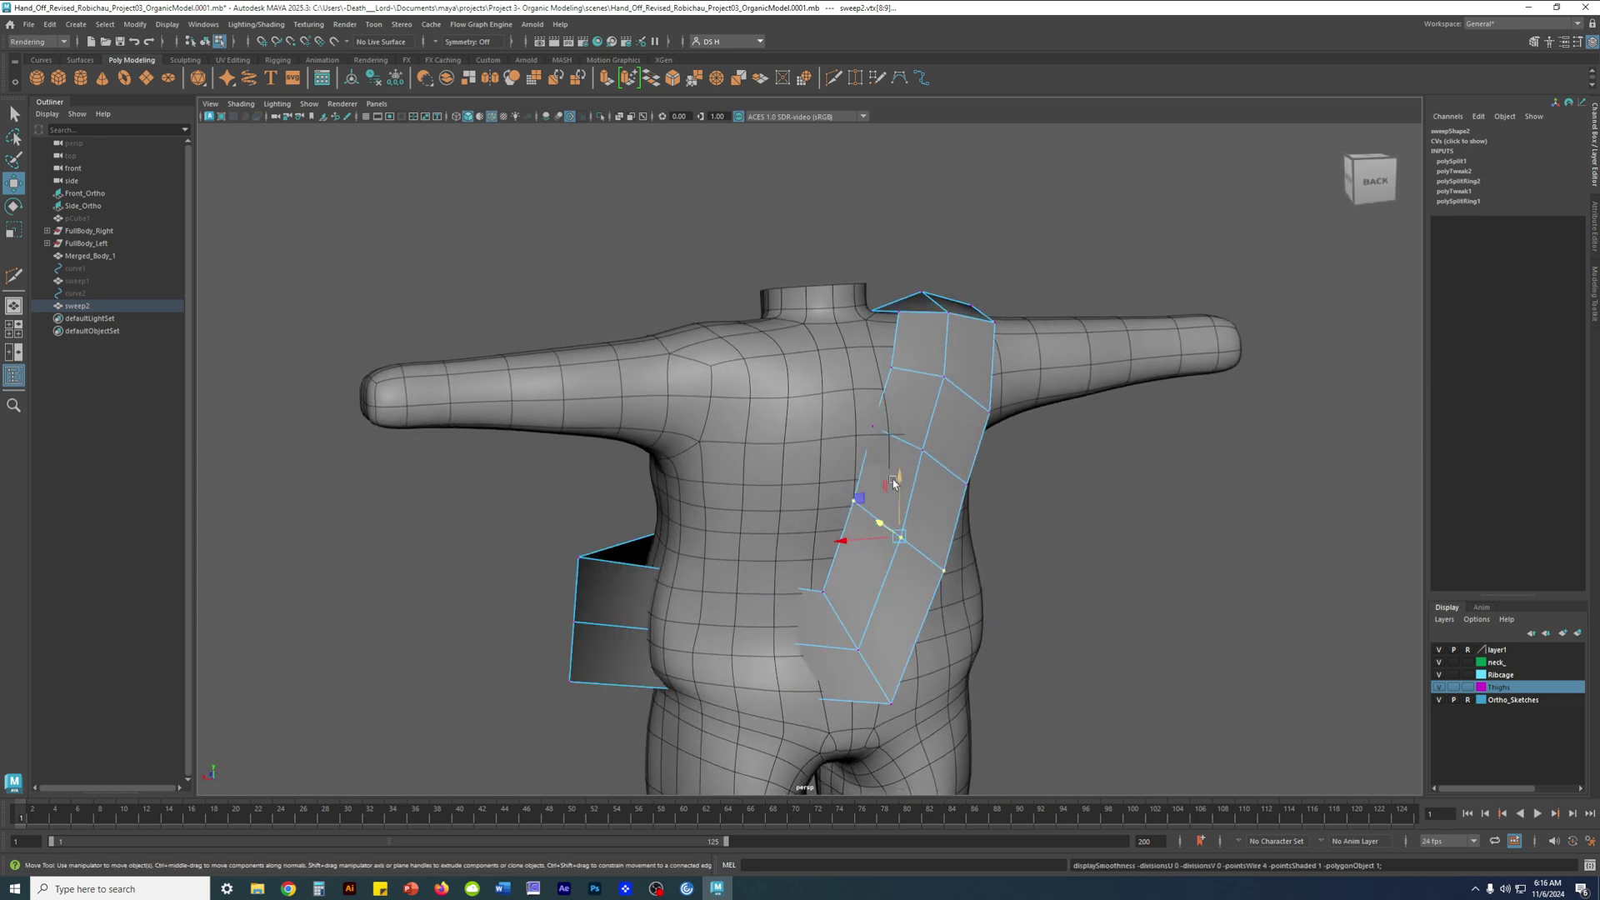
pyautogui.press('e')
pyautogui.keyDown('alt'); pyautogui.moveTo(975, 528); pyautogui.dragTo(905, 581); pyautogui.keyUp('alt')
pyautogui.press('r')
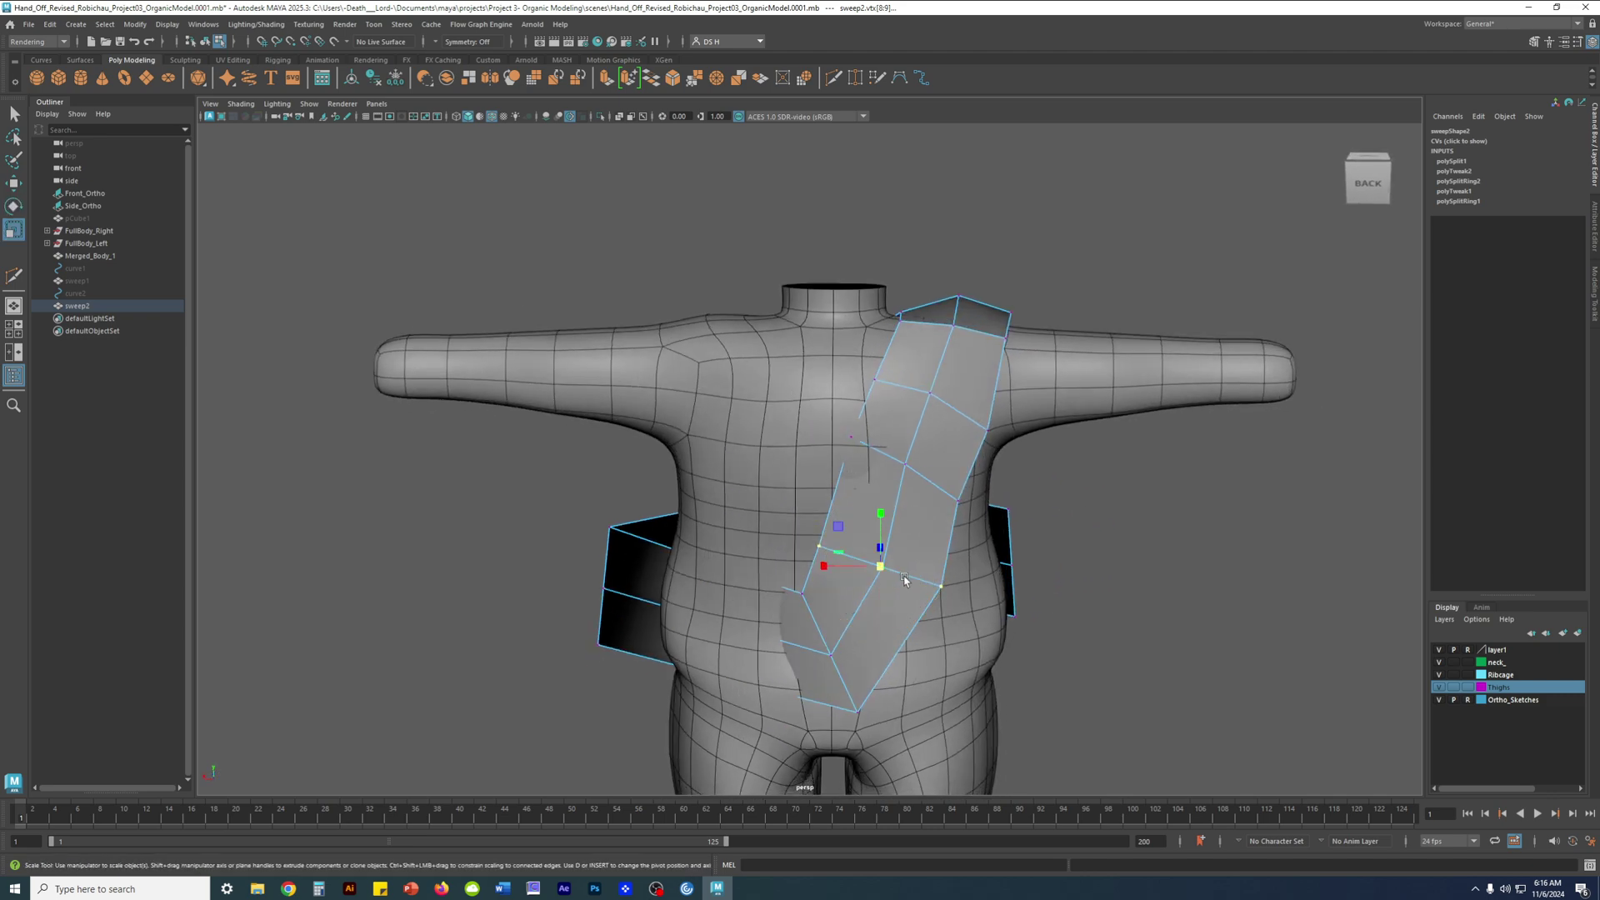
pyautogui.press('3')
# Adjust the sash's outer-edge vertices on the upper back and raise the one behind the shoulder
pyautogui.click(846, 440)
pyautogui.keyDown('alt'); pyautogui.moveTo(845, 440); pyautogui.dragTo(908, 442); pyautogui.keyUp('alt')
pyautogui.press('w')
pyautogui.keyDown('alt'); pyautogui.moveTo(1009, 477); pyautogui.dragTo(956, 545); pyautogui.keyUp('alt')
pyautogui.click(967, 498)
pyautogui.moveTo(954, 460); pyautogui.dragTo(925, 390)
pyautogui.click(978, 389)
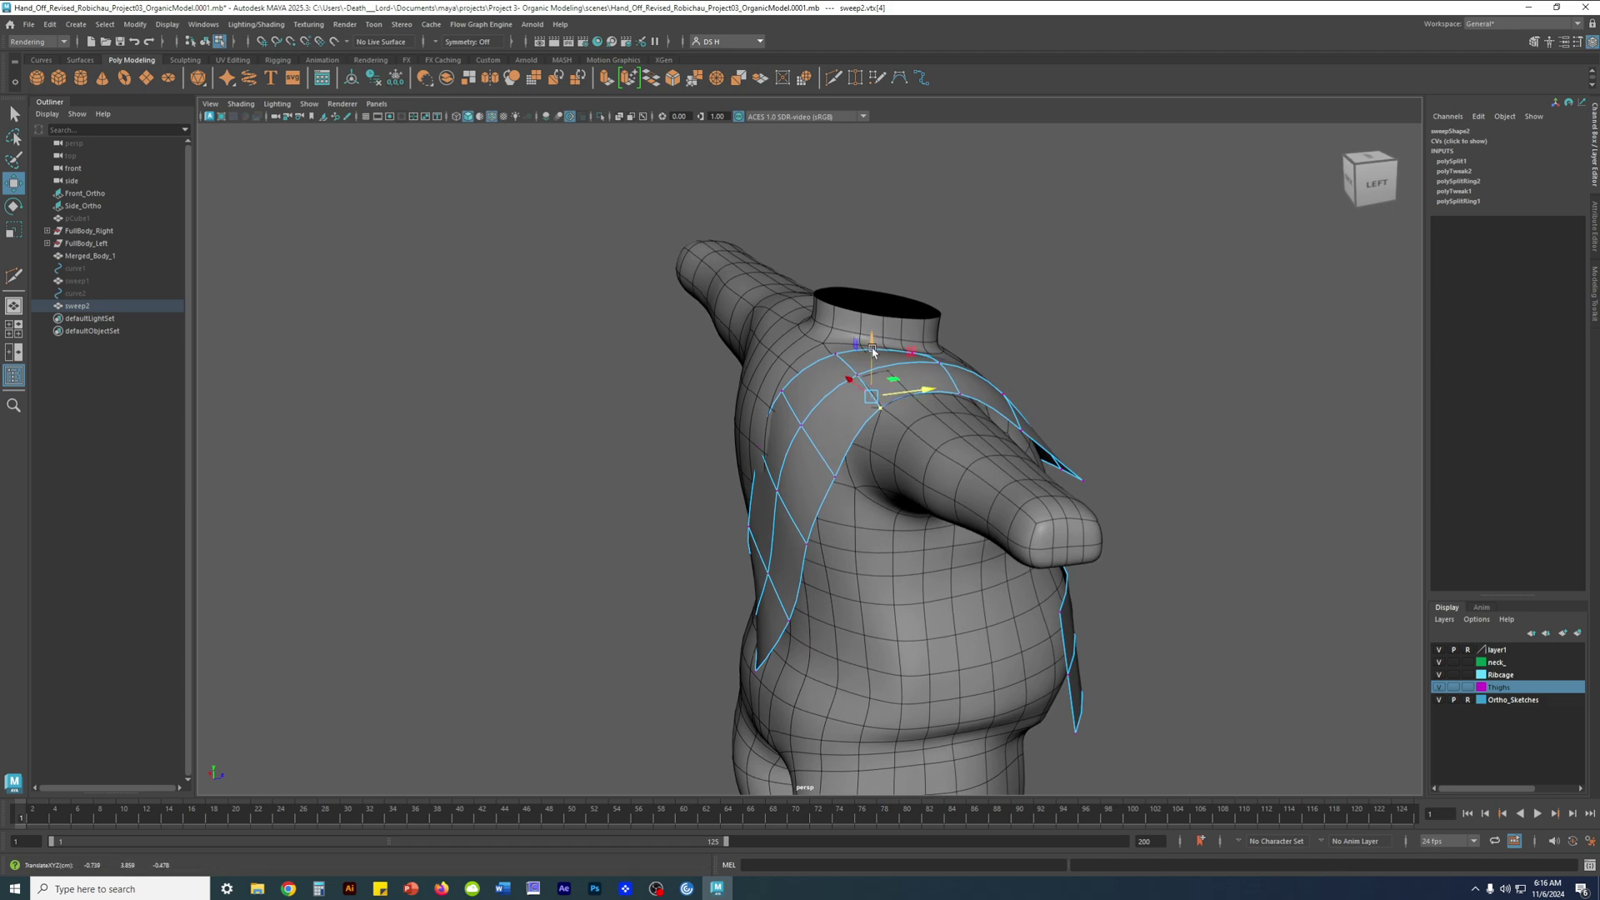
pyautogui.moveTo(870, 340); pyautogui.dragTo(871, 339)
# Adjust the outer-edge vertices further down the back to smooth the sash's outline
pyautogui.keyDown('alt'); pyautogui.moveTo(843, 394); pyautogui.dragTo(958, 405); pyautogui.keyUp('alt')
pyautogui.click(882, 442)
pyautogui.keyDown('alt'); pyautogui.moveTo(883, 443); pyautogui.dragTo(1075, 489); pyautogui.keyUp('alt')
pyautogui.press('F8')
pyautogui.click(1080, 452)
pyautogui.keyDown('alt'); pyautogui.moveTo(874, 500); pyautogui.dragTo(792, 667); pyautogui.keyUp('alt')
pyautogui.click(817, 511)
pyautogui.press('F8')
pyautogui.click(818, 508)
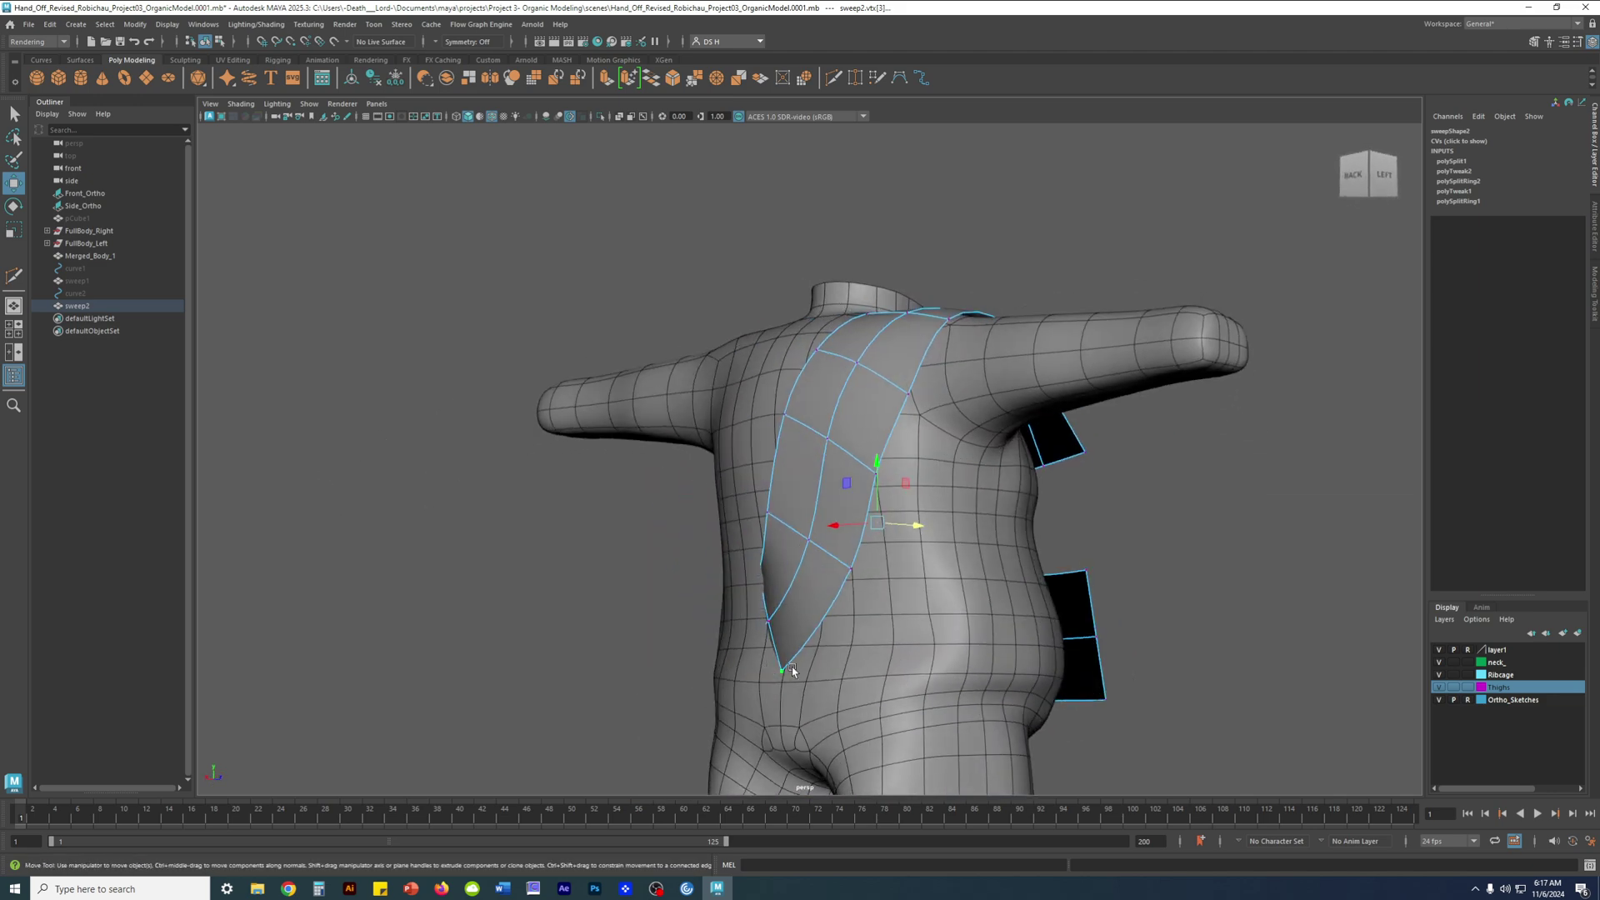
# Raise the outer corner of the sash's front end and fit its other chest vertices to the body
pyautogui.keyDown('alt'); pyautogui.moveTo(1185, 529); pyautogui.dragTo(691, 437); pyautogui.keyUp('alt')
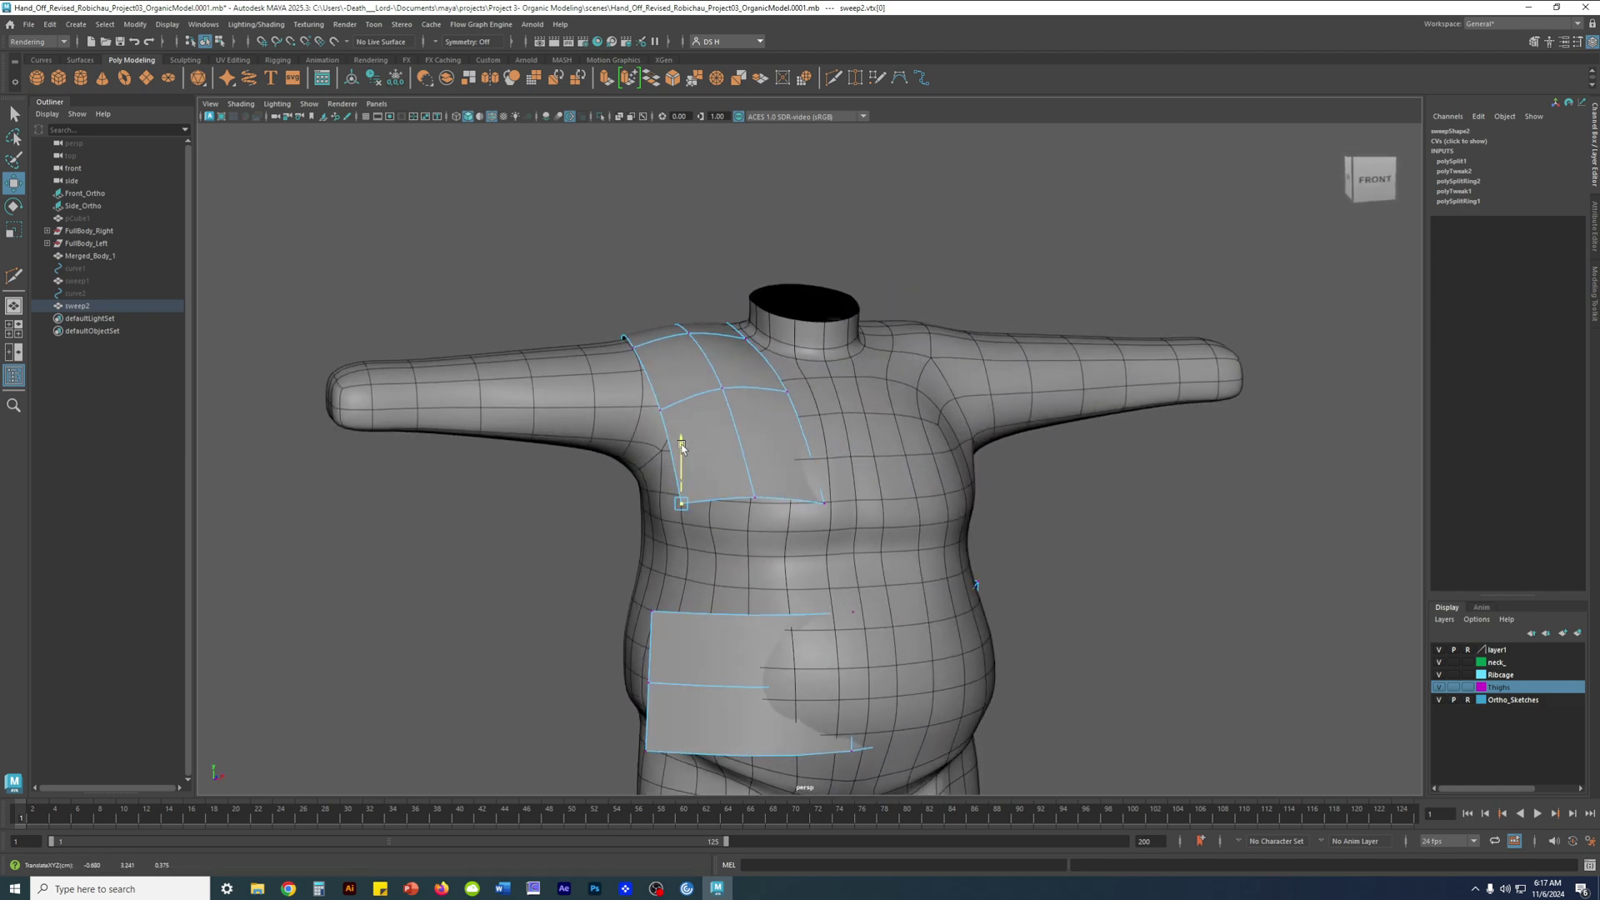
pyautogui.click(756, 494)
pyautogui.keyDown('alt'); pyautogui.moveTo(755, 494); pyautogui.dragTo(915, 469); pyautogui.keyUp('alt')
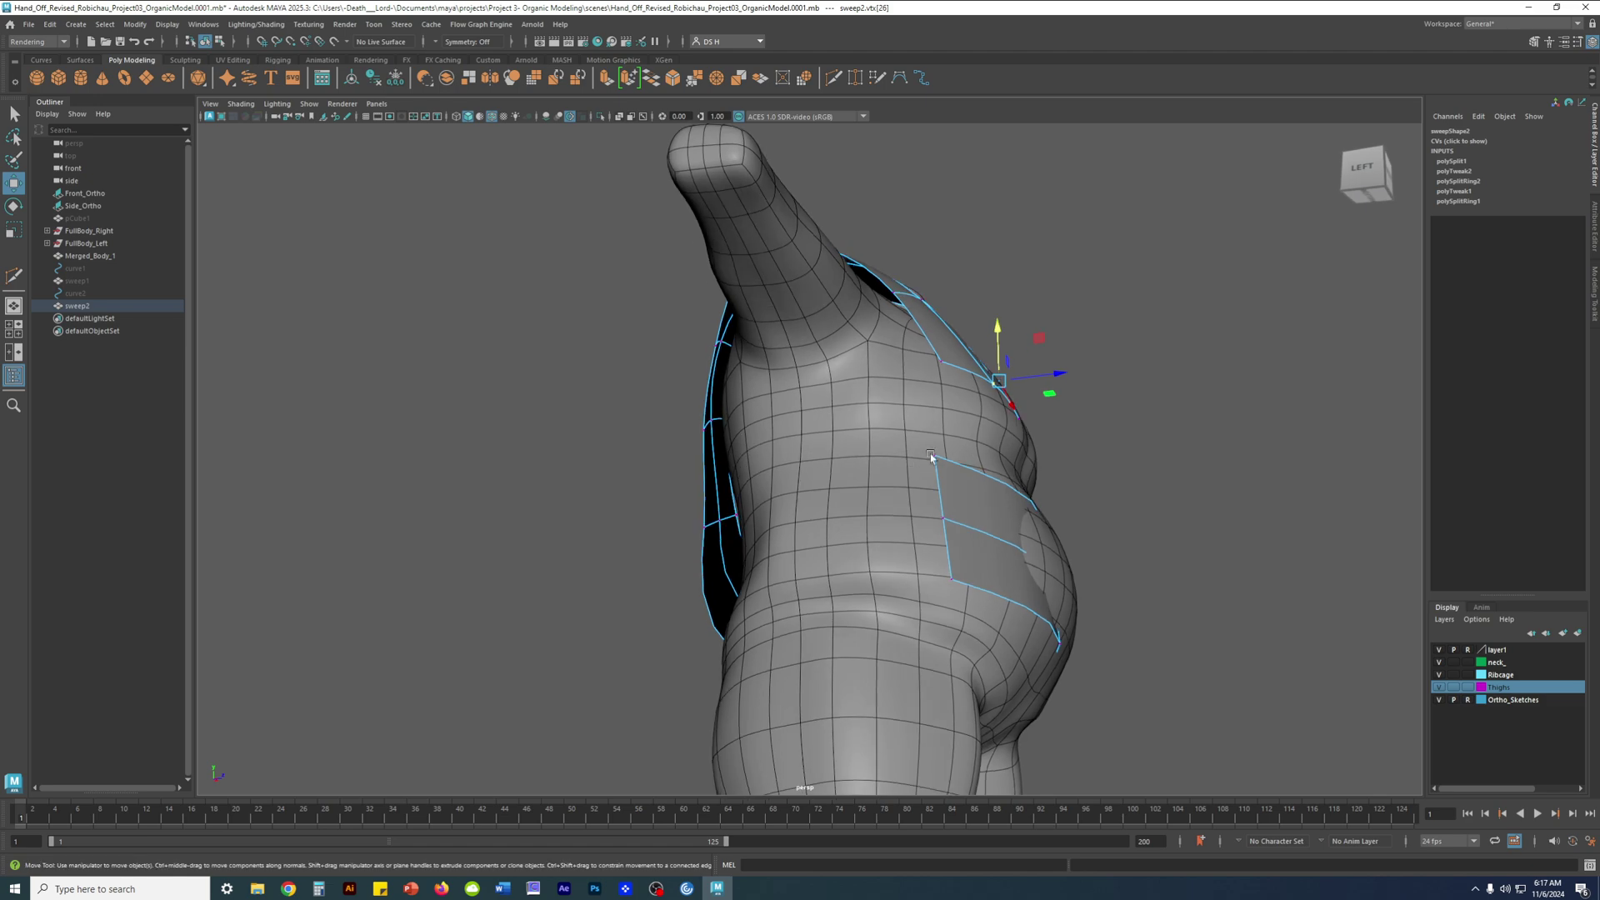
pyautogui.keyDown('alt'); pyautogui.moveTo(1033, 379); pyautogui.dragTo(931, 449); pyautogui.keyUp('alt')
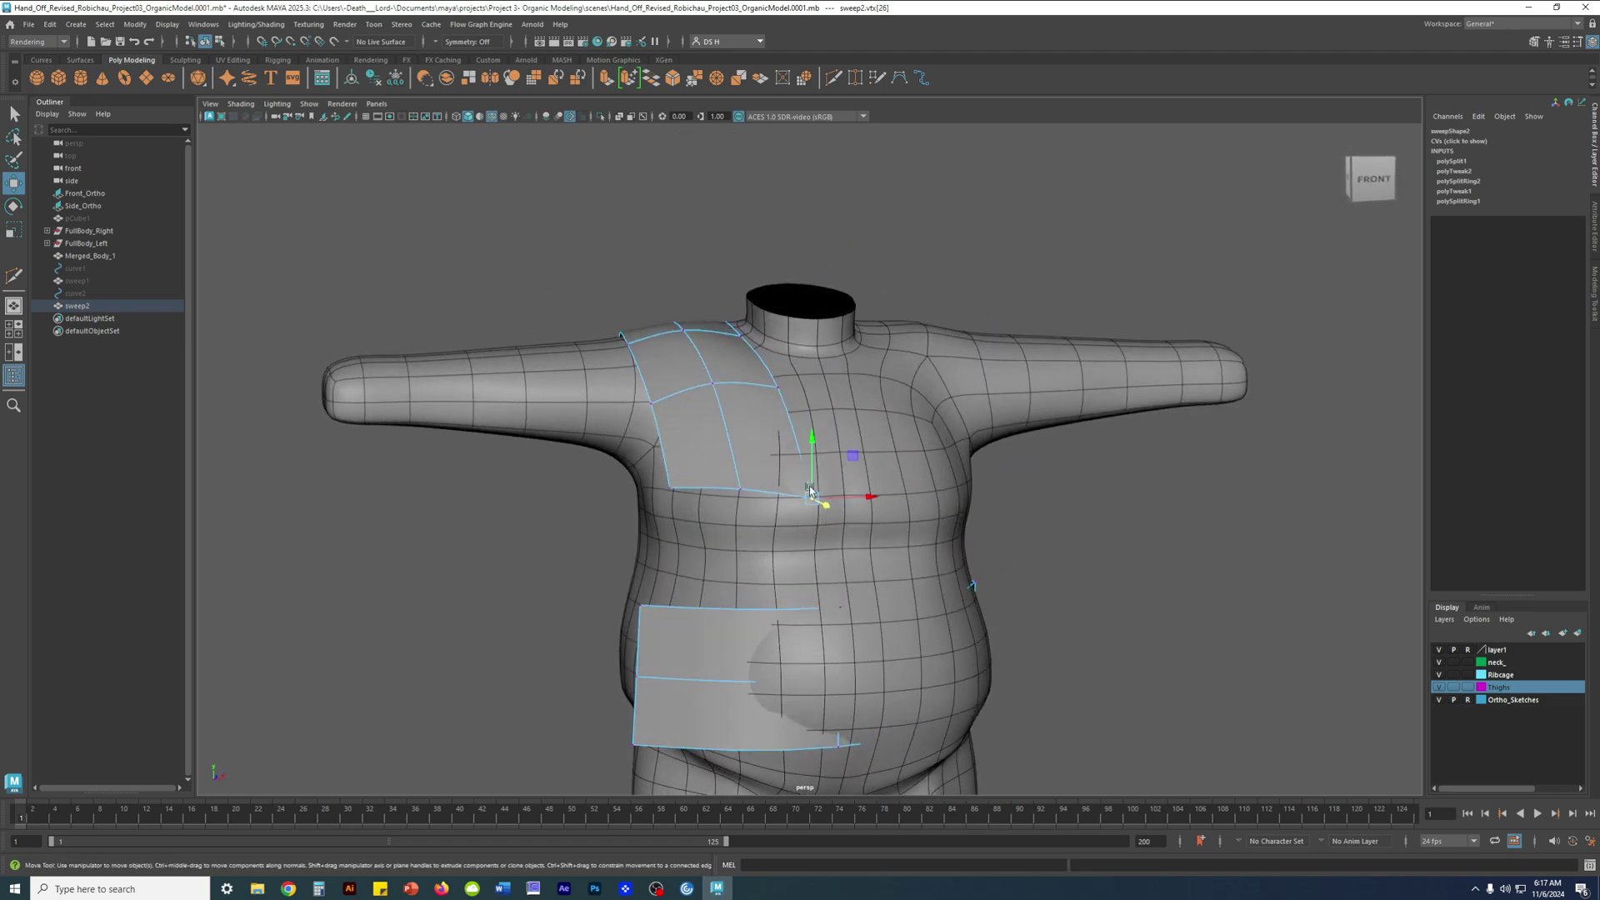
pyautogui.keyDown('alt'); pyautogui.moveTo(813, 440); pyautogui.dragTo(837, 533); pyautogui.keyUp('alt')
pyautogui.moveTo(850, 639); pyautogui.dragTo(1018, 546)
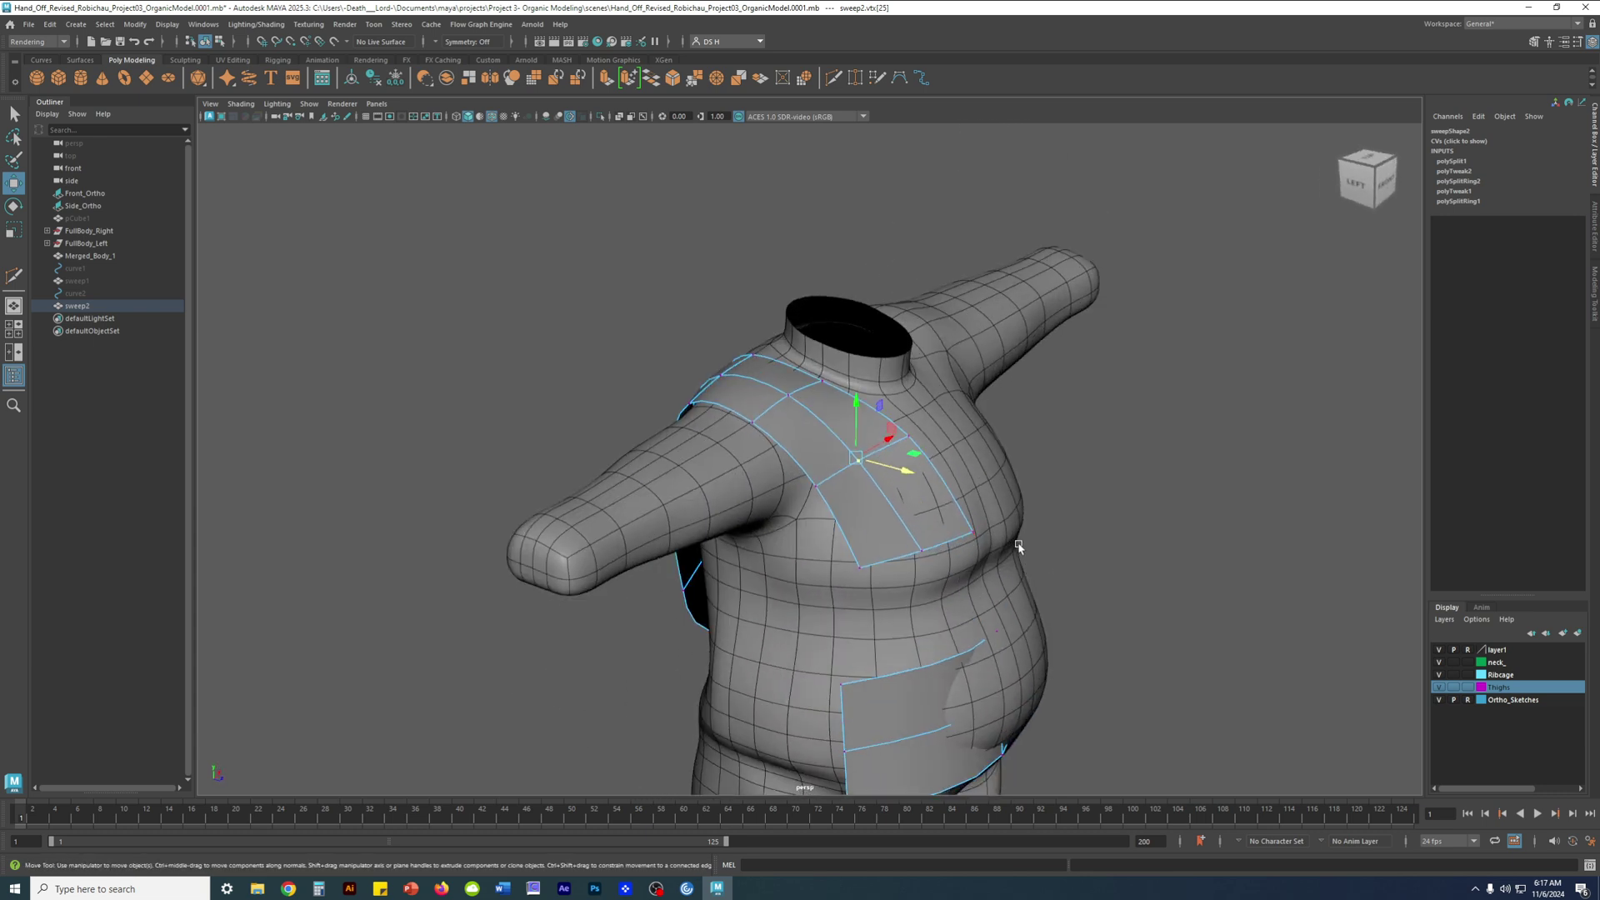
pyautogui.keyDown('alt'); pyautogui.moveTo(1037, 464); pyautogui.dragTo(927, 609); pyautogui.keyUp('alt')
pyautogui.click(1089, 596)
# Nudge the centre vertex at the shoulder top and move the front end's inner corner vertex towards the chest's centre
pyautogui.keyDown('alt'); pyautogui.moveTo(1089, 596); pyautogui.dragTo(942, 389); pyautogui.keyUp('alt')
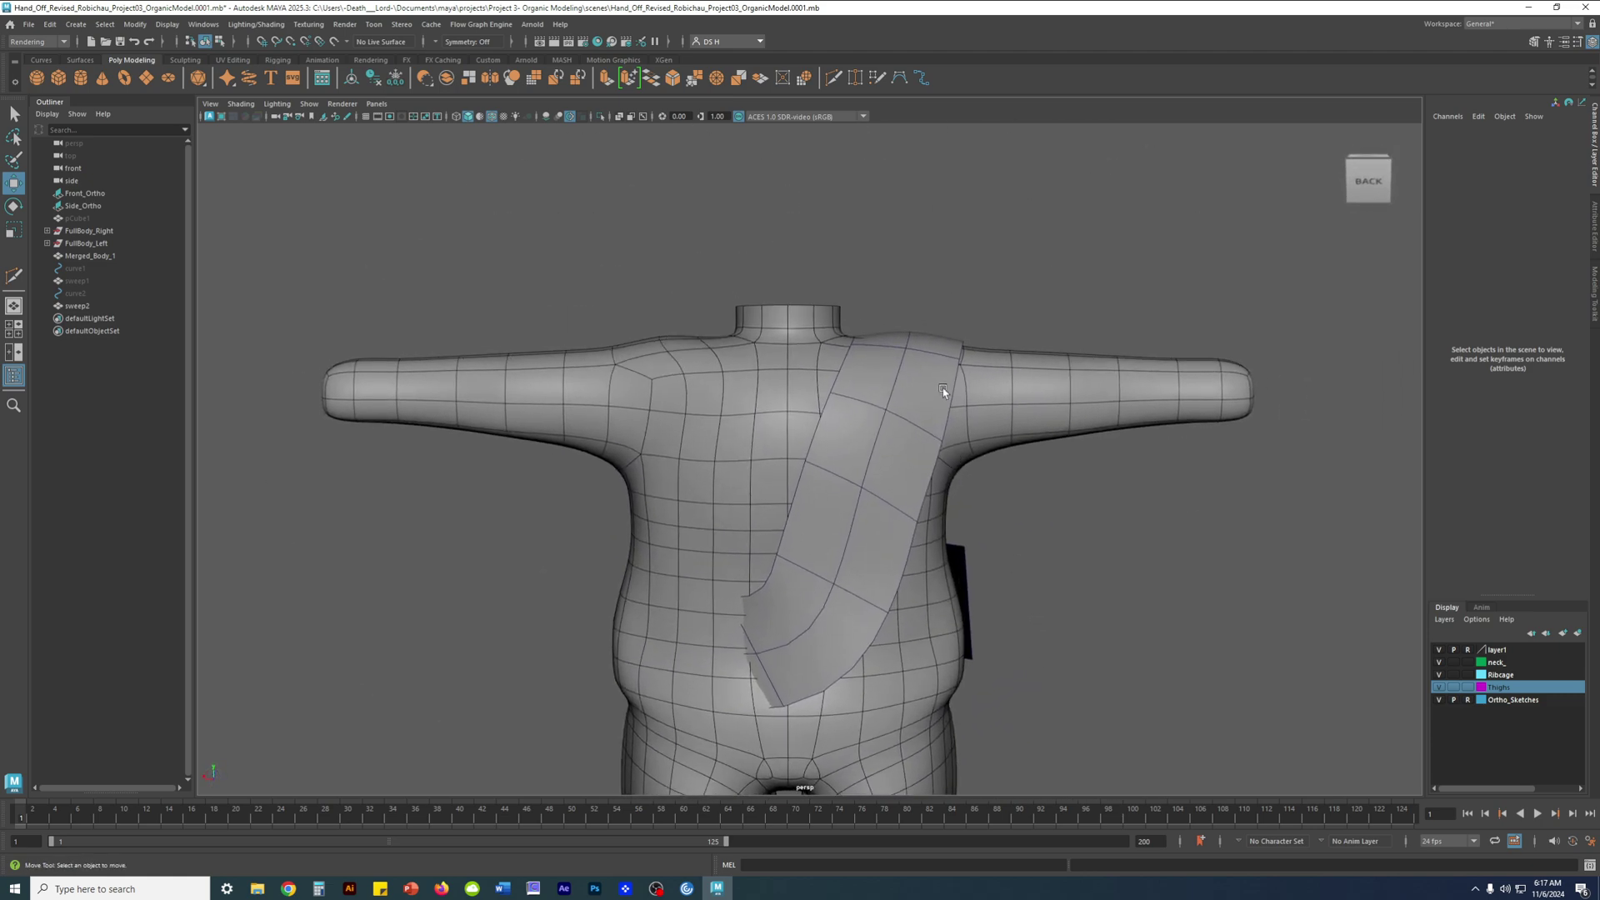
pyautogui.click(942, 388)
pyautogui.press('F9')
pyautogui.press('3')
pyautogui.moveTo(904, 348); pyautogui.dragTo(912, 351)
pyautogui.keyDown('alt'); pyautogui.moveTo(785, 462); pyautogui.dragTo(878, 394); pyautogui.keyUp('alt')
pyautogui.click(838, 487)
pyautogui.moveTo(884, 486); pyautogui.dragTo(906, 486)
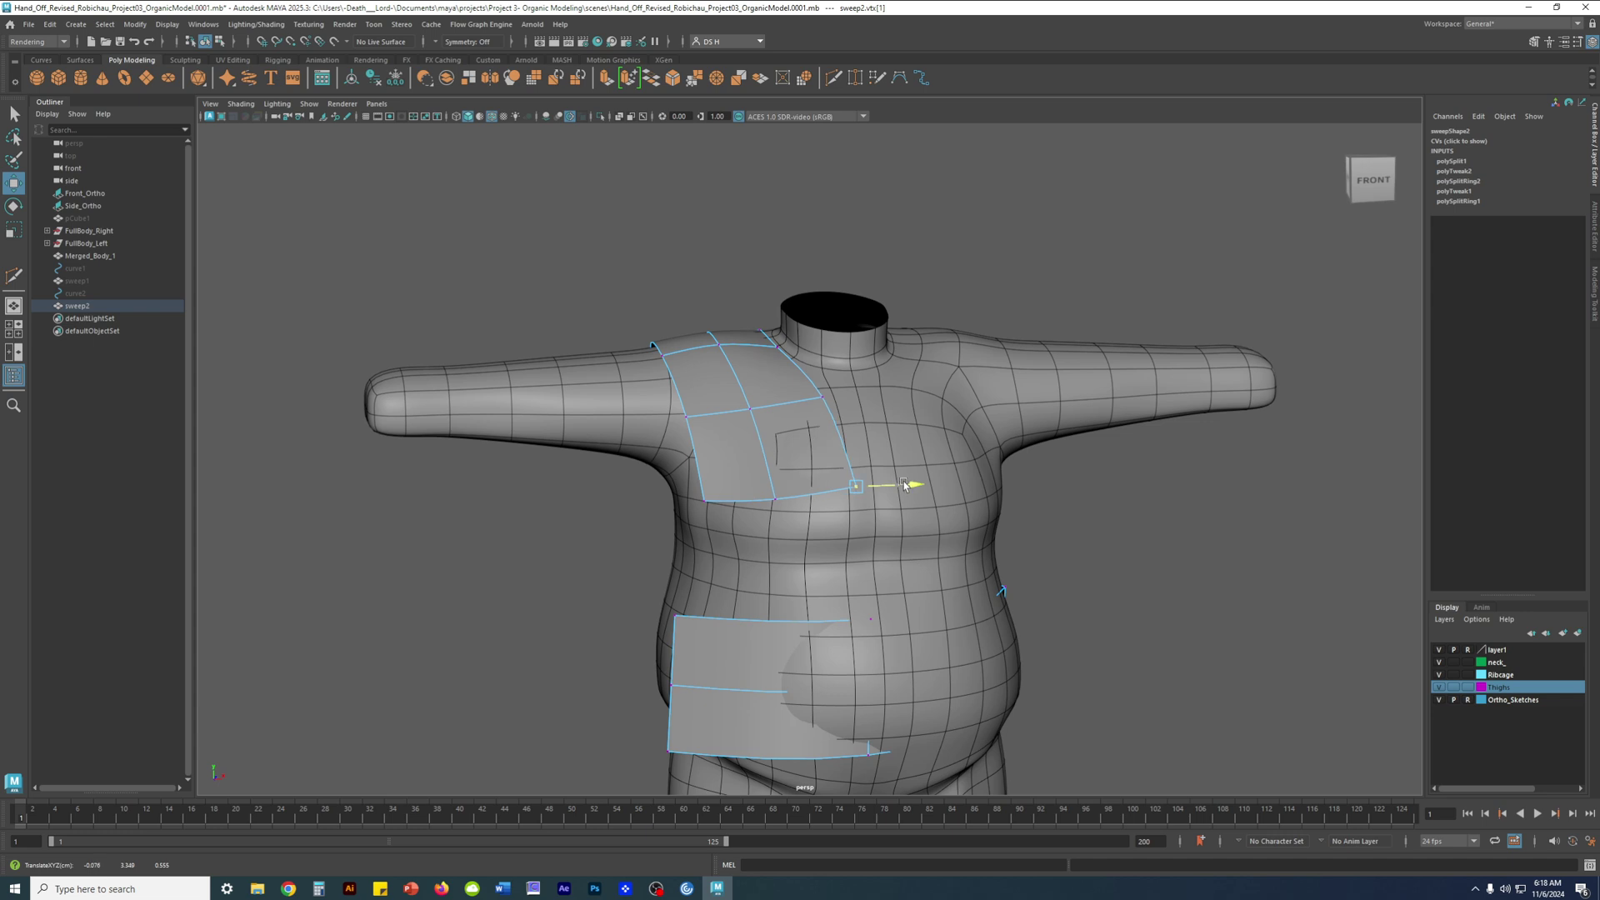
# Select the sash's lengthwise centre edge loop and move it sideways towards the band's outer edge
pyautogui.keyDown('alt'); pyautogui.moveTo(807, 468); pyautogui.dragTo(731, 519); pyautogui.keyUp('alt')
pyautogui.press('F10')
pyautogui.click(735, 433)
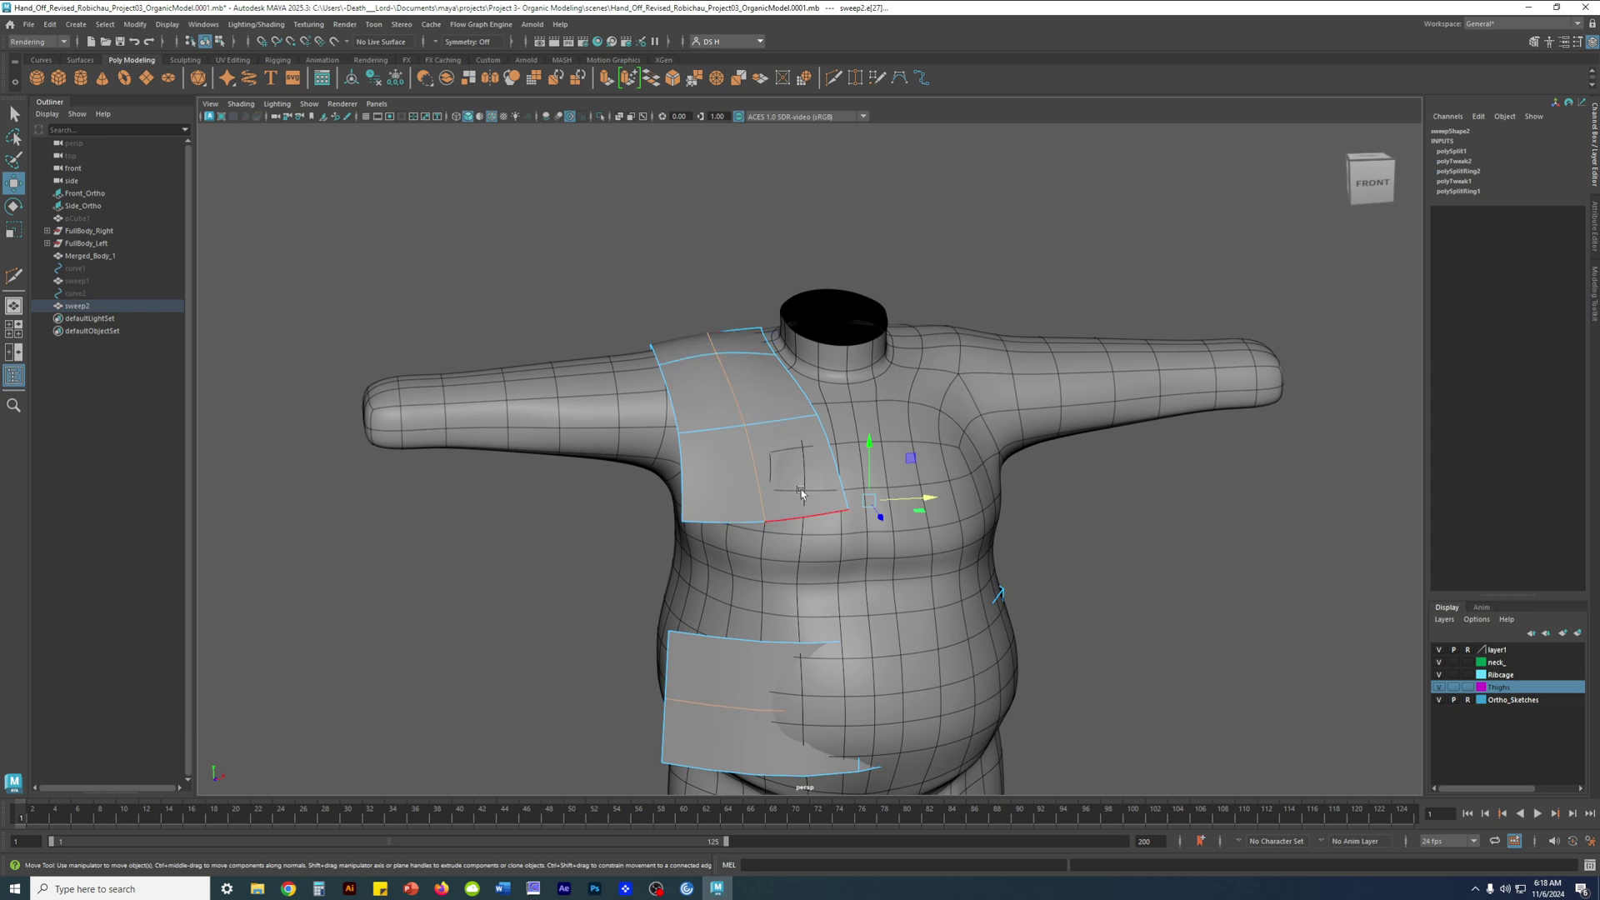
pyautogui.click(1103, 193)
pyautogui.moveTo(1099, 269)
pyautogui.click(1179, 279)
pyautogui.moveTo(924, 501); pyautogui.dragTo(920, 500)
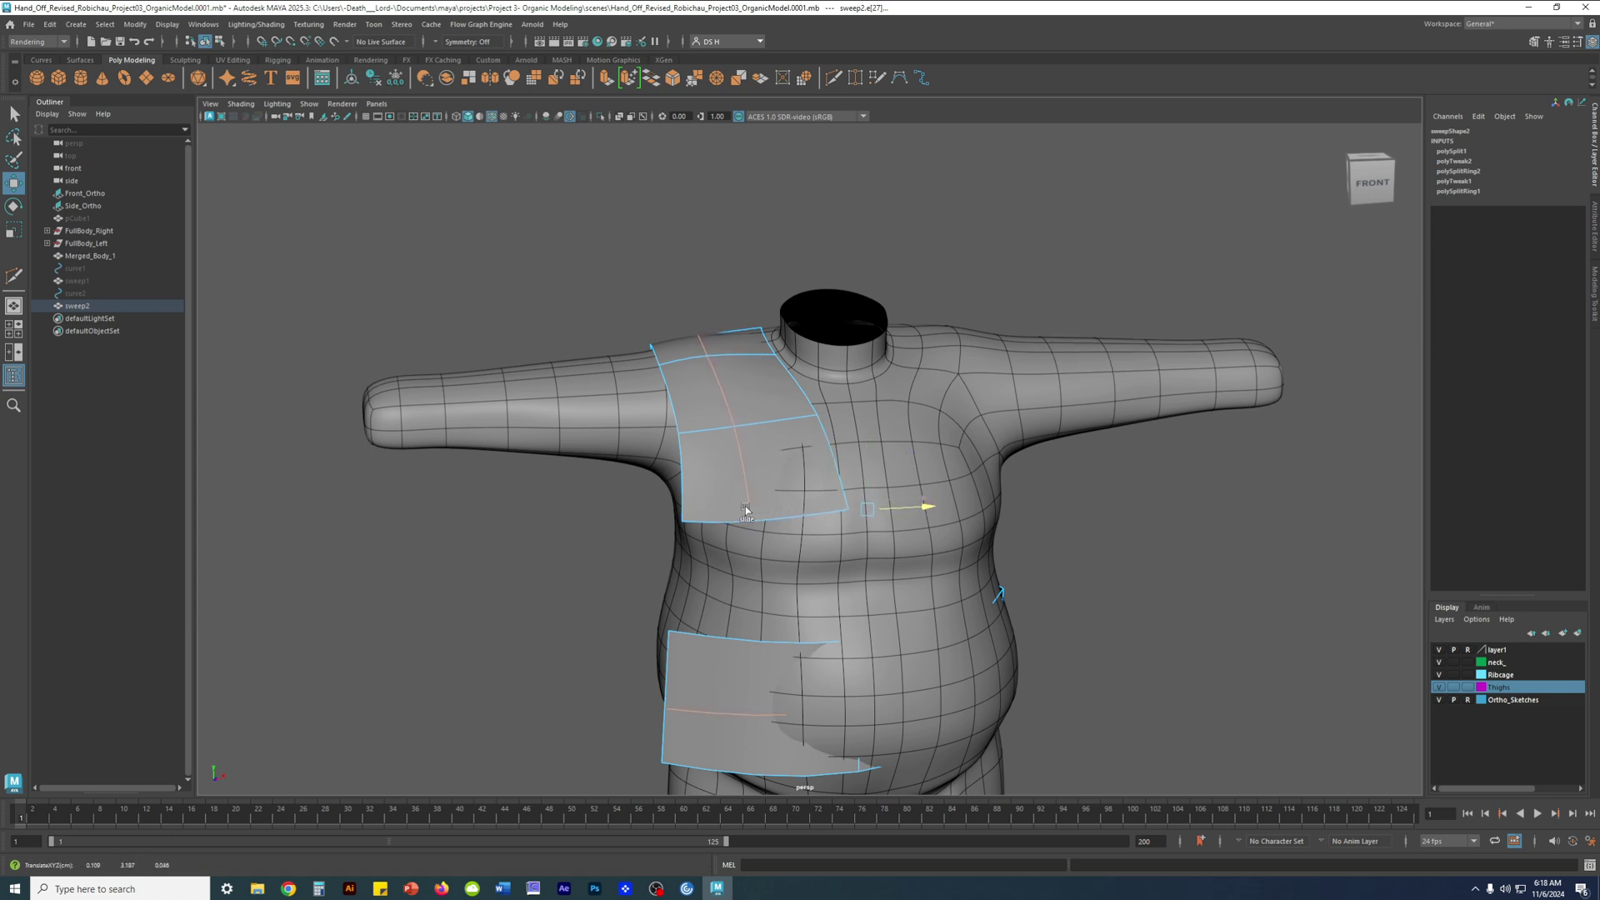
pyautogui.keyDown('alt'); pyautogui.moveTo(688, 476); pyautogui.dragTo(917, 460); pyautogui.keyUp('alt')
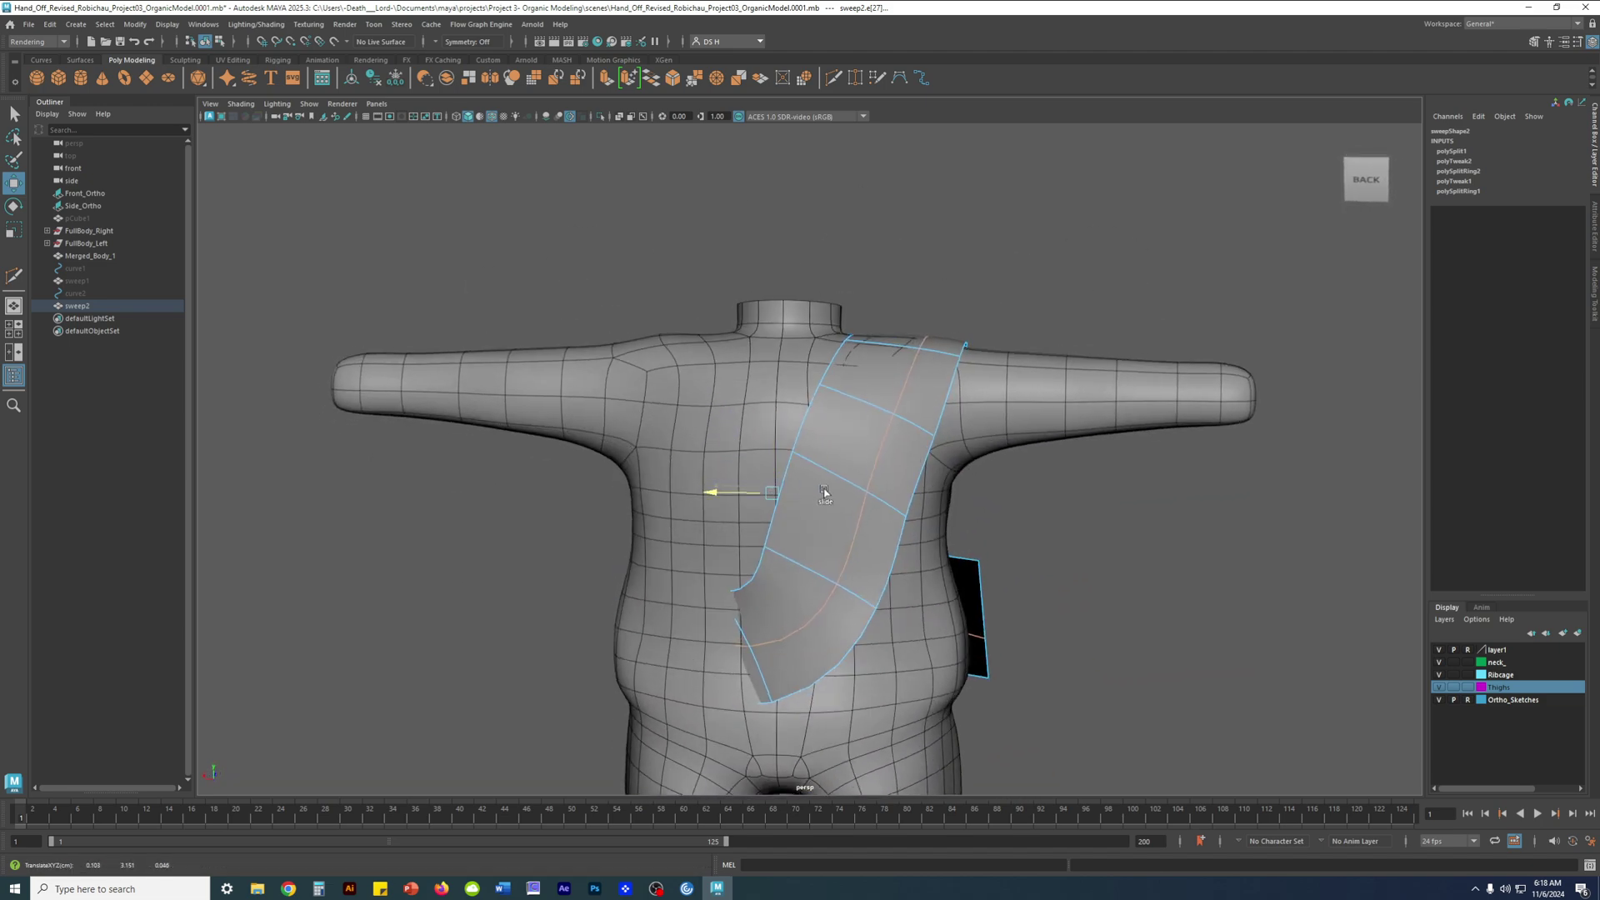
pyautogui.press('1')
pyautogui.keyDown('alt'); pyautogui.moveTo(754, 495); pyautogui.dragTo(893, 463); pyautogui.keyUp('alt')
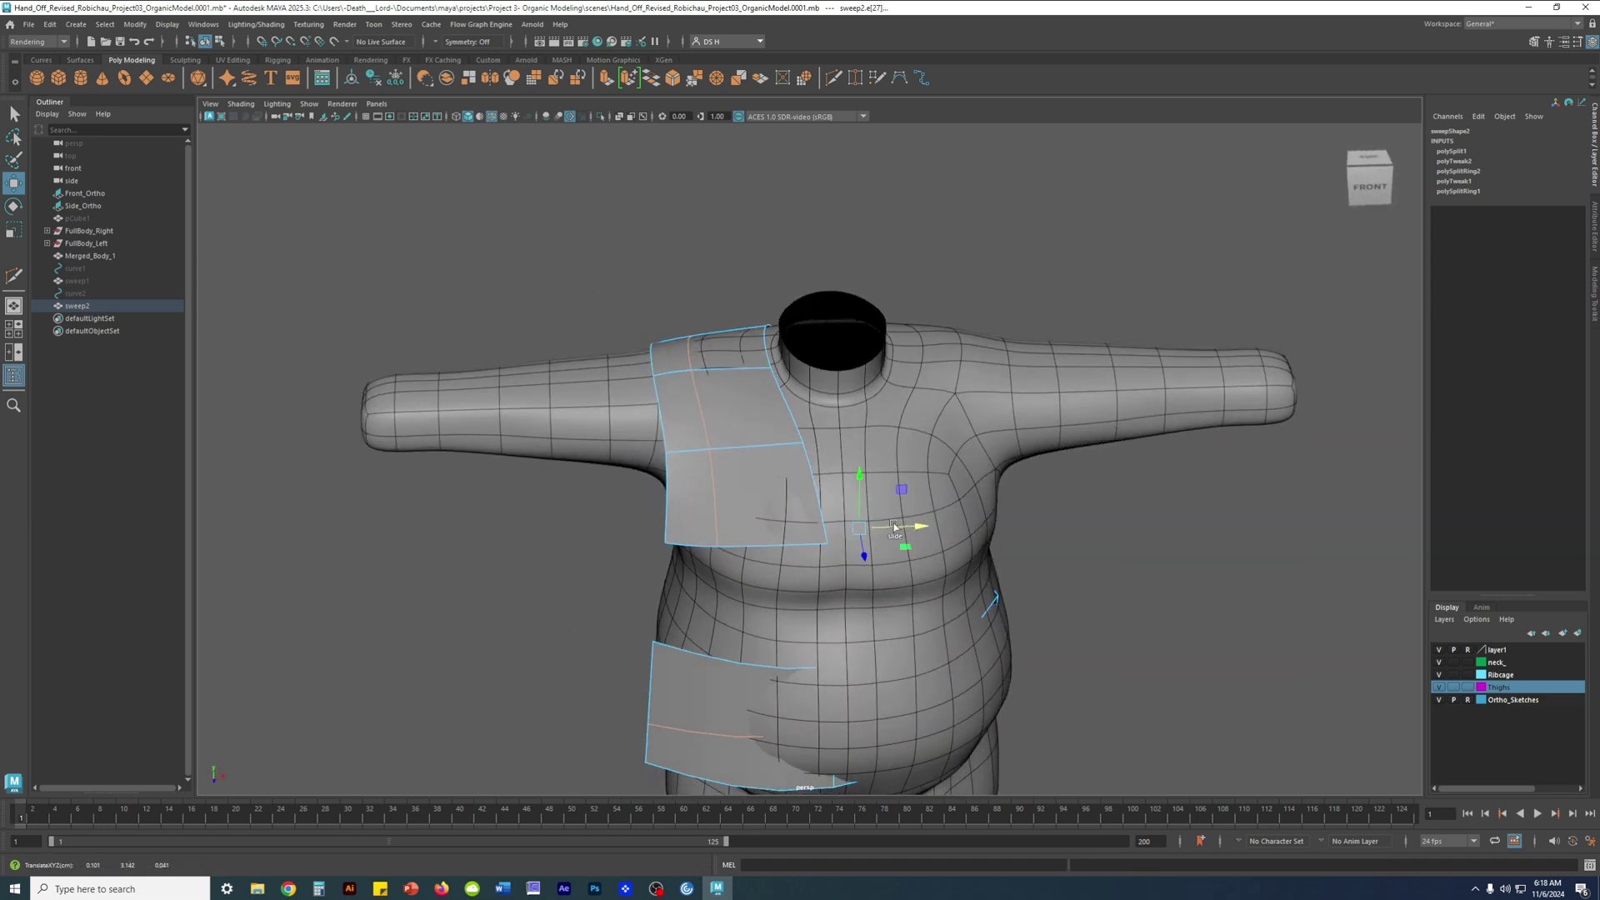
# Examine the sash around the waist and hips in smoothed, unsmoothed and wireframe display
pyautogui.press('F8')
pyautogui.click(734, 329)
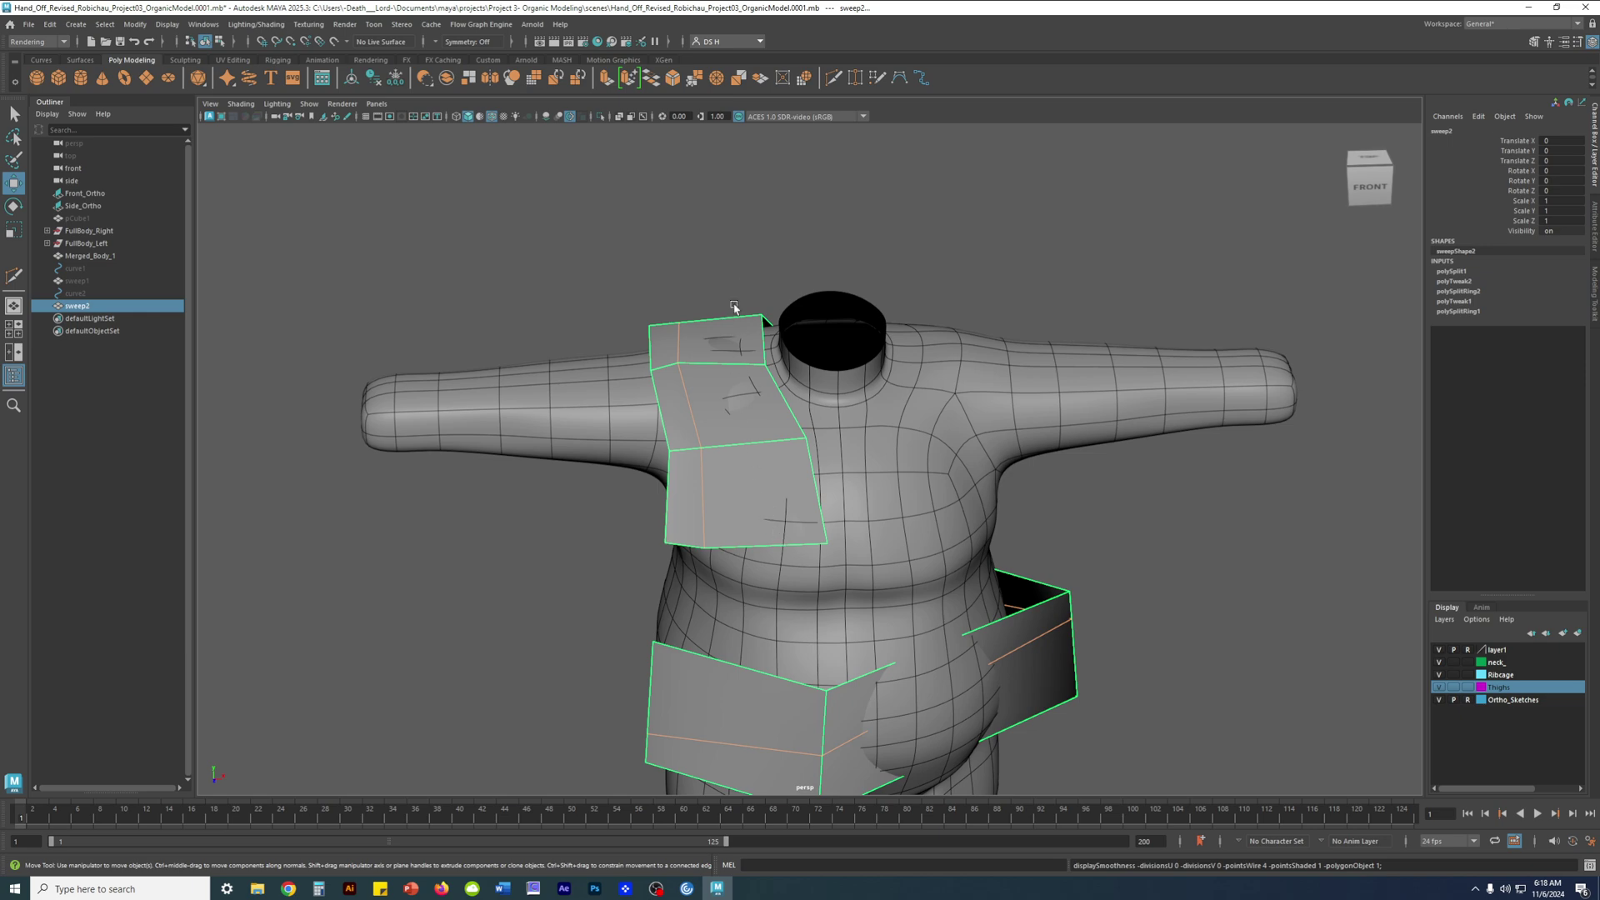
pyautogui.keyDown('alt'); pyautogui.moveTo(740, 308); pyautogui.dragTo(547, 496); pyautogui.keyUp('alt')
pyautogui.keyDown('alt'); pyautogui.moveTo(734, 319); pyautogui.dragTo(957, 317); pyautogui.keyUp('alt')
pyautogui.keyDown('alt'); pyautogui.moveTo(891, 413); pyautogui.dragTo(907, 339, button='middle'); pyautogui.keyUp('alt')
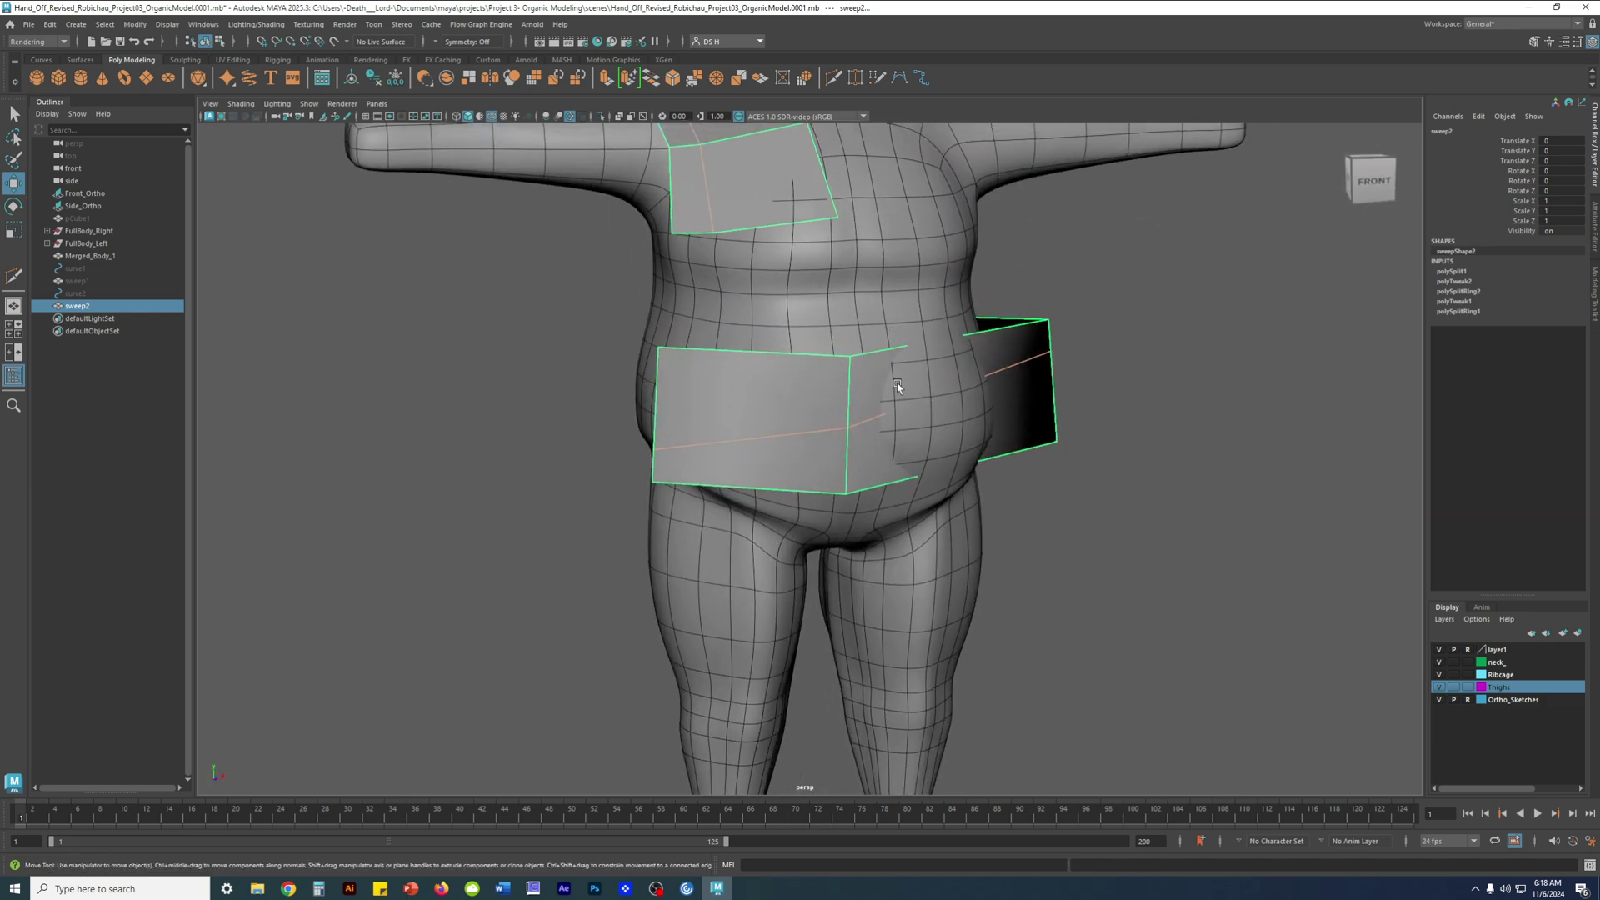
pyautogui.keyDown('alt'); pyautogui.moveTo(896, 387); pyautogui.dragTo(900, 419); pyautogui.keyUp('alt')
pyautogui.press('3')
pyautogui.keyDown('alt'); pyautogui.moveTo(1100, 327); pyautogui.dragTo(931, 329); pyautogui.keyUp('alt')
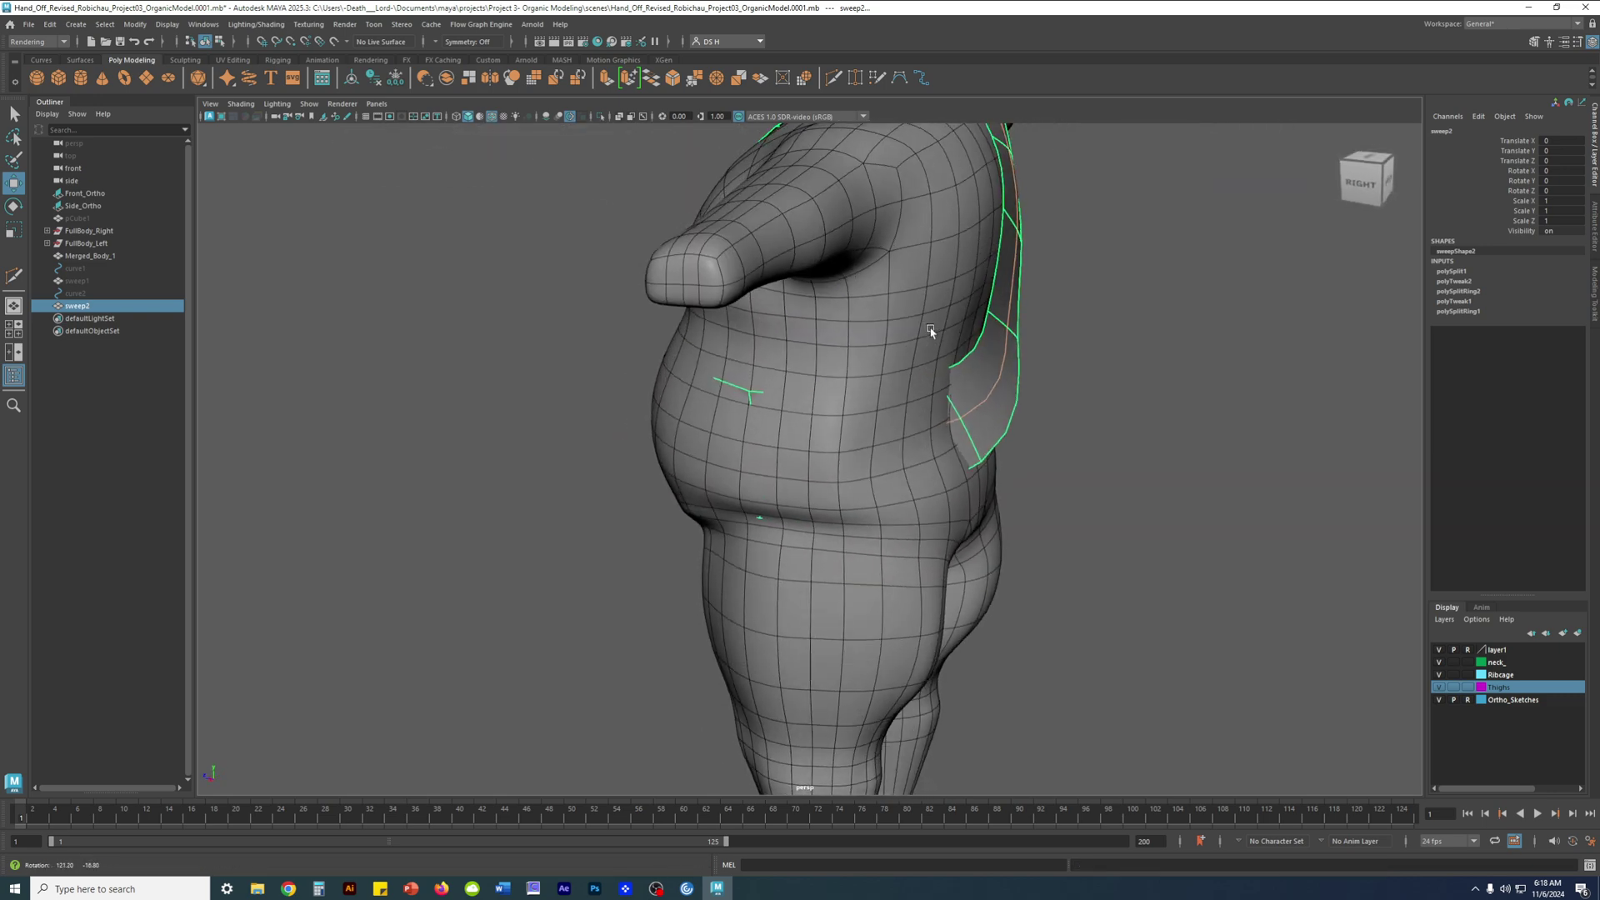
pyautogui.press('4')
pyautogui.press('1')
pyautogui.press('3')
pyautogui.press('5')
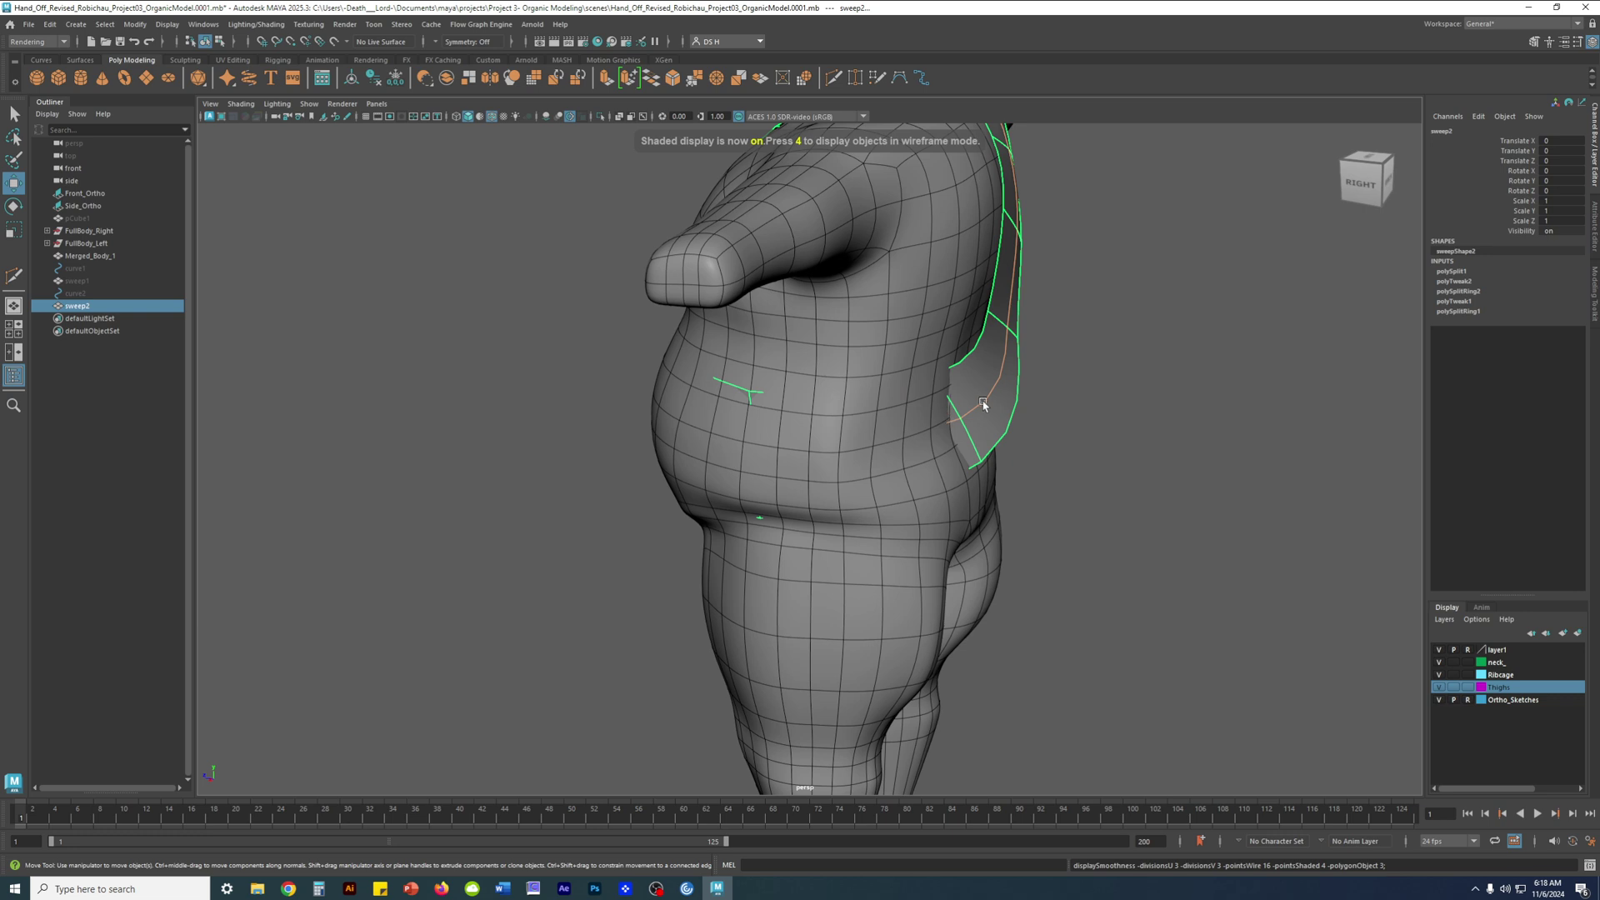
pyautogui.press('1')
pyautogui.click(1163, 278)
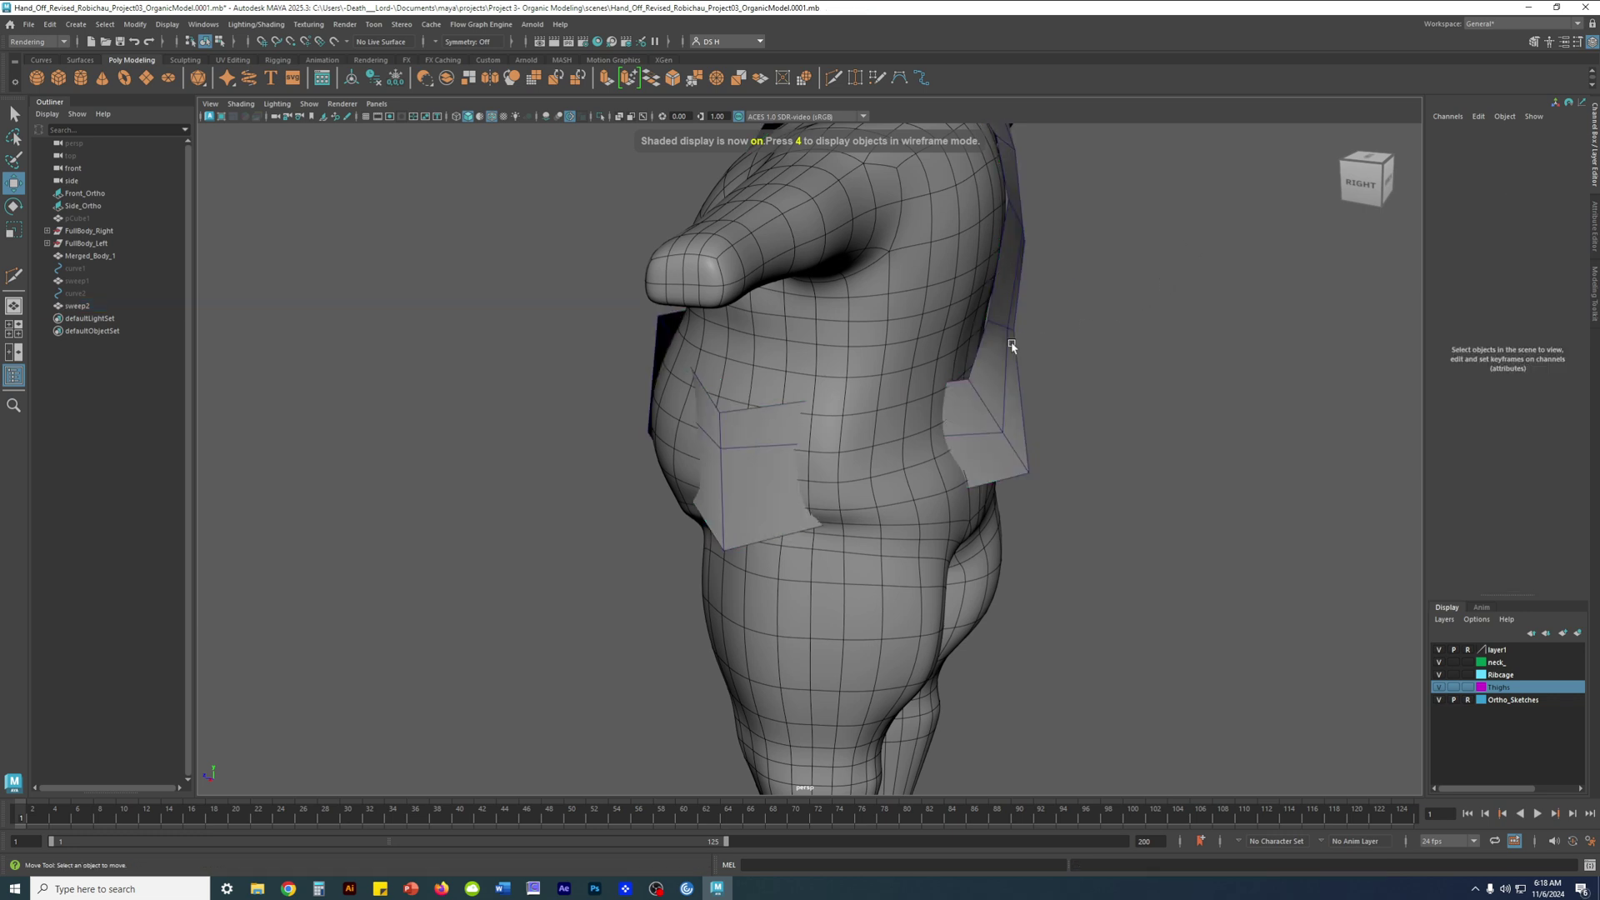
# Insert an edge loop across the sash at the side of the waist
pyautogui.click(986, 340)
pyautogui.keyDown('shift'); pyautogui.moveTo(987, 337); pyautogui.dragTo(927, 356, button='right'); pyautogui.keyUp('shift')
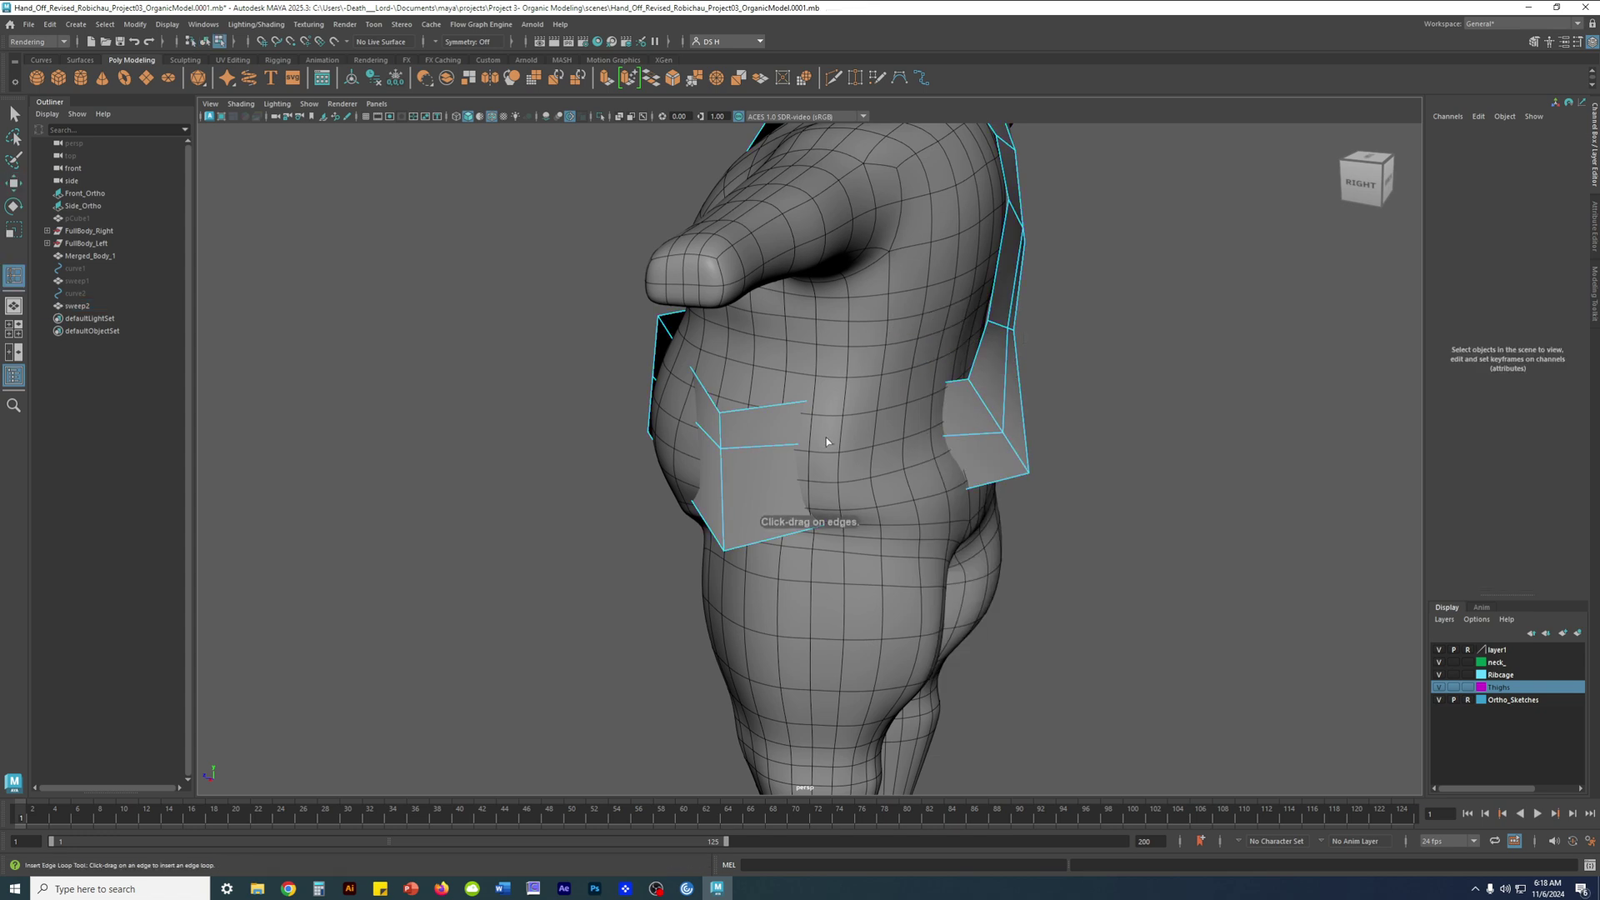
pyautogui.moveTo(783, 446); pyautogui.dragTo(862, 447)
pyautogui.press('w')
pyautogui.click(876, 412)
# Move the sash's cross row of vertices at the front side of the waist outward from the body
pyautogui.press('3')
pyautogui.press('4')
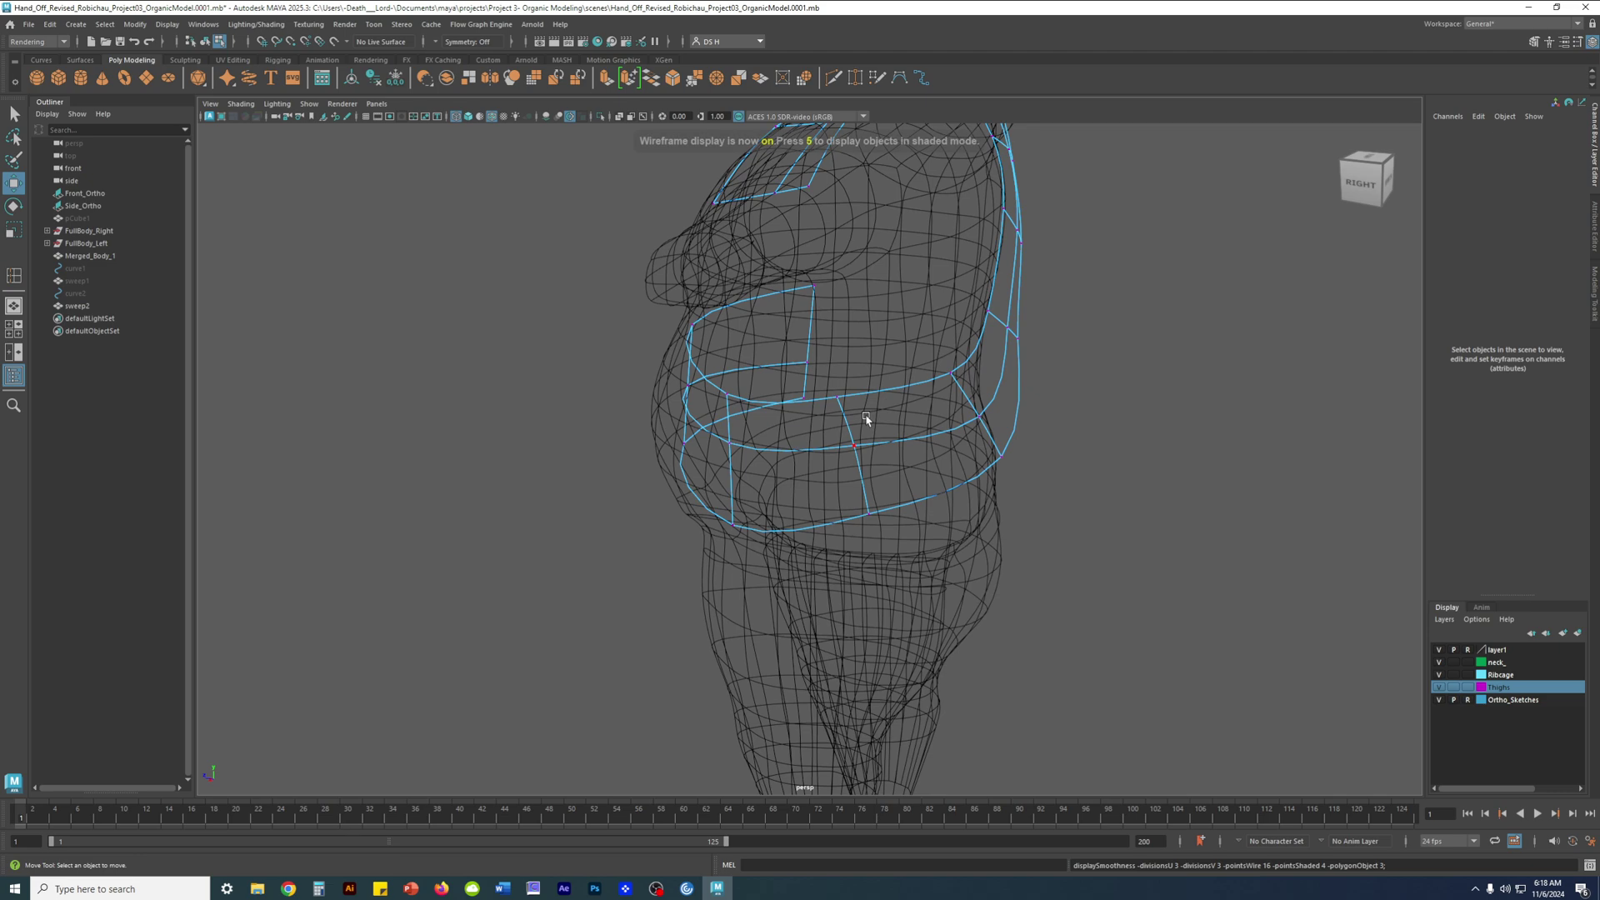
pyautogui.moveTo(874, 574); pyautogui.dragTo(816, 608)
pyautogui.press('5')
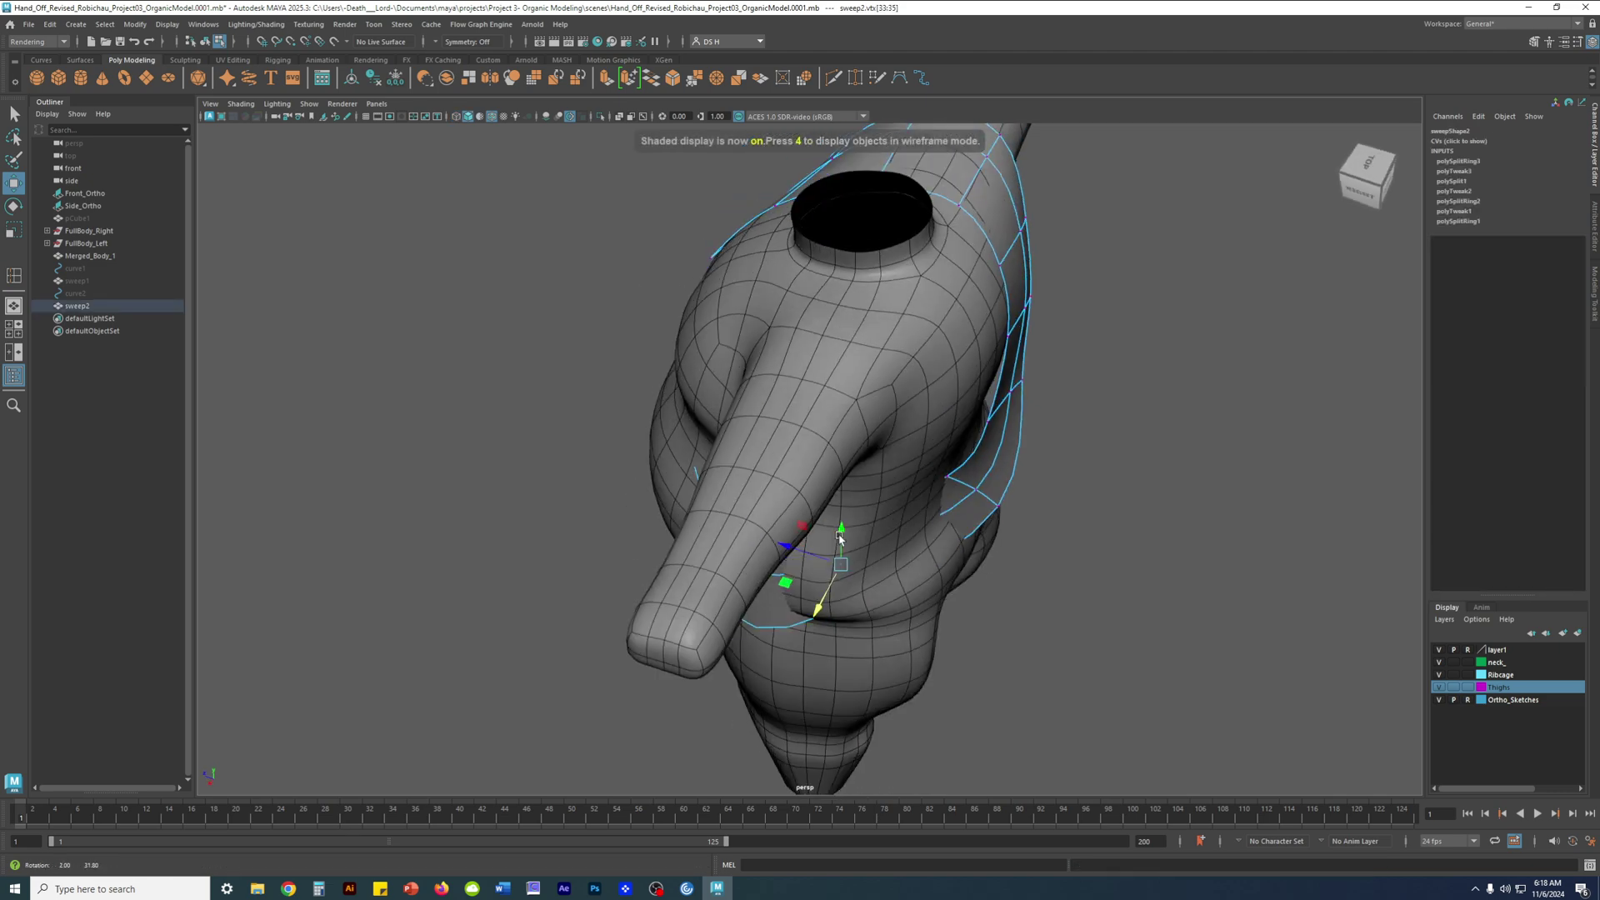
pyautogui.hotkey('ctrl', 'z')
pyautogui.moveTo(1133, 441); pyautogui.dragTo(1218, 518)
pyautogui.moveTo(836, 611); pyautogui.dragTo(940, 529)
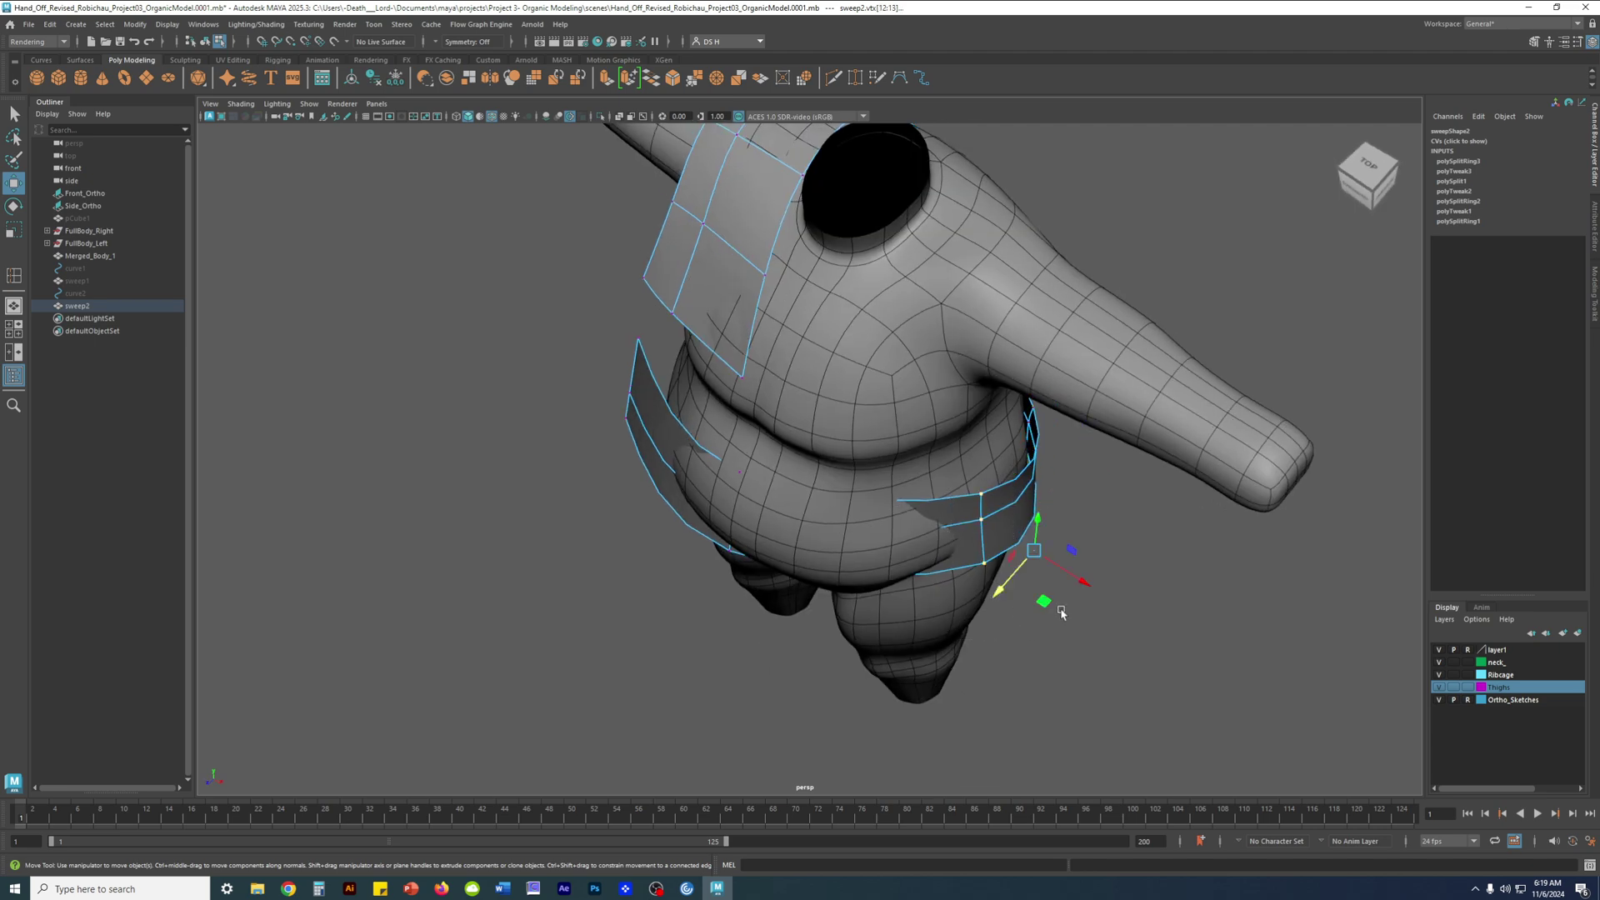
# Raise the centre vertex of the sash's cross row at the back side of the hip
pyautogui.press('1')
pyautogui.keyDown('alt'); pyautogui.moveTo(1098, 545); pyautogui.dragTo(910, 415); pyautogui.keyUp('alt')
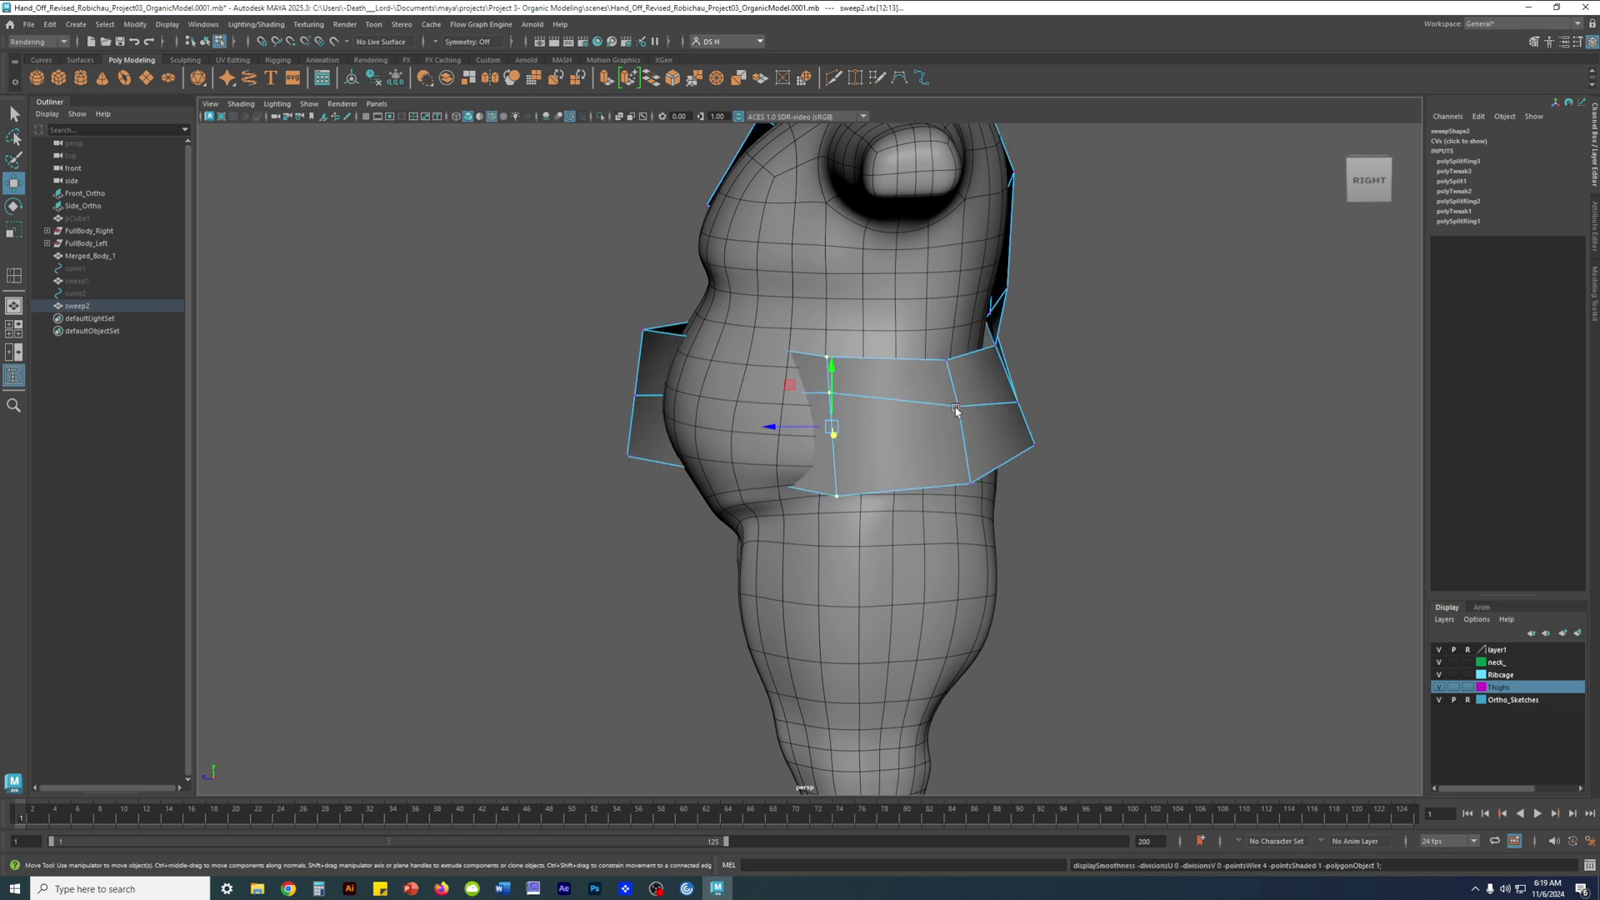
pyautogui.keyDown('alt'); pyautogui.moveTo(980, 392); pyautogui.dragTo(846, 395); pyautogui.keyUp('alt')
pyautogui.moveTo(732, 374); pyautogui.dragTo(732, 367)
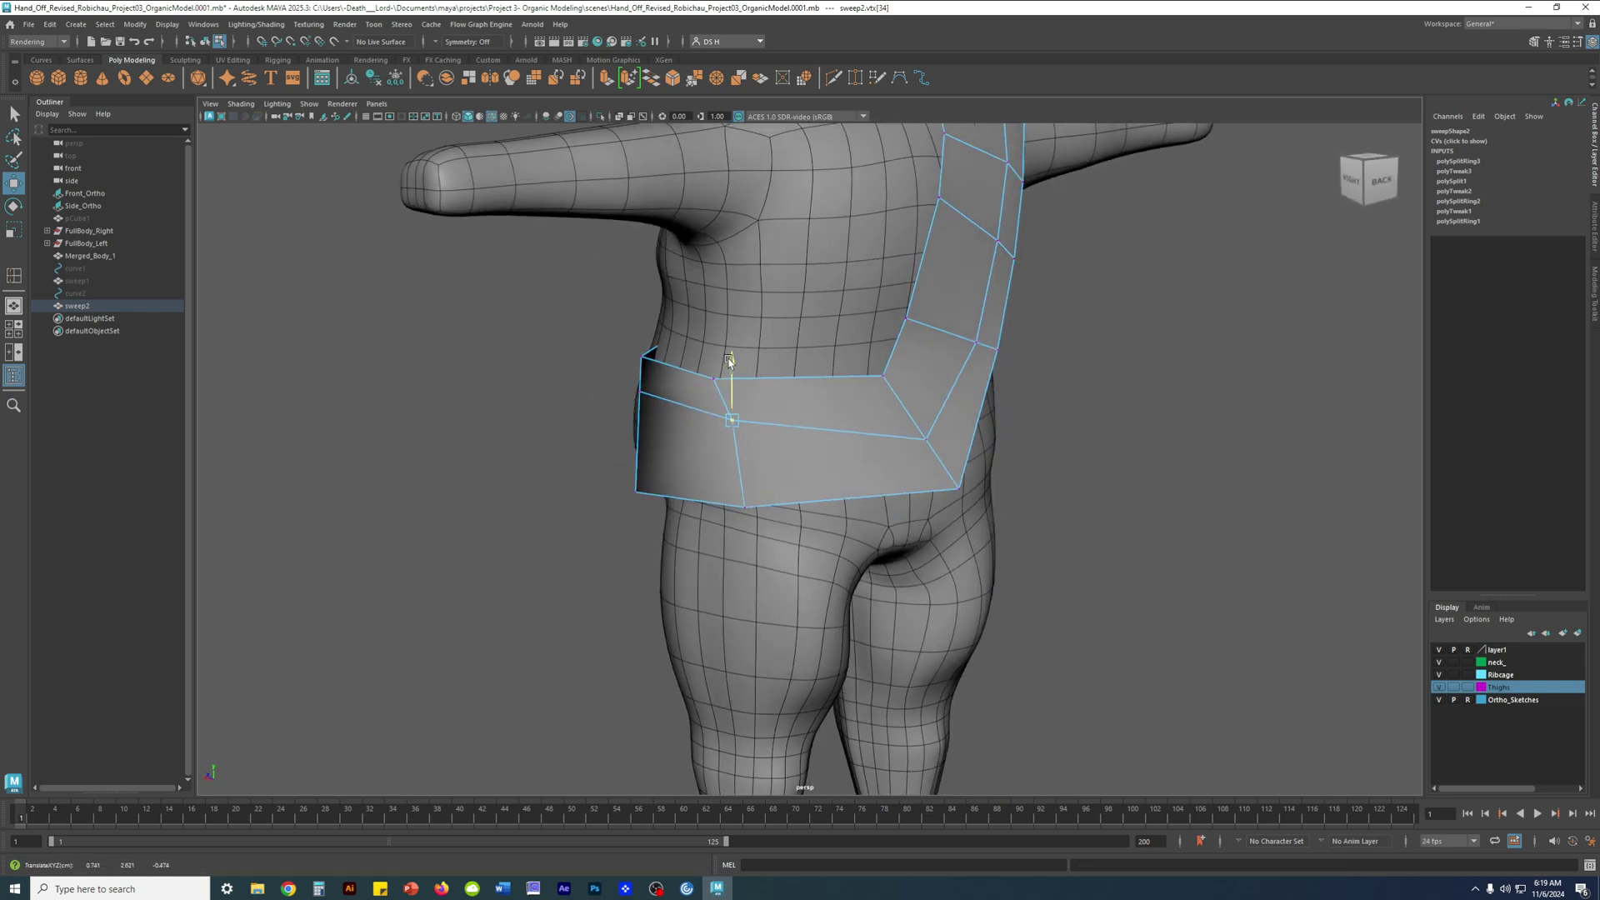
pyautogui.press('3')
pyautogui.moveTo(681, 427); pyautogui.dragTo(775, 470)
pyautogui.press('4')
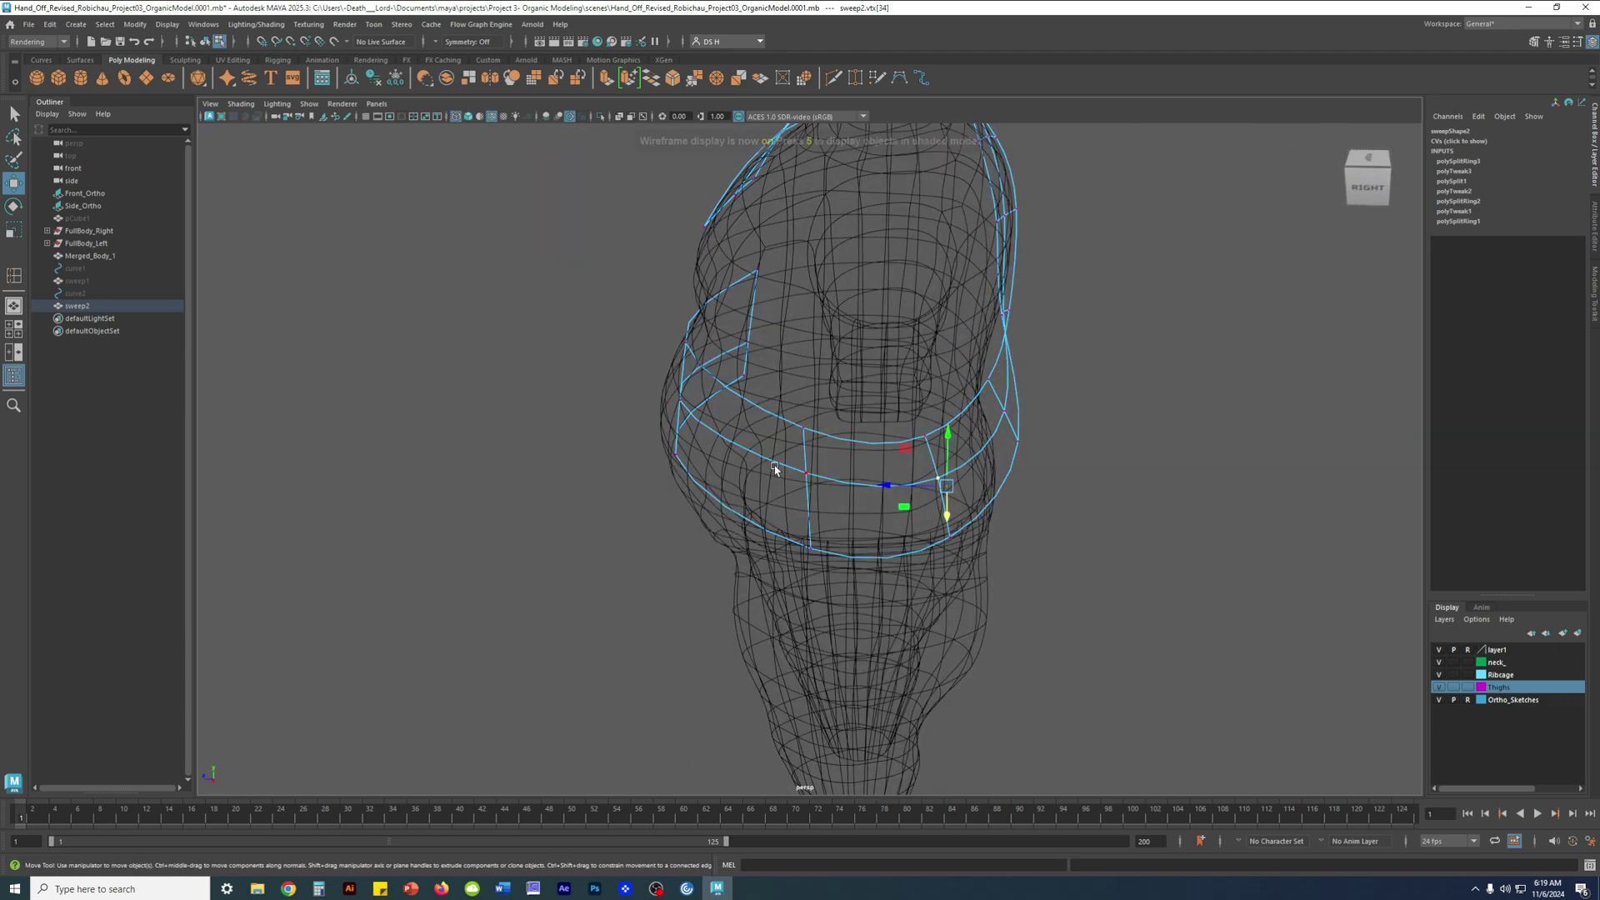
# Pull the centre vertex at the back side of the hip outward so the smoothed sash clears the body
pyautogui.moveTo(917, 522)
pyautogui.keyDown('alt'); pyautogui.mouseDown()
pyautogui.moveTo(960, 455)
pyautogui.moveTo(1044, 469)
pyautogui.moveTo(1050, 456)
pyautogui.mouseUp(); pyautogui.keyUp('alt')
pyautogui.press('5')
pyautogui.click(986, 468)
pyautogui.scroll(-2, 1033, 483)
pyautogui.keyDown('alt'); pyautogui.moveTo(979, 395); pyautogui.dragTo(838, 436); pyautogui.keyUp('alt')
pyautogui.keyDown('alt'); pyautogui.moveTo(988, 437); pyautogui.dragTo(855, 418); pyautogui.keyUp('alt')
pyautogui.scroll(-2, 850, 418)
pyautogui.press('1')
pyautogui.press('3')
pyautogui.press('4')
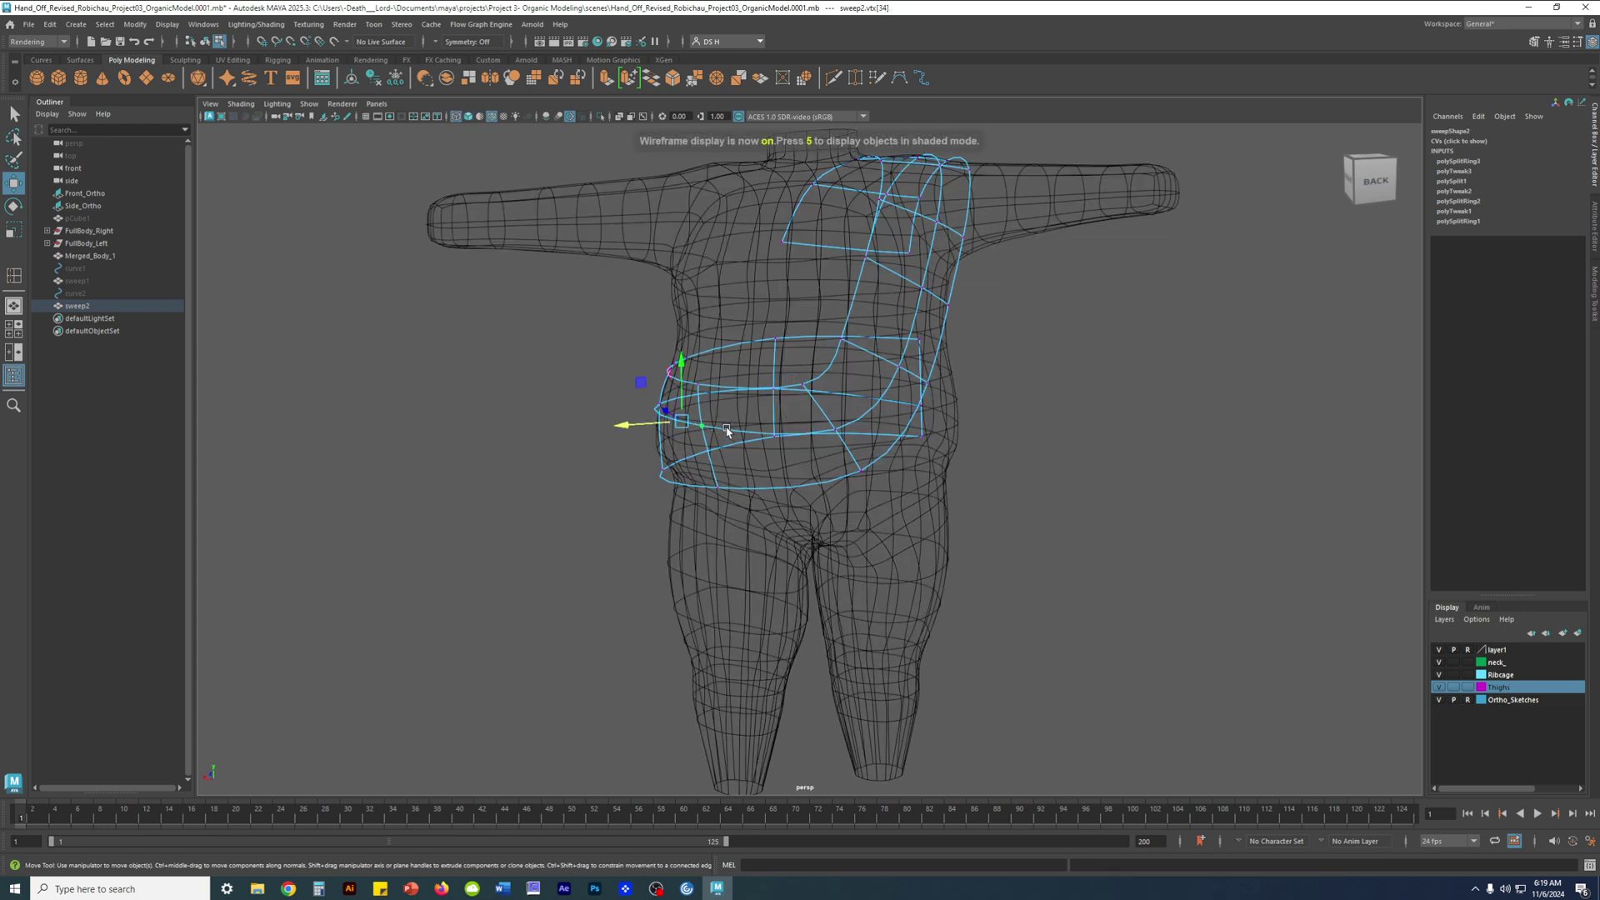
pyautogui.press('5')
pyautogui.moveTo(726, 430); pyautogui.dragTo(679, 430, button='middle')
# Raise the hip's centre vertex slightly and lower the neighbouring centre vertex at the side of the waist
pyautogui.keyDown('alt'); pyautogui.moveTo(679, 430); pyautogui.dragTo(757, 404); pyautogui.keyUp('alt')
pyautogui.moveTo(892, 371); pyautogui.dragTo(891, 361)
pyautogui.click(781, 389)
pyautogui.moveTo(782, 331); pyautogui.dragTo(780, 364)
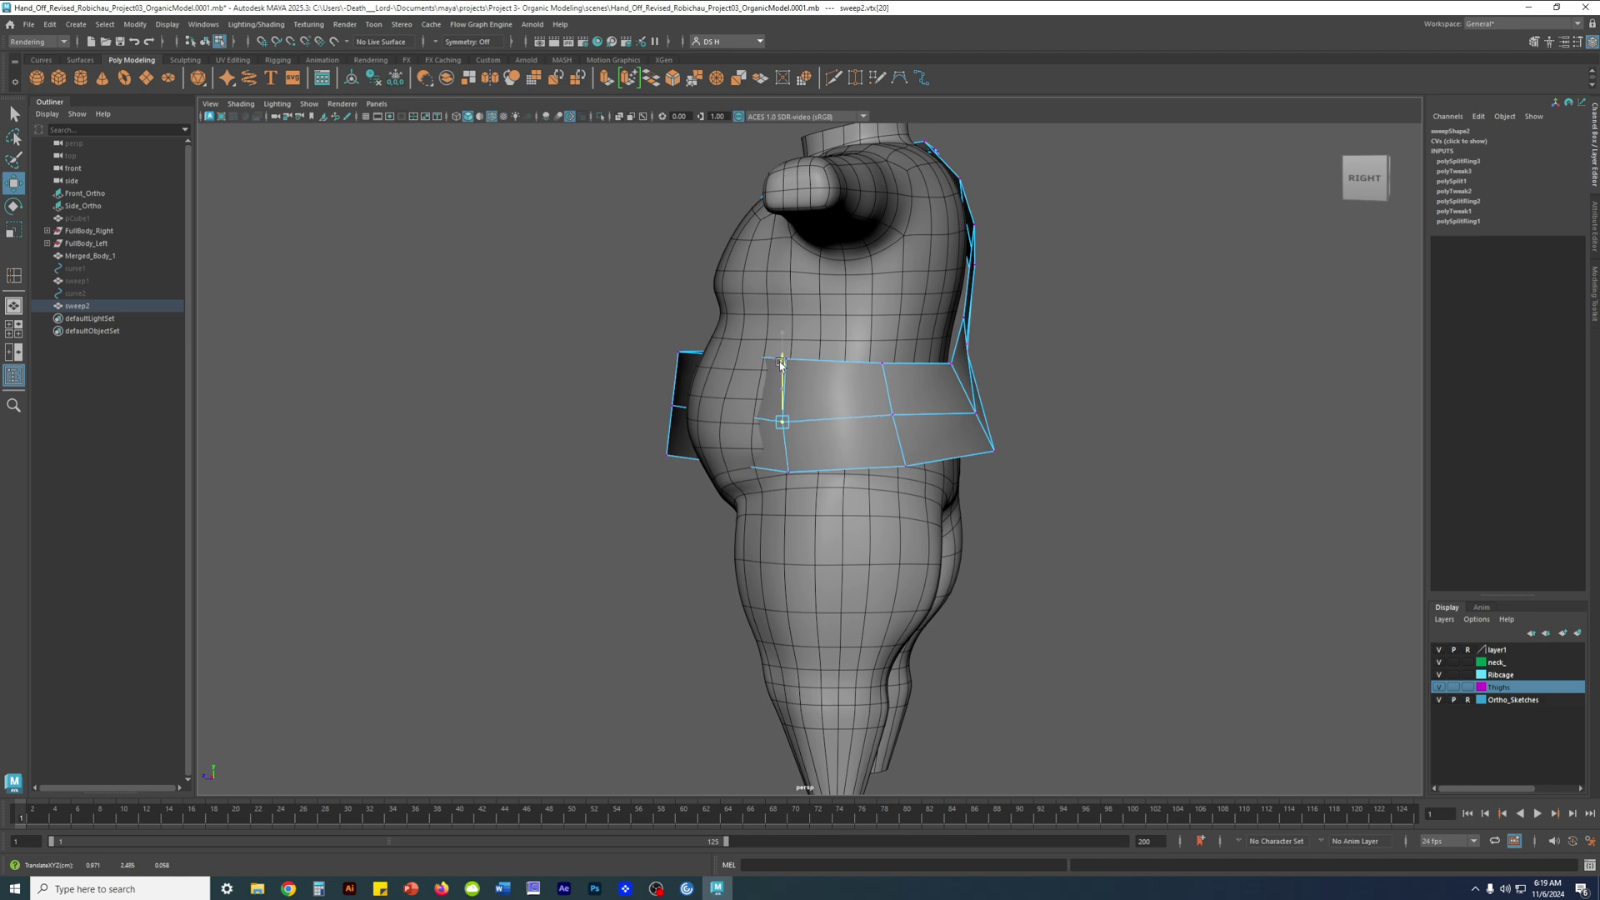
# Pull the sash's centre-line vertex beside the belly outward from the body
pyautogui.moveTo(700, 433)
pyautogui.keyDown('alt'); pyautogui.mouseDown()
pyautogui.moveTo(837, 497)
pyautogui.moveTo(838, 519)
pyautogui.mouseUp(); pyautogui.keyUp('alt')
pyautogui.press('4')
pyautogui.press('5')
pyautogui.moveTo(757, 458)
pyautogui.mouseDown()
pyautogui.moveTo(845, 552)
pyautogui.moveTo(922, 542)
pyautogui.moveTo(930, 523)
pyautogui.moveTo(790, 508)
pyautogui.moveTo(741, 474)
pyautogui.moveTo(632, 473)
pyautogui.mouseUp()
pyautogui.press('4')
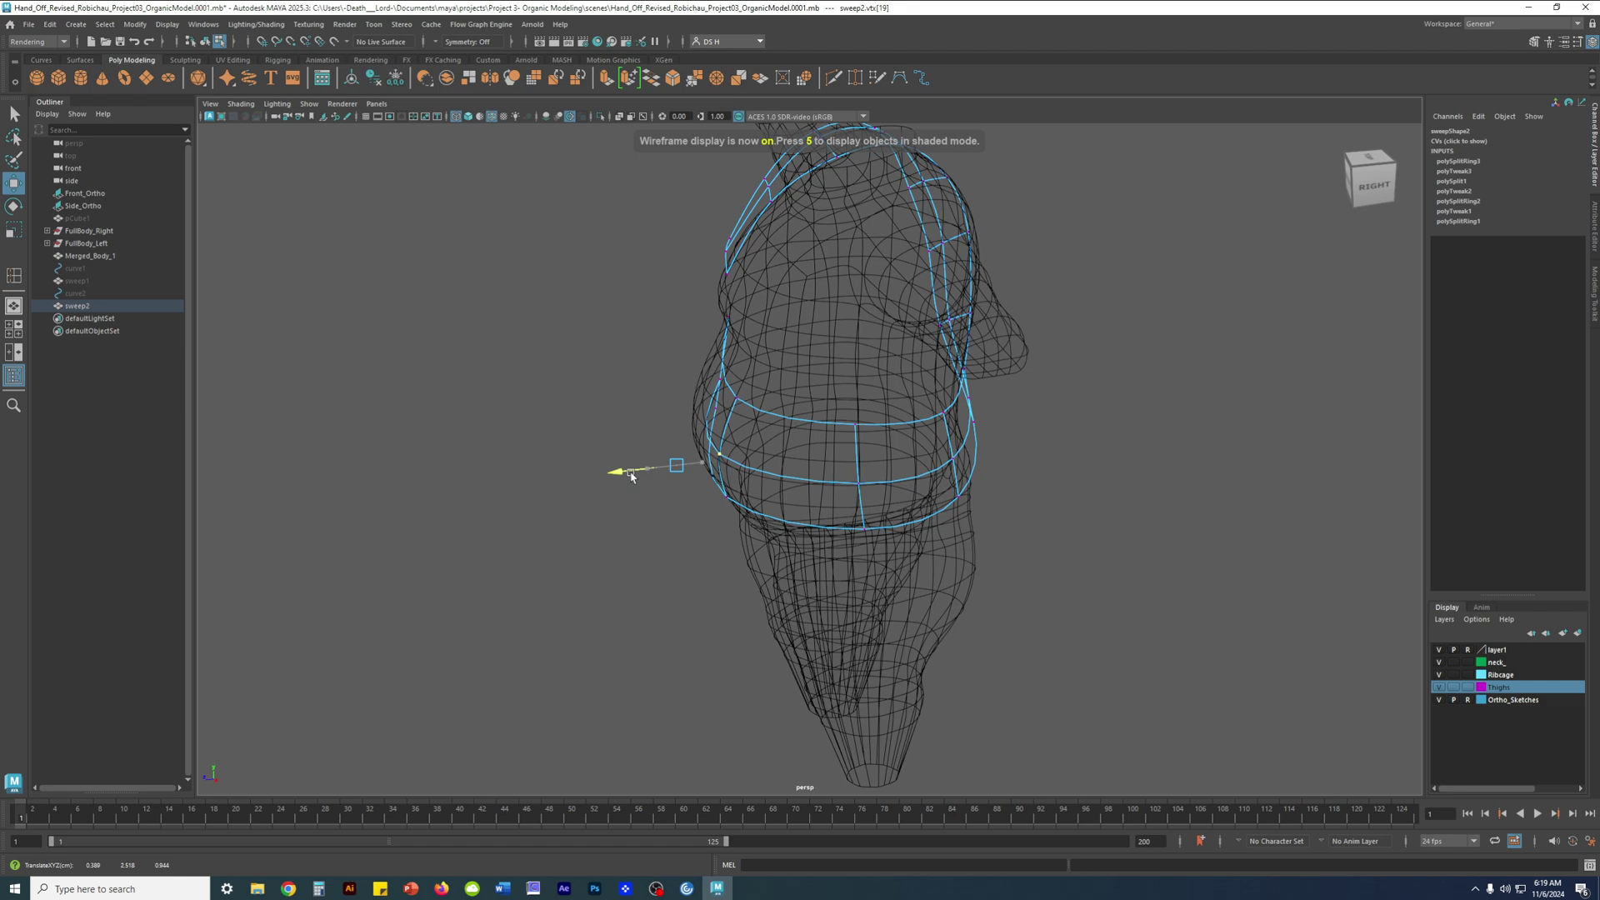
pyautogui.press('5')
pyautogui.moveTo(767, 395); pyautogui.dragTo(727, 414)
# Constrain moves to edges and slide the back strap's centre vertices to the middle of the band
pyautogui.moveTo(695, 437)
pyautogui.keyDown('alt'); pyautogui.mouseDown()
pyautogui.moveTo(768, 433)
pyautogui.moveTo(779, 459)
pyautogui.moveTo(910, 467)
pyautogui.moveTo(924, 418)
pyautogui.mouseUp(); pyautogui.keyUp('alt')
pyautogui.moveTo(927, 416); pyautogui.dragTo(1046, 346, button='right')
pyautogui.keyDown('alt'); pyautogui.moveTo(1098, 410); pyautogui.dragTo(1200, 407); pyautogui.keyUp('alt')
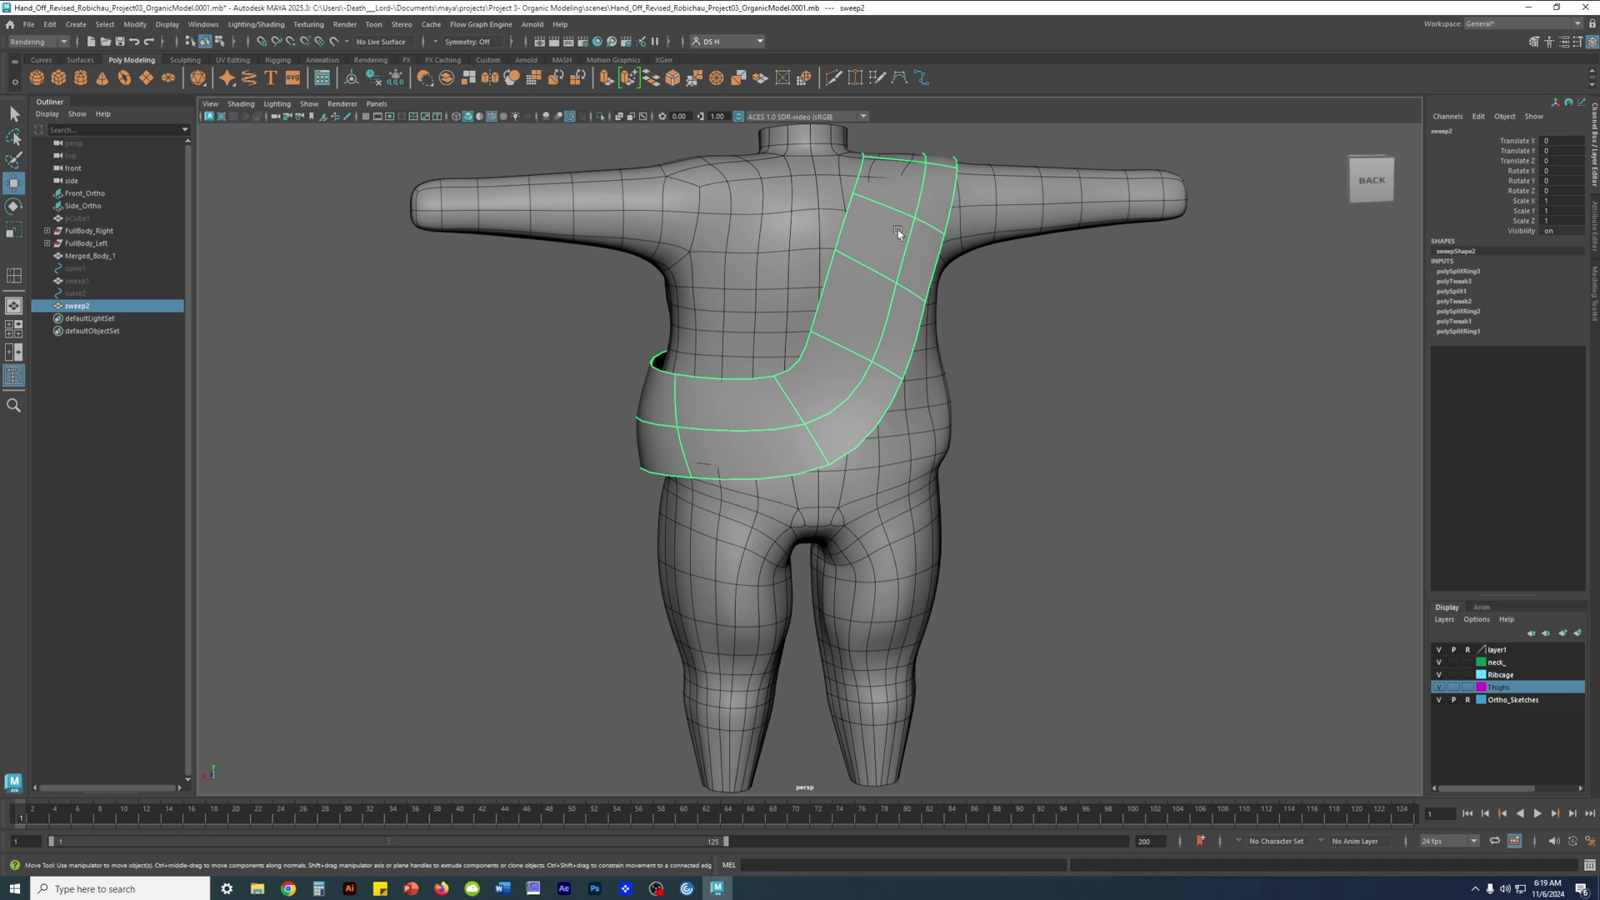
pyautogui.press('1')
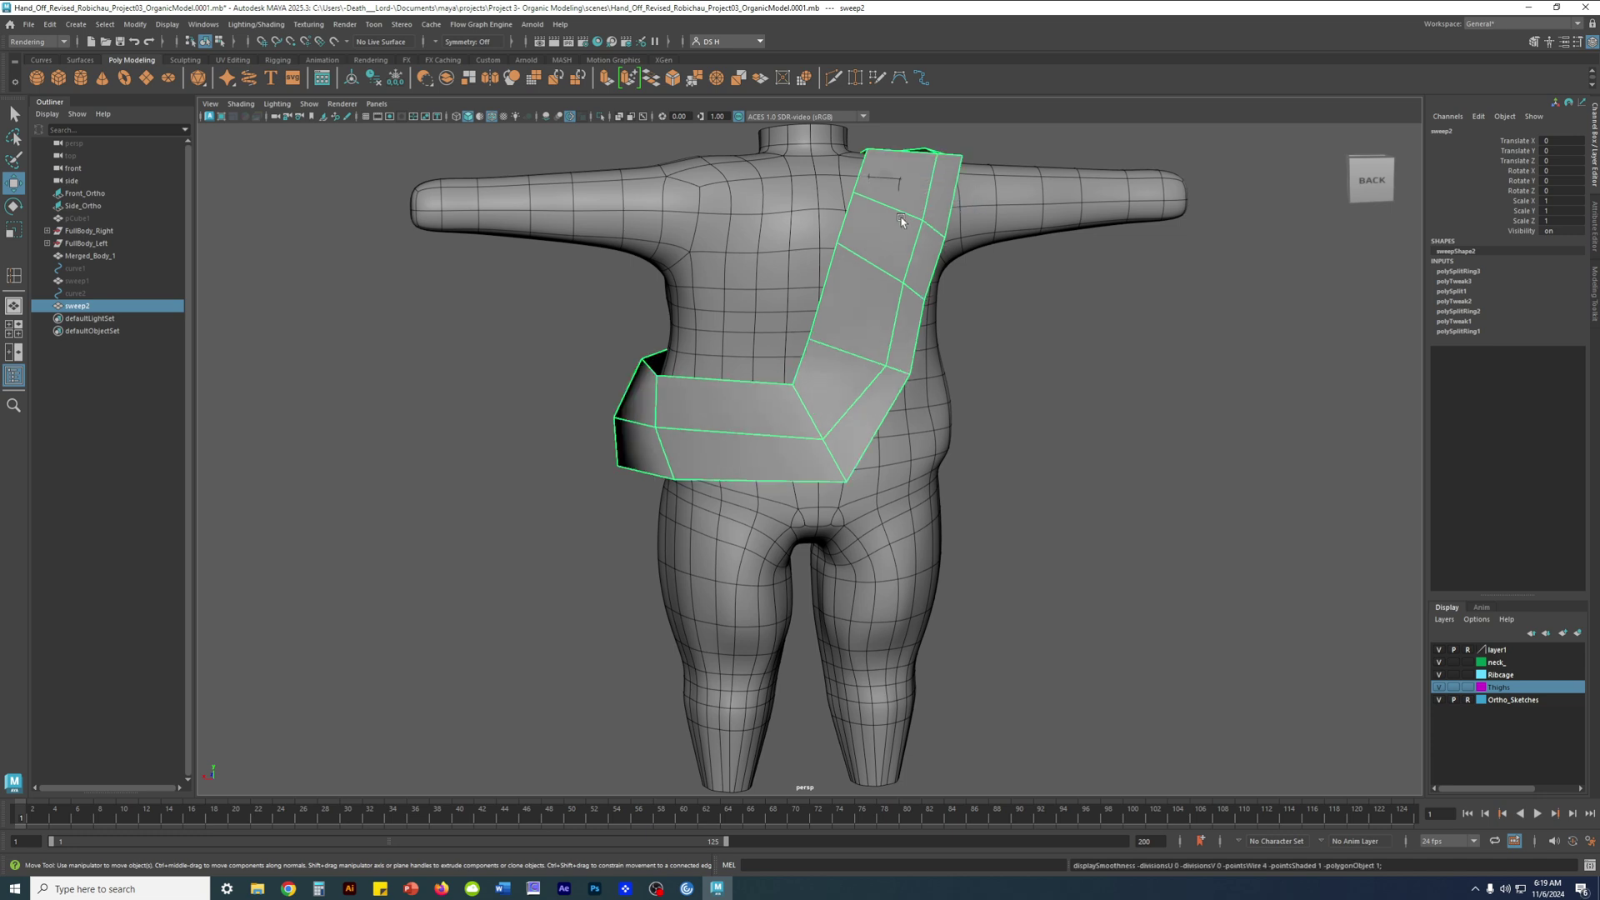
pyautogui.press('F10')
pyautogui.click(917, 248)
pyautogui.click(1101, 280)
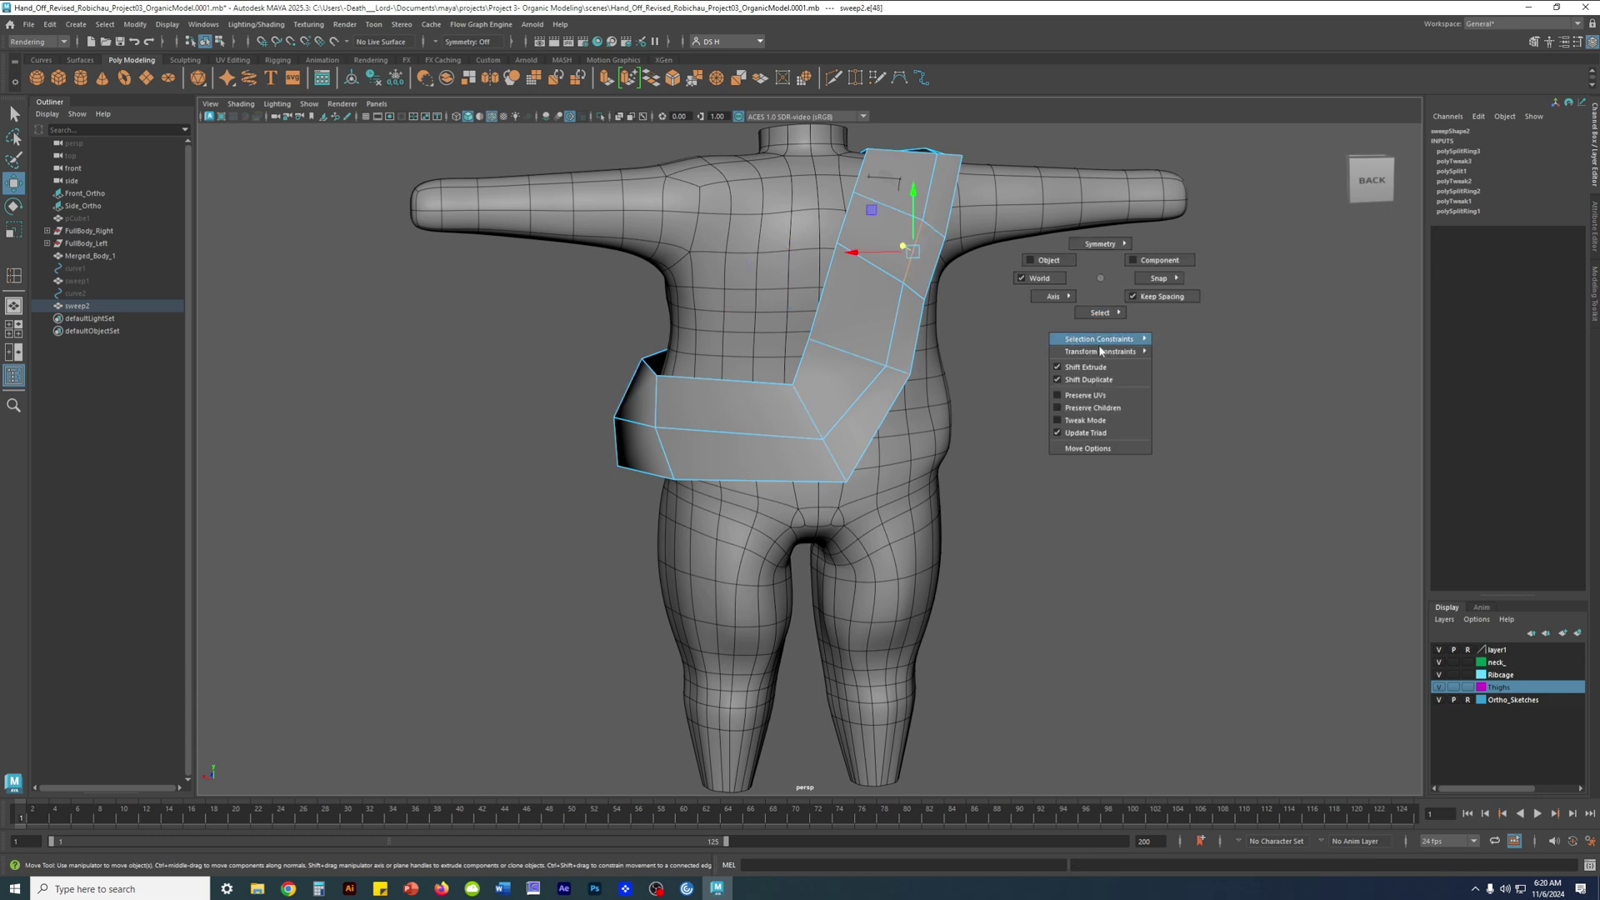
pyautogui.moveTo(1100, 352)
pyautogui.click(1175, 364)
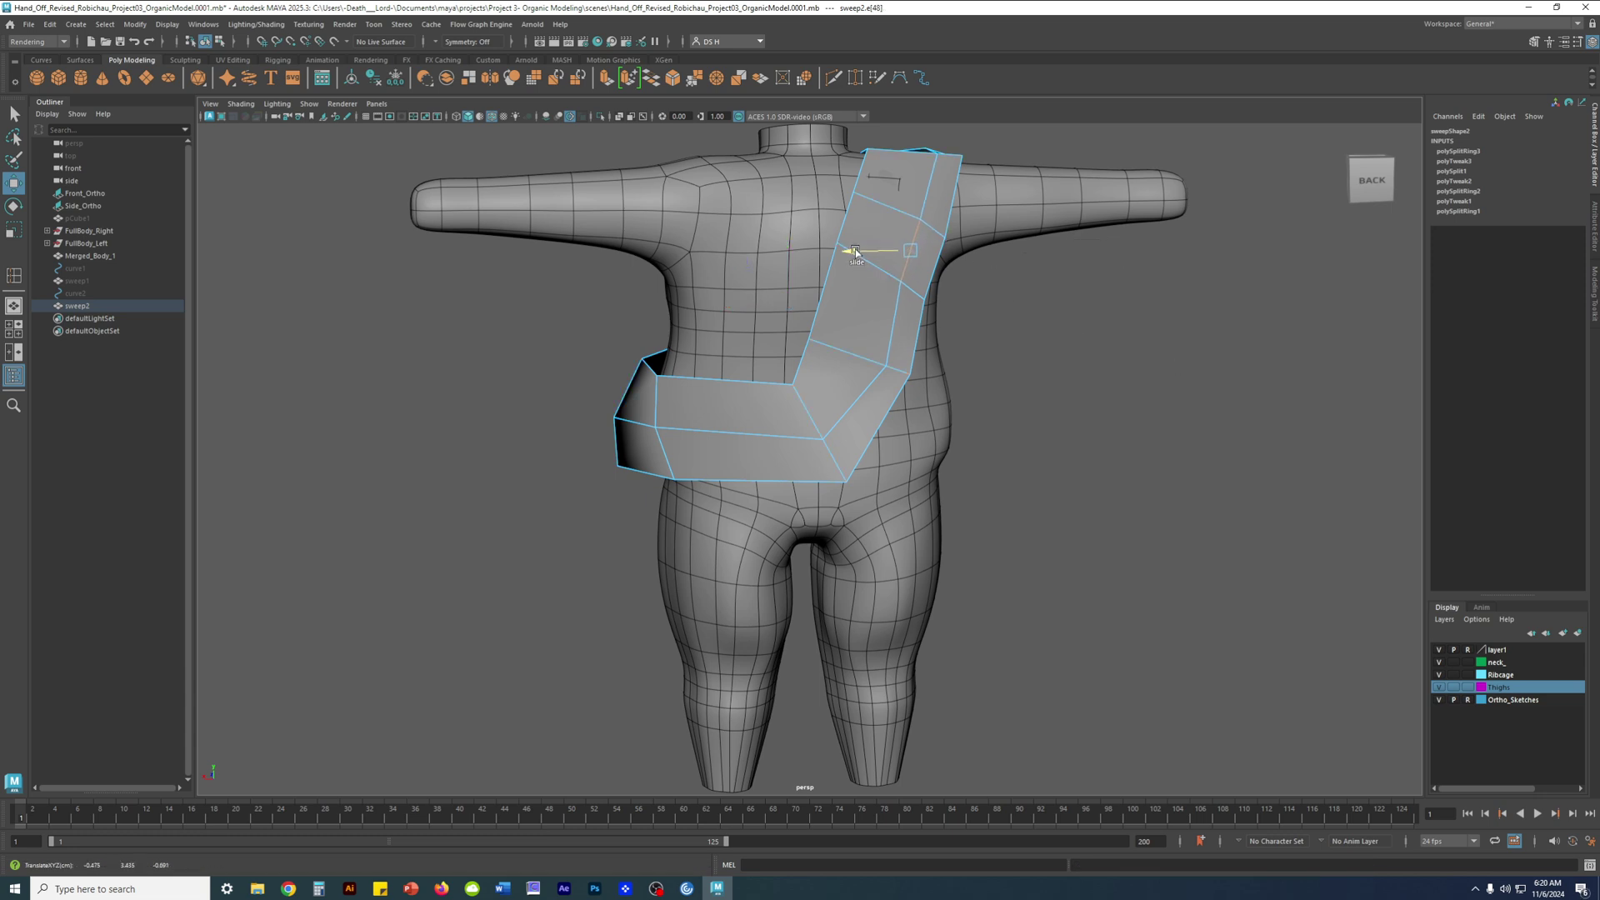
pyautogui.click(847, 361)
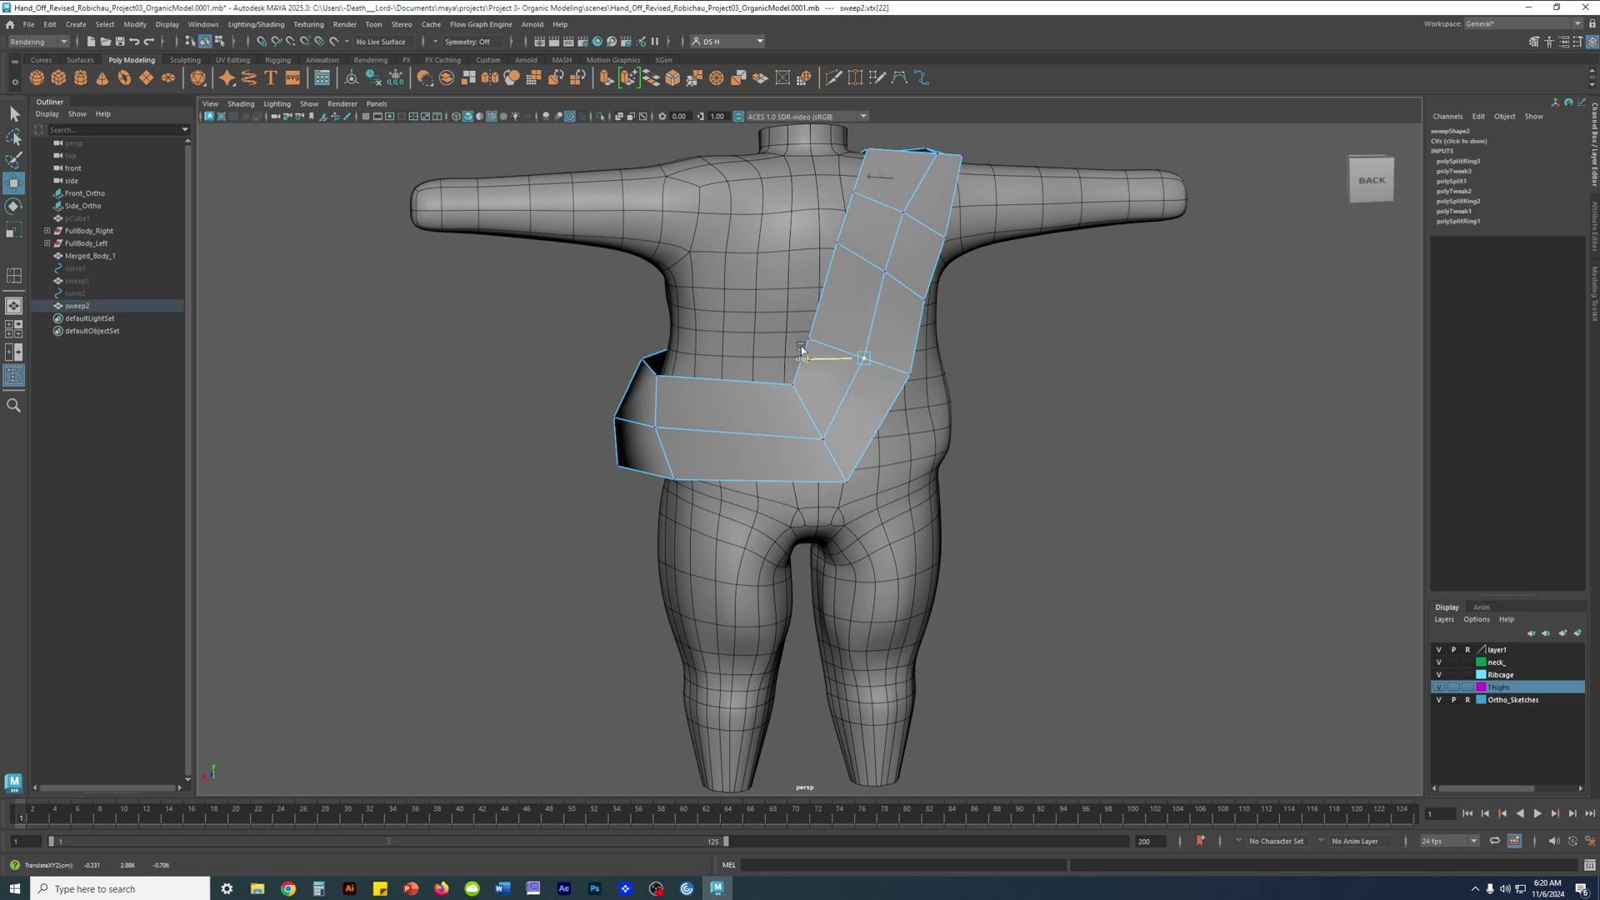
# Slide the centre vertices over the shoulder and down the front strap to the middle of the band
pyautogui.keyDown('alt'); pyautogui.moveTo(955, 232); pyautogui.dragTo(831, 263); pyautogui.keyUp('alt')
pyautogui.keyDown('alt'); pyautogui.moveTo(970, 243); pyautogui.dragTo(830, 333); pyautogui.keyUp('alt')
pyautogui.keyDown('alt'); pyautogui.moveTo(937, 340); pyautogui.dragTo(801, 304); pyautogui.keyUp('alt')
pyautogui.click(756, 246)
pyautogui.click(755, 242)
pyautogui.keyDown('ctrl'); pyautogui.keyDown('shift'); pyautogui.moveTo(808, 230); pyautogui.dragTo(787, 236); pyautogui.keyUp('shift'); pyautogui.keyUp('ctrl')
pyautogui.click(784, 318)
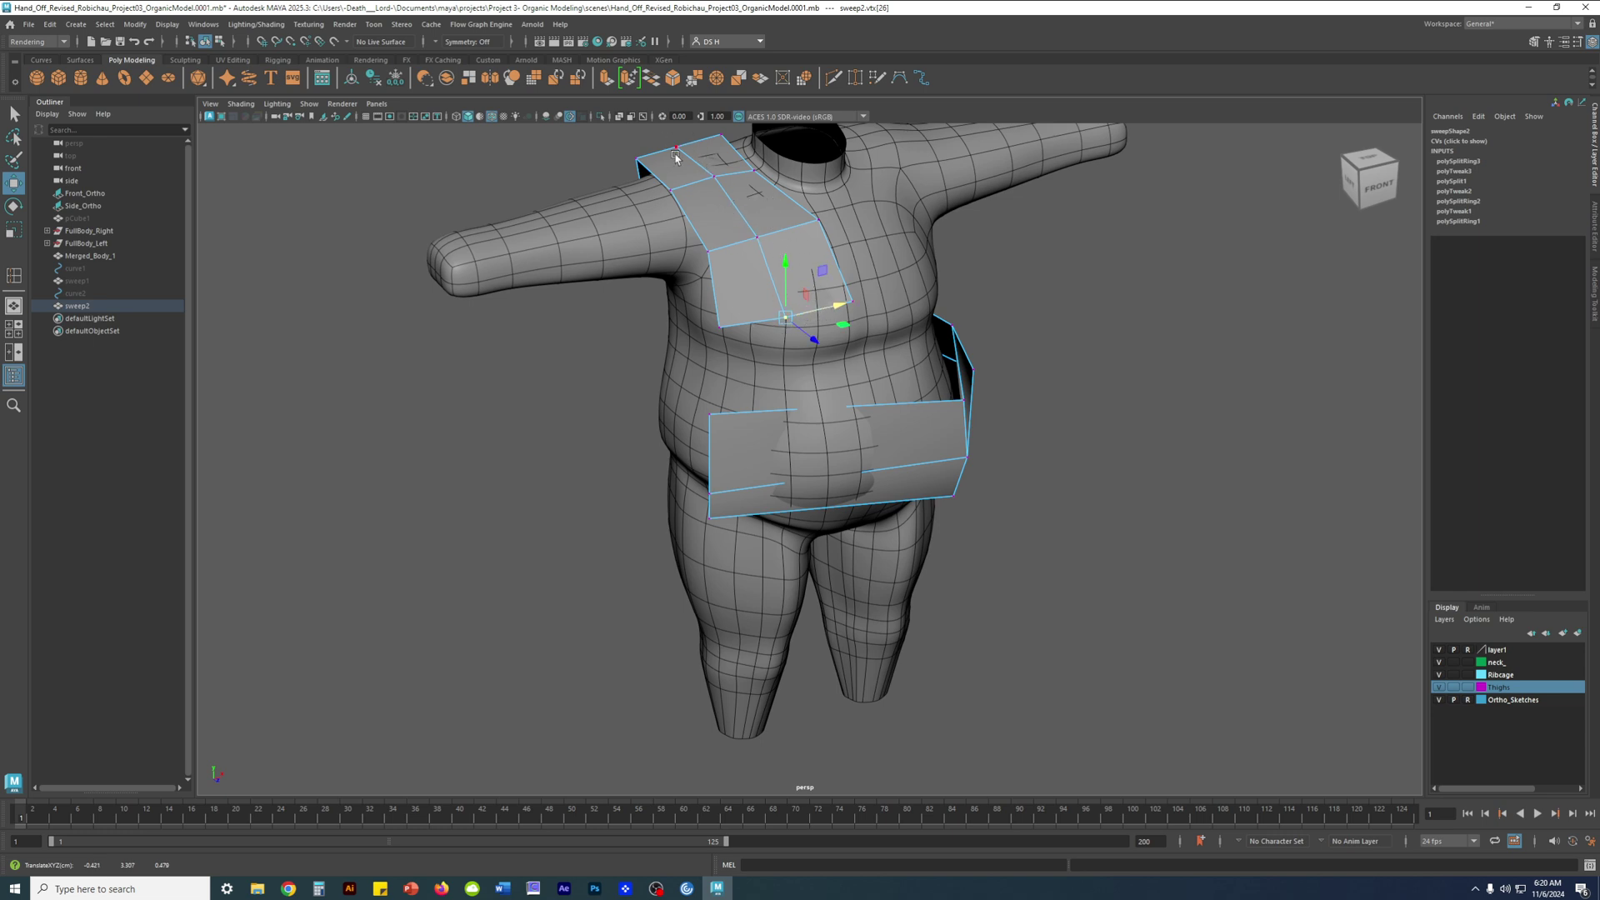
# Examine the smoothed sash from the front and the back
pyautogui.keyDown('alt'); pyautogui.moveTo(862, 308); pyautogui.dragTo(852, 331); pyautogui.keyUp('alt')
pyautogui.press('3')
pyautogui.click(1232, 264)
pyautogui.click(1153, 333)
pyautogui.keyDown('alt'); pyautogui.moveTo(1153, 332); pyautogui.dragTo(1062, 392); pyautogui.keyUp('alt')
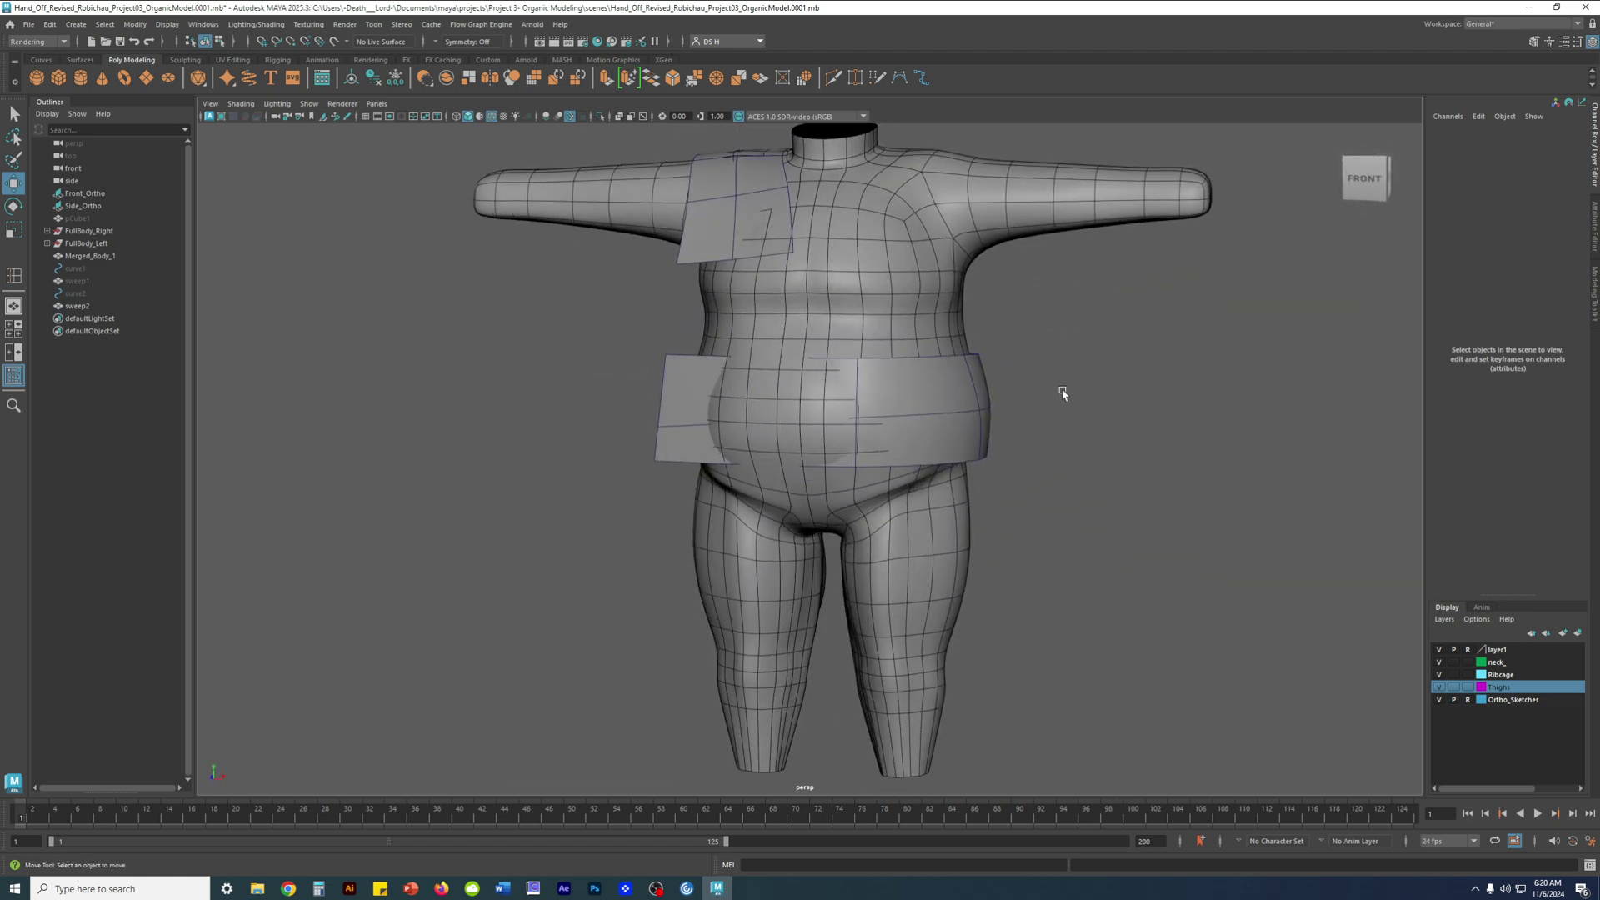
pyautogui.keyDown('alt'); pyautogui.moveTo(800, 344); pyautogui.dragTo(1049, 300); pyautogui.keyUp('alt')
pyautogui.keyDown('alt'); pyautogui.moveTo(837, 271); pyautogui.dragTo(814, 192); pyautogui.keyUp('alt')
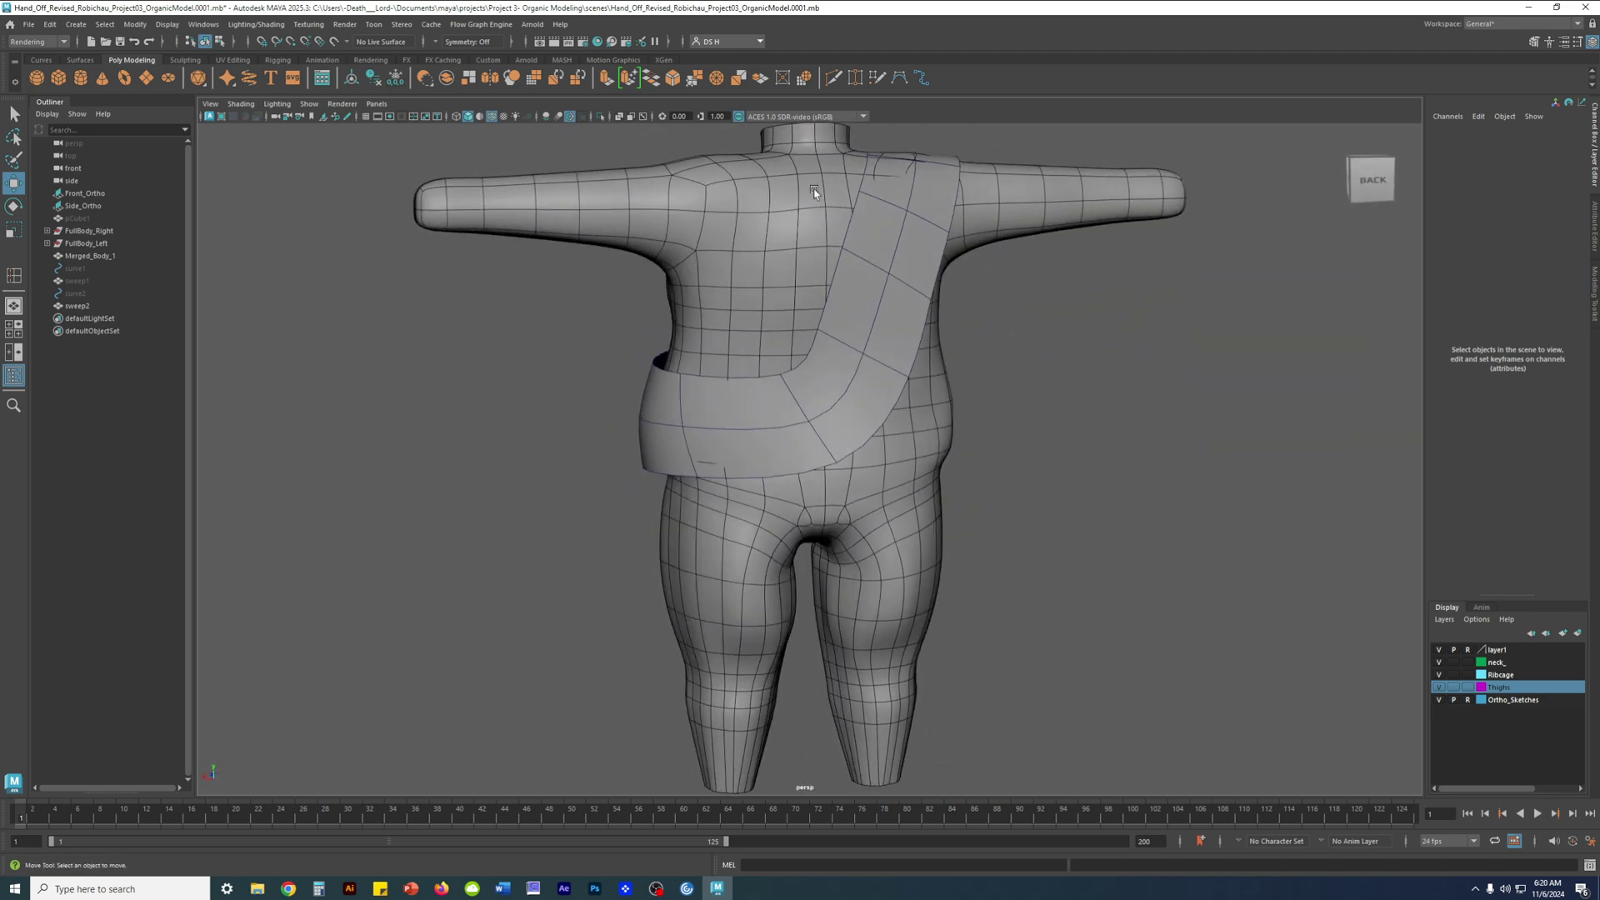
# Select the cross row of vertices halfway down the back strap and move it down and towards the arm side
pyautogui.click(904, 262)
pyautogui.moveTo(904, 262); pyautogui.dragTo(814, 248, button='right')
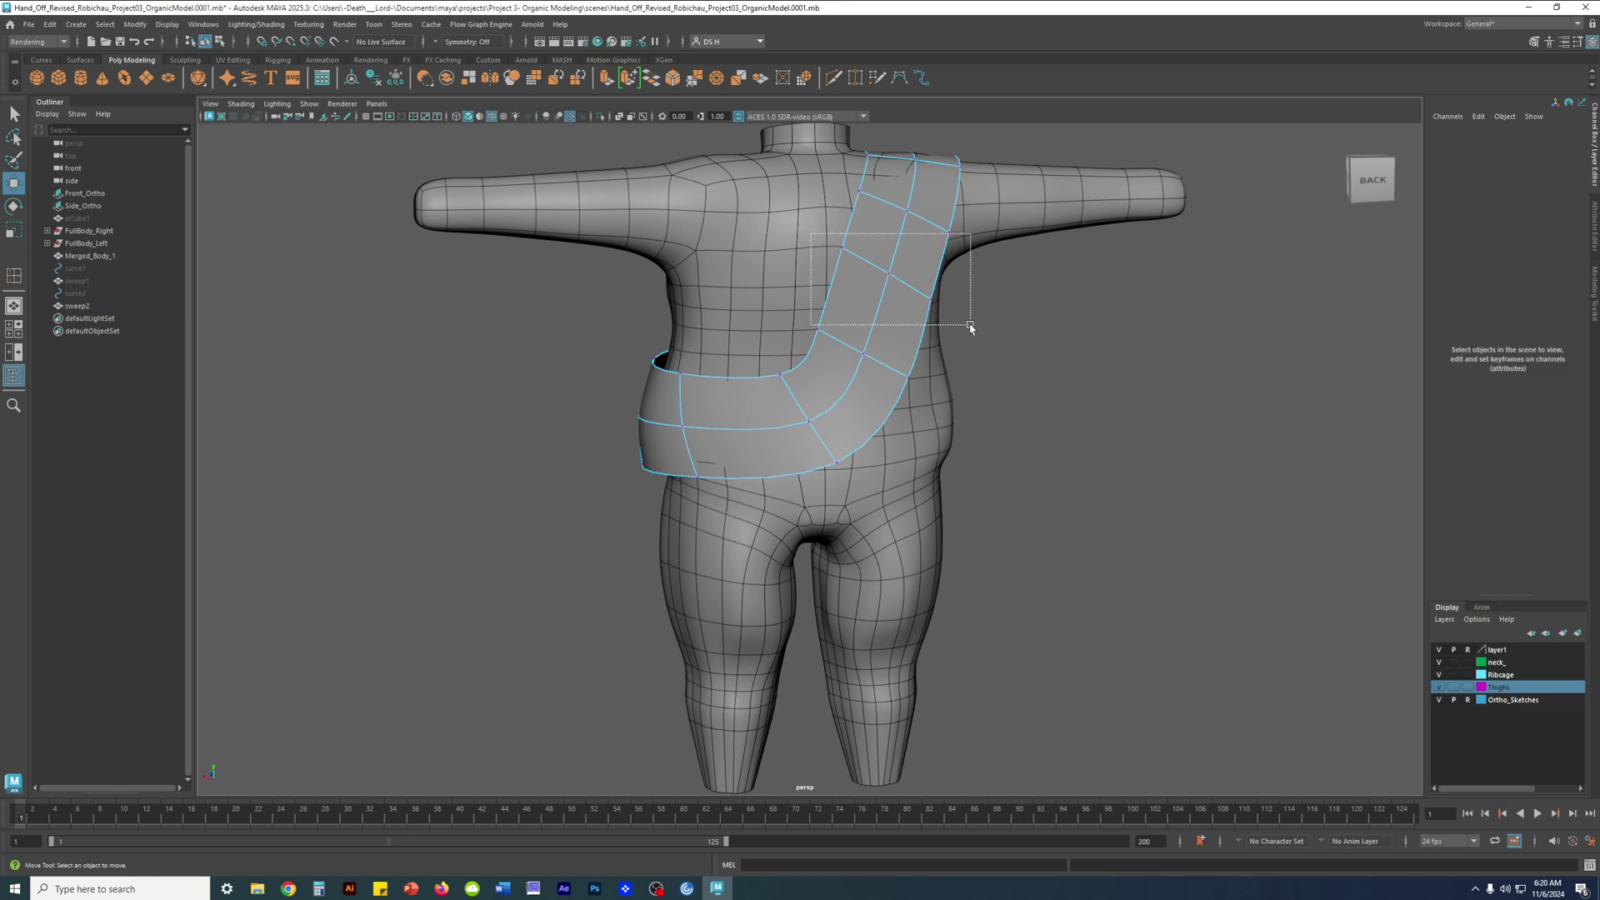
pyautogui.moveTo(958, 332); pyautogui.dragTo(951, 322)
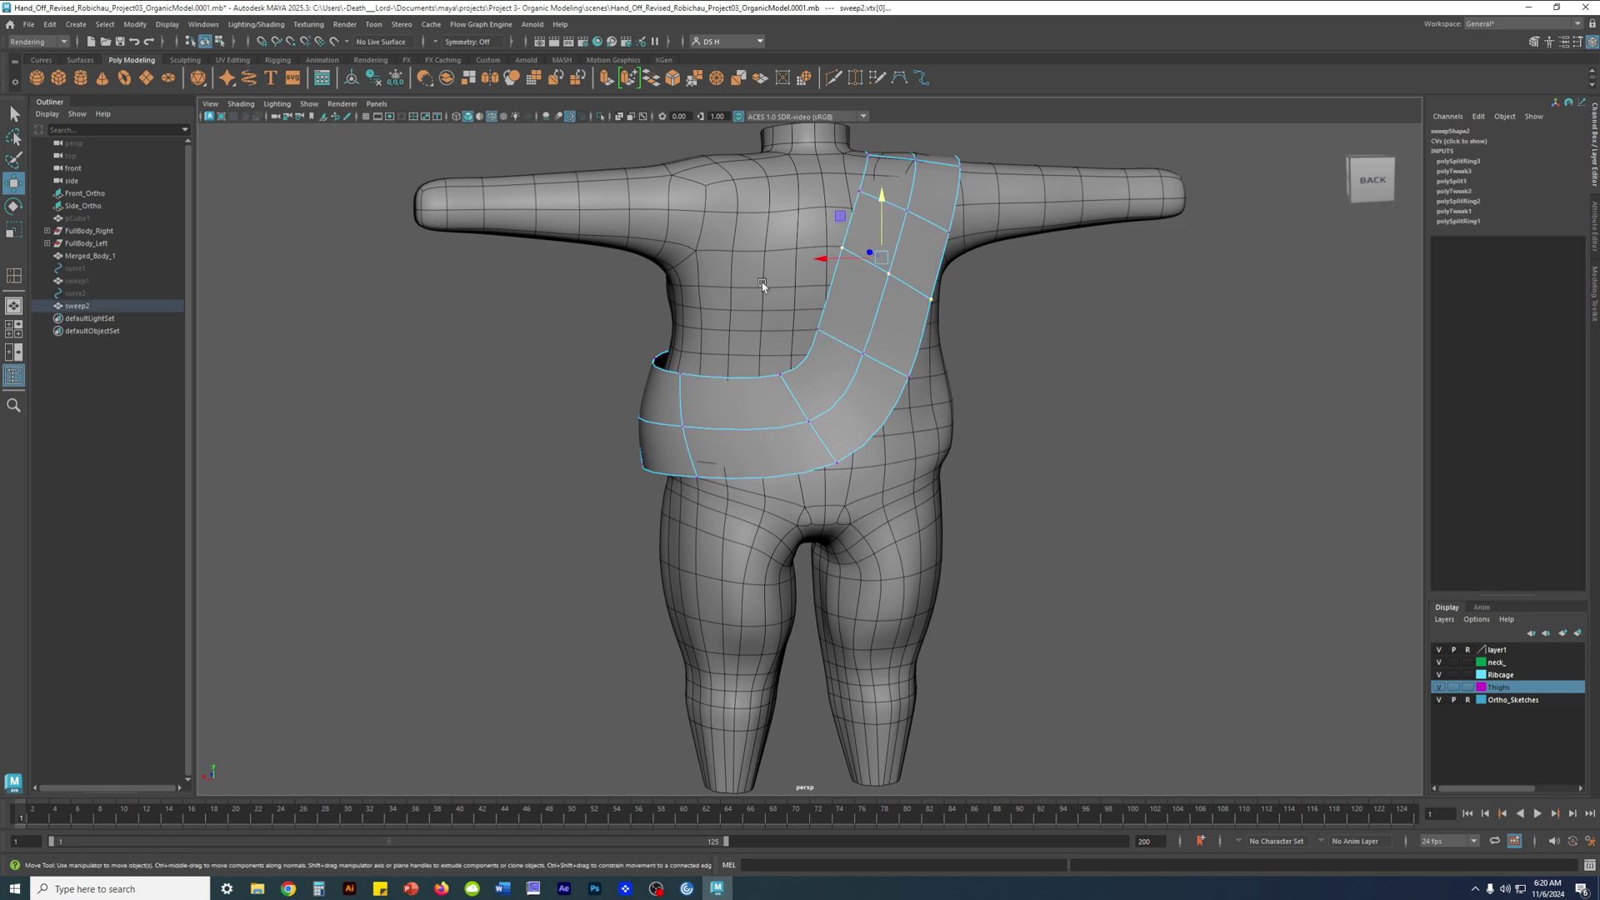
pyautogui.moveTo(825, 263); pyautogui.dragTo(850, 269)
pyautogui.moveTo(1160, 307); pyautogui.dragTo(1060, 323, button='right')
pyautogui.moveTo(871, 202); pyautogui.dragTo(880, 221)
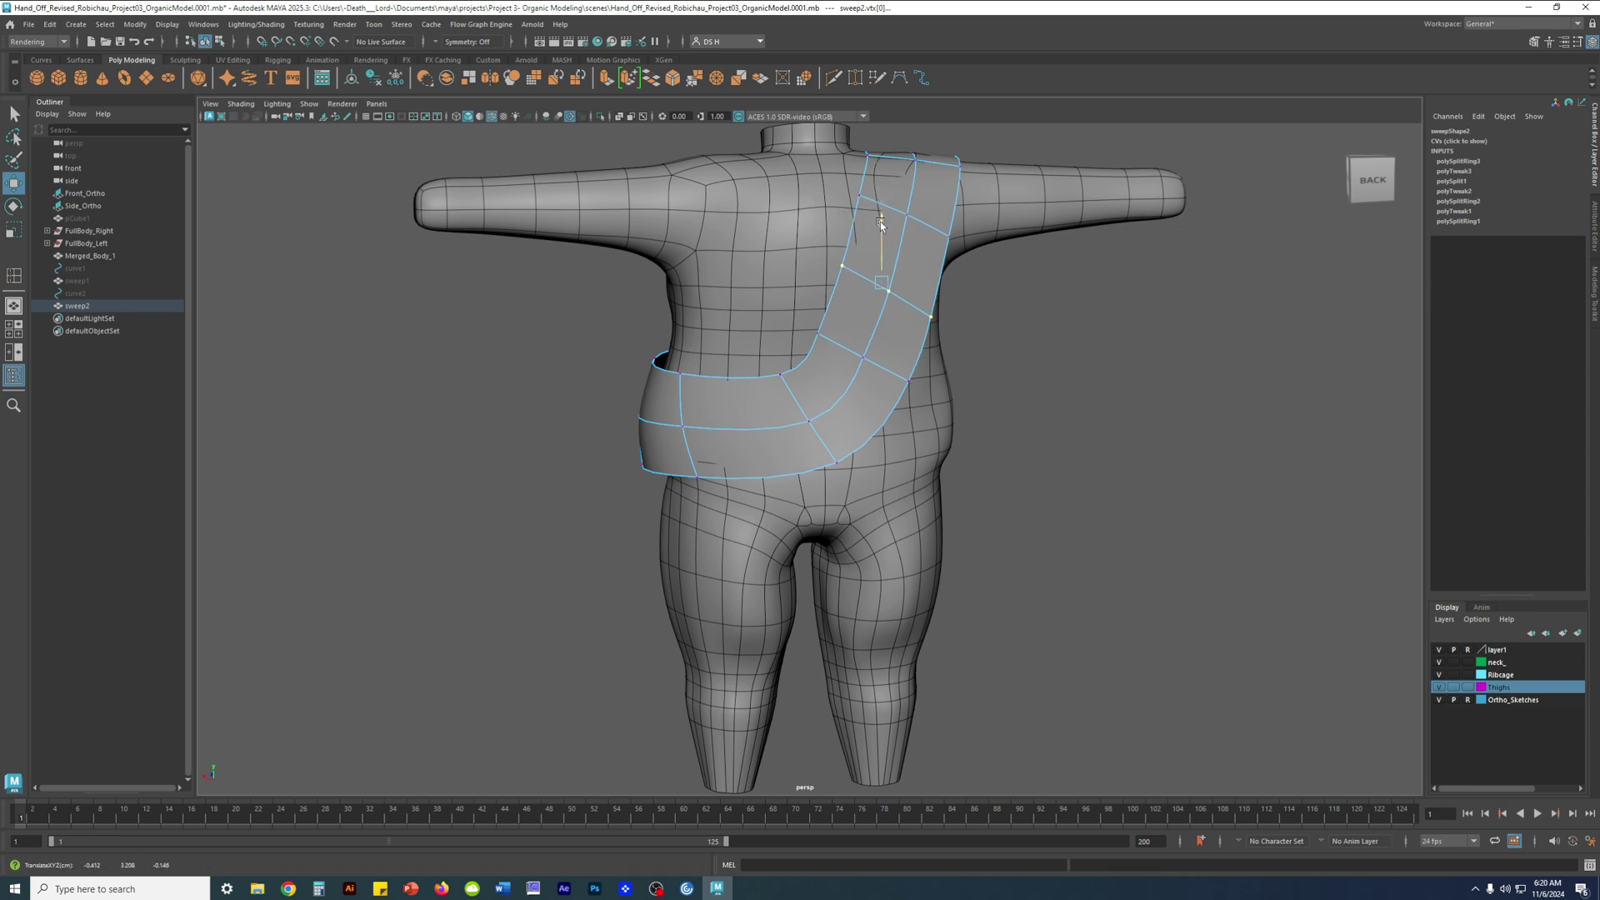
pyautogui.moveTo(811, 283); pyautogui.dragTo(839, 284)
# Select the cross row of vertices just below the shoulder on the back strap and rotate it to a flatter angle
pyautogui.moveTo(983, 258); pyautogui.dragTo(876, 202)
pyautogui.press('e')
pyautogui.keyDown('alt'); pyautogui.moveTo(774, 271); pyautogui.dragTo(913, 327); pyautogui.keyUp('alt')
pyautogui.click(811, 280)
pyautogui.moveTo(906, 259); pyautogui.dragTo(893, 350, button='right')
pyautogui.click(873, 314)
pyautogui.press('w')
pyautogui.keyDown('shift'); pyautogui.click(930, 348); pyautogui.keyUp('shift')
pyautogui.keyDown('shift'); pyautogui.click(869, 398); pyautogui.keyUp('shift')
pyautogui.keyDown('shift'); pyautogui.moveTo(834, 377); pyautogui.dragTo(921, 376); pyautogui.keyUp('shift')
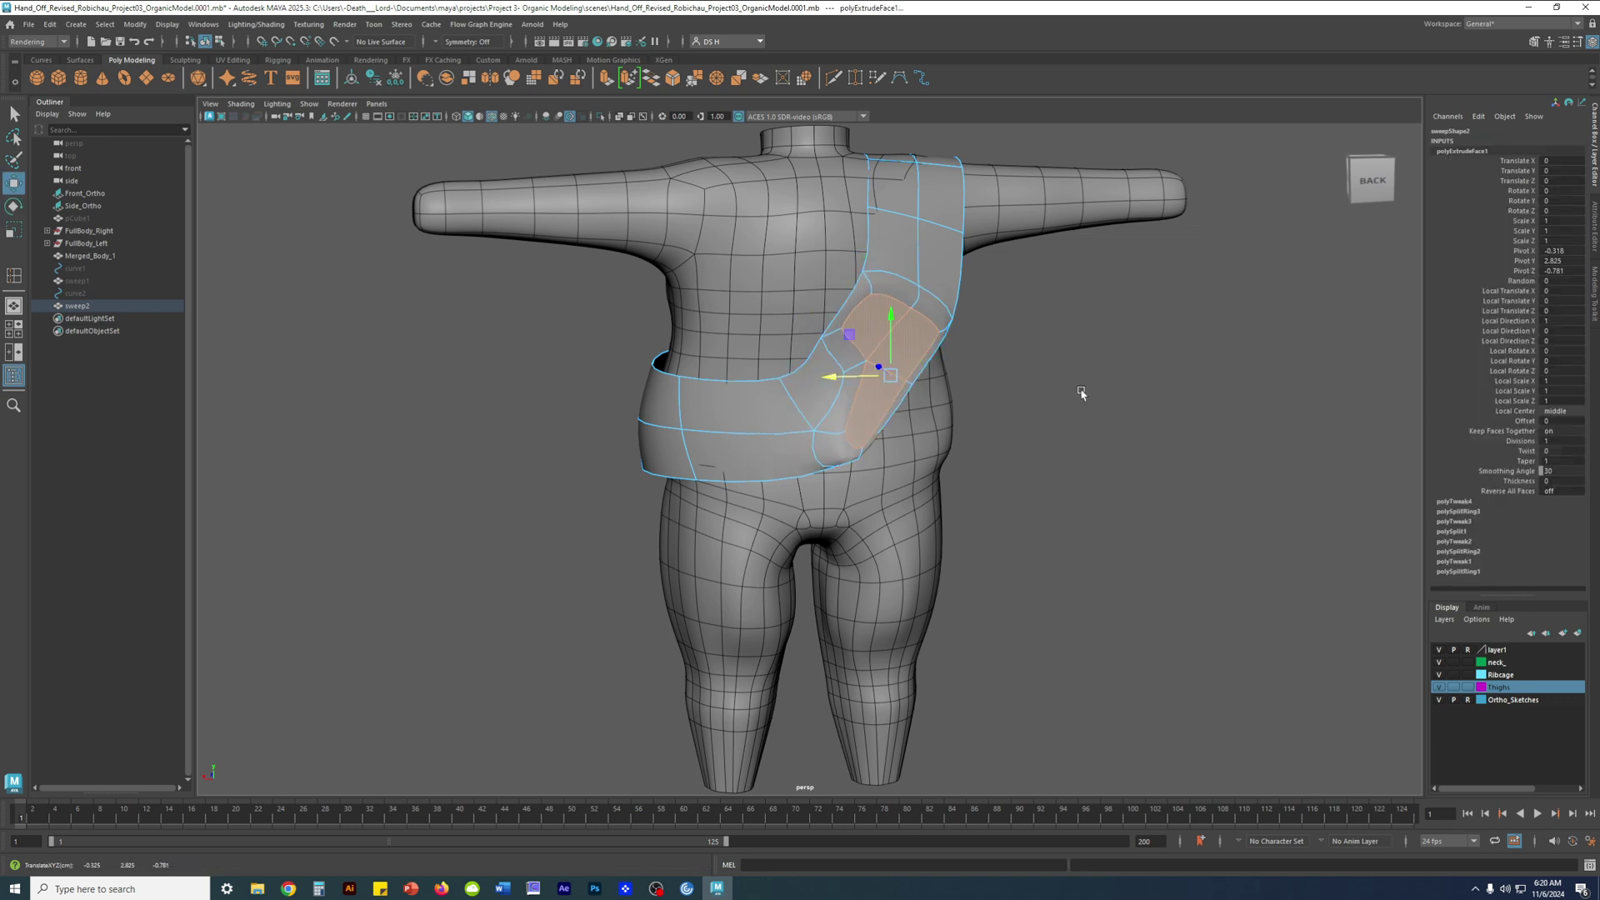
pyautogui.hotkey('ctrl', 'z')
# Delete the four sash faces on the lower back between the shoulder strap and the waist band
pyautogui.click(858, 315)
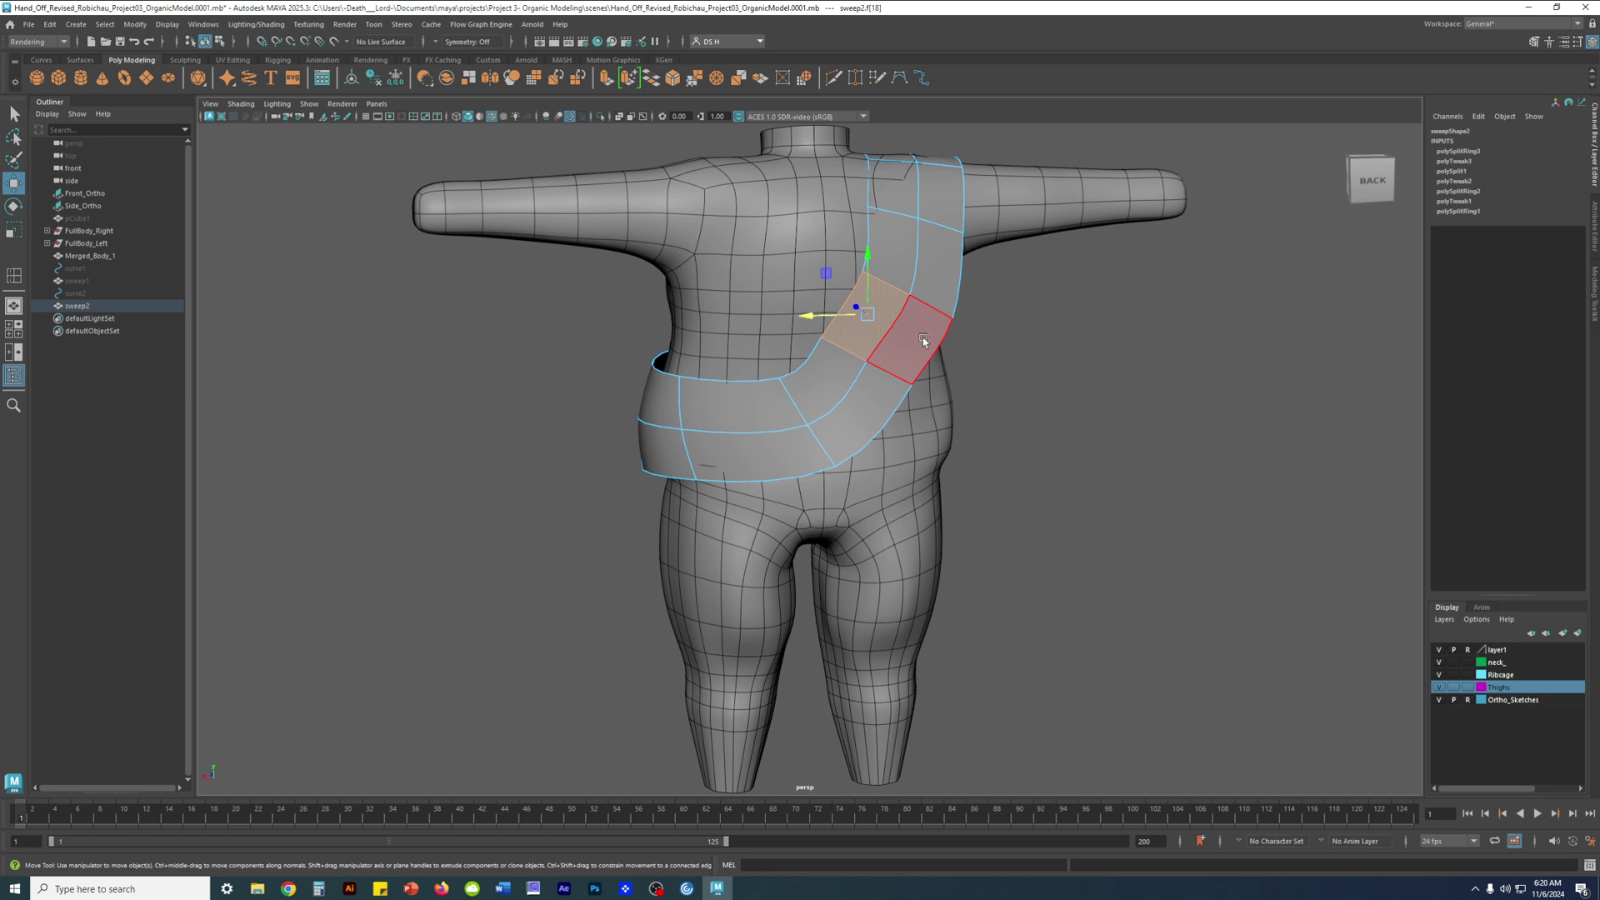
pyautogui.press('q')
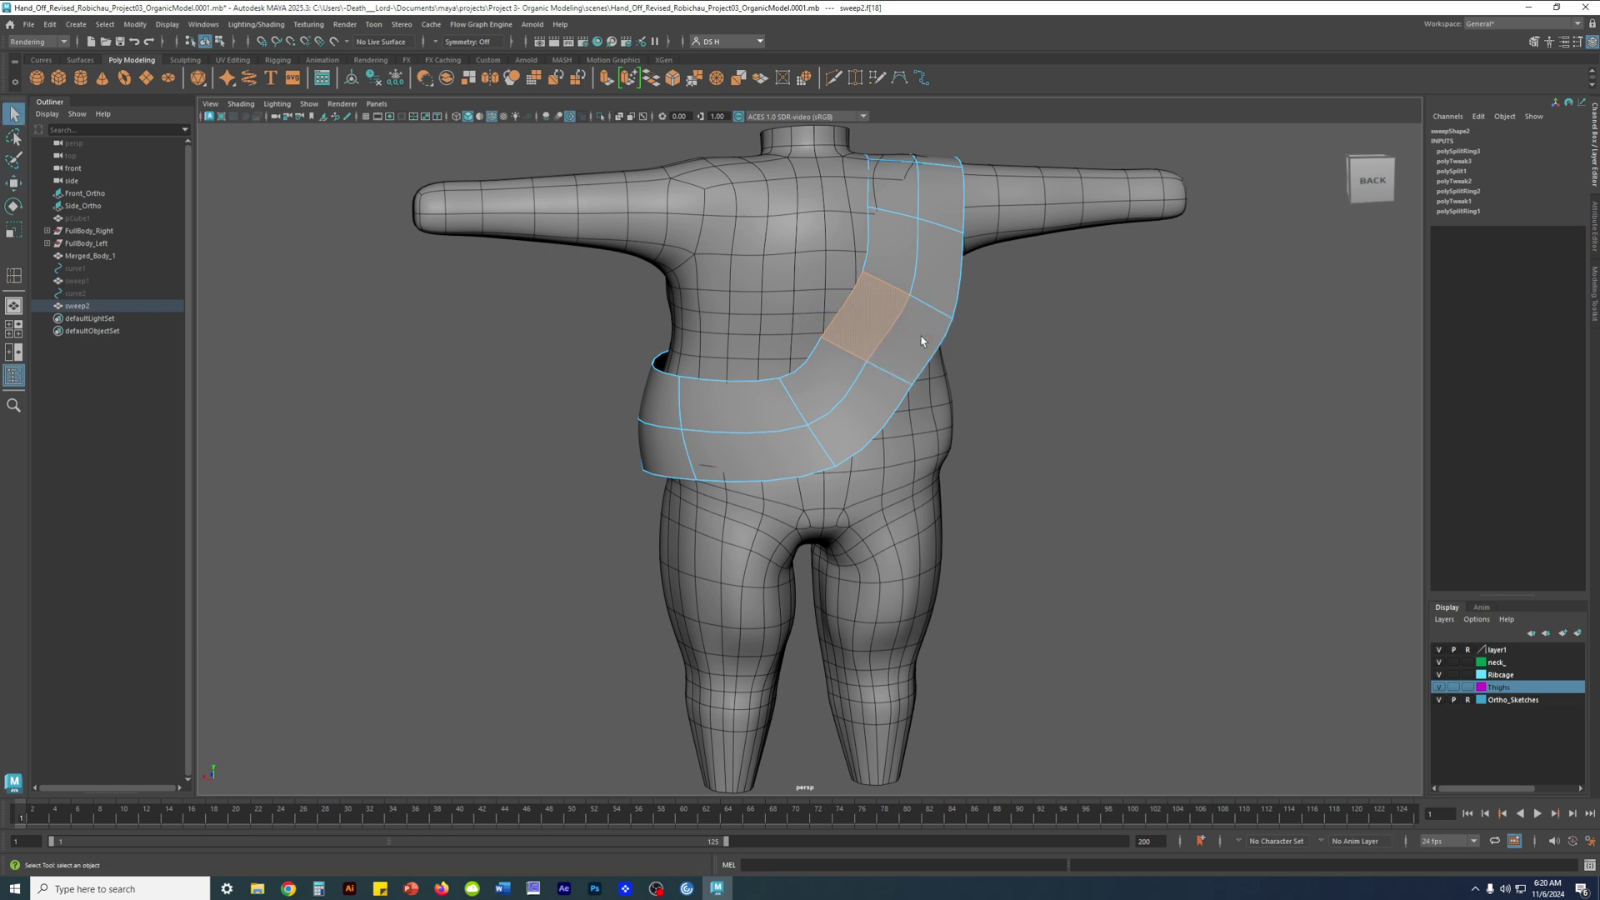
pyautogui.keyDown('shift'); pyautogui.click(920, 340); pyautogui.keyUp('shift')
pyautogui.keyDown('shift'); pyautogui.click(870, 394); pyautogui.keyUp('shift')
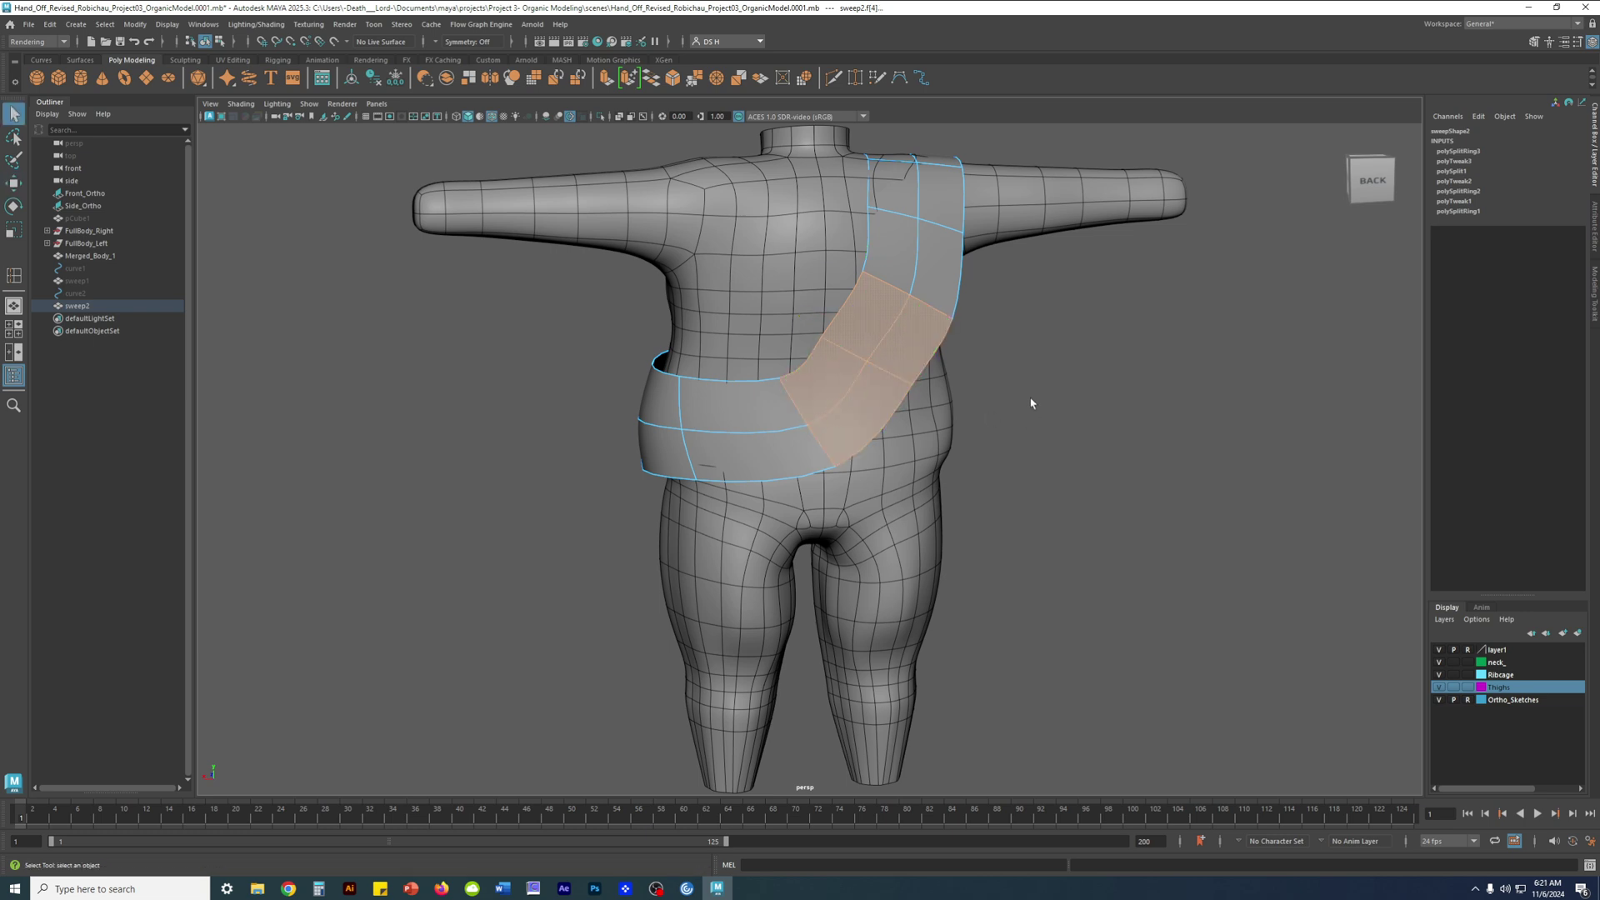
pyautogui.press('Delete')
# Select the waist band's cross row of vertices beside the belly and move it outward from the body
pyautogui.keyDown('alt'); pyautogui.moveTo(689, 396); pyautogui.dragTo(1204, 402); pyautogui.keyUp('alt')
pyautogui.keyDown('alt'); pyautogui.moveTo(1040, 408); pyautogui.dragTo(933, 558); pyautogui.keyUp('alt')
pyautogui.moveTo(933, 558)
pyautogui.keyDown('alt'); pyautogui.mouseDown()
pyautogui.moveTo(925, 583)
pyautogui.moveTo(915, 534)
pyautogui.mouseUp(); pyautogui.keyUp('alt')
pyautogui.press('w')
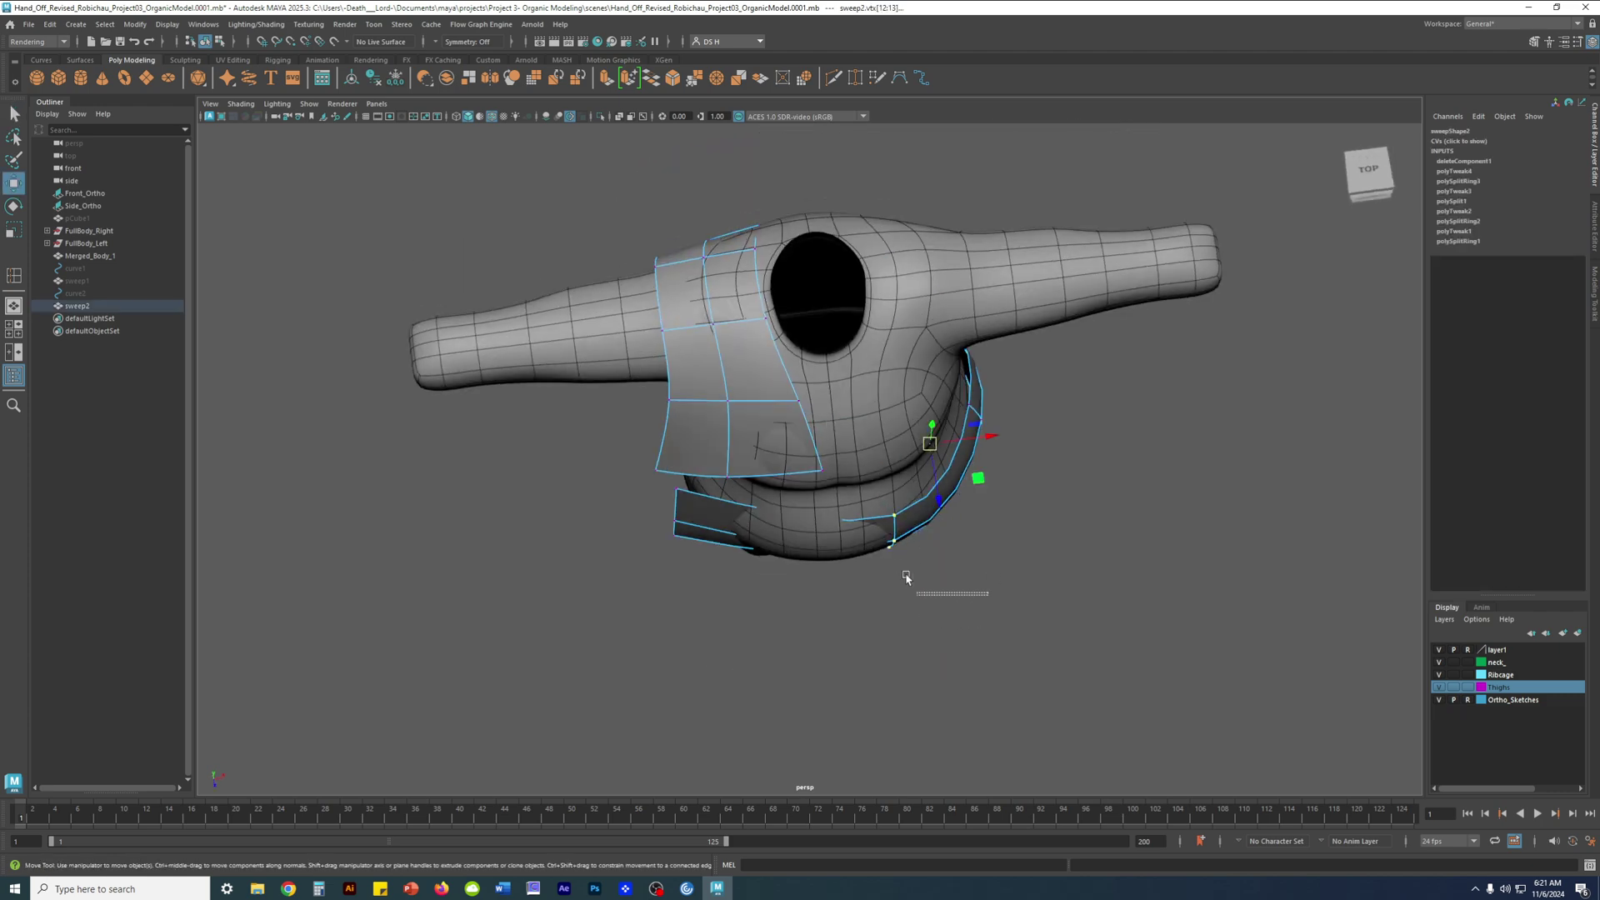
pyautogui.click(986, 535)
pyautogui.keyDown('alt'); pyautogui.moveTo(985, 536); pyautogui.dragTo(915, 439); pyautogui.keyUp('alt')
# Raise the lower outer corner vertex of the remaining strap piece on the back shoulder
pyautogui.click(795, 454)
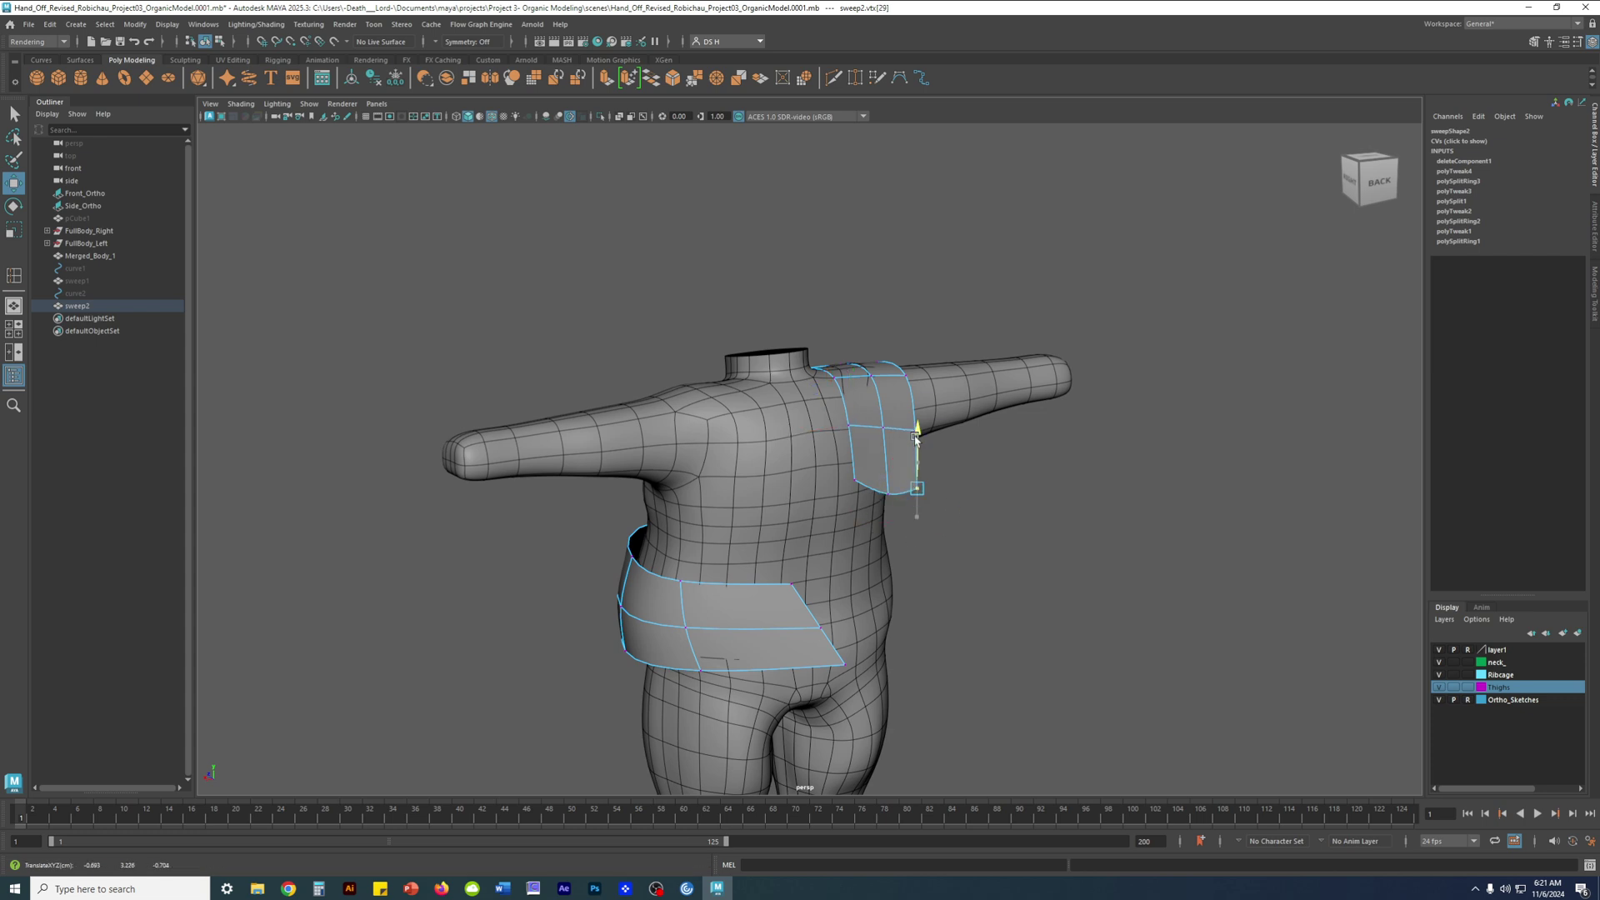
pyautogui.keyDown('alt'); pyautogui.moveTo(997, 473); pyautogui.dragTo(1017, 482); pyautogui.keyUp('alt')
pyautogui.click(946, 278)
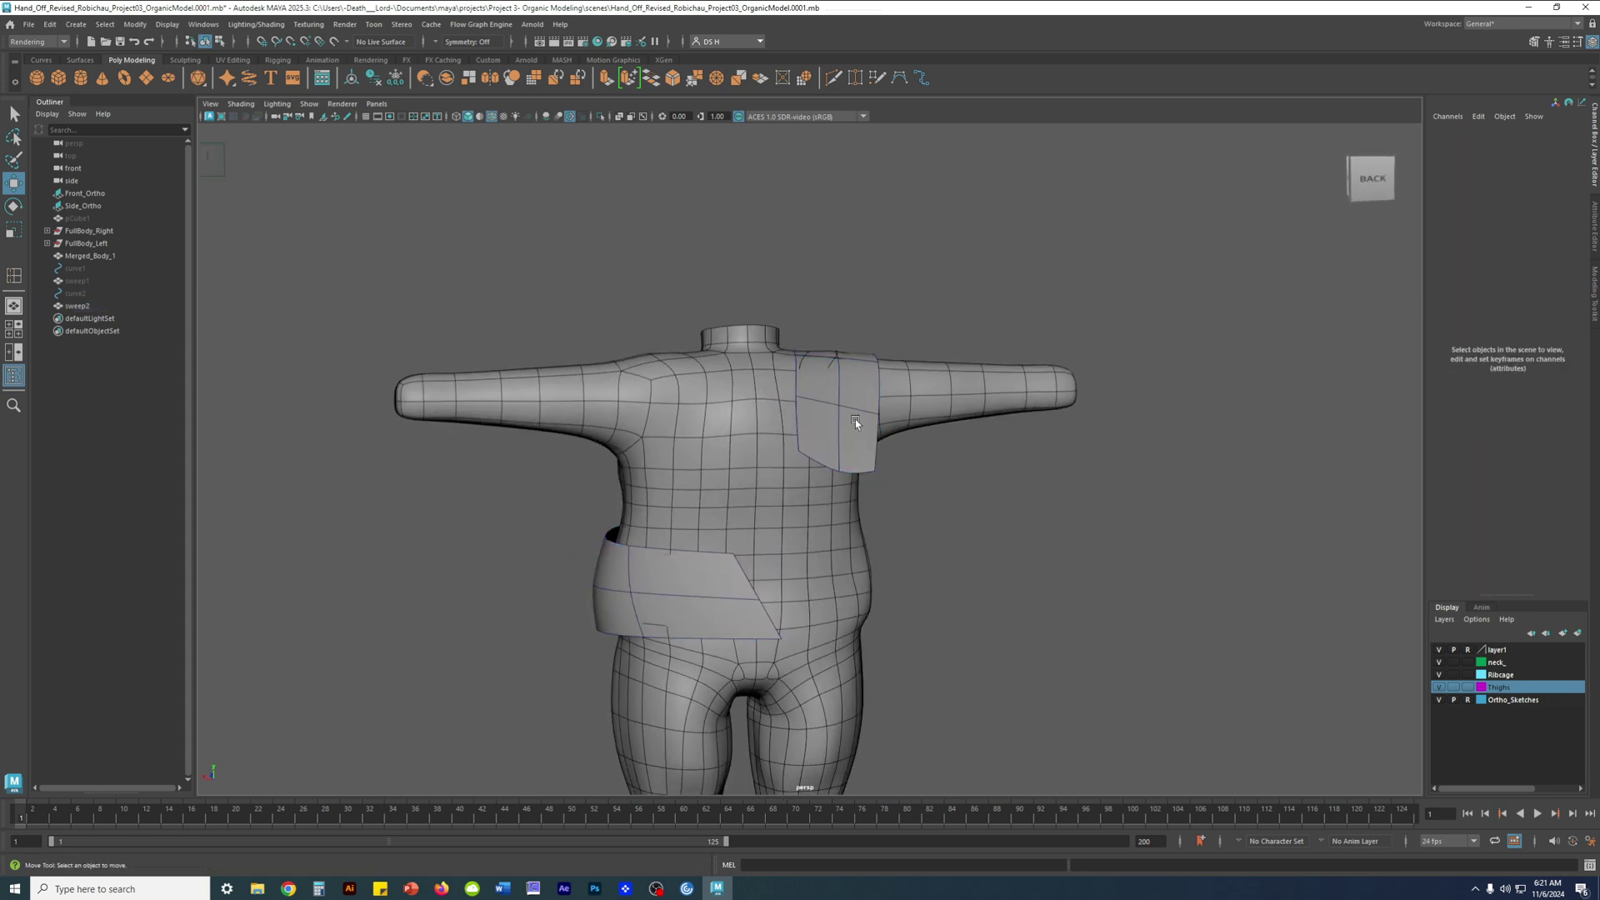
pyautogui.keyDown('alt'); pyautogui.moveTo(837, 385); pyautogui.dragTo(933, 457); pyautogui.keyUp('alt')
pyautogui.click(933, 456)
pyautogui.keyDown('ctrl'); pyautogui.click(930, 450); pyautogui.keyUp('ctrl')
pyautogui.click(930, 450)
pyautogui.press('[')
pyautogui.press(']')
pyautogui.press('[')
pyautogui.click(1141, 269)
pyautogui.press('[')
pyautogui.press('[')
pyautogui.press('[')
pyautogui.press('[')
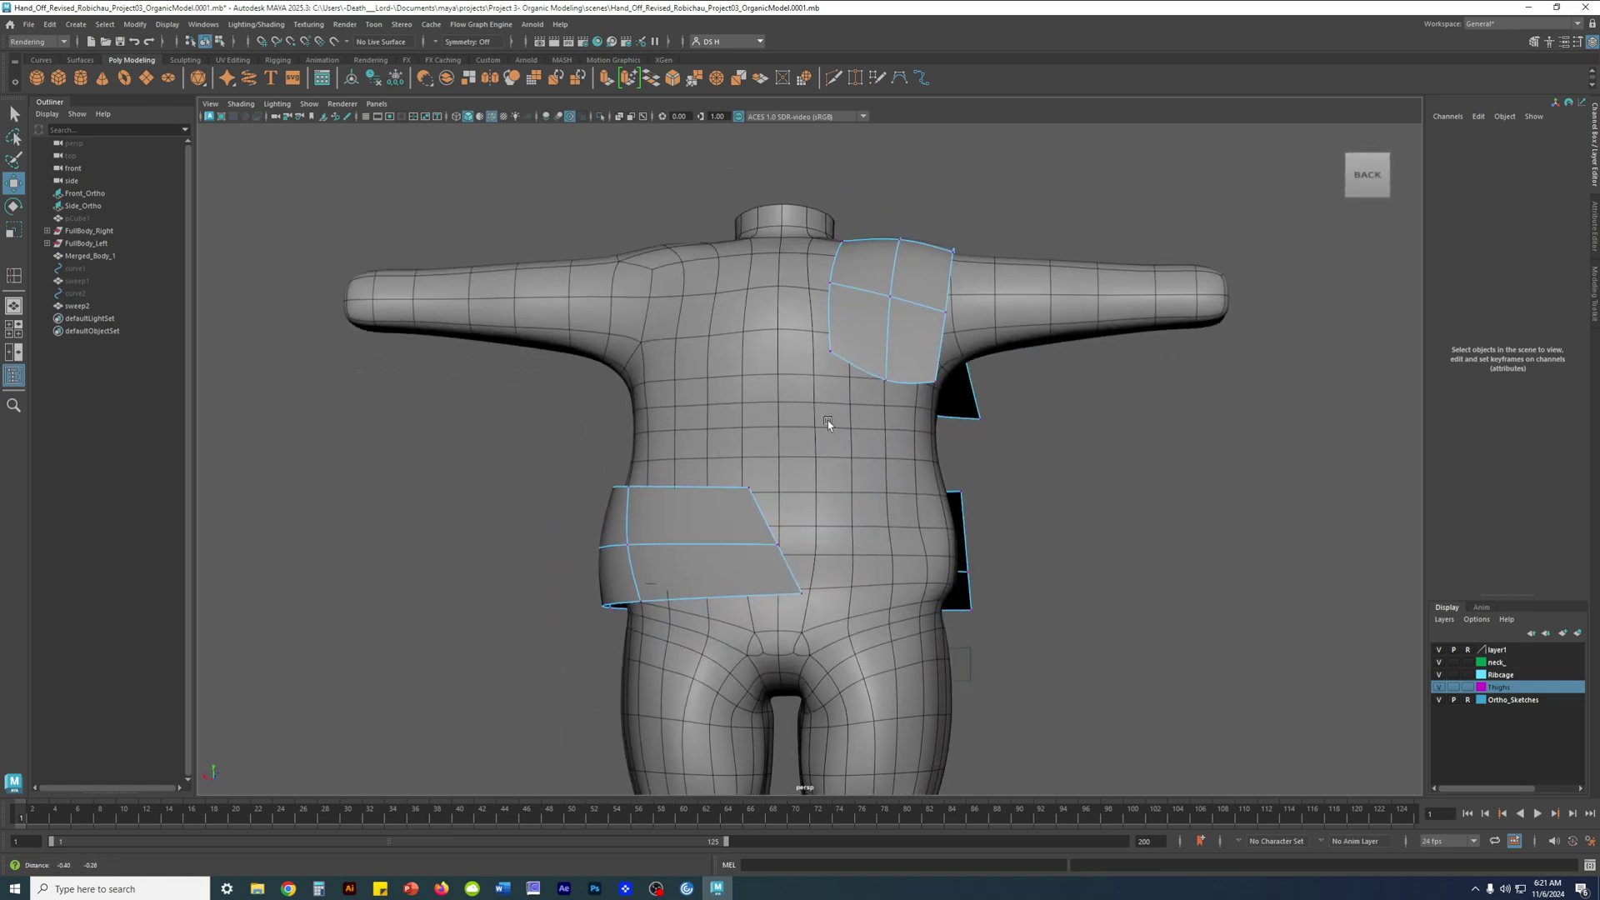
# Select the waist band's upper border edges and raise them to make the band taller
pyautogui.keyDown('alt'); pyautogui.moveTo(792, 488); pyautogui.dragTo(1047, 508); pyautogui.keyUp('alt')
pyautogui.keyDown('alt'); pyautogui.moveTo(669, 480); pyautogui.dragTo(805, 506); pyautogui.keyUp('alt')
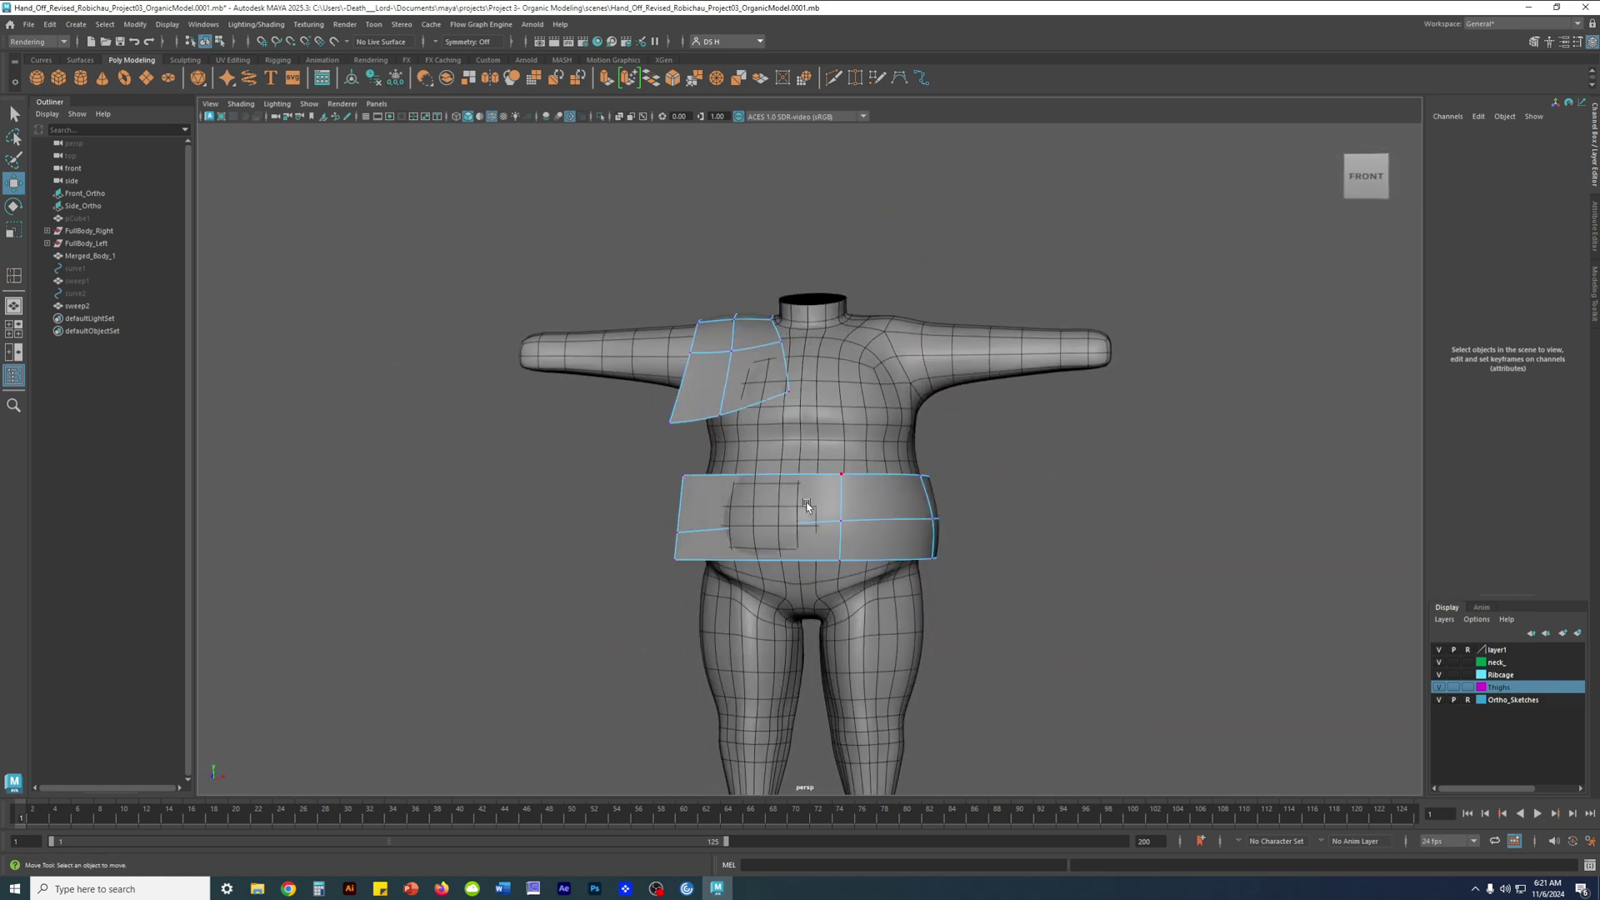
pyautogui.click(878, 471)
pyautogui.keyDown('alt'); pyautogui.moveTo(1006, 504); pyautogui.dragTo(867, 511); pyautogui.keyUp('alt')
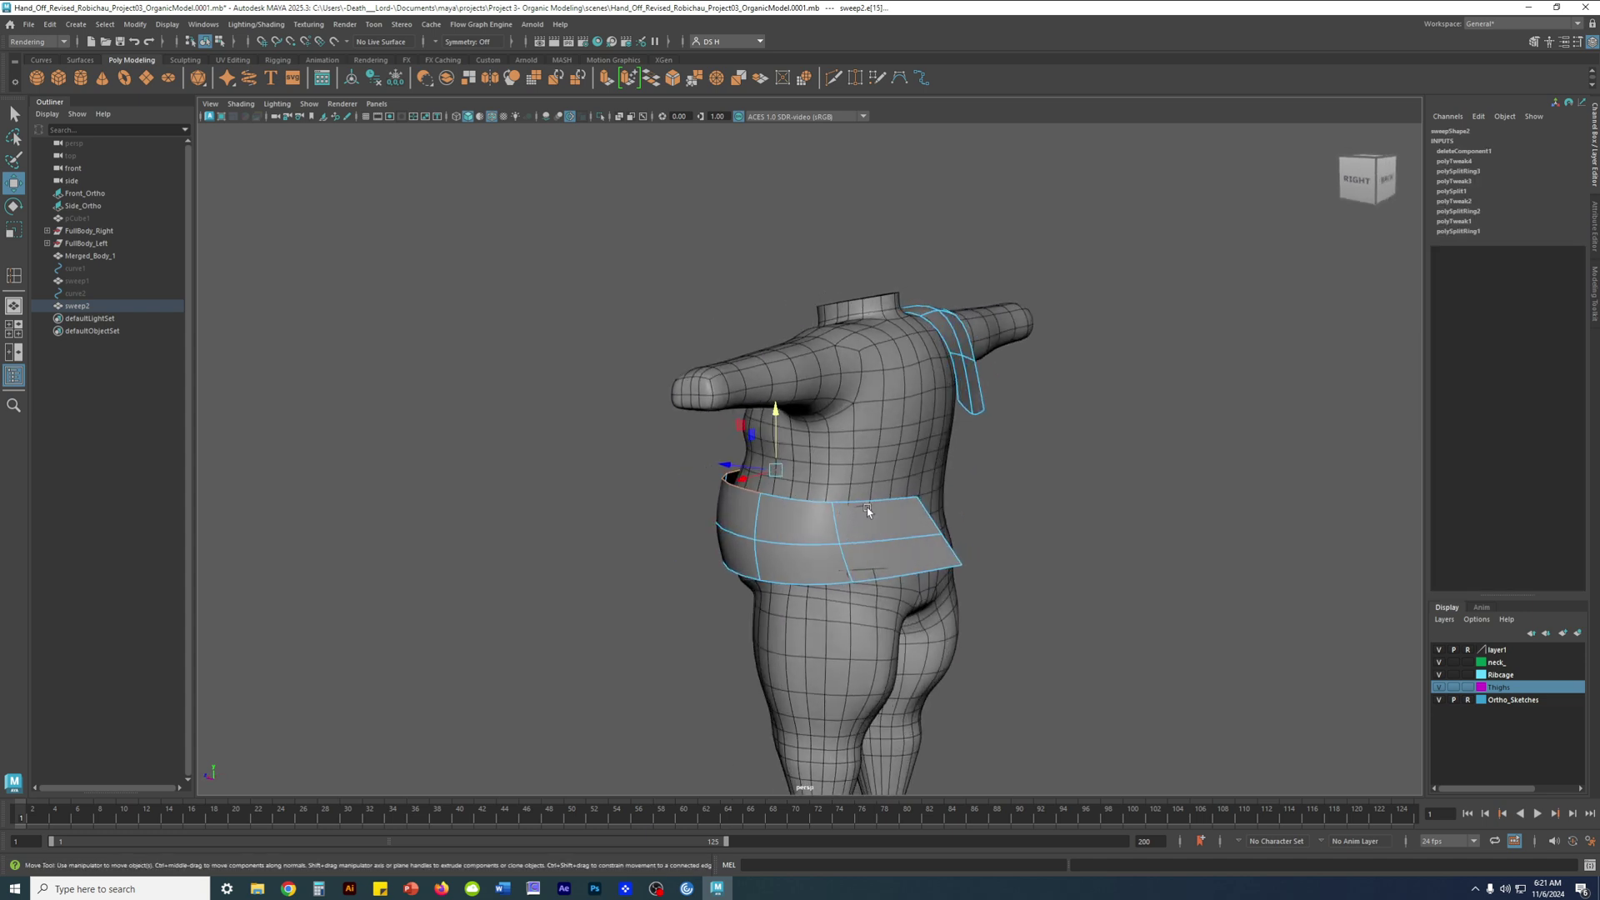
pyautogui.keyDown('alt'); pyautogui.moveTo(825, 441); pyautogui.dragTo(958, 432); pyautogui.keyUp('alt')
pyautogui.keyDown('alt'); pyautogui.moveTo(727, 431); pyautogui.dragTo(838, 480); pyautogui.keyUp('alt')
pyautogui.press('F9')
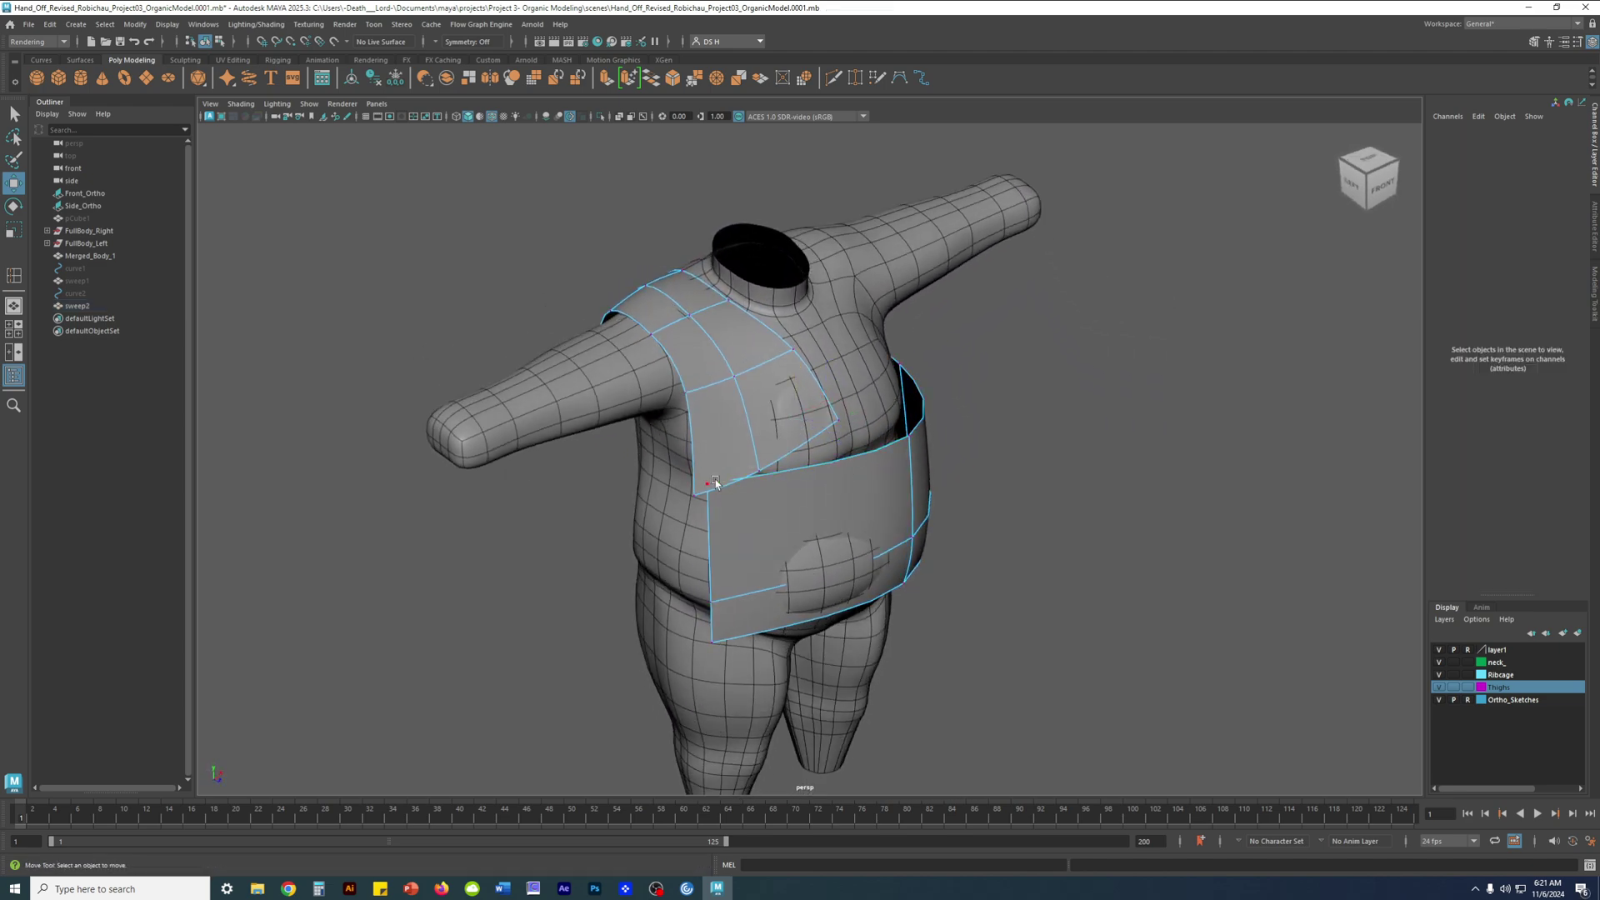
pyautogui.click(720, 492)
pyautogui.keyDown('alt'); pyautogui.moveTo(760, 525); pyautogui.dragTo(895, 472); pyautogui.keyUp('alt')
# Select both vertical edges of the waist band's cross row beside the belly and move them forward, clear of the belly
pyautogui.press('F10')
pyautogui.click(896, 504)
pyautogui.press('1')
pyautogui.keyDown('alt'); pyautogui.moveTo(914, 499); pyautogui.dragTo(907, 490); pyautogui.keyUp('alt')
pyautogui.click(913, 510)
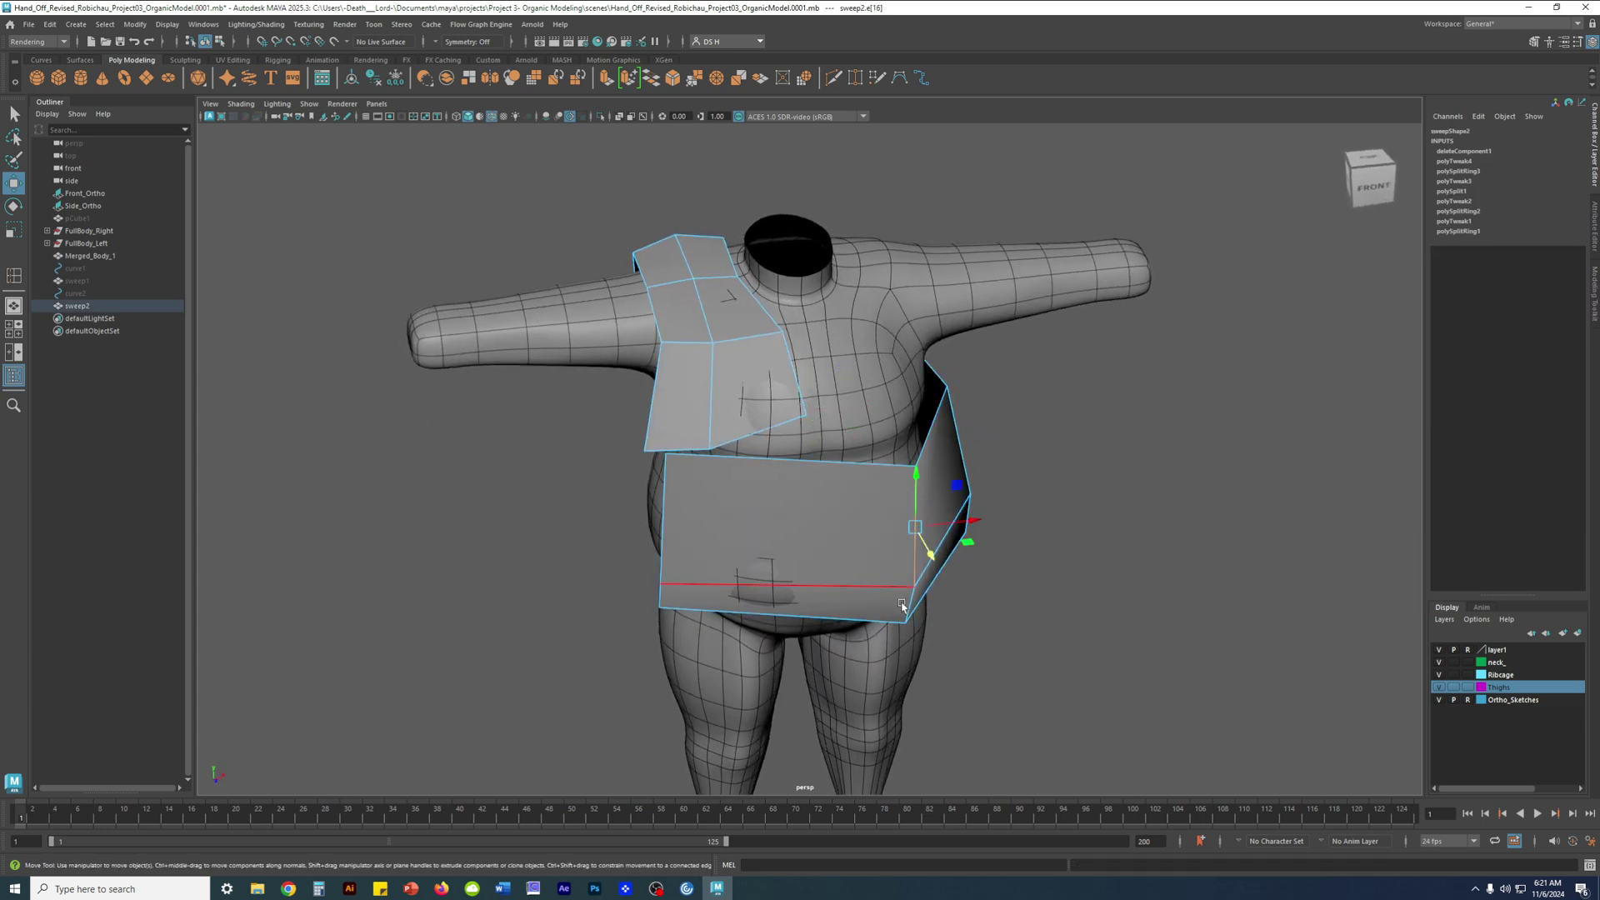
pyautogui.keyDown('shift'); pyautogui.click(907, 606); pyautogui.keyUp('shift')
pyautogui.press('3')
pyautogui.keyDown('alt'); pyautogui.moveTo(968, 556); pyautogui.dragTo(893, 517); pyautogui.keyUp('alt')
# Raise the centre-line vertices at the waist band's front end and its front cross row to mid-height
pyautogui.moveTo(820, 506); pyautogui.dragTo(632, 542, button='right')
pyautogui.click(663, 572)
pyautogui.moveTo(660, 520); pyautogui.dragTo(659, 460)
pyautogui.press('1')
pyautogui.click(867, 516)
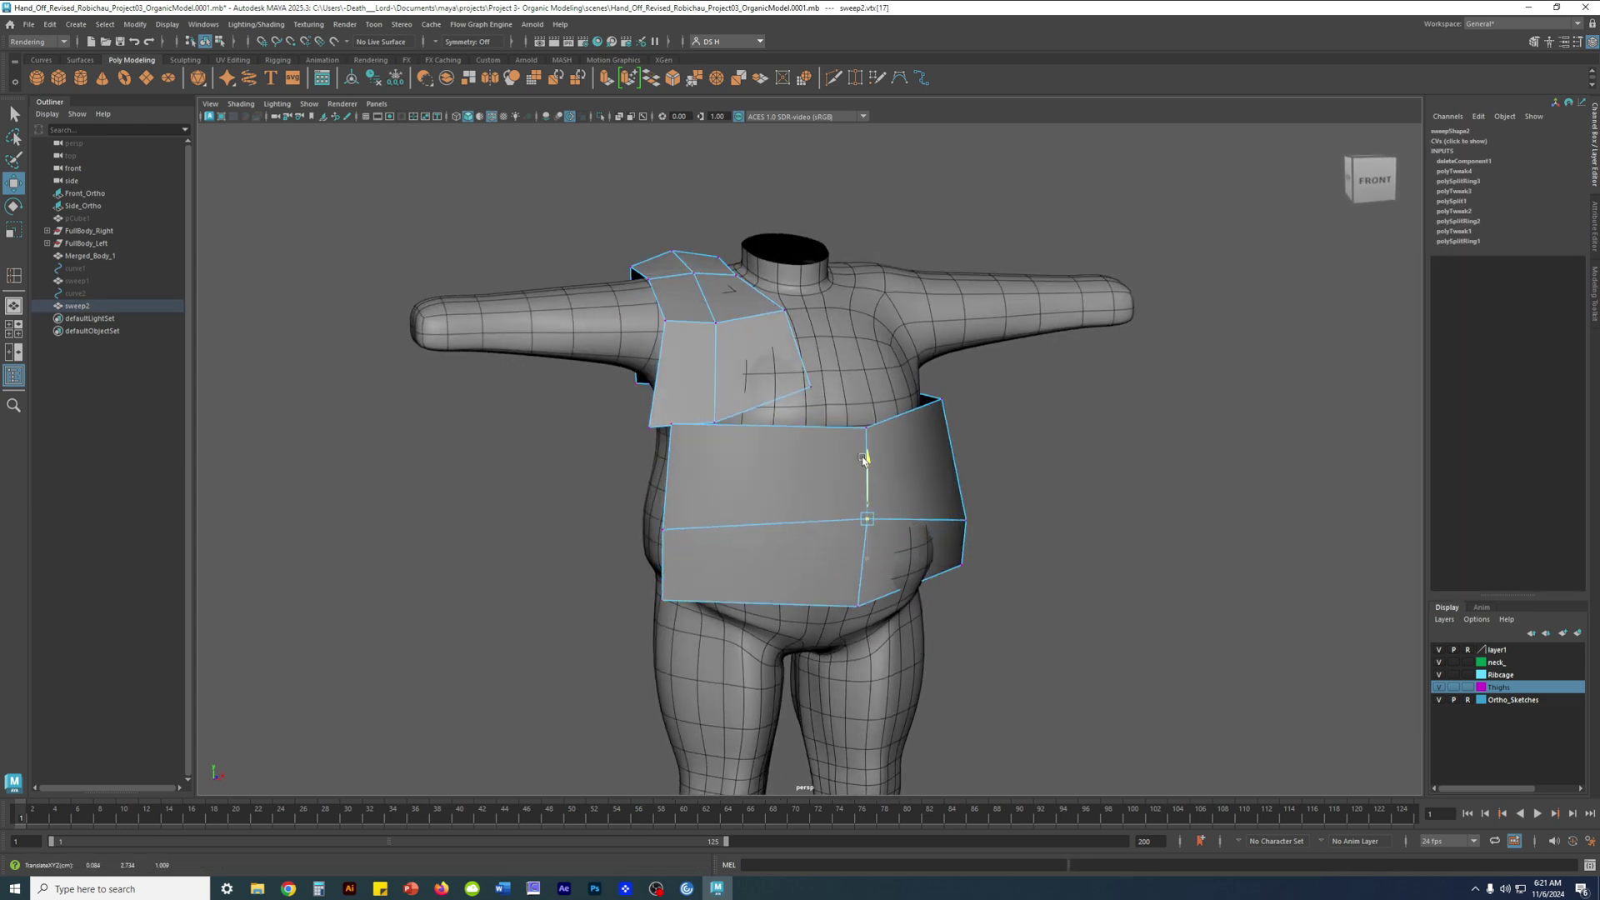
# Raise the centre-line vertices along the side of the waist band to mid-height
pyautogui.keyDown('alt'); pyautogui.moveTo(967, 490); pyautogui.dragTo(943, 464); pyautogui.keyUp('alt')
pyautogui.click(969, 528)
pyautogui.click(942, 545)
pyautogui.keyDown('alt'); pyautogui.moveTo(1020, 488); pyautogui.dragTo(916, 446); pyautogui.keyUp('alt')
pyautogui.click(917, 496)
pyautogui.click(910, 533)
pyautogui.keyDown('alt'); pyautogui.moveTo(994, 503); pyautogui.dragTo(870, 543); pyautogui.keyUp('alt')
# Raise the centre vertex at the waist band's back end to mid-height and check the smoothed band all round
pyautogui.click(848, 474)
pyautogui.keyDown('alt'); pyautogui.moveTo(864, 506); pyautogui.dragTo(907, 452); pyautogui.keyUp('alt')
pyautogui.keyDown('alt'); pyautogui.moveTo(896, 603); pyautogui.dragTo(987, 621); pyautogui.keyUp('alt')
pyautogui.keyDown('alt'); pyautogui.moveTo(973, 595); pyautogui.dragTo(947, 457); pyautogui.keyUp('alt')
pyautogui.keyDown('alt'); pyautogui.moveTo(946, 456); pyautogui.dragTo(893, 512); pyautogui.keyUp('alt')
pyautogui.click(893, 513)
pyautogui.keyDown('alt'); pyautogui.moveTo(763, 528); pyautogui.dragTo(819, 522); pyautogui.keyUp('alt')
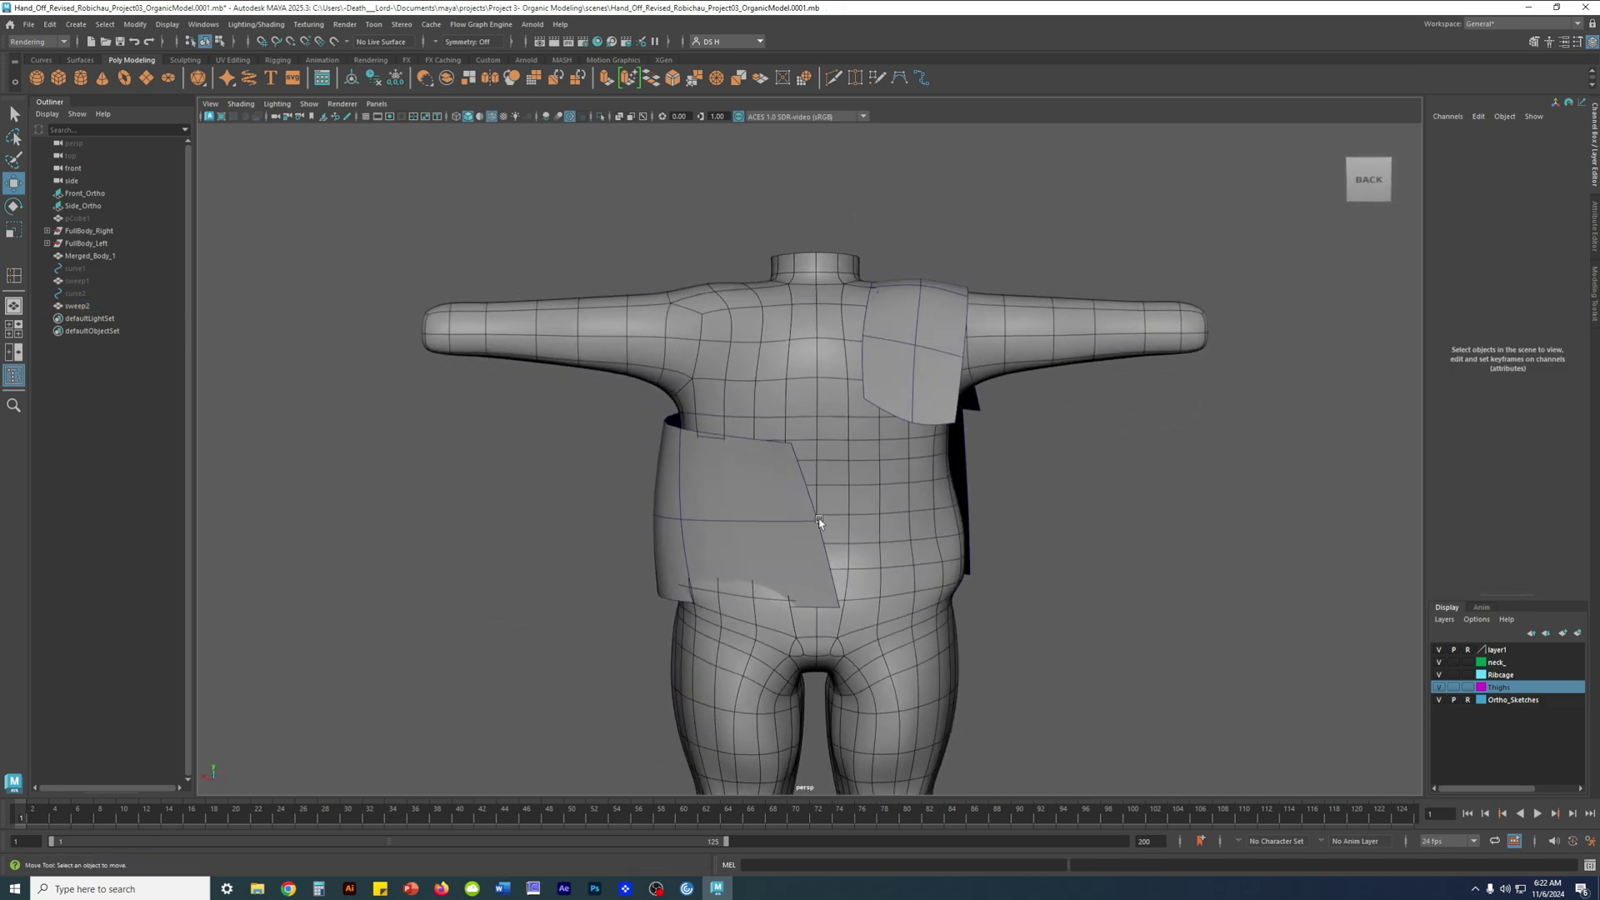
# Flatten the lower row of vertices on the back shoulder piece with Scale and move it further down the back
pyautogui.click(926, 379)
pyautogui.moveTo(927, 378); pyautogui.dragTo(841, 377, button='right')
pyautogui.keyDown('alt'); pyautogui.moveTo(917, 424); pyautogui.dragTo(803, 382); pyautogui.keyUp('alt')
pyautogui.moveTo(651, 314); pyautogui.dragTo(818, 352)
pyautogui.keyDown('alt'); pyautogui.moveTo(817, 352); pyautogui.dragTo(735, 352); pyautogui.keyUp('alt')
pyautogui.press('r')
pyautogui.moveTo(747, 283); pyautogui.dragTo(746, 532)
pyautogui.keyDown('alt'); pyautogui.moveTo(850, 334); pyautogui.dragTo(719, 494); pyautogui.keyUp('alt')
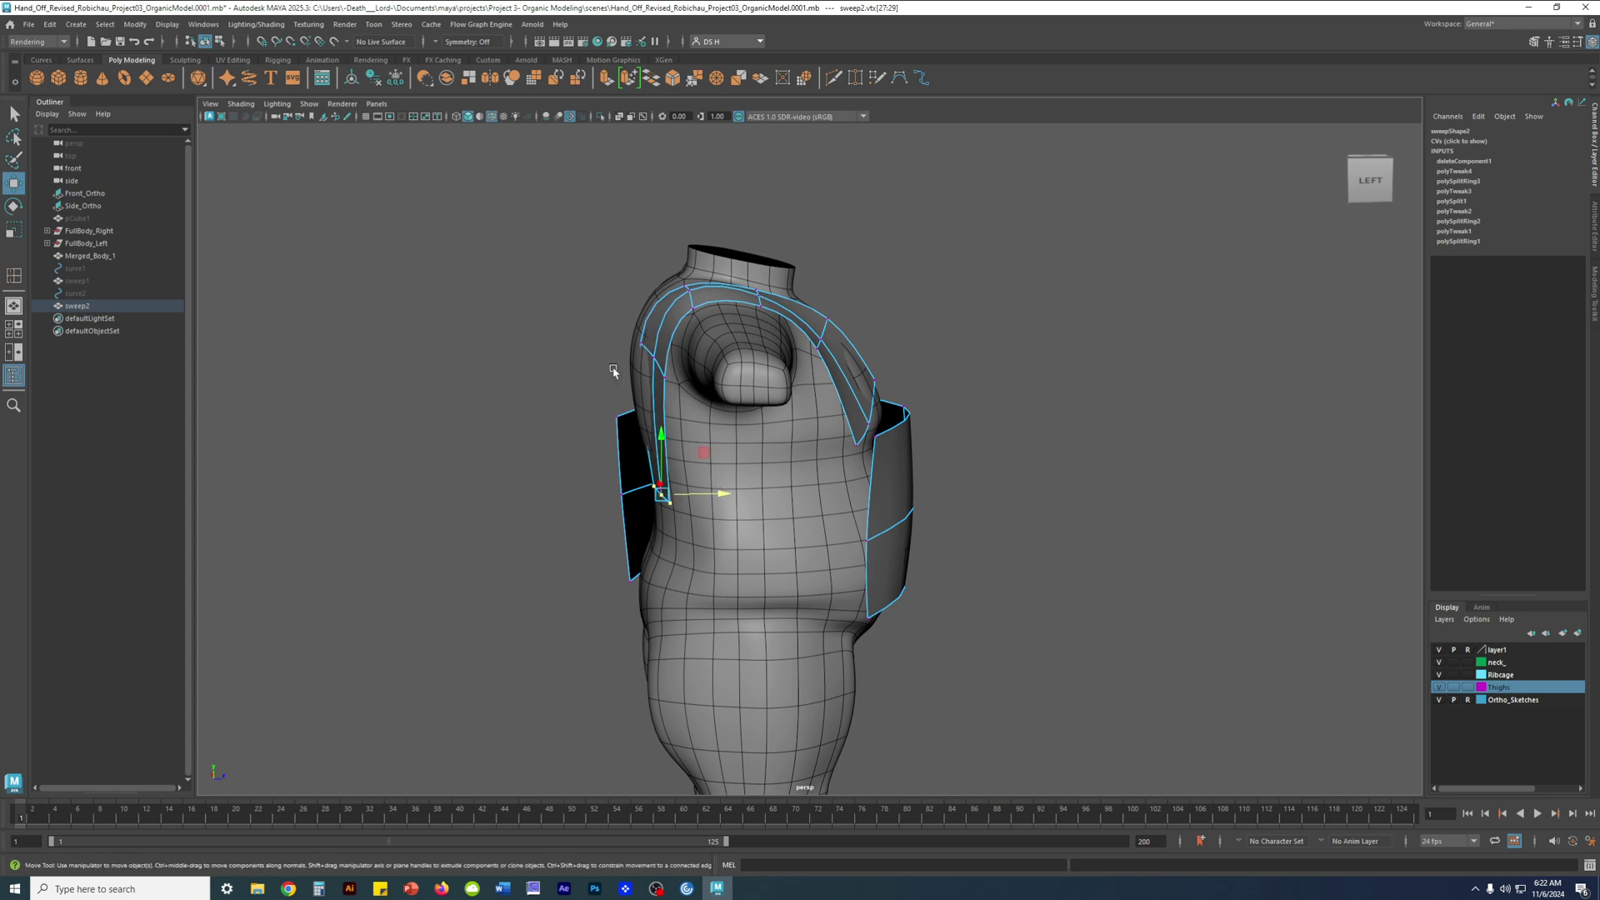
# Move the upper row of vertices on the back of the shoulder strap backward, away from the body
pyautogui.moveTo(698, 355); pyautogui.dragTo(686, 359)
pyautogui.click(503, 392)
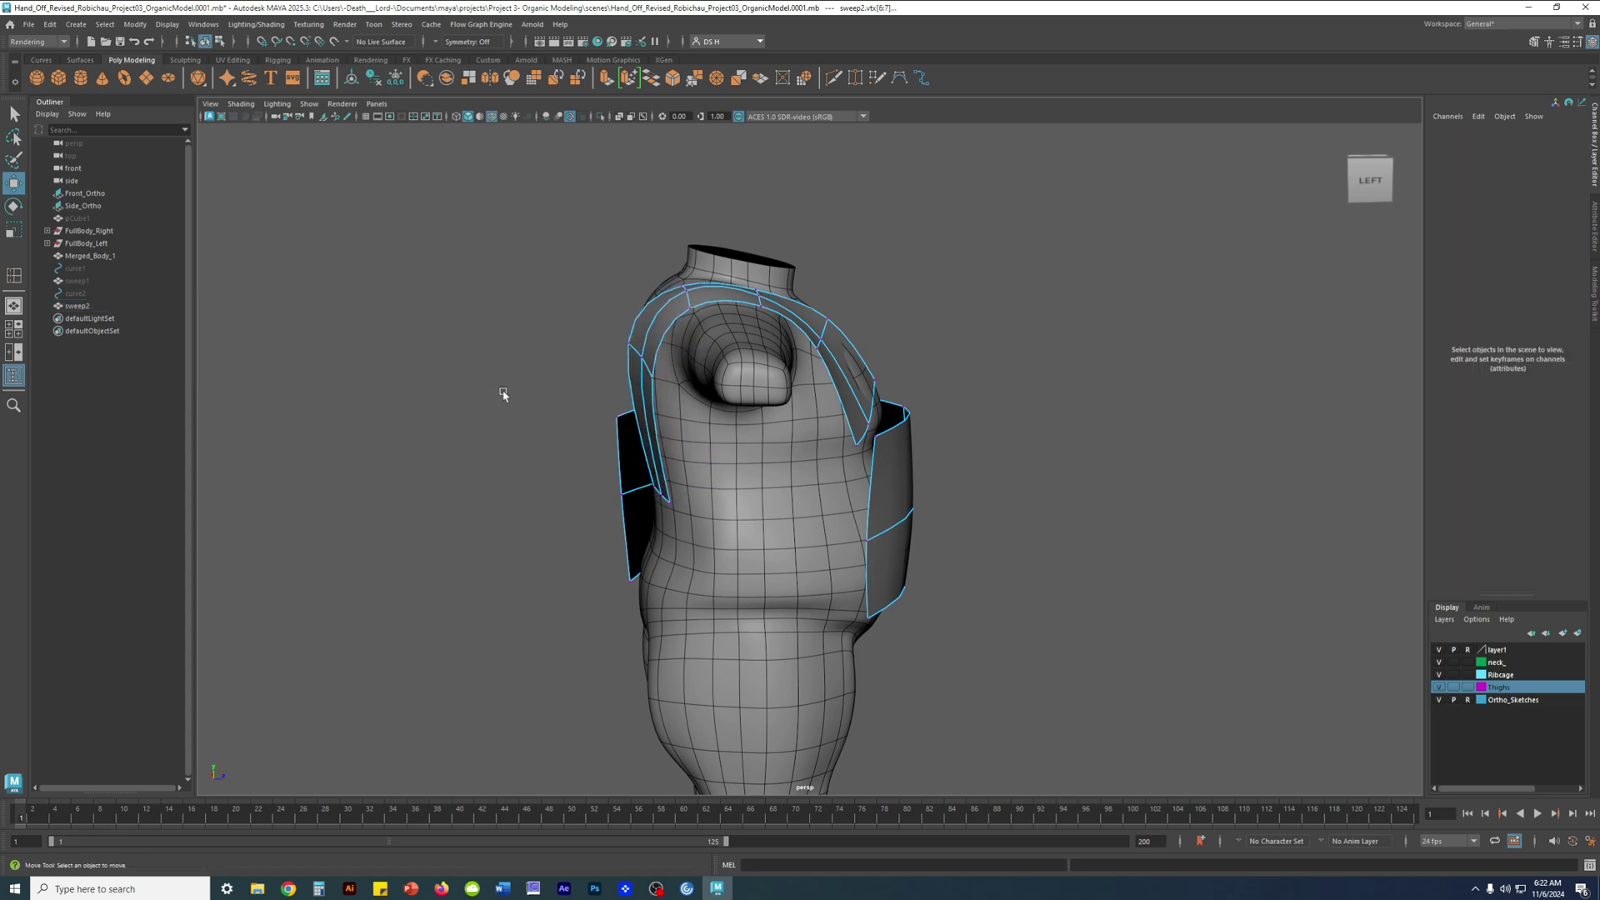
pyautogui.keyDown('alt'); pyautogui.moveTo(551, 445); pyautogui.dragTo(618, 433); pyautogui.keyUp('alt')
# Adjust the vertex columns at the waist band's back end and far-side back corner with Move and Scale to fit around the body
pyautogui.moveTo(595, 467); pyautogui.dragTo(626, 520)
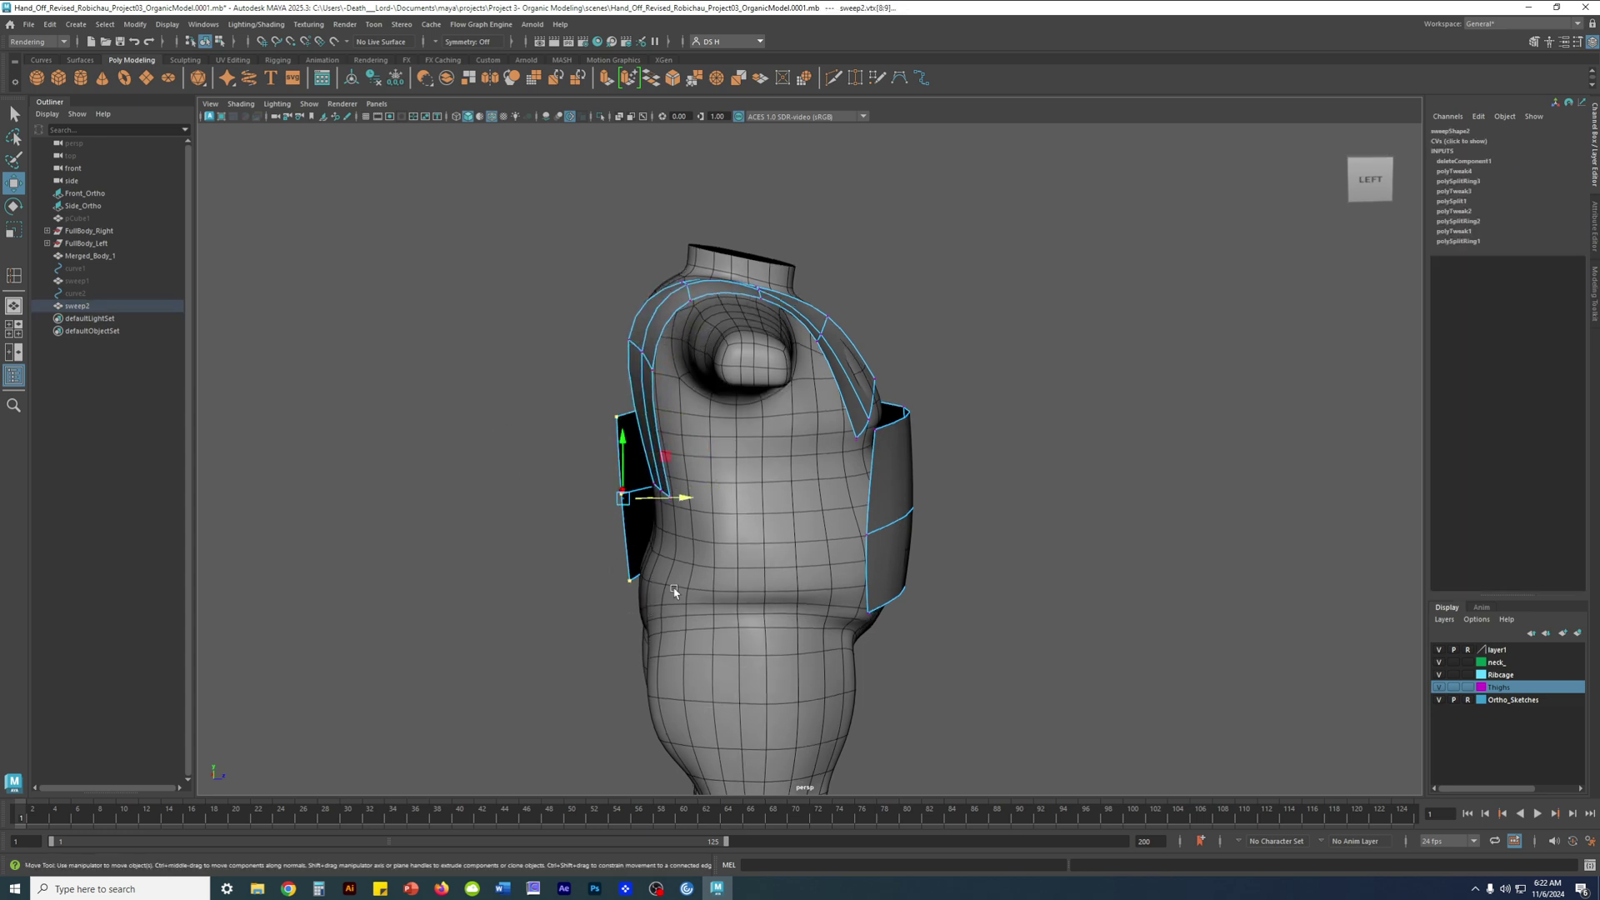
pyautogui.keyDown('alt'); pyautogui.moveTo(658, 597); pyautogui.dragTo(806, 602); pyautogui.keyUp('alt')
pyautogui.moveTo(703, 553); pyautogui.dragTo(703, 505)
pyautogui.press('r')
pyautogui.press('w')
pyautogui.press('4')
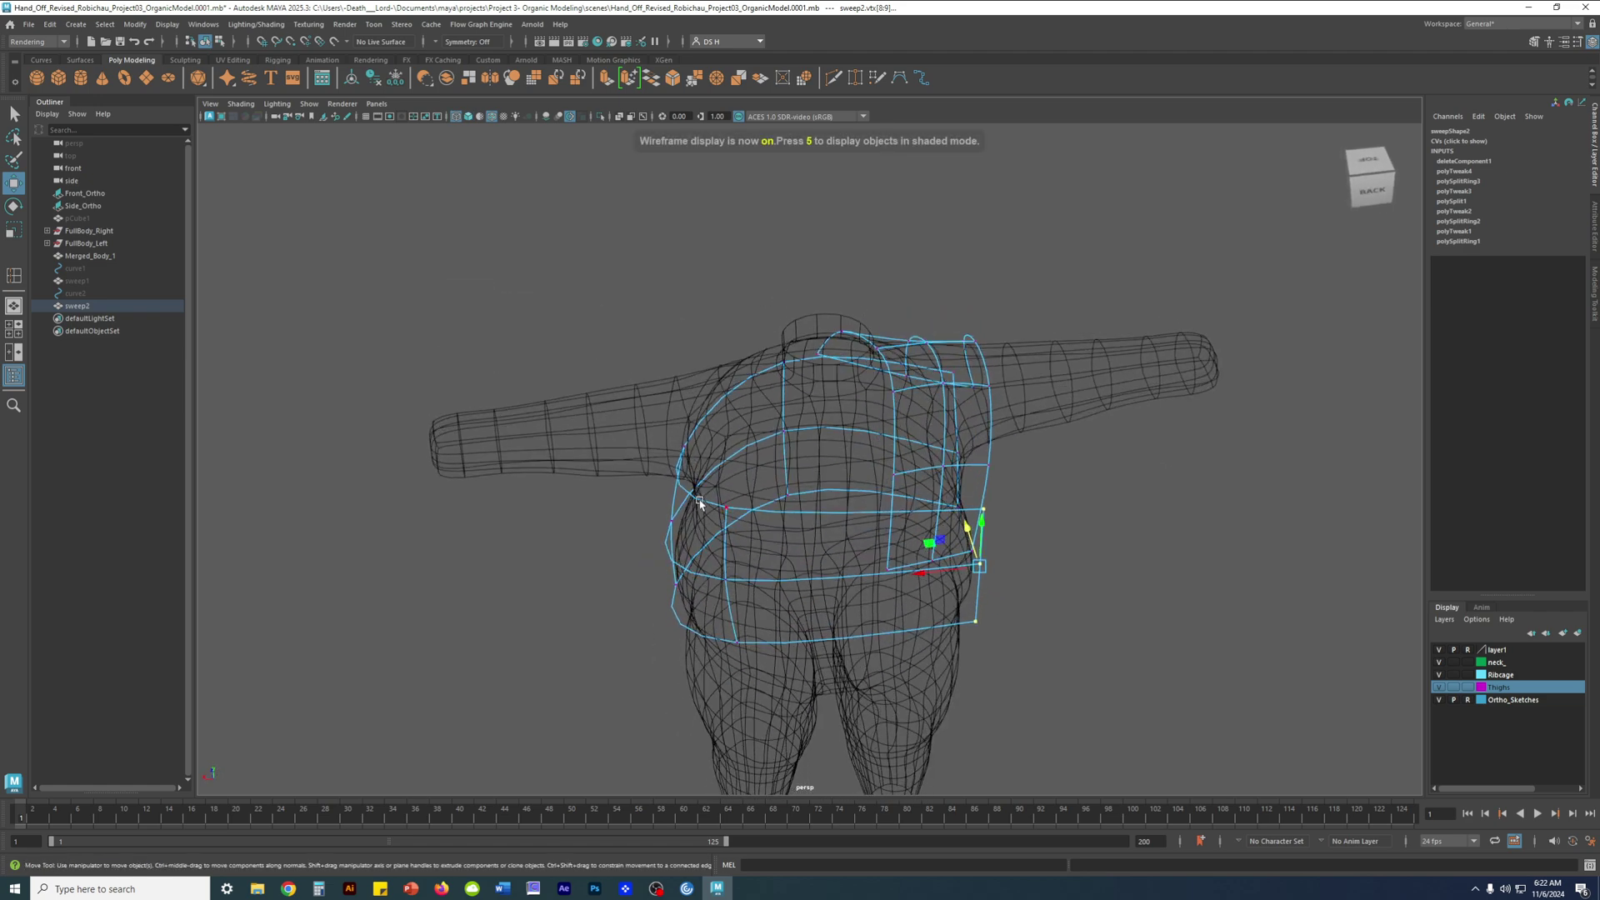
pyautogui.moveTo(763, 670)
pyautogui.keyDown('alt'); pyautogui.mouseDown()
pyautogui.moveTo(771, 583)
pyautogui.moveTo(754, 596)
pyautogui.moveTo(815, 634)
pyautogui.moveTo(828, 626)
pyautogui.moveTo(753, 580)
pyautogui.mouseUp(); pyautogui.keyUp('alt')
pyautogui.press('5')
pyautogui.press('r')
pyautogui.moveTo(643, 561); pyautogui.dragTo(998, 533)
pyautogui.press('w')
pyautogui.keyDown('alt'); pyautogui.moveTo(733, 570); pyautogui.dragTo(743, 483); pyautogui.keyUp('alt')
pyautogui.moveTo(627, 568)
pyautogui.keyDown('alt'); pyautogui.mouseDown()
pyautogui.moveTo(746, 519)
pyautogui.moveTo(840, 523)
pyautogui.moveTo(893, 571)
pyautogui.moveTo(883, 542)
pyautogui.moveTo(868, 607)
pyautogui.moveTo(839, 472)
pyautogui.moveTo(971, 671)
pyautogui.moveTo(928, 583)
pyautogui.moveTo(806, 595)
pyautogui.moveTo(557, 567)
pyautogui.mouseUp(); pyautogui.keyUp('alt')
pyautogui.press('4')
pyautogui.press('5')
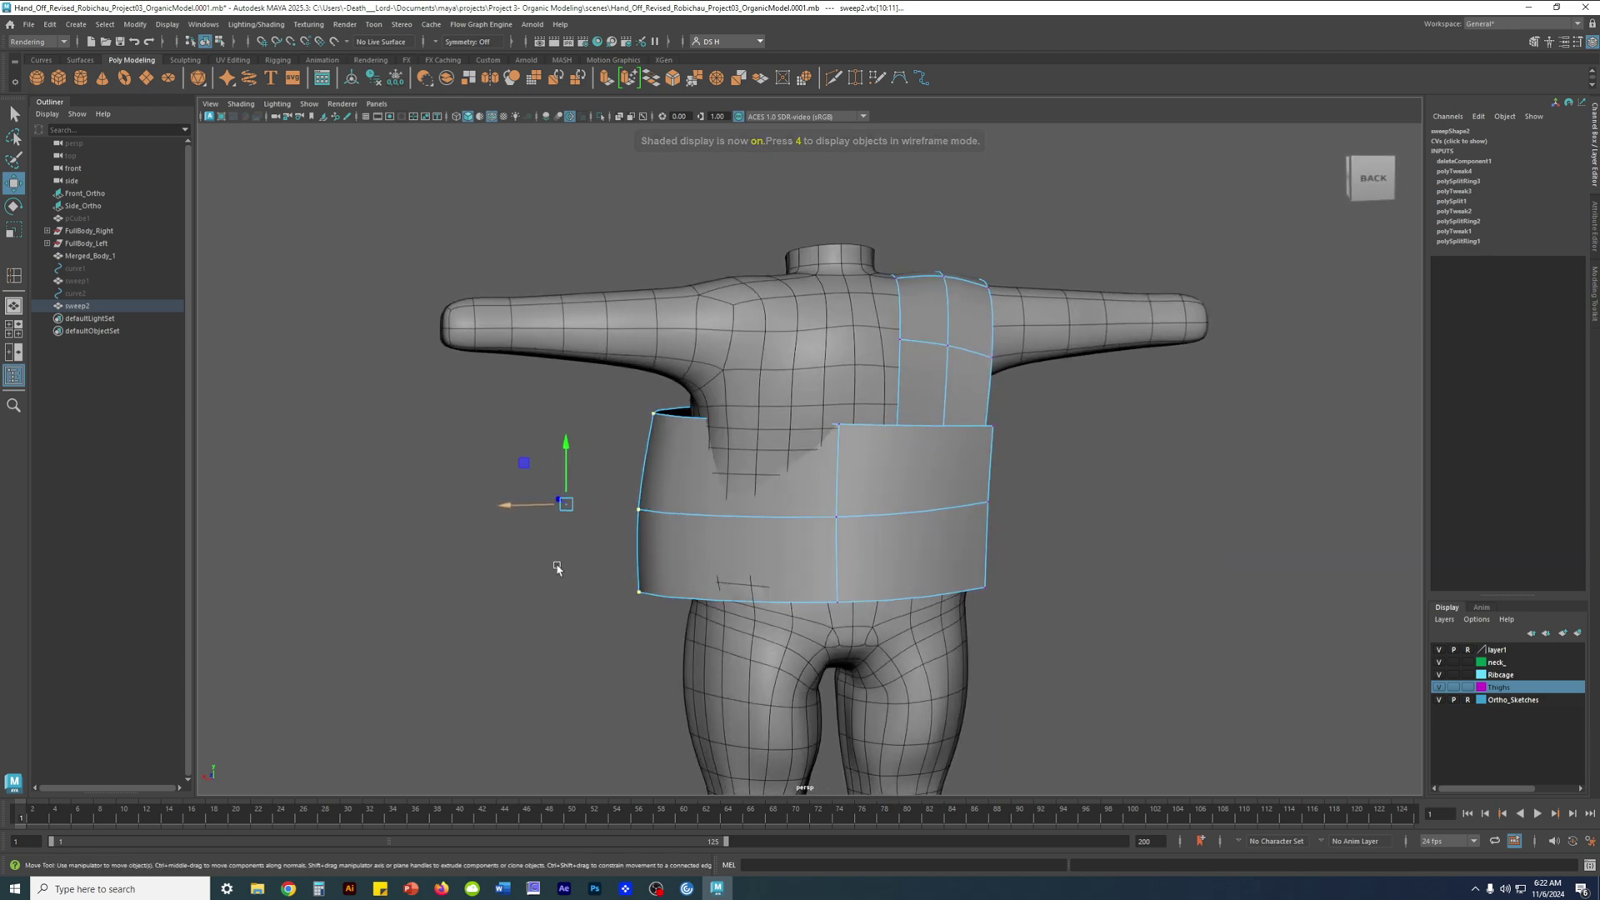
# Select the waist band's entire bottom row of vertices and lower it to the character's lower legs
pyautogui.moveTo(506, 517)
pyautogui.keyDown('alt'); pyautogui.mouseDown()
pyautogui.moveTo(887, 558)
pyautogui.moveTo(1039, 539)
pyautogui.mouseUp(); pyautogui.keyUp('alt')
pyautogui.press('4')
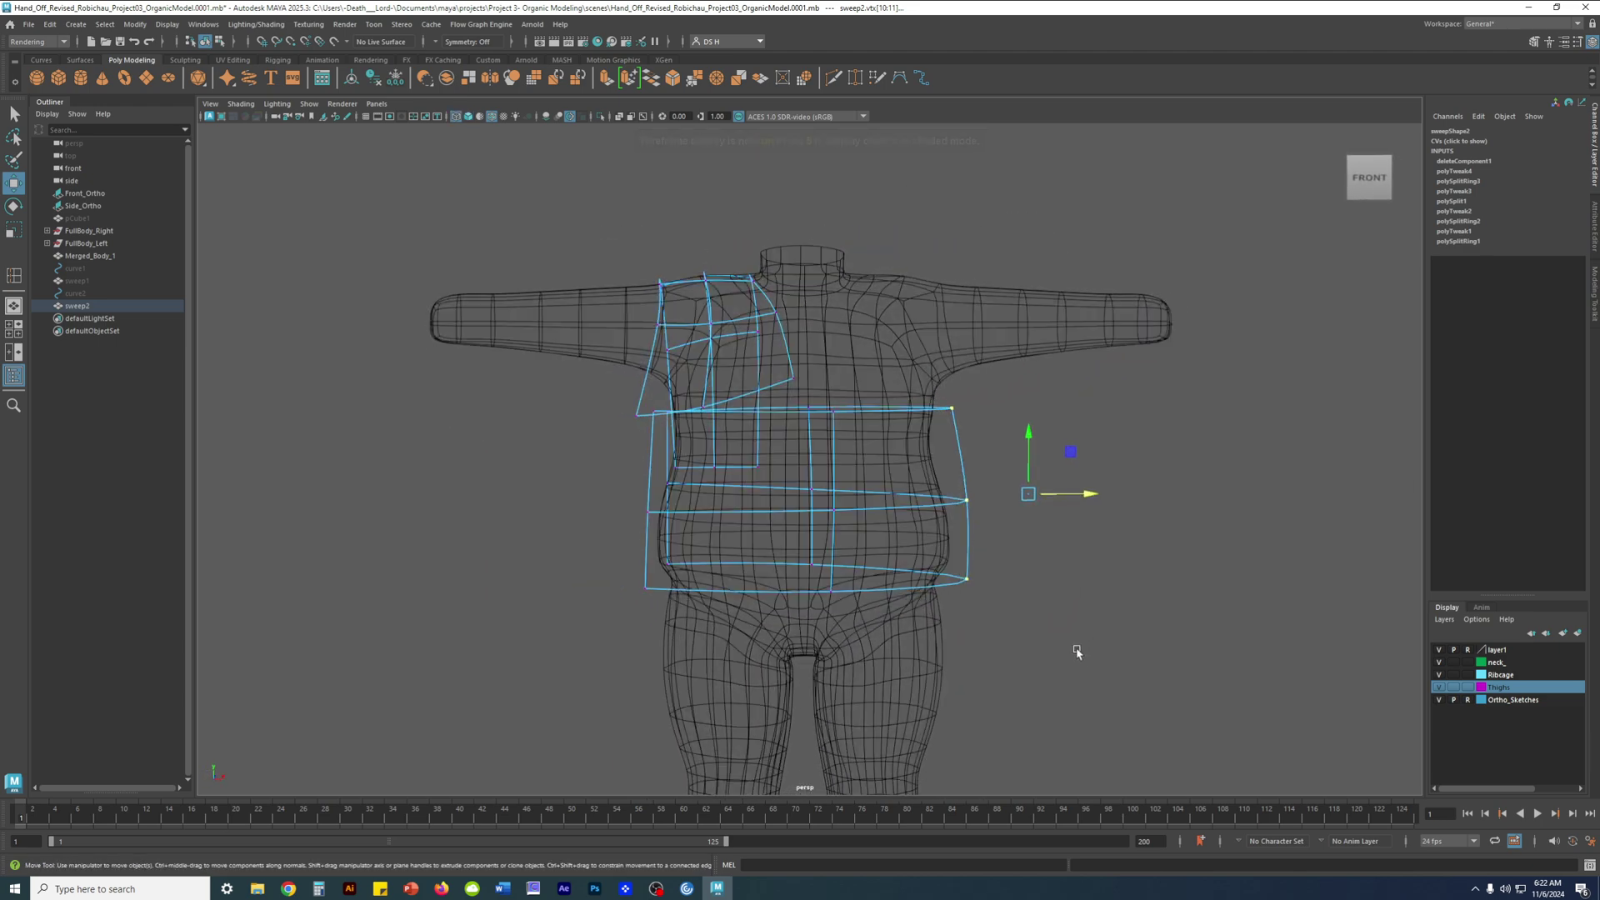
pyautogui.moveTo(1018, 633); pyautogui.dragTo(526, 551)
pyautogui.press('5')
pyautogui.moveTo(842, 528); pyautogui.dragTo(839, 756)
pyautogui.scroll(-1, 965, 544)
pyautogui.scroll(-2, 966, 544)
# Lower the waist band's top edge loop slightly all the way around the torso
pyautogui.keyDown('alt'); pyautogui.moveTo(755, 568); pyautogui.dragTo(734, 530); pyautogui.keyUp('alt')
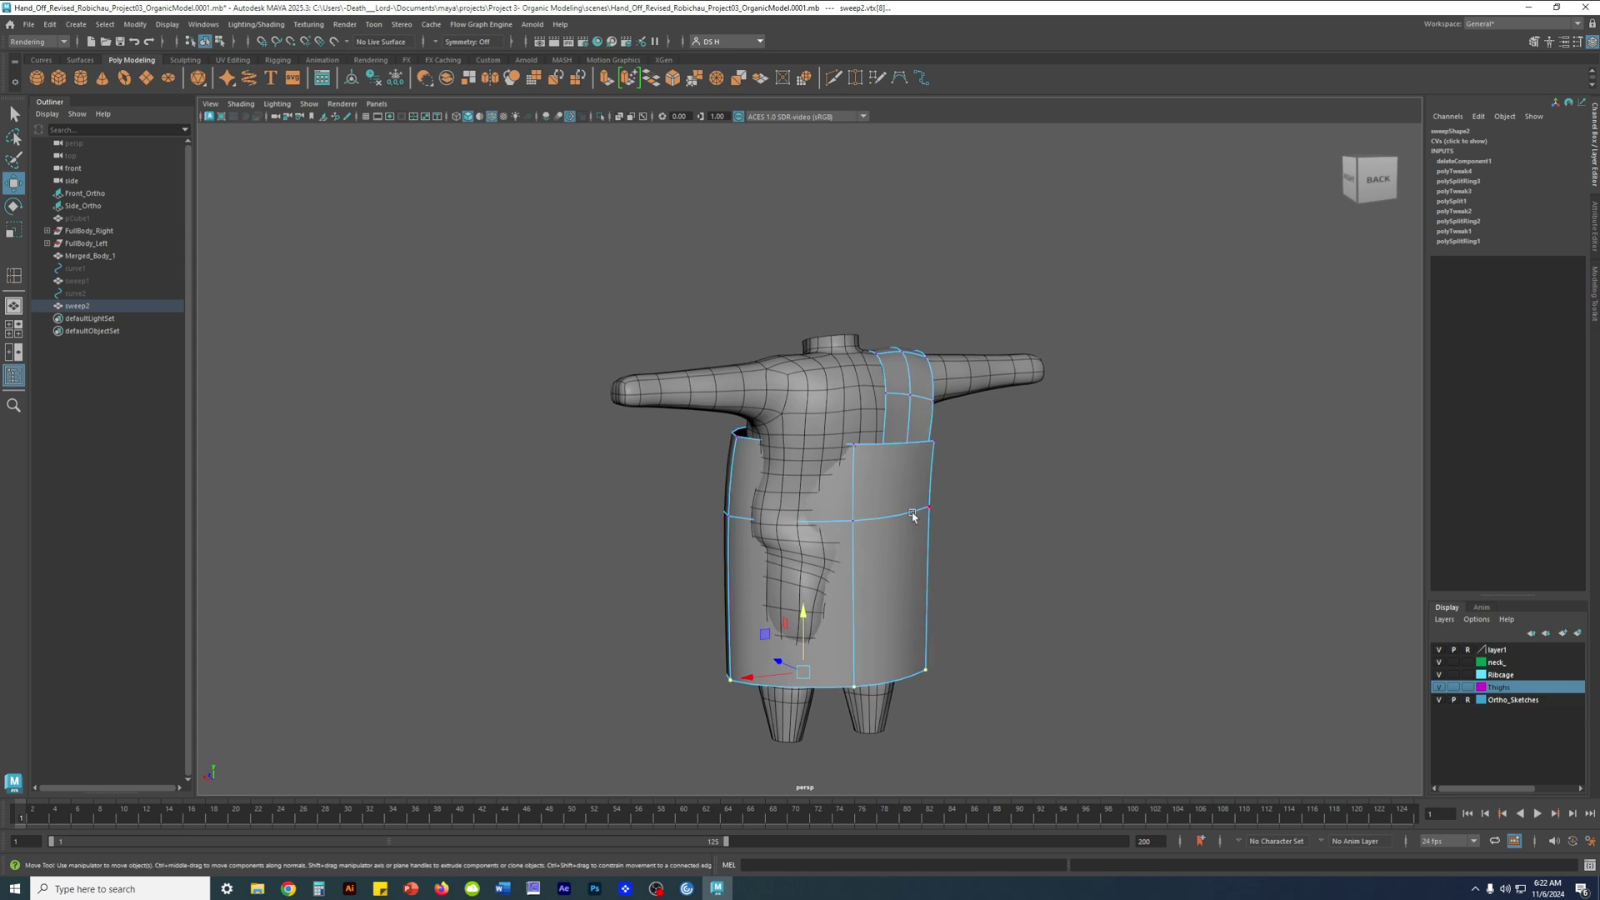
pyautogui.moveTo(916, 469); pyautogui.dragTo(904, 431, button='right')
pyautogui.click(891, 441)
pyautogui.keyDown('alt'); pyautogui.moveTo(578, 528); pyautogui.dragTo(793, 531); pyautogui.keyUp('alt')
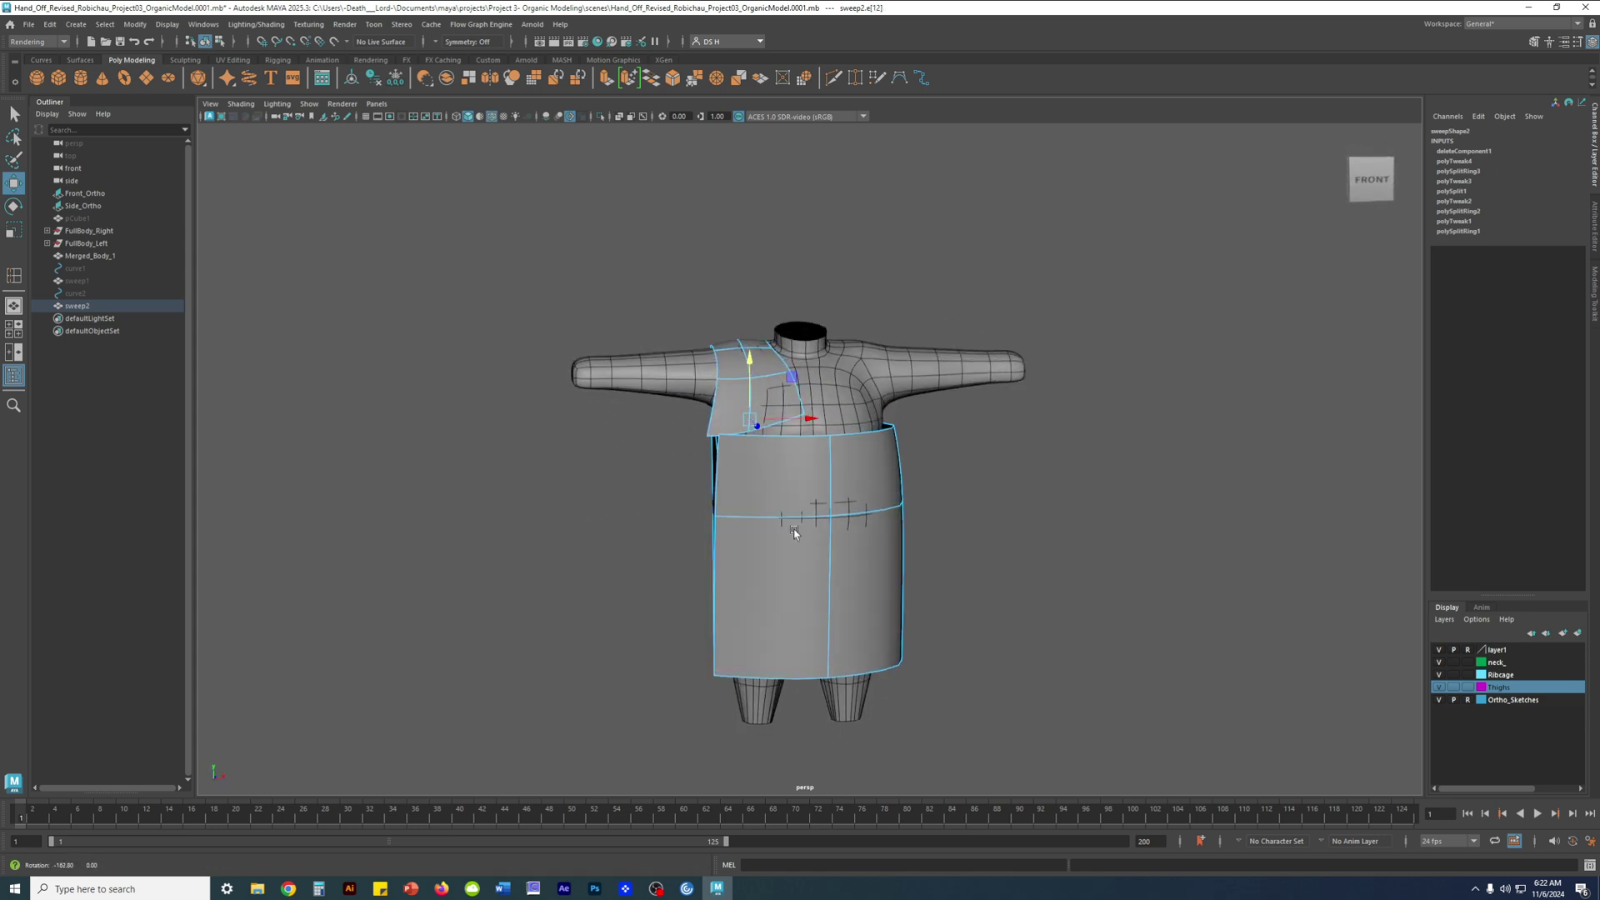
pyautogui.keyDown('alt'); pyautogui.moveTo(817, 378); pyautogui.dragTo(723, 437); pyautogui.keyUp('alt')
pyautogui.click(891, 513)
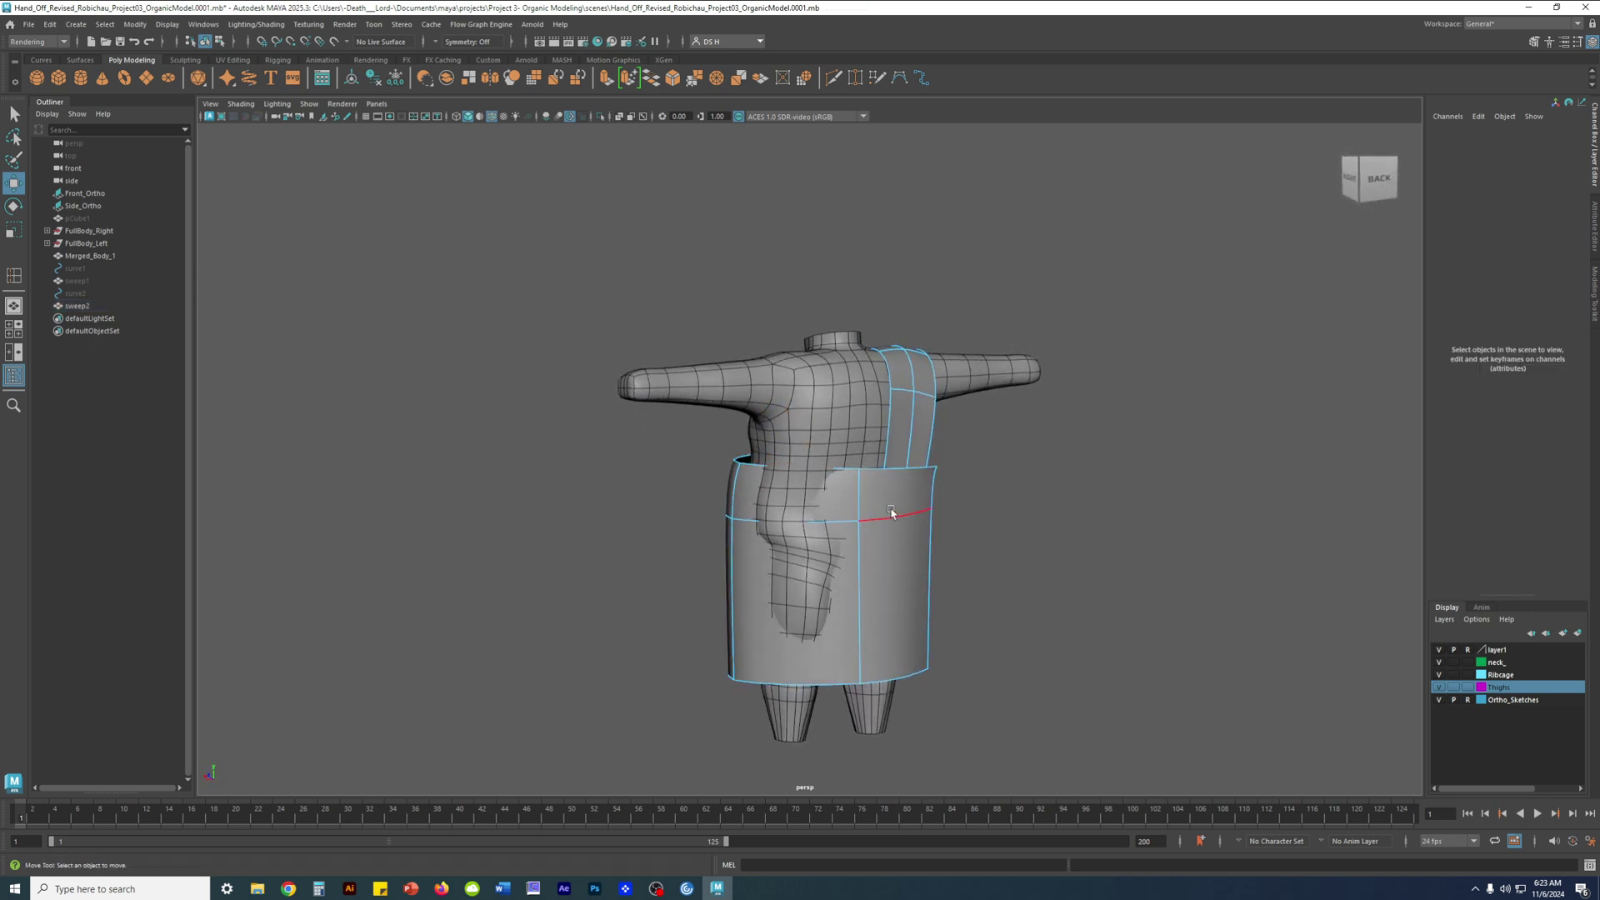
# Insert a vertical edge loop in the middle of the waist band's closed side, below the right arm
pyautogui.moveTo(795, 434); pyautogui.dragTo(932, 566)
pyautogui.moveTo(933, 526); pyautogui.dragTo(975, 469, button='right')
pyautogui.press('1')
pyautogui.press('3')
pyautogui.press('1')
pyautogui.keyDown('shift'); pyautogui.rightClick(924, 498); pyautogui.keyUp('shift')
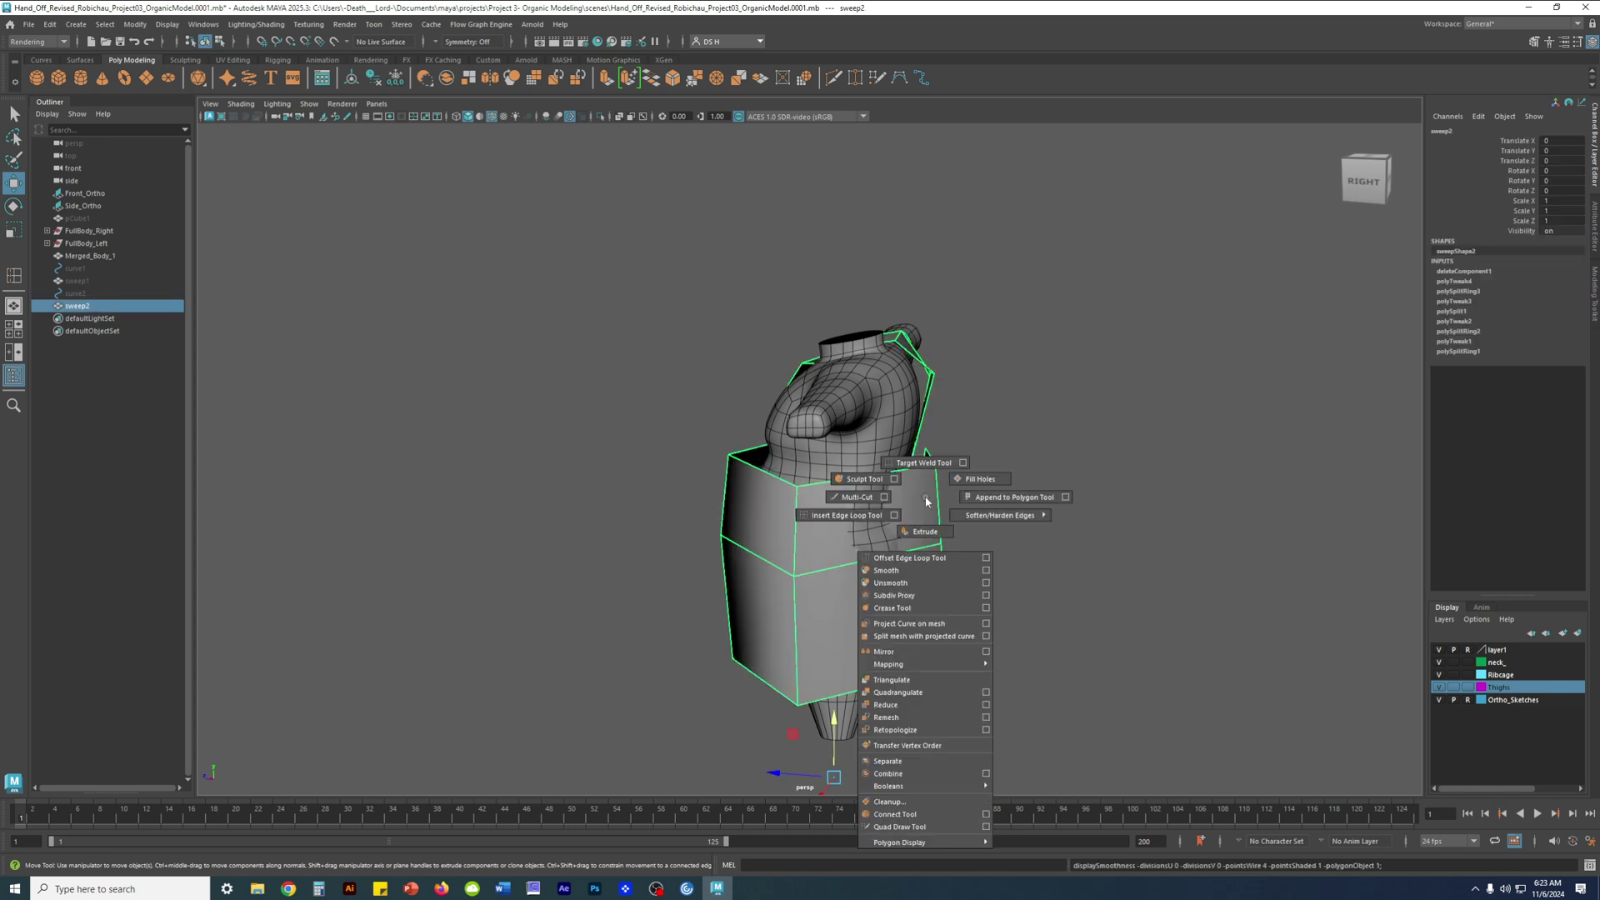
pyautogui.click(844, 516)
pyautogui.click(874, 561)
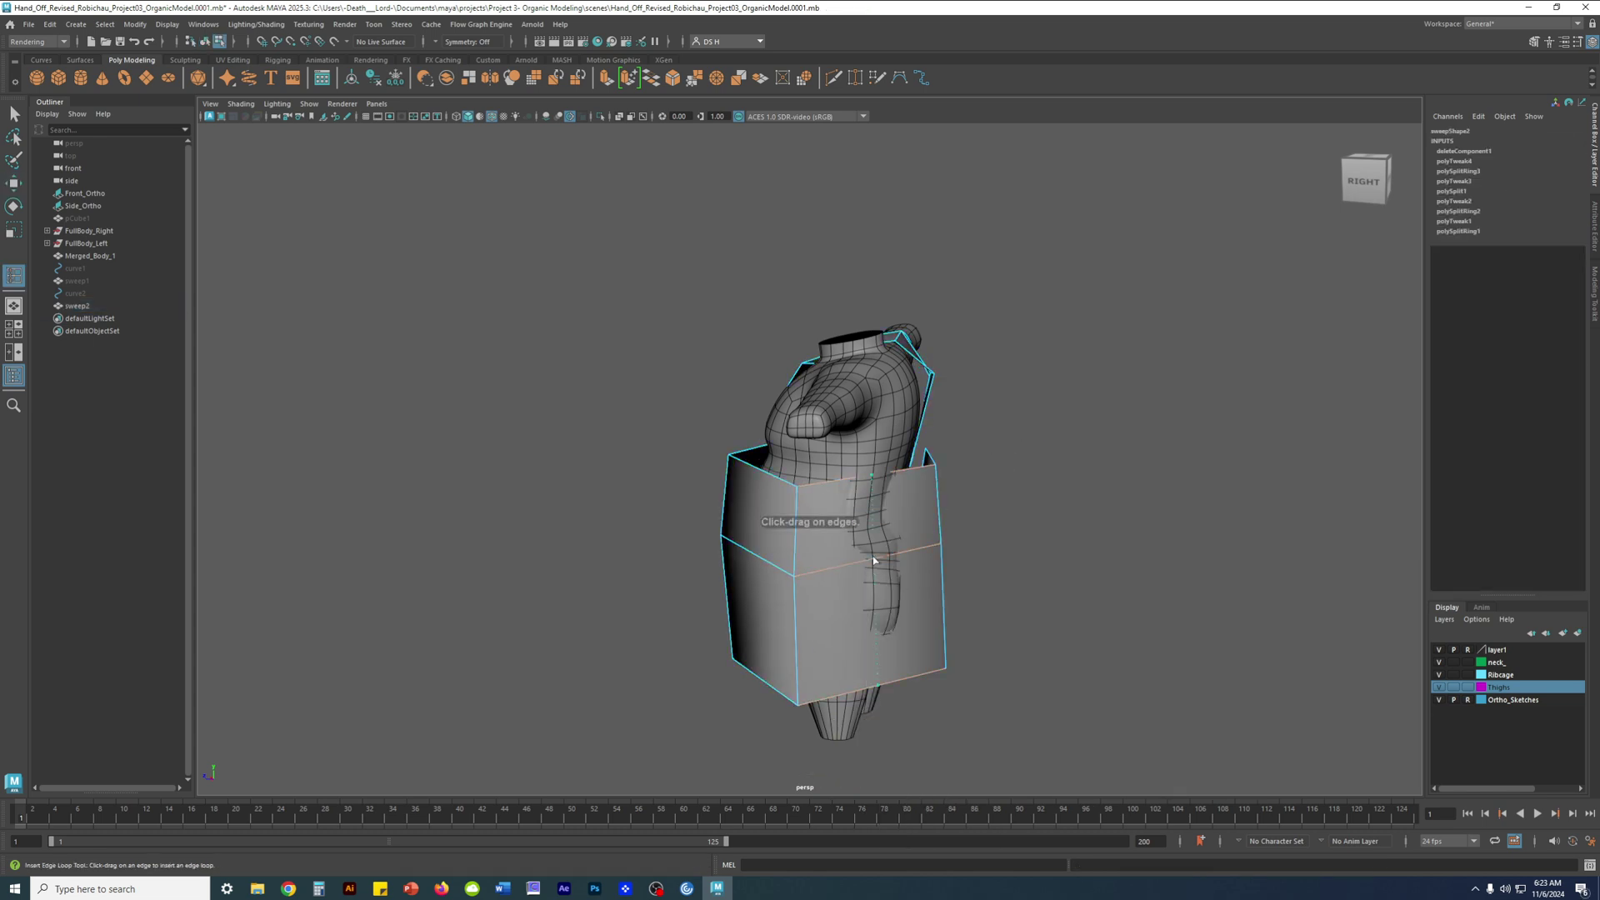
pyautogui.press('w')
# Reposition the vertical edge columns on the waist band's closed side to round it around the body, and return to object selection
pyautogui.keyDown('alt'); pyautogui.moveTo(898, 589); pyautogui.dragTo(804, 626); pyautogui.keyUp('alt')
pyautogui.keyDown('alt'); pyautogui.moveTo(804, 627); pyautogui.dragTo(912, 640); pyautogui.keyUp('alt')
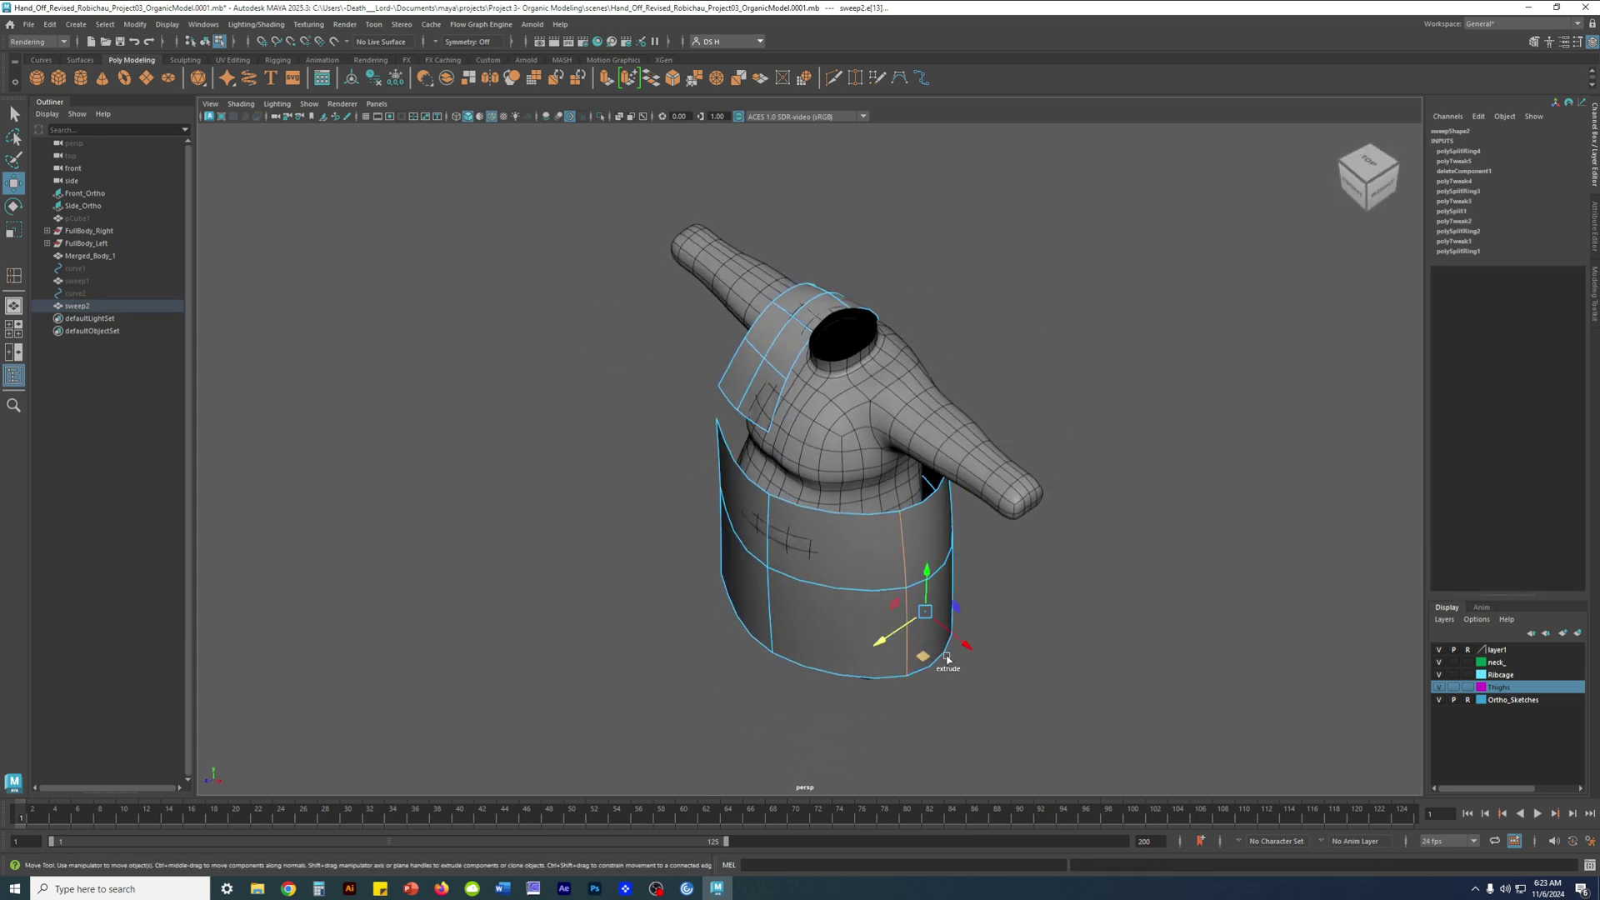
pyautogui.keyDown('alt'); pyautogui.moveTo(947, 632); pyautogui.dragTo(890, 581); pyautogui.keyUp('alt')
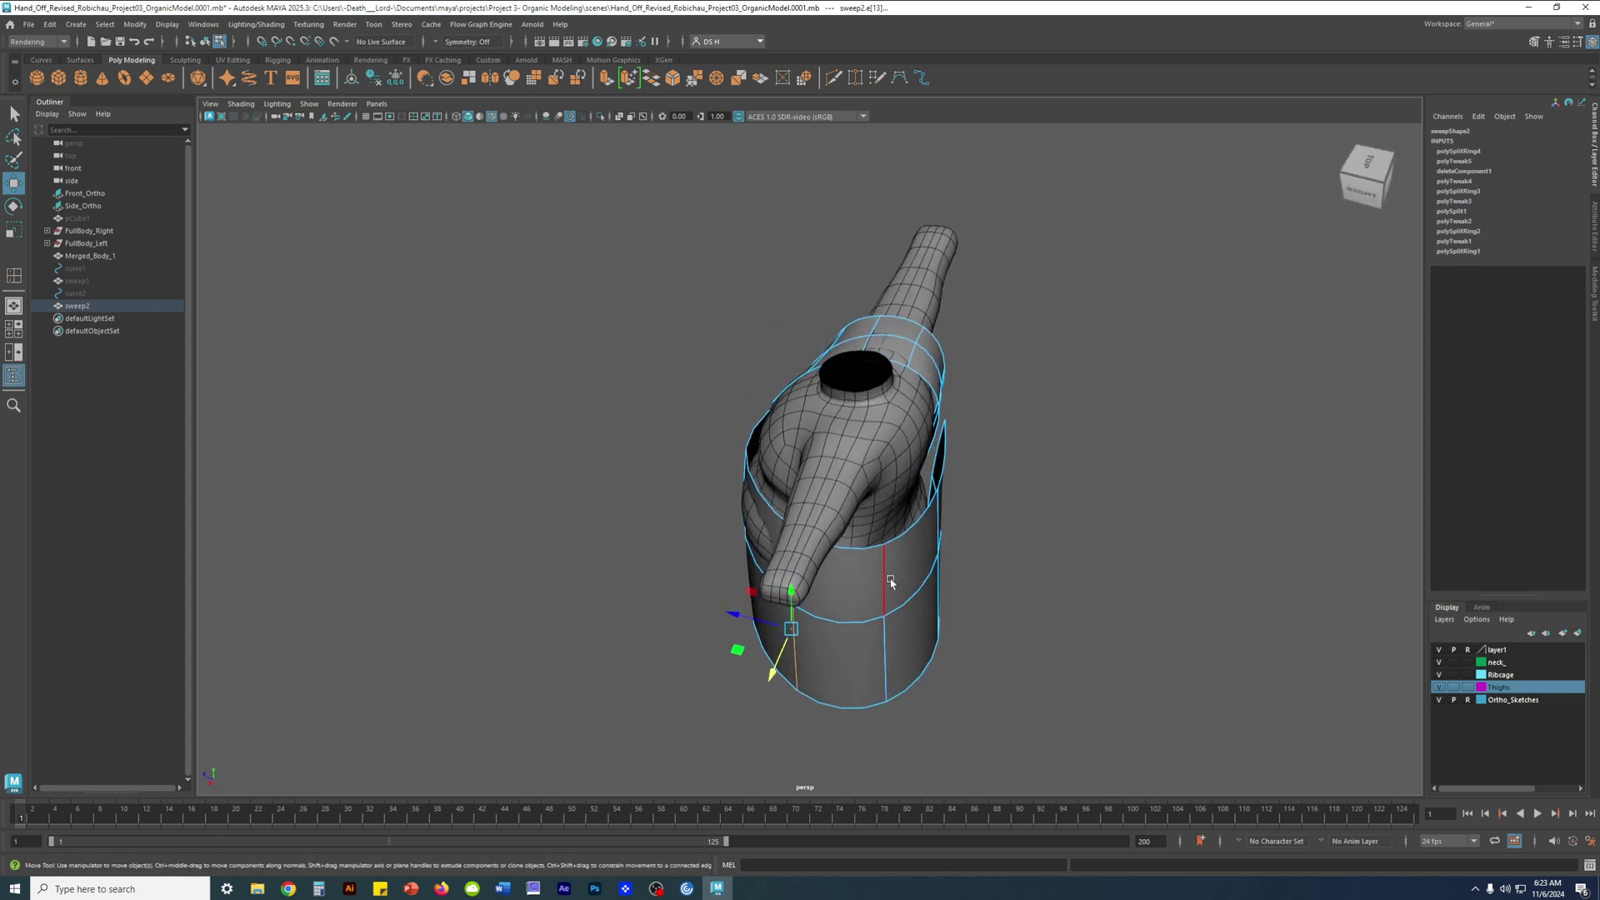
pyautogui.moveTo(864, 635); pyautogui.dragTo(996, 605)
pyautogui.keyDown('alt'); pyautogui.moveTo(886, 595); pyautogui.dragTo(883, 645); pyautogui.keyUp('alt')
pyautogui.keyDown('alt'); pyautogui.moveTo(833, 538); pyautogui.dragTo(878, 538); pyautogui.keyUp('alt')
pyautogui.moveTo(879, 533); pyautogui.dragTo(1024, 417, button='right')
pyautogui.click(1024, 417)
pyautogui.keyDown('alt'); pyautogui.moveTo(918, 592); pyautogui.dragTo(801, 452); pyautogui.keyUp('alt')
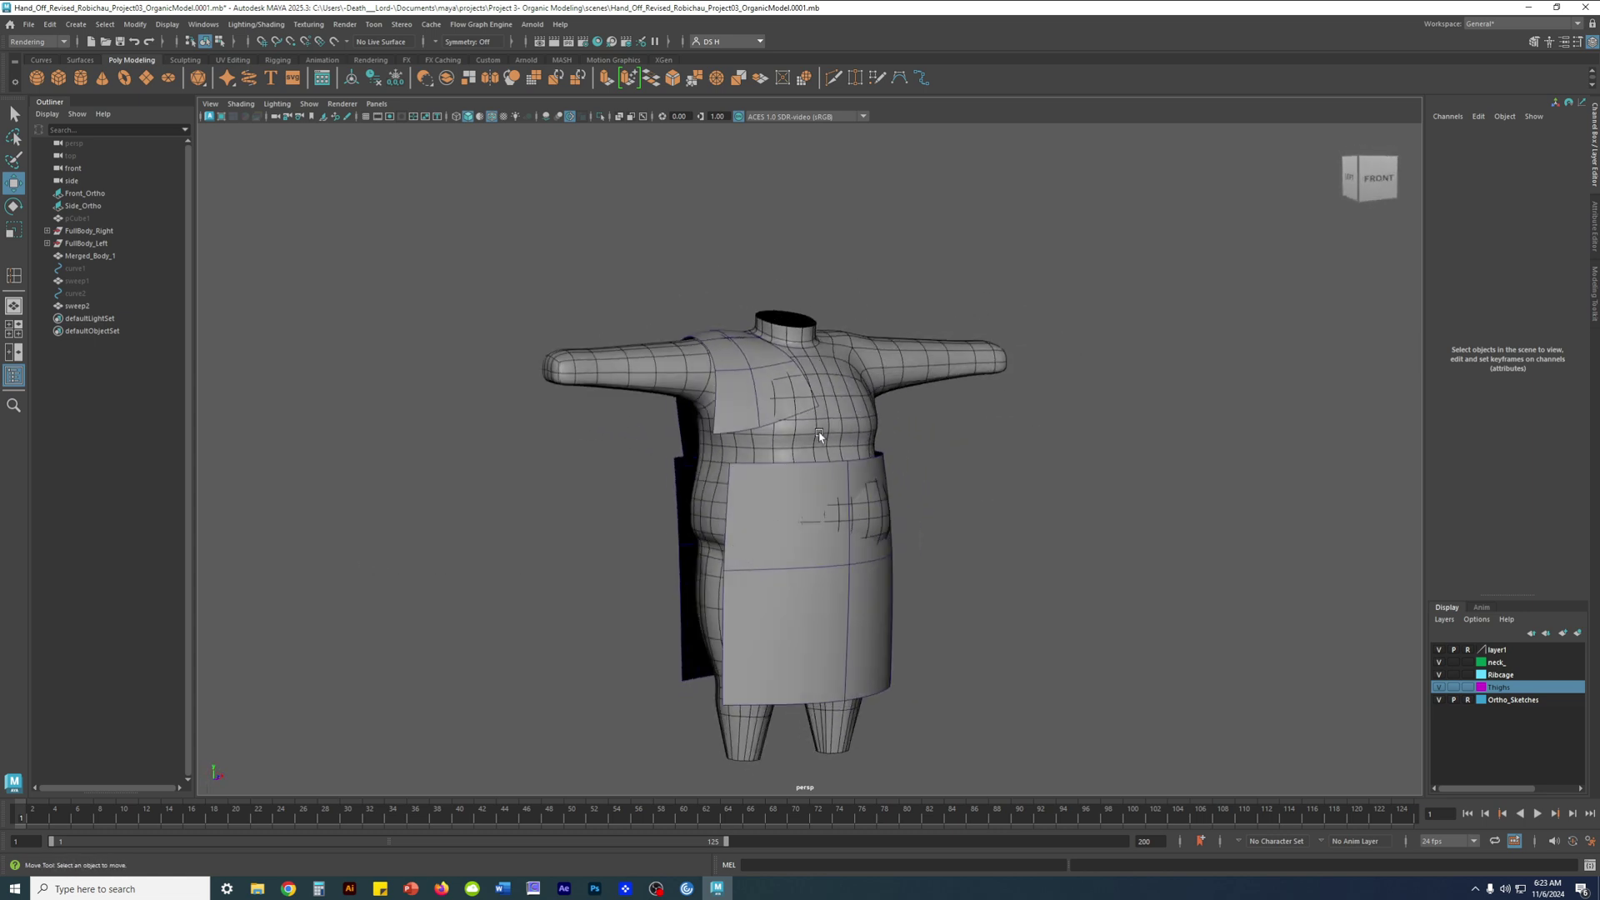
# Move the bottom edge of the shoulder strap's front piece down to the top of the waist band
pyautogui.click(788, 411)
pyautogui.moveTo(789, 412); pyautogui.dragTo(798, 370, button='right')
pyautogui.doubleClick(793, 413)
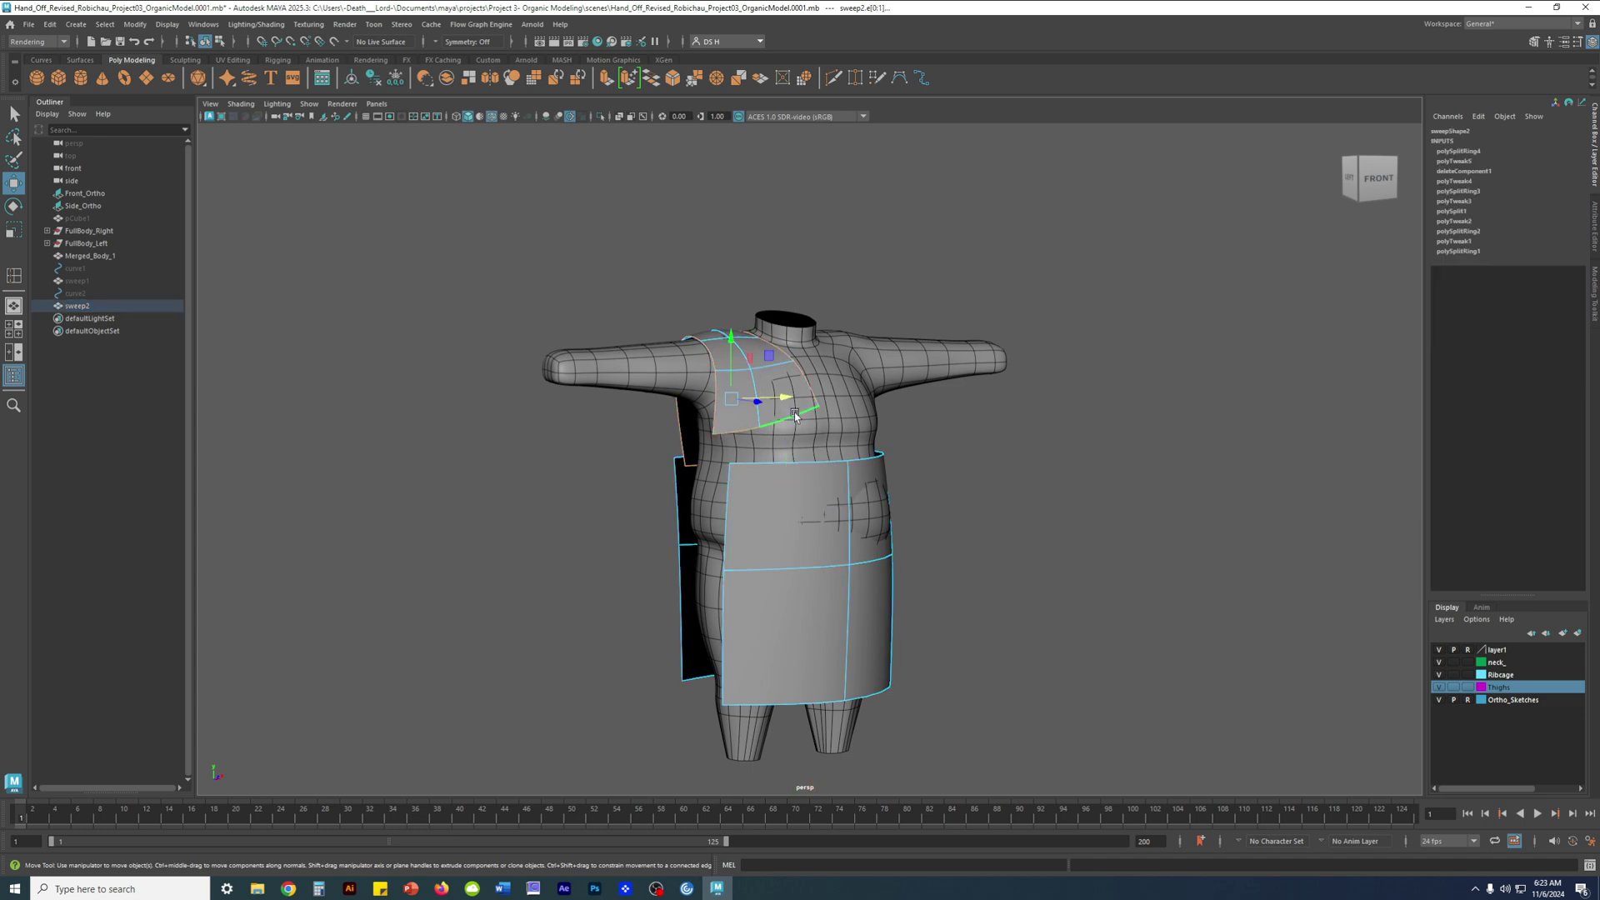
pyautogui.click(735, 433)
pyautogui.keyDown('alt'); pyautogui.moveTo(775, 387); pyautogui.dragTo(878, 475); pyautogui.keyUp('alt')
# Move the strap's cross edge over the chest down and forward so it clears the body
pyautogui.moveTo(849, 377); pyautogui.dragTo(790, 408)
pyautogui.click(796, 410)
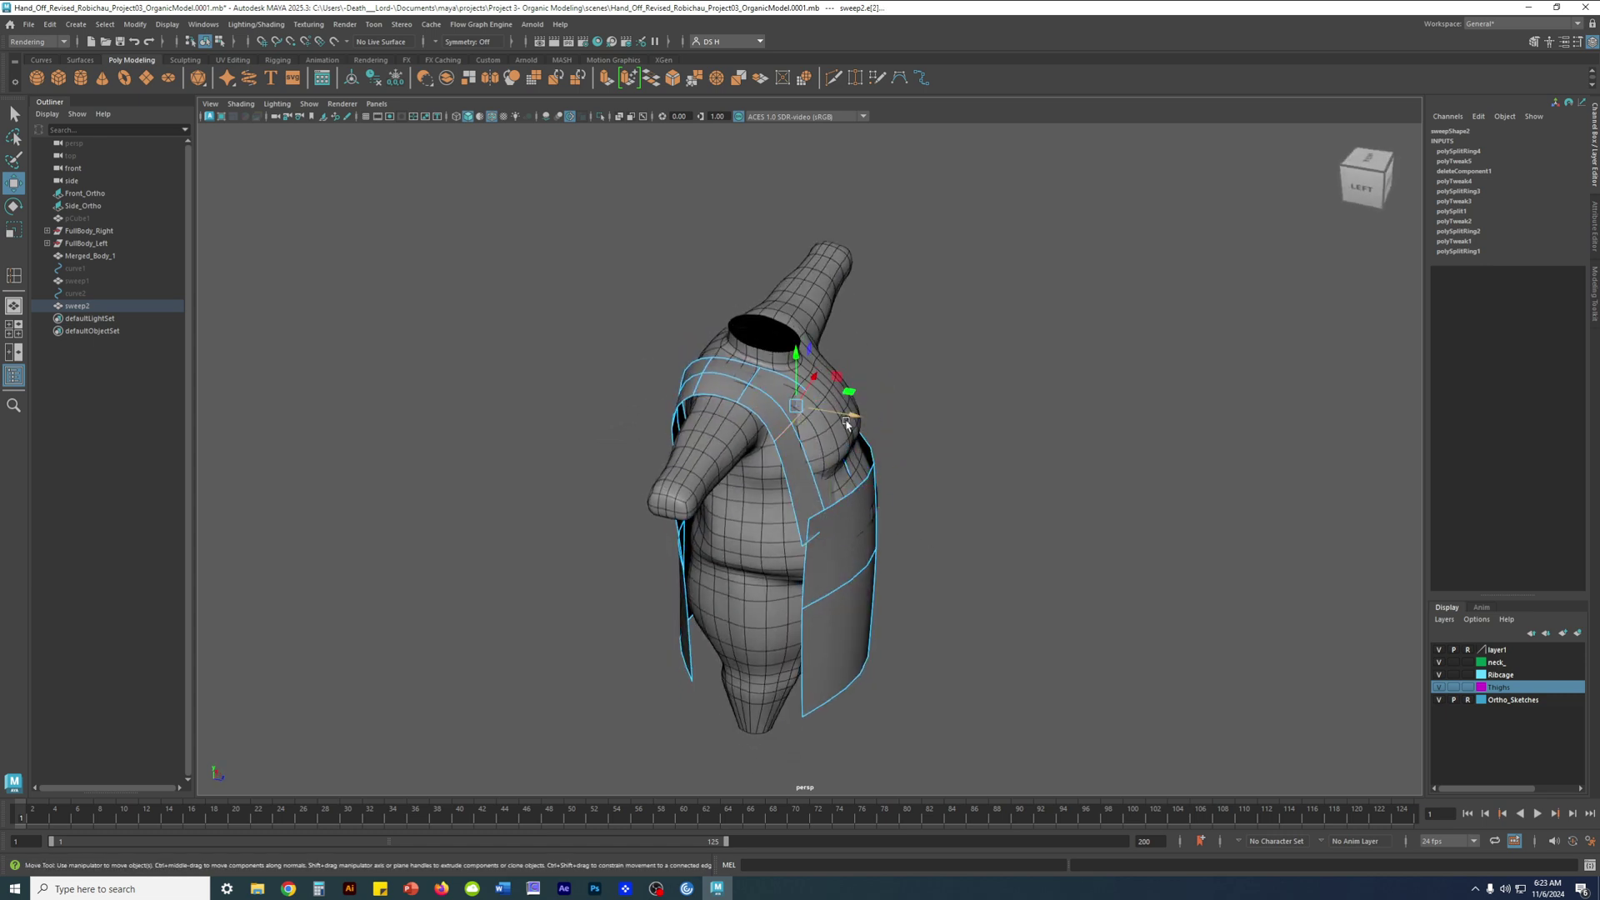
pyautogui.keyDown('alt'); pyautogui.moveTo(861, 439); pyautogui.dragTo(898, 398); pyautogui.keyUp('alt')
pyautogui.moveTo(864, 323); pyautogui.dragTo(783, 569)
pyautogui.press('e')
pyautogui.keyDown('alt'); pyautogui.moveTo(967, 561); pyautogui.dragTo(950, 520); pyautogui.keyUp('alt')
pyautogui.click(1066, 547)
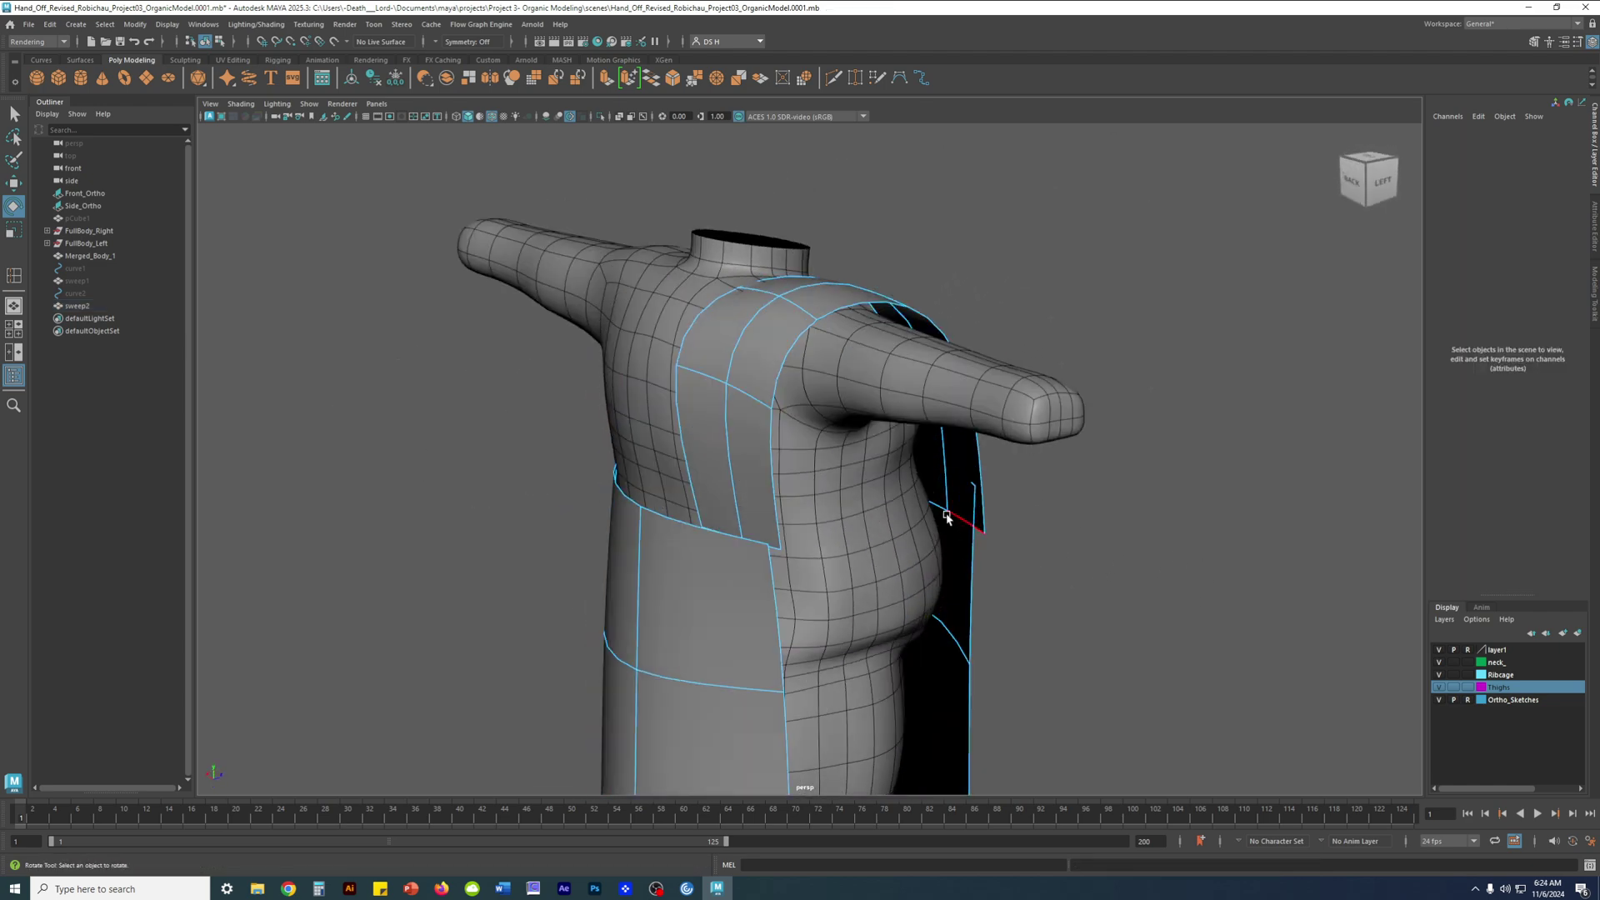
# Move the front bottom edge of the shoulder strap inward so it tucks behind the waist band
pyautogui.click(933, 508)
pyautogui.press('q')
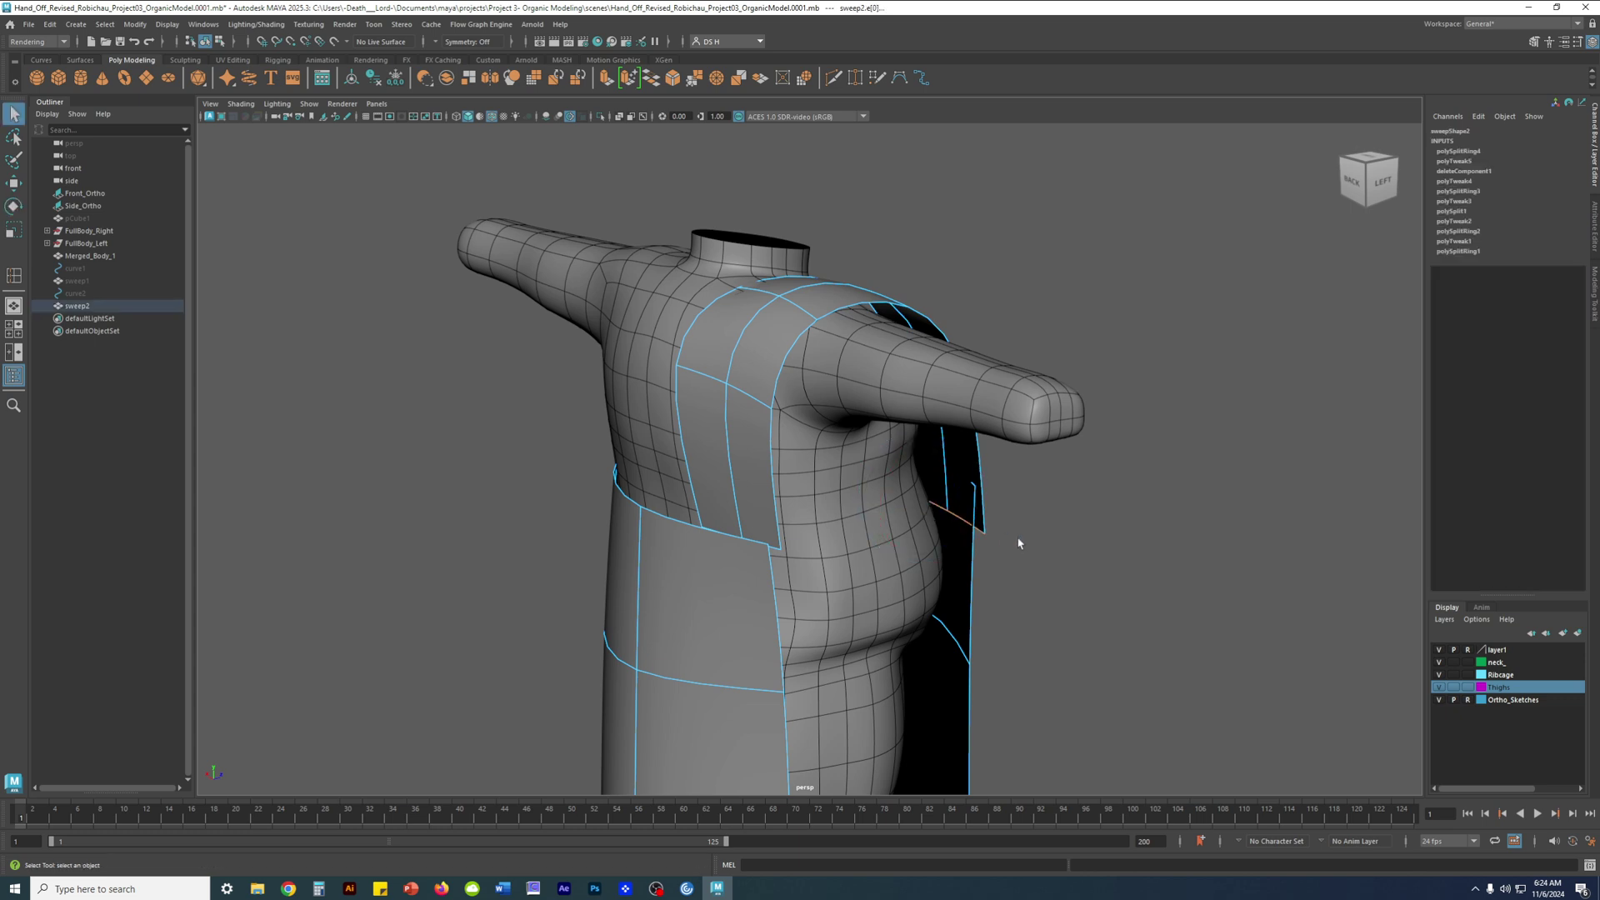
pyautogui.press('w')
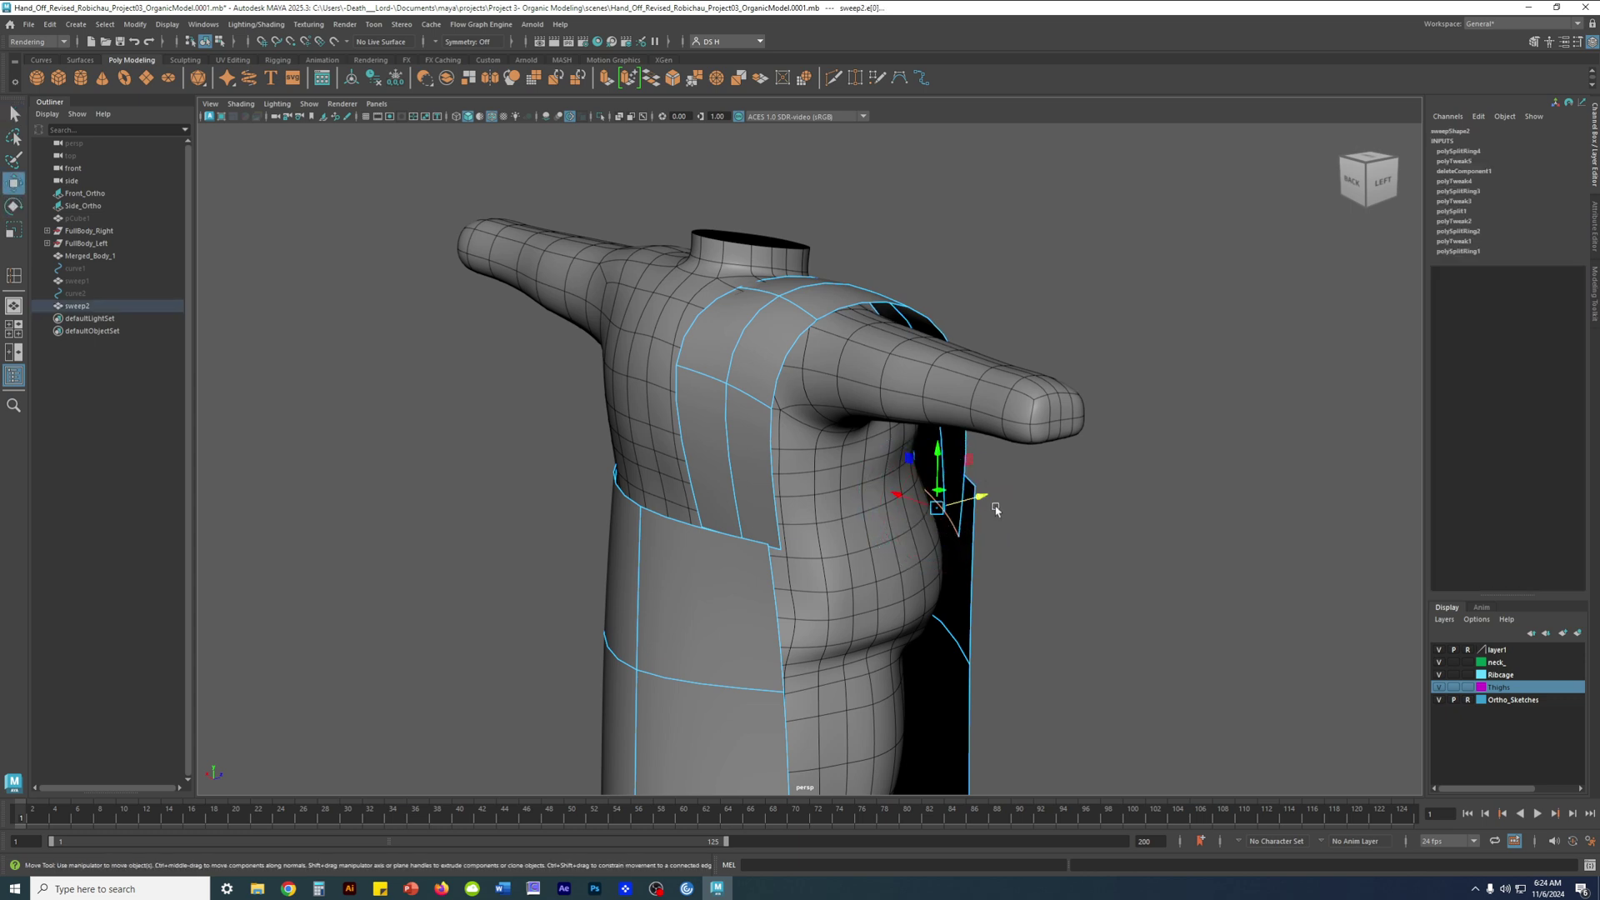
pyautogui.keyDown('alt'); pyautogui.moveTo(967, 499); pyautogui.dragTo(877, 506); pyautogui.keyUp('alt')
pyautogui.scroll(-3, 876, 506)
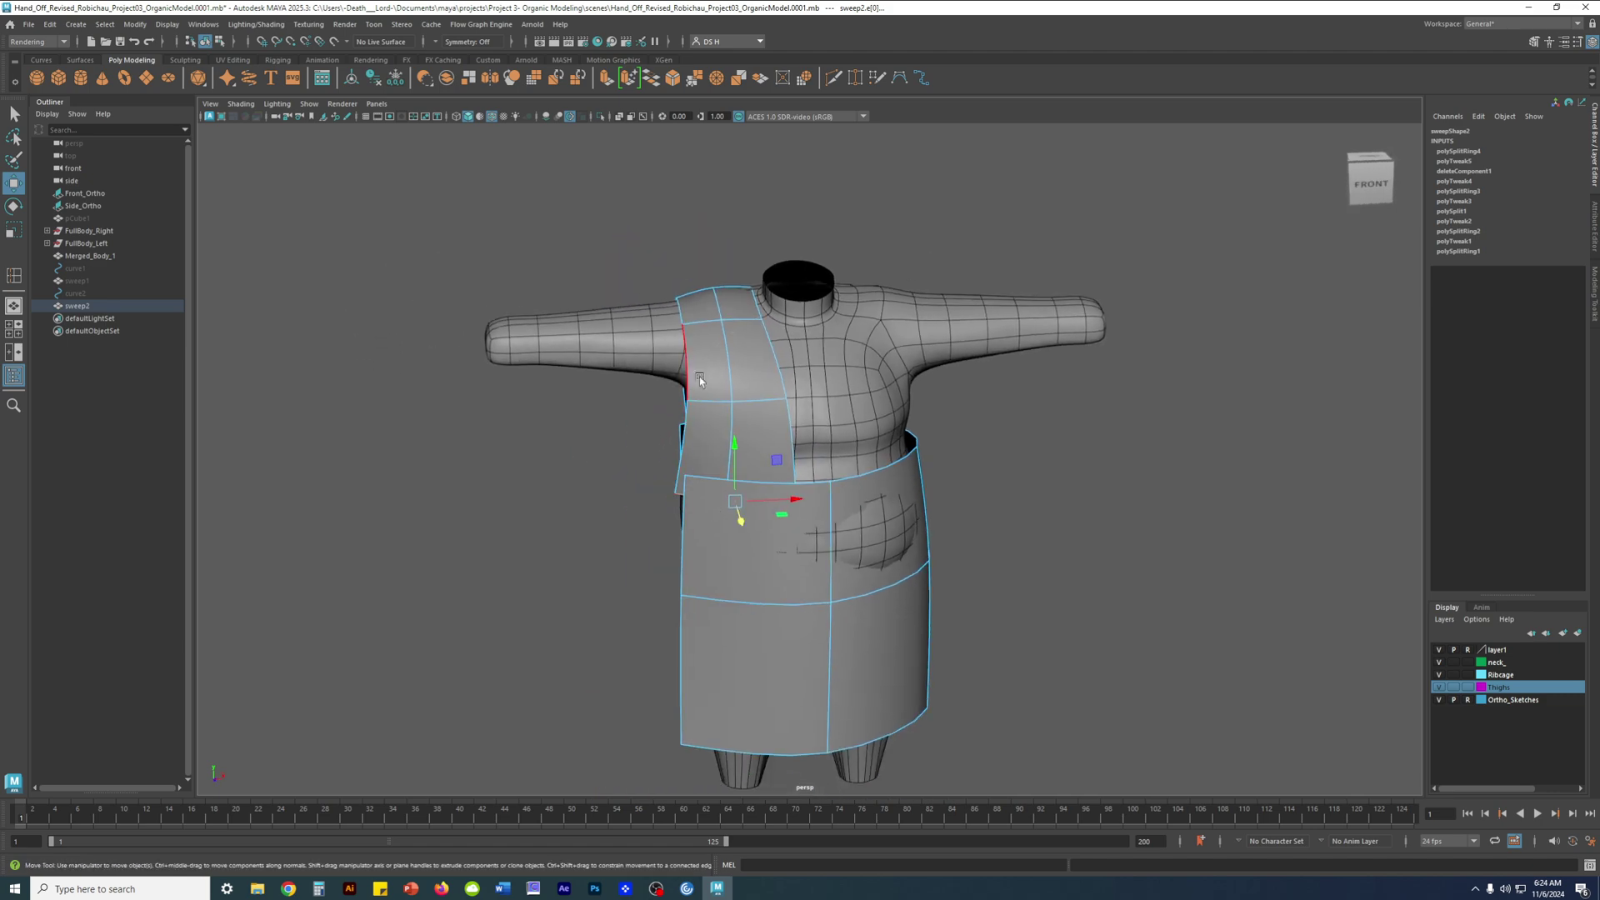
pyautogui.click(982, 493)
# Examine from front and back how the shoulder strap meets the lower wrap
pyautogui.keyDown('alt'); pyautogui.moveTo(983, 493); pyautogui.dragTo(904, 532); pyautogui.keyUp('alt')
pyautogui.click(875, 498)
pyautogui.press('F8')
pyautogui.click(898, 584)
pyautogui.keyDown('alt'); pyautogui.moveTo(977, 452); pyautogui.dragTo(940, 597); pyautogui.keyUp('alt')
pyautogui.press('F8')
pyautogui.press('F11')
pyautogui.doubleClick(836, 506)
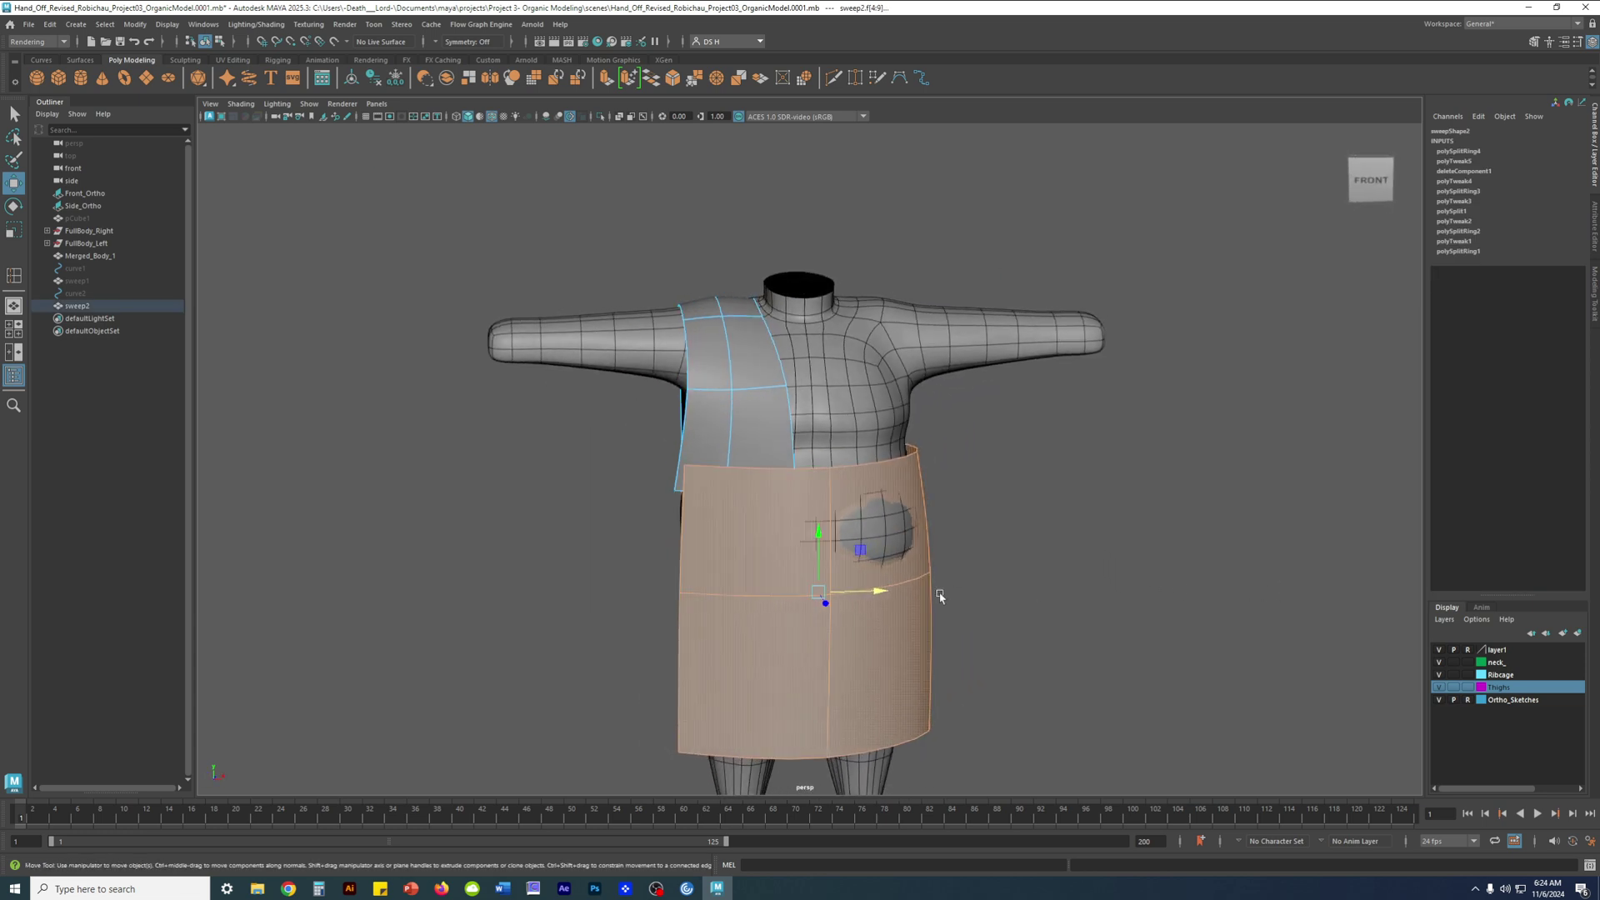
pyautogui.keyDown('alt'); pyautogui.moveTo(754, 500); pyautogui.dragTo(414, 467); pyautogui.keyUp('alt')
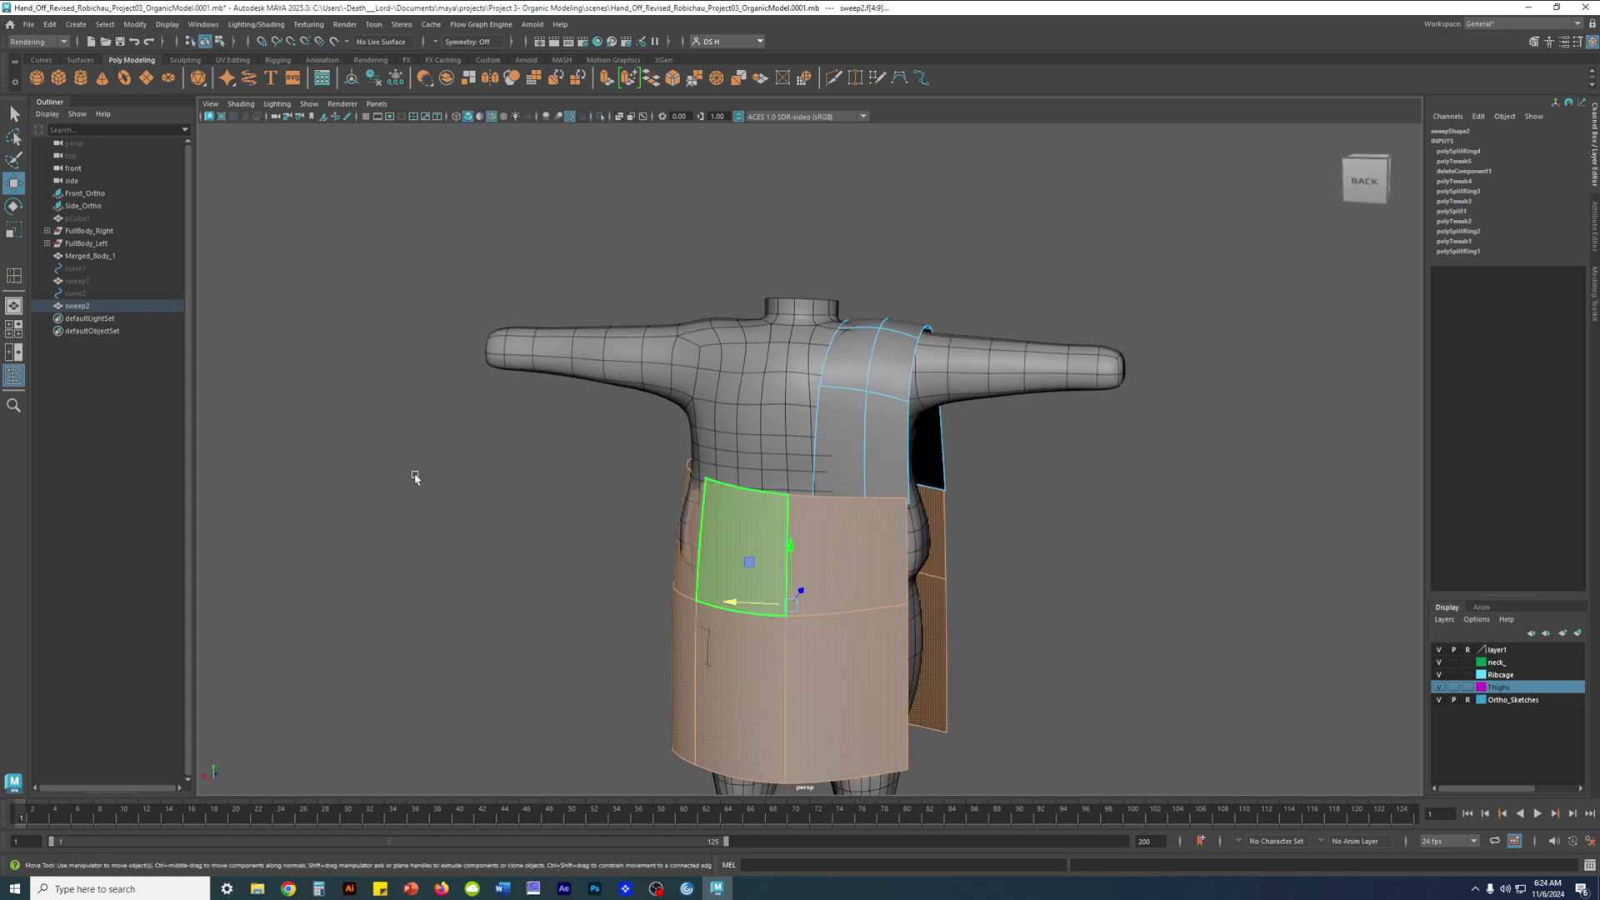
pyautogui.click(414, 467)
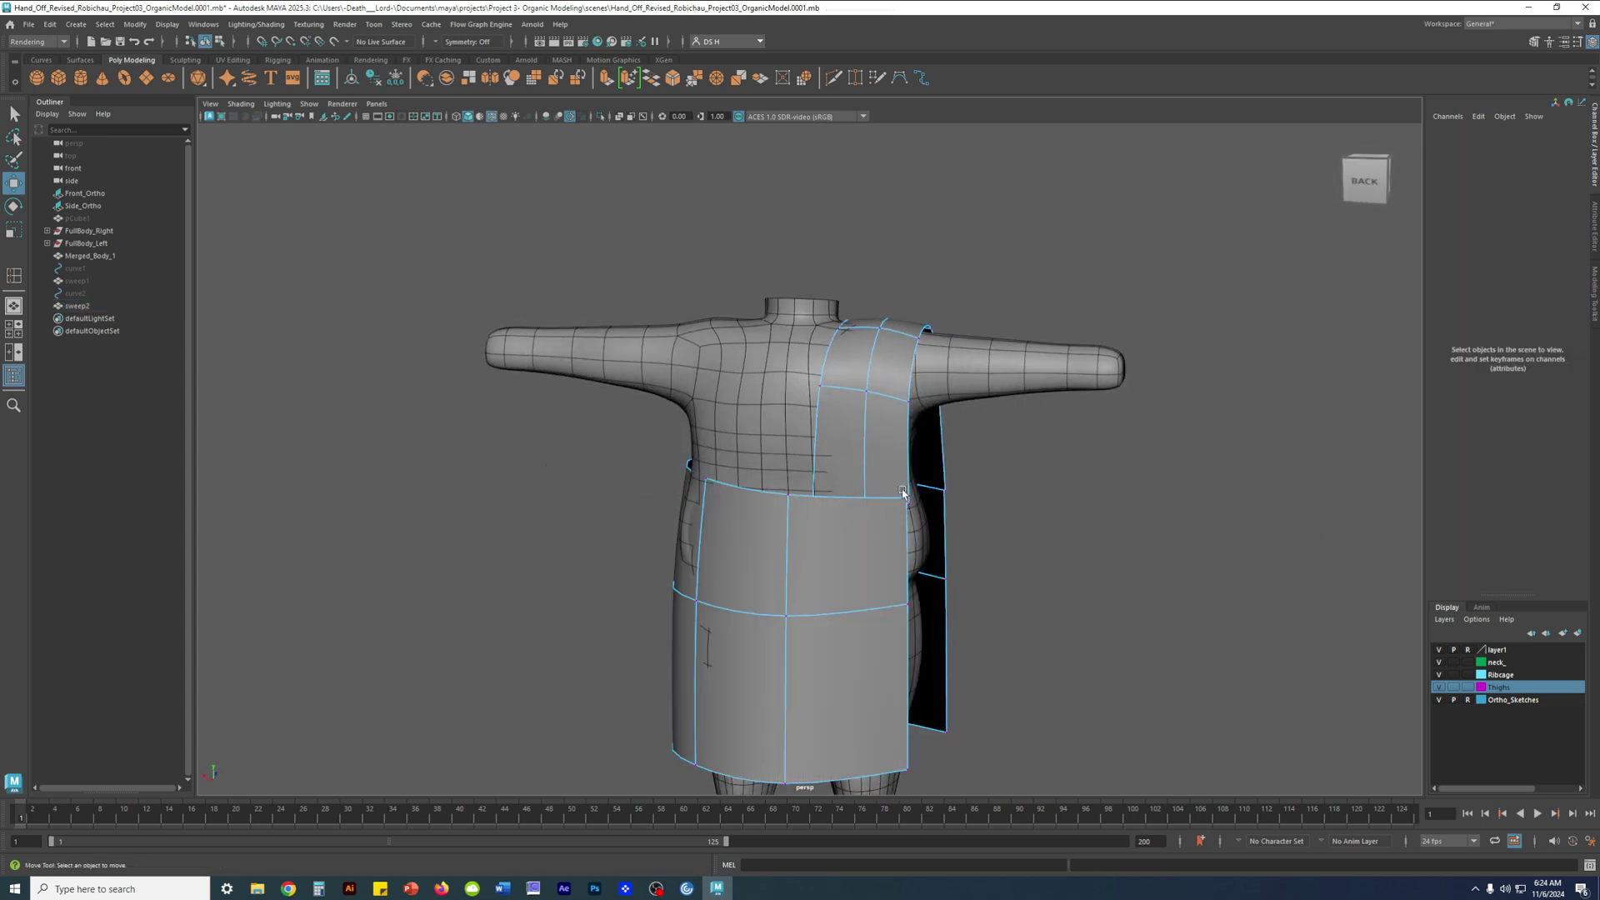
# Select all faces of the lower wrap and extract them into a separate mesh
pyautogui.keyDown('alt'); pyautogui.moveTo(931, 496); pyautogui.dragTo(1167, 633); pyautogui.keyUp('alt')
pyautogui.doubleClick(839, 530)
pyautogui.keyDown('shift'); pyautogui.rightClick(1093, 452); pyautogui.keyUp('shift')
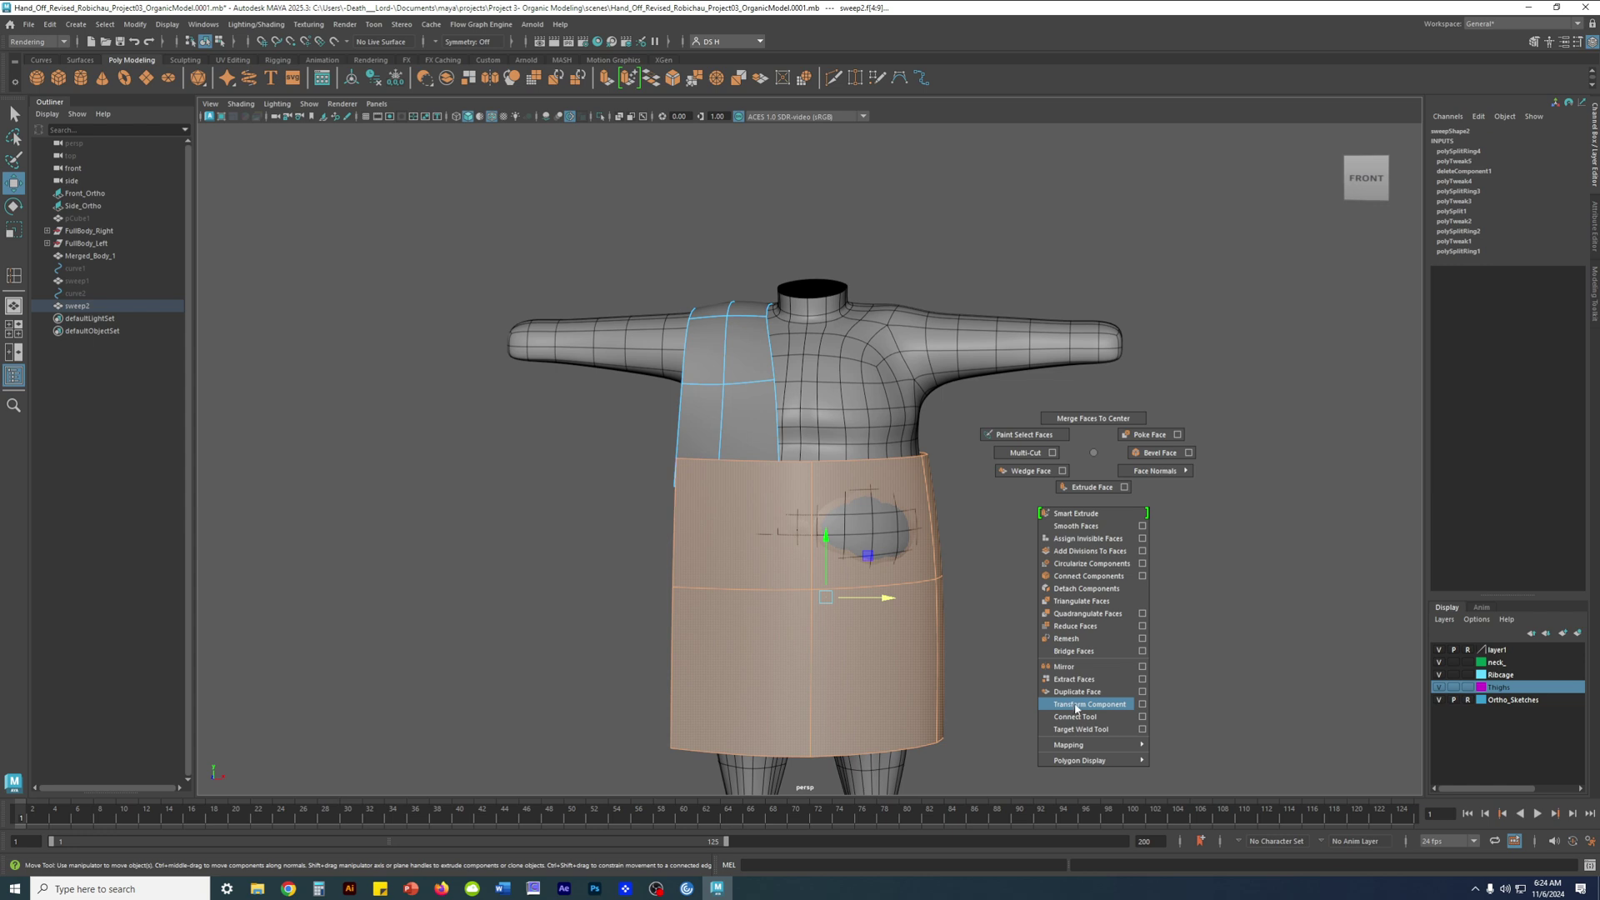
pyautogui.click(1066, 680)
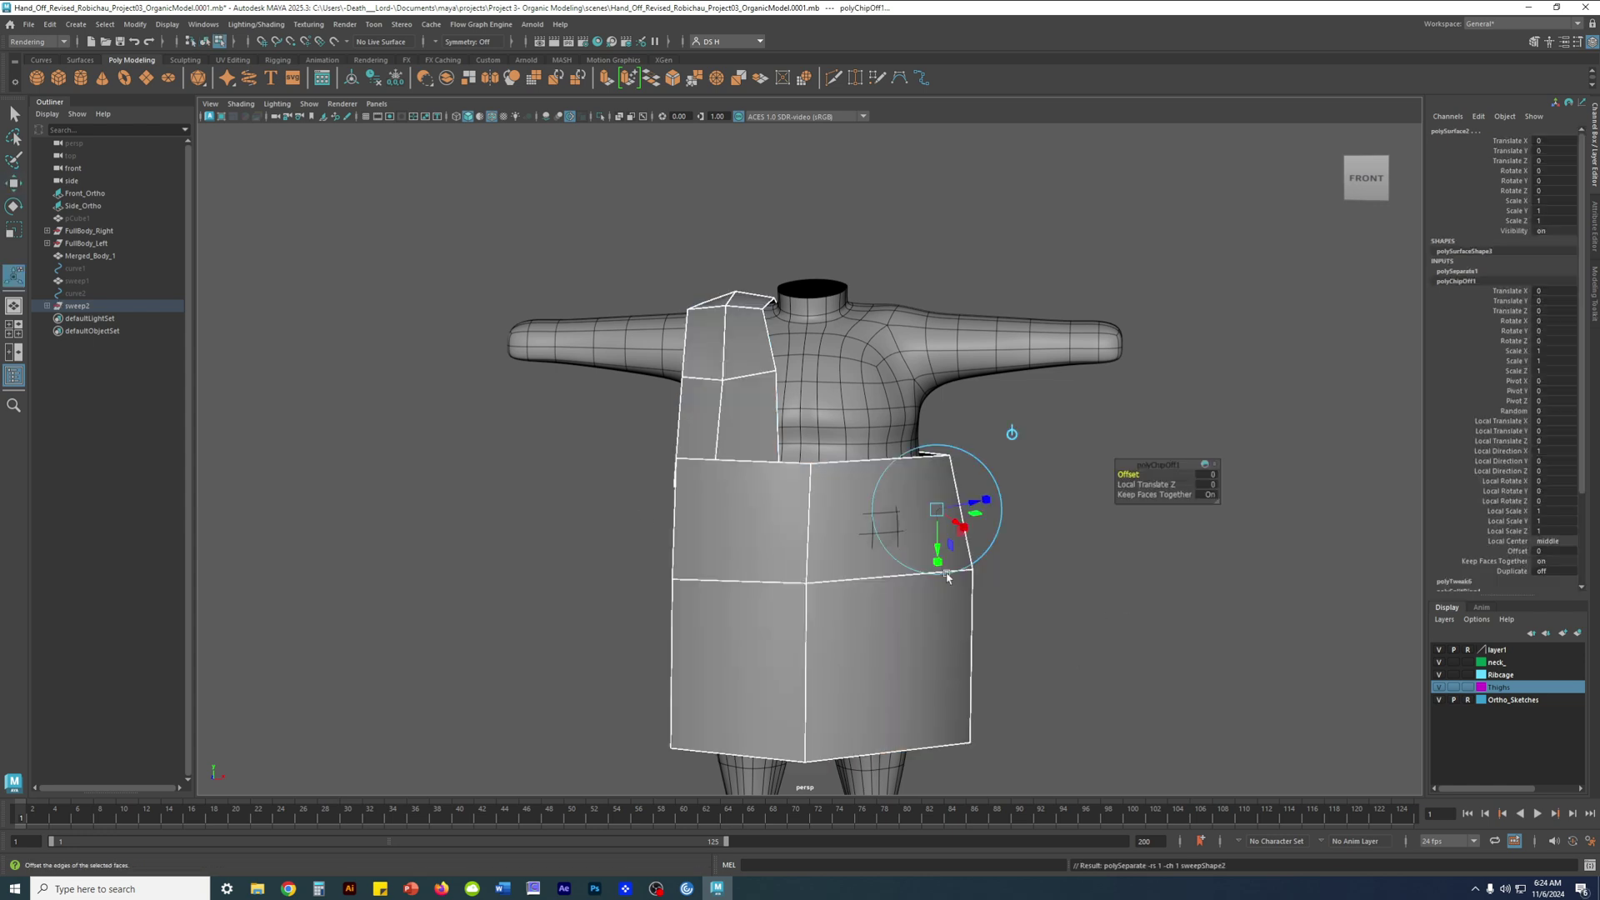
# Select the sweep2 group with everything under it and delete its construction history
pyautogui.click(49, 309)
pyautogui.click(93, 308)
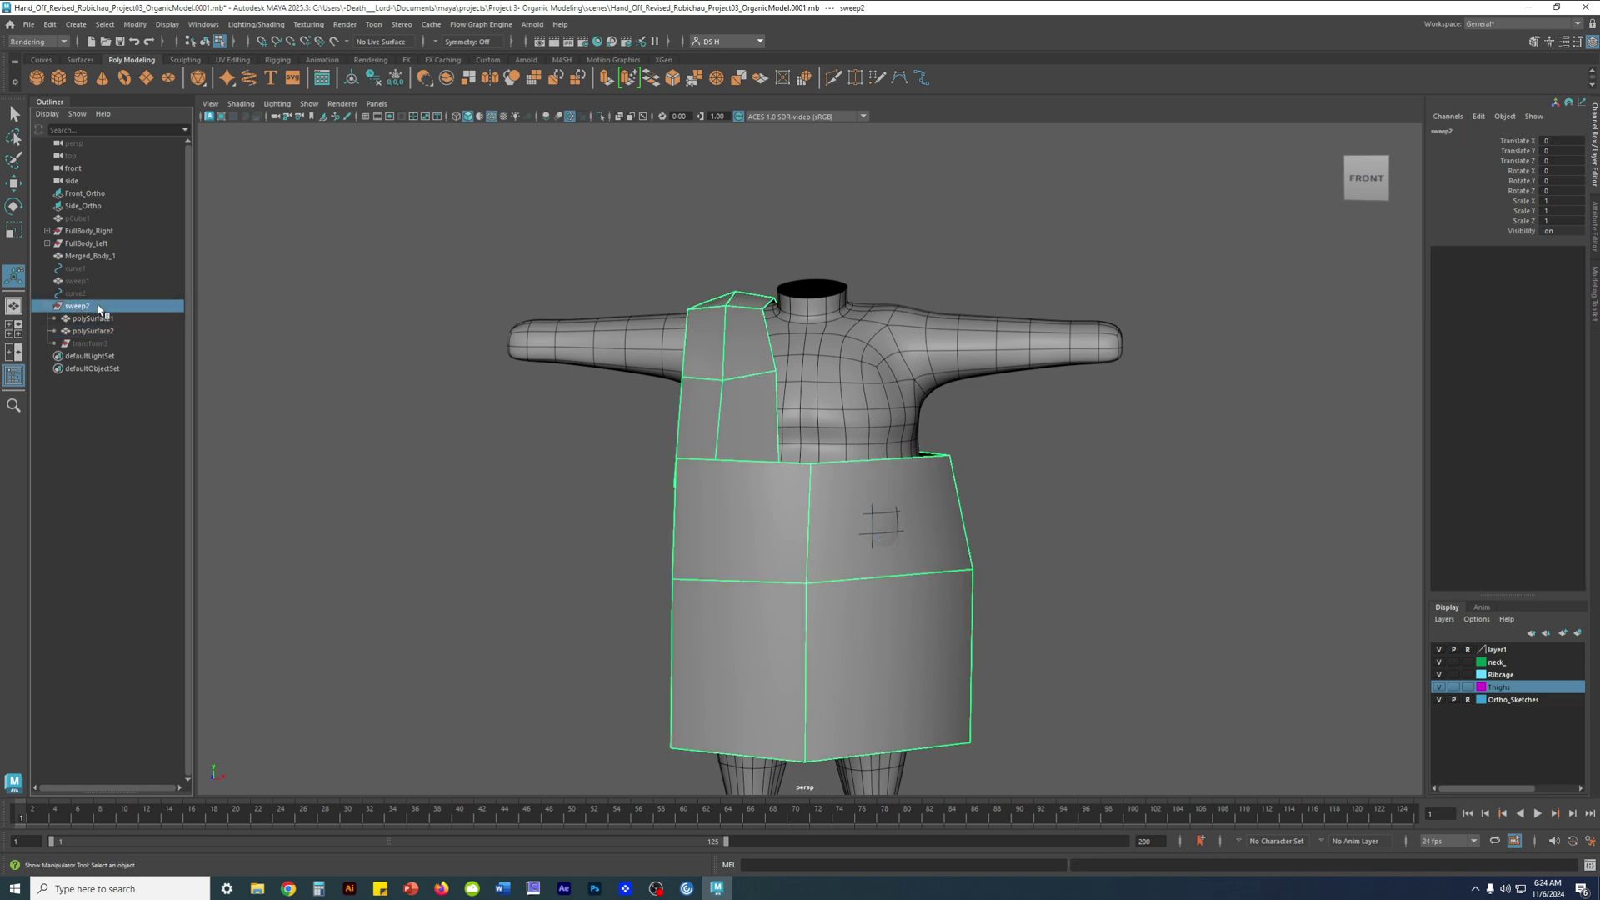
pyautogui.keyDown('shift'); pyautogui.click(89, 342); pyautogui.keyUp('shift')
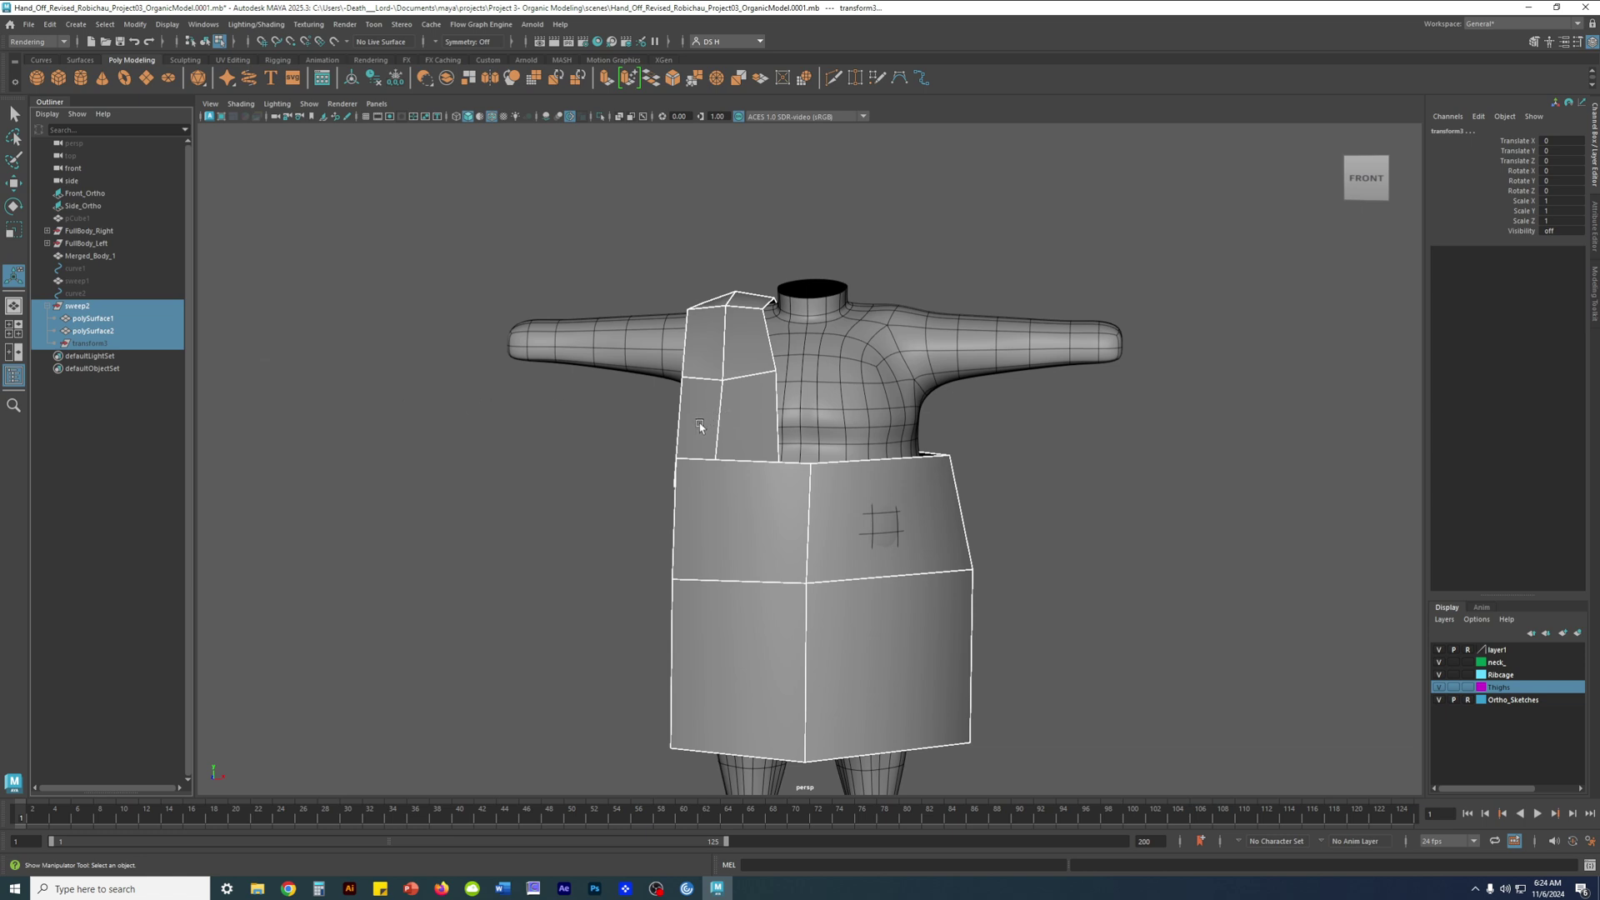
pyautogui.hotkey('alt', 'shift', 'd')
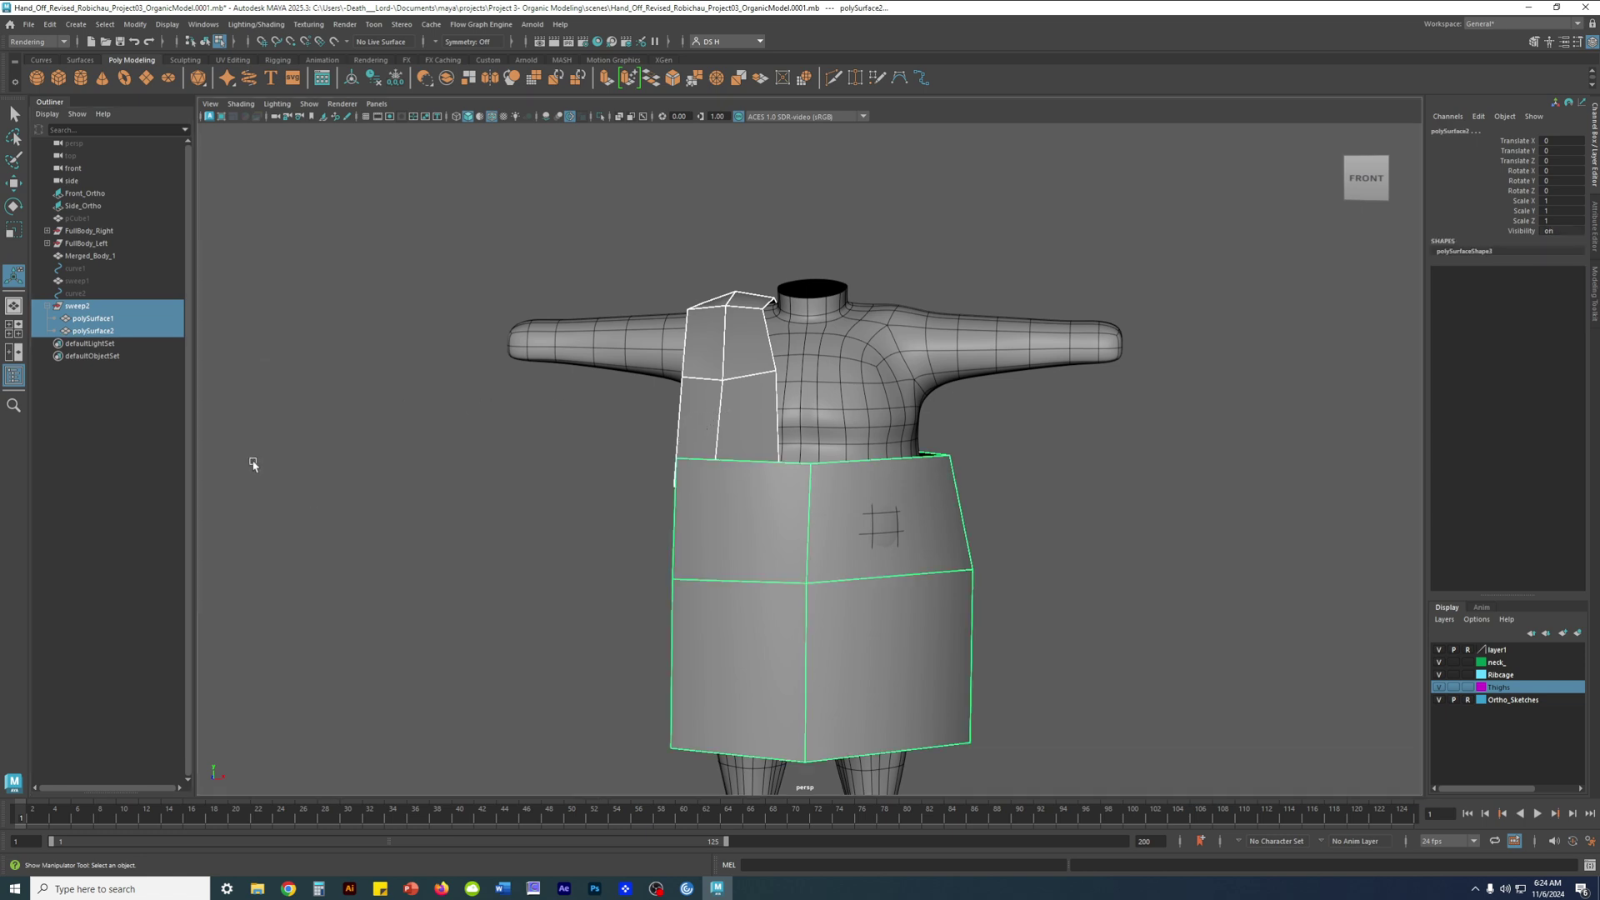
# Ungroup sweep2 so that its two meshes stand on their own
pyautogui.click(92, 477)
pyautogui.click(77, 306)
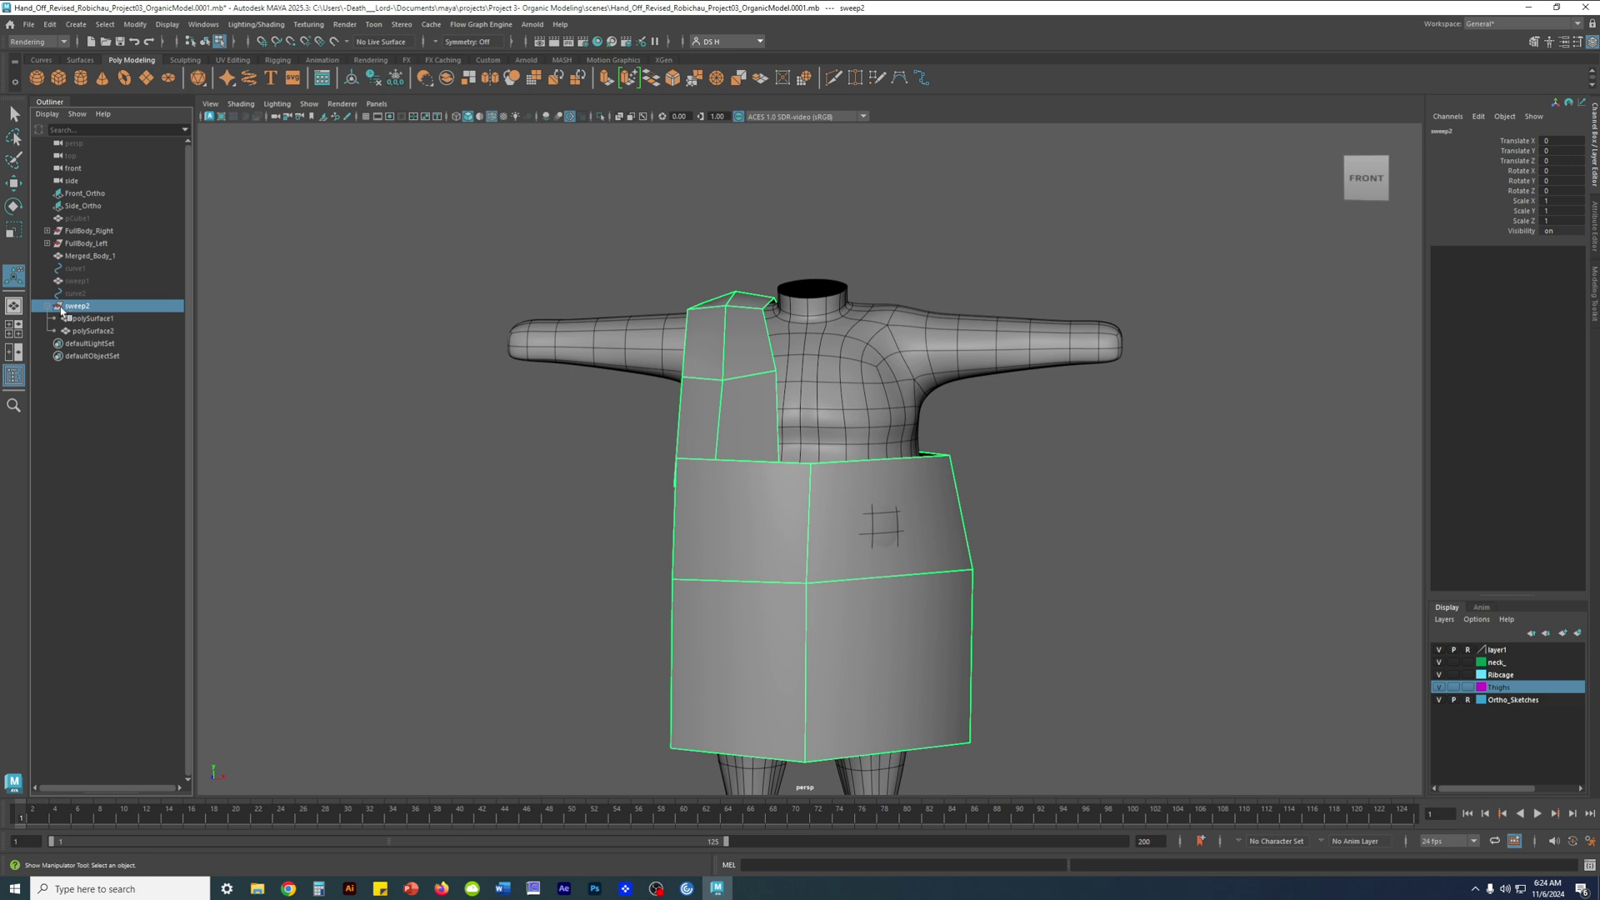
pyautogui.click(49, 25)
pyautogui.click(49, 25)
pyautogui.click(49, 26)
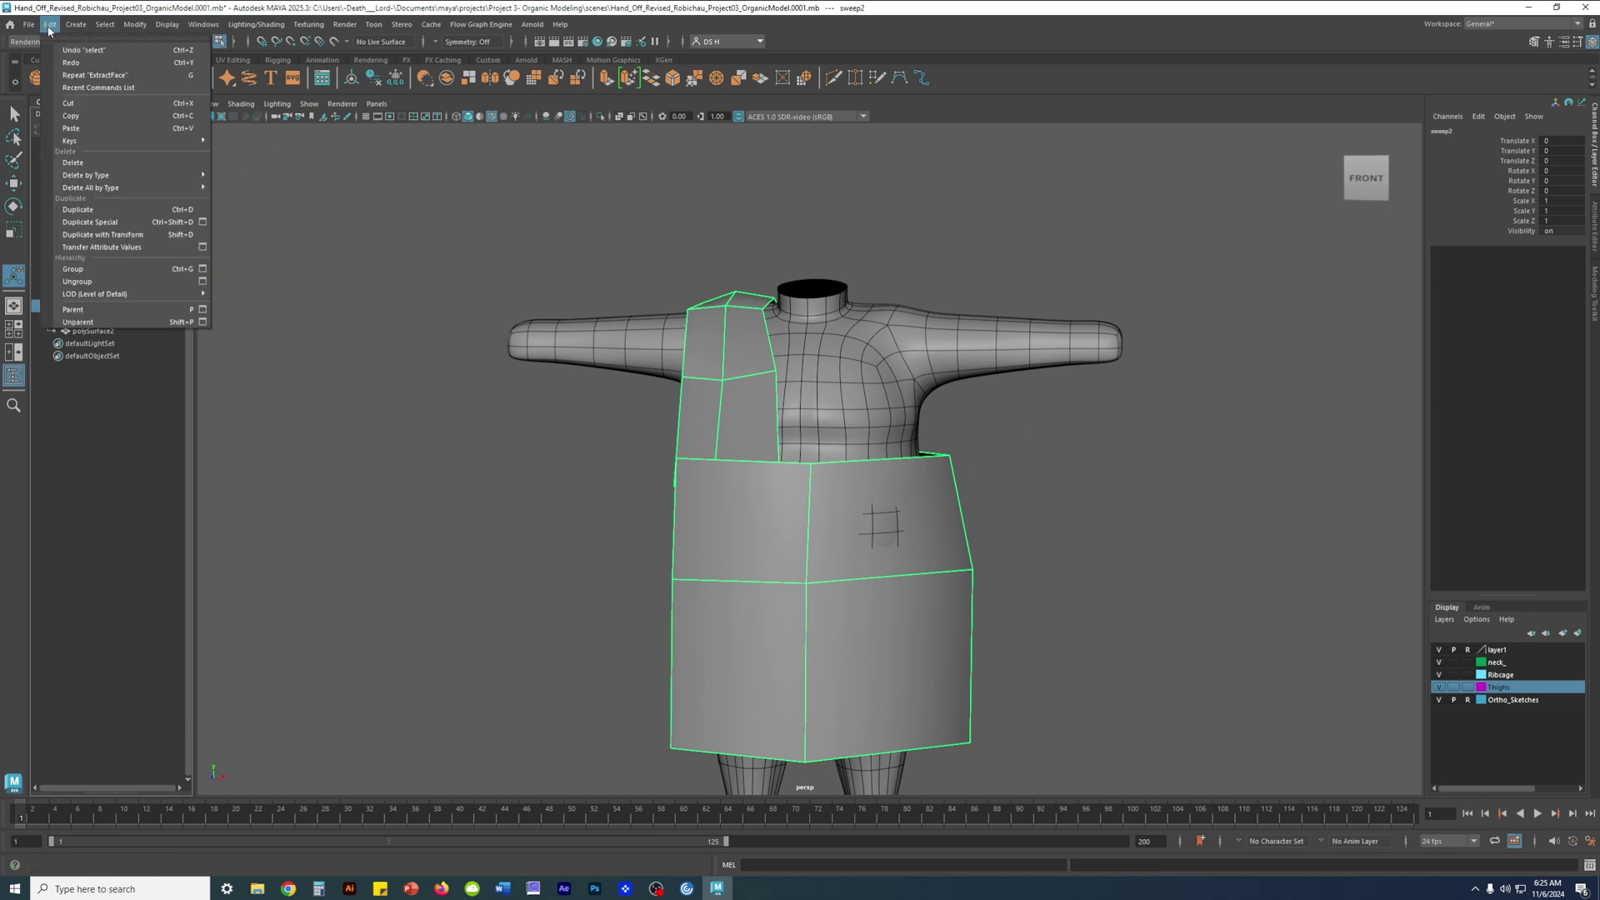
pyautogui.click(77, 282)
# Rename the shoulder strap mesh as toga_mesh_top and the lower wrap mesh as toga_mesh_main_body
pyautogui.click(111, 307)
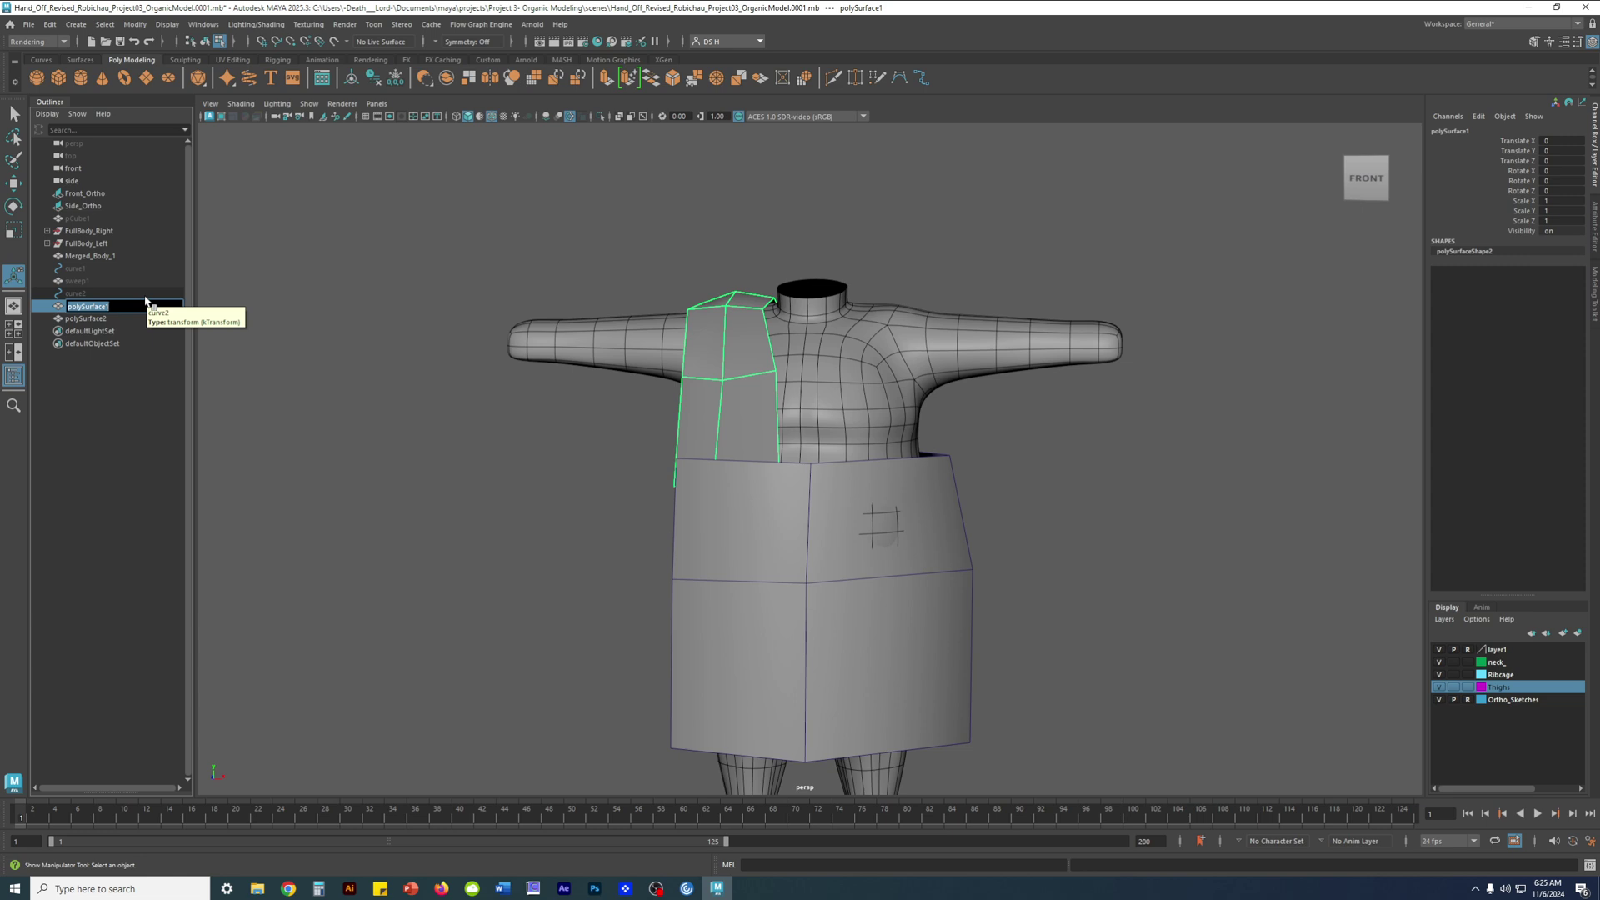
pyautogui.write('yo')
pyautogui.press('Return')
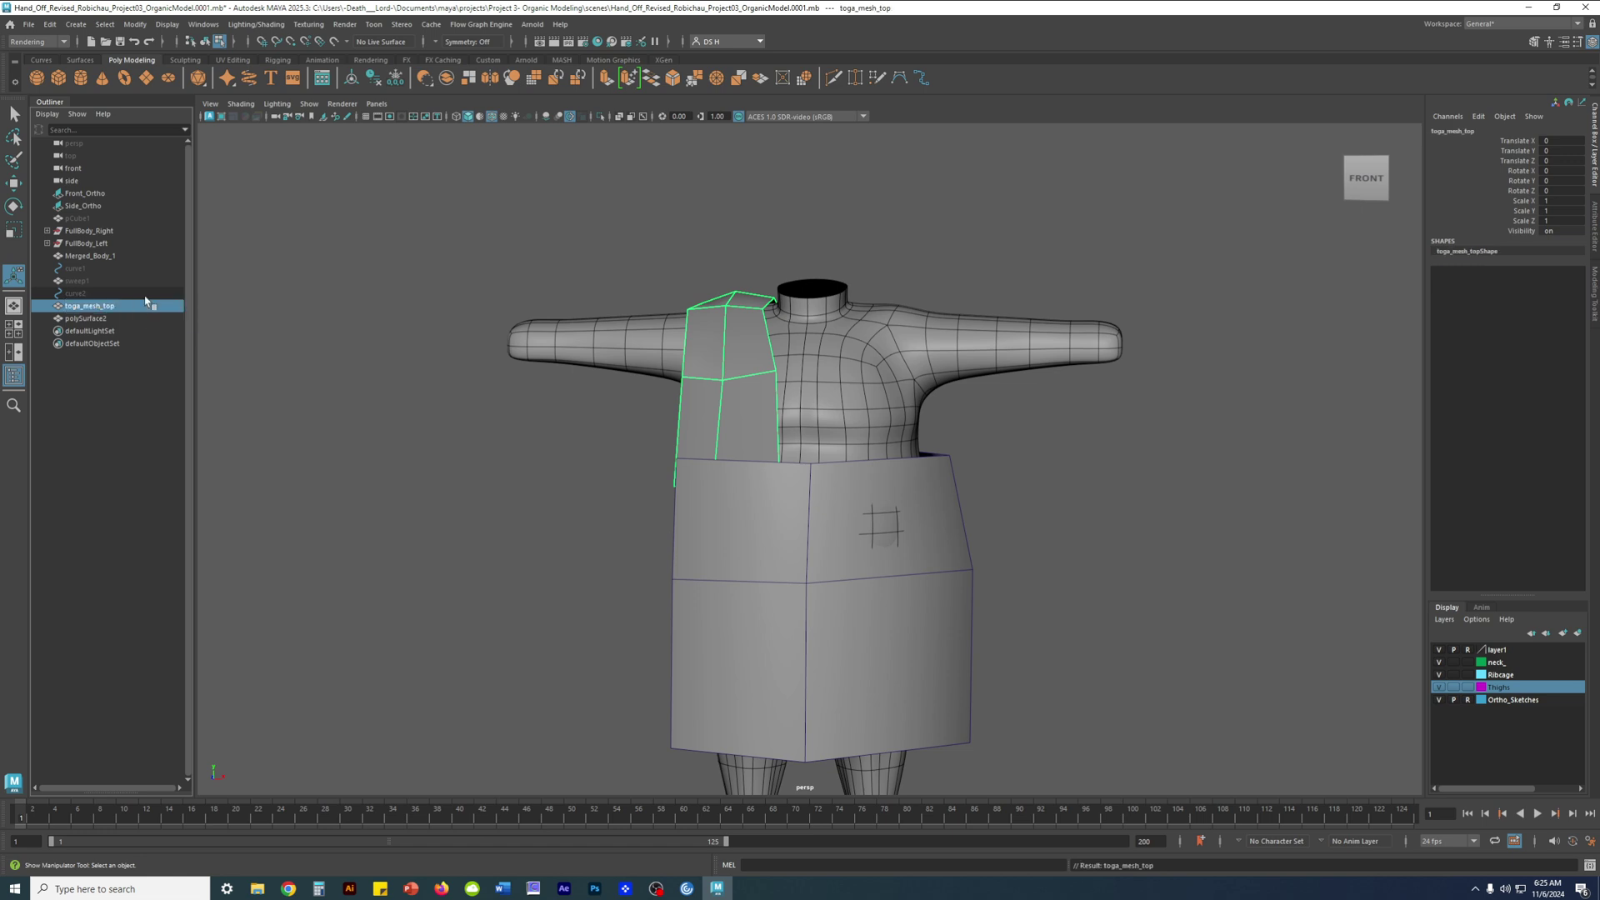
pyautogui.doubleClick(86, 318)
pyautogui.write('toga mesh main b')
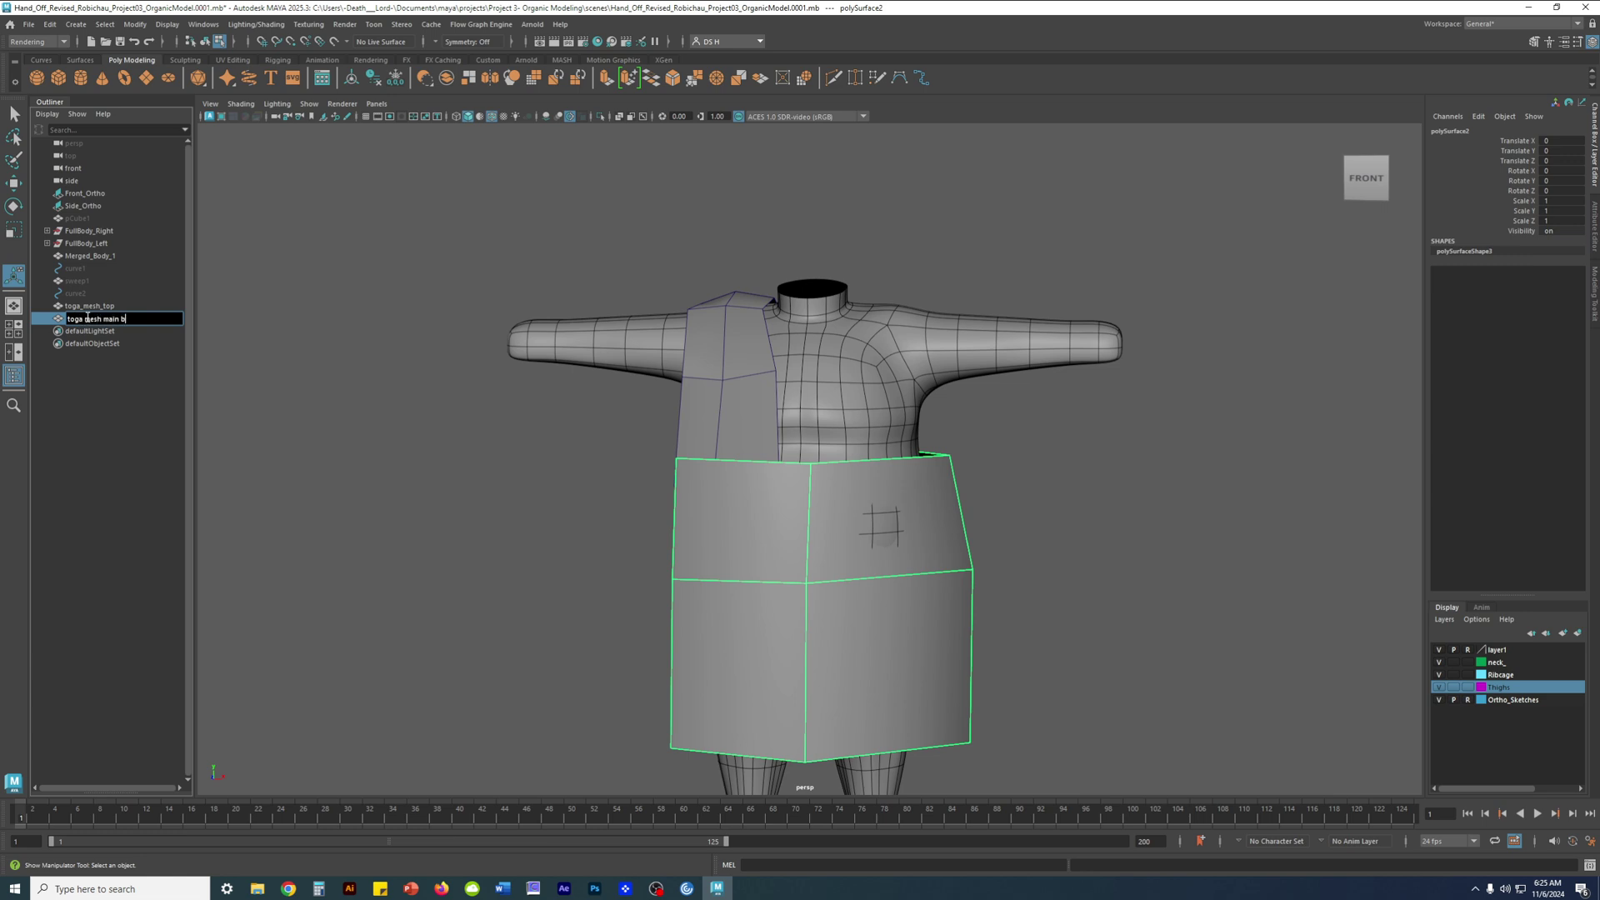
pyautogui.write('ody')
pyautogui.press('Return')
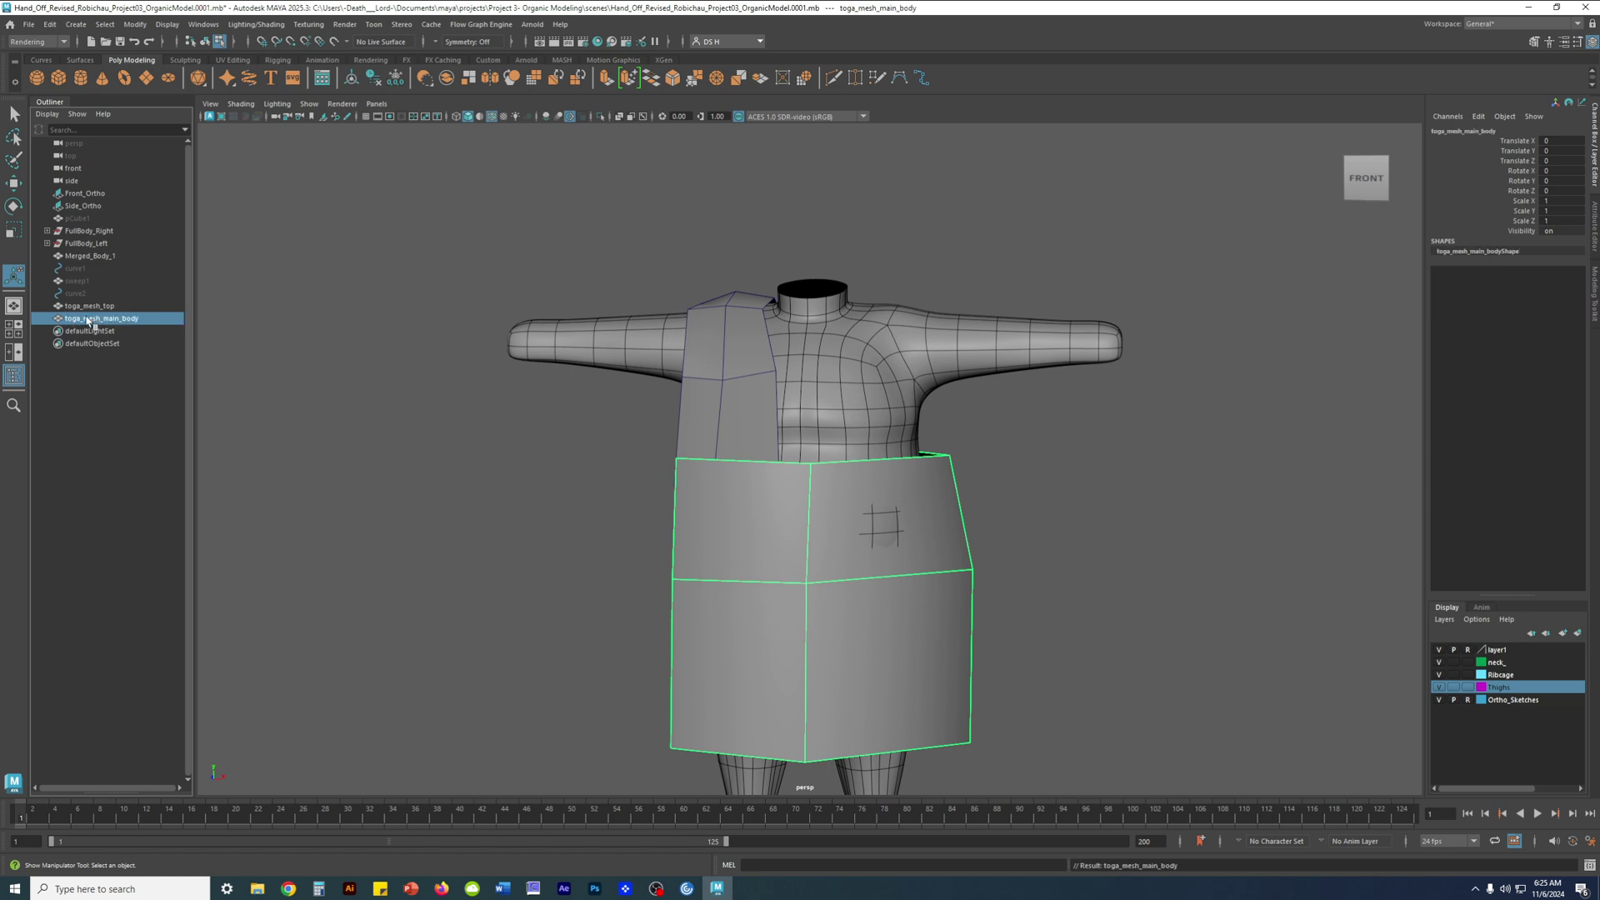
# Turn on smooth preview for the toga's main body and top meshes
pyautogui.press('3')
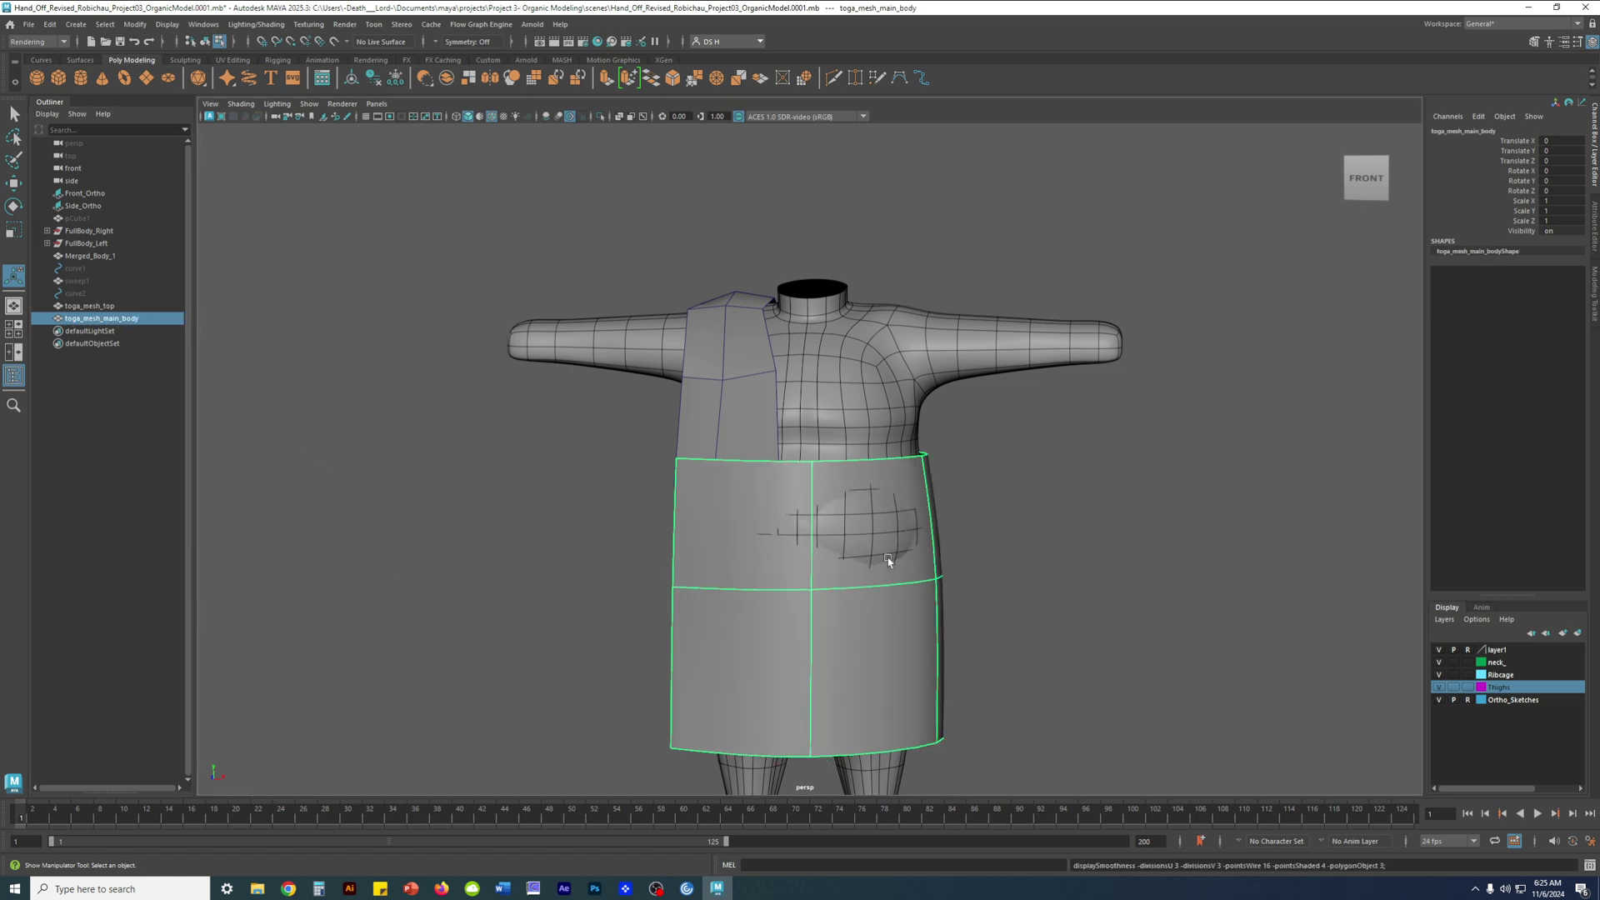
pyautogui.press('q')
pyautogui.keyDown('shift'); pyautogui.click(739, 411); pyautogui.keyUp('shift')
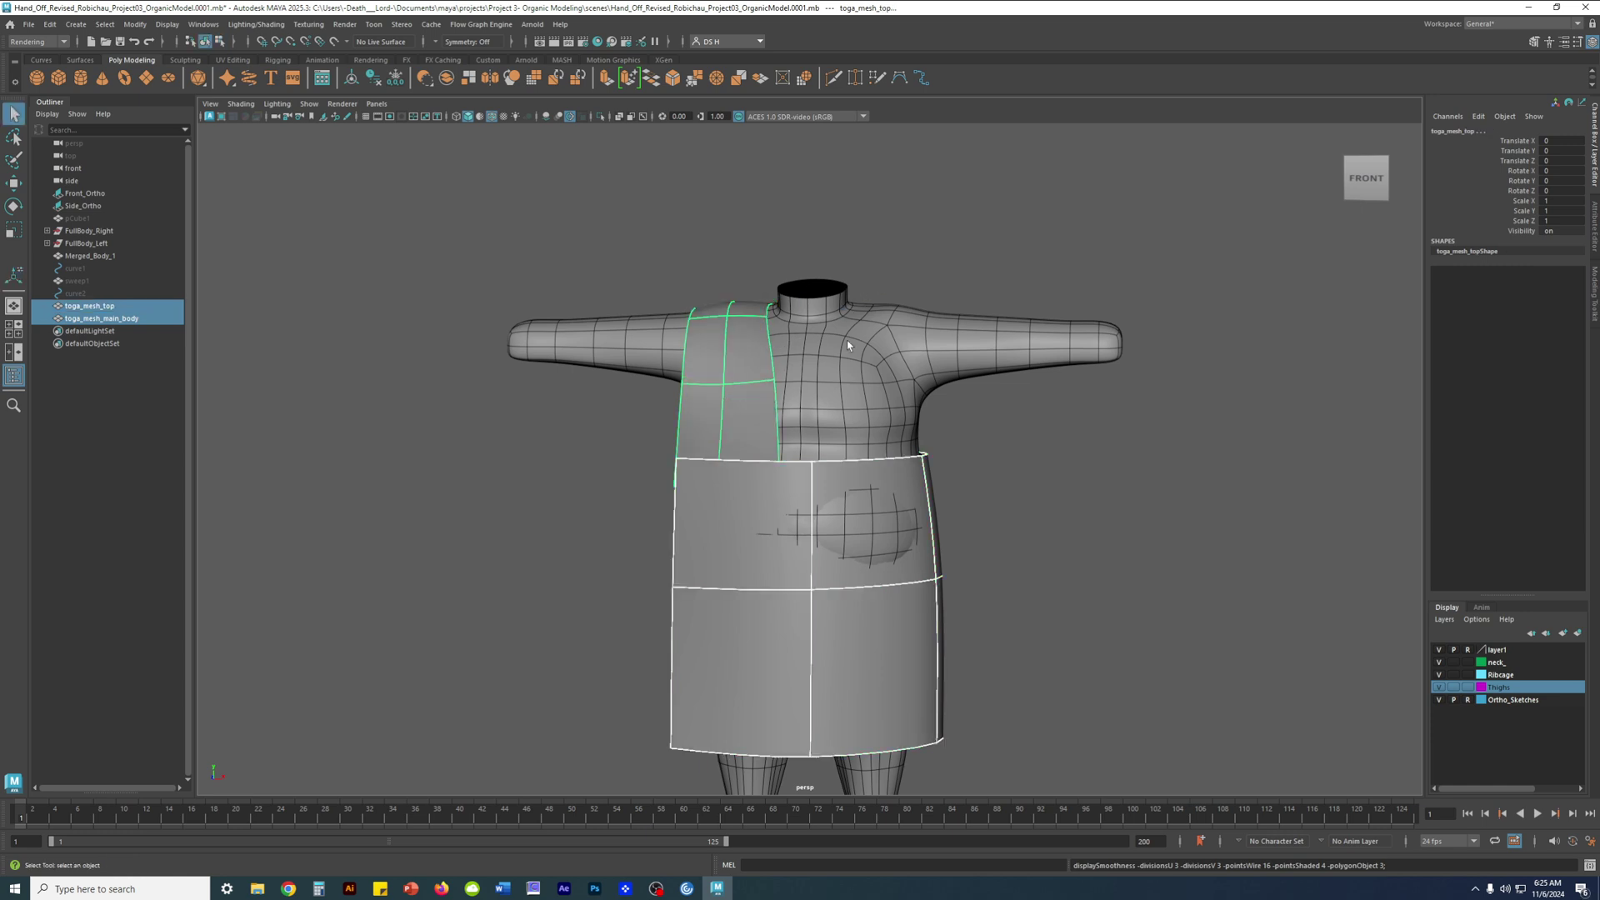
# Examine the toga meshes from the front, side and back for spots where the body meets or intersects the cloth
pyautogui.moveTo(1157, 546); pyautogui.dragTo(1160, 547)
pyautogui.click(881, 503)
pyautogui.click(648, 487)
pyautogui.keyDown('alt'); pyautogui.moveTo(648, 486); pyautogui.dragTo(730, 517); pyautogui.keyUp('alt')
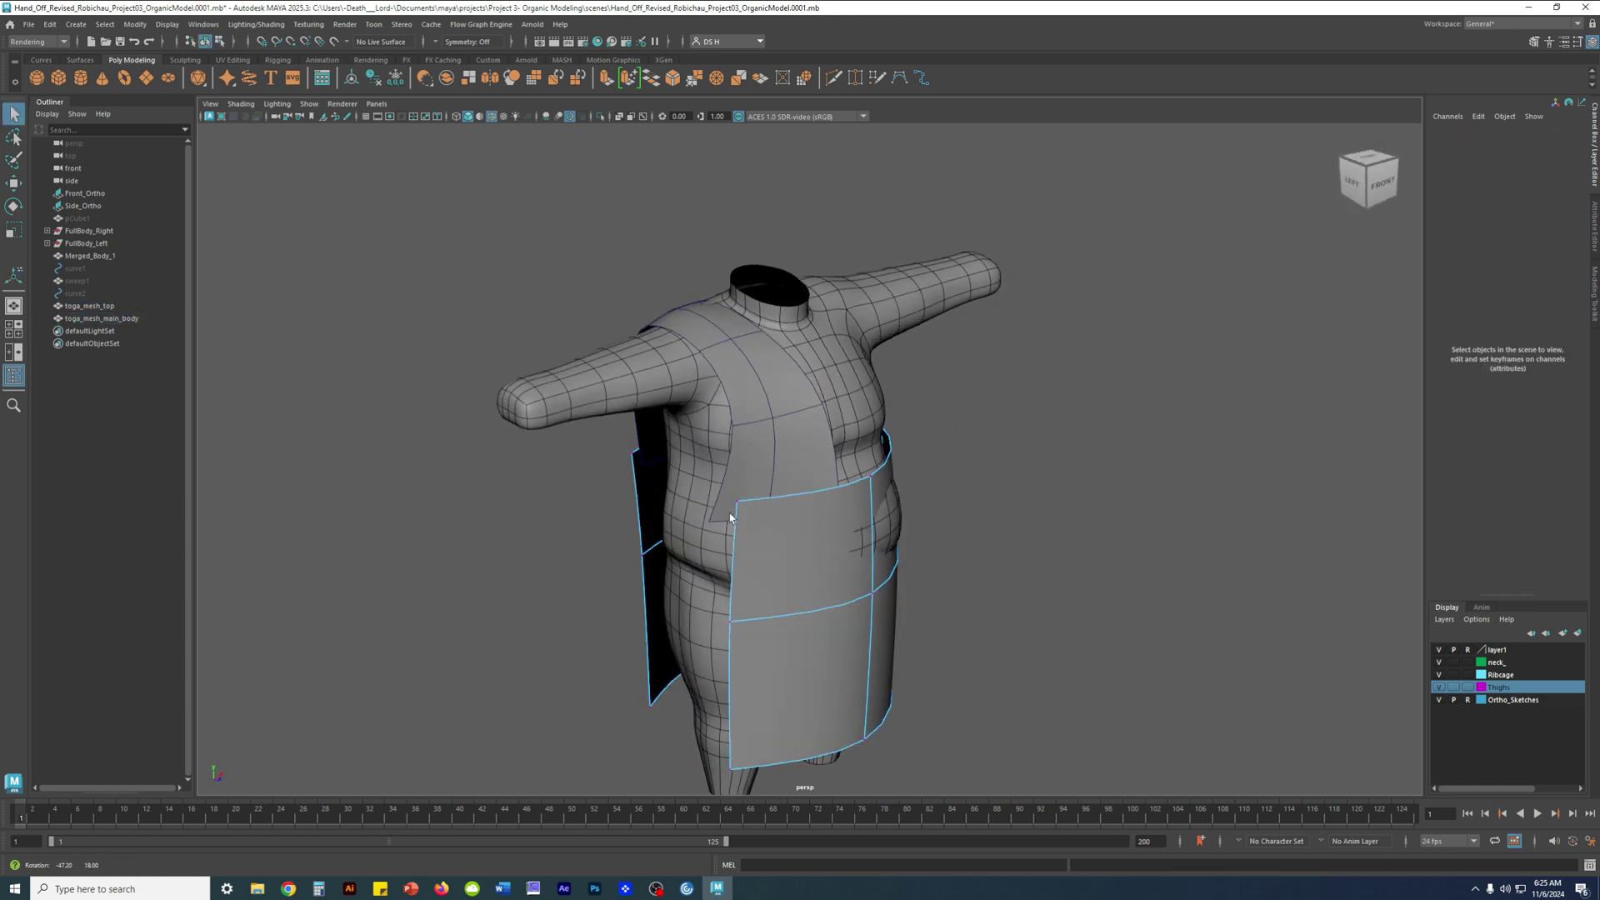
pyautogui.keyDown('alt'); pyautogui.moveTo(874, 412); pyautogui.dragTo(933, 534); pyautogui.keyUp('alt')
pyautogui.click(998, 511)
pyautogui.keyDown('alt'); pyautogui.moveTo(933, 533); pyautogui.dragTo(907, 509, button='middle'); pyautogui.keyUp('alt')
pyautogui.keyDown('alt'); pyautogui.moveTo(907, 510); pyautogui.dragTo(834, 454); pyautogui.keyUp('alt')
# Adjust the mid-height vertices on the back of toga_mesh_main_body to shape the wrap around the body
pyautogui.click(889, 529)
pyautogui.press('F10')
pyautogui.click(887, 448)
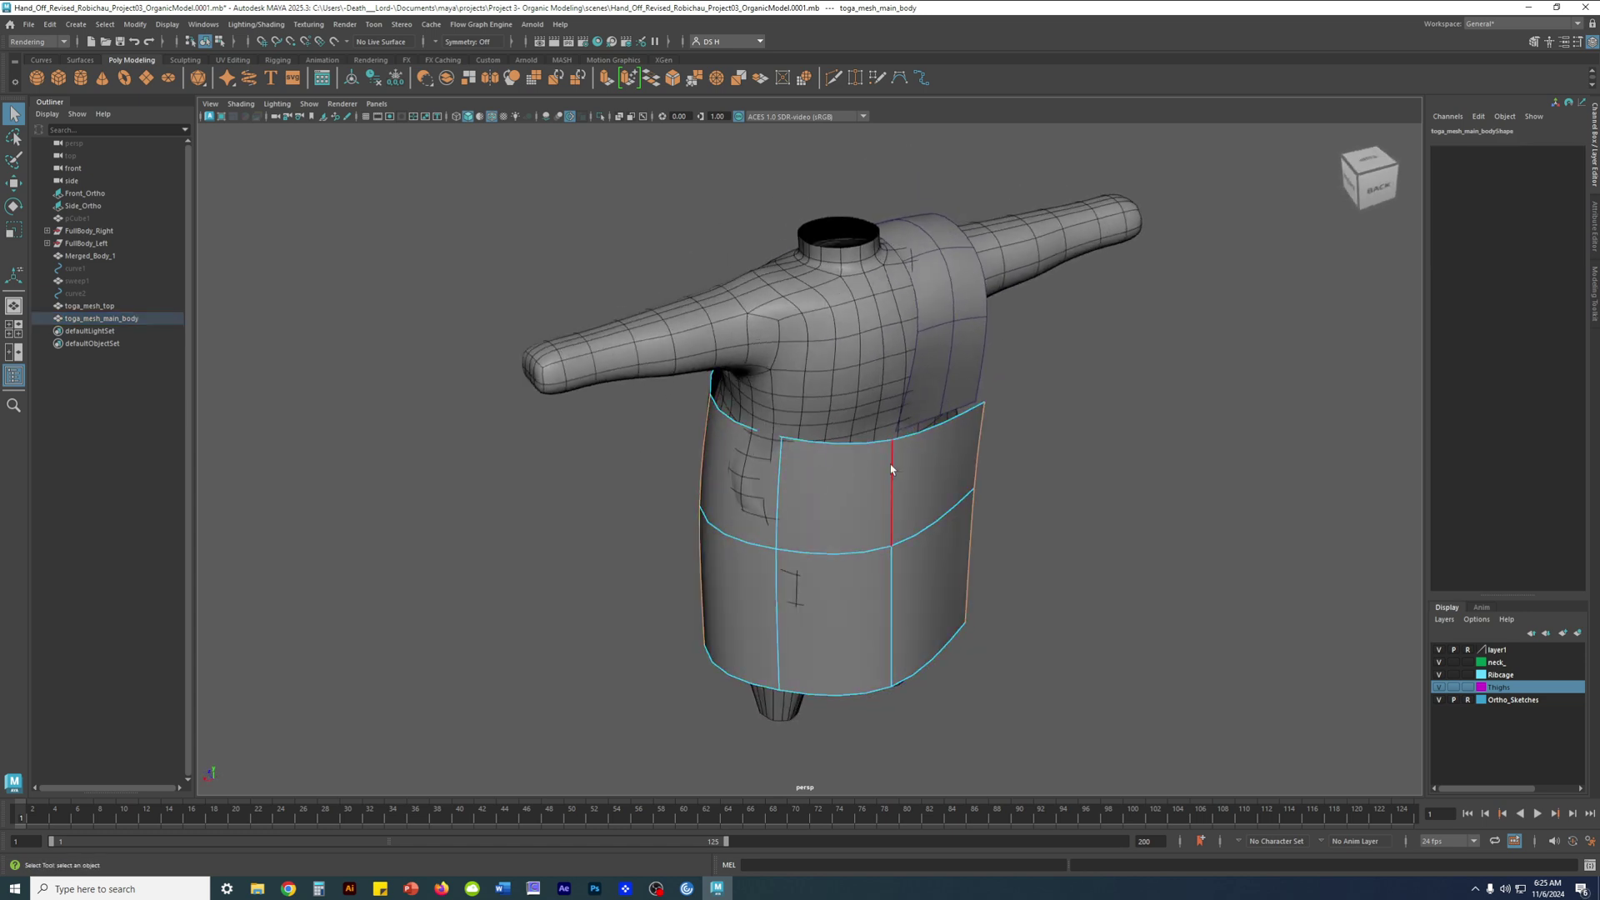
pyautogui.press('w')
pyautogui.keyDown('alt'); pyautogui.moveTo(875, 546); pyautogui.dragTo(857, 571); pyautogui.keyUp('alt')
pyautogui.click(858, 567)
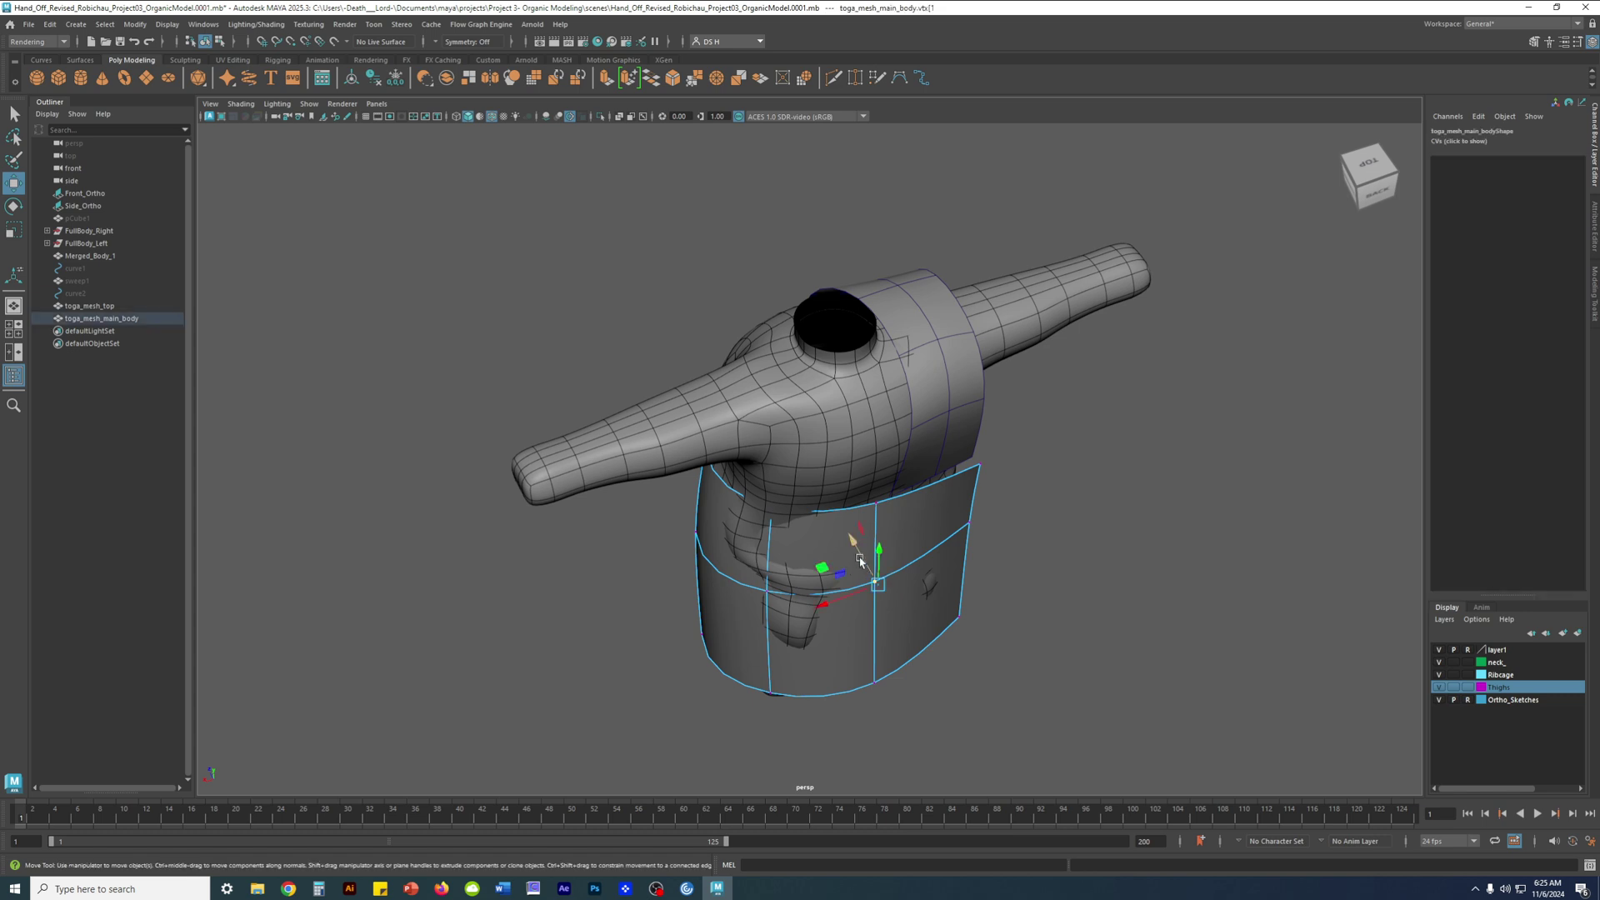
pyautogui.click(767, 592)
pyautogui.moveTo(752, 579); pyautogui.dragTo(826, 506)
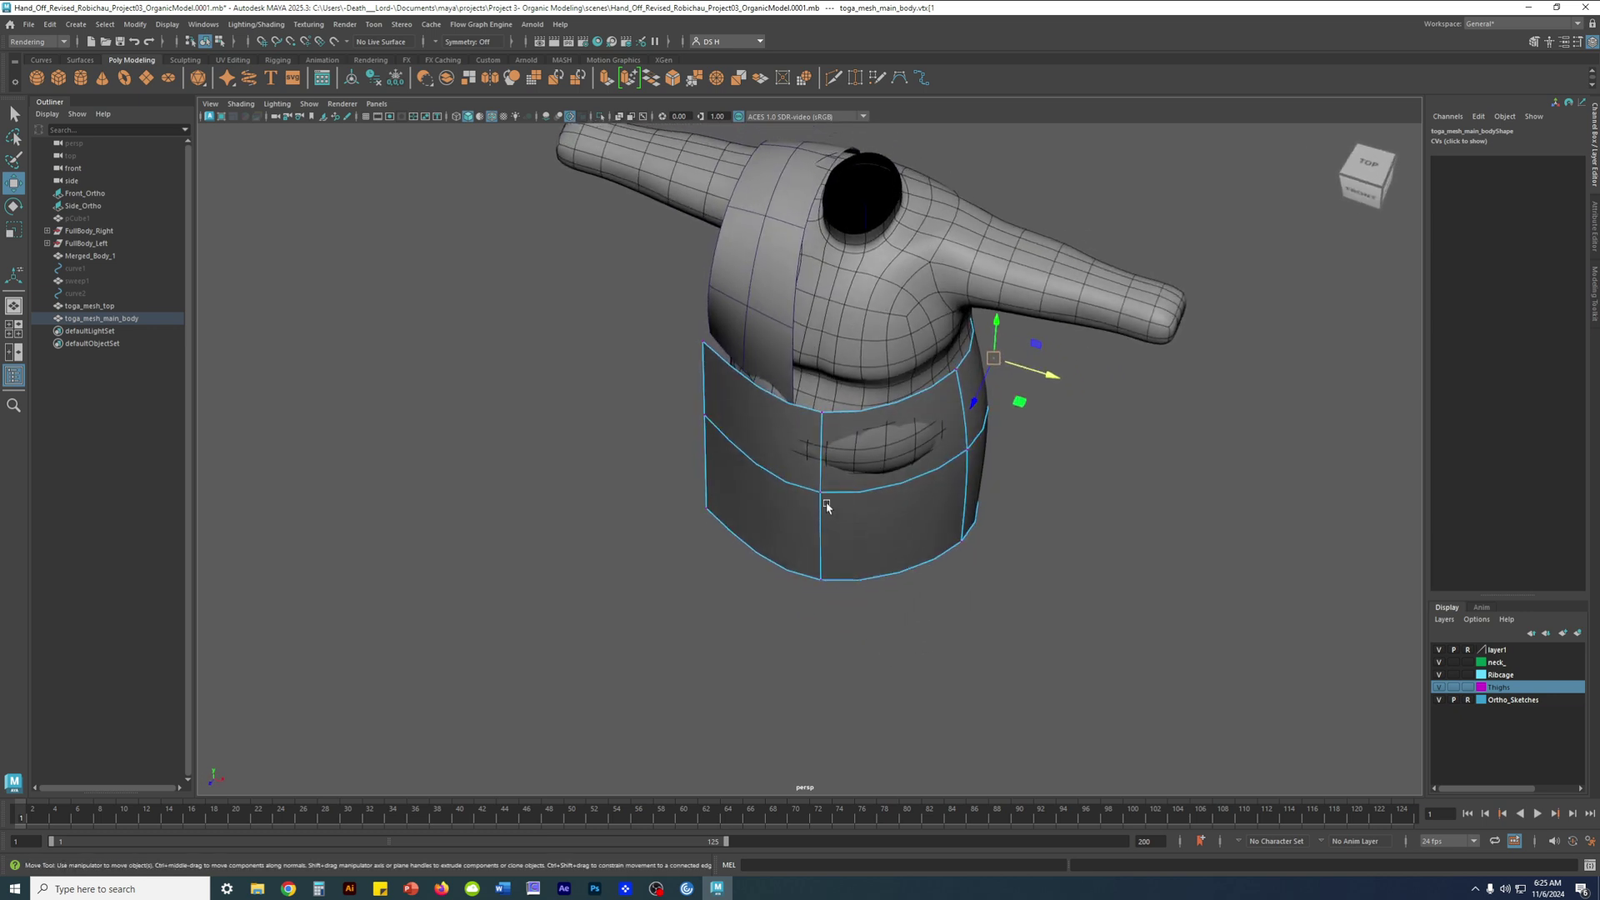
# Move the vertical edge loop at the front centre of toga_mesh_main_body to make the wrap clear the belly
pyautogui.moveTo(819, 468); pyautogui.dragTo(804, 405, button='right')
pyautogui.doubleClick(817, 447)
pyautogui.moveTo(857, 549); pyautogui.dragTo(768, 562)
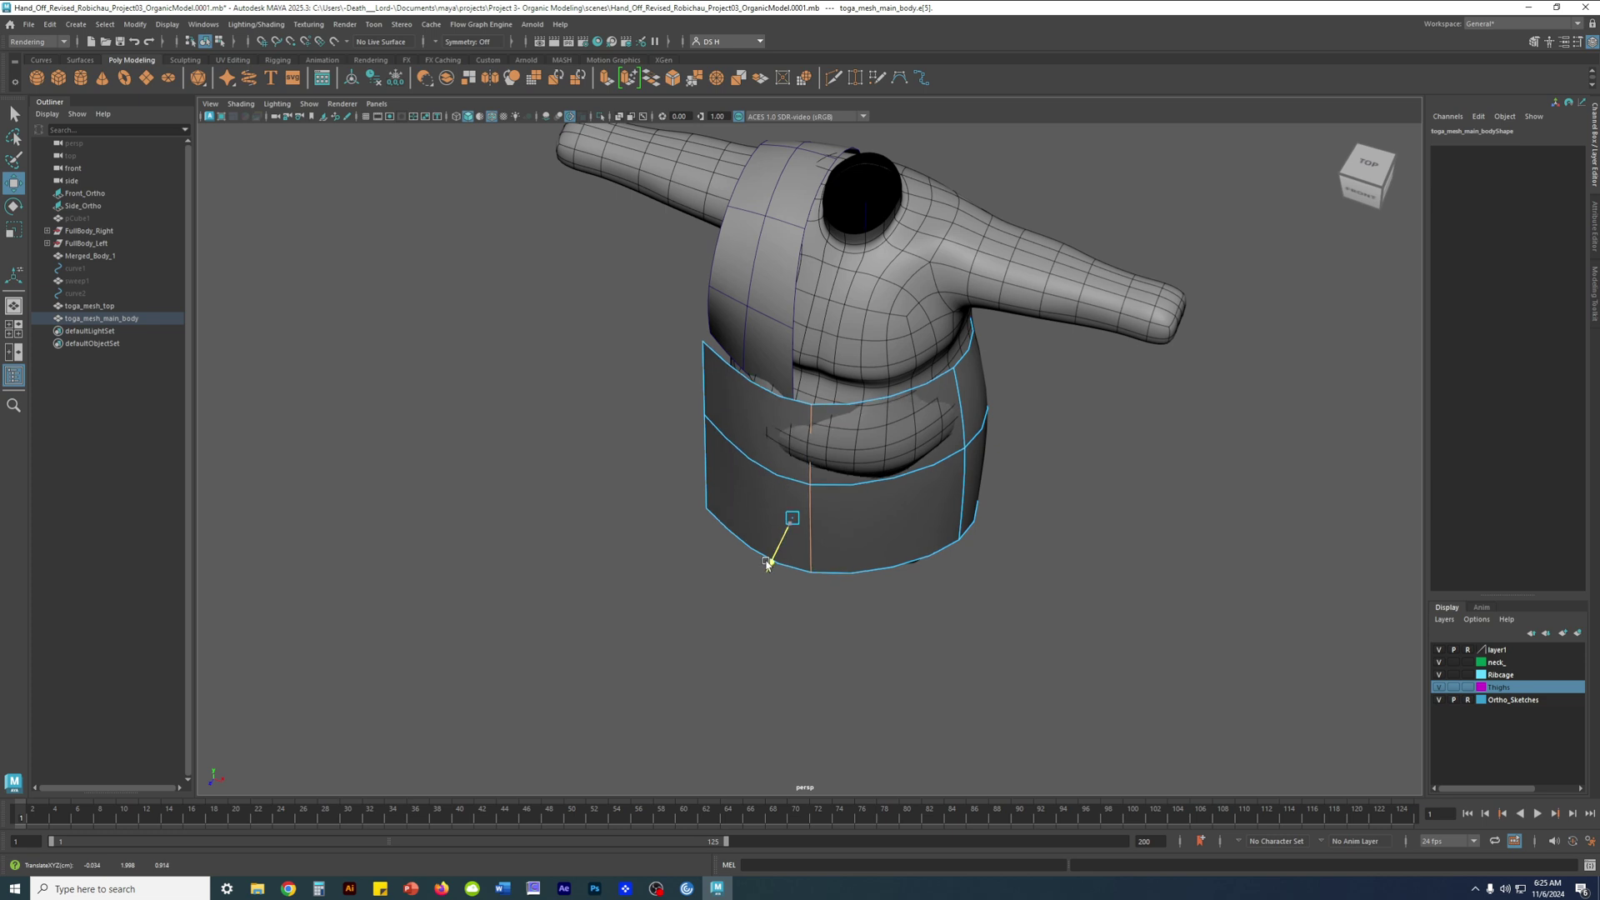
pyautogui.doubleClick(960, 471)
pyautogui.keyDown('alt'); pyautogui.moveTo(960, 471); pyautogui.dragTo(778, 422); pyautogui.keyUp('alt')
pyautogui.click(996, 395)
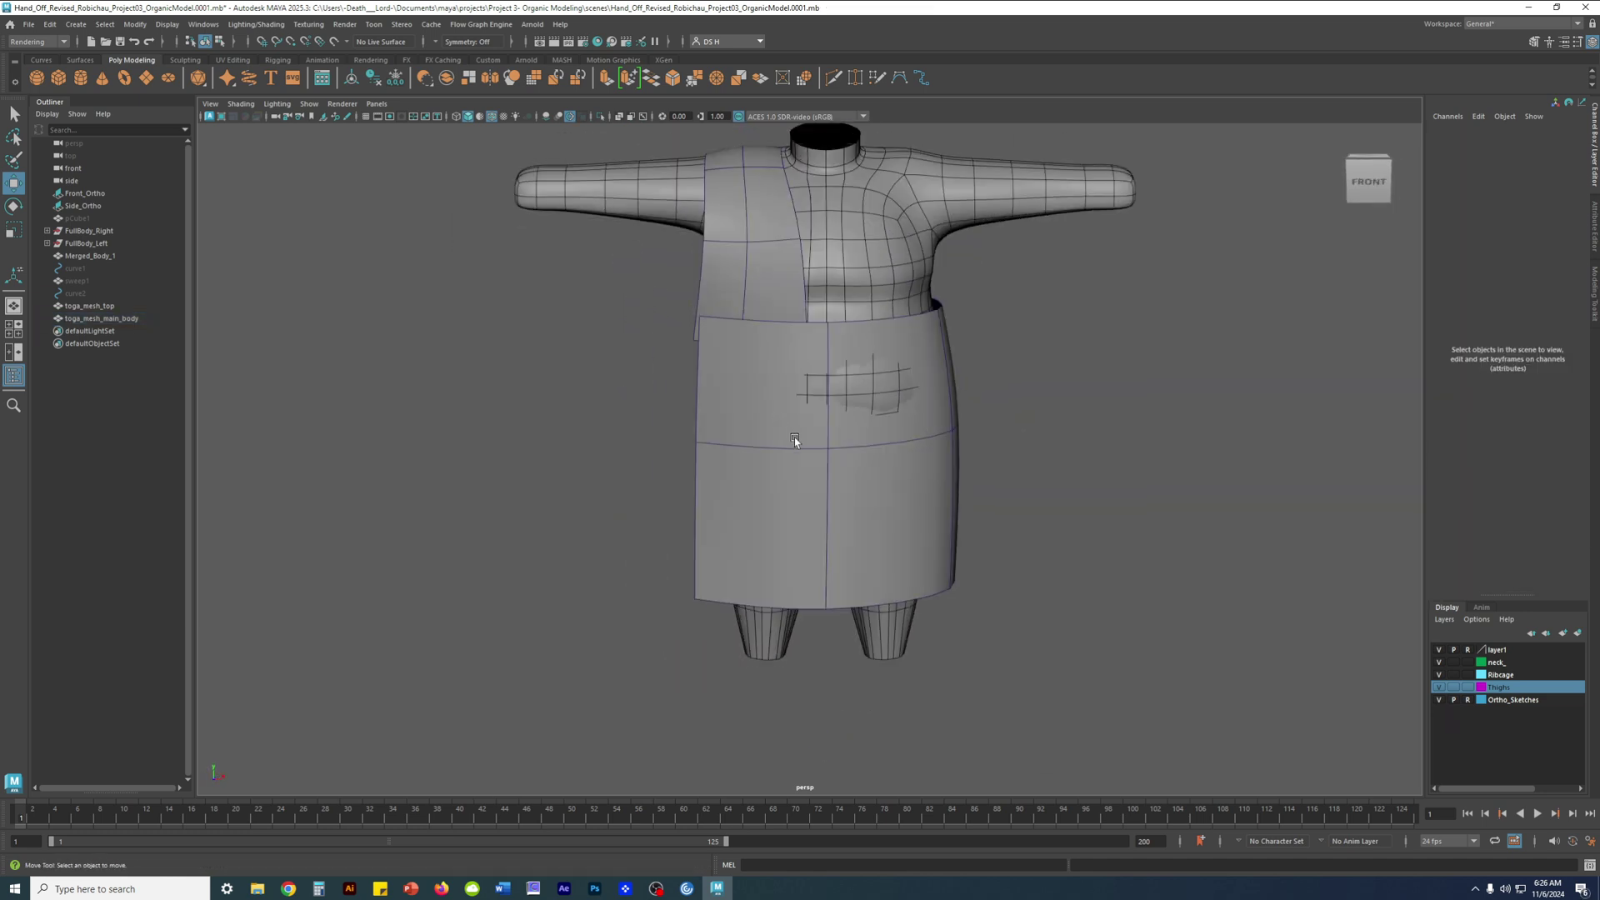